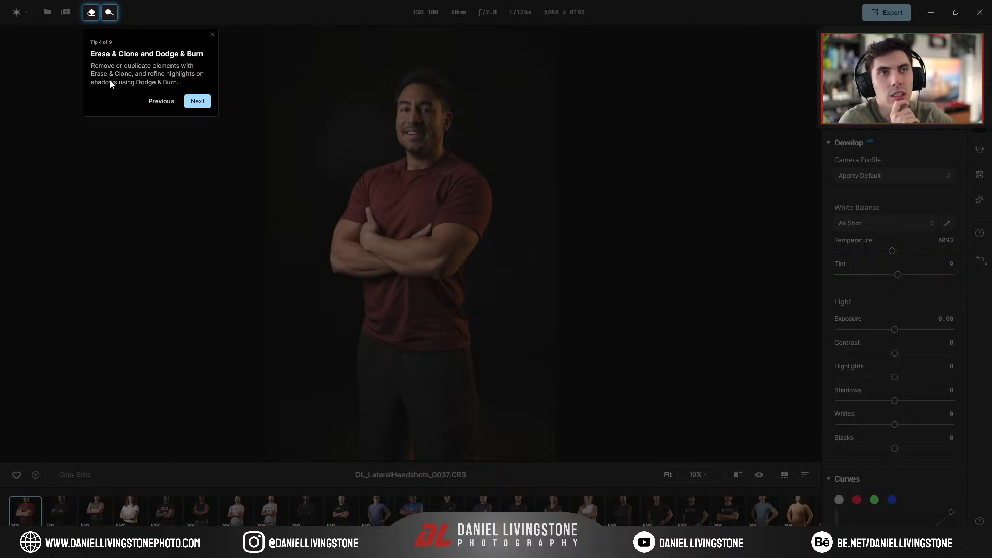
Go through the remaining onboarding tips, from Erase & Clone to Help and Resources, and finish the walkthrough
{"action": "left_click", "coordinate": [197, 101]}
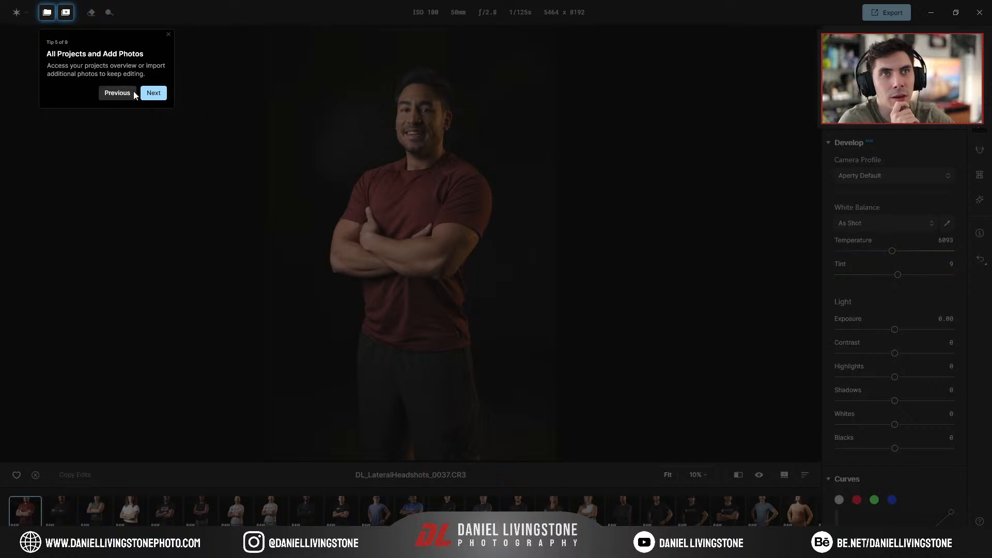
{"action": "left_click", "coordinate": [149, 93]}
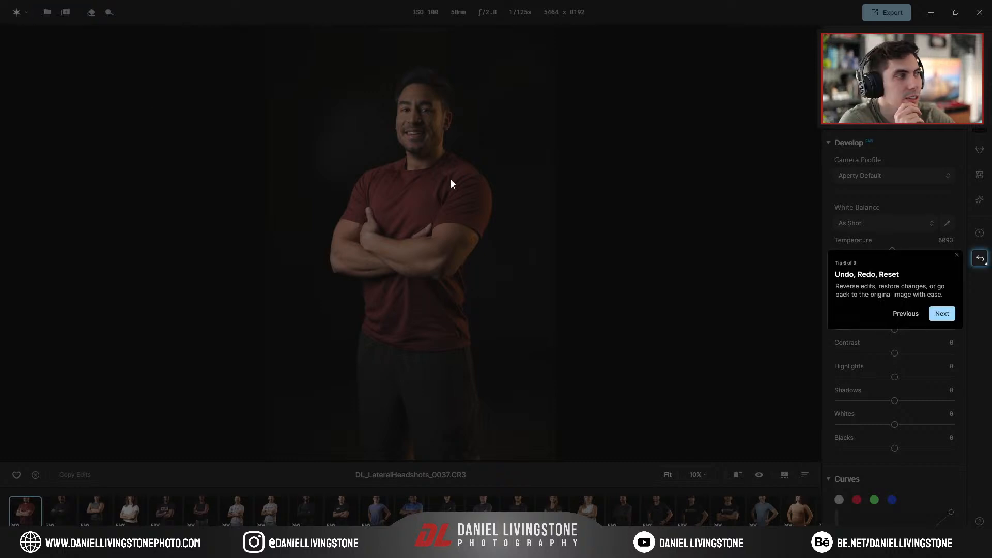
{"action": "left_click", "coordinate": [944, 313]}
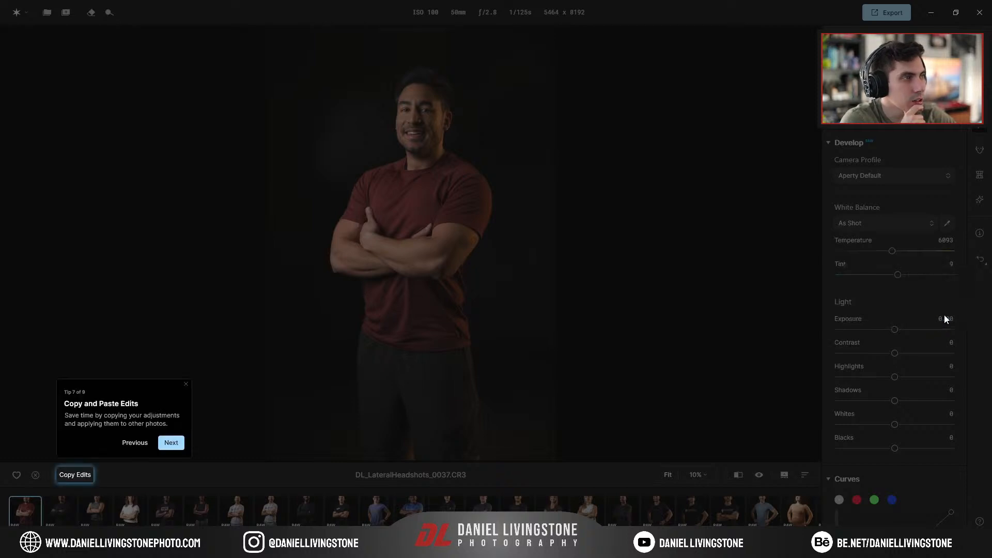
{"action": "left_click", "coordinate": [172, 443]}
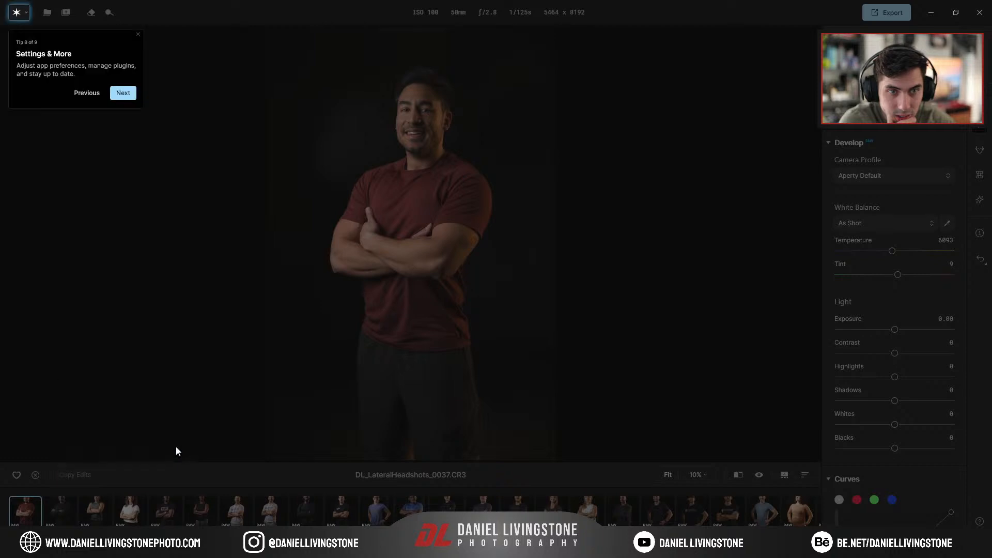
{"action": "left_click", "coordinate": [124, 94]}
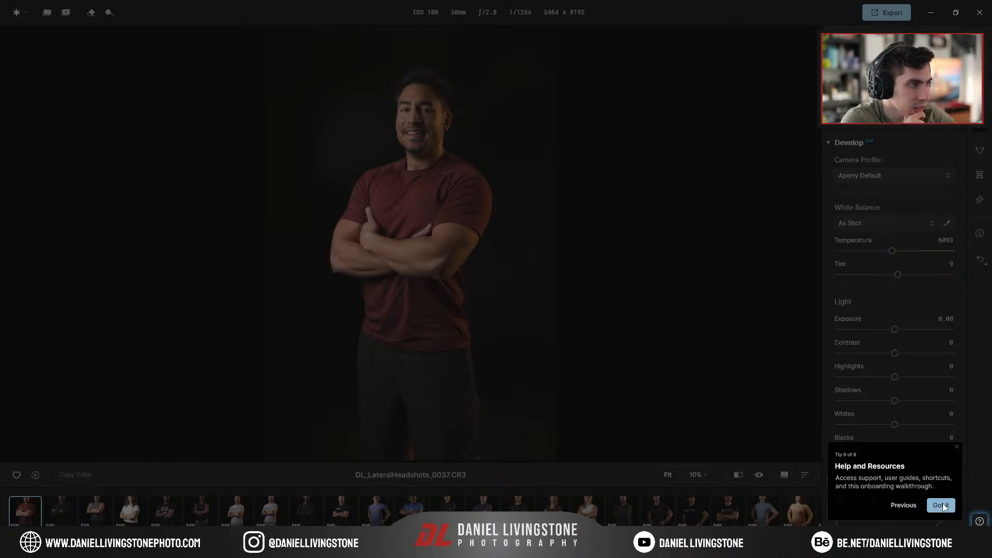
{"action": "left_click", "coordinate": [940, 505]}
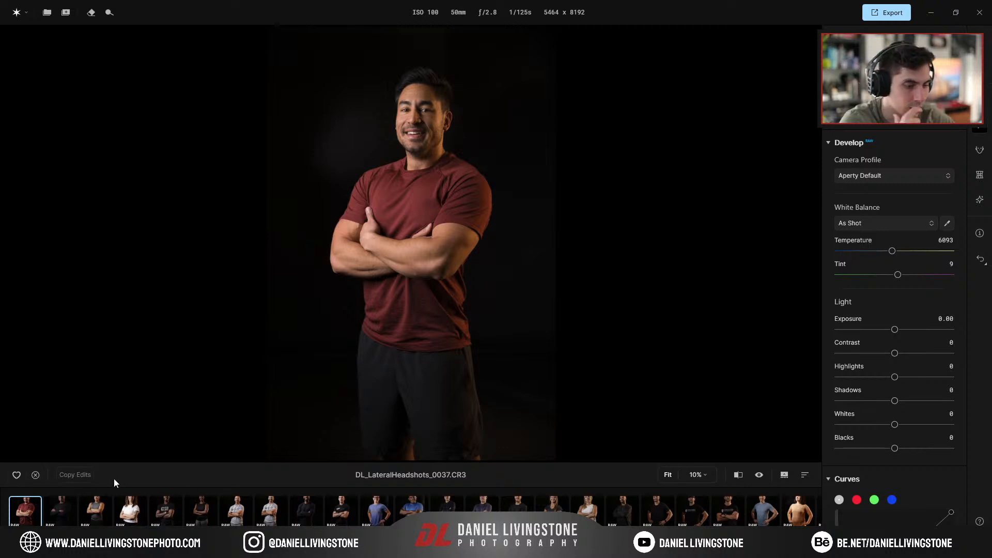
Browse through the next few portraits and return to DL_LateralHeadshots_0037.CR3
{"action": "key", "text": "Right"}
{"action": "key", "text": "Right"}
{"action": "key", "text": "Right"}
{"action": "key", "text": "Left"}
{"action": "key", "text": "Left"}
{"action": "key", "text": "Left"}
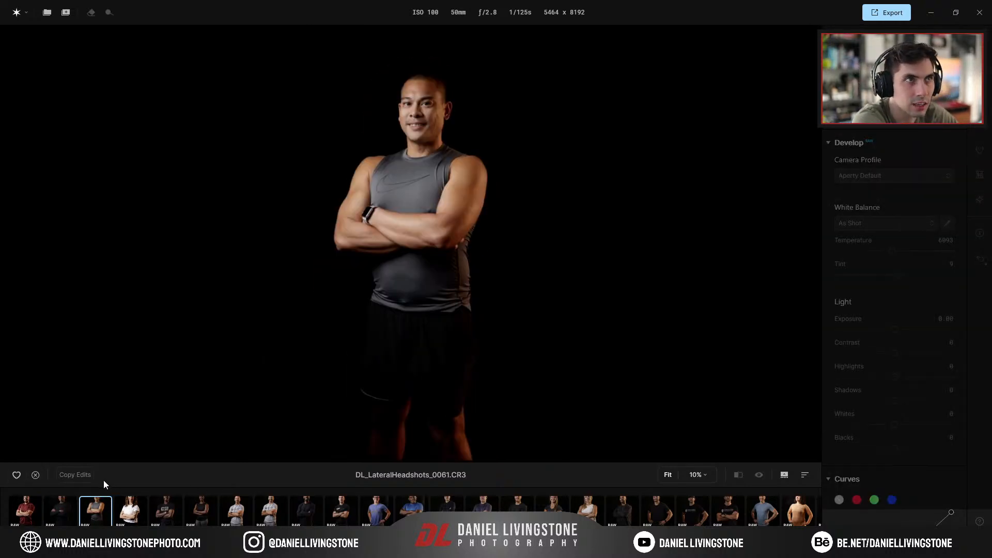
Inspect the man's face up close in the red-shirt portrait and survey the available develop adjustments
{"action": "left_click", "coordinate": [432, 123]}
{"action": "left_click_drag", "start_coordinate": [200, 127], "coordinate": [477, 261]}
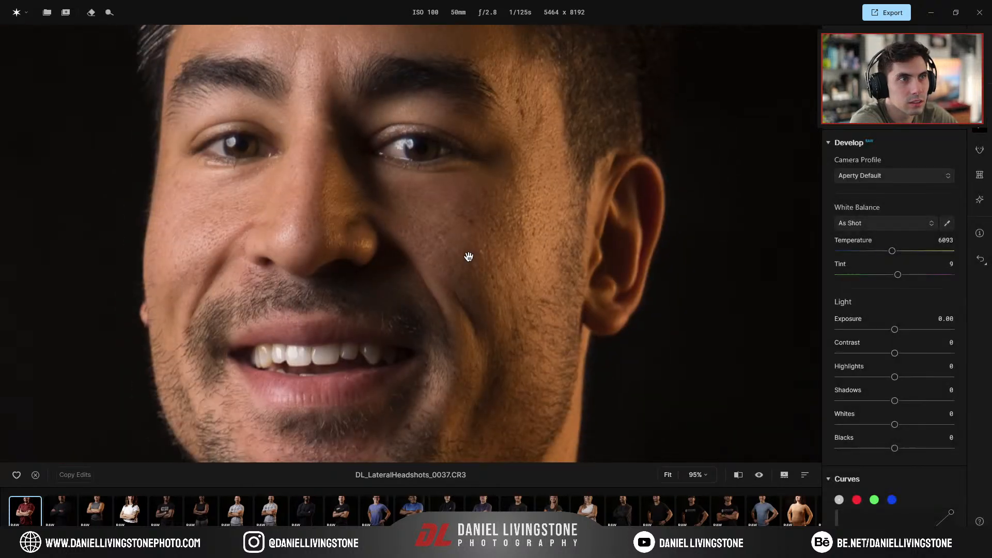
{"action": "left_click", "coordinate": [467, 257]}
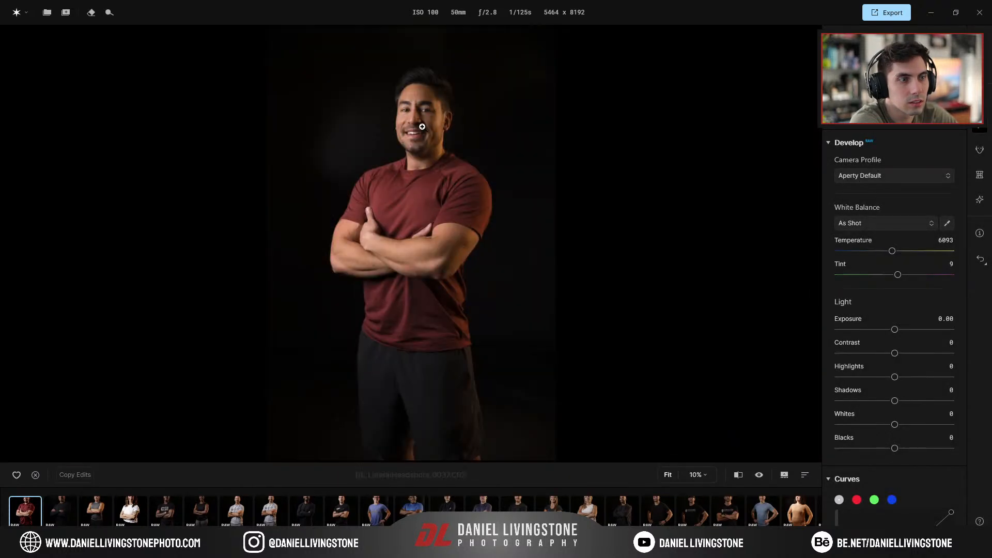
{"action": "scroll", "coordinate": [409, 129], "scroll_direction": "up", "scroll_amount": 3}
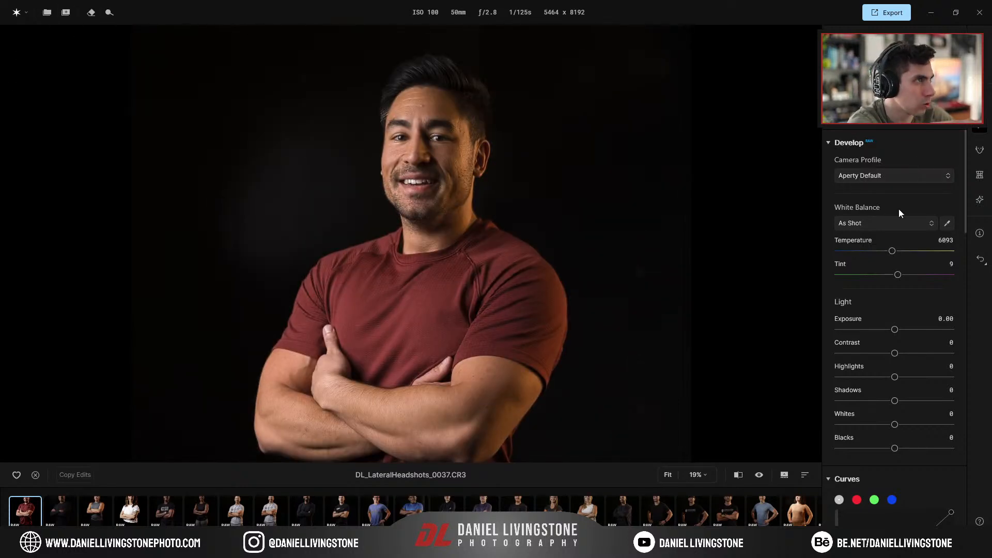
{"action": "scroll", "coordinate": [900, 204], "scroll_direction": "down", "scroll_amount": 10}
{"action": "scroll", "coordinate": [898, 293], "scroll_direction": "down", "scroll_amount": 10}
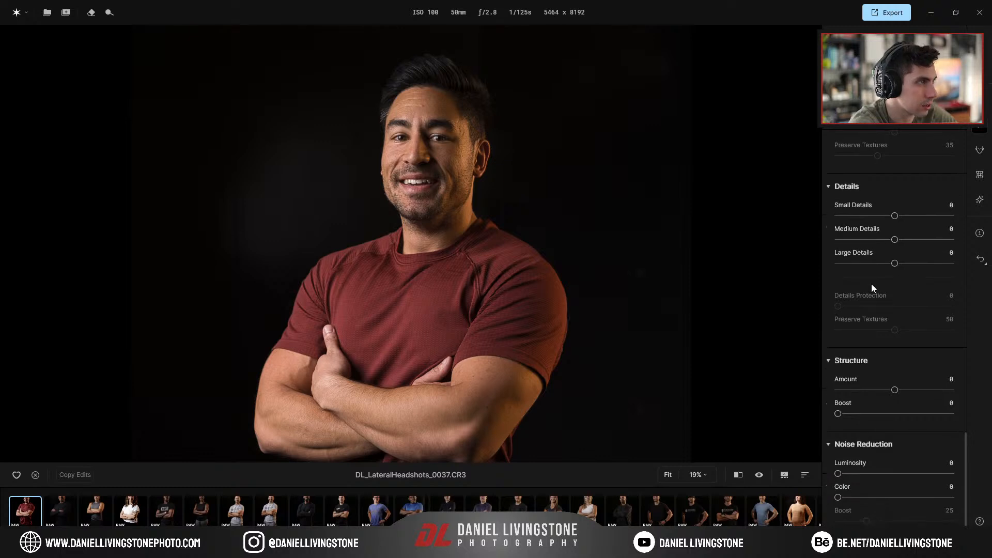
{"action": "scroll", "coordinate": [875, 329], "scroll_direction": "up", "scroll_amount": 20}
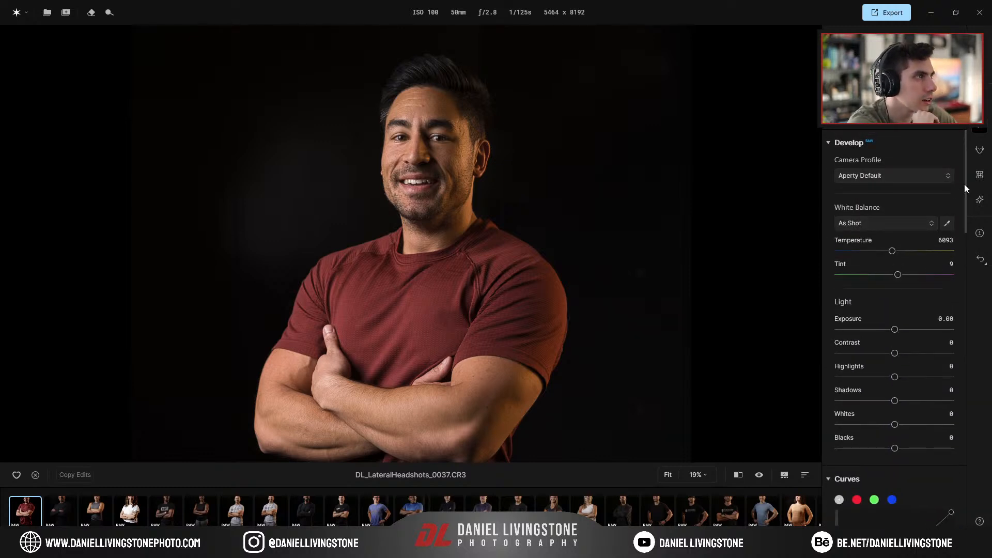
Compare the Adobe Standard camera profile with Aperty Default on the portrait and return to Aperty Default
{"action": "left_click_drag", "start_coordinate": [967, 188], "coordinate": [957, 177]}
{"action": "left_click", "coordinate": [918, 177]}
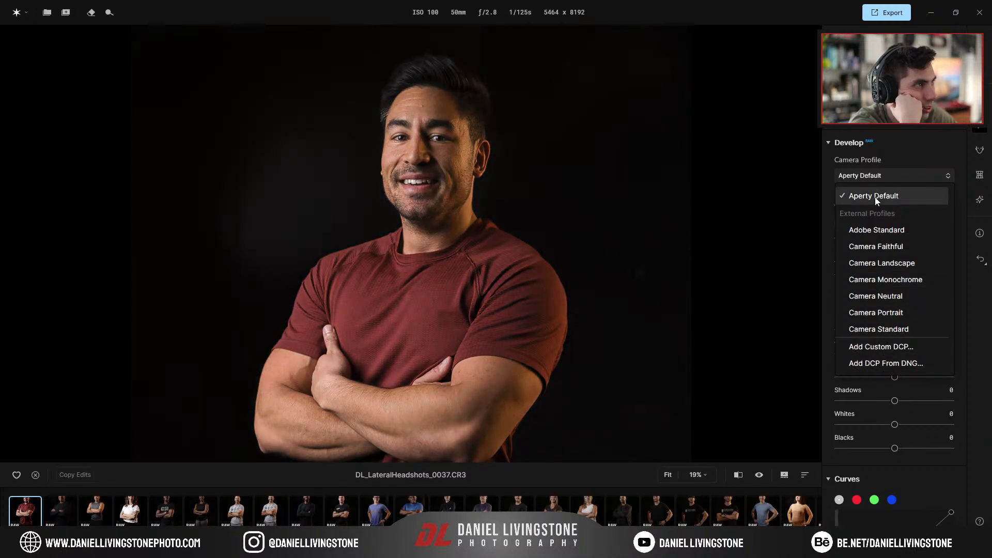
{"action": "left_click", "coordinate": [876, 201]}
{"action": "left_click", "coordinate": [880, 225]}
{"action": "left_click", "coordinate": [881, 184]}
{"action": "left_click", "coordinate": [881, 178]}
{"action": "left_click", "coordinate": [877, 228]}
{"action": "left_click", "coordinate": [879, 175]}
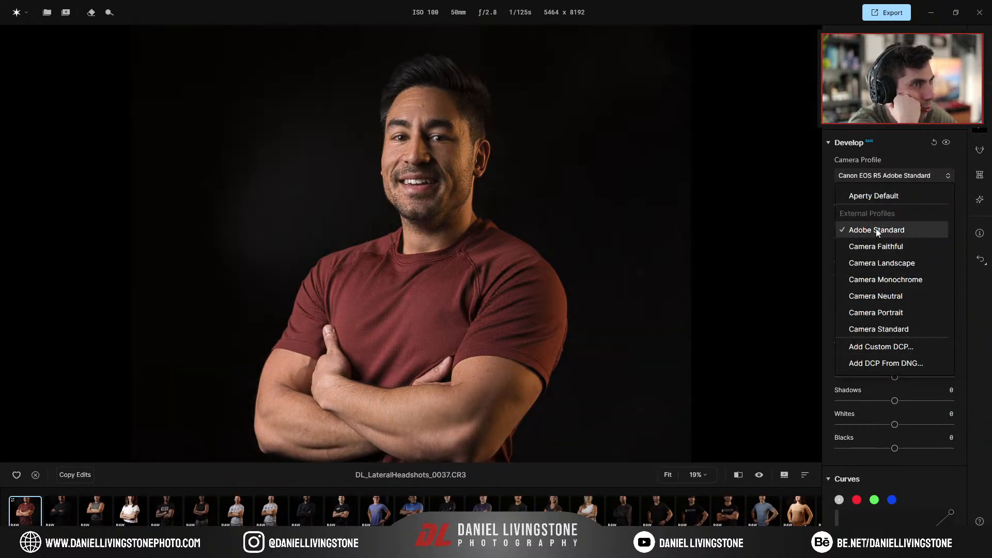
{"action": "left_click", "coordinate": [874, 196]}
{"action": "left_click", "coordinate": [514, 115]}
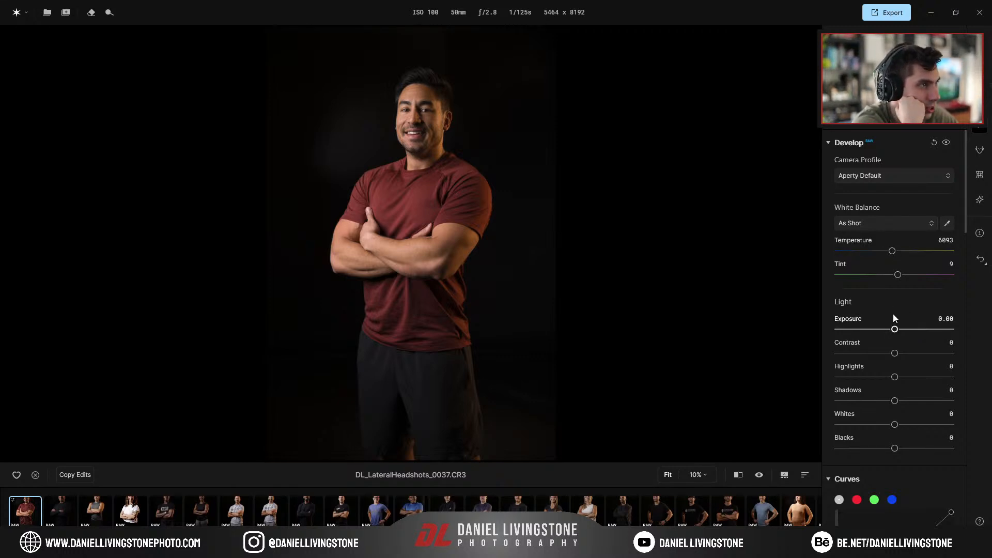
Try the curve's midtone point and Remove Color Cast, return both to neutral, and look over the HSL adjustments
{"action": "scroll", "coordinate": [895, 315], "scroll_direction": "down", "scroll_amount": 3}
{"action": "scroll", "coordinate": [899, 323], "scroll_direction": "down", "scroll_amount": 6}
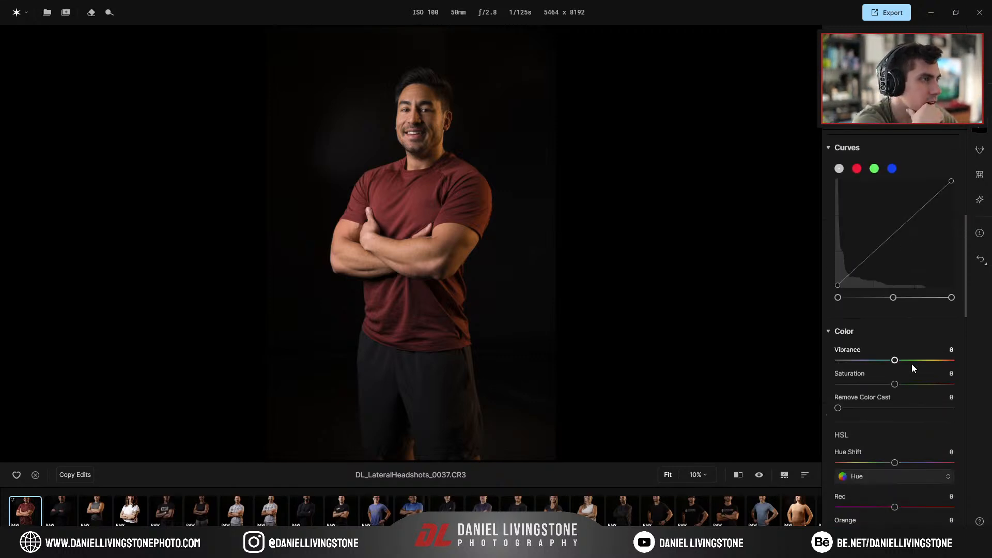
{"action": "mouse_move", "coordinate": [893, 257]}
{"action": "left_mouse_down"}
{"action": "mouse_move", "coordinate": [922, 258]}
{"action": "mouse_move", "coordinate": [885, 261]}
{"action": "mouse_move", "coordinate": [895, 259]}
{"action": "left_mouse_up"}
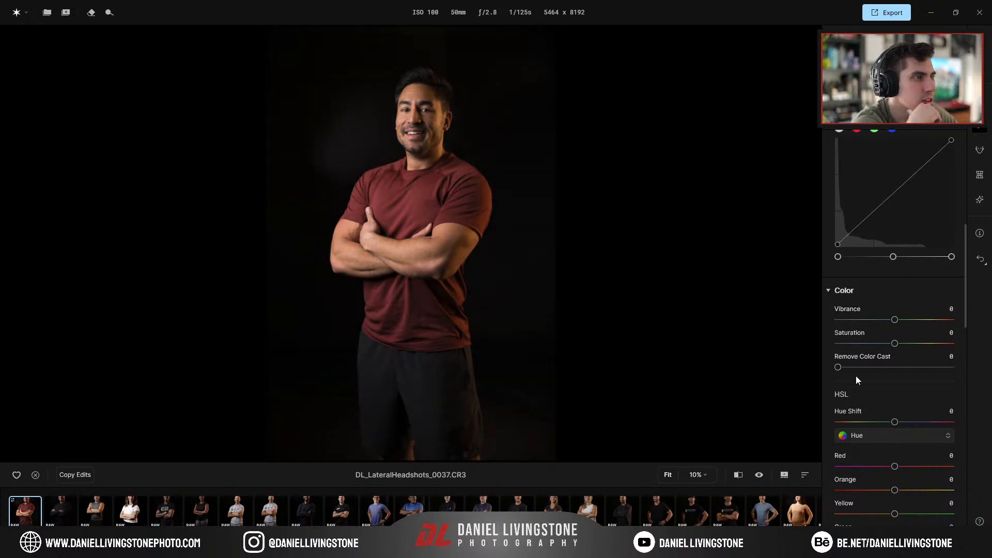
{"action": "left_click_drag", "start_coordinate": [838, 367], "coordinate": [766, 358]}
{"action": "scroll", "coordinate": [869, 370], "scroll_direction": "down", "scroll_amount": 3}
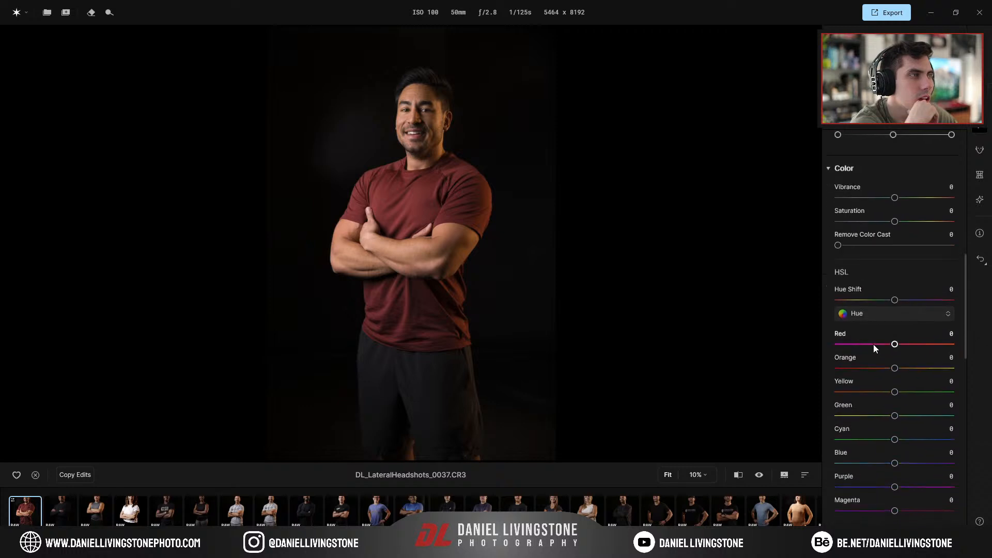
{"action": "scroll", "coordinate": [885, 279], "scroll_direction": "up", "scroll_amount": 9}
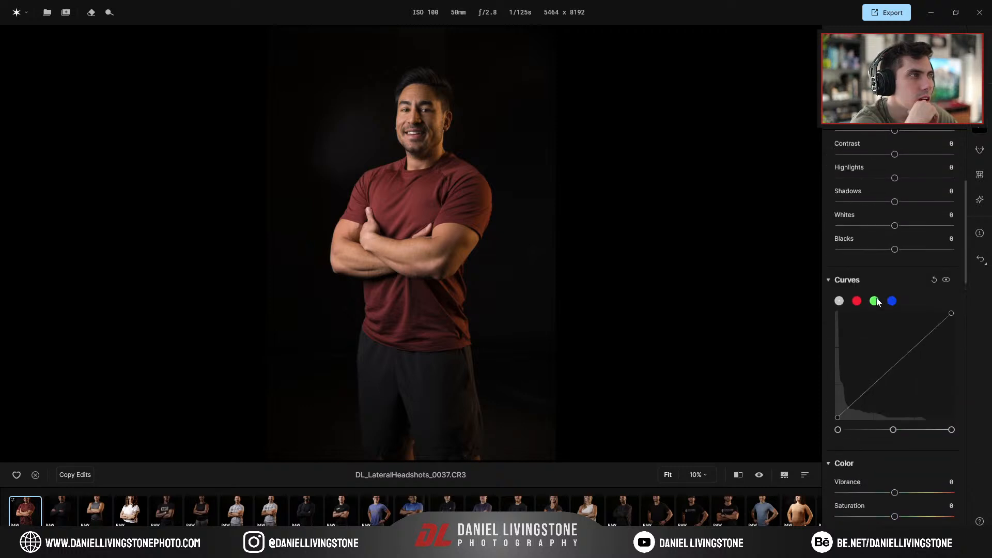
{"action": "scroll", "coordinate": [876, 297], "scroll_direction": "up", "scroll_amount": 3}
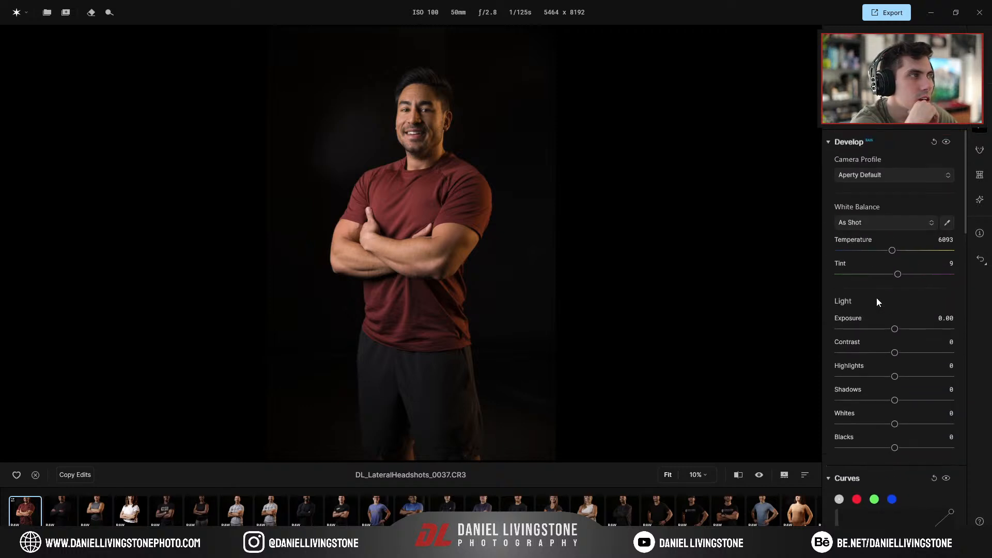
Set the portrait's white balance temperature to 6500 while checking the skin tone on the face
{"action": "left_click", "coordinate": [419, 113]}
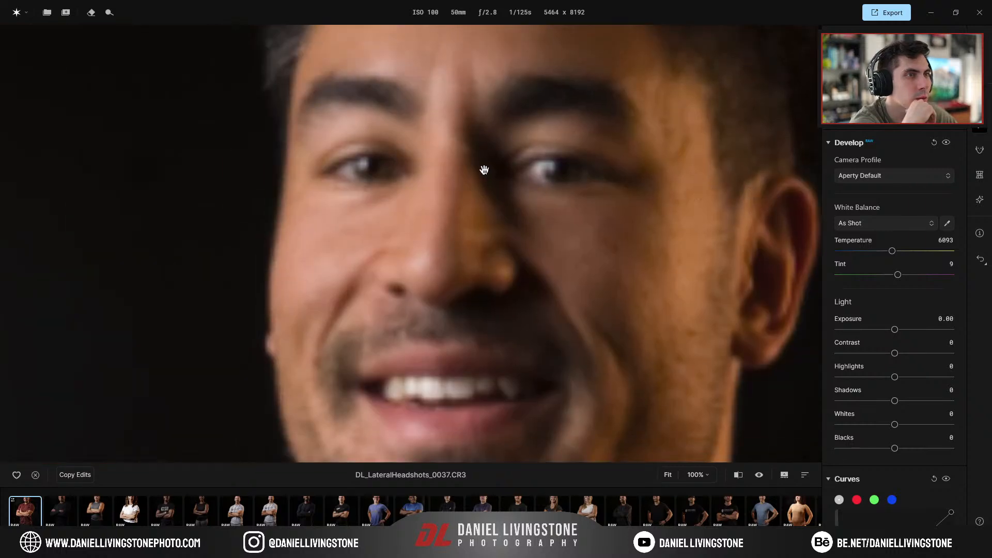
{"action": "left_click_drag", "start_coordinate": [893, 252], "coordinate": [901, 254]}
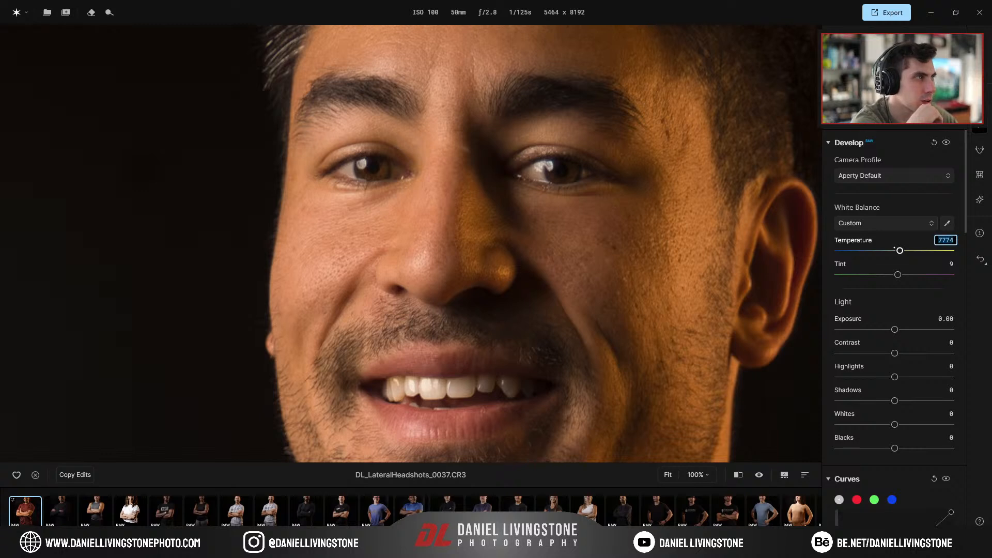
{"action": "key", "text": "Tab"}
{"action": "left_click", "coordinate": [624, 222]}
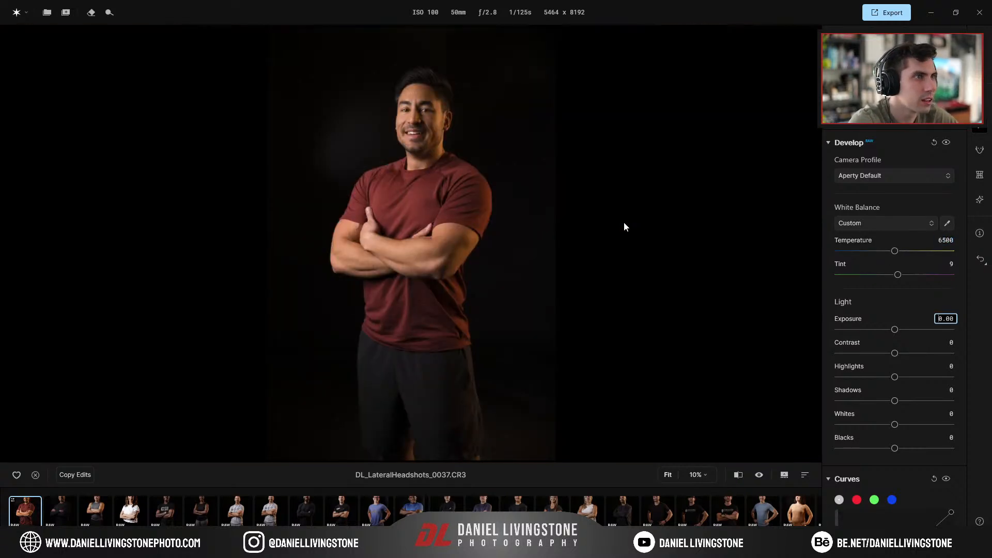
Set the white balance tint to 2, judging the skin colour on the enlarged face
{"action": "left_click", "coordinate": [406, 135]}
{"action": "left_click_drag", "start_coordinate": [414, 128], "coordinate": [434, 325]}
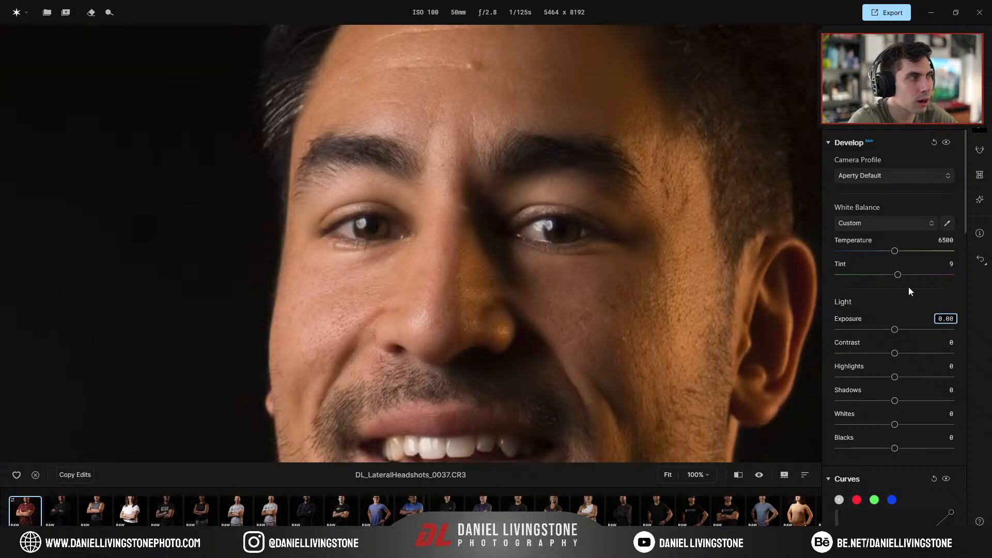
{"action": "left_click_drag", "start_coordinate": [899, 278], "coordinate": [897, 278]}
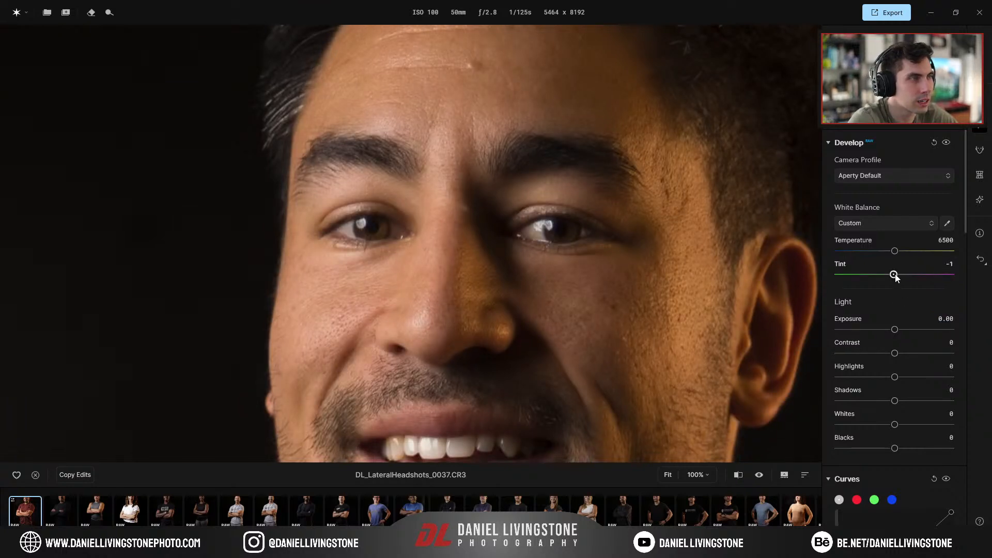
{"action": "left_click", "coordinate": [521, 257]}
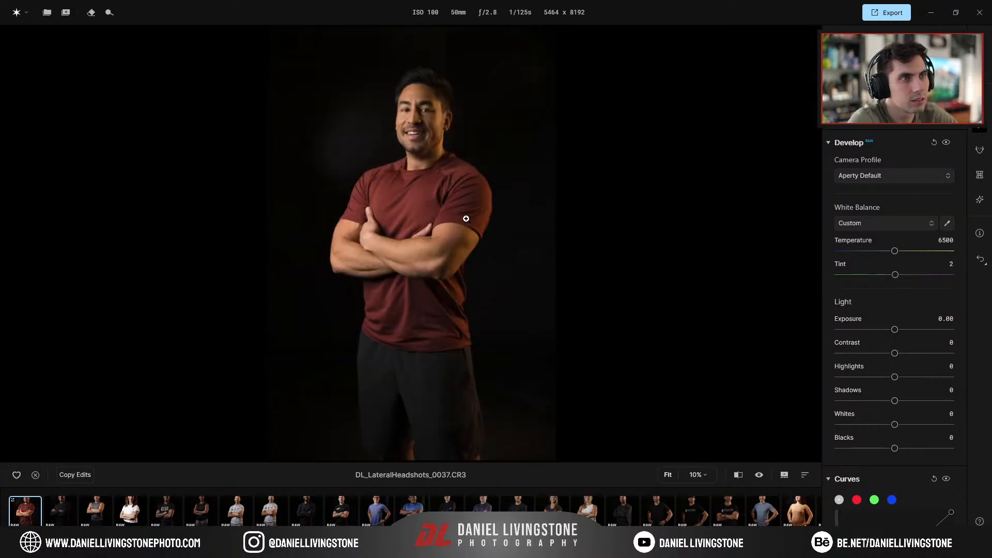
Raise the portrait's exposure to 0.41 and its contrast to 16, keeping shadows at 0
{"action": "scroll", "coordinate": [414, 133], "scroll_direction": "up", "scroll_amount": 5}
{"action": "left_click_drag", "start_coordinate": [429, 153], "coordinate": [436, 241]}
{"action": "mouse_move", "coordinate": [894, 330]}
{"action": "left_mouse_down"}
{"action": "mouse_move", "coordinate": [908, 330]}
{"action": "mouse_move", "coordinate": [900, 331]}
{"action": "left_mouse_up"}
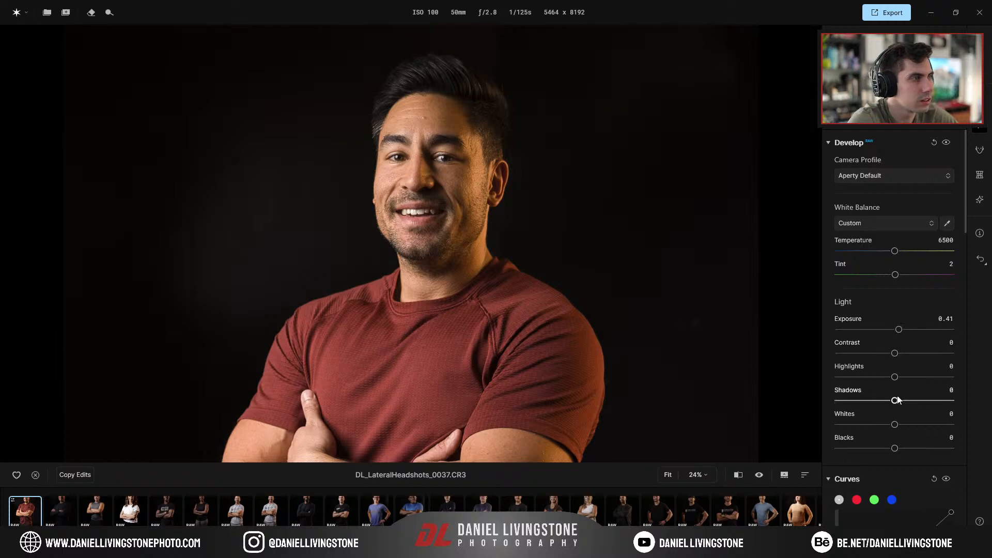
{"action": "mouse_move", "coordinate": [896, 401]}
{"action": "left_mouse_down"}
{"action": "mouse_move", "coordinate": [907, 401]}
{"action": "mouse_move", "coordinate": [893, 402]}
{"action": "left_mouse_up"}
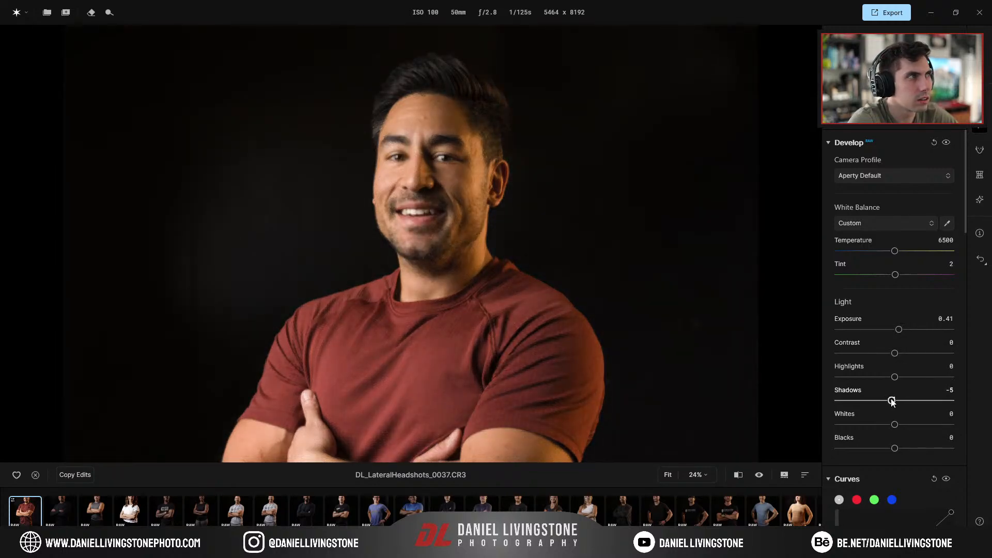
{"action": "left_click_drag", "start_coordinate": [894, 353], "coordinate": [905, 354]}
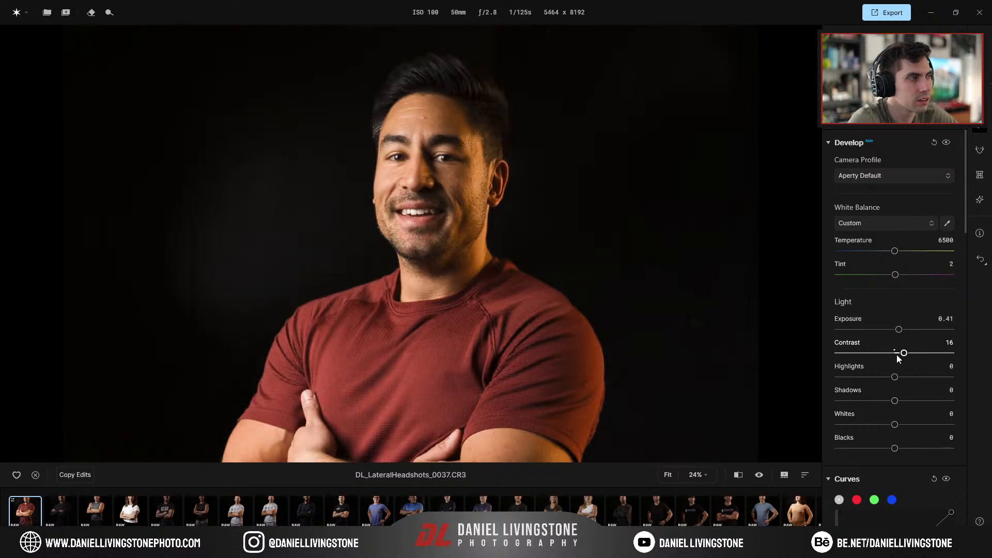
{"action": "left_click", "coordinate": [475, 247]}
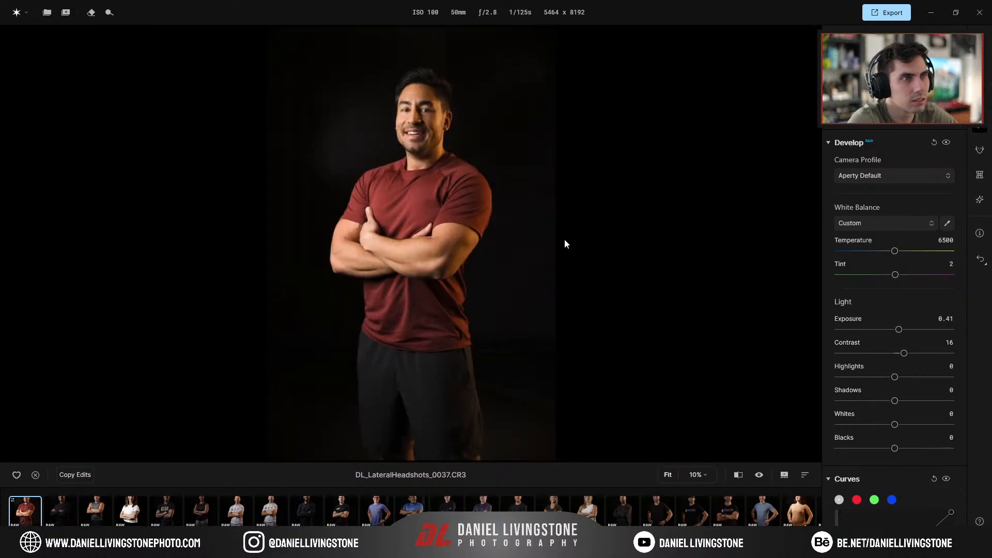
Fine-tune the portrait's tonal range with blacks at -8, whites at -14 and shadows at 4
{"action": "double_click", "coordinate": [887, 401]}
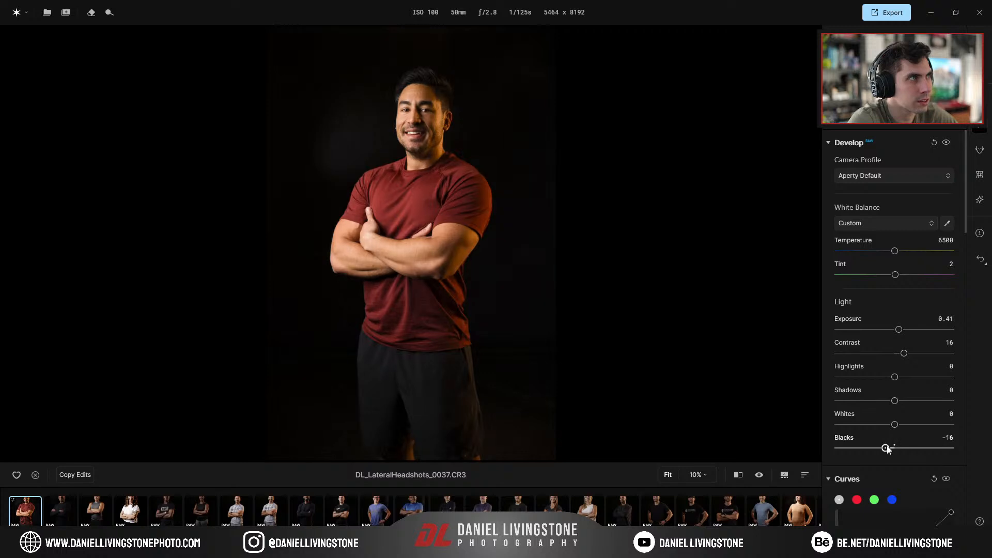
{"action": "left_click_drag", "start_coordinate": [887, 448], "coordinate": [893, 447]}
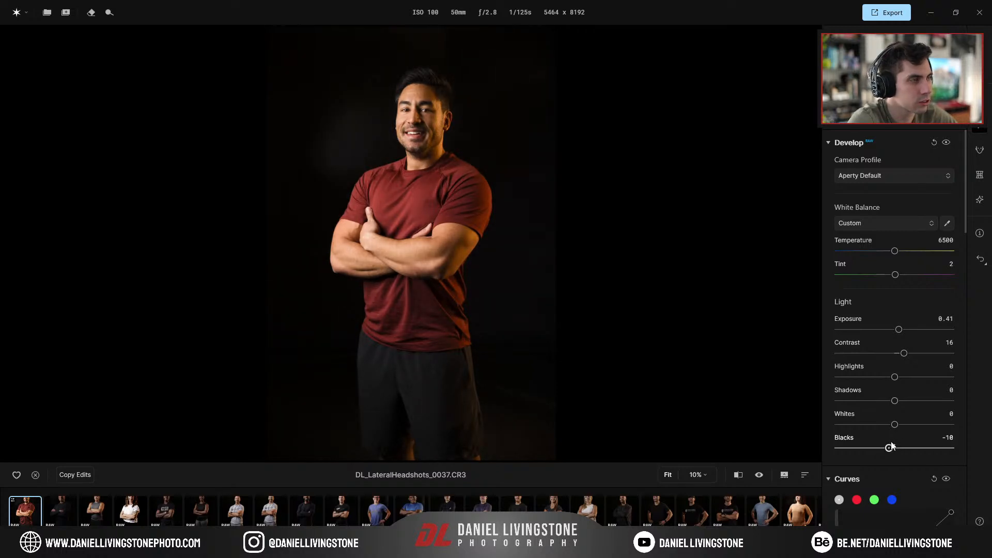
{"action": "left_click_drag", "start_coordinate": [902, 426], "coordinate": [898, 425]}
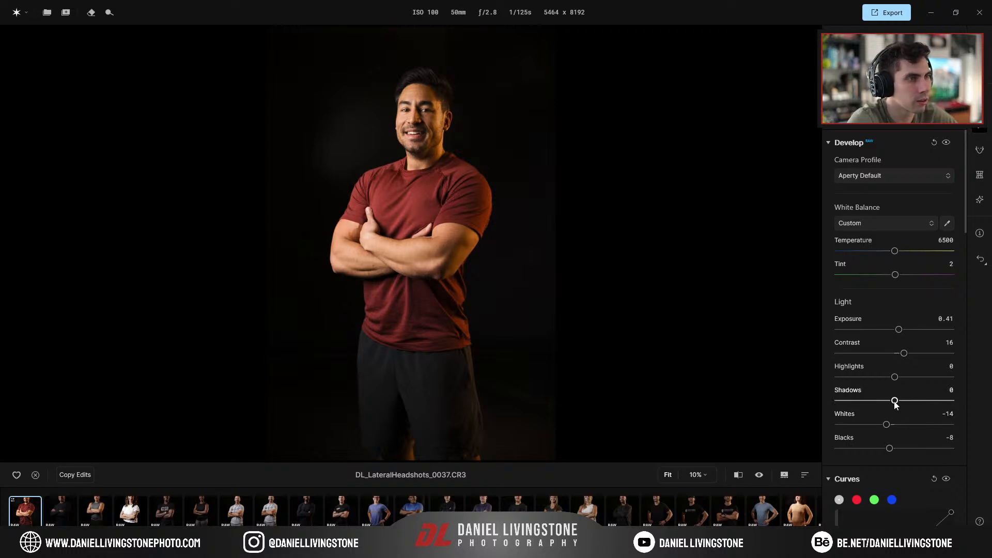
{"action": "left_click_drag", "start_coordinate": [894, 401], "coordinate": [904, 402]}
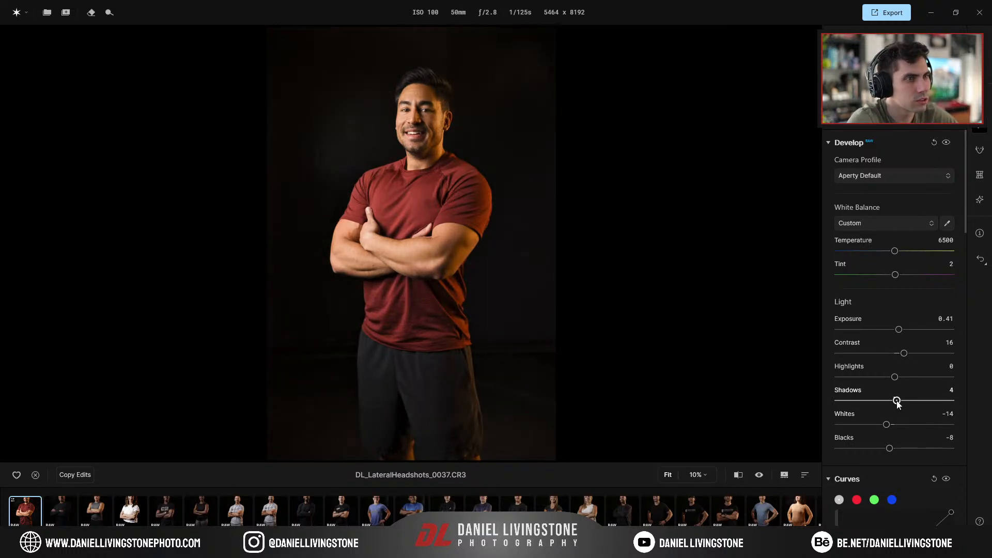
{"action": "left_click_drag", "start_coordinate": [426, 110], "coordinate": [810, 346]}
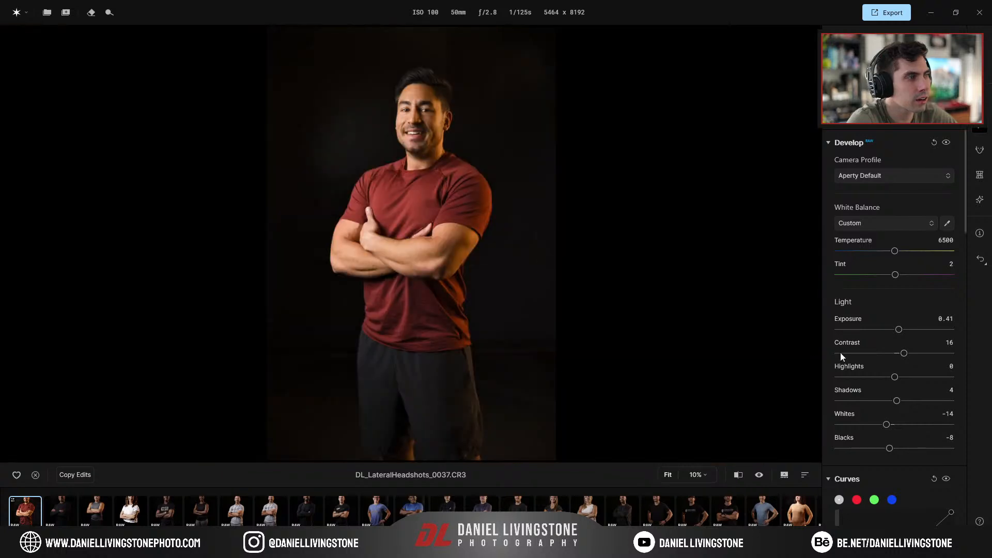
Try highlights at -68 and exposure at 0.68 on the portrait, checking the effect on the enlarged face
{"action": "left_click_drag", "start_coordinate": [884, 380], "coordinate": [861, 362]}
{"action": "left_click_drag", "start_coordinate": [900, 329], "coordinate": [901, 329]}
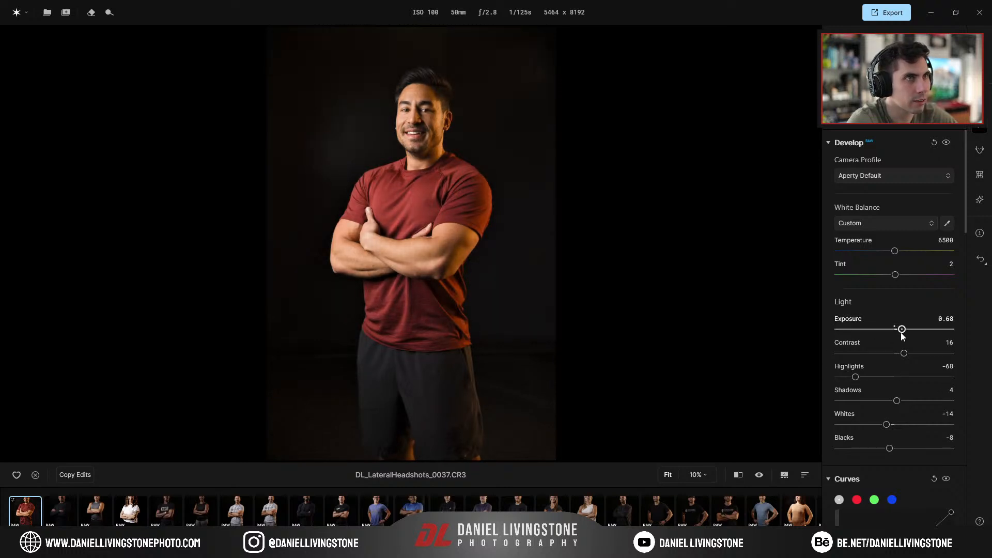
{"action": "scroll", "coordinate": [416, 117], "scroll_direction": "up", "scroll_amount": 6}
{"action": "left_click_drag", "start_coordinate": [403, 128], "coordinate": [596, 265]}
{"action": "scroll", "coordinate": [595, 261], "scroll_direction": "down", "scroll_amount": 1}
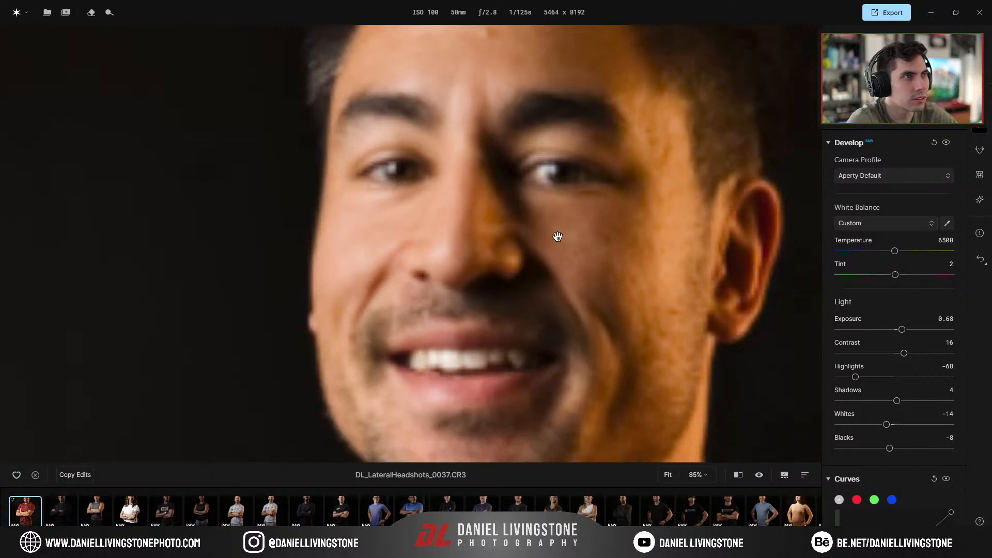
{"action": "scroll", "coordinate": [557, 236], "scroll_direction": "down", "scroll_amount": 4}
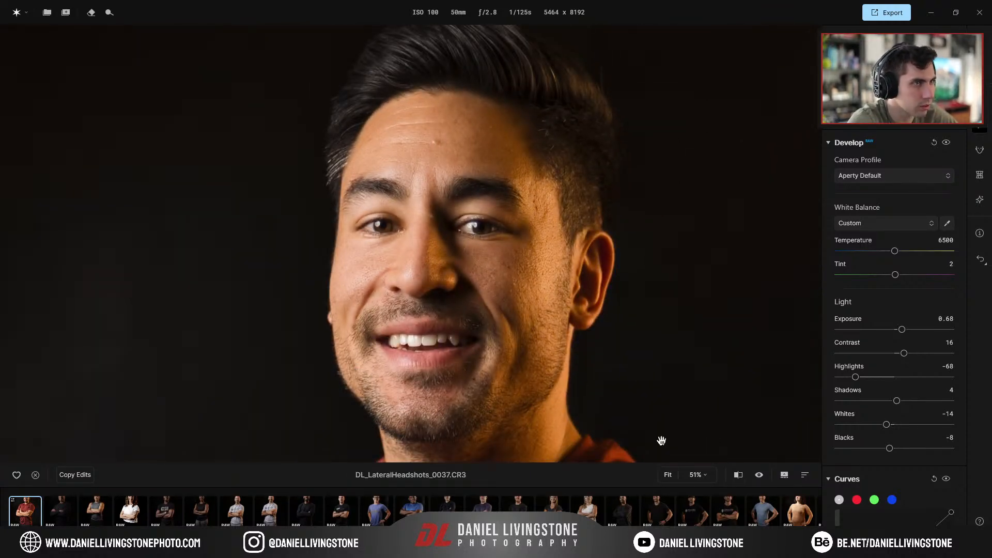
Set highlights and whites to 0 while judging the face in a before/after split comparison
{"action": "left_click", "coordinate": [739, 475]}
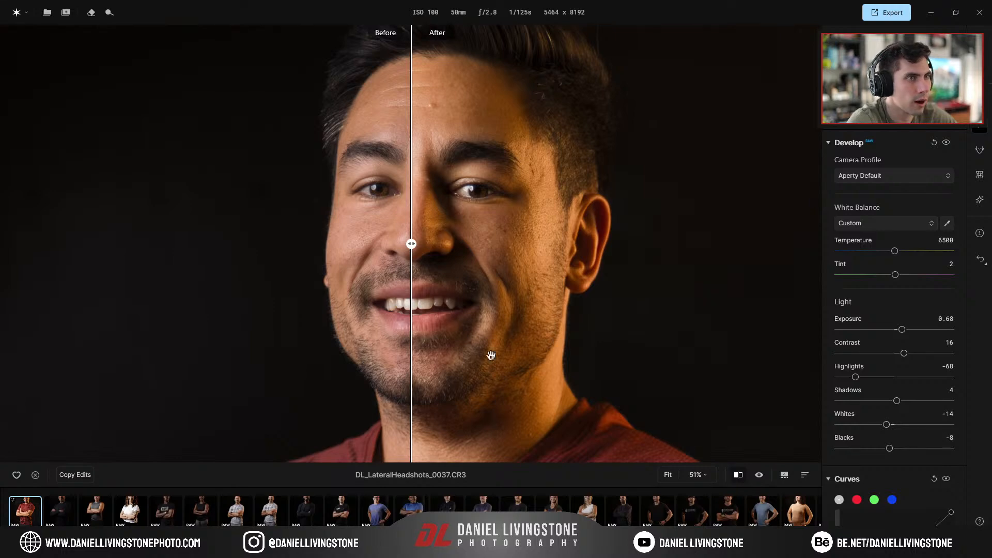
{"action": "left_click_drag", "start_coordinate": [419, 257], "coordinate": [293, 255]}
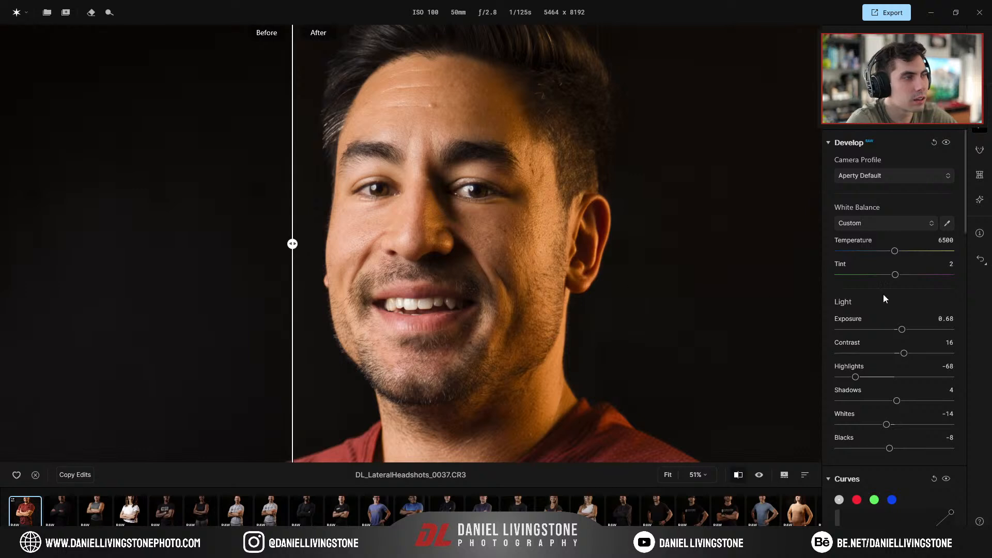
{"action": "left_click_drag", "start_coordinate": [912, 379], "coordinate": [880, 377]}
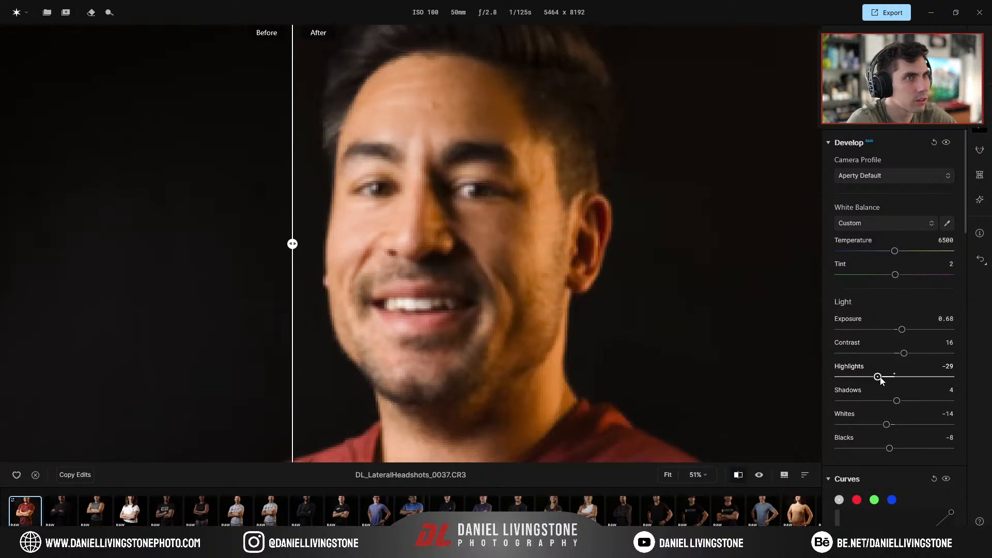
{"action": "left_click_drag", "start_coordinate": [903, 427], "coordinate": [900, 429]}
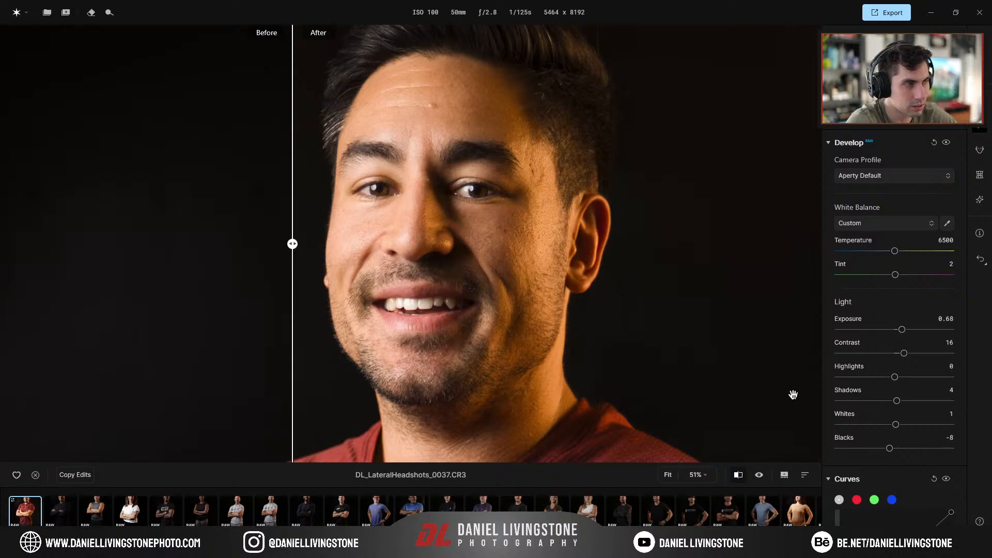
{"action": "left_click_drag", "start_coordinate": [308, 241], "coordinate": [274, 244]}
{"action": "left_click", "coordinate": [438, 227]}
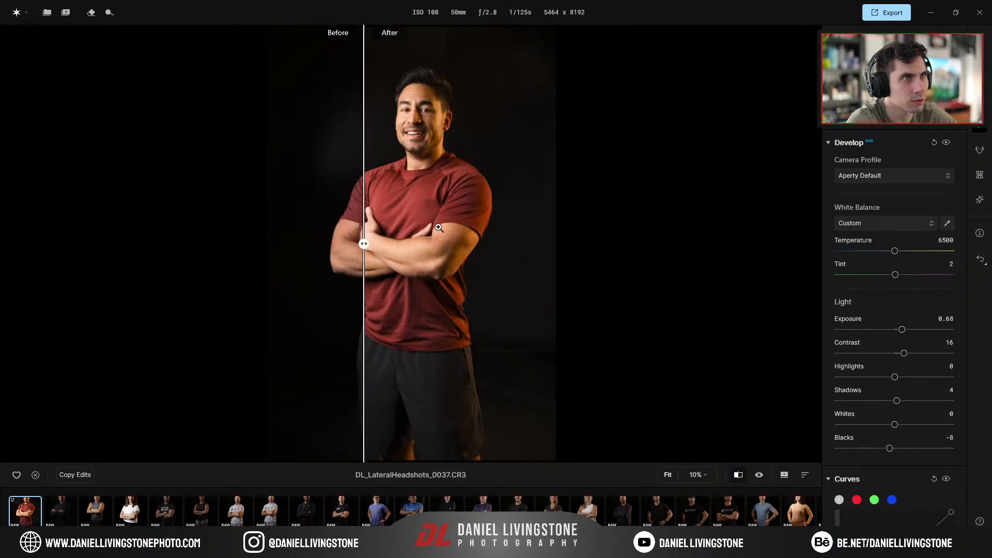
Set the portrait's exposure to exactly 0.50
{"action": "left_click", "coordinate": [947, 319]}
{"action": "left_click_drag", "start_coordinate": [939, 319], "coordinate": [963, 319]}
{"action": "type", "text": "0.5"}
{"action": "key", "text": "Return"}
Compare the full portrait before and after the light adjustments, first in the split comparison, then by repeatedly toggling the original
{"action": "mouse_move", "coordinate": [356, 240]}
{"action": "left_mouse_down"}
{"action": "mouse_move", "coordinate": [452, 243]}
{"action": "mouse_move", "coordinate": [358, 227]}
{"action": "left_mouse_up"}
{"action": "left_click", "coordinate": [739, 475]}
{"action": "left_click", "coordinate": [758, 476]}
{"action": "left_click", "coordinate": [758, 476]}
{"action": "left_click", "coordinate": [758, 477]}
{"action": "left_click", "coordinate": [758, 476]}
{"action": "left_click", "coordinate": [759, 477]}
{"action": "left_click", "coordinate": [759, 477]}
{"action": "left_click", "coordinate": [758, 477]}
{"action": "left_click", "coordinate": [759, 477]}
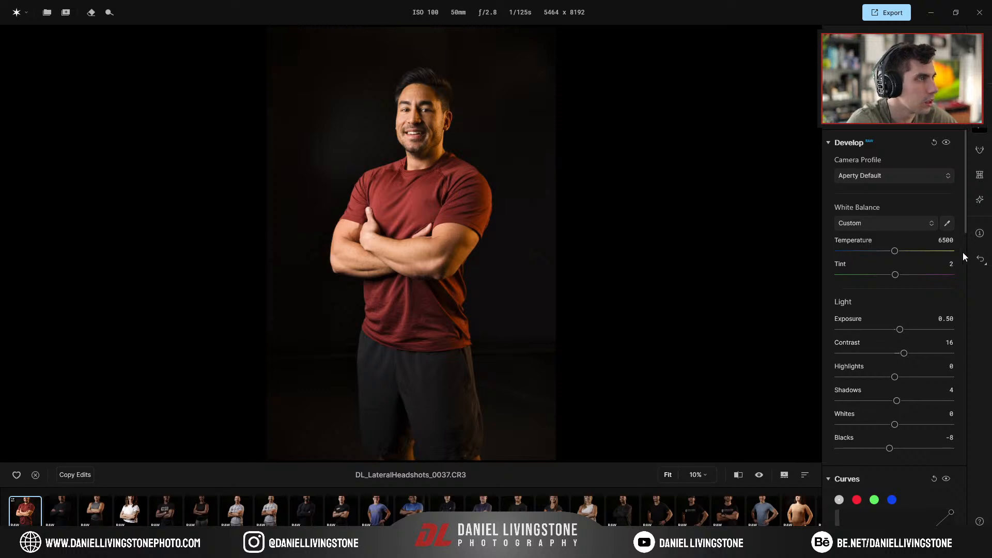
Try sharpening the portrait at 91 and toggle the sharpening off and on to judge the enlarged face
{"action": "left_click_drag", "start_coordinate": [963, 213], "coordinate": [950, 413]}
{"action": "left_click", "coordinate": [827, 250]}
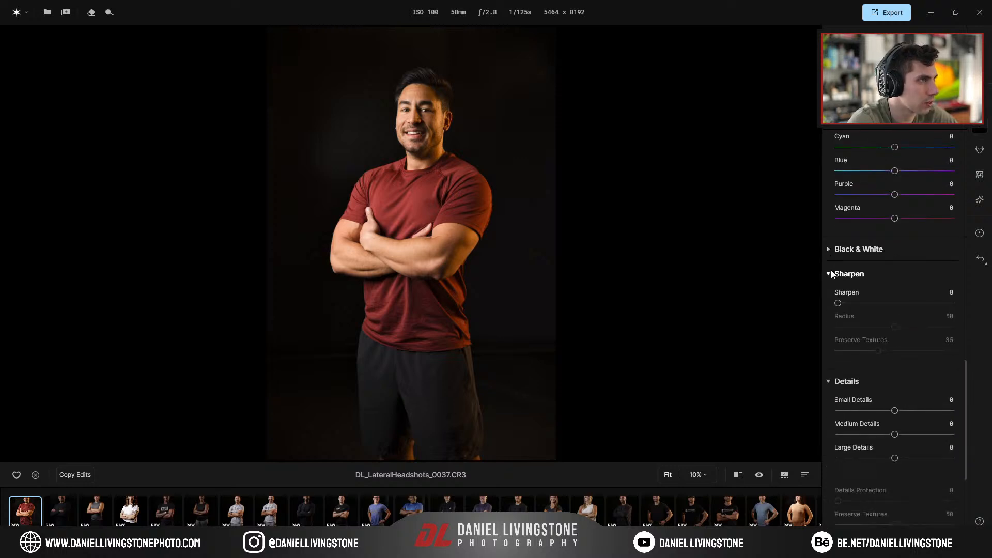
{"action": "left_click", "coordinate": [414, 127]}
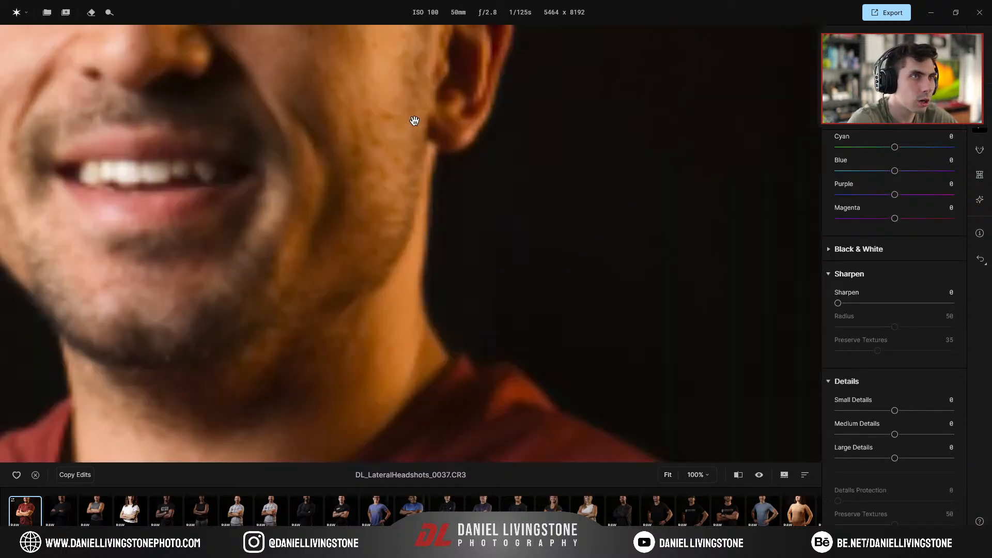
{"action": "left_click_drag", "start_coordinate": [839, 304], "coordinate": [941, 305]}
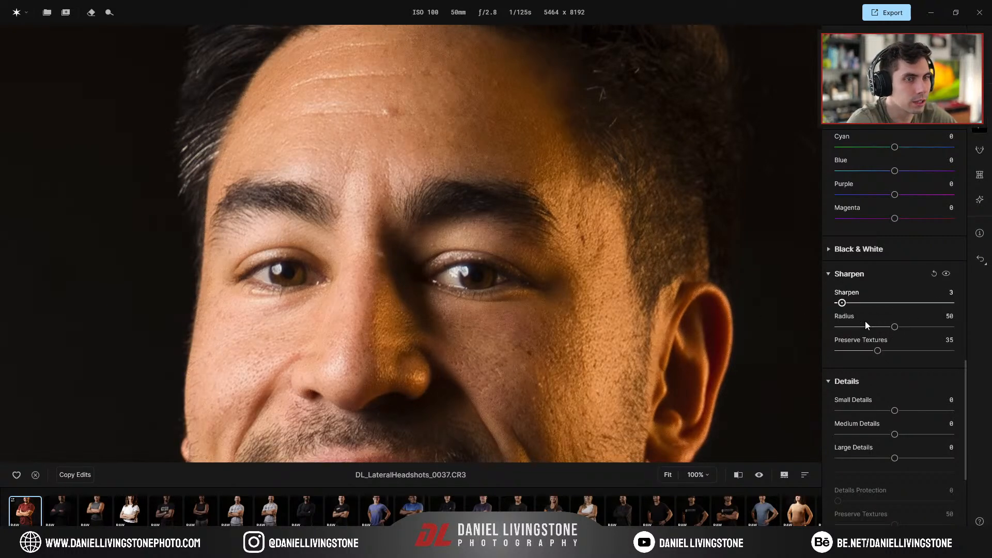
{"action": "left_click_drag", "start_coordinate": [476, 342], "coordinate": [538, 231]}
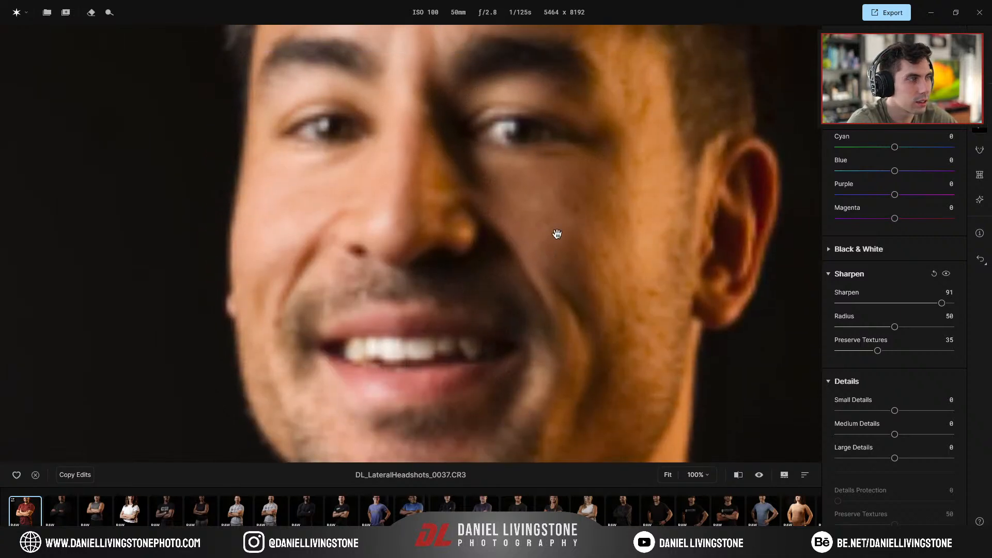
{"action": "left_click", "coordinate": [948, 275]}
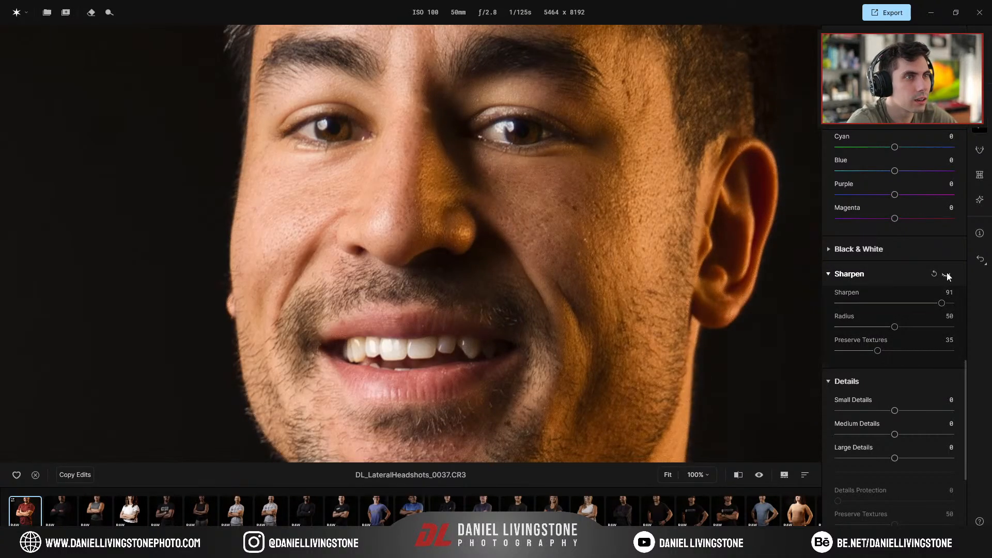
{"action": "left_click", "coordinate": [947, 274]}
Try a softer sharpening of 52 with Preserve Textures at 10, inspecting the eyes and skin
{"action": "left_click_drag", "start_coordinate": [941, 303], "coordinate": [888, 302]}
{"action": "left_click_drag", "start_coordinate": [950, 351], "coordinate": [825, 354]}
{"action": "left_click_drag", "start_coordinate": [925, 352], "coordinate": [841, 352]}
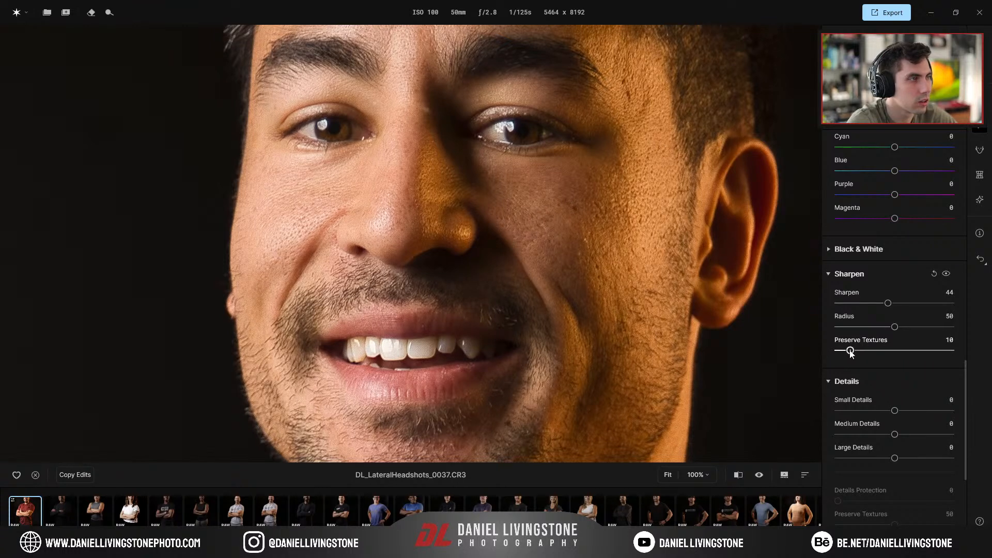
{"action": "scroll", "coordinate": [460, 210], "scroll_direction": "down", "scroll_amount": 1}
{"action": "left_click_drag", "start_coordinate": [452, 140], "coordinate": [442, 274]}
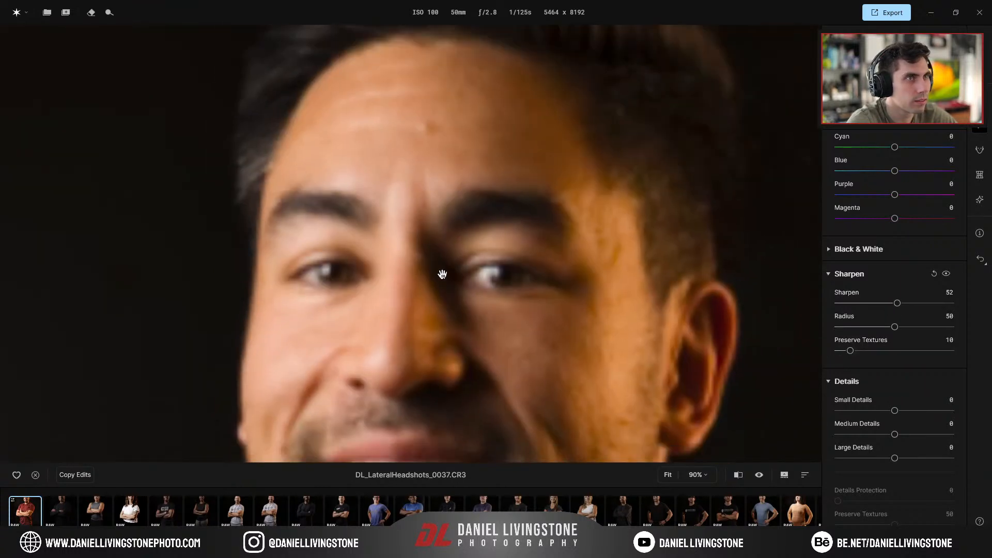
{"action": "scroll", "coordinate": [604, 277], "scroll_direction": "down", "scroll_amount": 1}
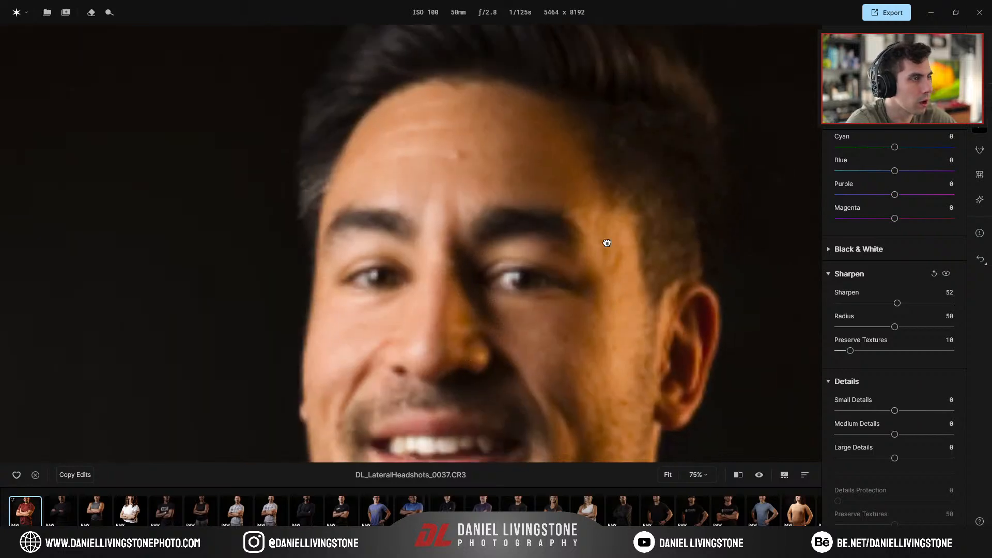
Try out the Structure amount on the face, return it to 0 and collapse the Structure settings
{"action": "scroll", "coordinate": [925, 398], "scroll_direction": "down", "scroll_amount": 3}
{"action": "scroll", "coordinate": [925, 401], "scroll_direction": "down", "scroll_amount": 3}
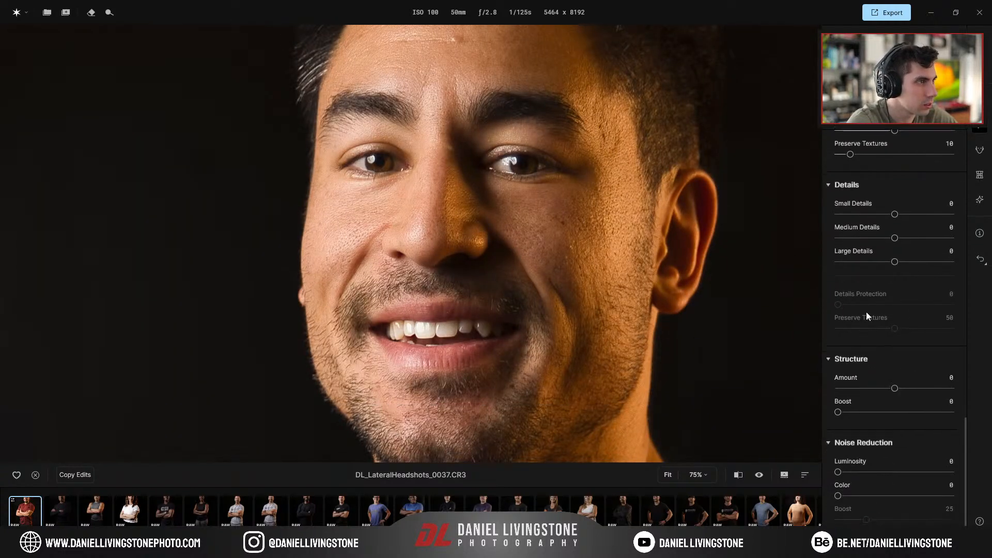
{"action": "left_click_drag", "start_coordinate": [942, 388], "coordinate": [855, 388]}
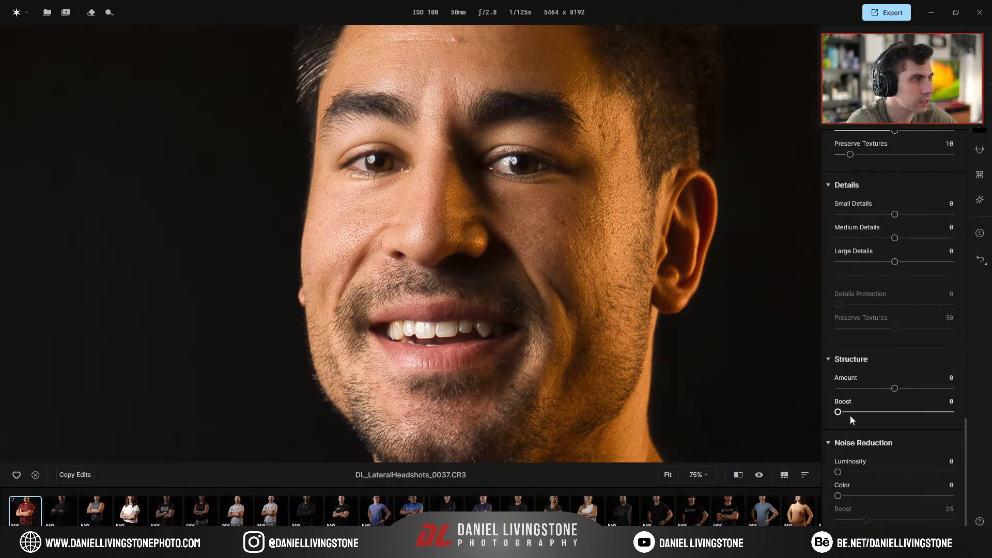
{"action": "left_click", "coordinate": [830, 360]}
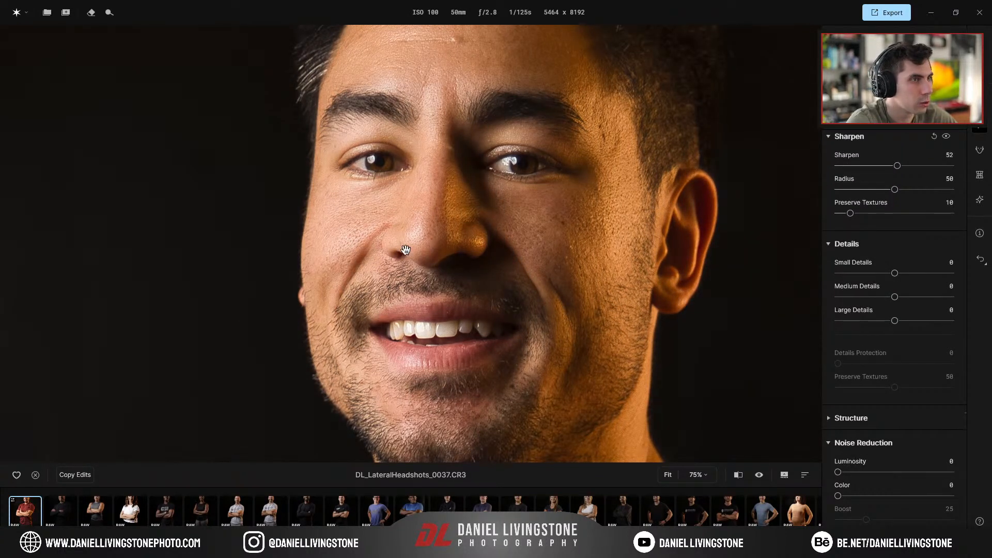
Review the sharpened face and the full portrait, and reset all Sharpen settings to their defaults
{"action": "scroll", "coordinate": [420, 248], "scroll_direction": "up", "scroll_amount": 2}
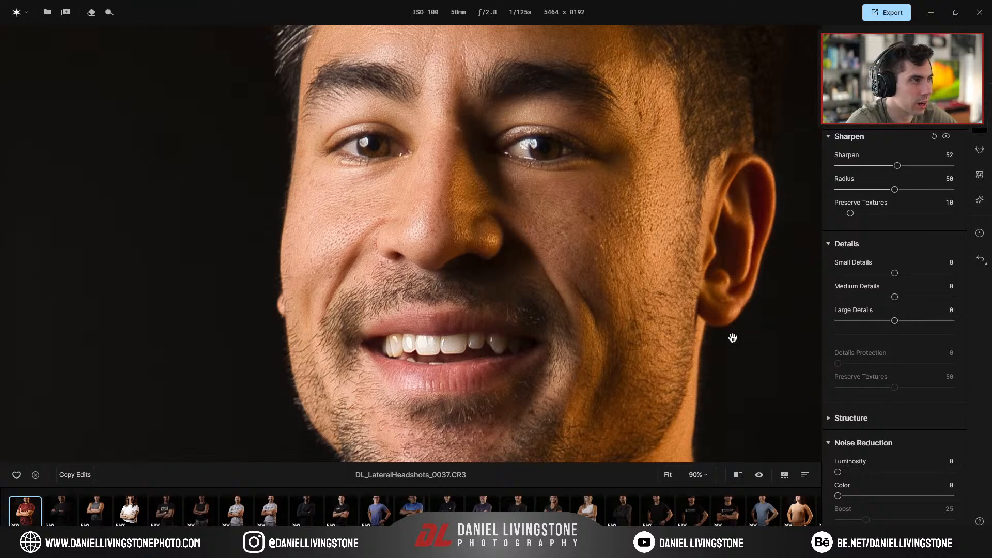
{"action": "left_click", "coordinate": [751, 337]}
{"action": "scroll", "coordinate": [832, 435], "scroll_direction": "up", "scroll_amount": 2}
{"action": "scroll", "coordinate": [857, 384], "scroll_direction": "up", "scroll_amount": 3}
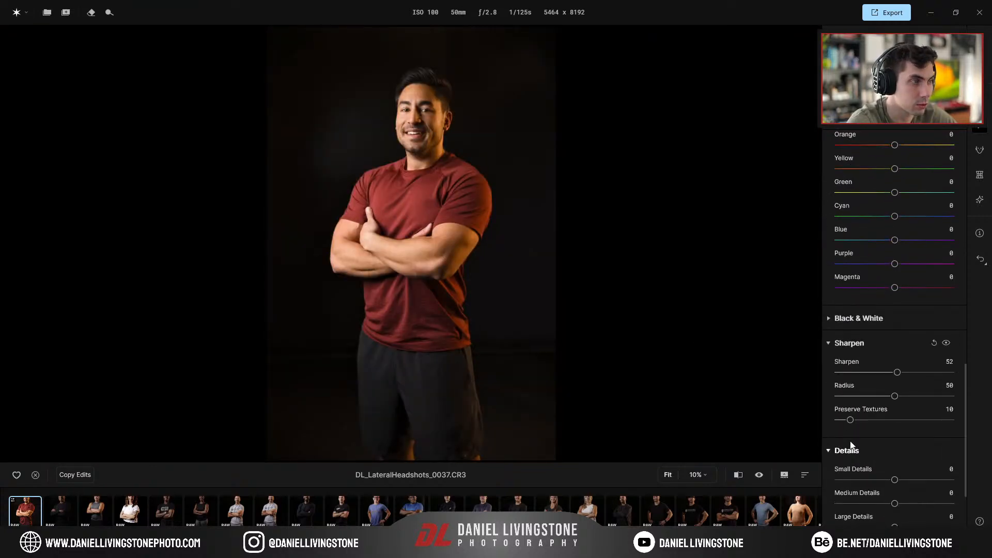
{"action": "scroll", "coordinate": [841, 444], "scroll_direction": "down", "scroll_amount": 3}
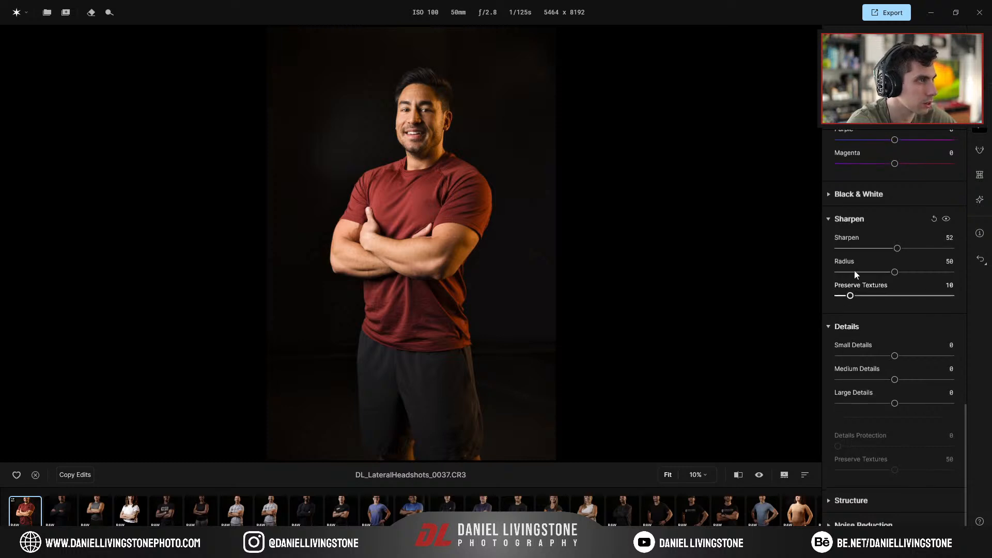
{"action": "left_click", "coordinate": [381, 100]}
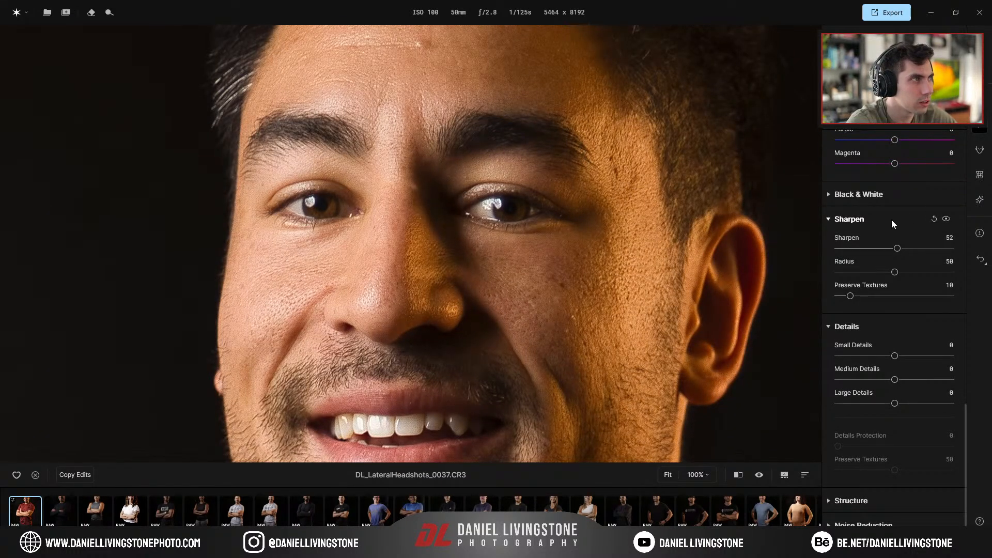
{"action": "left_click", "coordinate": [931, 219]}
Try raising small details, medium details to 86 and large details to 78 one at a time, resetting each to 0
{"action": "left_click_drag", "start_coordinate": [894, 356], "coordinate": [902, 385]}
{"action": "double_click", "coordinate": [924, 356]}
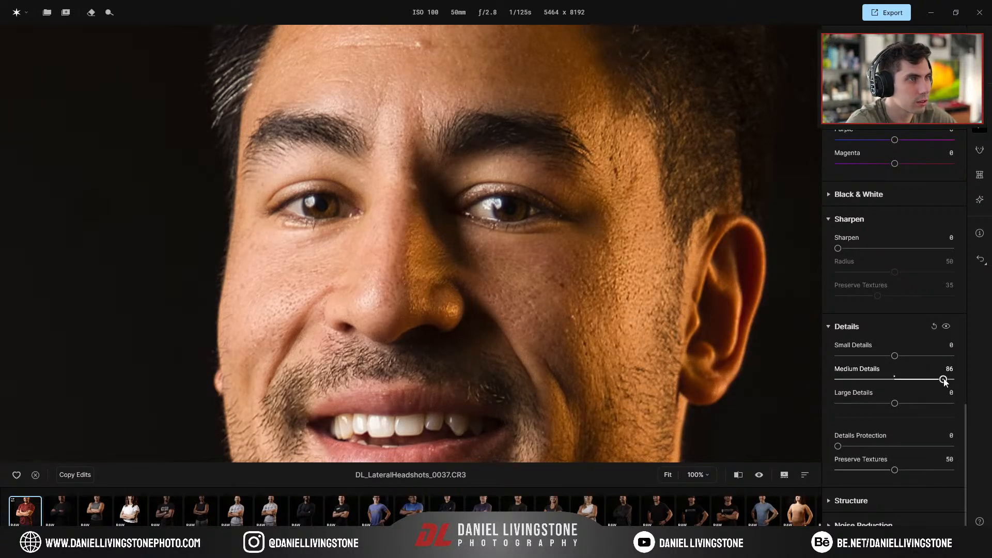
{"action": "double_click", "coordinate": [910, 380]}
{"action": "left_click_drag", "start_coordinate": [894, 404], "coordinate": [940, 406]}
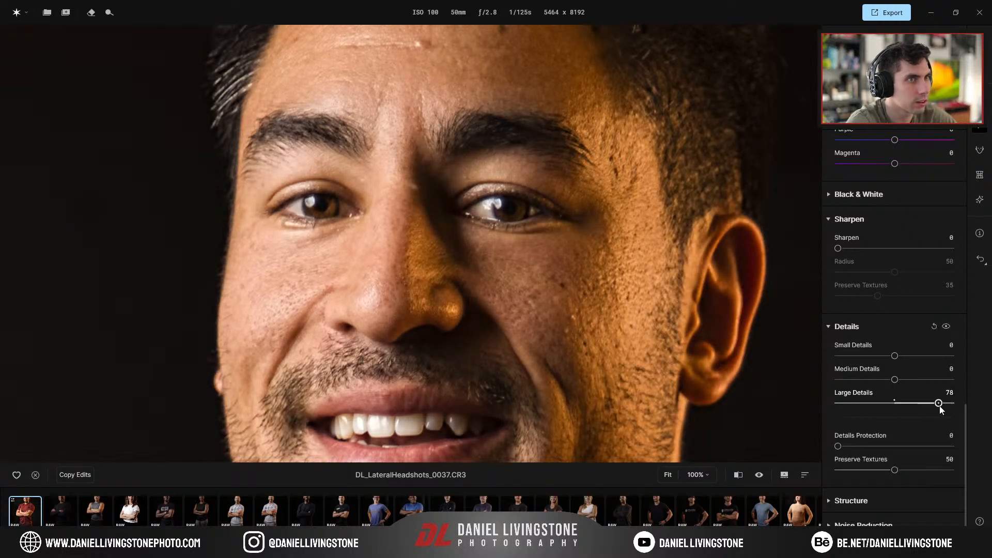
{"action": "double_click", "coordinate": [940, 406]}
Try small details at 35 with the whole head in view and reset the value to 0
{"action": "scroll", "coordinate": [496, 274], "scroll_direction": "down", "scroll_amount": 4}
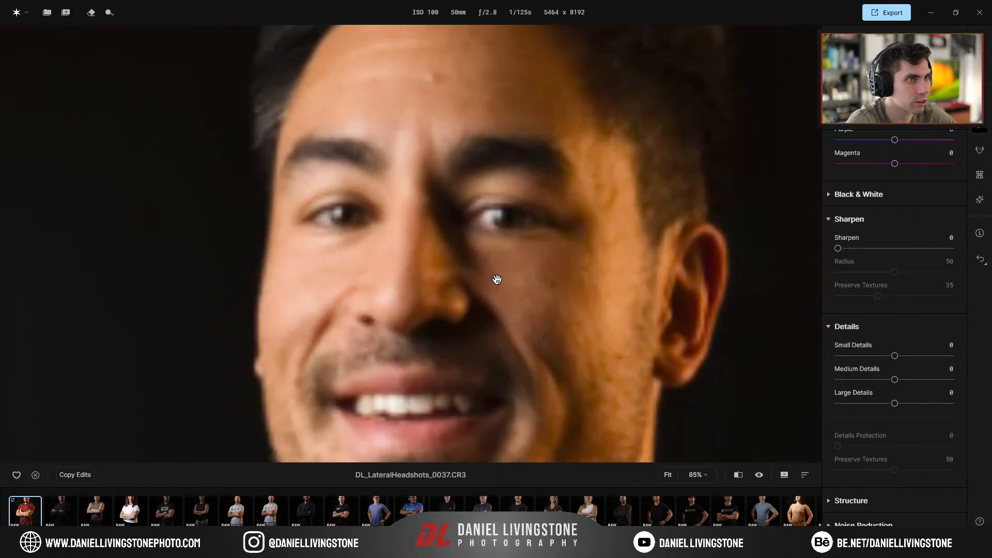
{"action": "scroll", "coordinate": [497, 258], "scroll_direction": "down", "scroll_amount": 3}
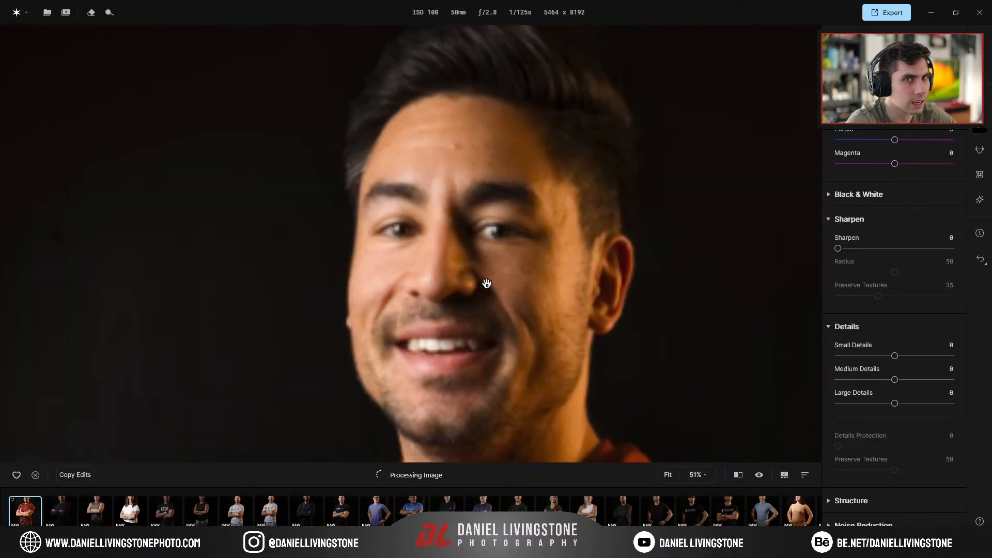
{"action": "left_click_drag", "start_coordinate": [908, 356], "coordinate": [914, 361]}
{"action": "scroll", "coordinate": [900, 430], "scroll_direction": "up", "scroll_amount": 1}
{"action": "scroll", "coordinate": [900, 430], "scroll_direction": "down", "scroll_amount": 1}
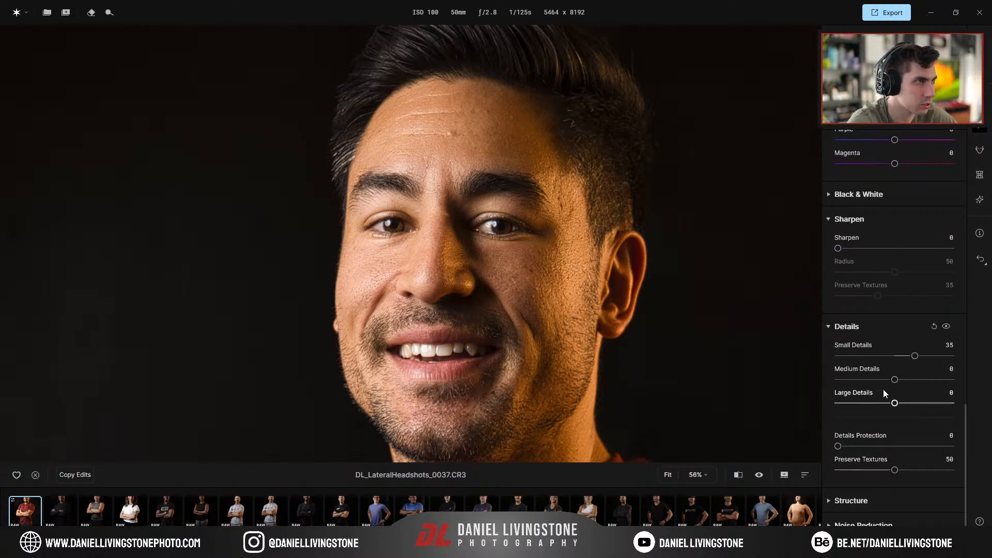
{"action": "double_click", "coordinate": [914, 357]}
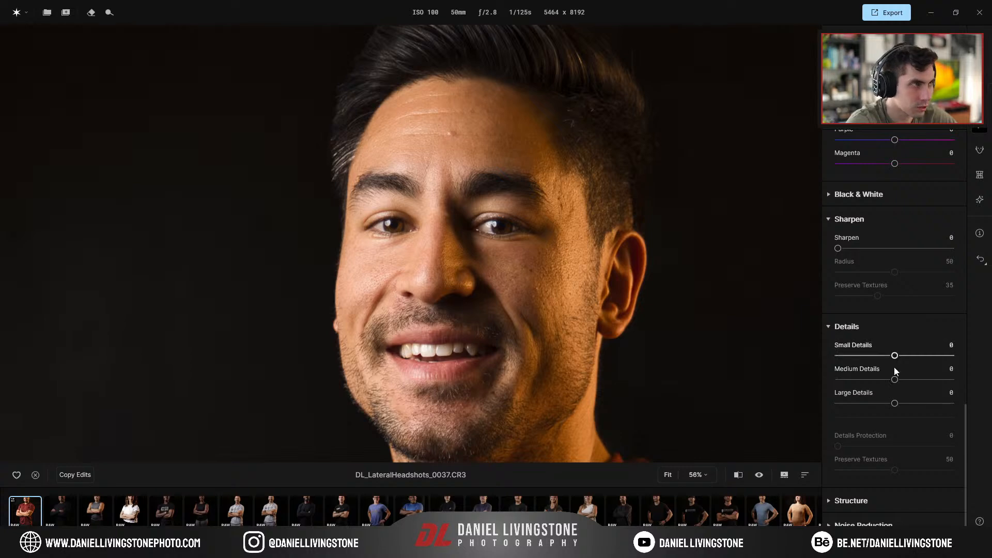
Test large details and small details at 38 on the closely enlarged face, resetting both to 0
{"action": "scroll", "coordinate": [469, 279], "scroll_direction": "up", "scroll_amount": 1}
{"action": "scroll", "coordinate": [470, 279], "scroll_direction": "up", "scroll_amount": 3}
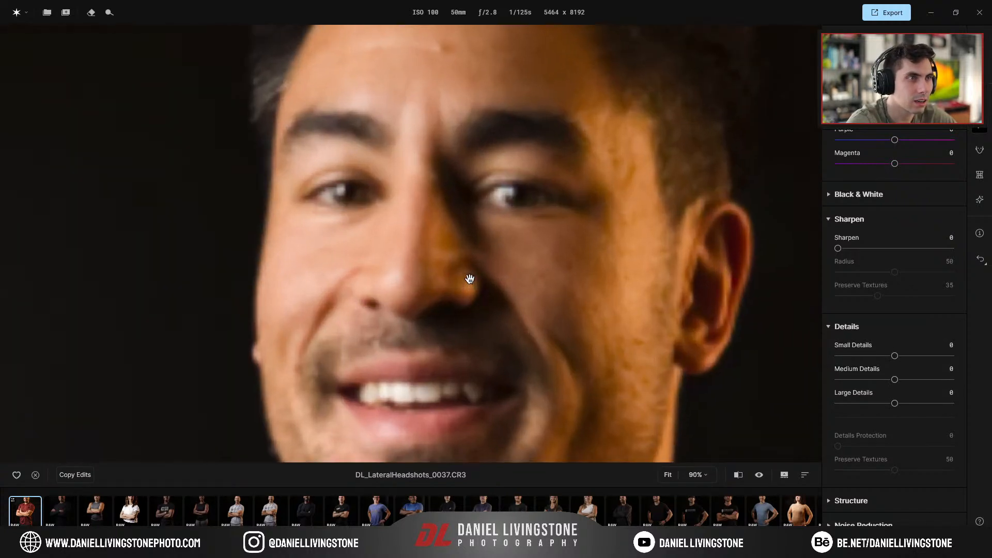
{"action": "mouse_move", "coordinate": [897, 410]}
{"action": "left_mouse_down"}
{"action": "mouse_move", "coordinate": [934, 407]}
{"action": "mouse_move", "coordinate": [914, 406]}
{"action": "left_mouse_up"}
{"action": "double_click", "coordinate": [914, 401]}
{"action": "mouse_move", "coordinate": [897, 356]}
{"action": "left_mouse_down"}
{"action": "mouse_move", "coordinate": [925, 354]}
{"action": "mouse_move", "coordinate": [899, 357]}
{"action": "left_mouse_up"}
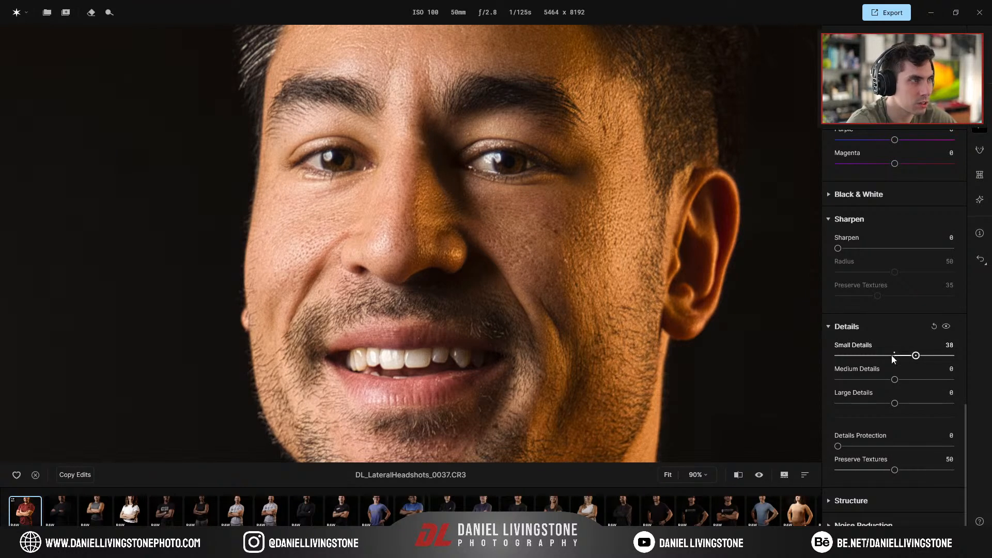
{"action": "double_click", "coordinate": [903, 356]}
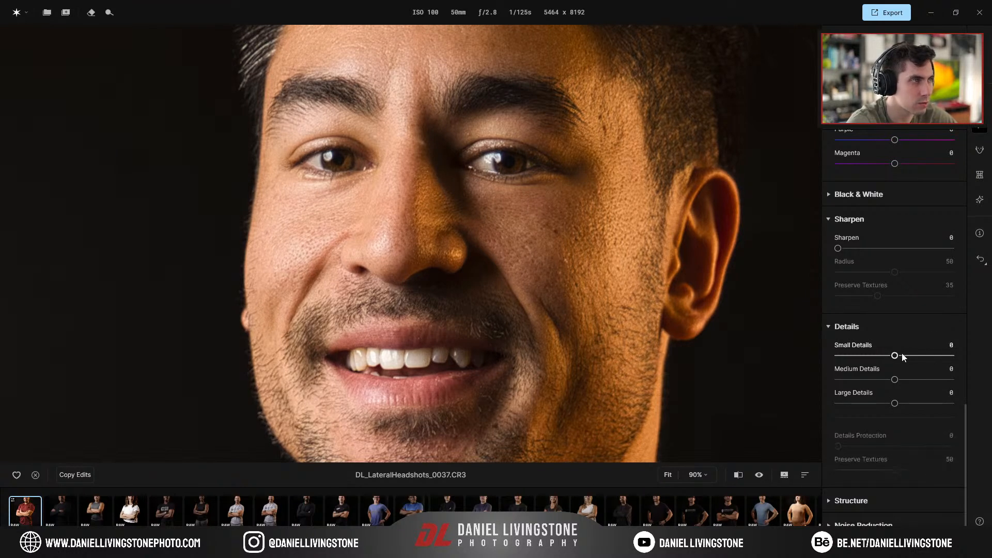
Collapse the Details settings, set the portrait's sharpening to 64 and view the whole image
{"action": "left_click", "coordinate": [831, 327]}
{"action": "left_click_drag", "start_coordinate": [838, 398], "coordinate": [914, 398]}
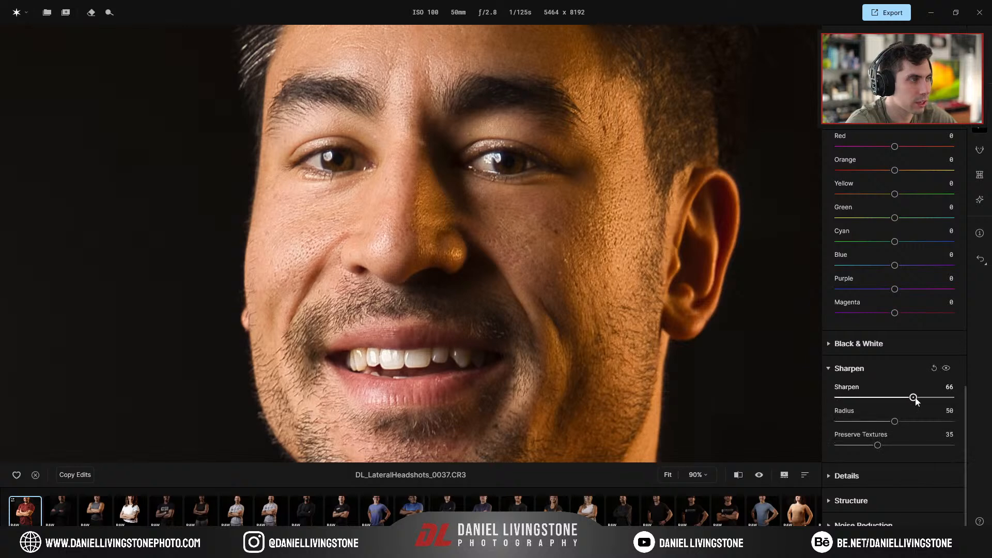
{"action": "left_click", "coordinate": [512, 289]}
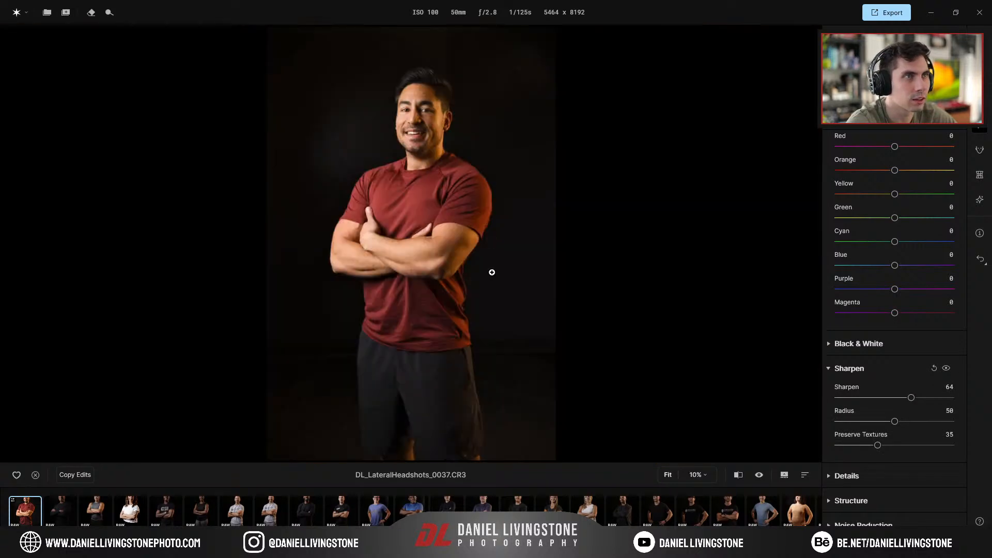
Examine the sharpened face and ear at 100% zoom and return to the whole image
{"action": "left_click", "coordinate": [421, 114]}
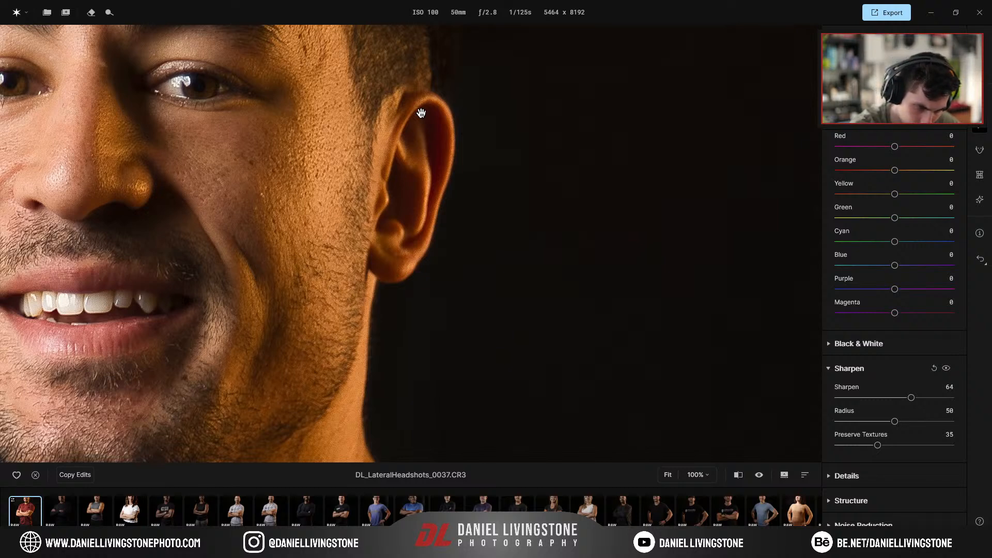
{"action": "key", "text": "alt+Tab"}
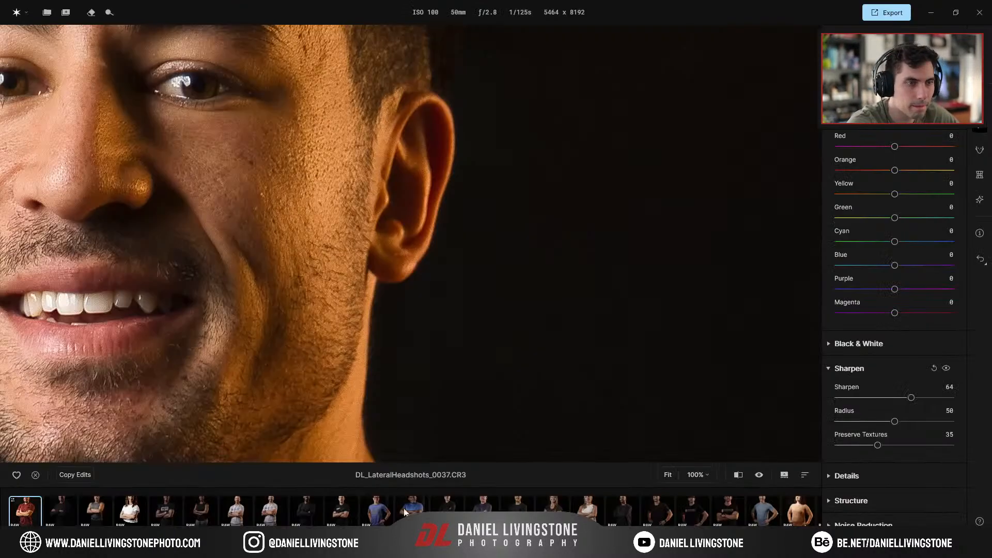
{"action": "left_click", "coordinate": [295, 251]}
{"action": "left_click", "coordinate": [425, 113]}
{"action": "left_click_drag", "start_coordinate": [425, 113], "coordinate": [559, 182]}
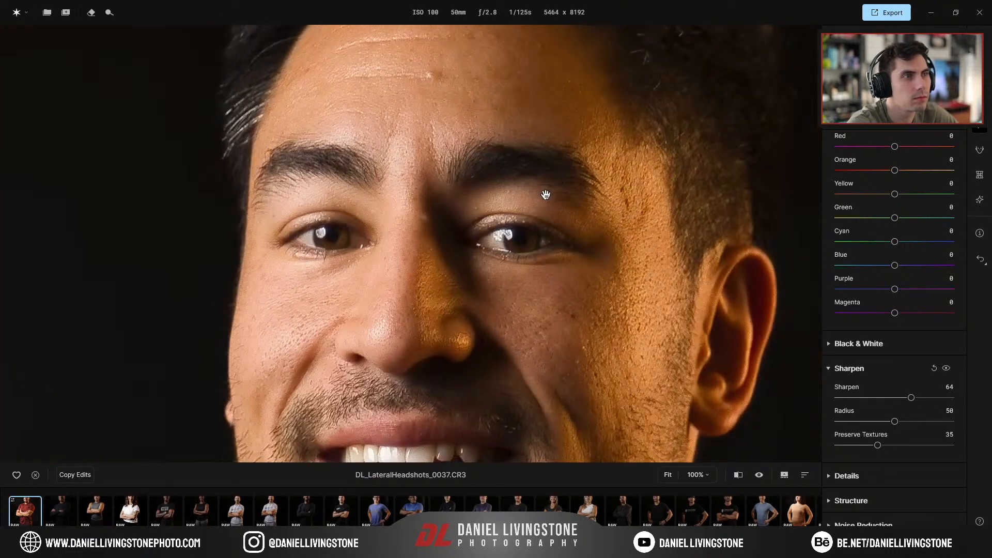
{"action": "left_click", "coordinate": [546, 195]}
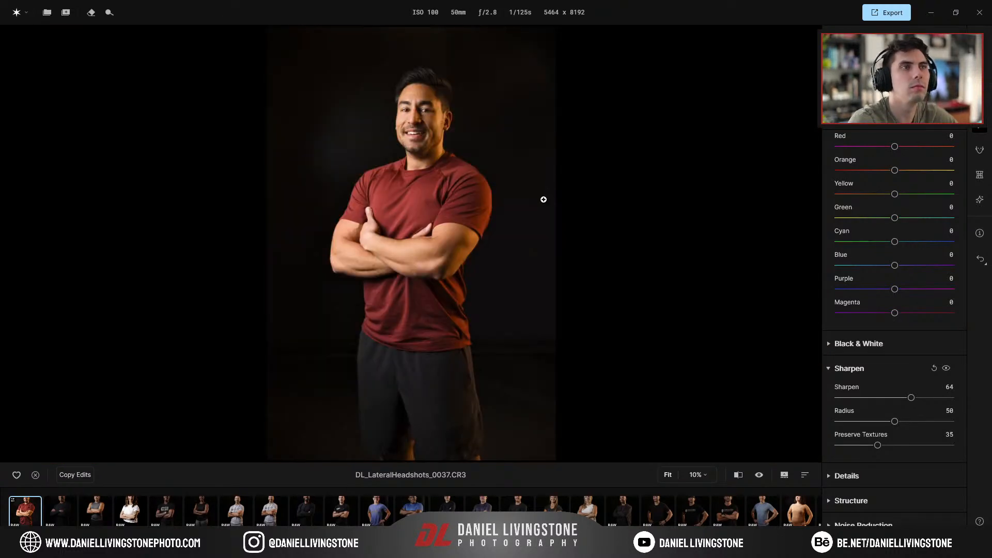
Open the Retouch tools and enlarge the portrait until the whole face fills the view
{"action": "scroll", "coordinate": [925, 434], "scroll_direction": "up", "scroll_amount": 10}
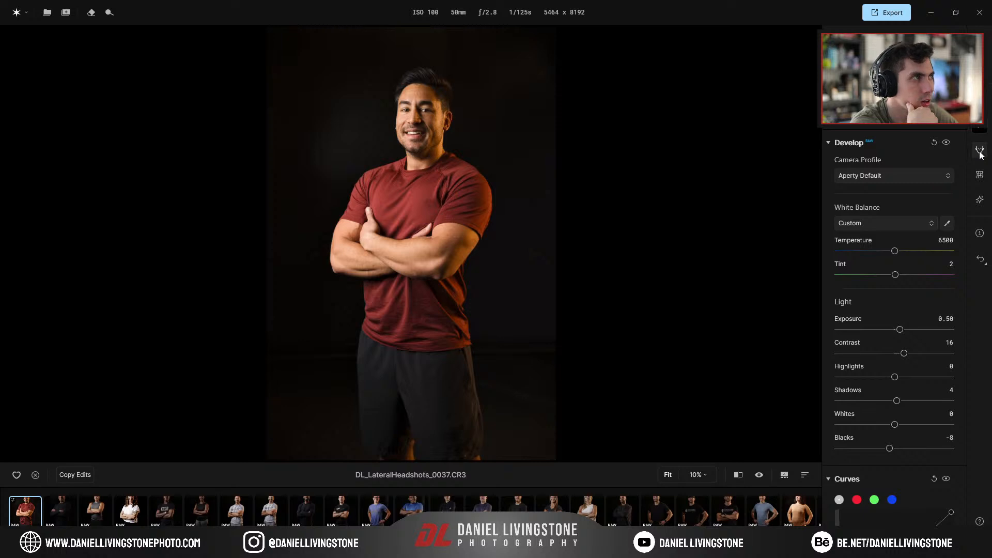
{"action": "left_click", "coordinate": [980, 175]}
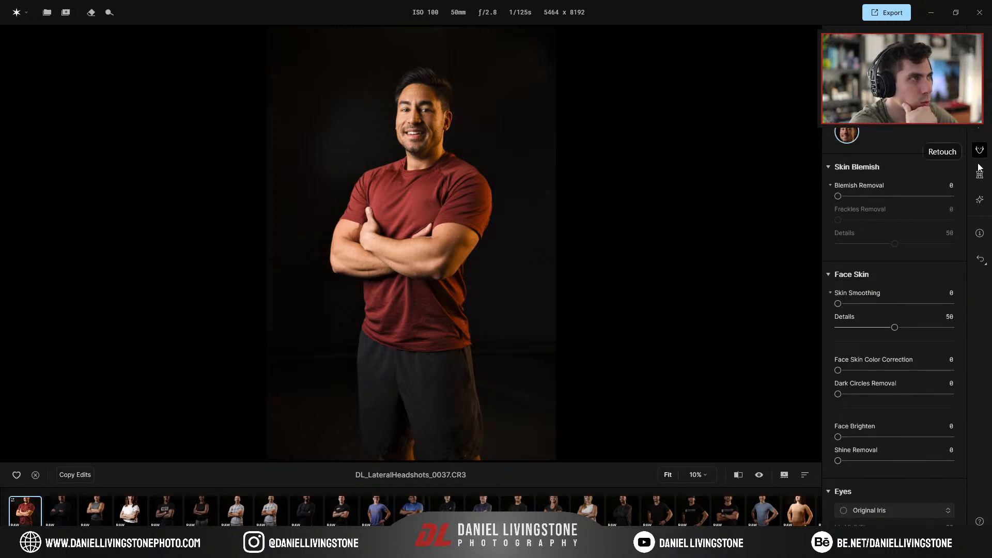
{"action": "left_click", "coordinate": [979, 152]}
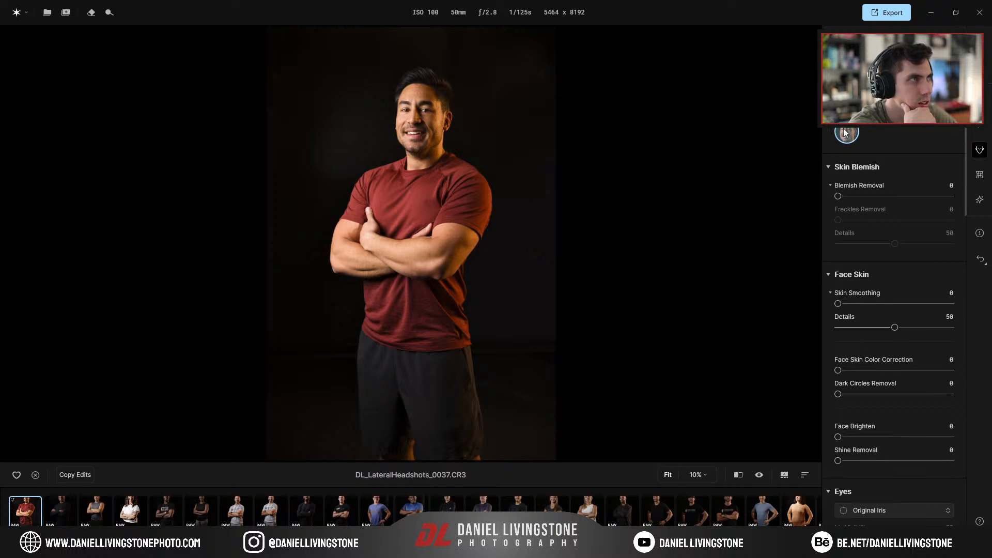
{"action": "double_click", "coordinate": [438, 110]}
{"action": "left_click_drag", "start_coordinate": [267, 147], "coordinate": [667, 168]}
{"action": "scroll", "coordinate": [586, 210], "scroll_direction": "down", "scroll_amount": 5}
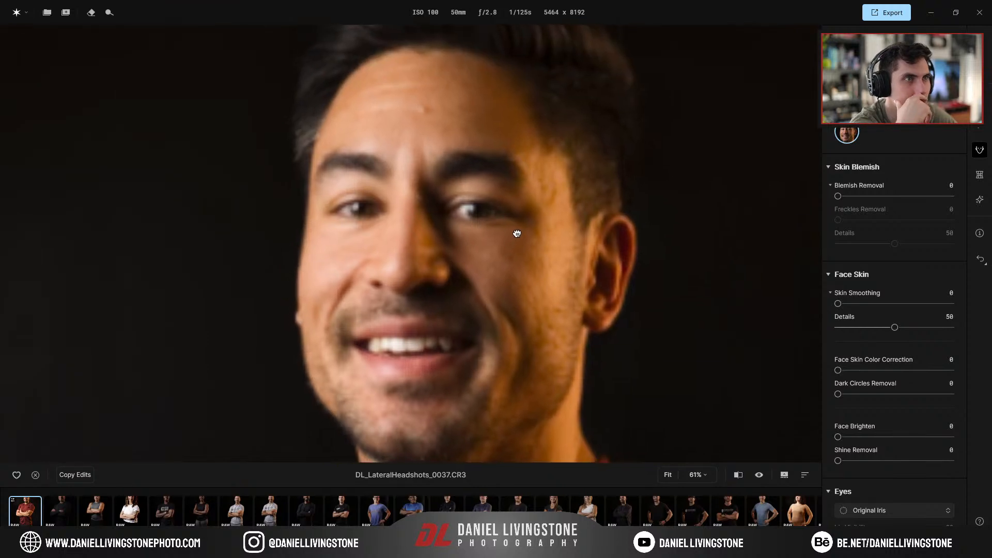
{"action": "scroll", "coordinate": [504, 223], "scroll_direction": "down", "scroll_amount": 1}
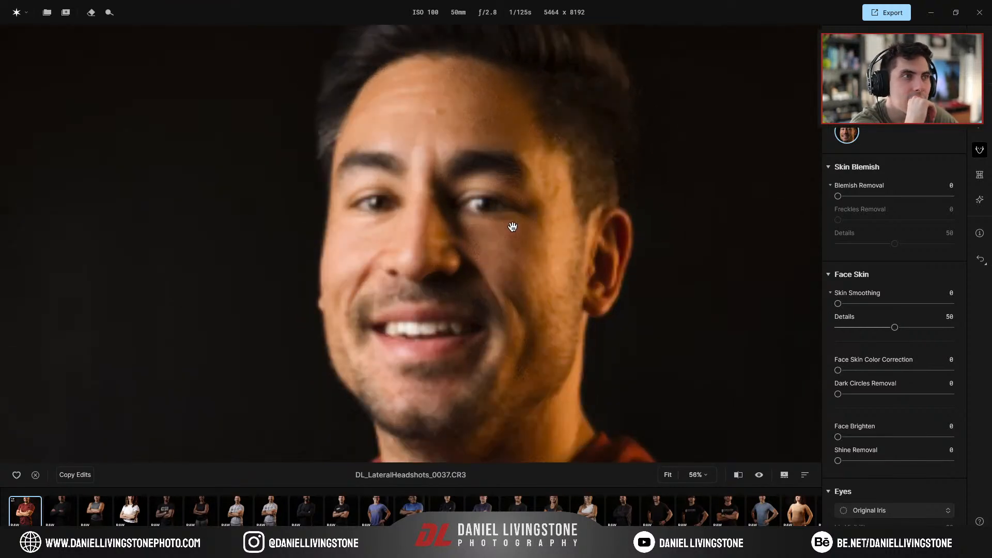
Try Blemish Removal on the face at 62, 100 and 72
{"action": "left_click_drag", "start_coordinate": [838, 196], "coordinate": [914, 201]}
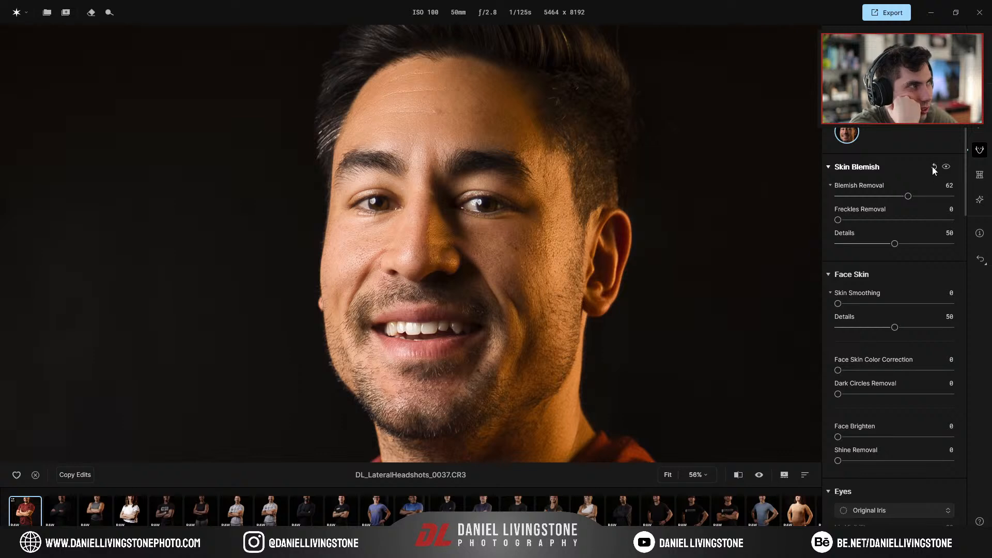
{"action": "left_click_drag", "start_coordinate": [908, 196], "coordinate": [953, 196]}
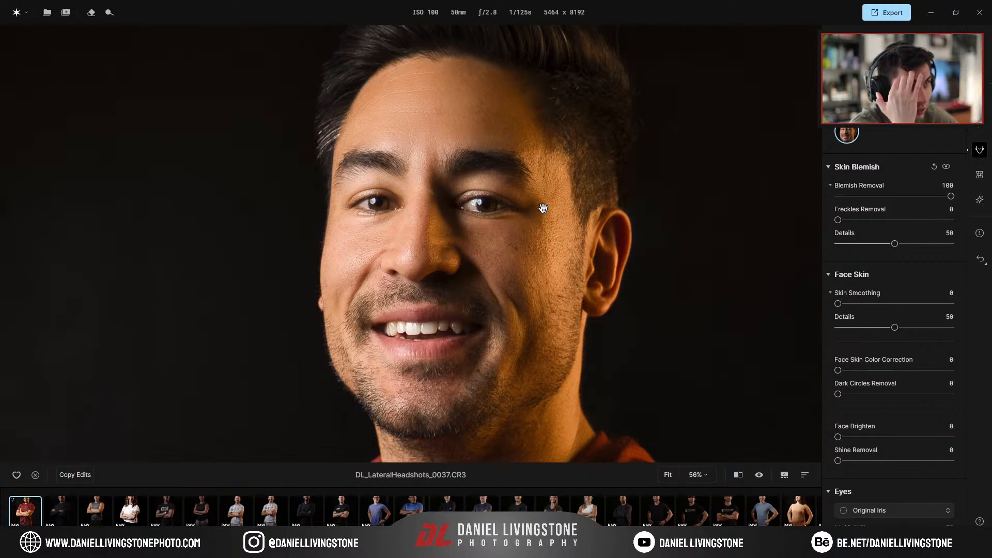
{"action": "left_click", "coordinate": [903, 196]}
{"action": "left_click_drag", "start_coordinate": [883, 205], "coordinate": [914, 208]}
Compare Blemish Removal at 100 and 0 on the face at 100% zoom, and set it to 26
{"action": "left_click", "coordinate": [496, 274]}
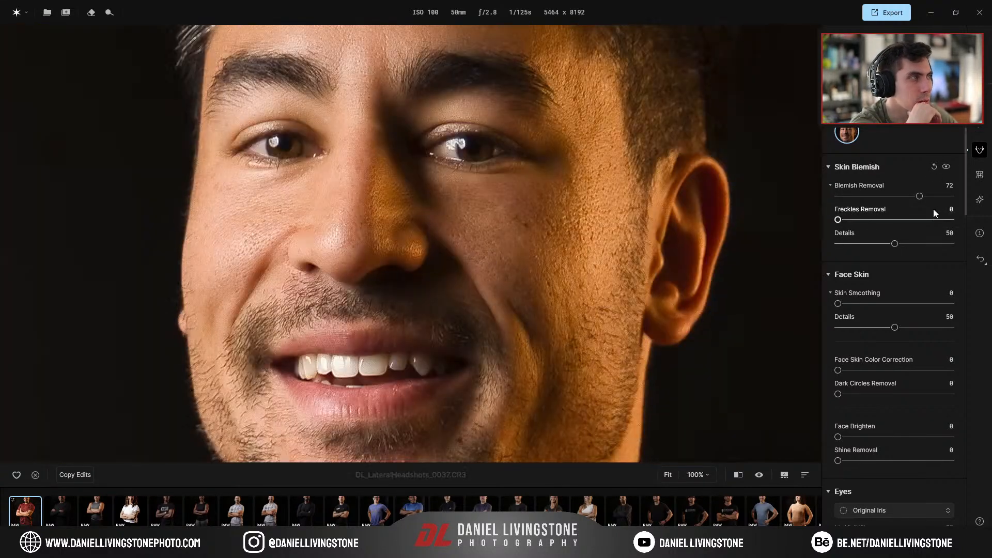
{"action": "left_click_drag", "start_coordinate": [919, 196], "coordinate": [976, 202]}
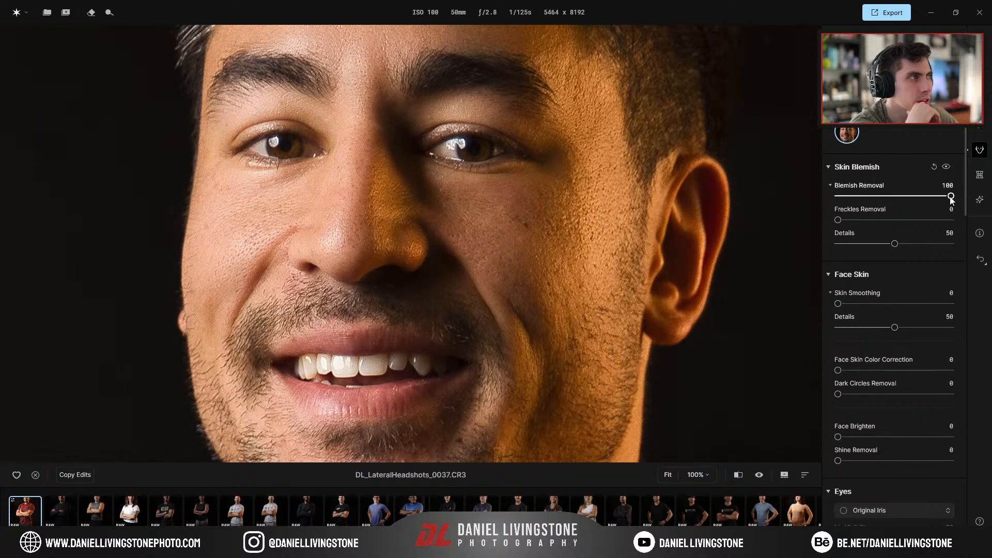
{"action": "left_click_drag", "start_coordinate": [907, 203], "coordinate": [777, 215]}
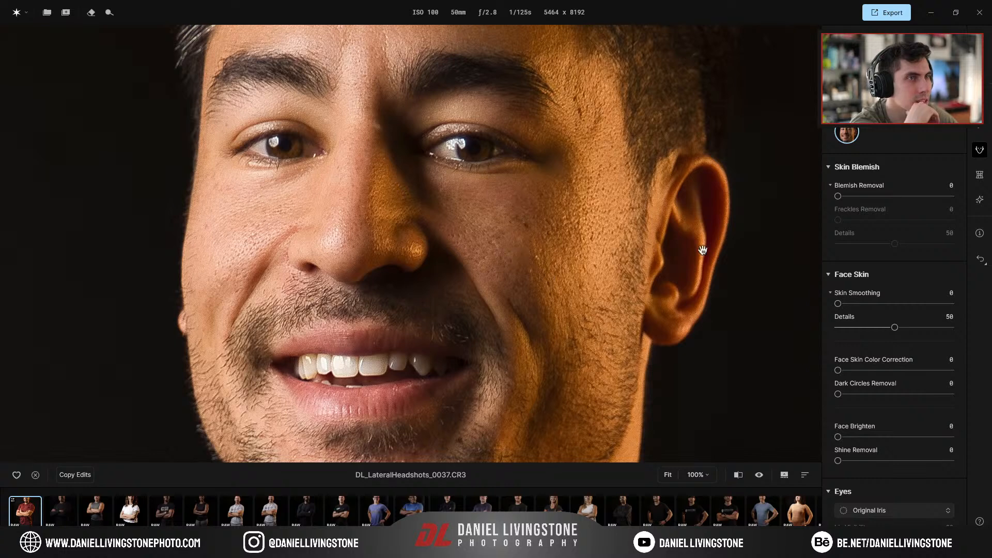
{"action": "left_click_drag", "start_coordinate": [842, 198], "coordinate": [868, 207]}
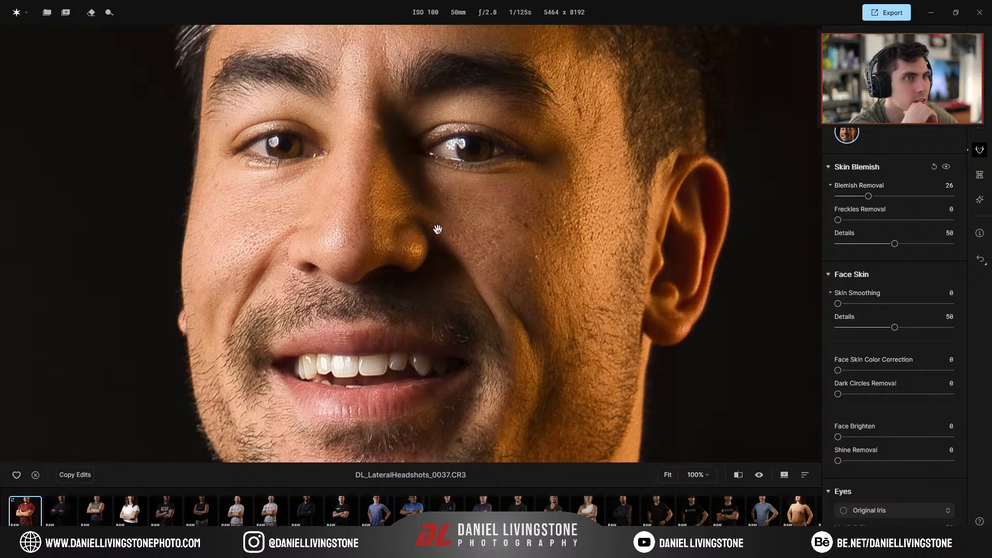
Set Blemish Removal to 84 and compare the head with and without the Skin Blemish adjustments
{"action": "left_click_drag", "start_coordinate": [445, 202], "coordinate": [469, 341]}
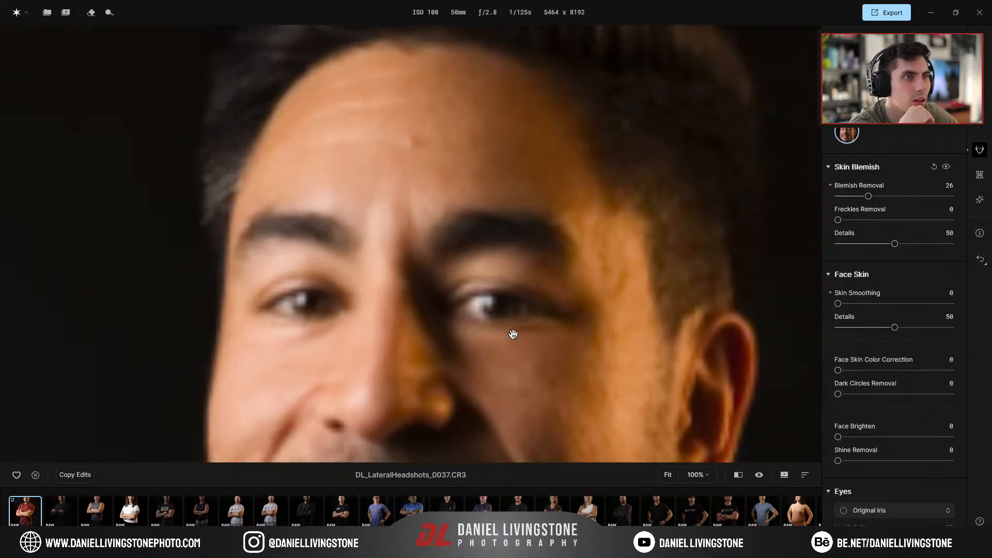
{"action": "left_click_drag", "start_coordinate": [868, 196], "coordinate": [933, 197]}
{"action": "scroll", "coordinate": [540, 368], "scroll_direction": "down", "scroll_amount": 5}
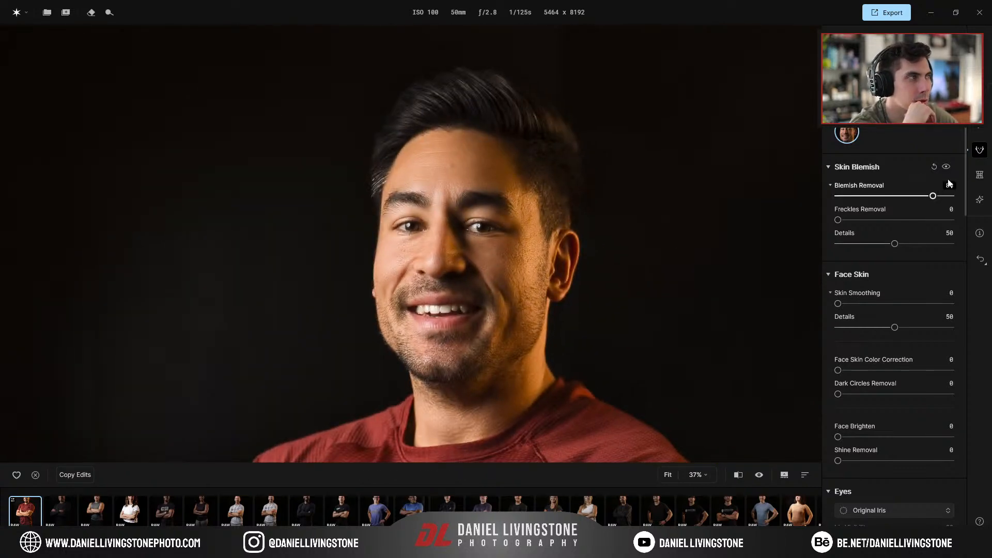
{"action": "left_click", "coordinate": [946, 167]}
{"action": "left_click", "coordinate": [947, 167]}
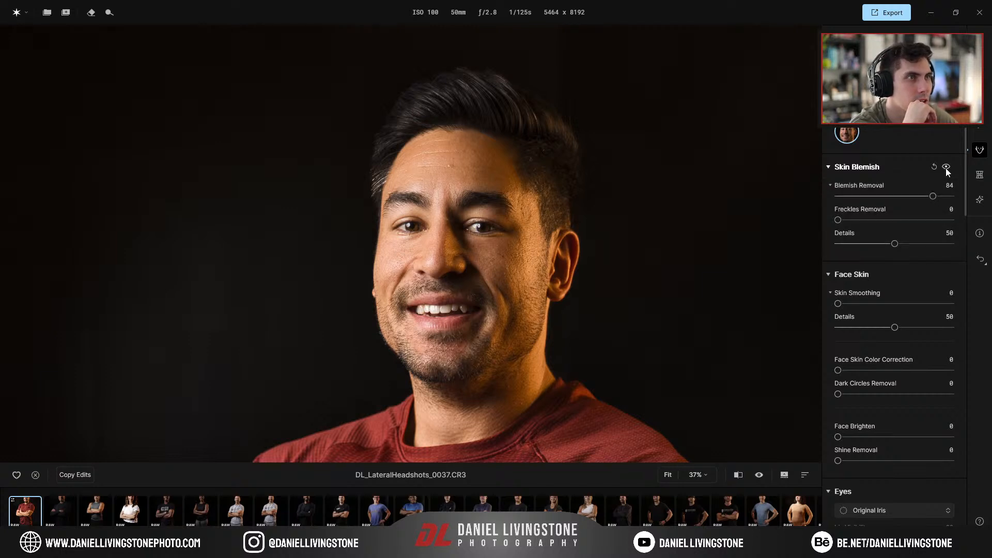
Try Skin Smoothing at 59 and 100 on the face, and reset Blemish Removal to 0
{"action": "scroll", "coordinate": [603, 270], "scroll_direction": "up", "scroll_amount": 3}
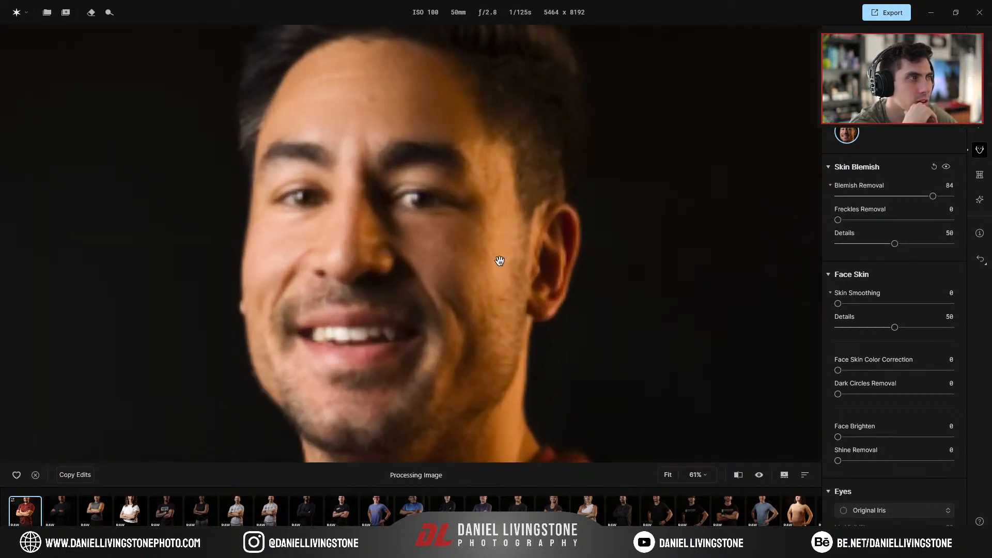
{"action": "scroll", "coordinate": [506, 248], "scroll_direction": "down", "scroll_amount": 1}
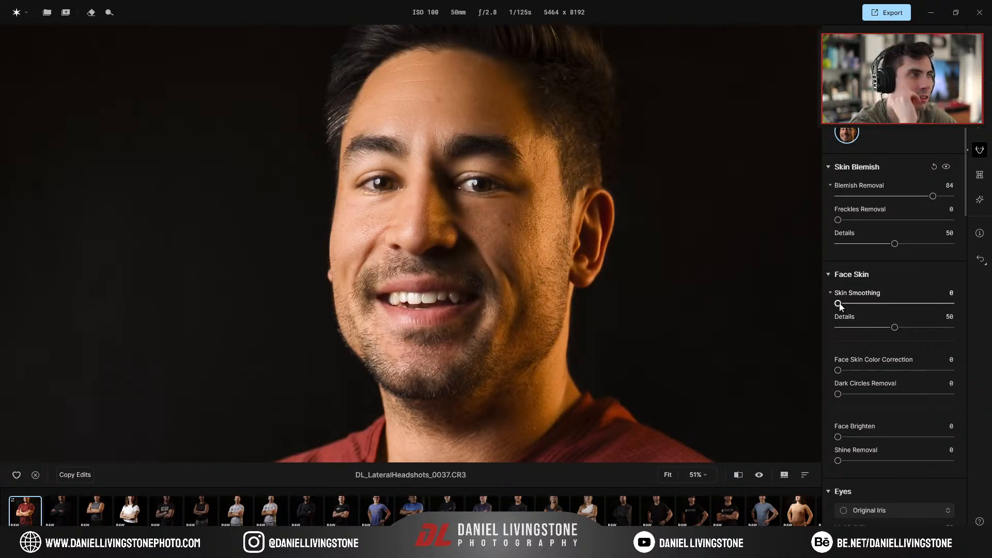
{"action": "left_click_drag", "start_coordinate": [838, 305], "coordinate": [923, 307]}
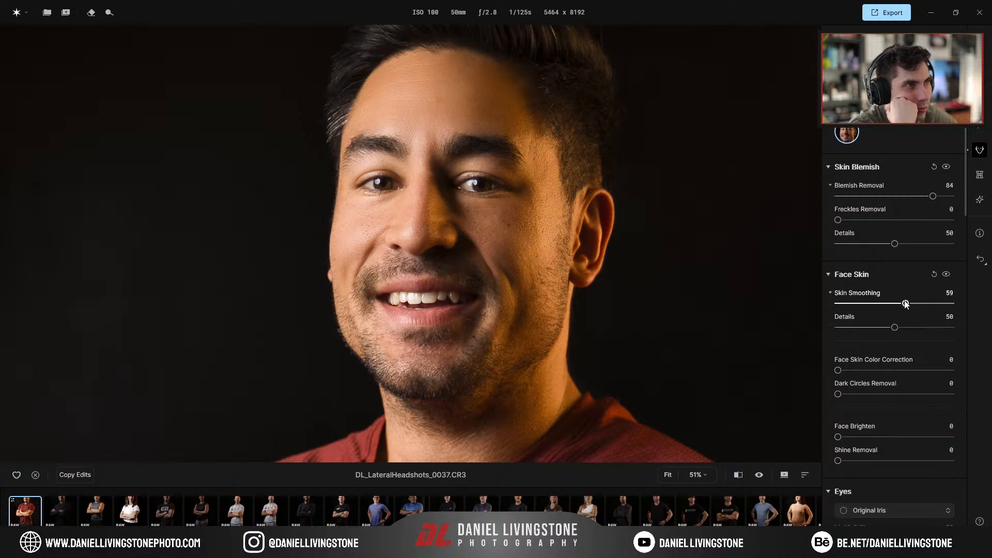
{"action": "left_click_drag", "start_coordinate": [839, 305], "coordinate": [951, 305]}
{"action": "double_click", "coordinate": [933, 197]}
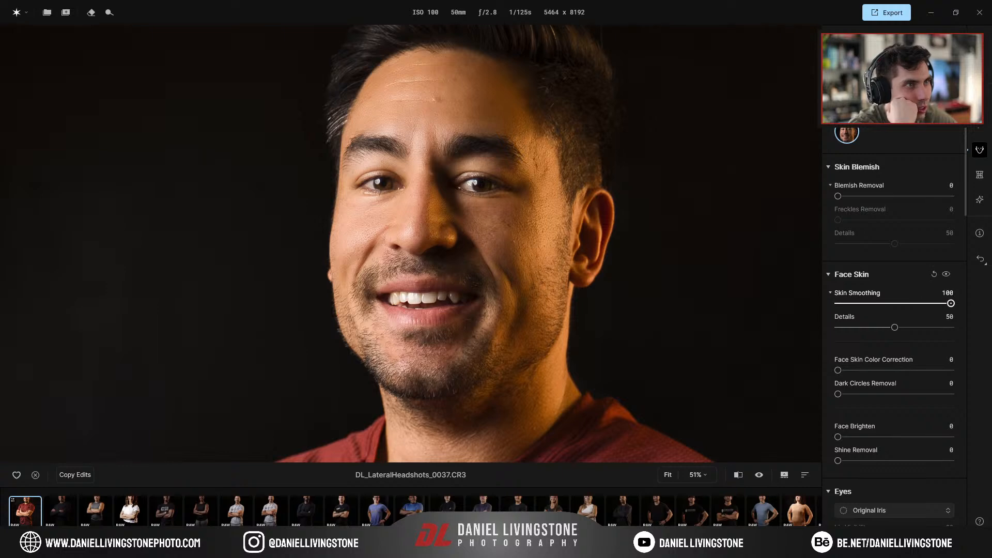
{"action": "mouse_move", "coordinate": [950, 304]}
{"action": "left_mouse_down"}
{"action": "mouse_move", "coordinate": [694, 292]}
{"action": "mouse_move", "coordinate": [963, 300]}
{"action": "left_mouse_up"}
Compare Skin Smoothing at 0 and 100 on the closely enlarged cheek, and set it to 95
{"action": "scroll", "coordinate": [522, 237], "scroll_direction": "up", "scroll_amount": 5}
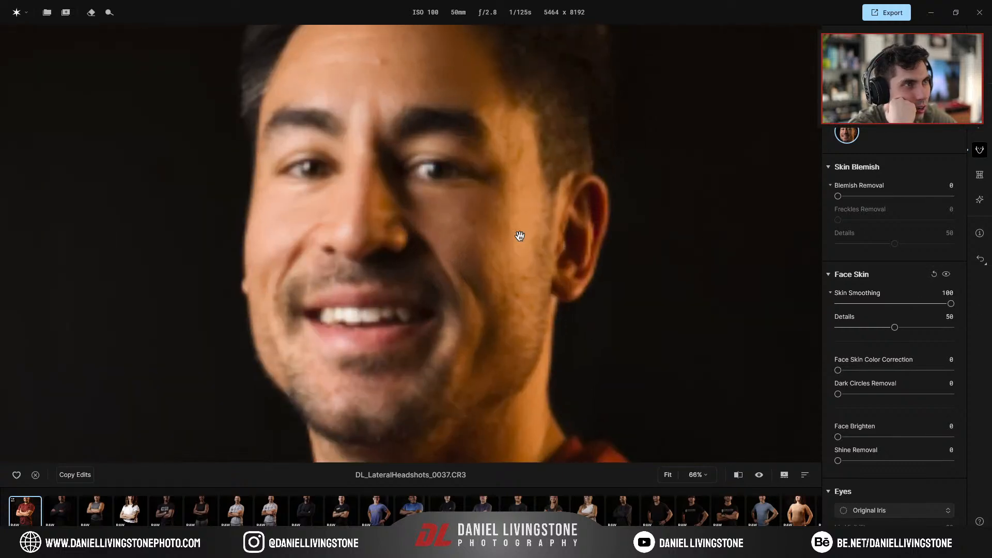
{"action": "scroll", "coordinate": [470, 222], "scroll_direction": "up", "scroll_amount": 5}
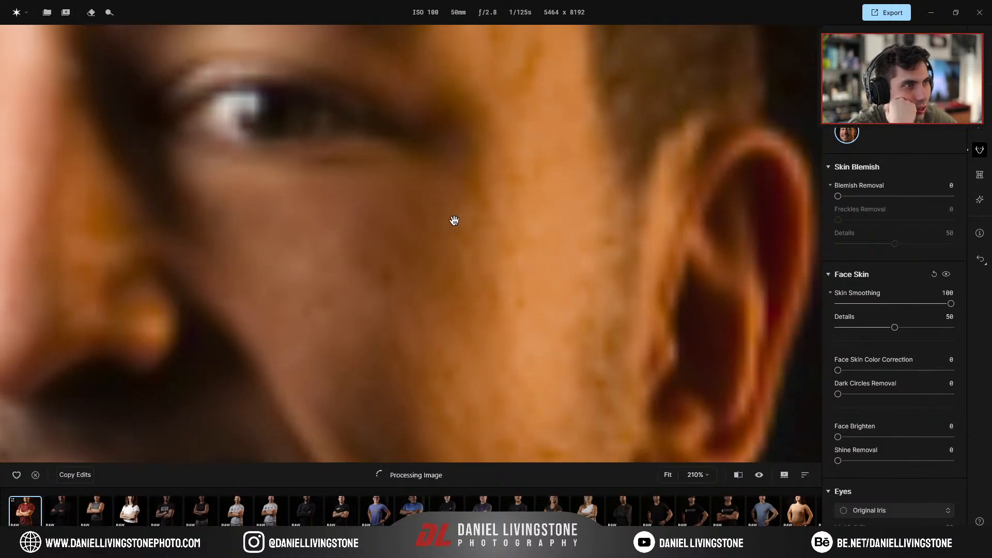
{"action": "left_click_drag", "start_coordinate": [951, 303], "coordinate": [699, 306]}
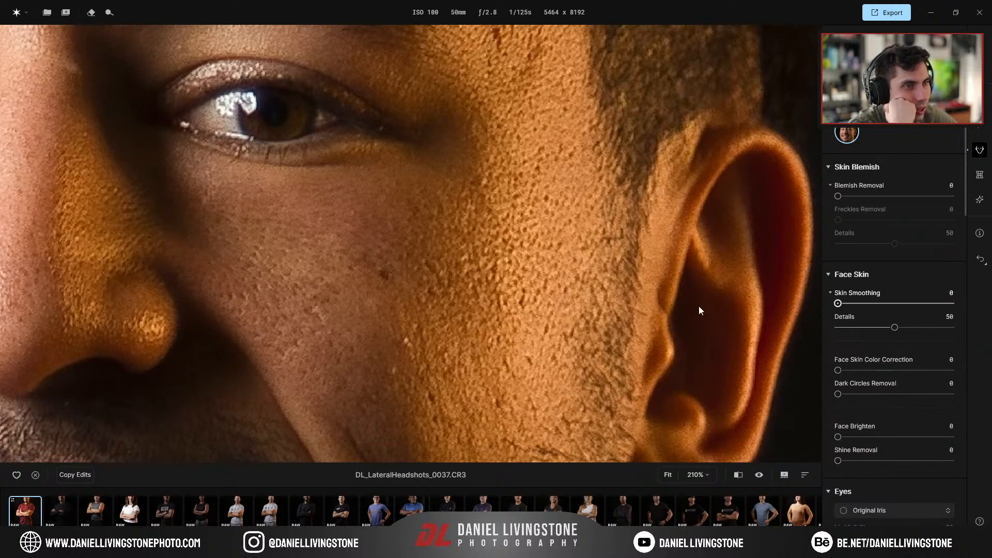
{"action": "left_click_drag", "start_coordinate": [983, 315], "coordinate": [969, 299]}
{"action": "left_click_drag", "start_coordinate": [599, 359], "coordinate": [749, 491]}
{"action": "left_click_drag", "start_coordinate": [424, 155], "coordinate": [609, 364]}
{"action": "mouse_move", "coordinate": [951, 304]}
{"action": "left_mouse_down"}
{"action": "mouse_move", "coordinate": [832, 302]}
{"action": "mouse_move", "coordinate": [947, 304]}
{"action": "left_mouse_up"}
{"action": "left_click", "coordinate": [453, 152]}
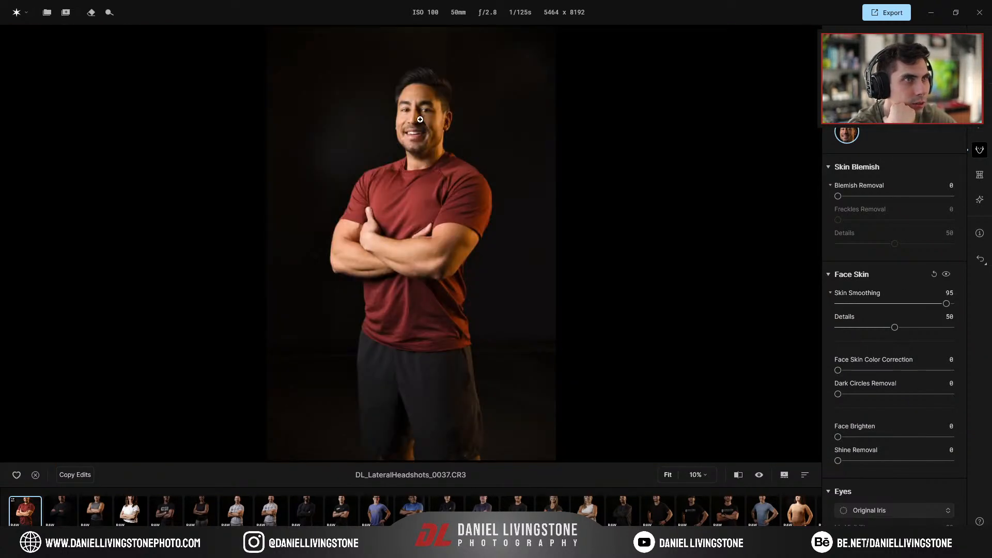
Compare the portrait with and without the Face Skin adjustments, and raise both Skin Smoothing and Blemish Removal to 100
{"action": "scroll", "coordinate": [420, 219], "scroll_direction": "up", "scroll_amount": 5}
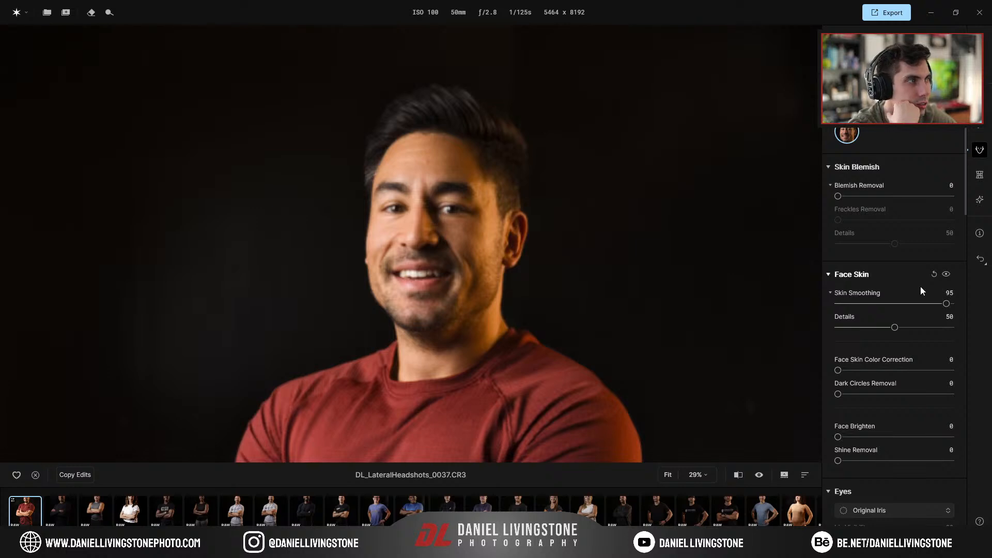
{"action": "left_click", "coordinate": [947, 275]}
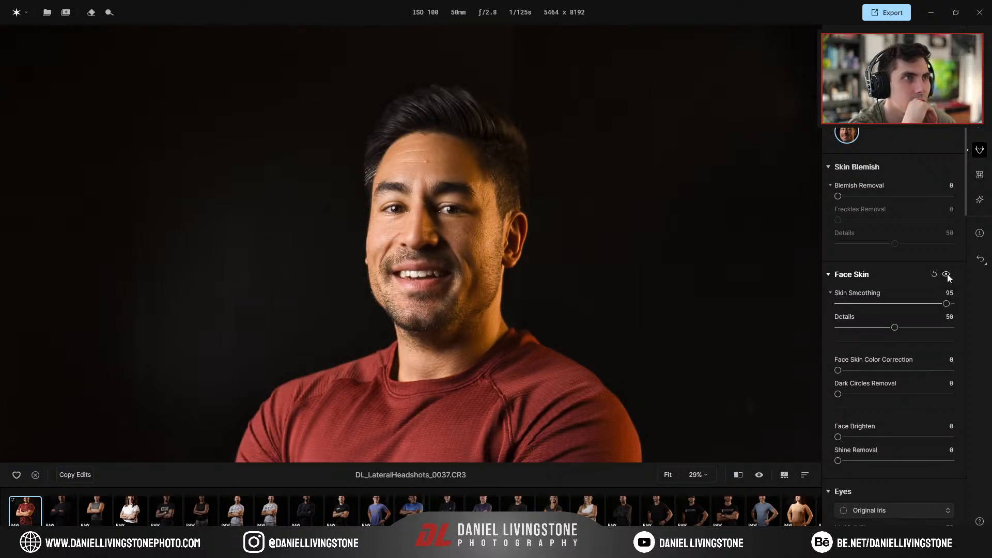
{"action": "left_click_drag", "start_coordinate": [945, 304], "coordinate": [952, 304]}
{"action": "left_click_drag", "start_coordinate": [838, 195], "coordinate": [952, 196]}
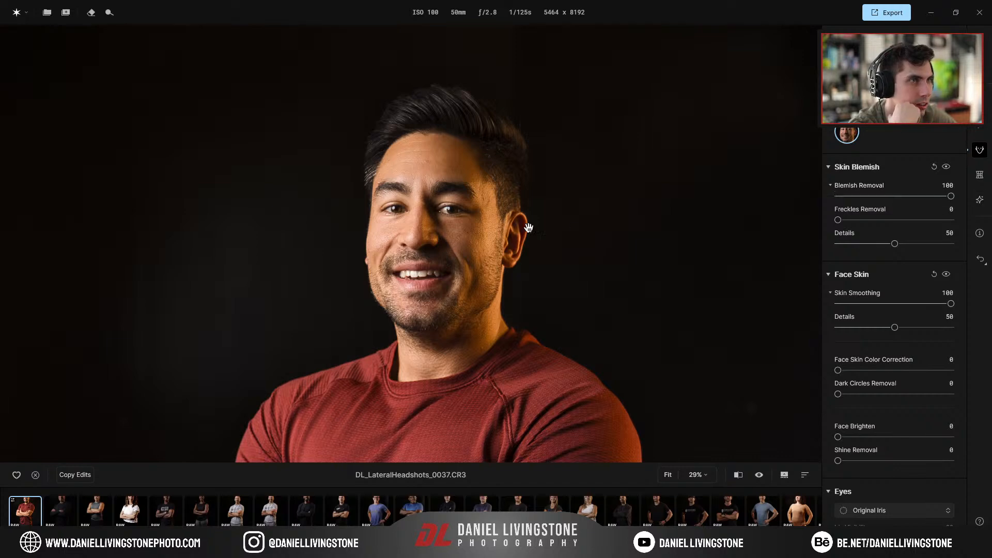
Compare the edited portrait with the original several times with the head enlarged
{"action": "scroll", "coordinate": [492, 217], "scroll_direction": "up", "scroll_amount": 2}
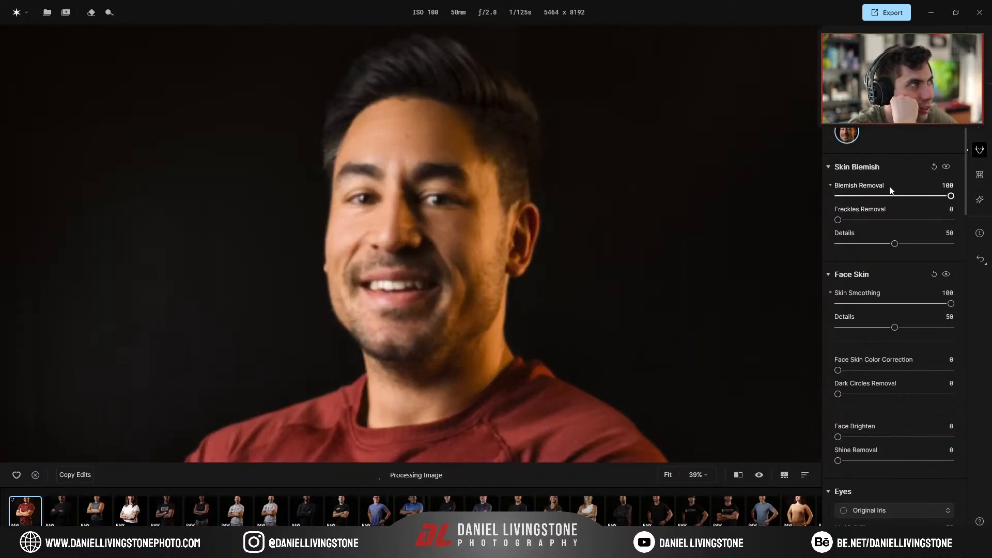
{"action": "left_click", "coordinate": [763, 479]}
{"action": "left_click", "coordinate": [764, 479]}
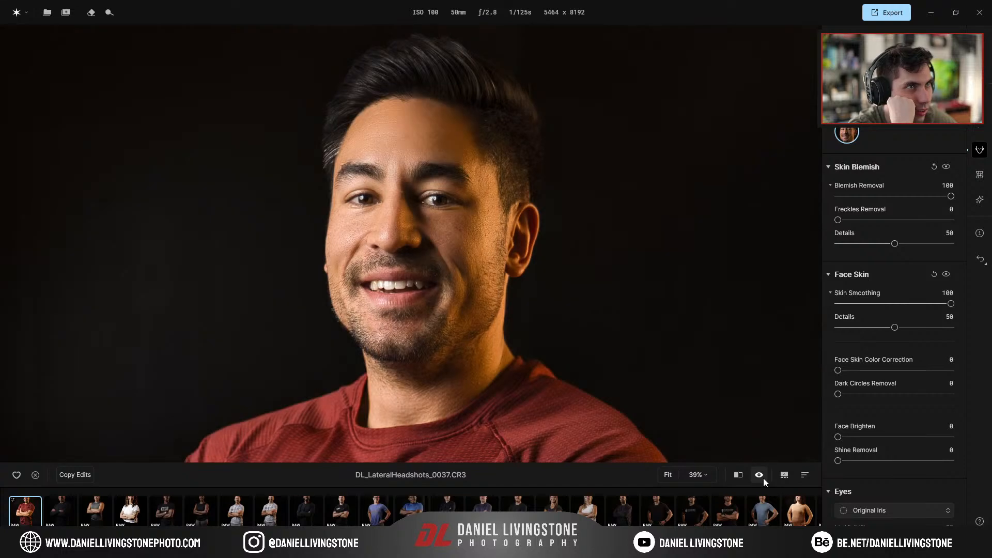
{"action": "left_click", "coordinate": [764, 479]}
{"action": "left_click", "coordinate": [764, 479]}
{"action": "left_click", "coordinate": [764, 479]}
{"action": "left_click", "coordinate": [763, 479]}
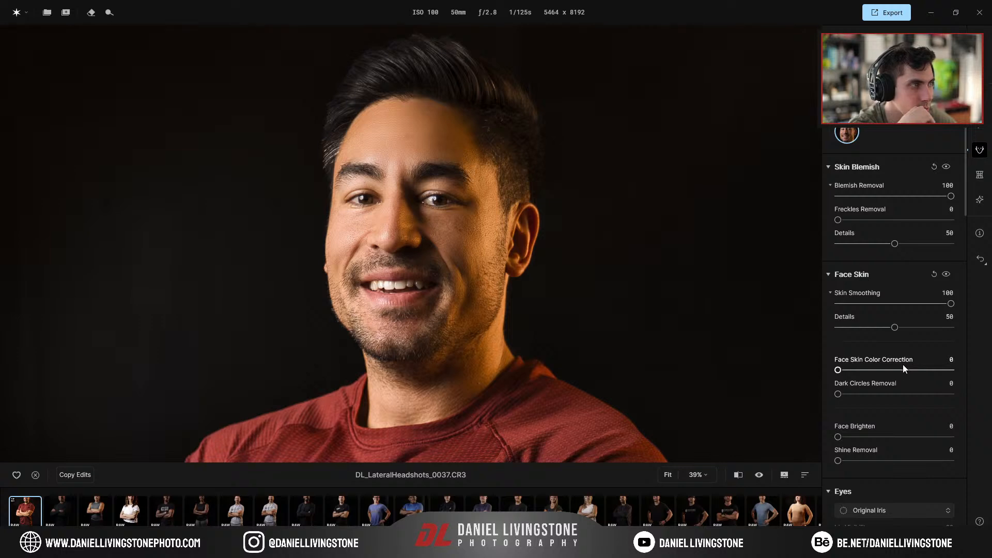
Reset Blemish Removal and Skin Smoothing to 0, and set Face Skin Color Correction to 100
{"action": "left_click", "coordinate": [950, 304]}
{"action": "double_click", "coordinate": [951, 196]}
{"action": "double_click", "coordinate": [950, 304]}
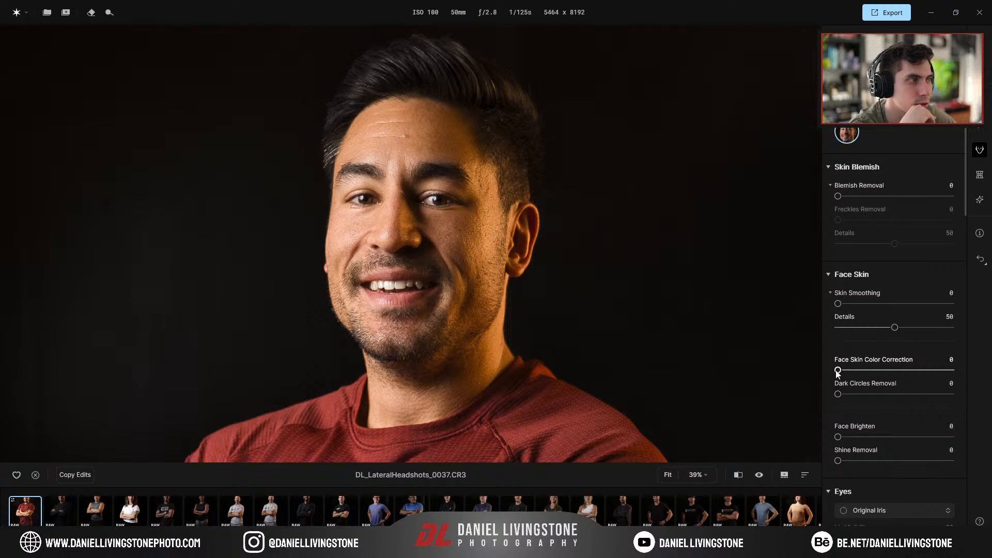
{"action": "left_click_drag", "start_coordinate": [884, 370], "coordinate": [944, 373]}
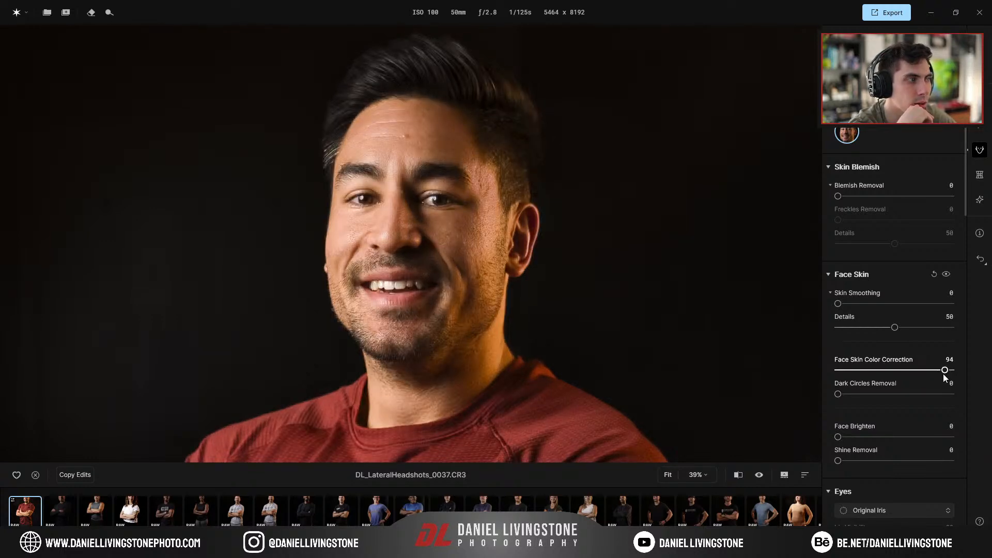
{"action": "mouse_move", "coordinate": [943, 372]}
{"action": "left_mouse_down"}
{"action": "mouse_move", "coordinate": [843, 369]}
{"action": "mouse_move", "coordinate": [941, 368]}
{"action": "left_mouse_up"}
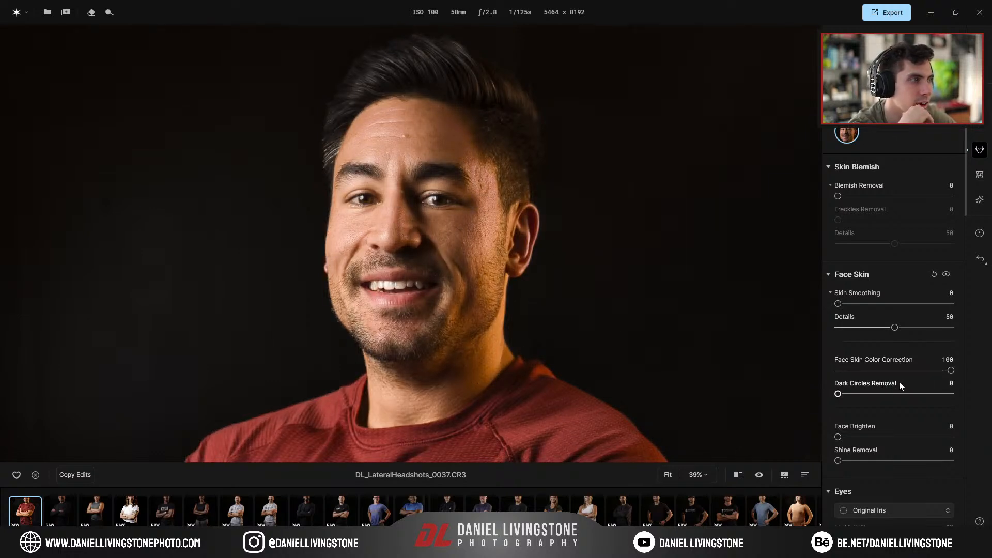
Reset Face Skin Color Correction to 0 after trying other strengths on the enlarged face, and compare the portrait with the original
{"action": "left_click_drag", "start_coordinate": [936, 370], "coordinate": [920, 372]}
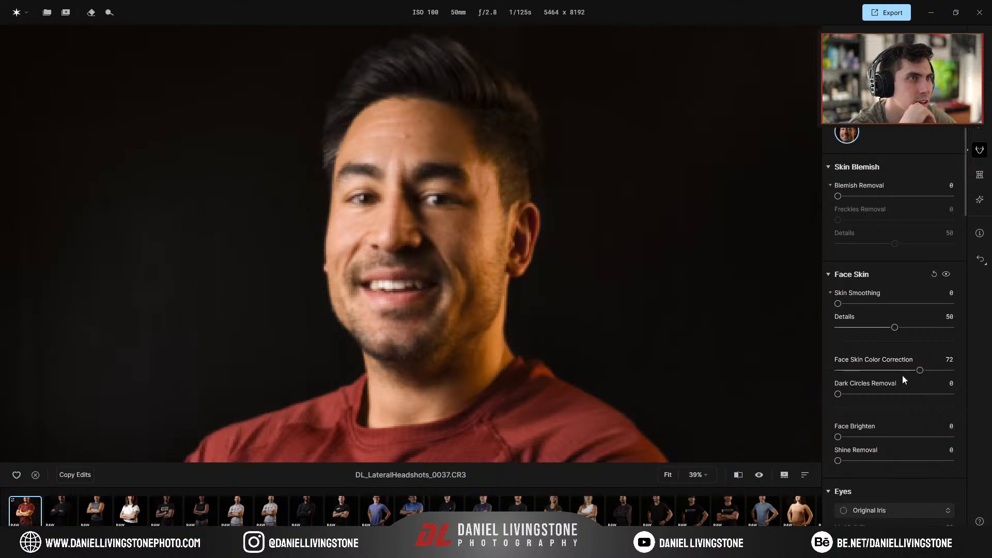
{"action": "scroll", "coordinate": [406, 248], "scroll_direction": "up", "scroll_amount": 2}
{"action": "scroll", "coordinate": [390, 226], "scroll_direction": "up", "scroll_amount": 1}
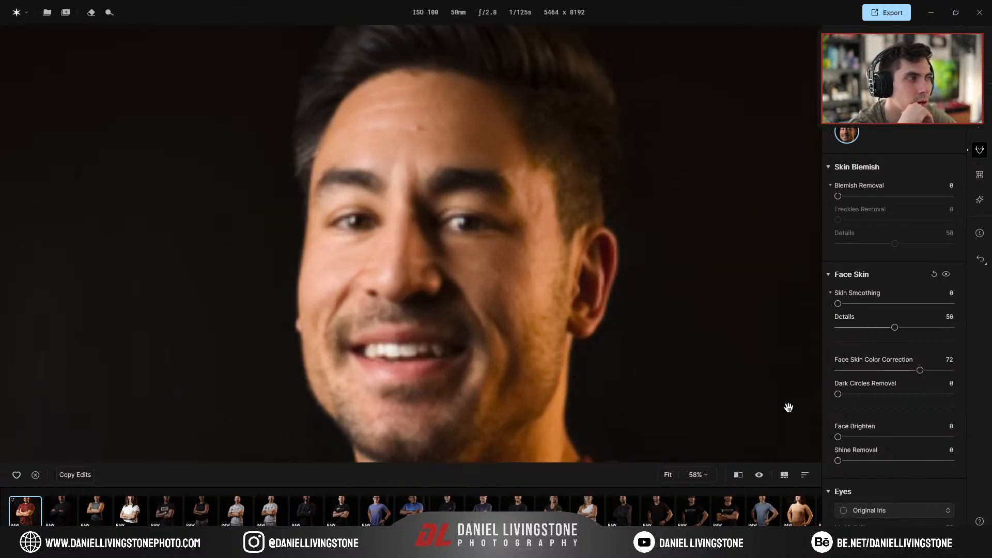
{"action": "left_click_drag", "start_coordinate": [917, 373], "coordinate": [957, 377]}
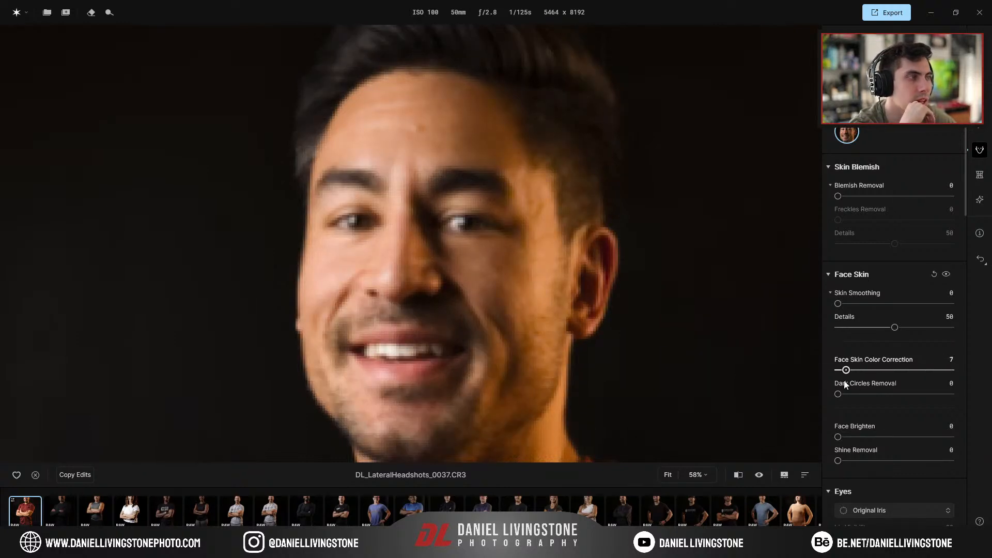
{"action": "left_click_drag", "start_coordinate": [845, 375], "coordinate": [838, 374]}
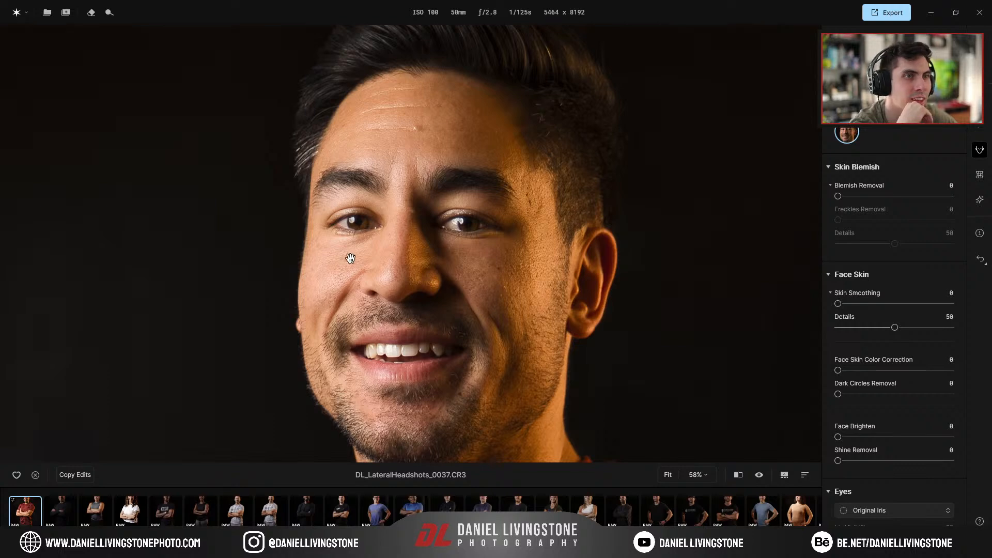
{"action": "left_click", "coordinate": [738, 476]}
{"action": "left_click", "coordinate": [739, 476]}
{"action": "left_click", "coordinate": [757, 475]}
{"action": "left_click", "coordinate": [753, 474]}
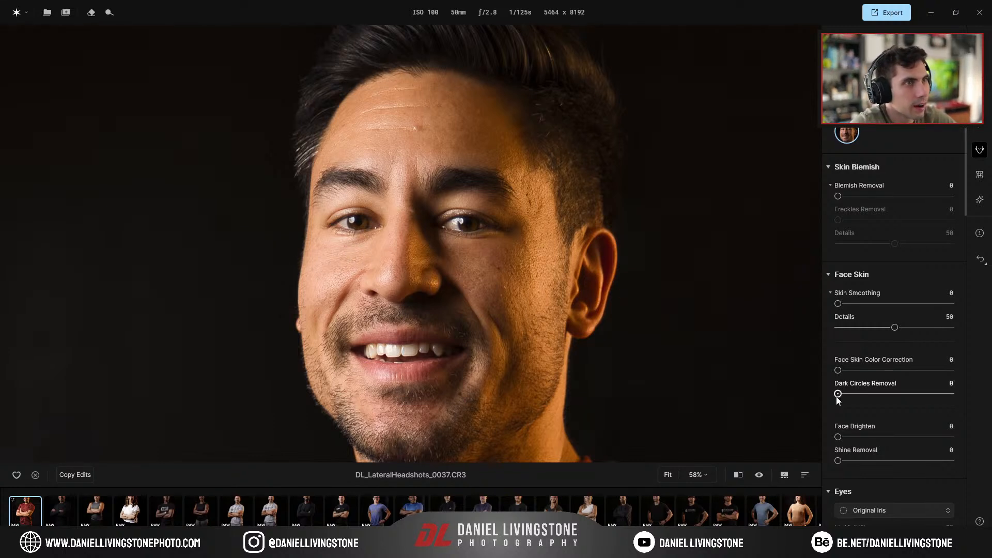
Set Dark Circles Removal to 90 and compare the enlarged eye area with and without the Face Skin adjustments
{"action": "left_click_drag", "start_coordinate": [897, 403], "coordinate": [941, 395]}
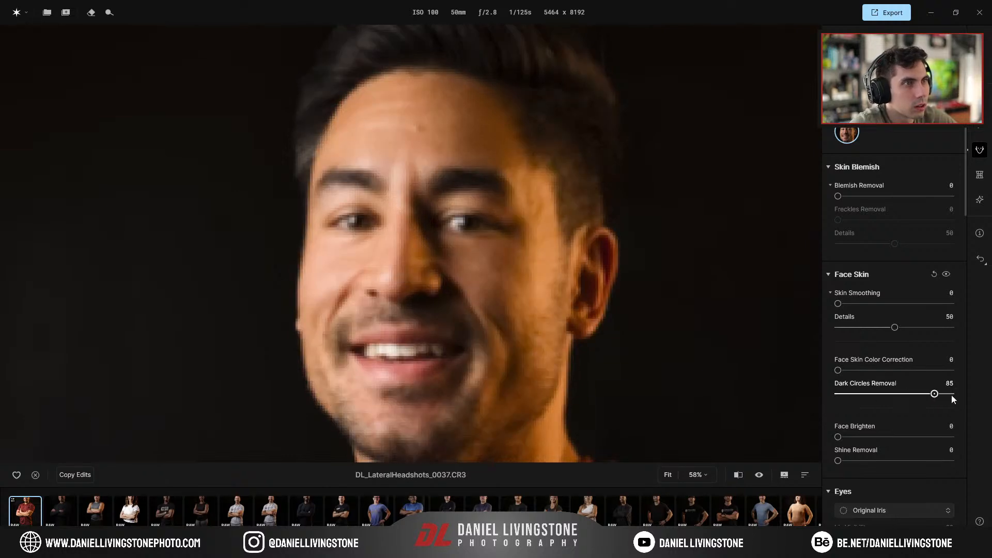
{"action": "scroll", "coordinate": [468, 250], "scroll_direction": "up", "scroll_amount": 3}
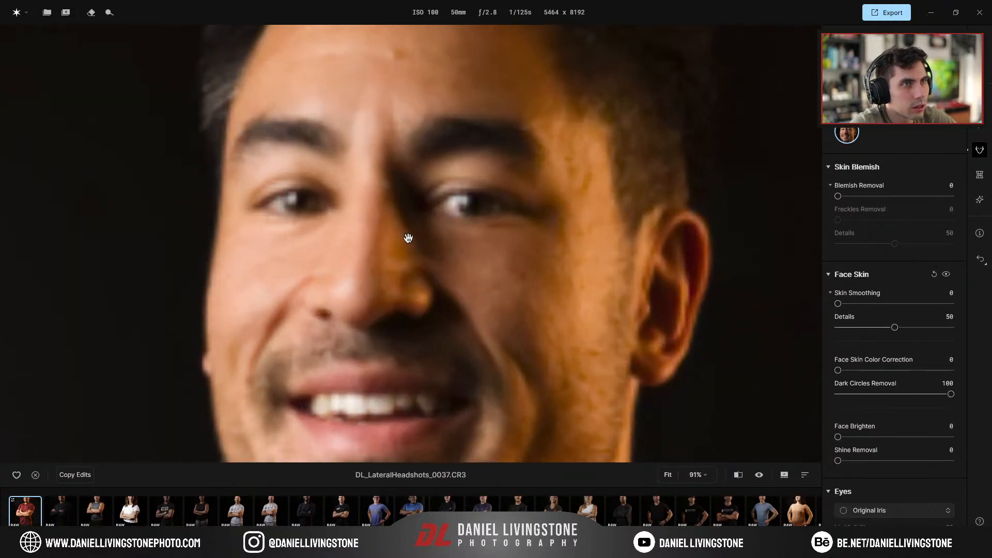
{"action": "mouse_move", "coordinate": [950, 394]}
{"action": "left_mouse_down"}
{"action": "mouse_move", "coordinate": [810, 385]}
{"action": "mouse_move", "coordinate": [945, 393]}
{"action": "left_mouse_up"}
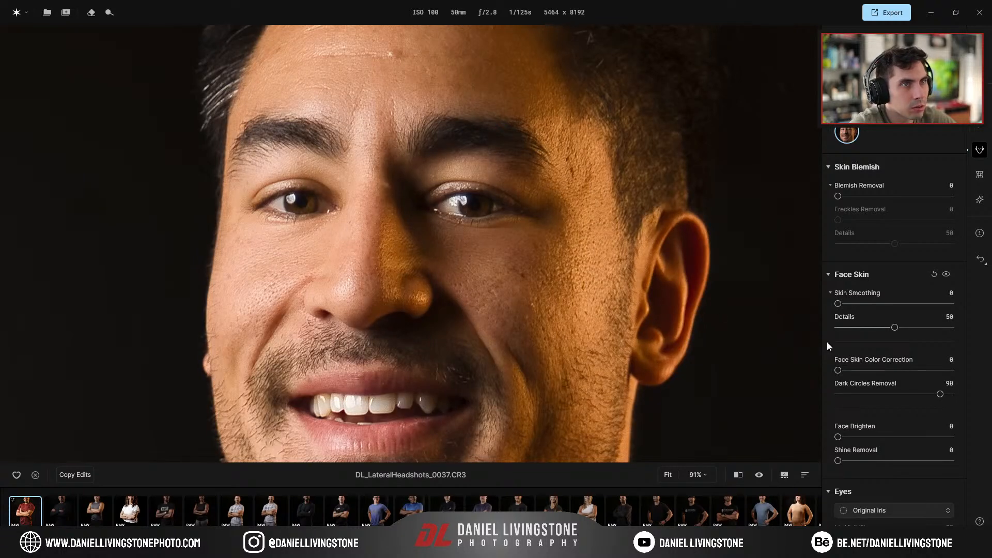
{"action": "left_click", "coordinate": [947, 274]}
{"action": "left_click", "coordinate": [946, 275]}
{"action": "left_click", "coordinate": [945, 275]}
{"action": "left_click", "coordinate": [946, 275]}
{"action": "left_click", "coordinate": [946, 275]}
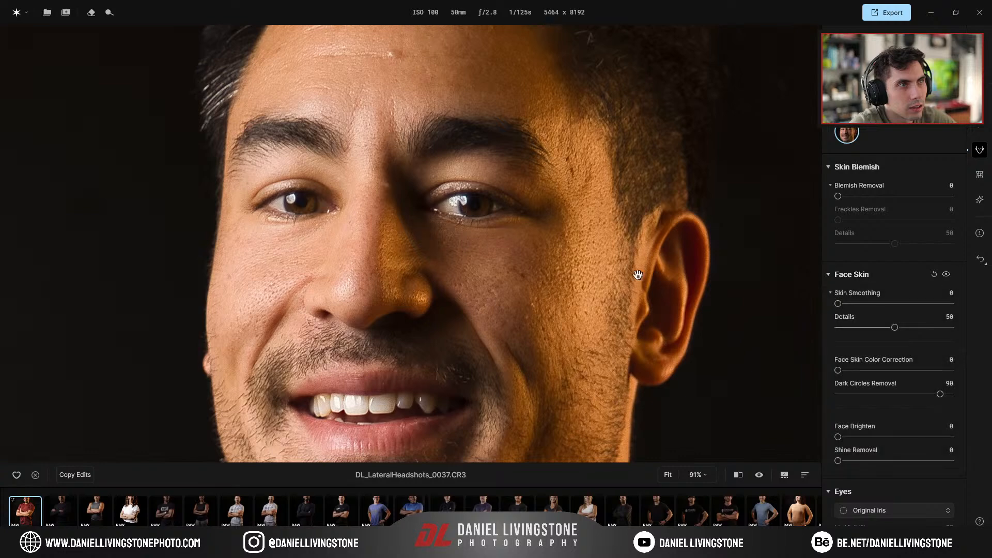
Lower Dark Circles Removal to 35 and set Face Brighten to 19
{"action": "scroll", "coordinate": [501, 262], "scroll_direction": "down", "scroll_amount": 5}
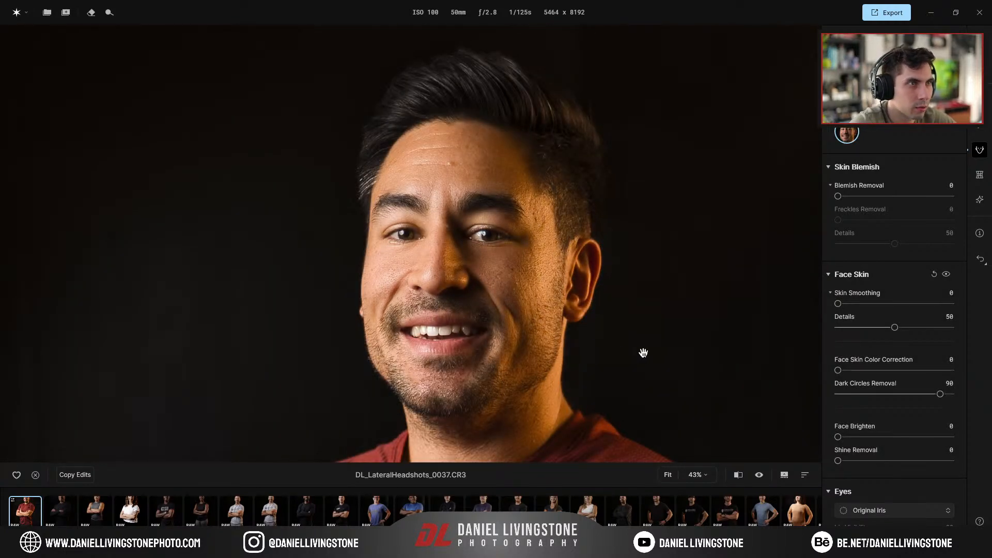
{"action": "left_click", "coordinate": [879, 393]}
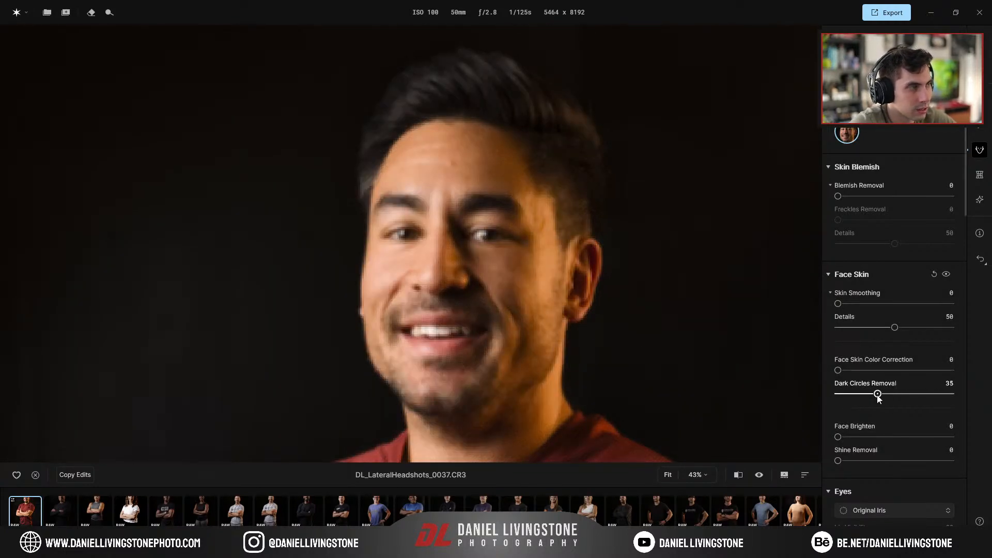
{"action": "scroll", "coordinate": [491, 304], "scroll_direction": "up", "scroll_amount": 4}
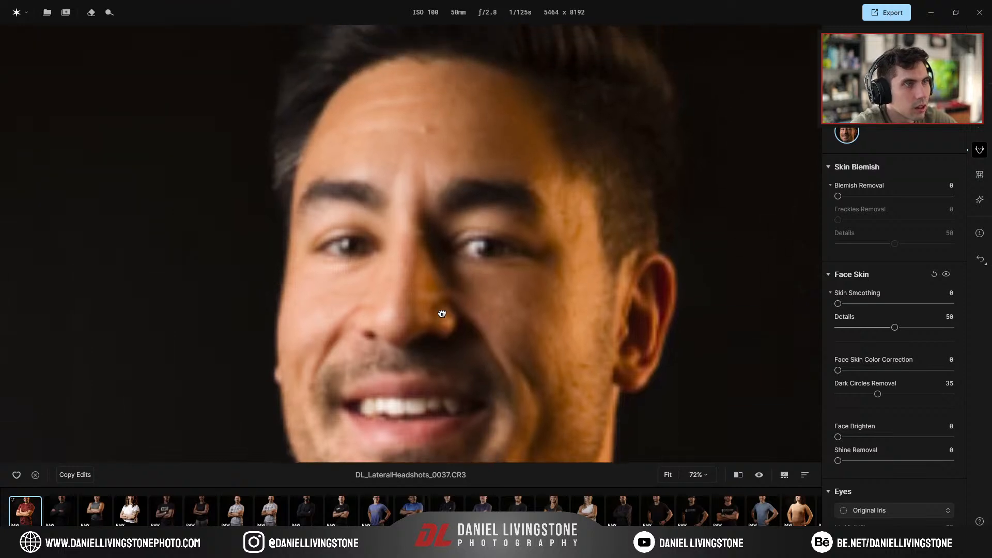
{"action": "scroll", "coordinate": [630, 341], "scroll_direction": "down", "scroll_amount": 5}
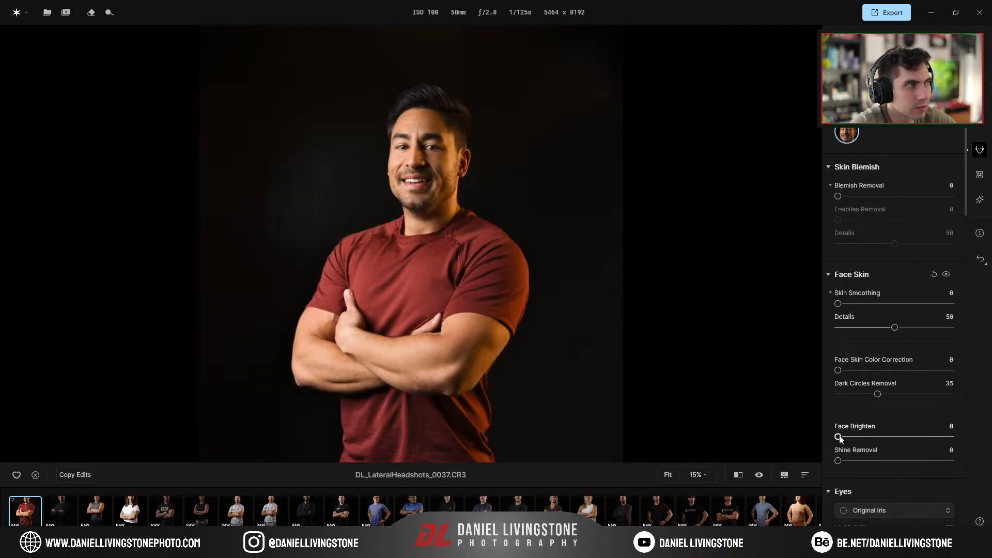
{"action": "left_click_drag", "start_coordinate": [838, 438], "coordinate": [838, 460]}
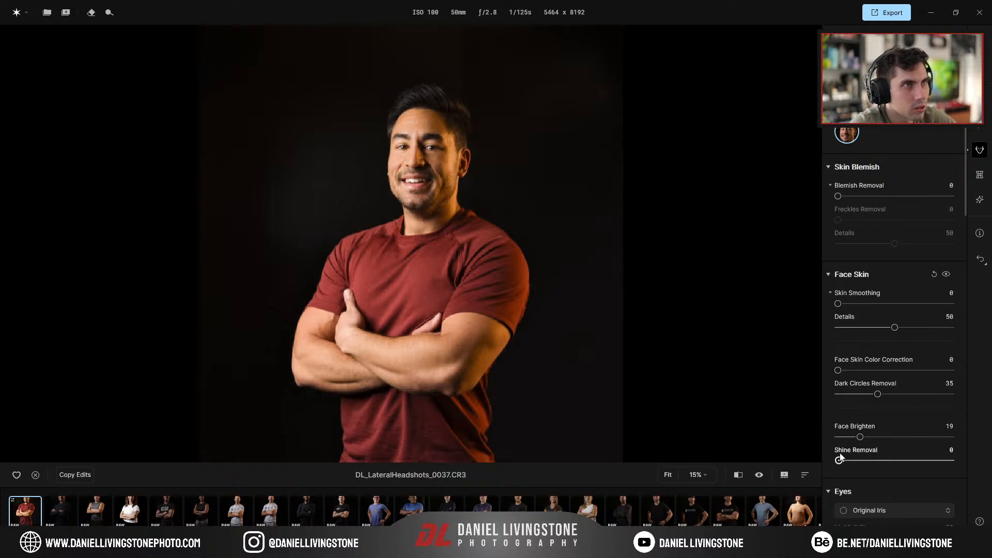
Set Shine Removal to 100 and compare the face several times with and without the Face Skin adjustments
{"action": "scroll", "coordinate": [442, 205], "scroll_direction": "up", "scroll_amount": 7}
{"action": "left_click_drag", "start_coordinate": [432, 188], "coordinate": [440, 285]}
{"action": "scroll", "coordinate": [445, 313], "scroll_direction": "up", "scroll_amount": 1}
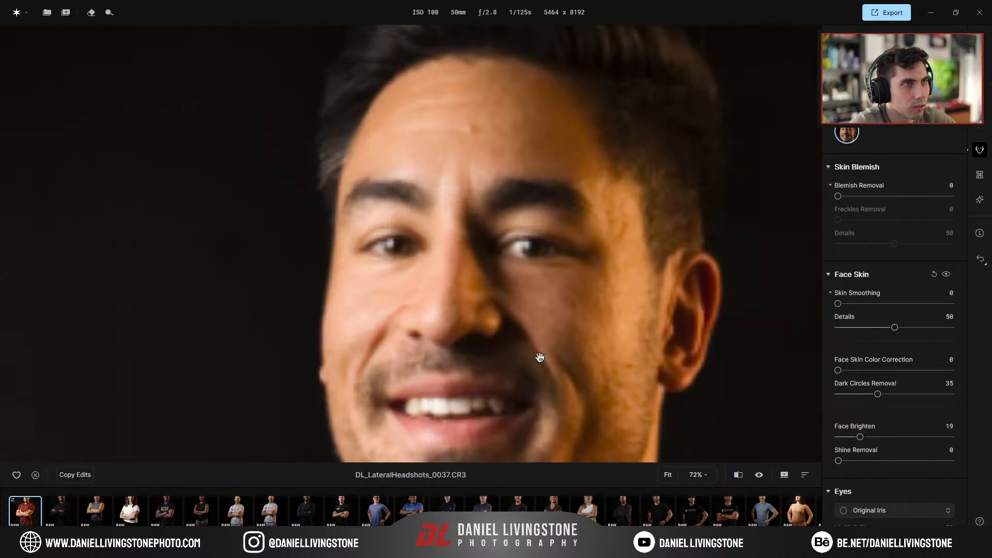
{"action": "left_click_drag", "start_coordinate": [840, 461], "coordinate": [954, 463]}
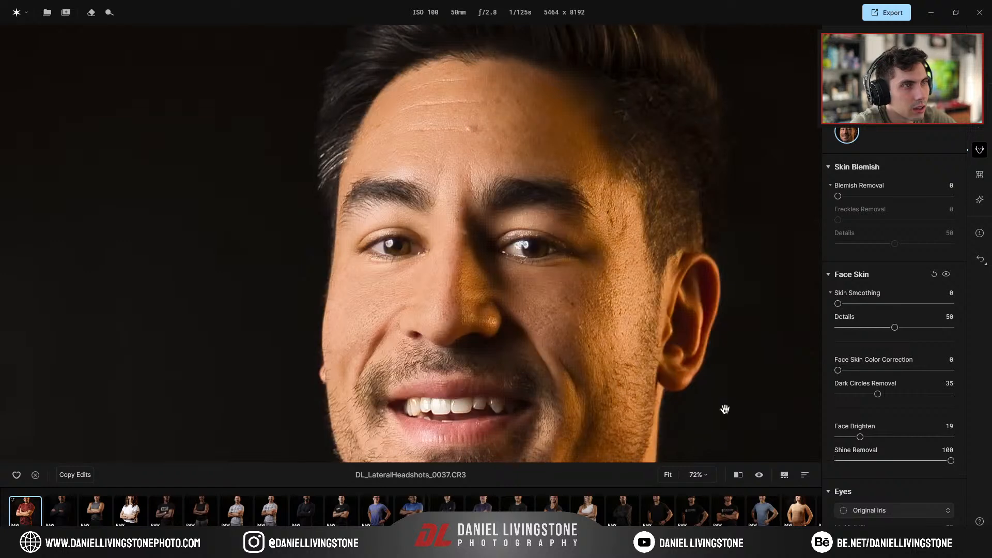
{"action": "scroll", "coordinate": [522, 354], "scroll_direction": "down", "scroll_amount": 5}
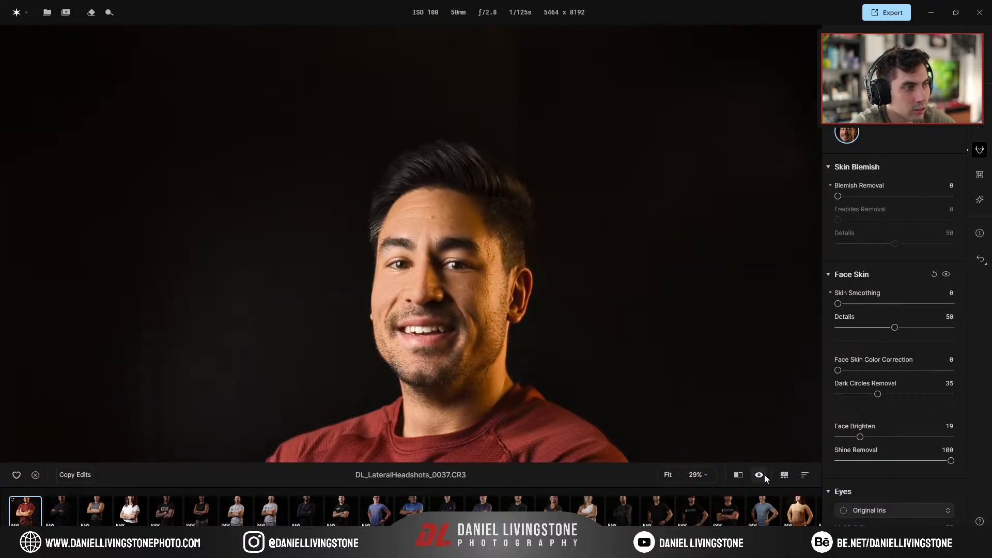
{"action": "left_click", "coordinate": [946, 274]}
{"action": "left_click", "coordinate": [947, 274]}
{"action": "left_click", "coordinate": [946, 274]}
{"action": "left_click", "coordinate": [946, 274]}
{"action": "left_click", "coordinate": [946, 275]}
{"action": "left_click", "coordinate": [946, 274]}
Reduce Shine Removal to 36 and check the face with the Face Skin adjustments switched off and on
{"action": "left_click_drag", "start_coordinate": [950, 460], "coordinate": [879, 461]}
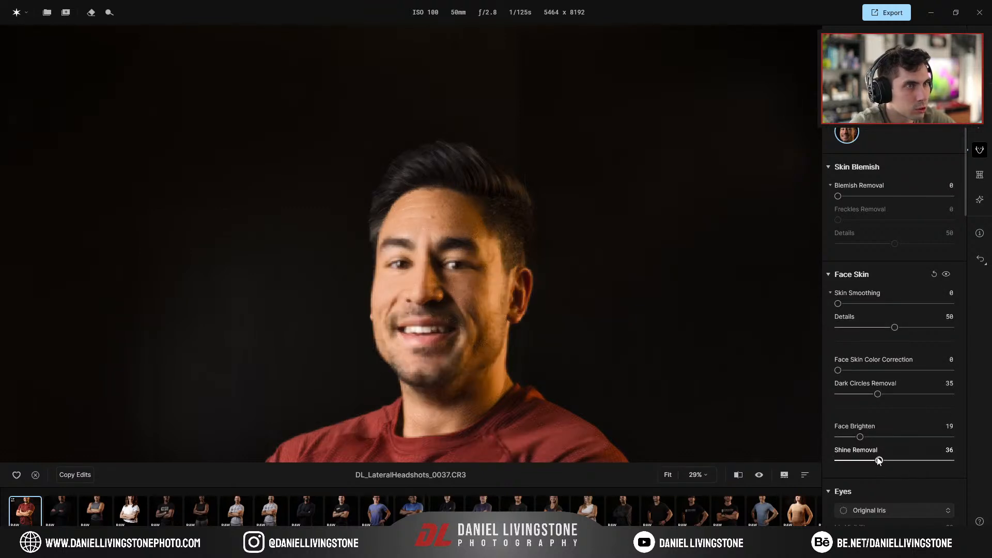
{"action": "left_click", "coordinate": [951, 275]}
{"action": "left_click", "coordinate": [951, 275]}
{"action": "left_click", "coordinate": [951, 275]}
{"action": "left_click", "coordinate": [951, 275]}
{"action": "left_click", "coordinate": [950, 275]}
{"action": "left_click", "coordinate": [950, 275]}
{"action": "left_click", "coordinate": [951, 275]}
{"action": "left_click", "coordinate": [951, 275]}
Raise Face Brighten to 26 and compare the whole portrait with and without the Face Skin adjustments
{"action": "mouse_move", "coordinate": [861, 438]}
{"action": "left_mouse_down"}
{"action": "mouse_move", "coordinate": [891, 438]}
{"action": "mouse_move", "coordinate": [868, 437]}
{"action": "left_mouse_up"}
{"action": "left_click", "coordinate": [581, 348]}
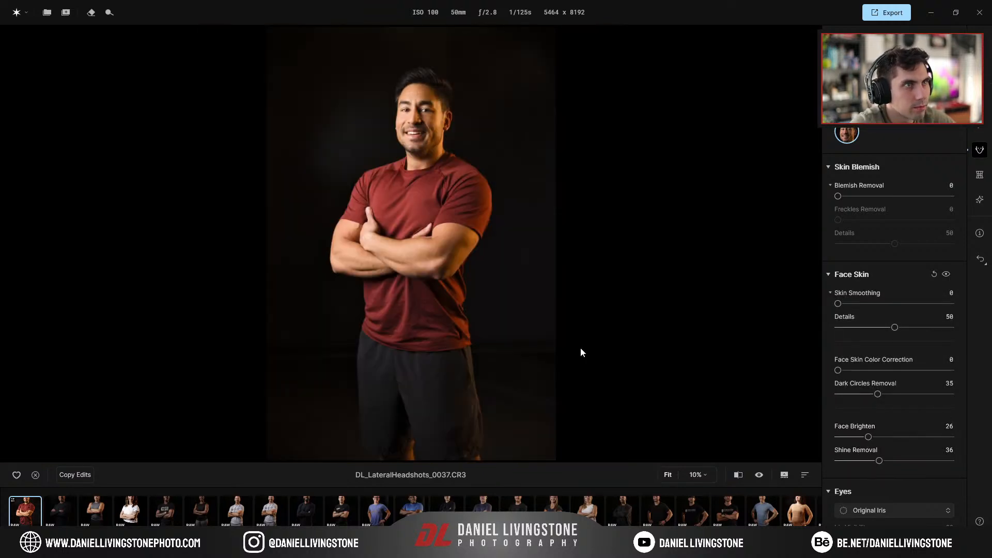
{"action": "left_click", "coordinate": [947, 276]}
{"action": "left_click", "coordinate": [948, 276]}
{"action": "left_click", "coordinate": [947, 276]}
{"action": "left_click", "coordinate": [947, 276]}
{"action": "left_click", "coordinate": [947, 276]}
{"action": "left_click", "coordinate": [947, 276]}
Set Teeth Whitening to 37 and Teeth Brightening to 100 with the face enlarged
{"action": "left_click", "coordinate": [659, 205]}
{"action": "left_click_drag", "start_coordinate": [427, 166], "coordinate": [441, 280]}
{"action": "scroll", "coordinate": [441, 280], "scroll_direction": "up", "scroll_amount": 4}
{"action": "left_click_drag", "start_coordinate": [430, 183], "coordinate": [416, 296]}
{"action": "scroll", "coordinate": [436, 312], "scroll_direction": "up", "scroll_amount": 1}
{"action": "scroll", "coordinate": [898, 418], "scroll_direction": "down", "scroll_amount": 5}
{"action": "scroll", "coordinate": [899, 427], "scroll_direction": "down", "scroll_amount": 5}
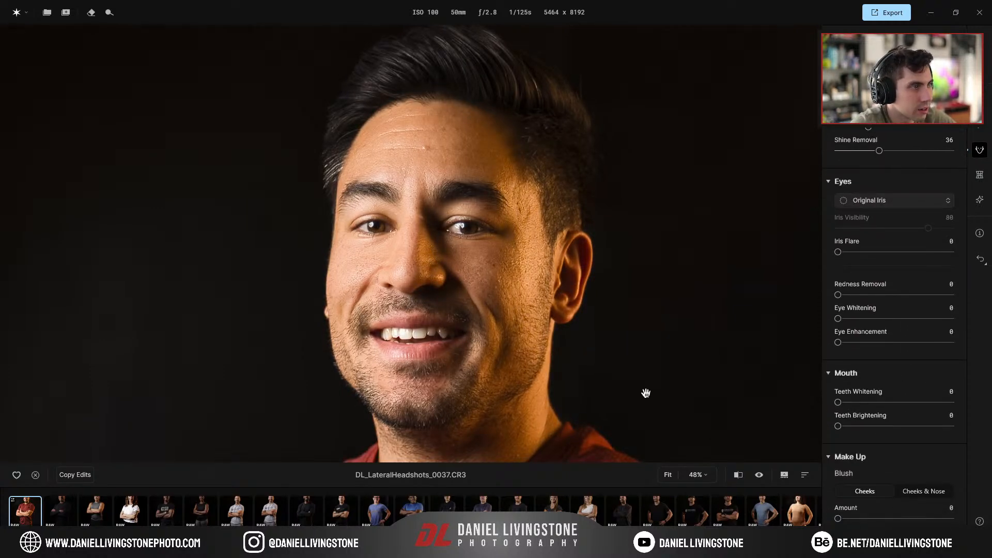
{"action": "scroll", "coordinate": [456, 338], "scroll_direction": "up", "scroll_amount": 1}
{"action": "left_click_drag", "start_coordinate": [837, 402], "coordinate": [881, 401]}
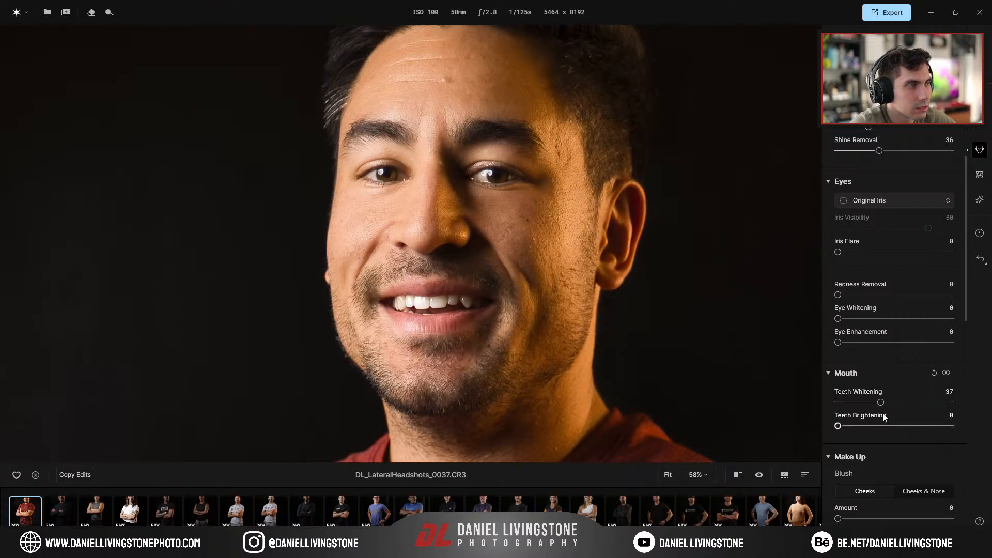
{"action": "left_click_drag", "start_coordinate": [837, 426], "coordinate": [956, 427]}
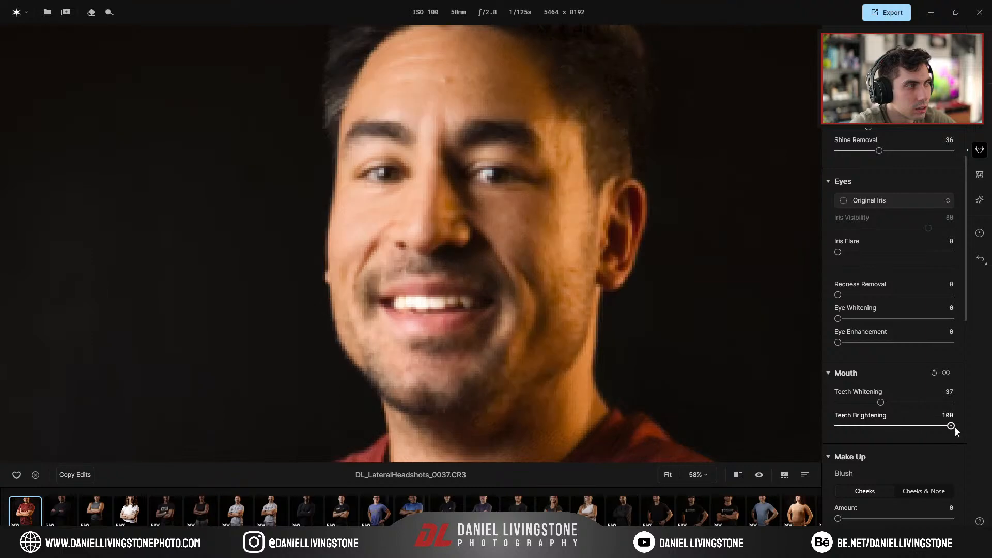
{"action": "left_click", "coordinate": [947, 374]}
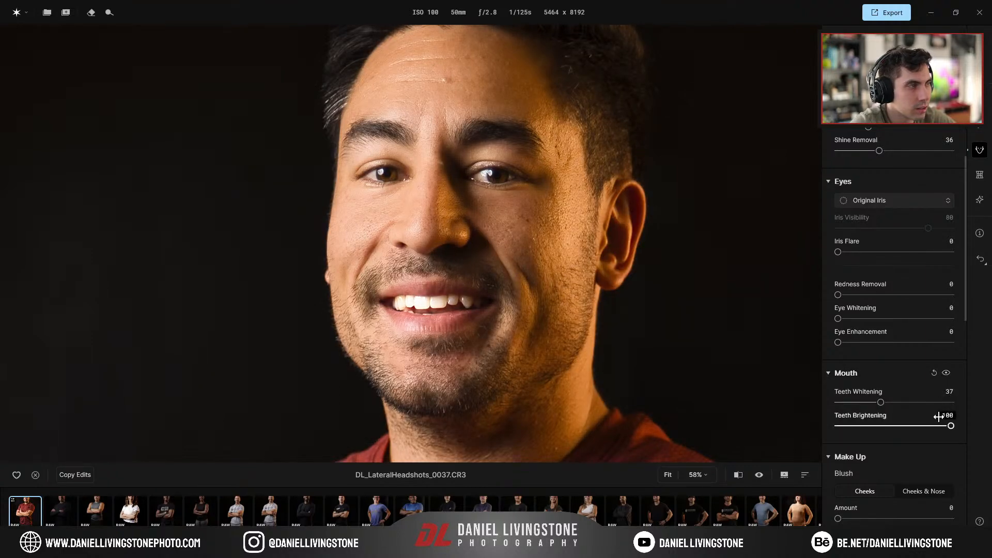
Reduce Teeth Brightening to 35 and compare the teeth with and without the Mouth adjustments
{"action": "left_click_drag", "start_coordinate": [951, 426], "coordinate": [877, 426]}
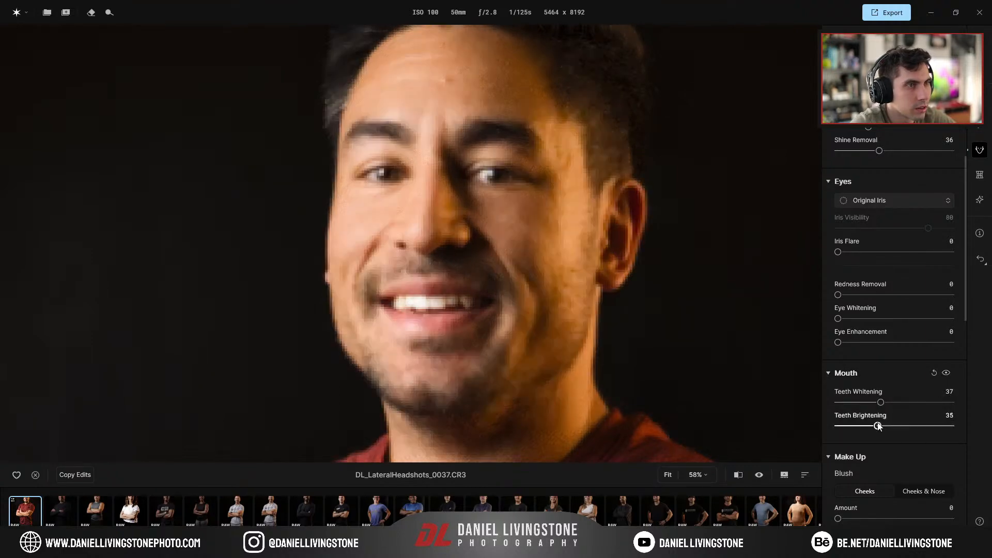
{"action": "left_click", "coordinate": [948, 373]}
{"action": "left_click", "coordinate": [947, 373]}
{"action": "left_click", "coordinate": [948, 373]}
Raise Teeth Brightening to 77 and repeatedly compare the smile with and without the Mouth adjustments
{"action": "left_click_drag", "start_coordinate": [880, 426], "coordinate": [928, 427]}
{"action": "left_click", "coordinate": [948, 373]}
{"action": "left_click", "coordinate": [947, 373]}
{"action": "left_click", "coordinate": [947, 373]}
{"action": "left_click", "coordinate": [948, 373]}
{"action": "left_click", "coordinate": [947, 373]}
{"action": "left_click", "coordinate": [948, 373]}
{"action": "left_click", "coordinate": [948, 373]}
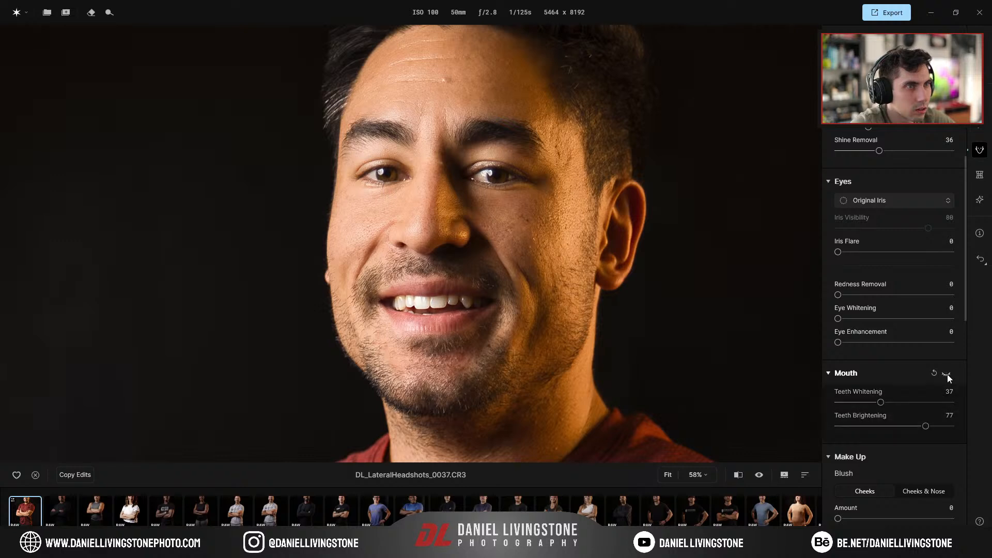
{"action": "left_click", "coordinate": [947, 373]}
{"action": "left_click", "coordinate": [948, 373]}
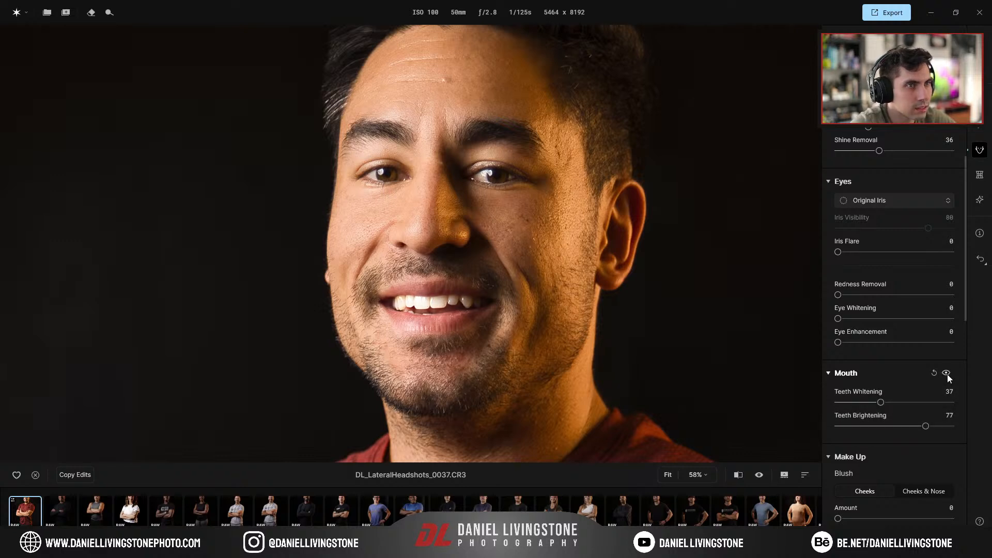
{"action": "left_click", "coordinate": [948, 373]}
{"action": "left_click", "coordinate": [947, 374]}
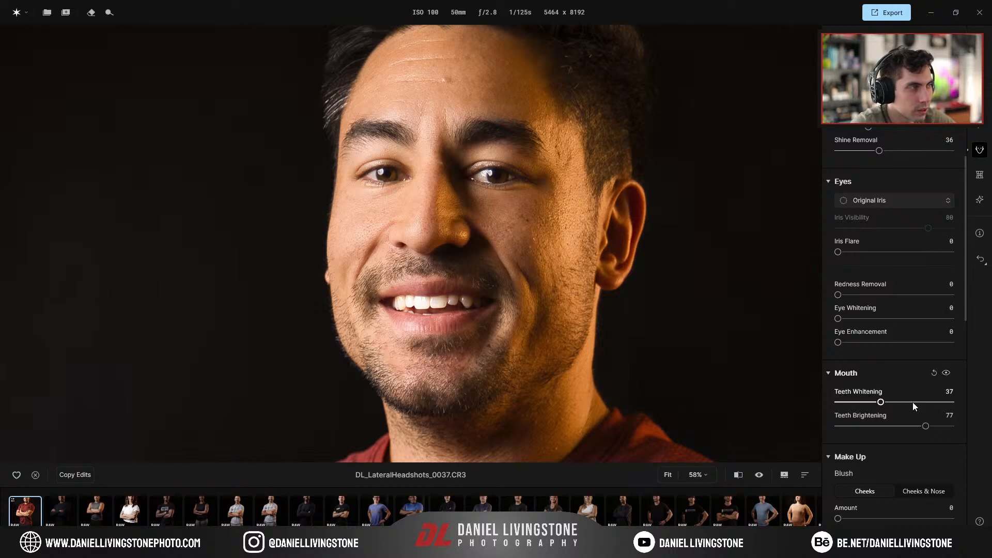
Set Teeth Whitening to 100 and Teeth Brightening to 39, inspecting the teeth up close
{"action": "left_click_drag", "start_coordinate": [886, 404], "coordinate": [975, 405]}
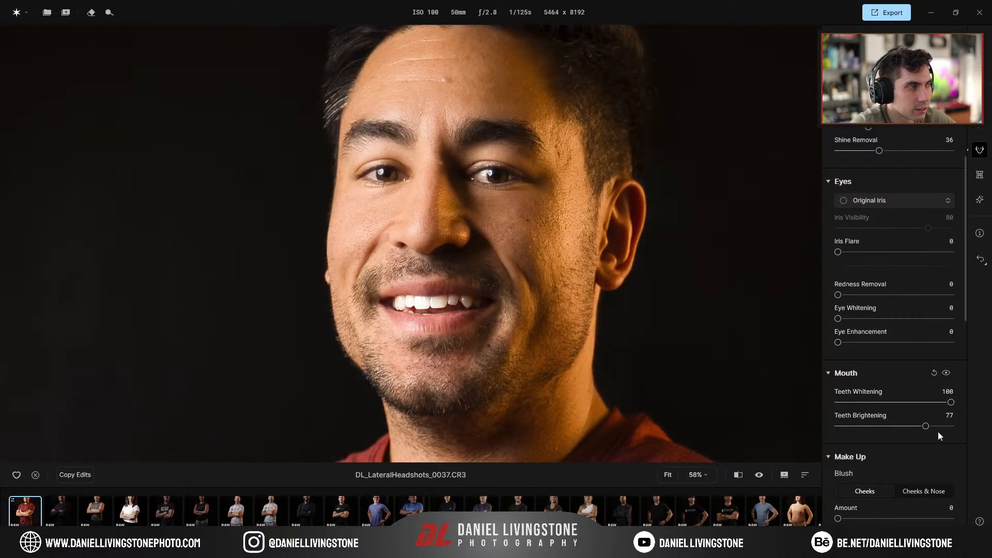
{"action": "left_click_drag", "start_coordinate": [914, 429], "coordinate": [883, 426]}
{"action": "scroll", "coordinate": [463, 336], "scroll_direction": "up", "scroll_amount": 5}
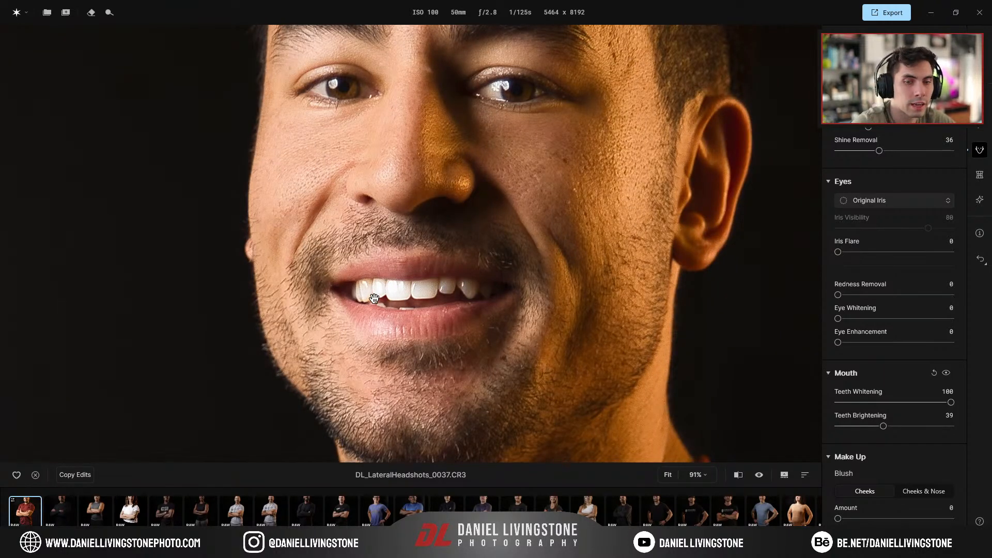
{"action": "scroll", "coordinate": [374, 298], "scroll_direction": "down", "scroll_amount": 6}
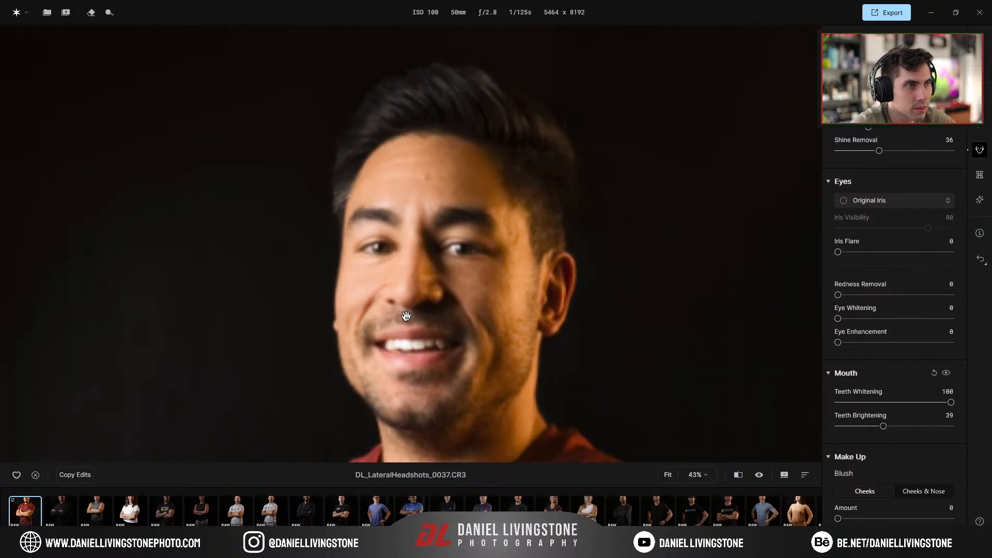
{"action": "left_click", "coordinate": [946, 373]}
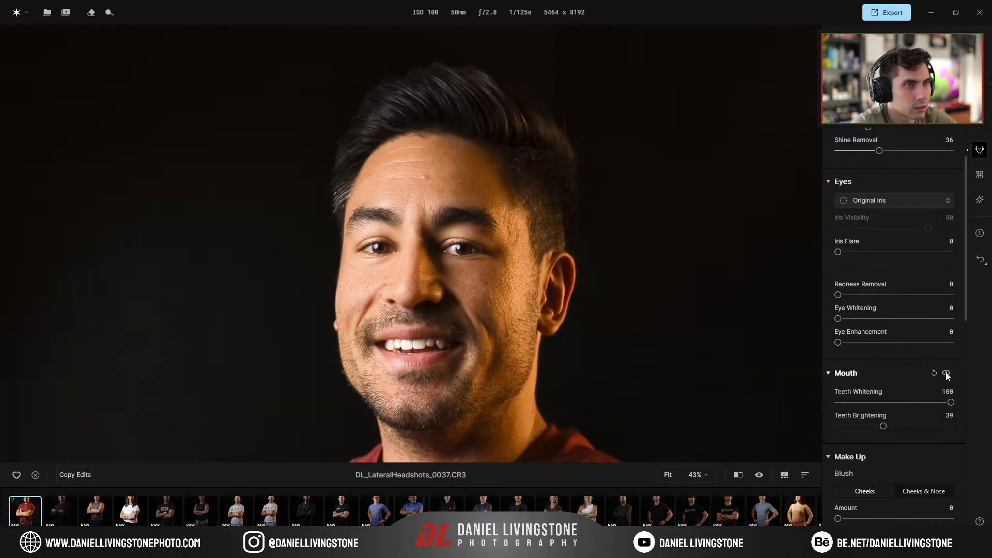
Lower Teeth Brightening to 20 and compare the smile with and without the Mouth adjustments
{"action": "scroll", "coordinate": [489, 328], "scroll_direction": "down", "scroll_amount": 5}
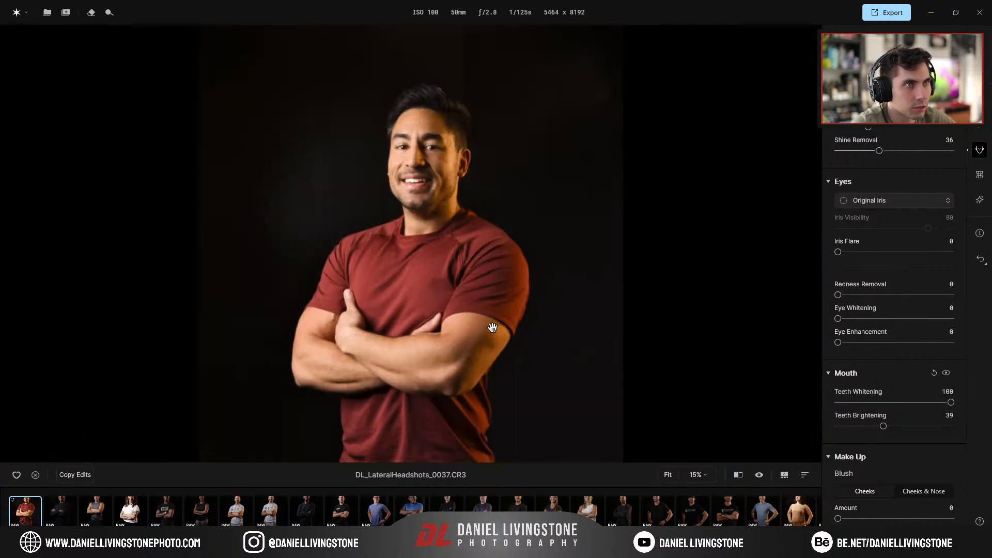
{"action": "scroll", "coordinate": [478, 220], "scroll_direction": "up", "scroll_amount": 5}
{"action": "left_click", "coordinate": [879, 426]}
{"action": "left_click_drag", "start_coordinate": [879, 425], "coordinate": [860, 425]}
{"action": "left_click", "coordinate": [947, 375]}
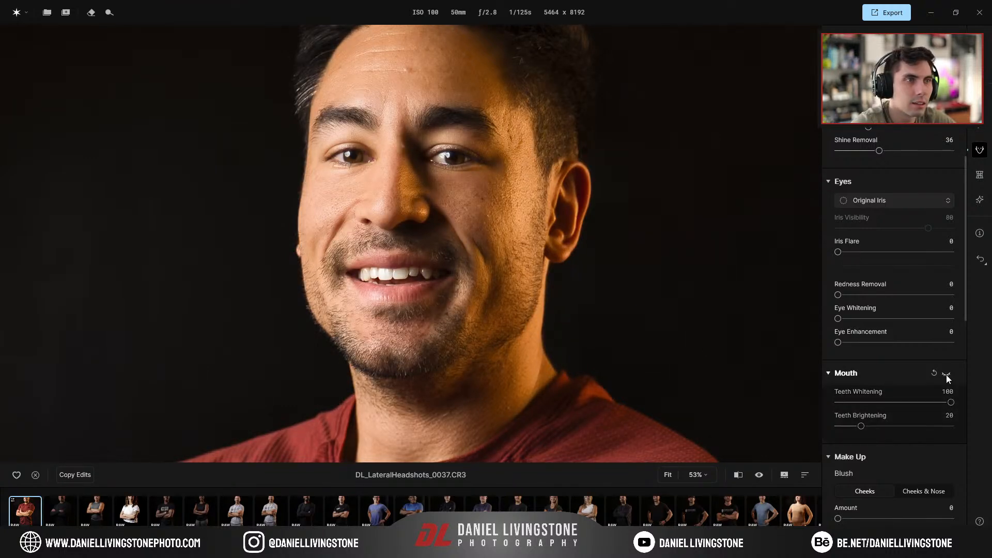
{"action": "scroll", "coordinate": [633, 307], "scroll_direction": "down", "scroll_amount": 2}
{"action": "left_click_drag", "start_coordinate": [611, 287], "coordinate": [534, 269]}
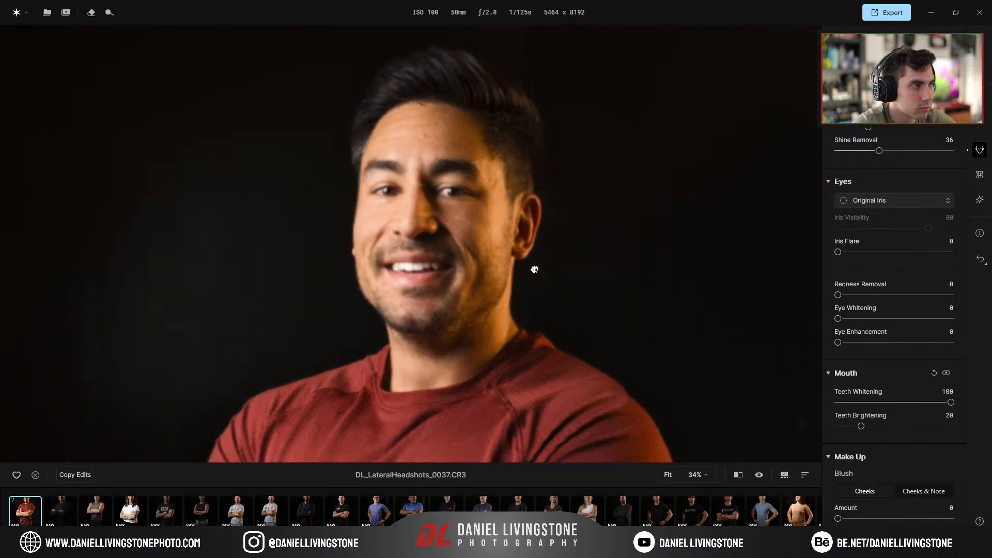
{"action": "scroll", "coordinate": [432, 290], "scroll_direction": "up", "scroll_amount": 3}
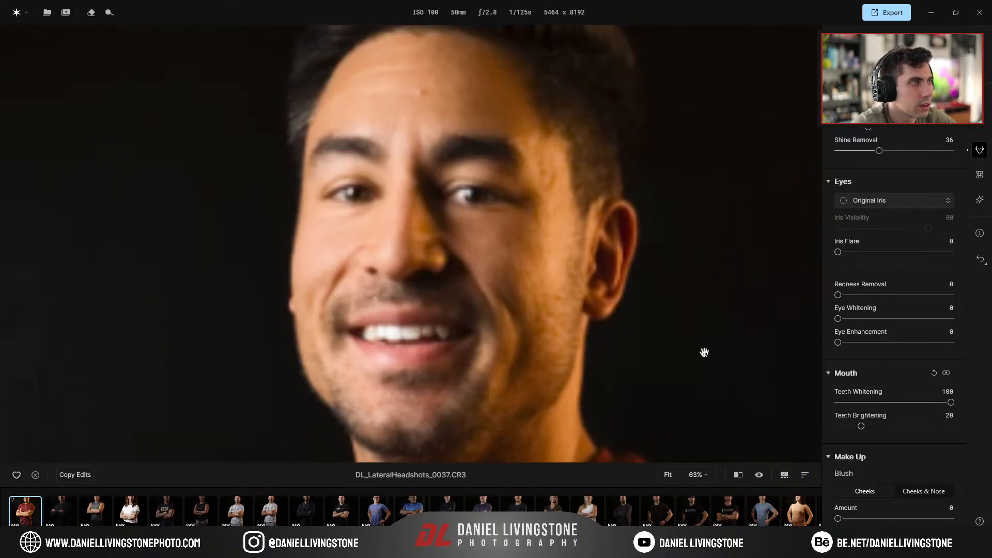
Try several Eye Whitening strengths while inspecting both eyes up close, ending at 100
{"action": "left_click_drag", "start_coordinate": [837, 318], "coordinate": [899, 319]}
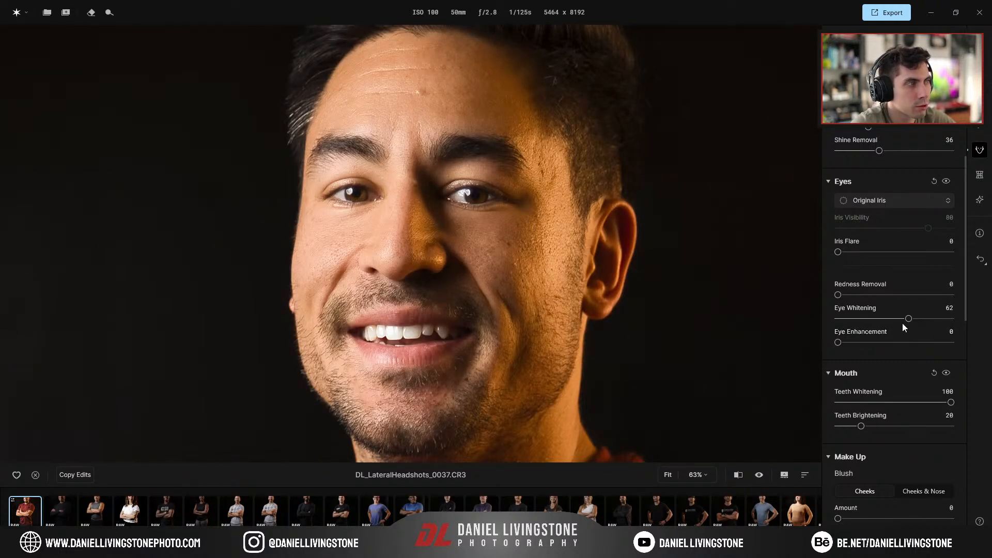
{"action": "double_click", "coordinate": [908, 319]}
{"action": "left_click_drag", "start_coordinate": [885, 318], "coordinate": [865, 318]}
{"action": "scroll", "coordinate": [389, 189], "scroll_direction": "up", "scroll_amount": 3}
{"action": "scroll", "coordinate": [393, 194], "scroll_direction": "up", "scroll_amount": 5}
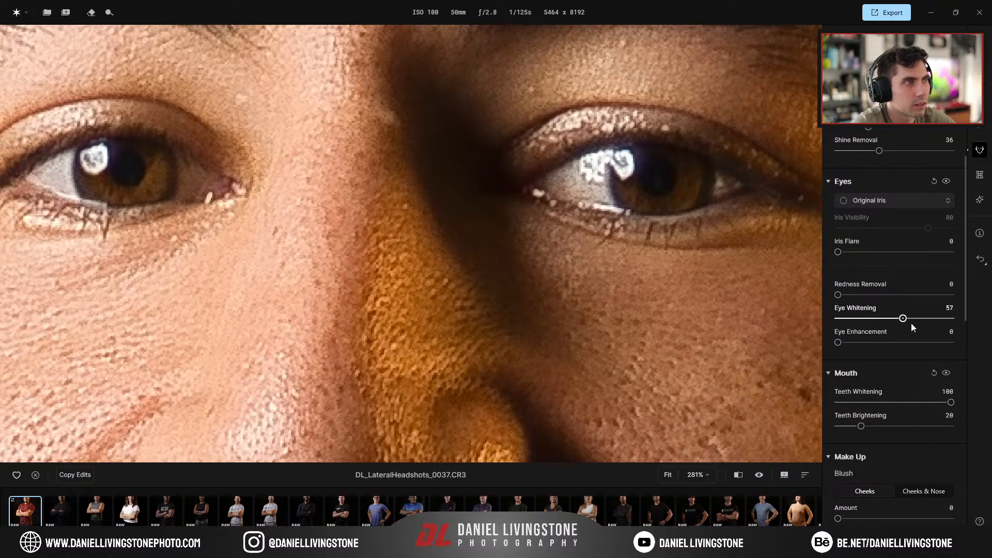
{"action": "left_click_drag", "start_coordinate": [963, 329], "coordinate": [853, 320]}
{"action": "left_click_drag", "start_coordinate": [753, 317], "coordinate": [965, 312]}
Adjust Eye Enhancement from a close view of the eyes and a wider view of the face, ending at 71
{"action": "left_click_drag", "start_coordinate": [838, 343], "coordinate": [914, 346]}
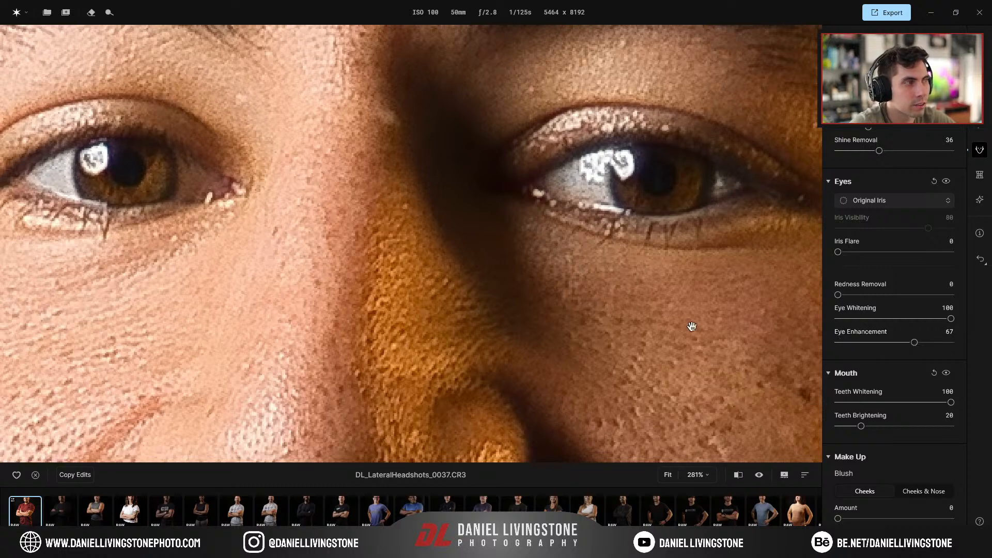
{"action": "scroll", "coordinate": [688, 327], "scroll_direction": "down", "scroll_amount": 5}
{"action": "left_click_drag", "start_coordinate": [665, 308], "coordinate": [652, 295]}
{"action": "left_click_drag", "start_coordinate": [913, 342], "coordinate": [879, 345]}
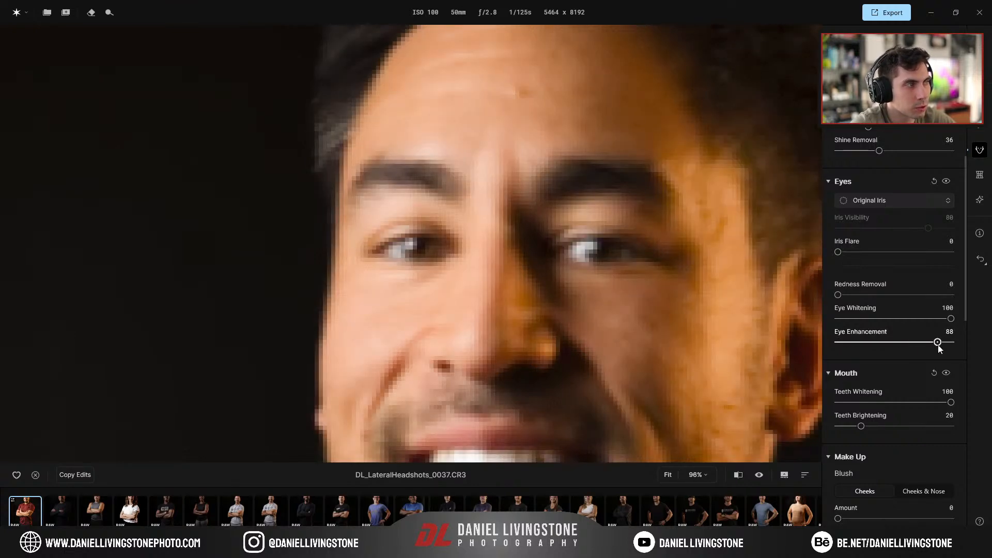
{"action": "left_click_drag", "start_coordinate": [939, 345], "coordinate": [920, 344]}
Compare the portrait repeatedly with and without the Eyes adjustments, both close up and from farther away
{"action": "left_click", "coordinate": [944, 184]}
{"action": "left_click", "coordinate": [943, 184]}
{"action": "left_click", "coordinate": [944, 184]}
{"action": "left_click", "coordinate": [943, 184]}
{"action": "left_click", "coordinate": [944, 184]}
{"action": "left_click", "coordinate": [944, 184]}
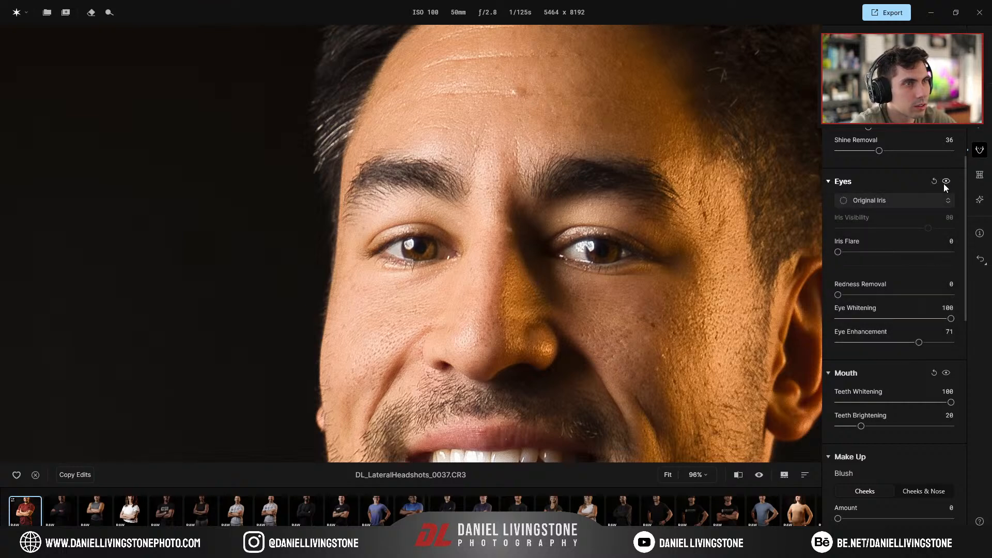
{"action": "scroll", "coordinate": [753, 304], "scroll_direction": "down", "scroll_amount": 5}
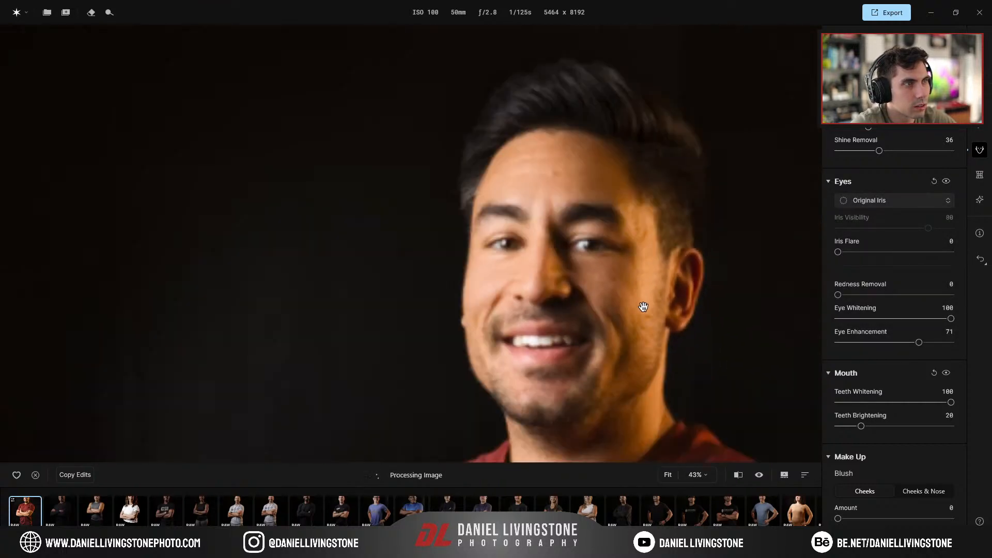
{"action": "left_click", "coordinate": [948, 180]}
{"action": "left_click", "coordinate": [947, 180]}
{"action": "left_click", "coordinate": [948, 180]}
{"action": "left_click", "coordinate": [948, 179]}
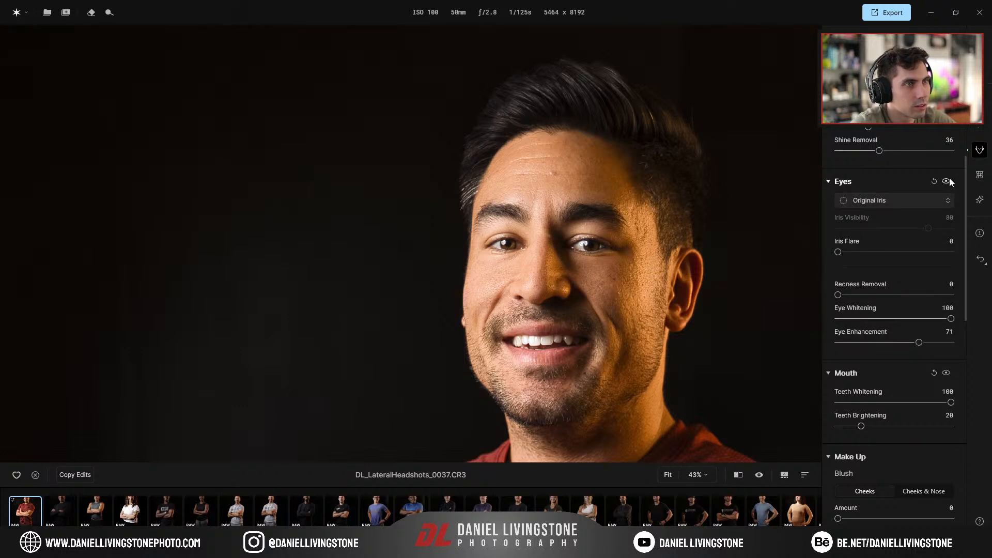
Try Redness Removal at 60 and Iris Flare at 79, 100 and 48, returning both to 0
{"action": "left_click_drag", "start_coordinate": [843, 298], "coordinate": [905, 298]}
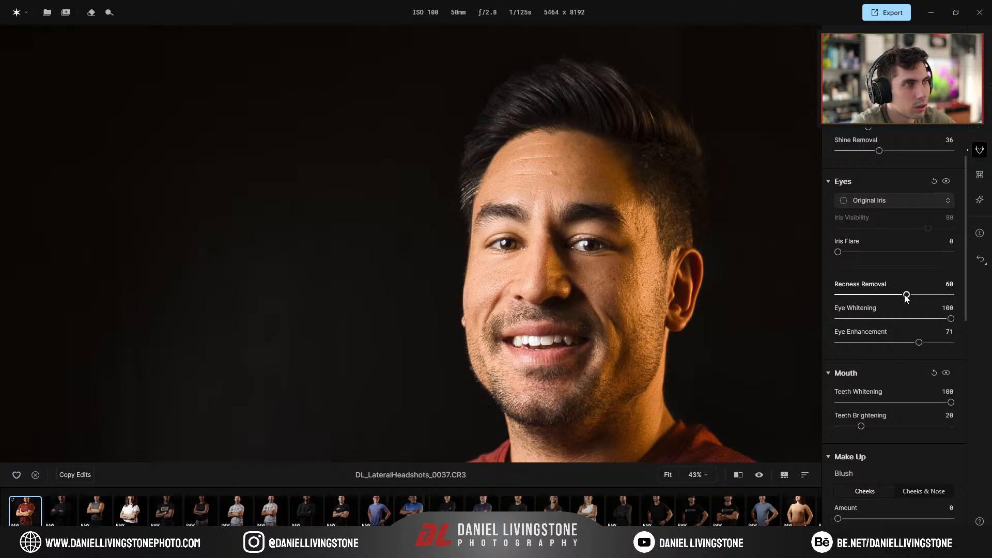
{"action": "left_click_drag", "start_coordinate": [889, 297], "coordinate": [808, 277]}
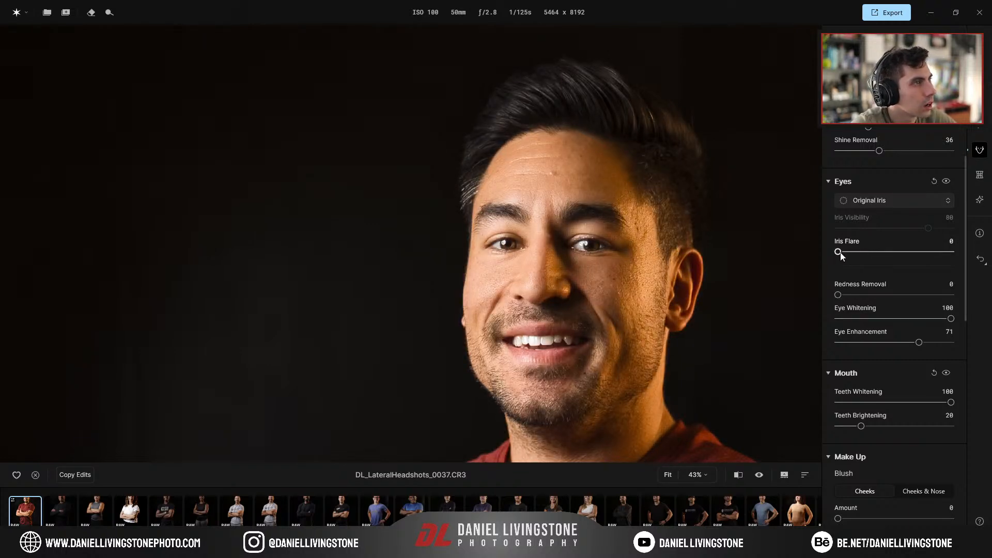
{"action": "left_click_drag", "start_coordinate": [870, 255], "coordinate": [928, 254]}
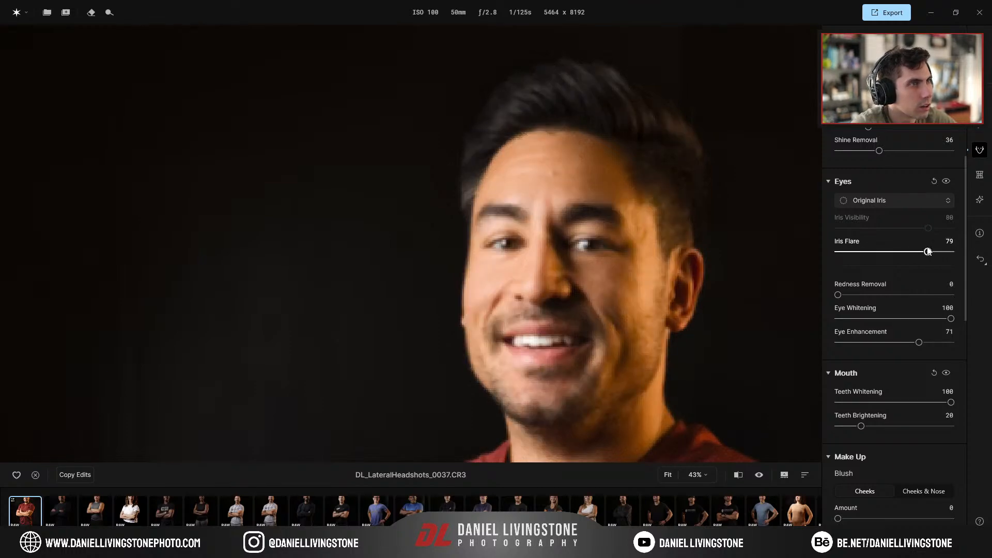
{"action": "scroll", "coordinate": [510, 251], "scroll_direction": "up", "scroll_amount": 2}
{"action": "scroll", "coordinate": [511, 252], "scroll_direction": "up", "scroll_amount": 8}
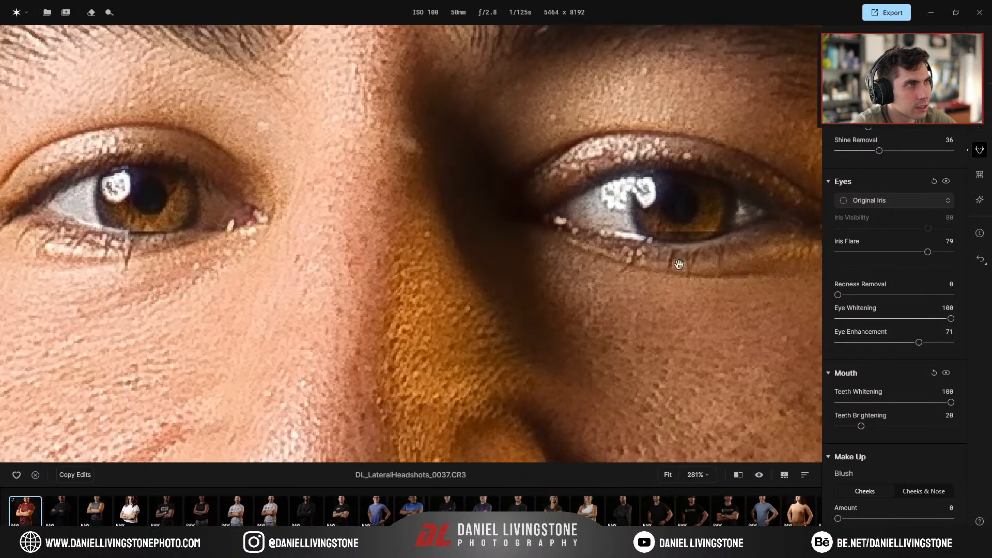
{"action": "left_click_drag", "start_coordinate": [928, 252], "coordinate": [954, 253]}
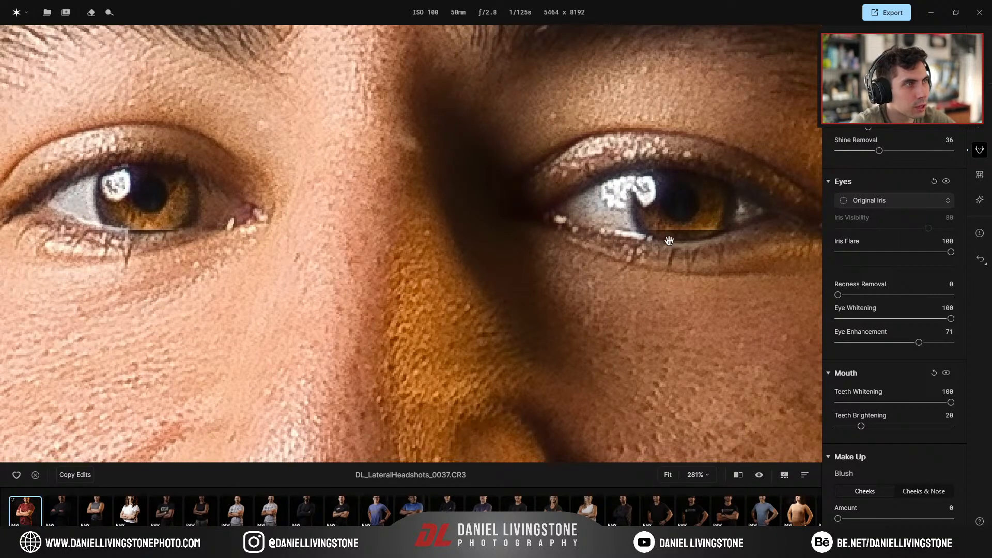
{"action": "left_click_drag", "start_coordinate": [950, 253], "coordinate": [892, 253]}
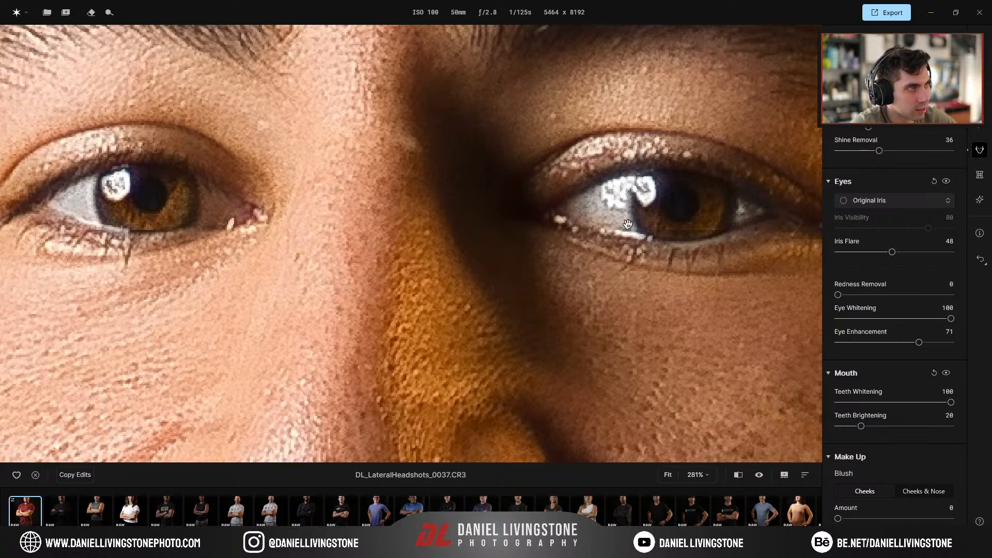
{"action": "left_click_drag", "start_coordinate": [846, 253], "coordinate": [838, 253]}
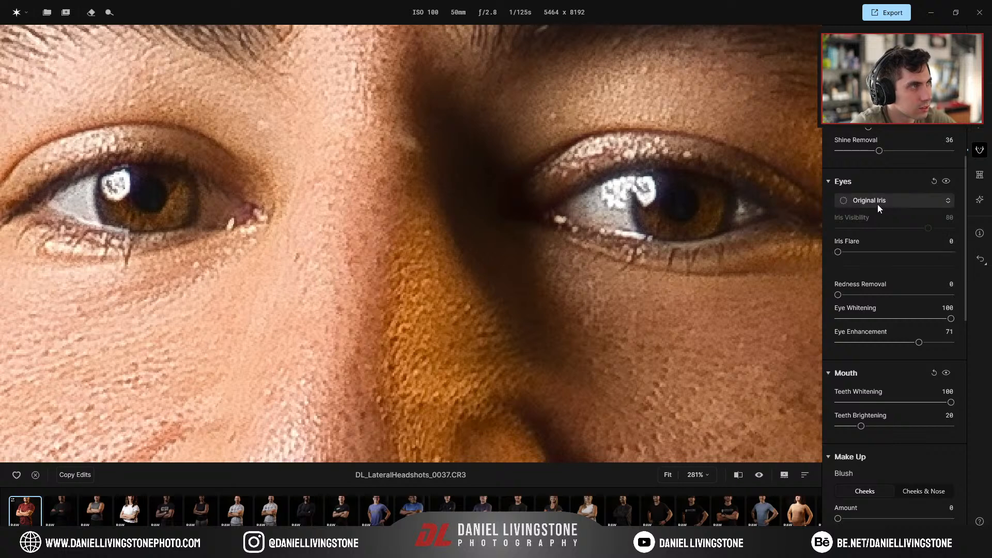
Try the Brown iris replacement and switch the iris colour to Blue, inspecting the eyes
{"action": "left_click", "coordinate": [877, 202]}
{"action": "left_click", "coordinate": [878, 254]}
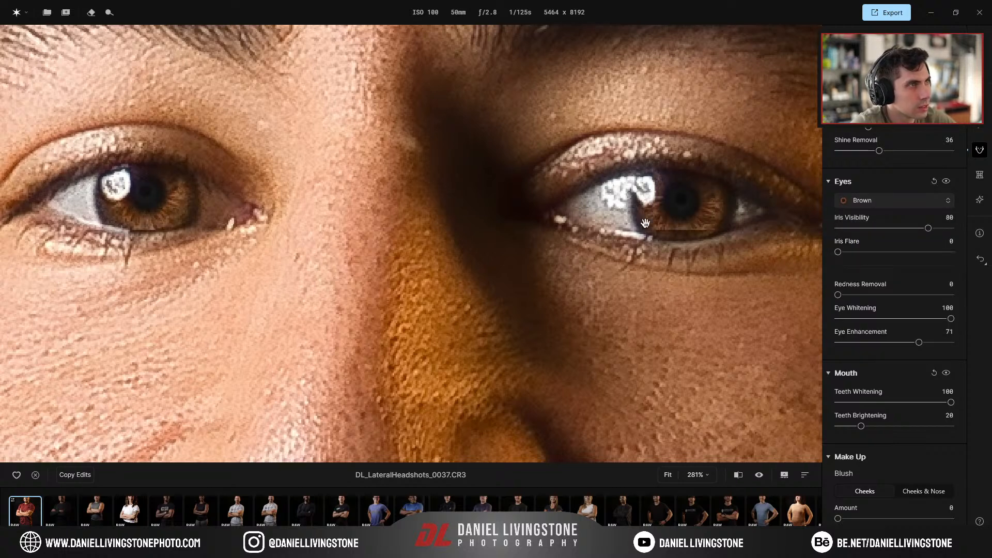
{"action": "left_click", "coordinate": [870, 202]}
{"action": "left_click", "coordinate": [869, 246]}
{"action": "left_click", "coordinate": [869, 201]}
{"action": "left_click", "coordinate": [882, 235]}
{"action": "scroll", "coordinate": [706, 293], "scroll_direction": "down", "scroll_amount": 5}
{"action": "scroll", "coordinate": [706, 293], "scroll_direction": "up", "scroll_amount": 3}
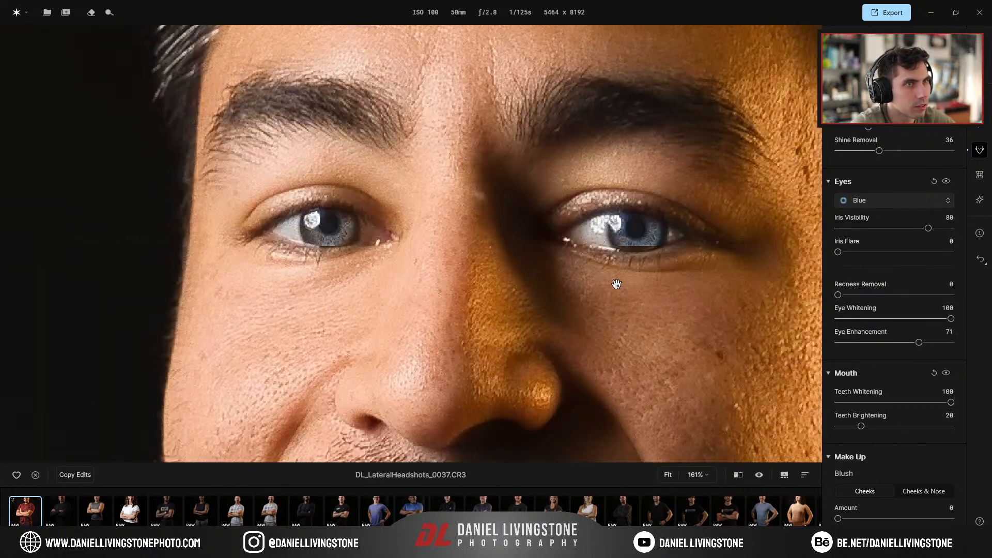
Set Eye Whitening to 75 and Iris Visibility to 53, trying Iris Flare at 73 and returning it to 0
{"action": "mouse_move", "coordinate": [951, 319]}
{"action": "left_mouse_down"}
{"action": "mouse_move", "coordinate": [886, 319]}
{"action": "mouse_move", "coordinate": [948, 321]}
{"action": "left_mouse_up"}
{"action": "left_click_drag", "start_coordinate": [837, 252], "coordinate": [921, 262]}
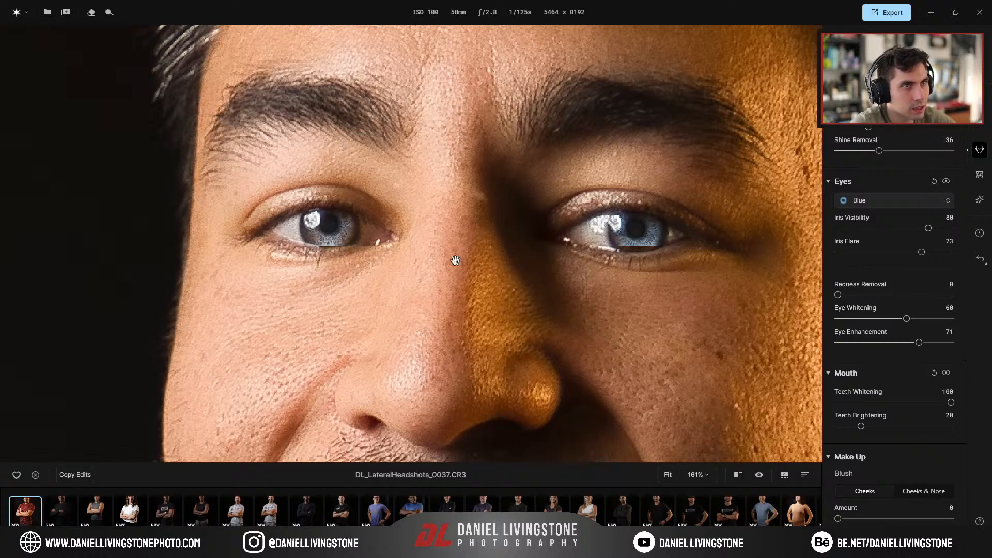
{"action": "left_click_drag", "start_coordinate": [862, 320], "coordinate": [924, 318]}
{"action": "left_click_drag", "start_coordinate": [923, 254], "coordinate": [830, 251]}
{"action": "left_click_drag", "start_coordinate": [922, 231], "coordinate": [898, 231]}
Change the iris colour to Mint with Iris Visibility at 70 and view the whole face
{"action": "left_click", "coordinate": [899, 202]}
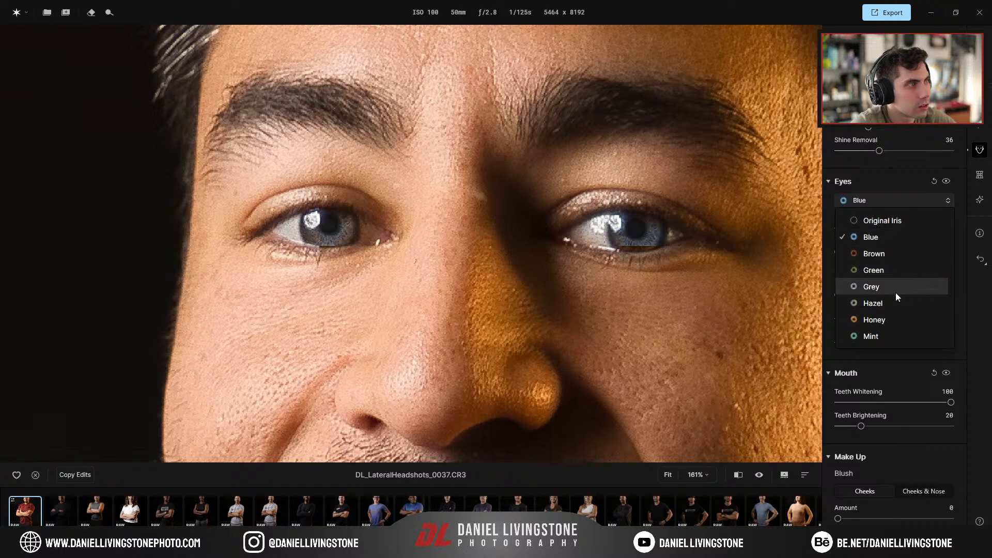
{"action": "left_click", "coordinate": [892, 335]}
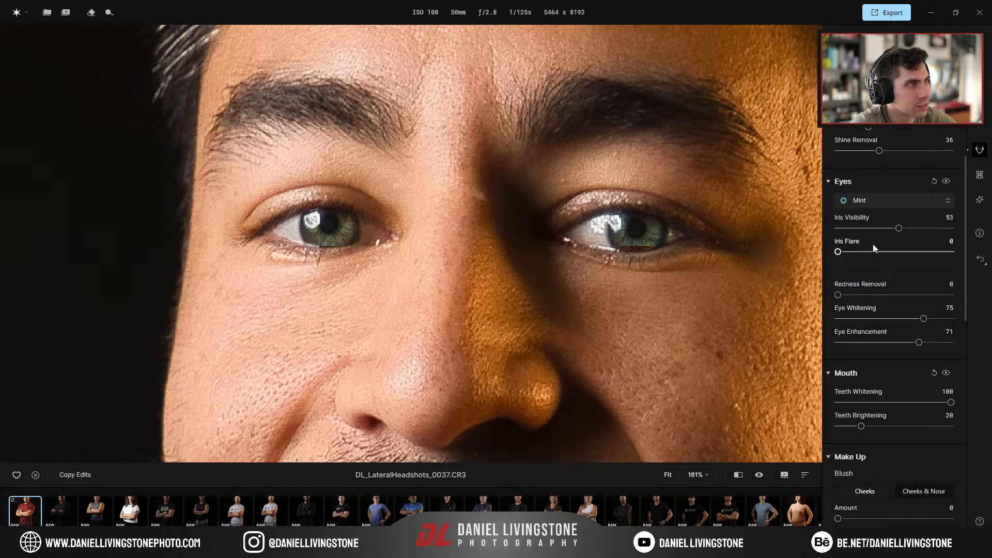
{"action": "mouse_move", "coordinate": [900, 230]}
{"action": "left_mouse_down"}
{"action": "mouse_move", "coordinate": [958, 234]}
{"action": "mouse_move", "coordinate": [918, 230]}
{"action": "left_mouse_up"}
{"action": "scroll", "coordinate": [670, 289], "scroll_direction": "down", "scroll_amount": 5}
{"action": "left_click_drag", "start_coordinate": [730, 335], "coordinate": [639, 290]}
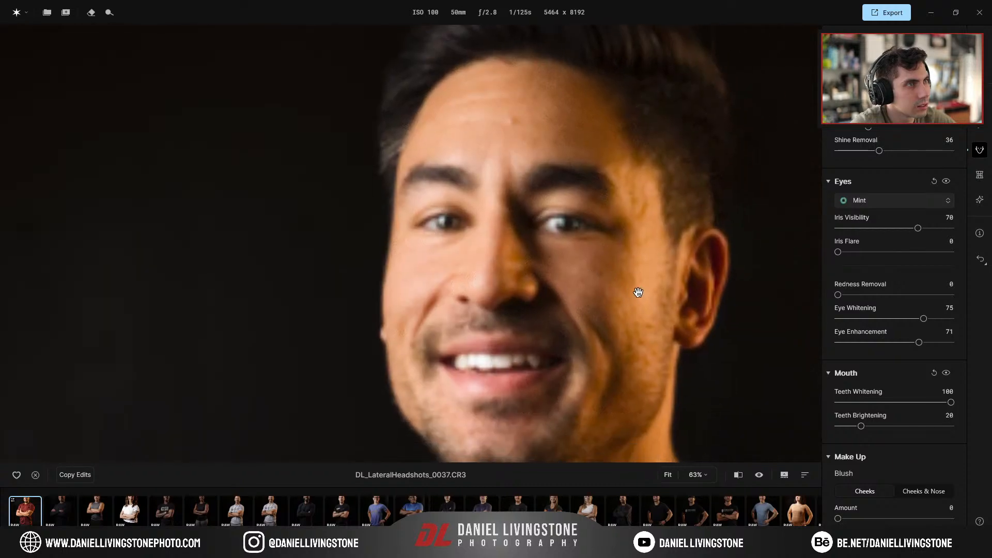
Reset all Eyes adjustments and review the portrait with its original irises
{"action": "left_click", "coordinate": [934, 182]}
{"action": "left_click_drag", "start_coordinate": [611, 368], "coordinate": [624, 317]}
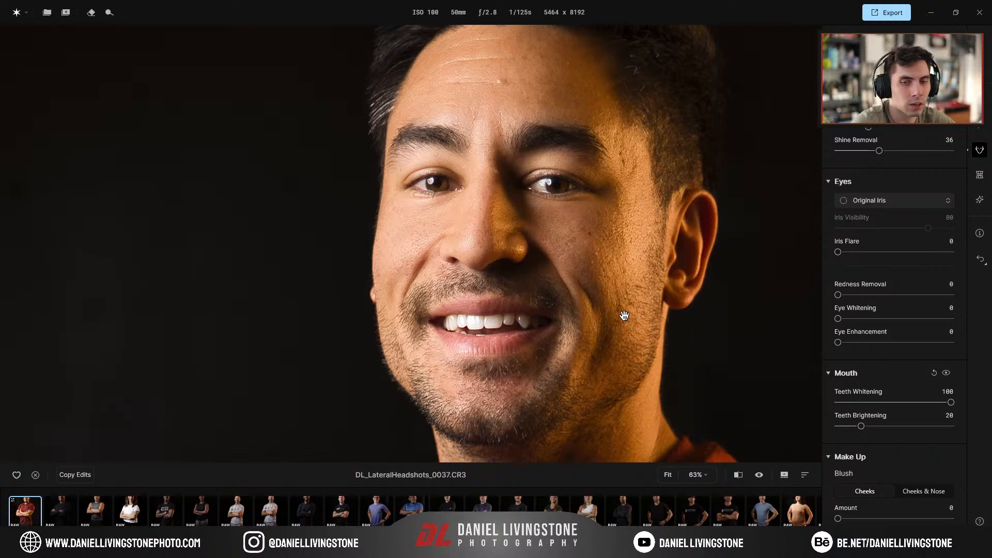
{"action": "scroll", "coordinate": [560, 369], "scroll_direction": "up", "scroll_amount": 2}
{"action": "scroll", "coordinate": [560, 369], "scroll_direction": "down", "scroll_amount": 3}
{"action": "left_click_drag", "start_coordinate": [593, 312], "coordinate": [569, 244]}
{"action": "scroll", "coordinate": [590, 268], "scroll_direction": "down", "scroll_amount": 4}
{"action": "scroll", "coordinate": [528, 288], "scroll_direction": "up", "scroll_amount": 5}
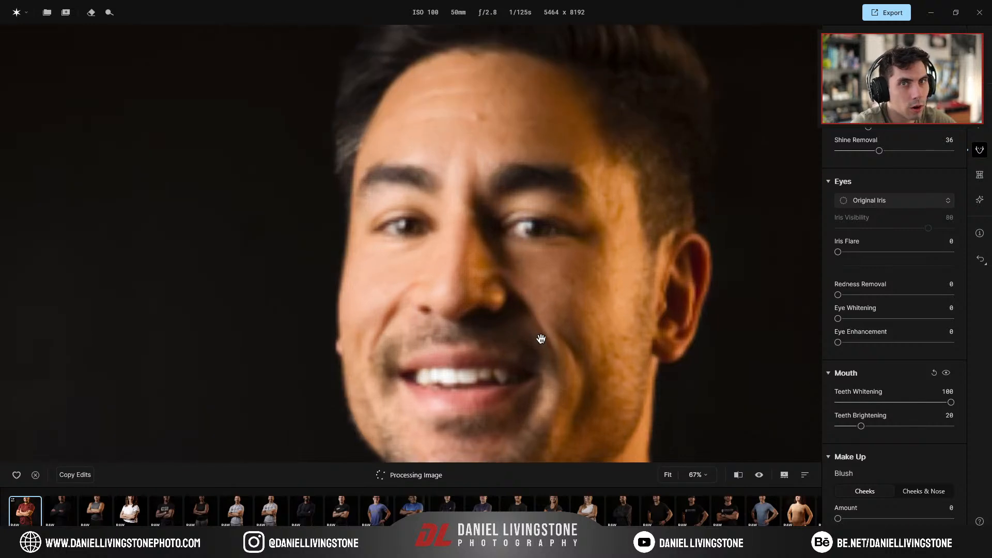
{"action": "scroll", "coordinate": [530, 327], "scroll_direction": "down", "scroll_amount": 1}
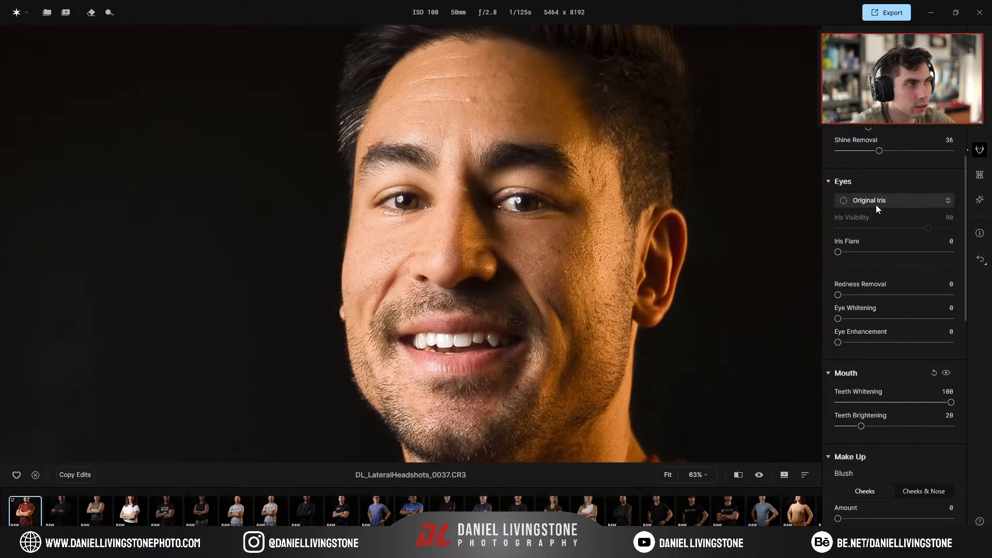
{"action": "left_click", "coordinate": [876, 205]}
{"action": "left_click", "coordinate": [882, 194]}
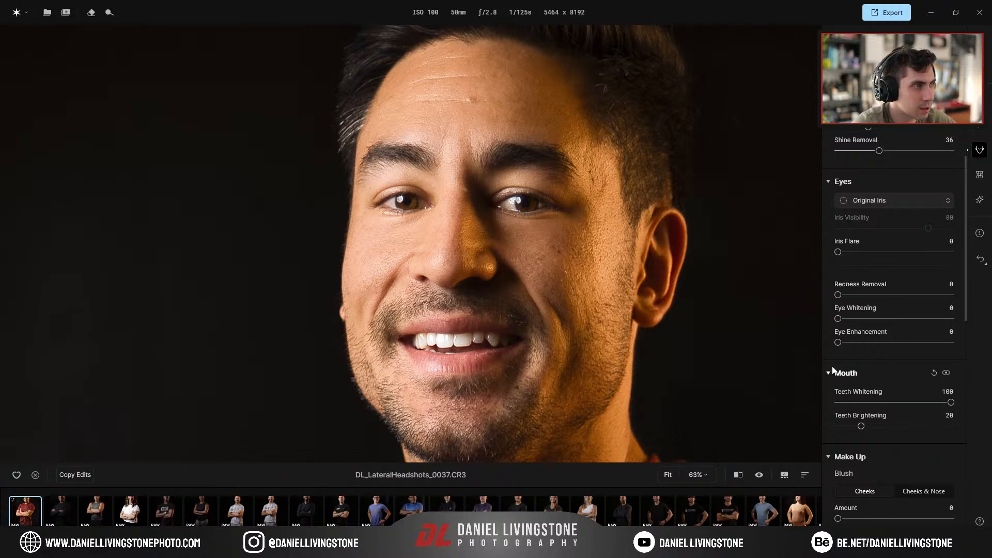
Apply Make Up Blush at amount 86, trying the Cheeks & Nose area before returning to Cheeks
{"action": "scroll", "coordinate": [900, 368], "scroll_direction": "down", "scroll_amount": 5}
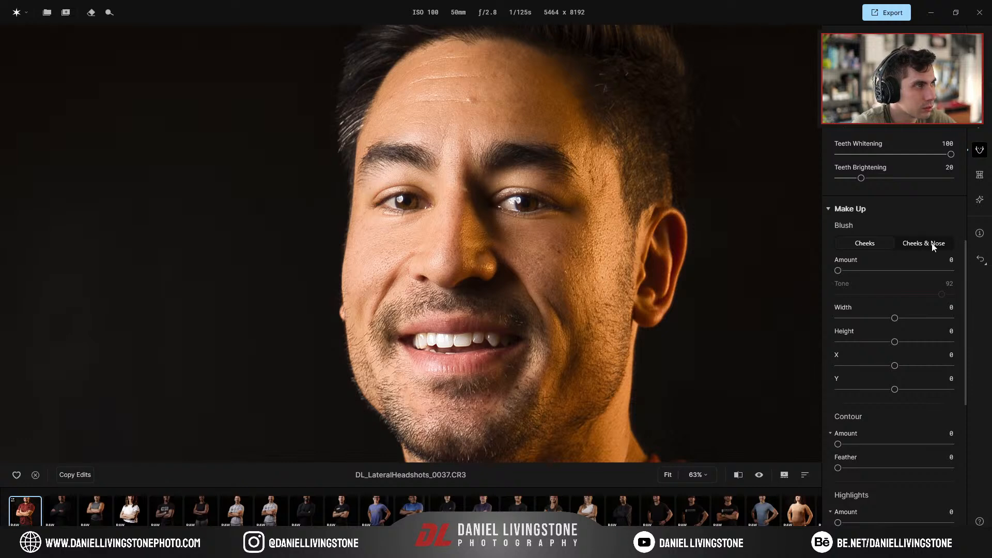
{"action": "scroll", "coordinate": [887, 303], "scroll_direction": "down", "scroll_amount": 1}
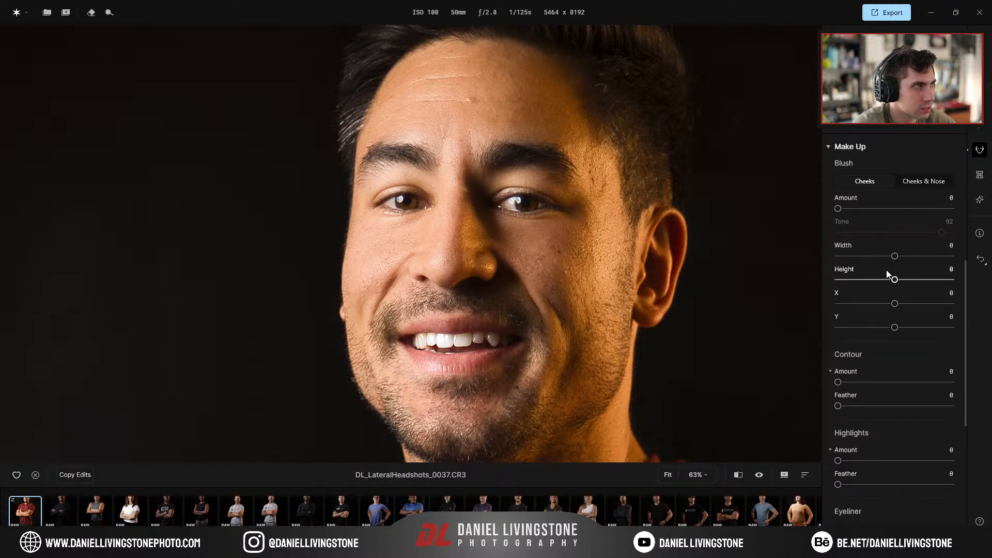
{"action": "left_click_drag", "start_coordinate": [843, 208], "coordinate": [937, 224]}
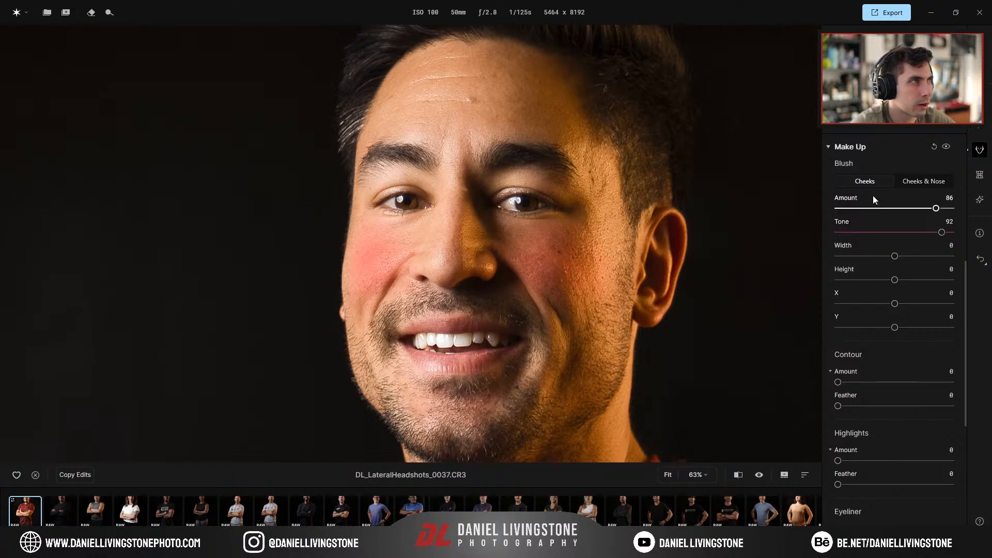
{"action": "left_click", "coordinate": [935, 181]}
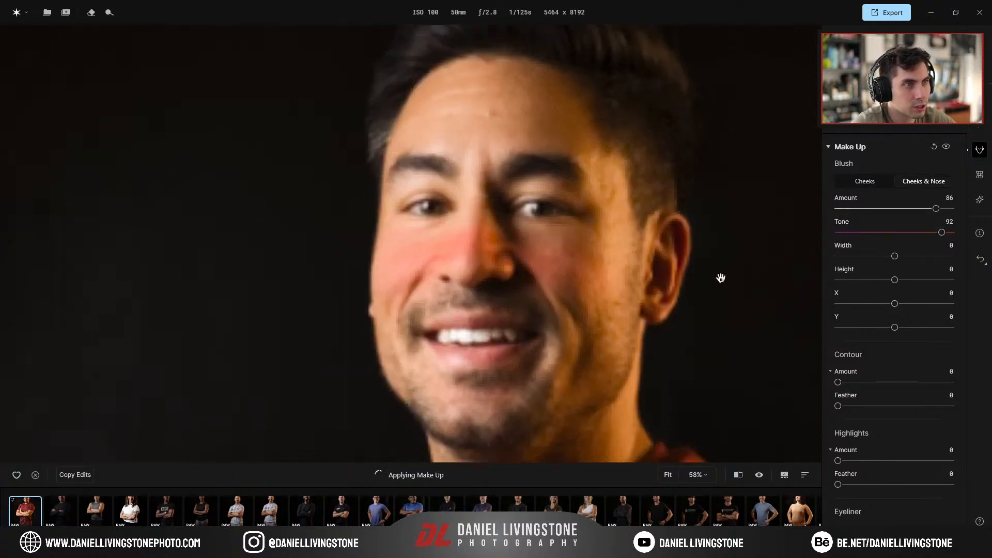
{"action": "left_click", "coordinate": [860, 182]}
Reduce the Blush Amount to 12 and set its Tone to 100
{"action": "mouse_move", "coordinate": [943, 233]}
{"action": "left_mouse_down"}
{"action": "mouse_move", "coordinate": [850, 230]}
{"action": "mouse_move", "coordinate": [950, 248]}
{"action": "left_mouse_up"}
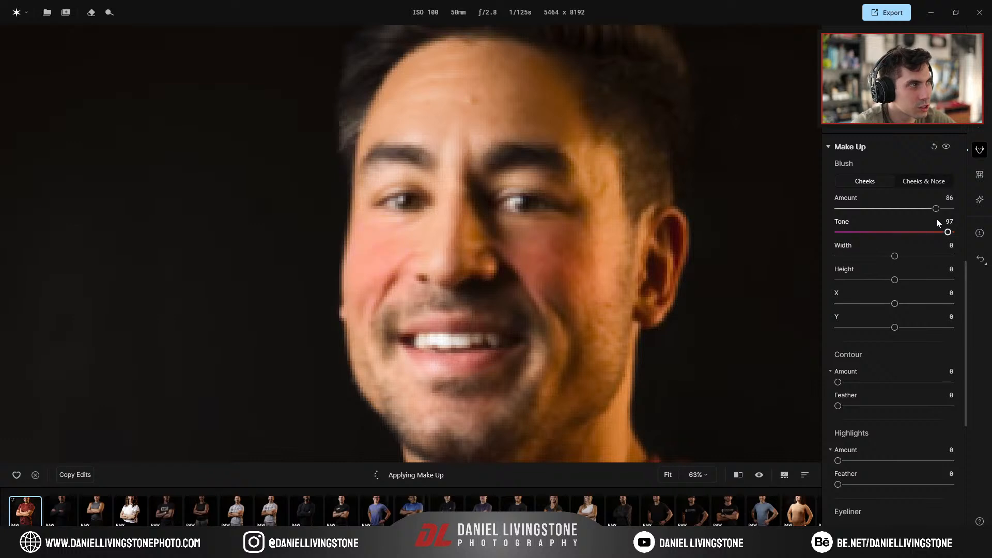
{"action": "left_click_drag", "start_coordinate": [936, 208], "coordinate": [884, 209]}
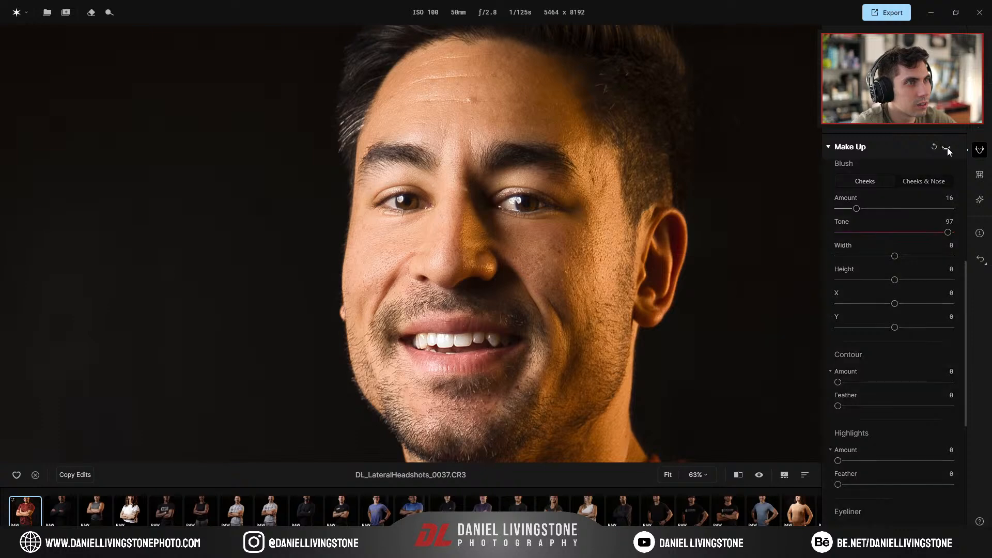
{"action": "left_click_drag", "start_coordinate": [856, 208], "coordinate": [851, 209]}
{"action": "left_click", "coordinate": [952, 232]}
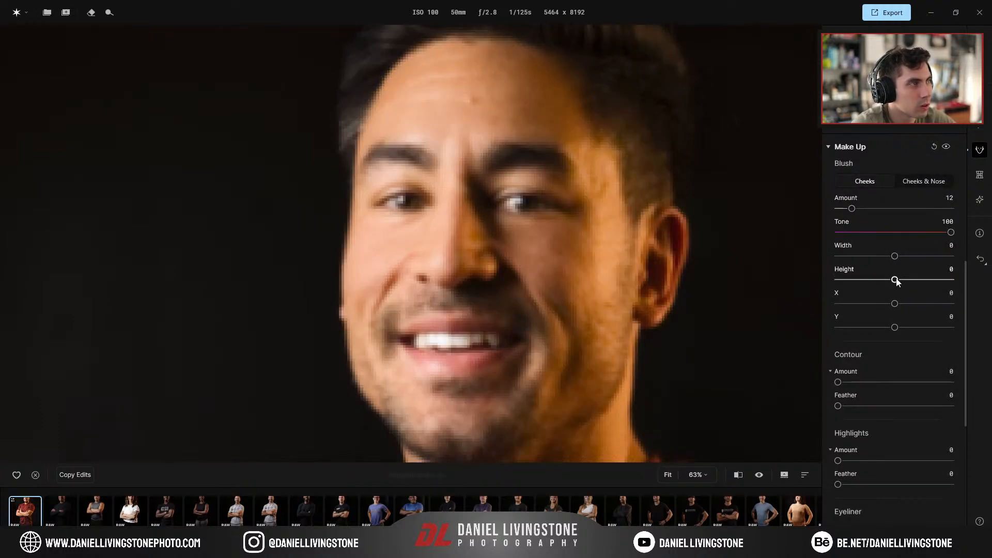
Set the Blush Amount to 86, Width to -79 and Height to -100
{"action": "mouse_move", "coordinate": [893, 259]}
{"action": "left_mouse_down"}
{"action": "mouse_move", "coordinate": [855, 256]}
{"action": "mouse_move", "coordinate": [905, 258]}
{"action": "mouse_move", "coordinate": [892, 257]}
{"action": "left_mouse_up"}
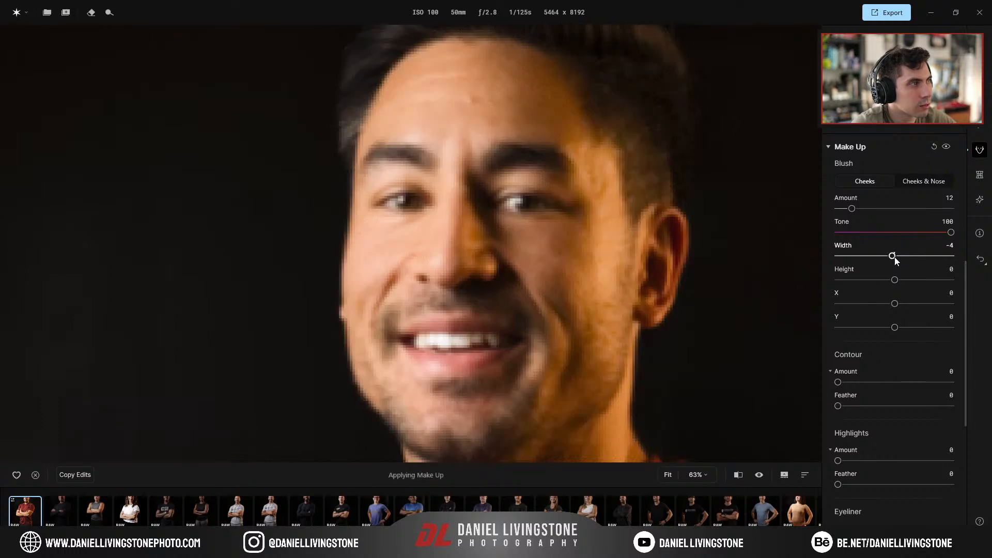
{"action": "left_click_drag", "start_coordinate": [852, 208], "coordinate": [936, 208]}
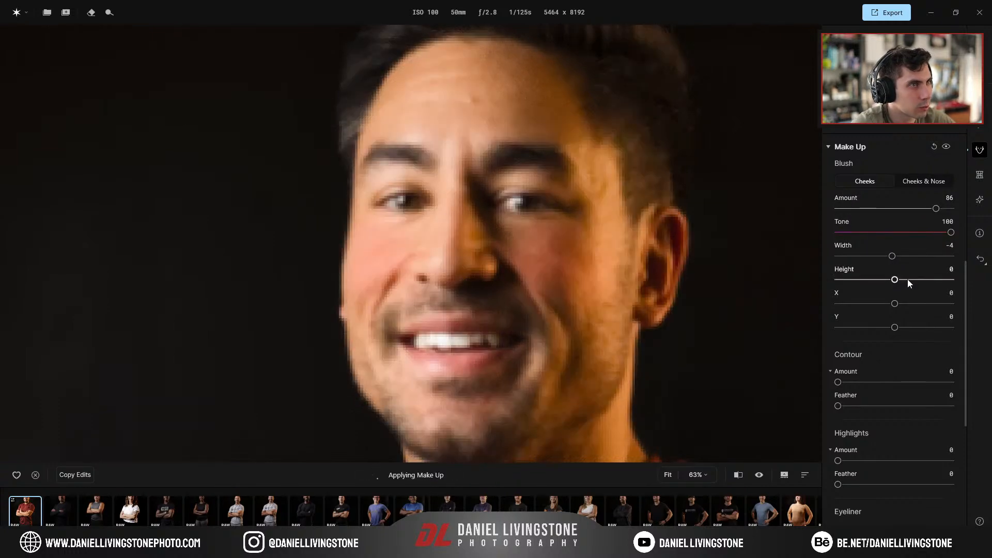
{"action": "left_click_drag", "start_coordinate": [892, 256], "coordinate": [853, 256]}
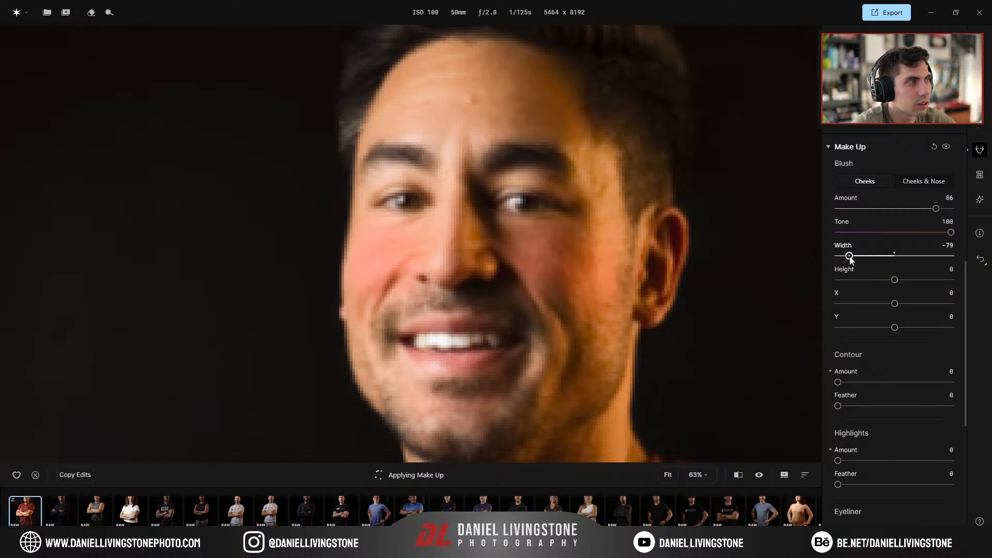
{"action": "left_click_drag", "start_coordinate": [896, 281], "coordinate": [824, 279]}
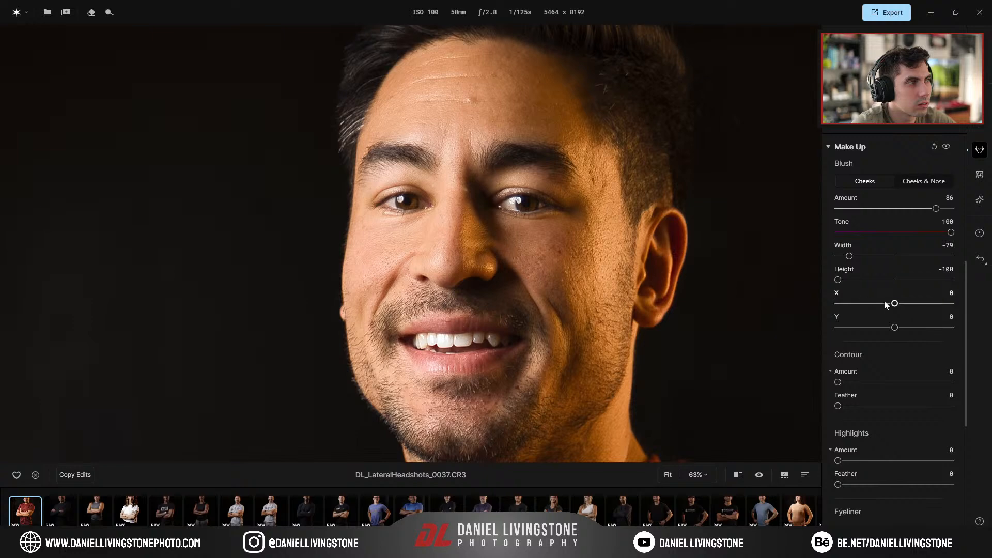
Set the Blush X to -67 and reset all Make Up adjustments
{"action": "left_click_drag", "start_coordinate": [897, 307], "coordinate": [856, 303]}
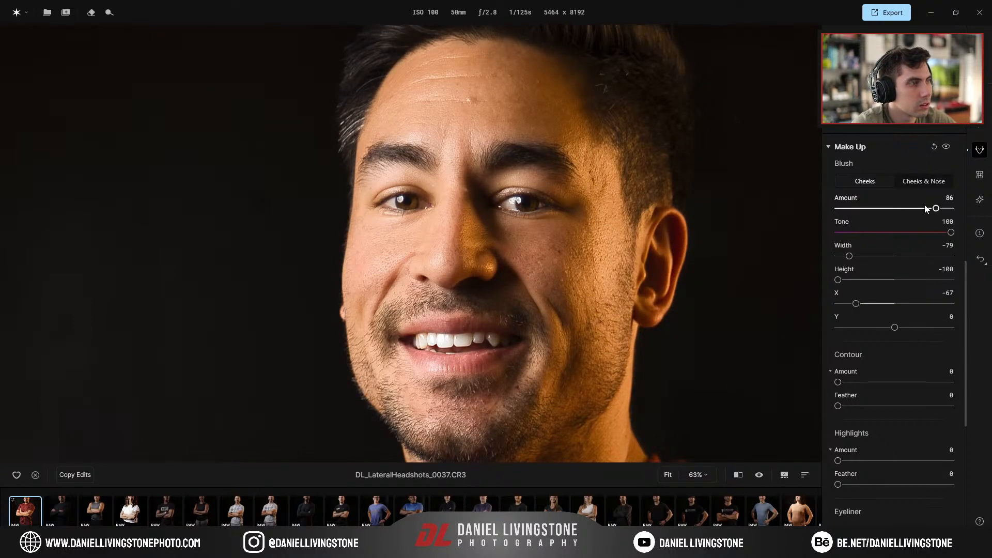
{"action": "left_click", "coordinate": [934, 147]}
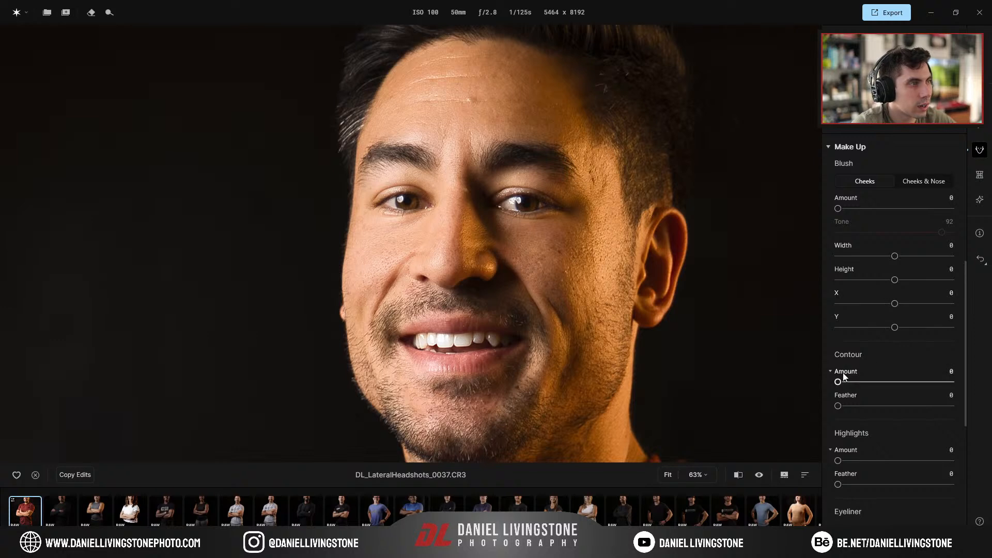
Try the Make Up Contour Amount at 75 and 100 before resetting the Make Up adjustments
{"action": "left_click_drag", "start_coordinate": [838, 382], "coordinate": [925, 383]}
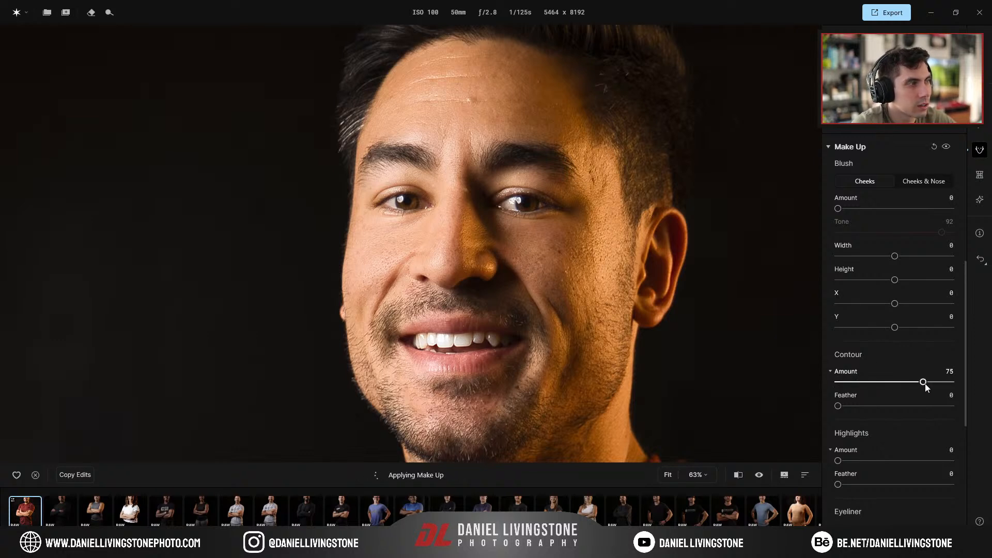
{"action": "left_click_drag", "start_coordinate": [925, 383], "coordinate": [938, 383]}
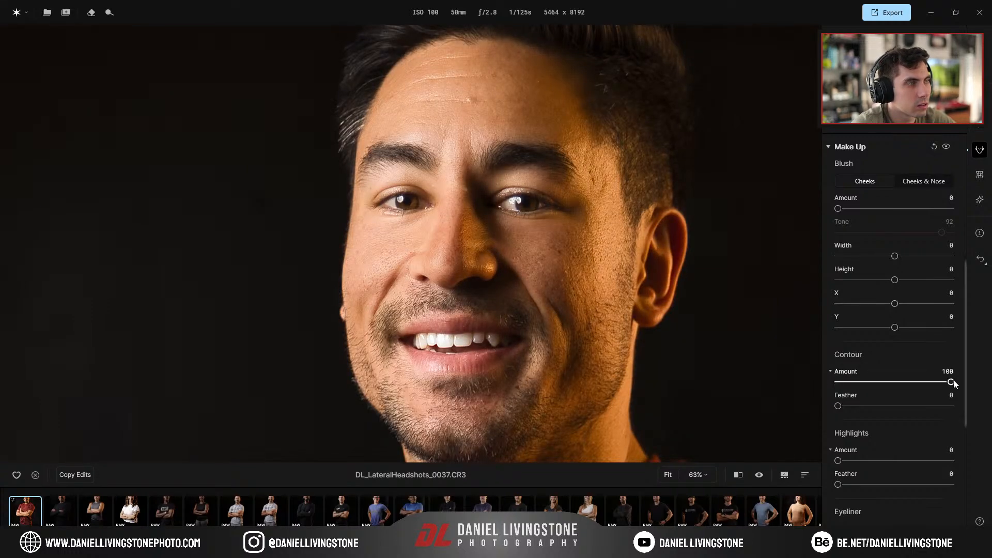
{"action": "left_click_drag", "start_coordinate": [890, 383], "coordinate": [888, 383]}
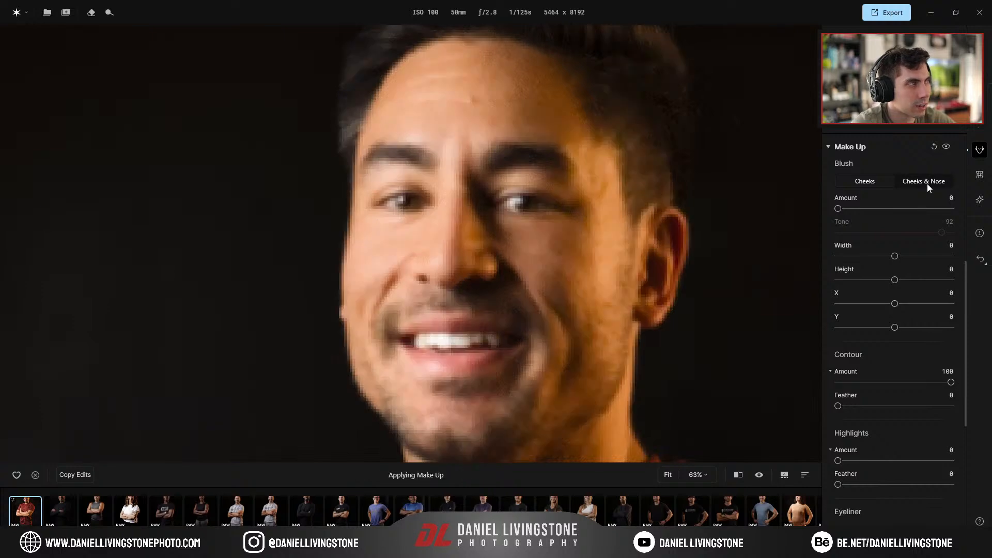
{"action": "left_click", "coordinate": [934, 149]}
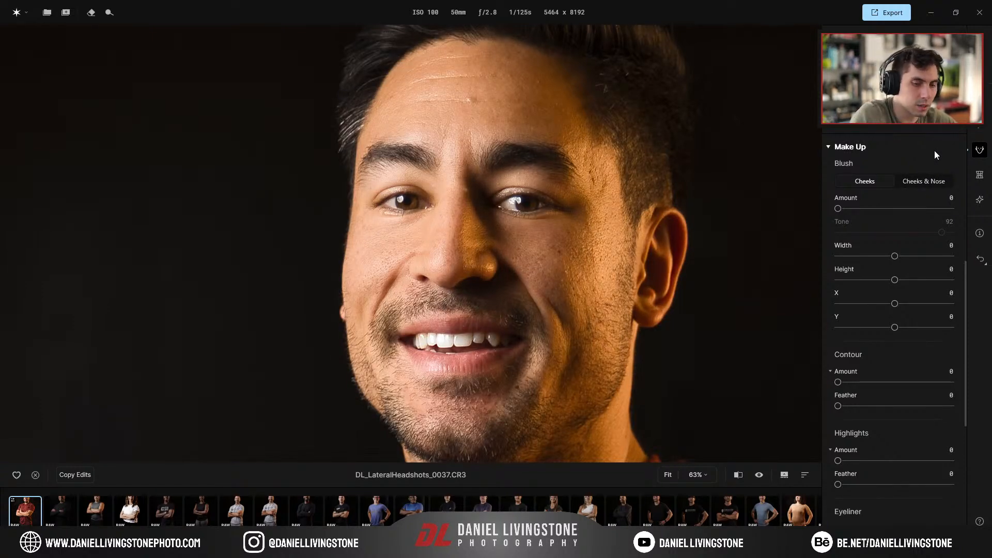
Set the Contour Amount to 100 and repeatedly compare the face with Make Up shown and hidden
{"action": "left_click_drag", "start_coordinate": [839, 382], "coordinate": [951, 383]}
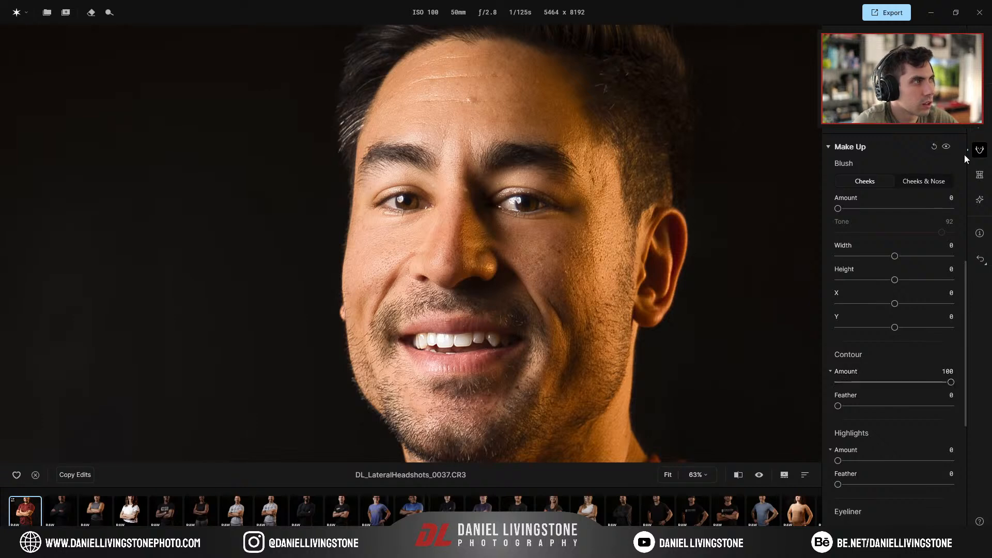
{"action": "left_click", "coordinate": [946, 147]}
{"action": "left_click", "coordinate": [946, 149]}
{"action": "left_click", "coordinate": [945, 149]}
{"action": "left_click", "coordinate": [946, 148]}
{"action": "left_click", "coordinate": [946, 149]}
{"action": "left_click", "coordinate": [946, 149]}
{"action": "left_click", "coordinate": [946, 149]}
{"action": "left_click", "coordinate": [946, 149]}
{"action": "left_click", "coordinate": [946, 149]}
{"action": "left_click", "coordinate": [946, 148]}
{"action": "left_click", "coordinate": [945, 149]}
{"action": "left_click", "coordinate": [946, 149]}
{"action": "left_click", "coordinate": [946, 149]}
{"action": "left_click", "coordinate": [946, 149]}
{"action": "left_click", "coordinate": [945, 149]}
{"action": "left_click", "coordinate": [945, 149]}
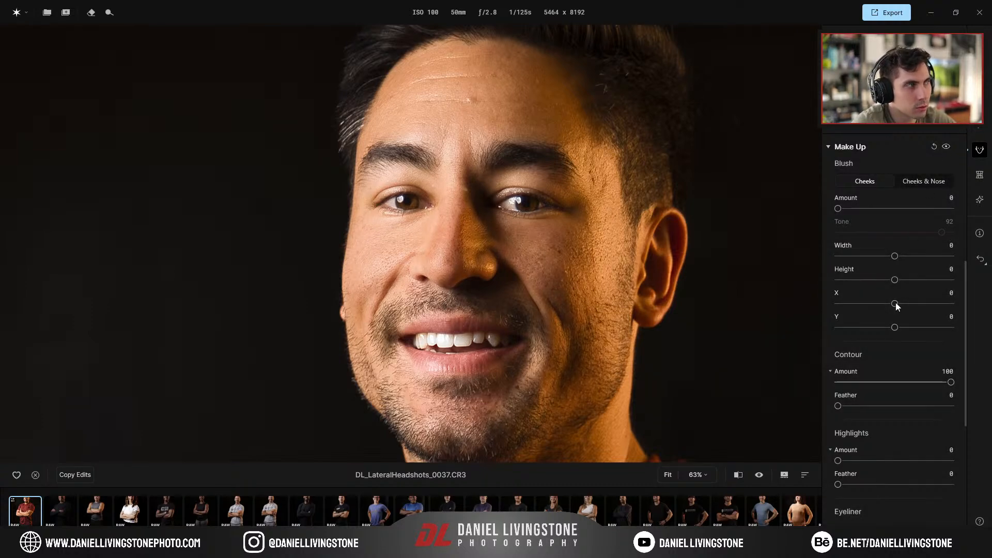
Set the Contour Feather to 54 and compare the softened contour with Make Up off and on
{"action": "left_click_drag", "start_coordinate": [853, 407], "coordinate": [903, 407]}
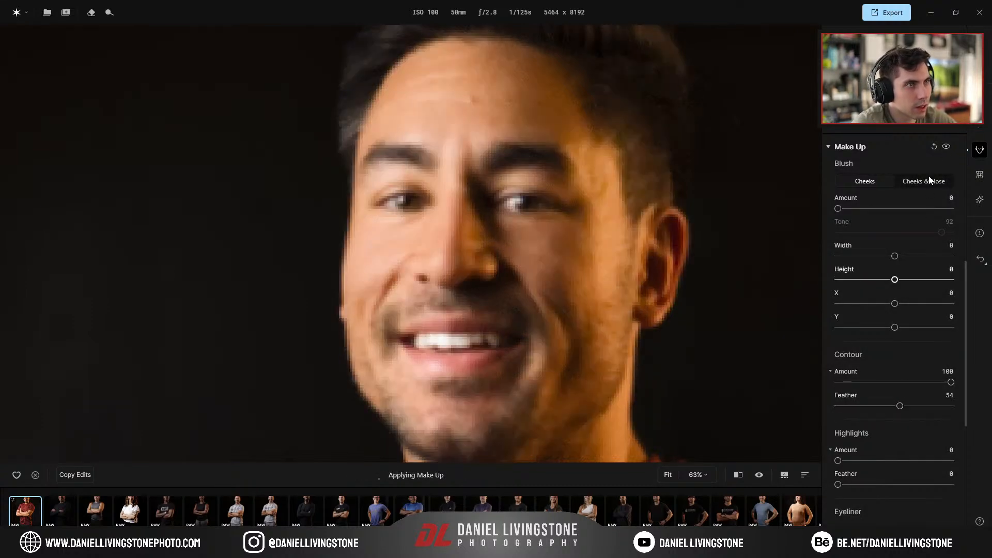
{"action": "left_click", "coordinate": [946, 147]}
{"action": "left_click", "coordinate": [946, 147]}
{"action": "left_click", "coordinate": [945, 147]}
{"action": "left_click", "coordinate": [946, 147]}
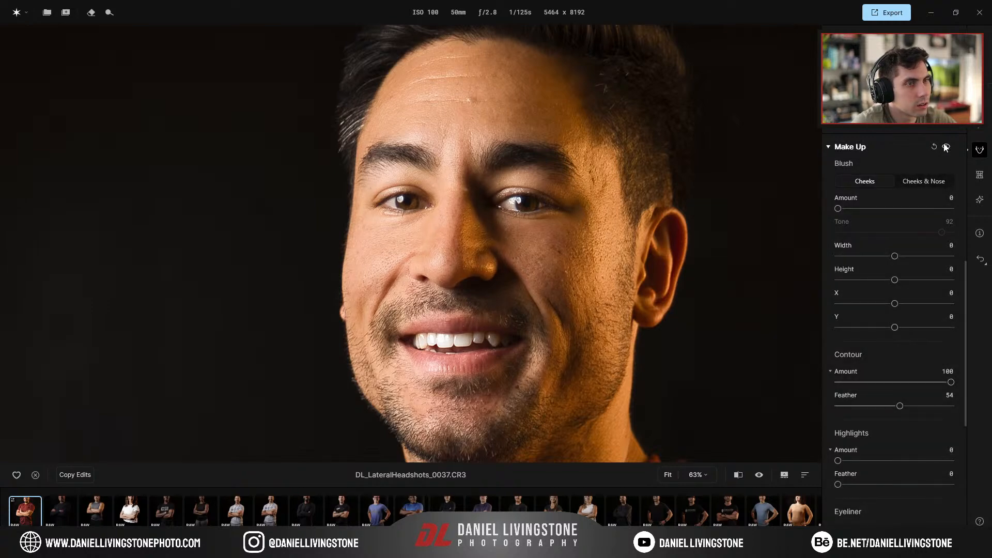
Compare the contour before and after on the wider portrait and reset the Make Up adjustments
{"action": "scroll", "coordinate": [744, 284], "scroll_direction": "down", "scroll_amount": 3}
{"action": "left_click", "coordinate": [946, 146]}
{"action": "left_click", "coordinate": [947, 147]}
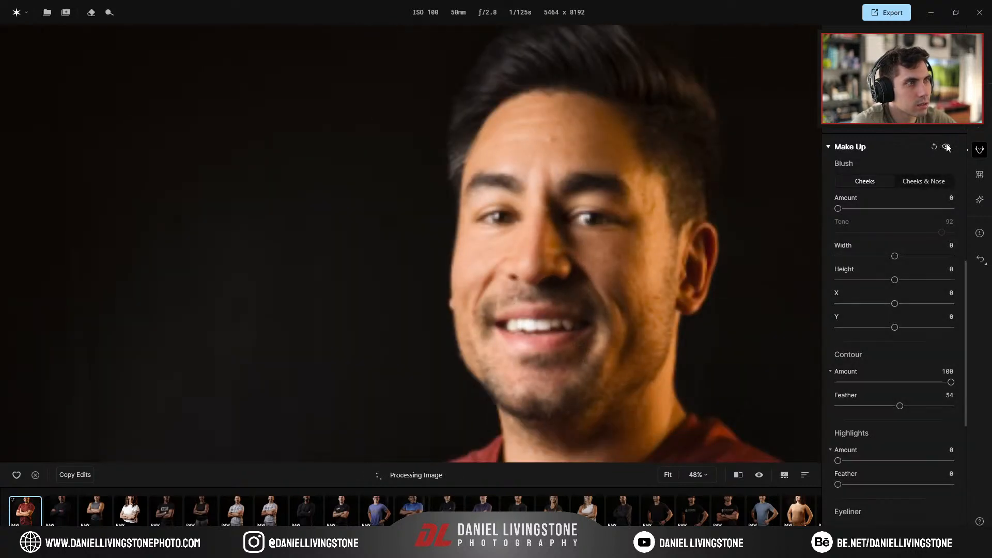
{"action": "scroll", "coordinate": [683, 274], "scroll_direction": "down", "scroll_amount": 3}
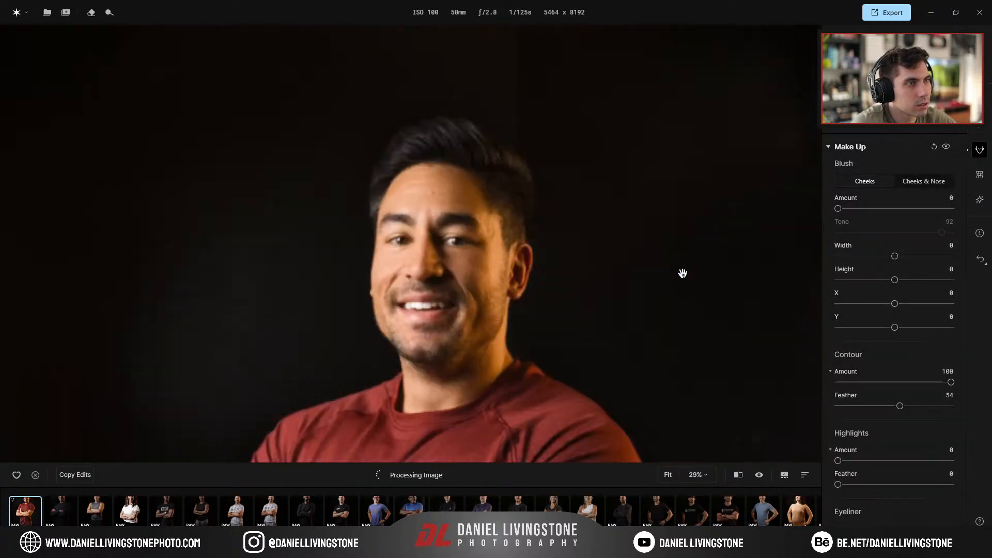
{"action": "left_click", "coordinate": [947, 148]}
{"action": "left_click", "coordinate": [948, 148]}
{"action": "left_click", "coordinate": [947, 147]}
{"action": "left_click", "coordinate": [947, 148]}
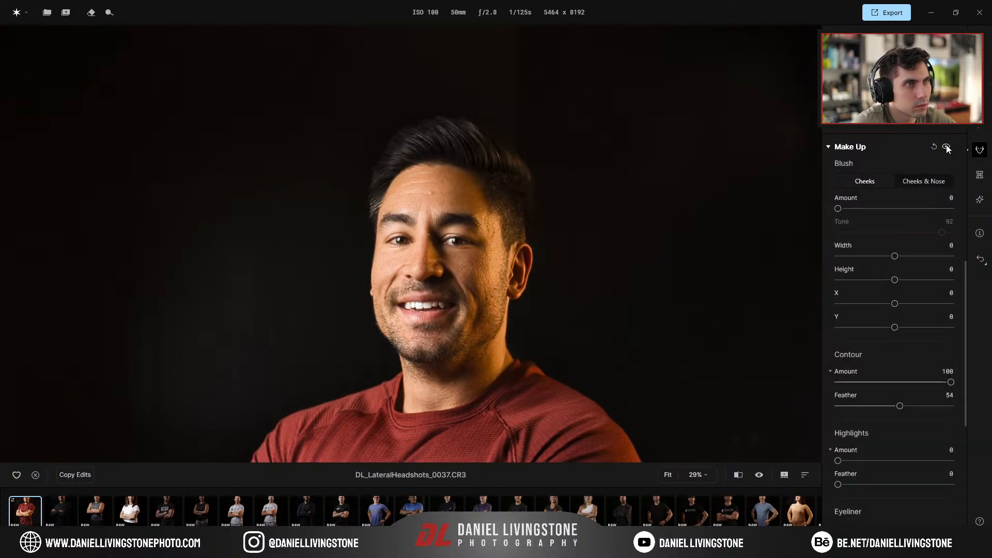
{"action": "left_click", "coordinate": [933, 147]}
Try the Make Up Highlights Amount at 54, compare it off and on, and reset Make Up
{"action": "scroll", "coordinate": [897, 319], "scroll_direction": "down", "scroll_amount": 4}
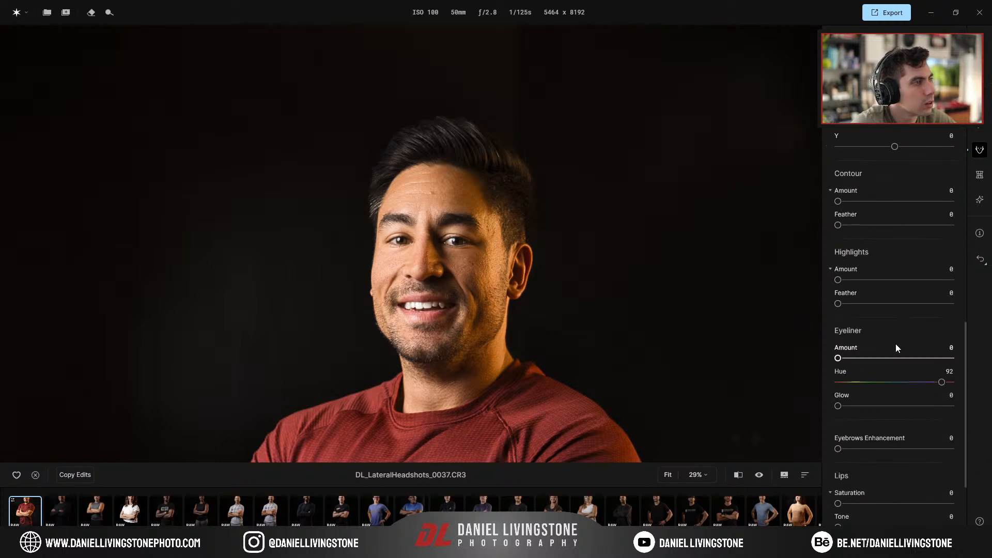
{"action": "left_click_drag", "start_coordinate": [839, 275], "coordinate": [900, 277]}
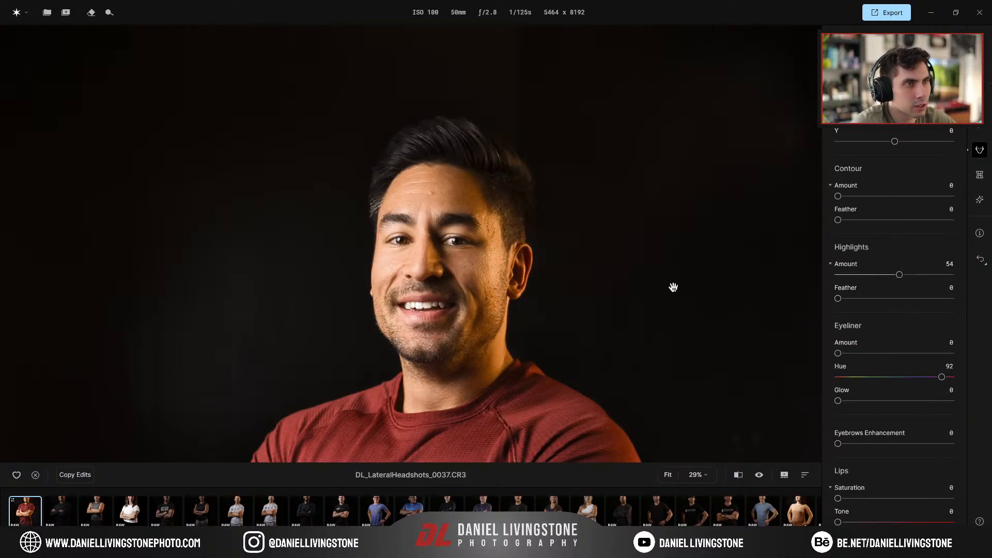
{"action": "scroll", "coordinate": [923, 146], "scroll_direction": "up", "scroll_amount": 2}
{"action": "scroll", "coordinate": [912, 162], "scroll_direction": "up", "scroll_amount": 4}
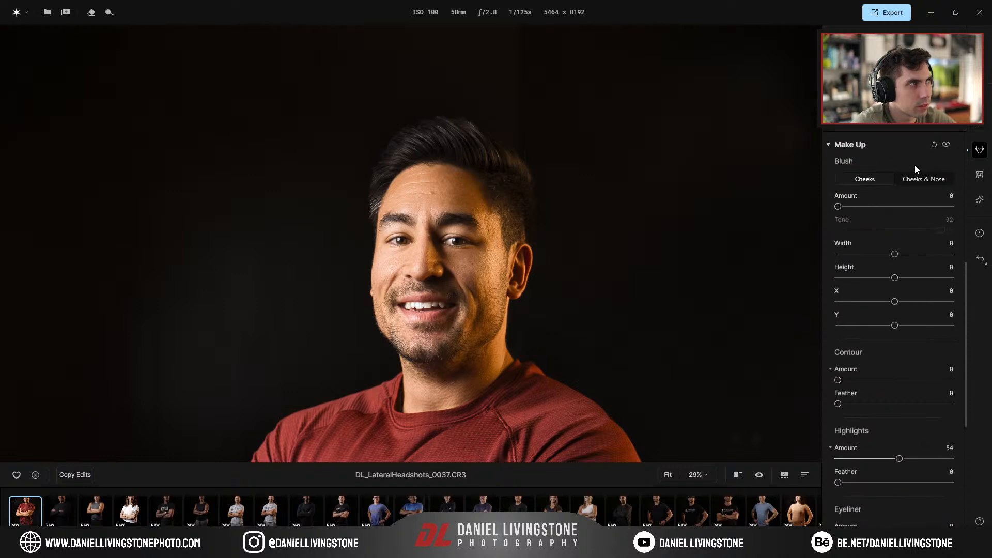
{"action": "left_click", "coordinate": [946, 148]}
{"action": "left_click", "coordinate": [946, 148]}
{"action": "left_click", "coordinate": [946, 149]}
{"action": "left_click", "coordinate": [946, 148]}
{"action": "left_click", "coordinate": [946, 148]}
{"action": "left_click", "coordinate": [946, 148]}
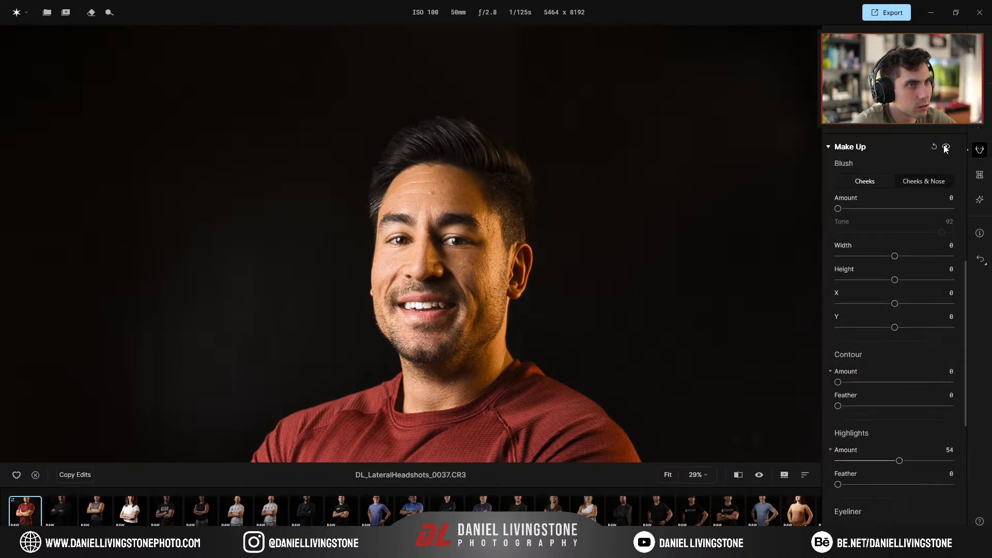
{"action": "left_click", "coordinate": [946, 148]}
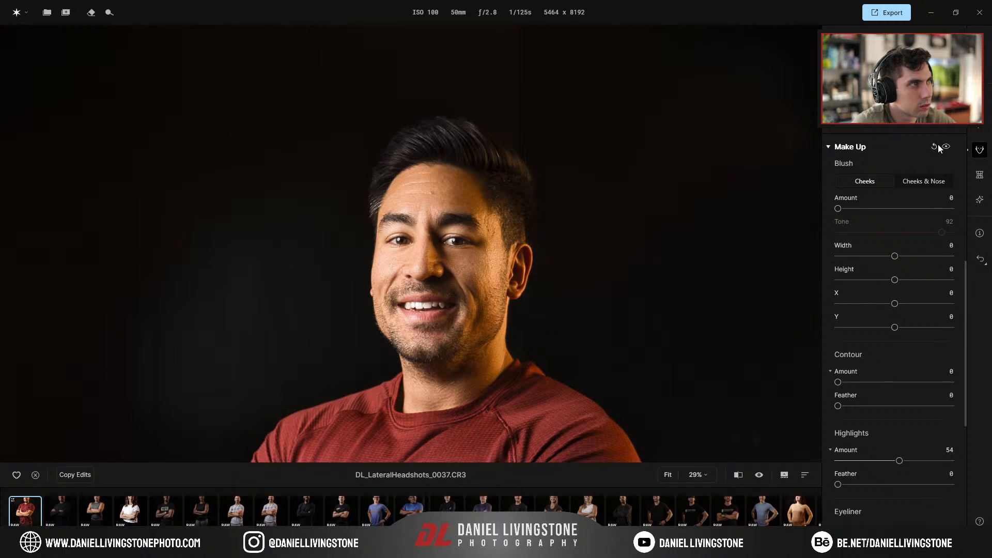
Try the Eyeliner Amount and Eyebrows Enhancement on the portrait, returning both to 0
{"action": "scroll", "coordinate": [928, 296], "scroll_direction": "down", "scroll_amount": 8}
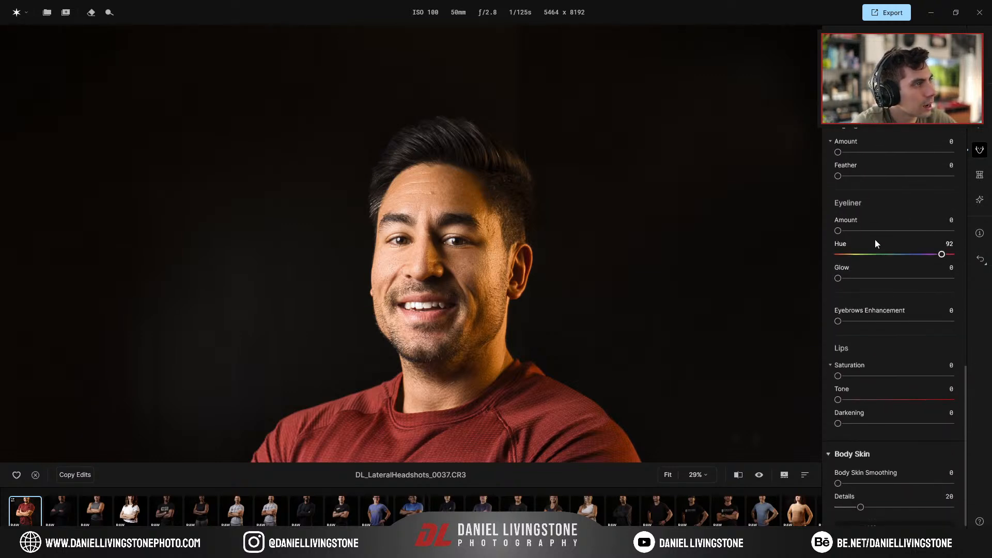
{"action": "left_click_drag", "start_coordinate": [838, 229], "coordinate": [801, 234]}
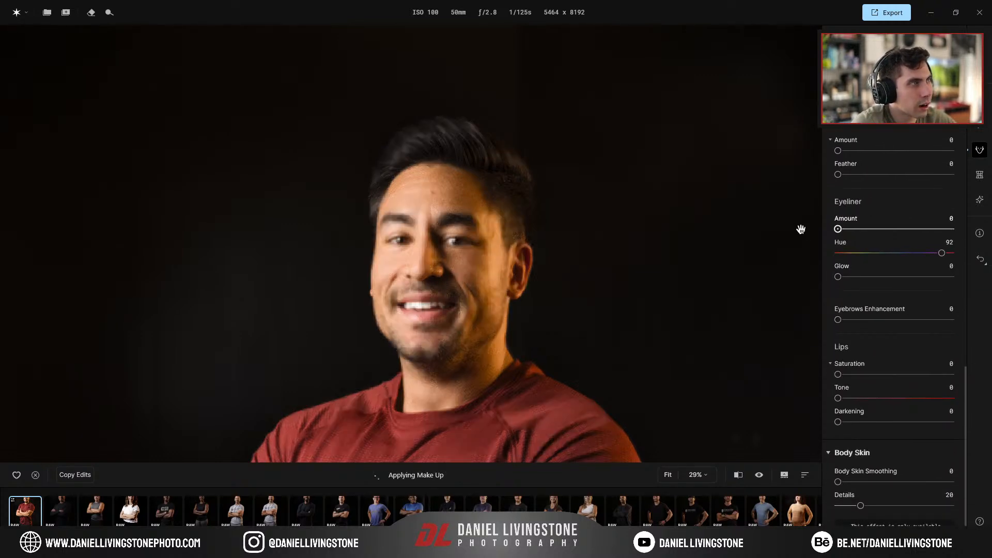
{"action": "scroll", "coordinate": [898, 345], "scroll_direction": "down", "scroll_amount": 1}
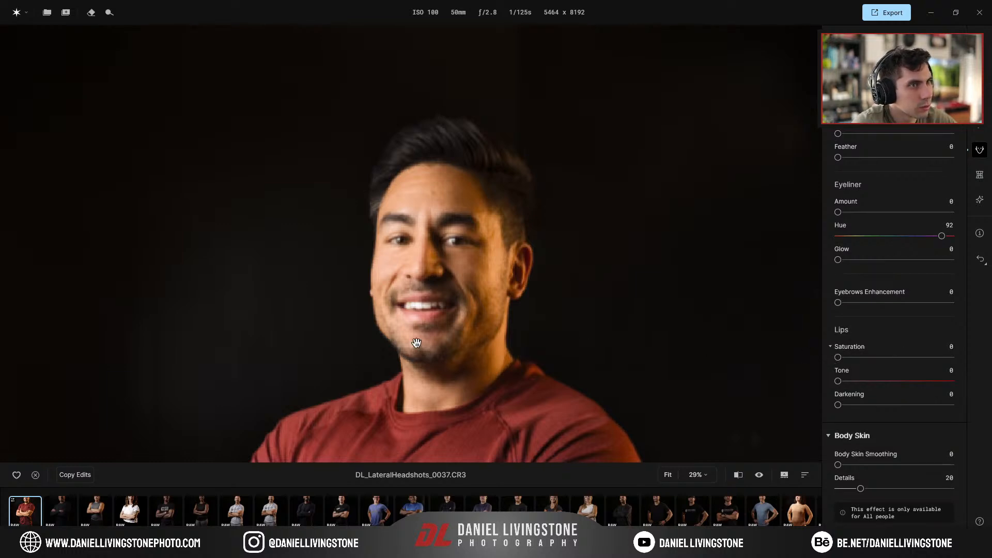
{"action": "scroll", "coordinate": [416, 342], "scroll_direction": "up", "scroll_amount": 2}
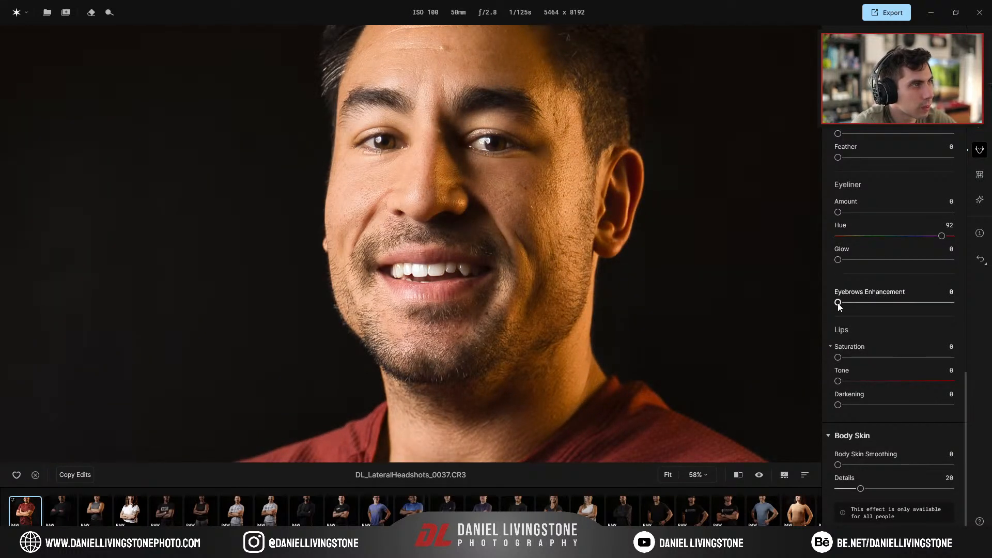
{"action": "mouse_move", "coordinate": [837, 303]}
{"action": "left_mouse_down"}
{"action": "mouse_move", "coordinate": [913, 312]}
{"action": "mouse_move", "coordinate": [714, 288]}
{"action": "mouse_move", "coordinate": [954, 304]}
{"action": "mouse_move", "coordinate": [834, 309]}
{"action": "left_mouse_up"}
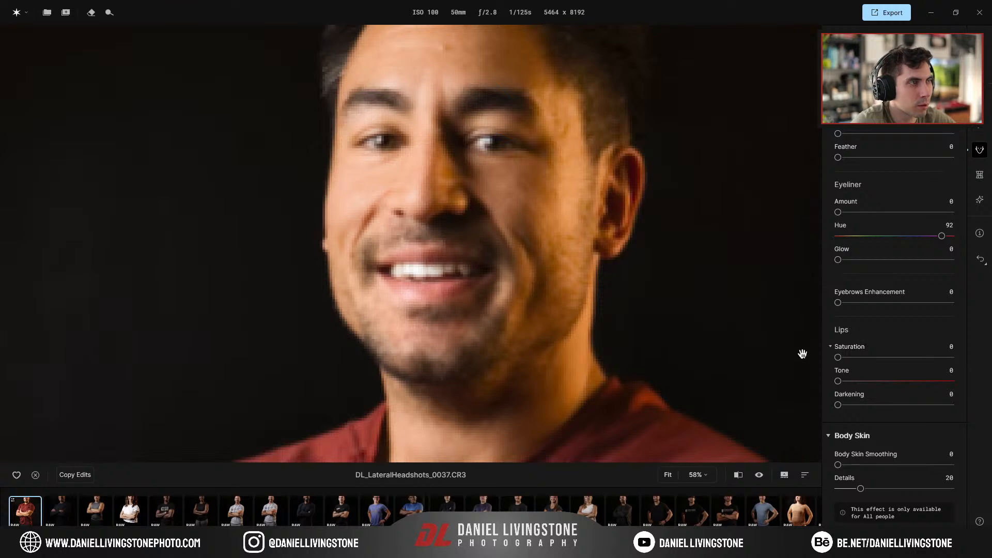
Try Lips Saturation at 48 along with the Lips Tone and Darkening, returning all three to 0
{"action": "scroll", "coordinate": [617, 335], "scroll_direction": "up", "scroll_amount": 1}
{"action": "scroll", "coordinate": [617, 335], "scroll_direction": "down", "scroll_amount": 1}
{"action": "left_click_drag", "start_coordinate": [869, 357], "coordinate": [893, 359]}
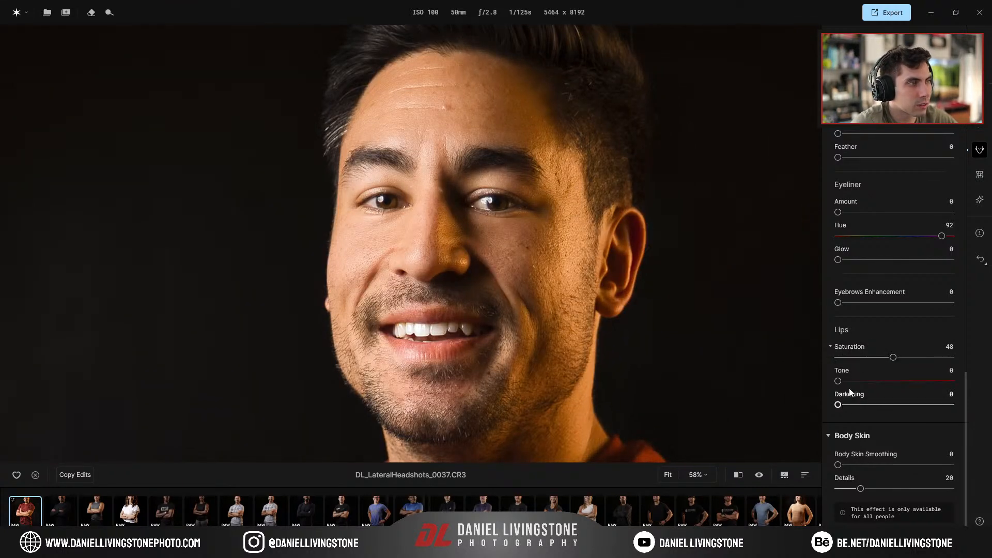
{"action": "left_click_drag", "start_coordinate": [839, 381], "coordinate": [952, 382]}
{"action": "double_click", "coordinate": [951, 381]}
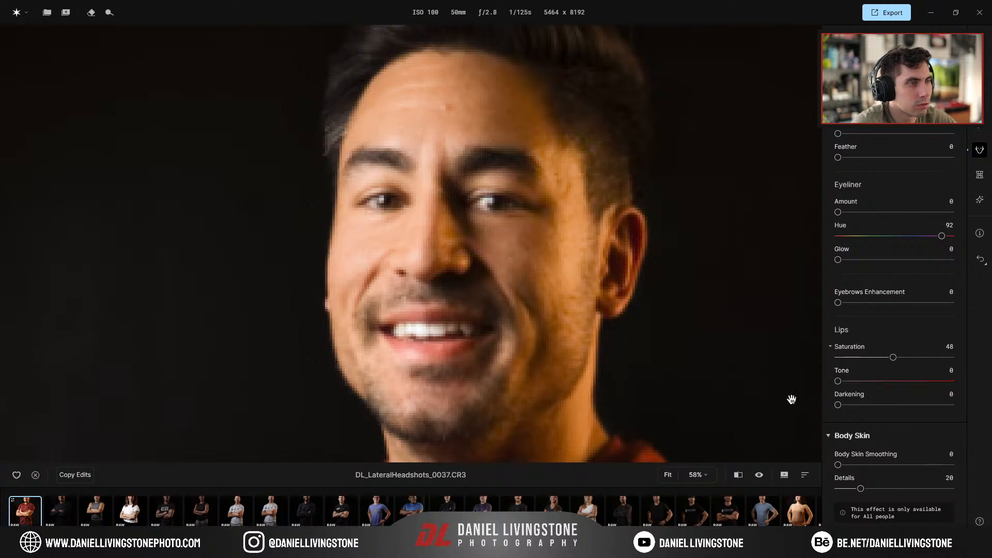
{"action": "left_click_drag", "start_coordinate": [842, 405], "coordinate": [752, 405]}
{"action": "double_click", "coordinate": [893, 357]}
Frame the crossed arms up close and collapse the extra controls under Lips Saturation, Contour Amount and Highlights Amount
{"action": "scroll", "coordinate": [594, 366], "scroll_direction": "down", "scroll_amount": 6}
{"action": "left_click_drag", "start_coordinate": [599, 292], "coordinate": [576, 217]}
{"action": "scroll", "coordinate": [512, 283], "scroll_direction": "up", "scroll_amount": 3}
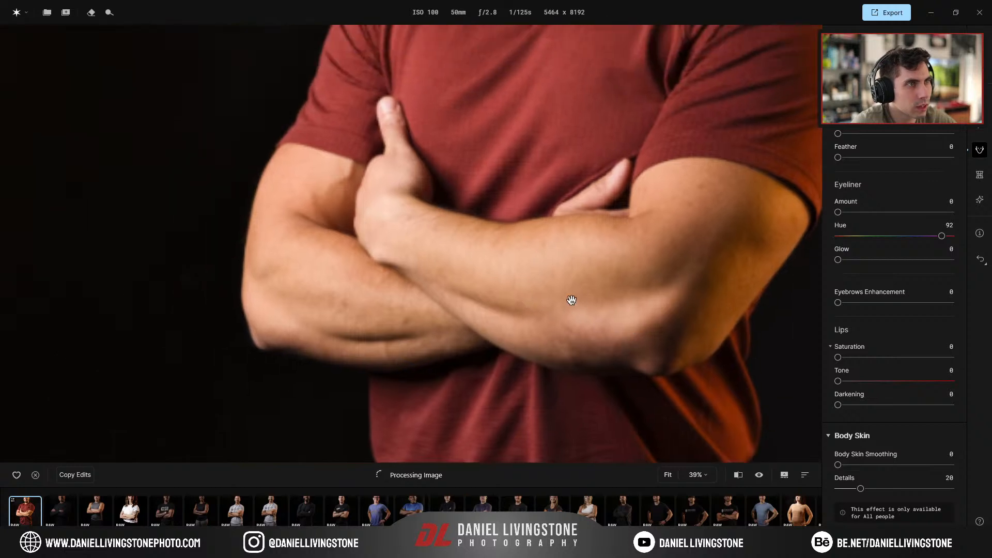
{"action": "scroll", "coordinate": [574, 296], "scroll_direction": "up", "scroll_amount": 2}
{"action": "left_click_drag", "start_coordinate": [576, 294], "coordinate": [525, 288]}
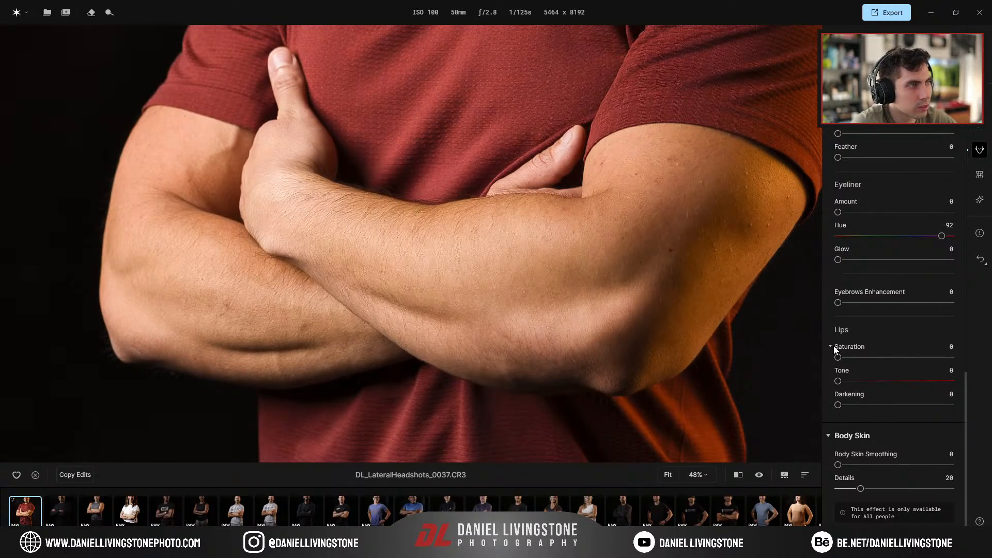
{"action": "left_click", "coordinate": [833, 347]}
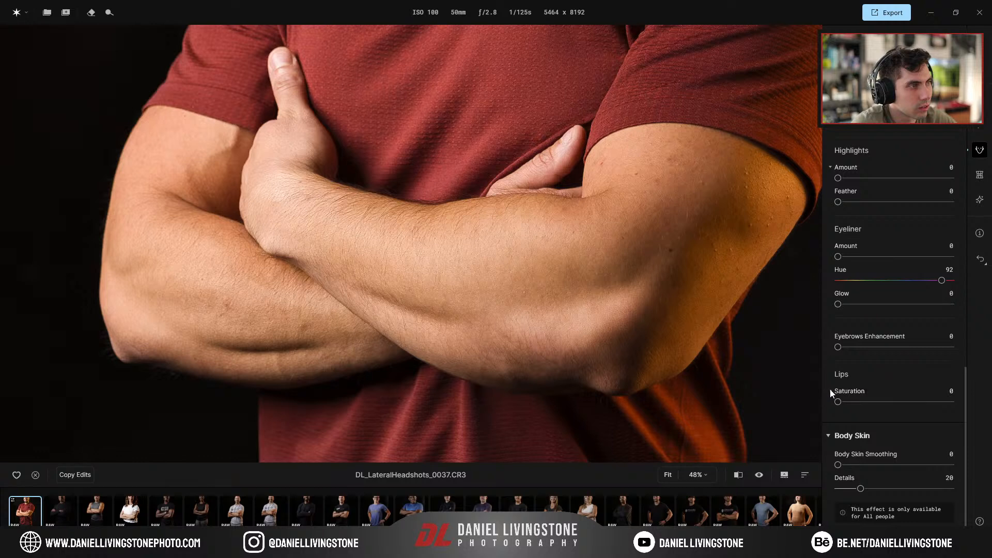
{"action": "left_click", "coordinate": [830, 168]}
{"action": "scroll", "coordinate": [832, 175], "scroll_direction": "up", "scroll_amount": 5}
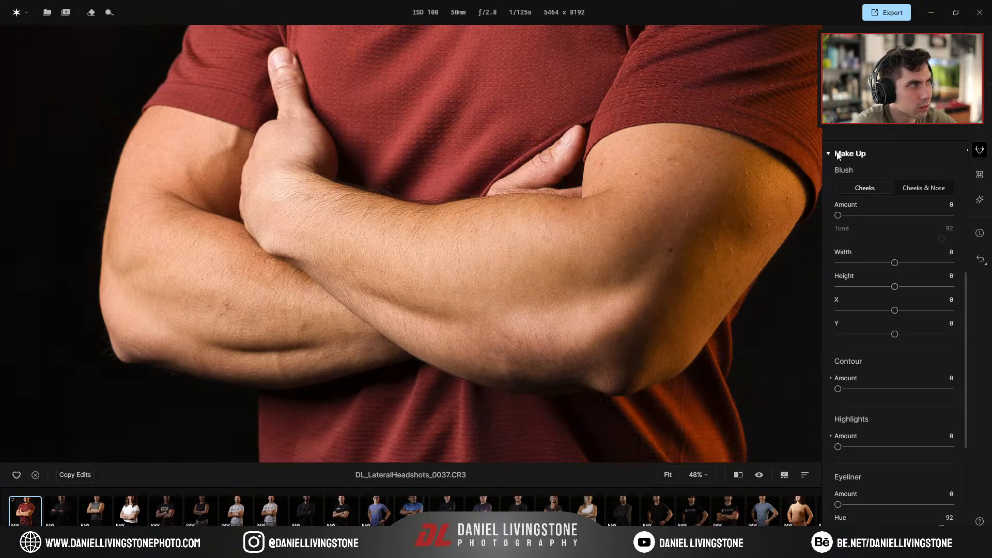
Collapse the Make Up, Mouth, Eyes, Face Skin and Skin Blemish sections, keeping only Body Skin expanded
{"action": "left_click", "coordinate": [839, 155]}
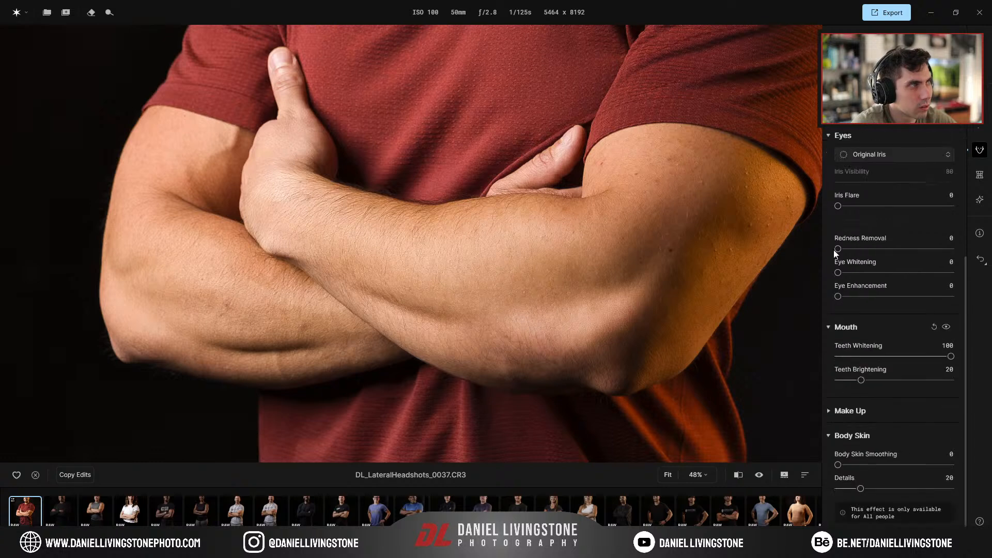
{"action": "left_click", "coordinate": [829, 327]}
{"action": "left_click", "coordinate": [829, 195]}
{"action": "left_click", "coordinate": [829, 144]}
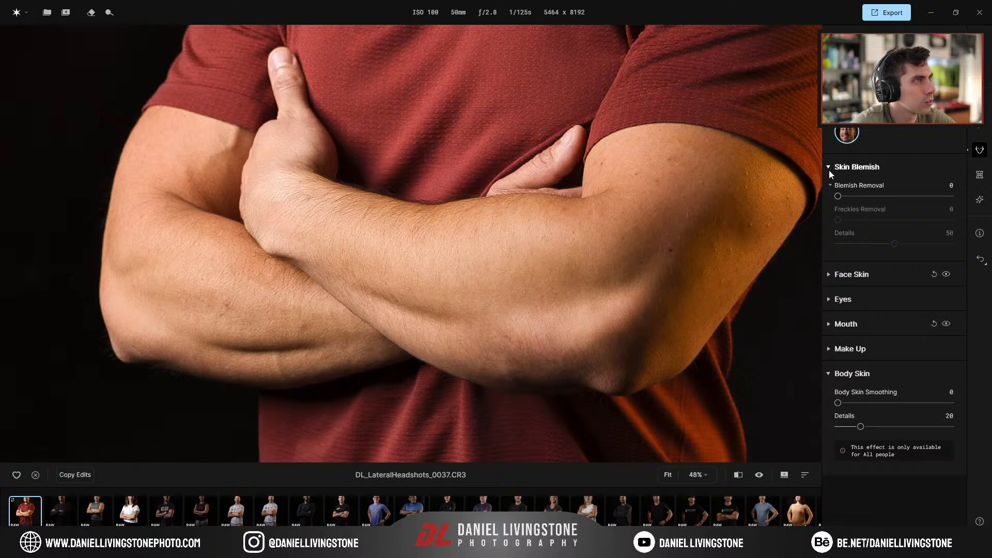
{"action": "left_click", "coordinate": [830, 167]}
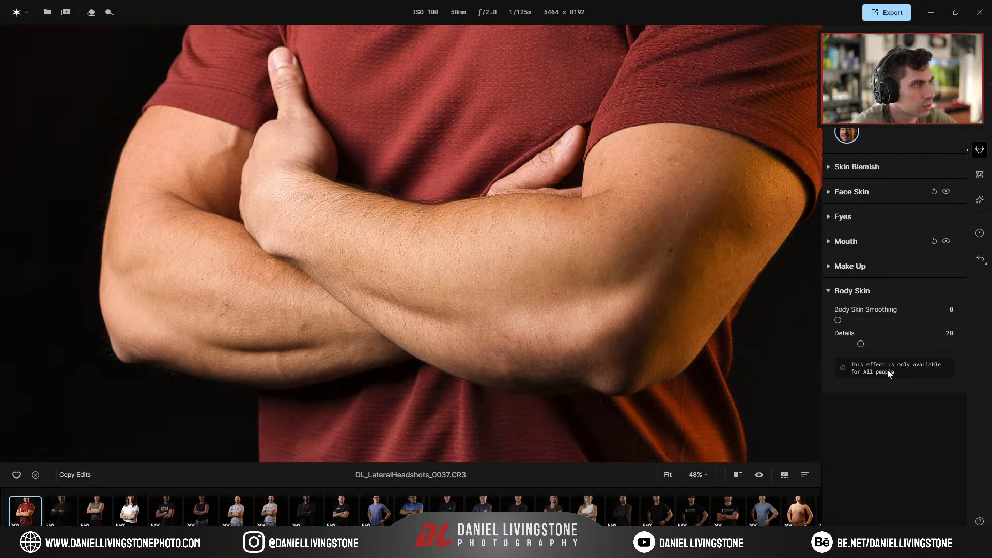
Set the Body Skin Smoothing to 100 and view its effect on the crossed arms
{"action": "left_click_drag", "start_coordinate": [838, 321], "coordinate": [846, 320]}
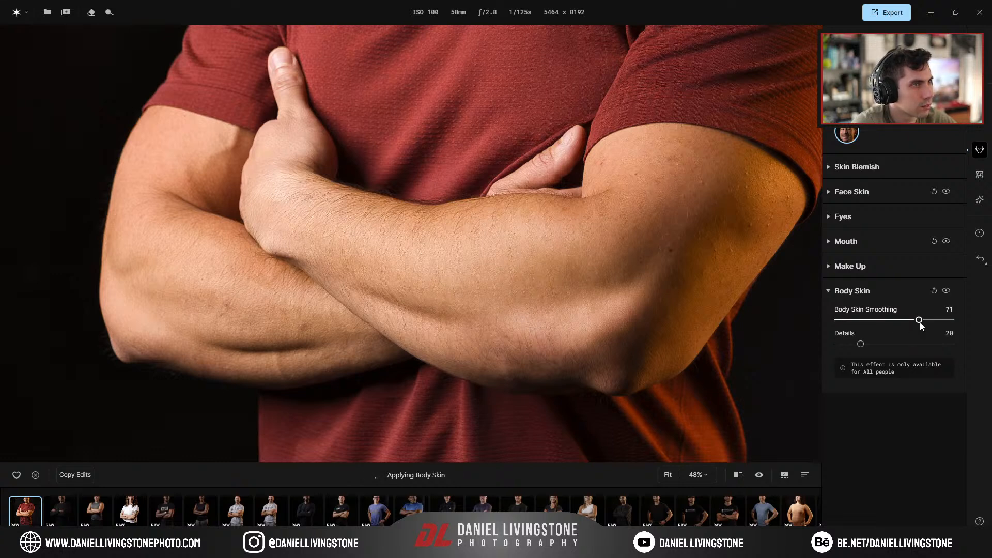
{"action": "left_click_drag", "start_coordinate": [894, 321], "coordinate": [873, 323]}
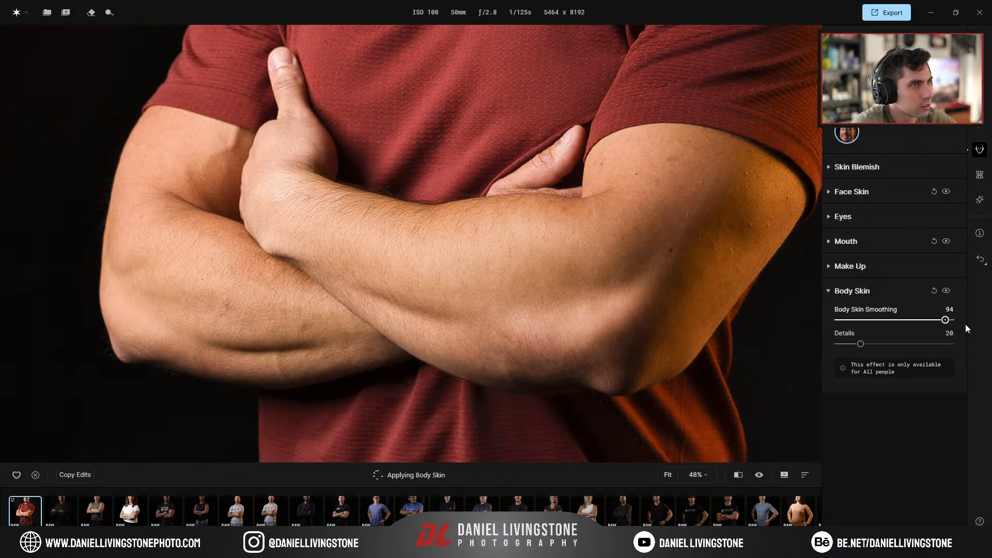
{"action": "scroll", "coordinate": [636, 296], "scroll_direction": "down", "scroll_amount": 2}
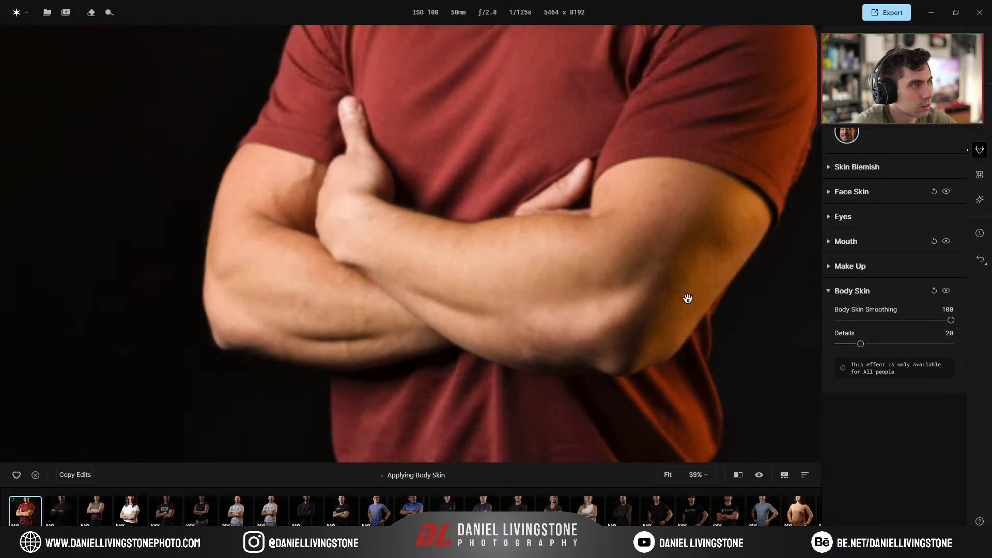
Try Body Skin Details at 50, compare the arms with the effect off and on, and lower Details to 13
{"action": "left_click_drag", "start_coordinate": [889, 345], "coordinate": [895, 344]}
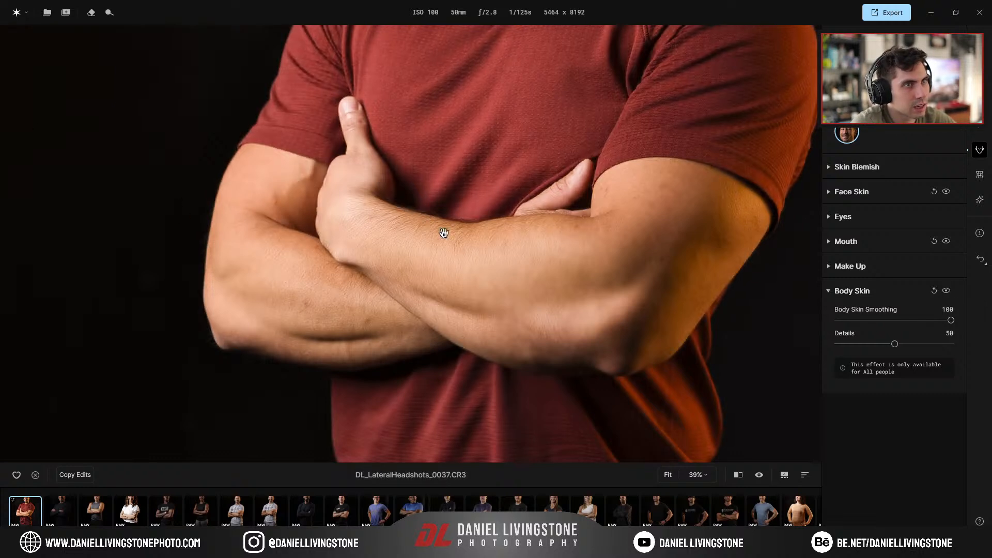
{"action": "left_click", "coordinate": [948, 292]}
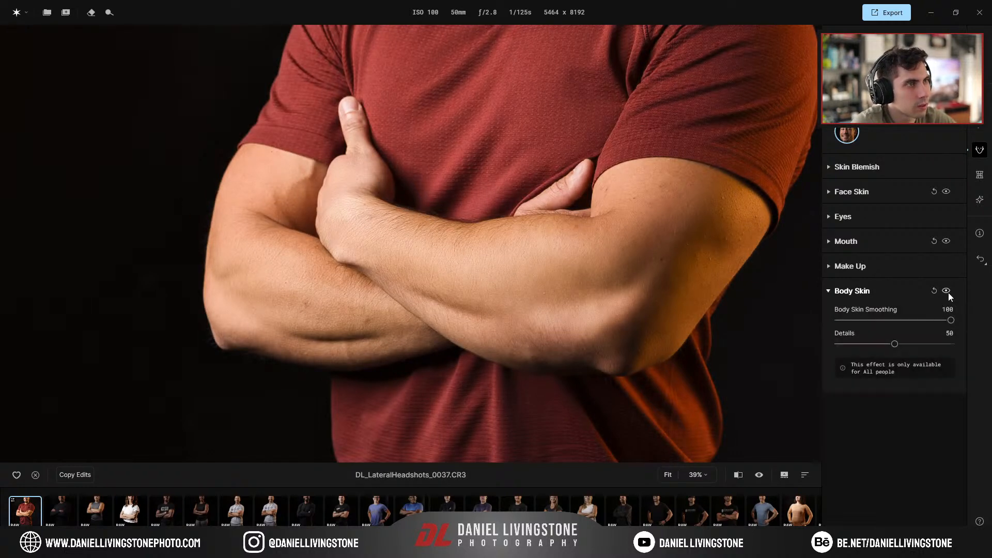
{"action": "left_click", "coordinate": [947, 292]}
{"action": "left_click", "coordinate": [947, 293]}
{"action": "left_click", "coordinate": [948, 292]}
{"action": "left_click", "coordinate": [947, 291]}
{"action": "left_click", "coordinate": [947, 292]}
{"action": "left_click", "coordinate": [947, 292]}
{"action": "left_click", "coordinate": [946, 292]}
{"action": "left_click", "coordinate": [947, 292]}
{"action": "left_click", "coordinate": [947, 291]}
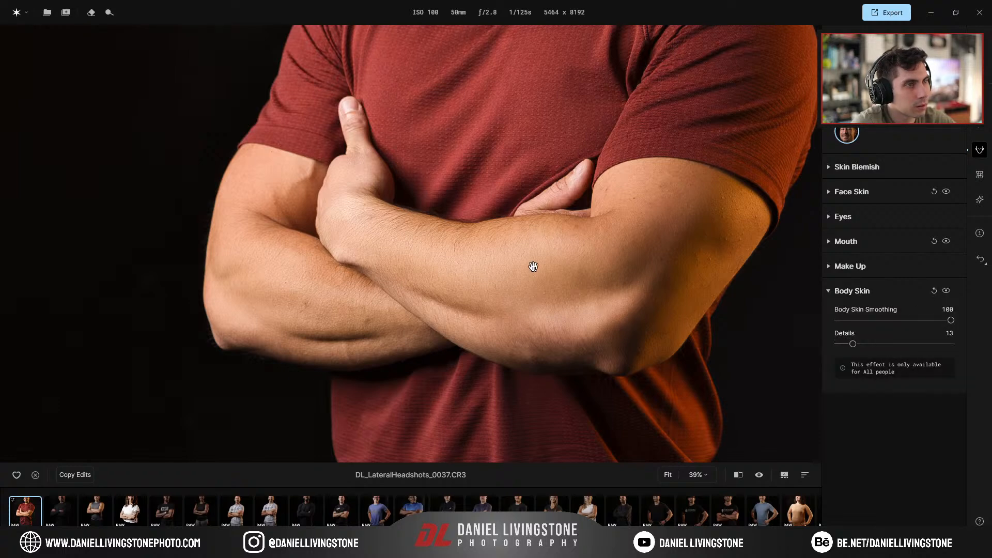
Compare the crossed forearms up close with the Body Skin effect off and on
{"action": "scroll", "coordinate": [532, 266], "scroll_direction": "up", "scroll_amount": 3}
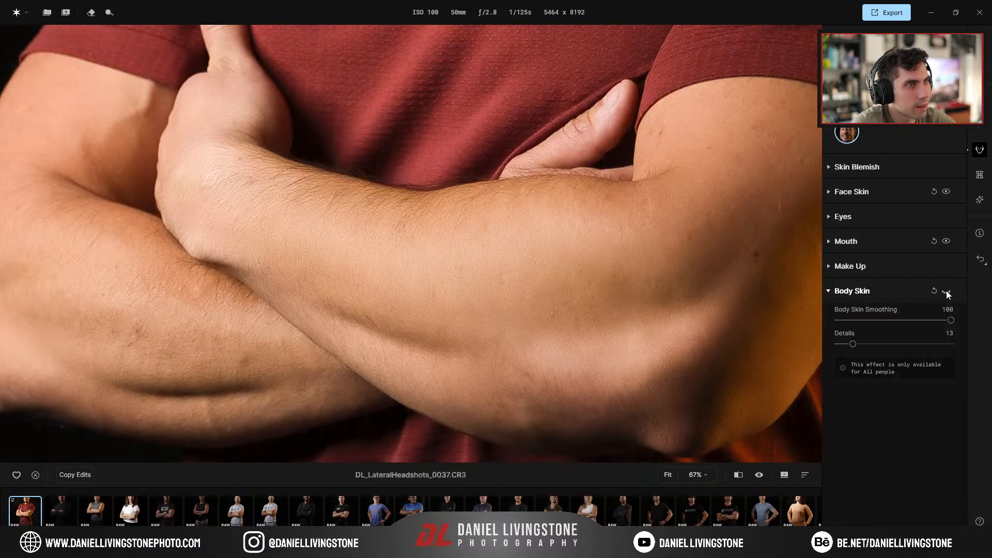
{"action": "left_click", "coordinate": [946, 291]}
{"action": "left_click", "coordinate": [947, 292]}
{"action": "left_click", "coordinate": [947, 291]}
{"action": "left_click", "coordinate": [946, 292]}
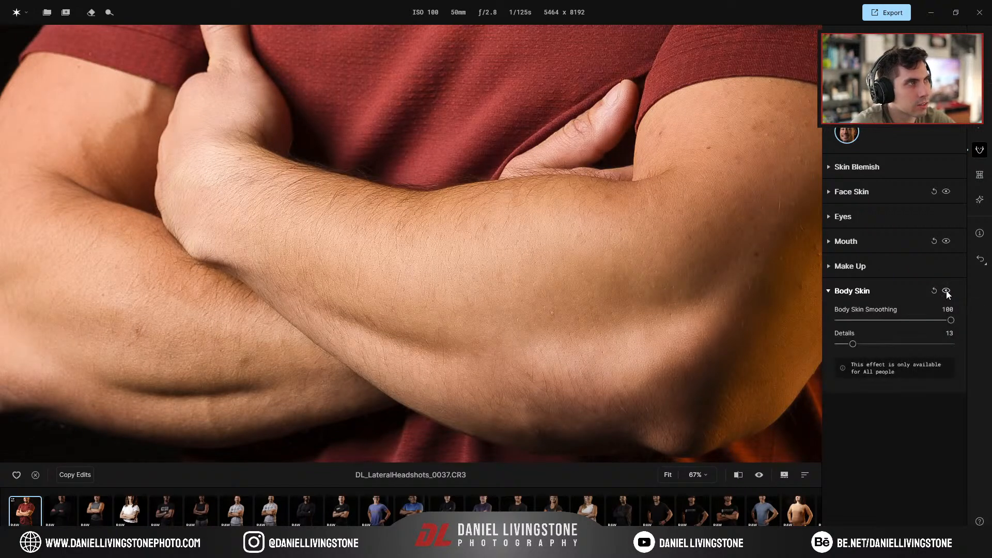
Examine the skin texture of the upper arm and elbow with the Body Skin effect off and on
{"action": "left_click_drag", "start_coordinate": [635, 199], "coordinate": [410, 242]}
{"action": "scroll", "coordinate": [410, 243], "scroll_direction": "up", "scroll_amount": 2}
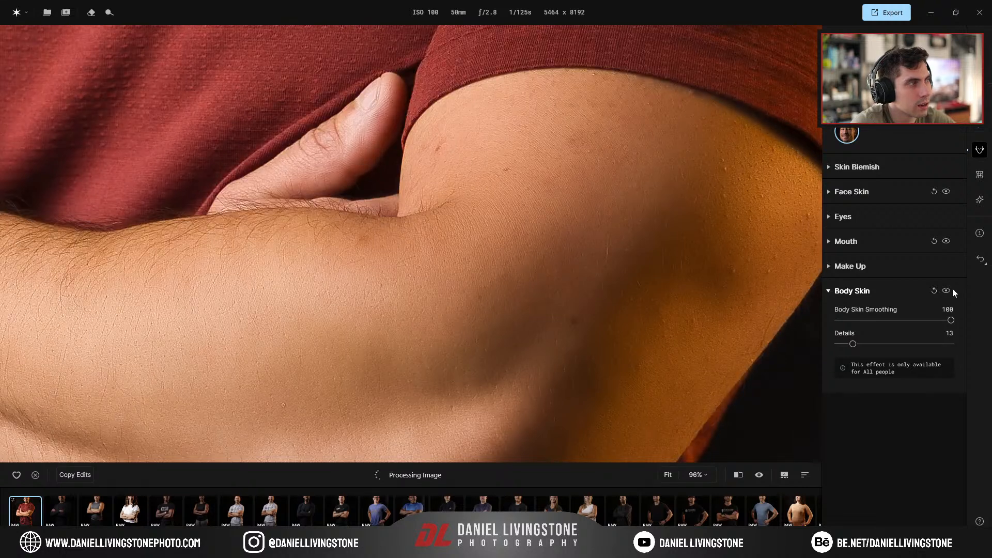
{"action": "left_click", "coordinate": [948, 292]}
{"action": "left_click", "coordinate": [949, 291]}
{"action": "left_click", "coordinate": [949, 292]}
{"action": "left_click", "coordinate": [949, 292]}
{"action": "left_click", "coordinate": [949, 291]}
{"action": "left_click", "coordinate": [948, 292]}
{"action": "left_click", "coordinate": [949, 292]}
{"action": "left_click", "coordinate": [948, 292]}
{"action": "left_click", "coordinate": [949, 292]}
{"action": "left_click", "coordinate": [949, 291]}
Set Body Skin Smoothing to 25 and Details to 92, comparing the upper arm with and without the effect
{"action": "left_click_drag", "start_coordinate": [941, 321], "coordinate": [943, 344]}
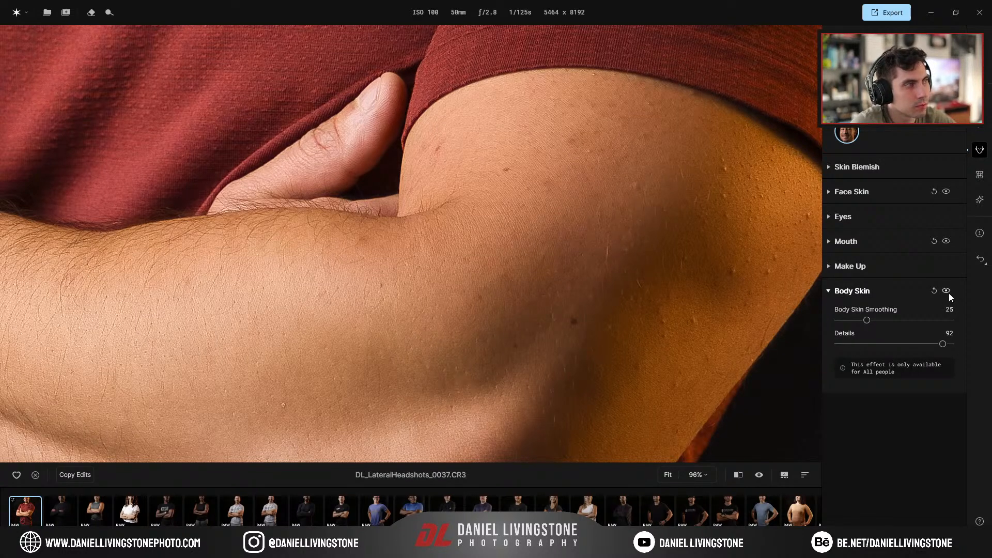
{"action": "left_click", "coordinate": [948, 292]}
{"action": "left_click", "coordinate": [947, 291]}
{"action": "left_click", "coordinate": [945, 291]}
{"action": "left_click", "coordinate": [945, 290]}
Set Body Skin Details to 63 and compare both arms with the effect off and on
{"action": "left_click_drag", "start_coordinate": [910, 346], "coordinate": [909, 346]}
{"action": "left_click", "coordinate": [946, 290]}
{"action": "left_click", "coordinate": [946, 290]}
{"action": "left_click", "coordinate": [946, 291]}
{"action": "left_click", "coordinate": [946, 291]}
{"action": "left_click", "coordinate": [946, 291]}
{"action": "left_click", "coordinate": [946, 291]}
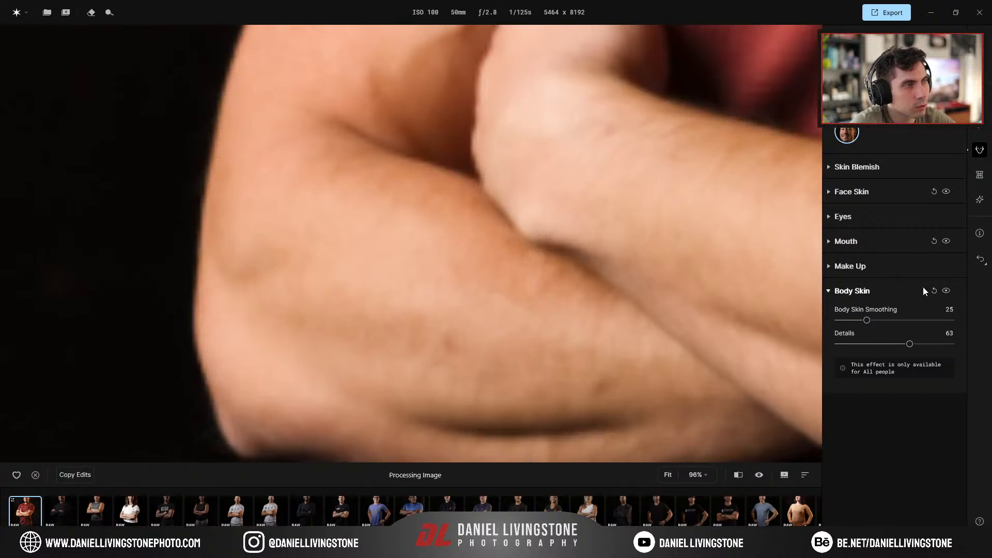
{"action": "left_click", "coordinate": [946, 291]}
{"action": "left_click", "coordinate": [946, 291]}
{"action": "left_click", "coordinate": [946, 291]}
{"action": "left_click", "coordinate": [947, 291]}
{"action": "left_click", "coordinate": [947, 291]}
{"action": "left_click", "coordinate": [947, 291]}
Return Body Skin Smoothing to 0 and collapse the Body Skin section
{"action": "scroll", "coordinate": [637, 262], "scroll_direction": "down", "scroll_amount": 4}
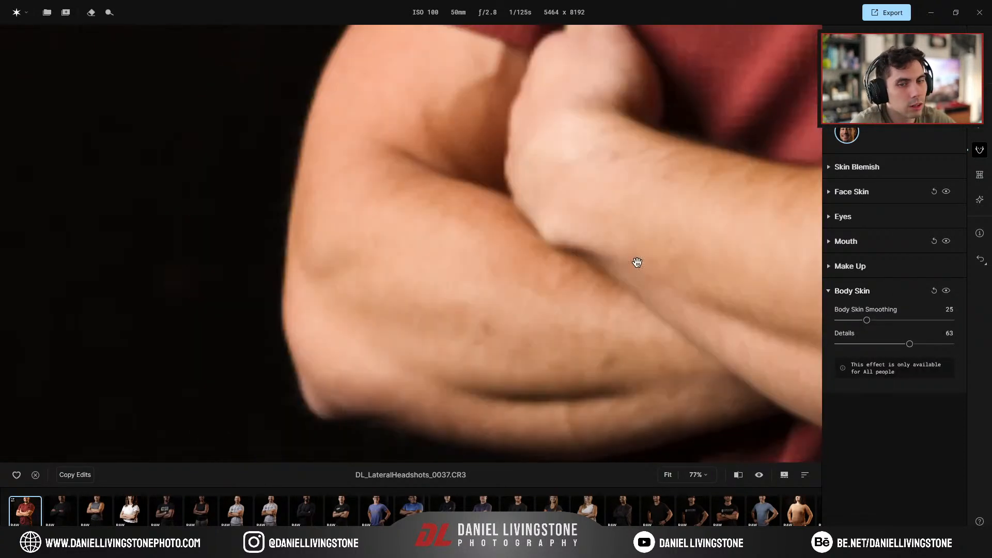
{"action": "scroll", "coordinate": [637, 263], "scroll_direction": "down", "scroll_amount": 6}
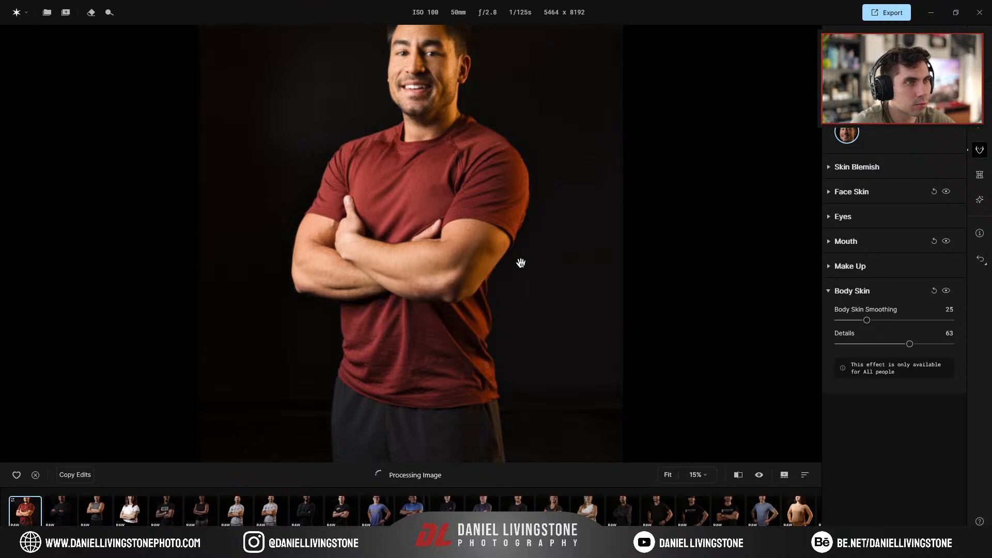
{"action": "scroll", "coordinate": [502, 300], "scroll_direction": "down", "scroll_amount": 1}
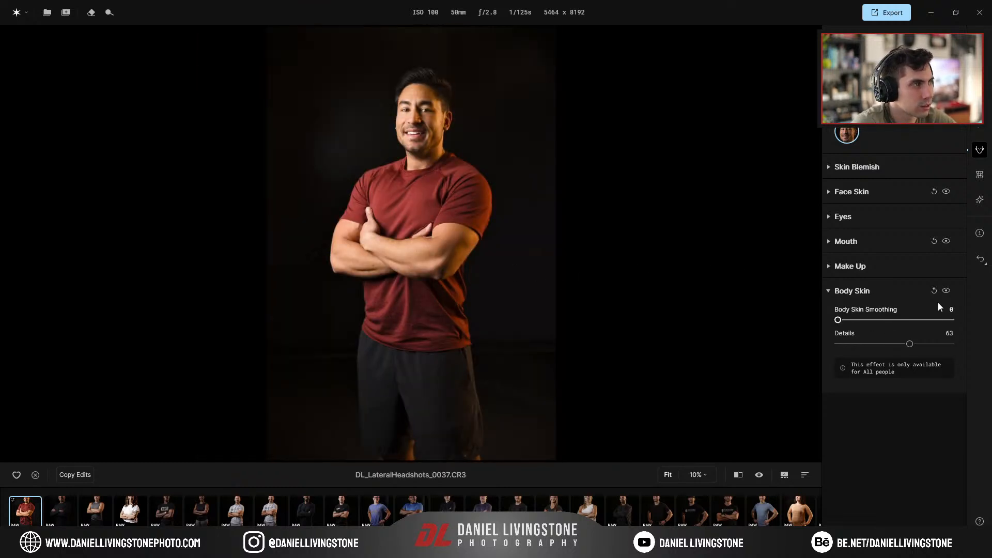
{"action": "left_click", "coordinate": [925, 290]}
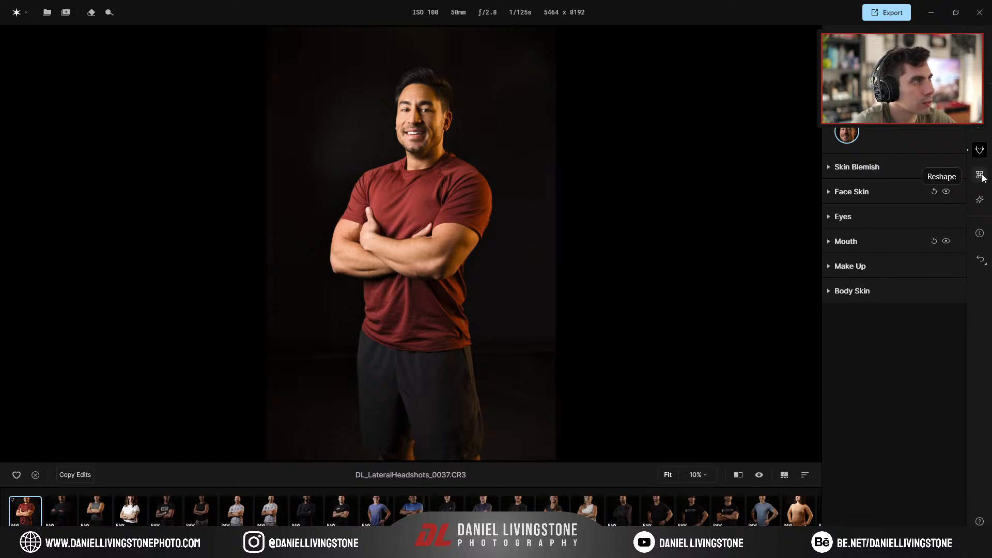
Open the Creative tools, show the light source on the canvas and place it in the dark background beside the head
{"action": "left_click", "coordinate": [980, 201]}
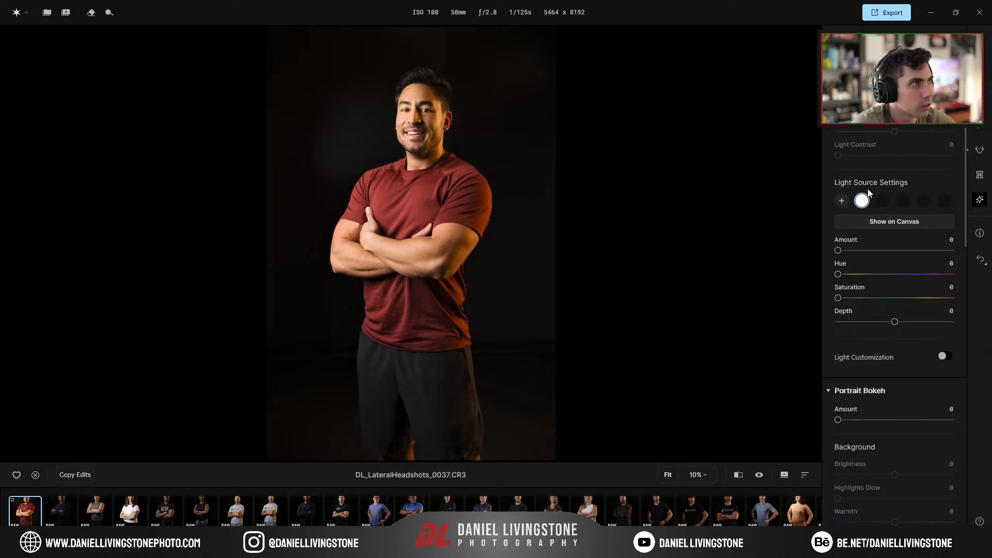
{"action": "left_click", "coordinate": [871, 223]}
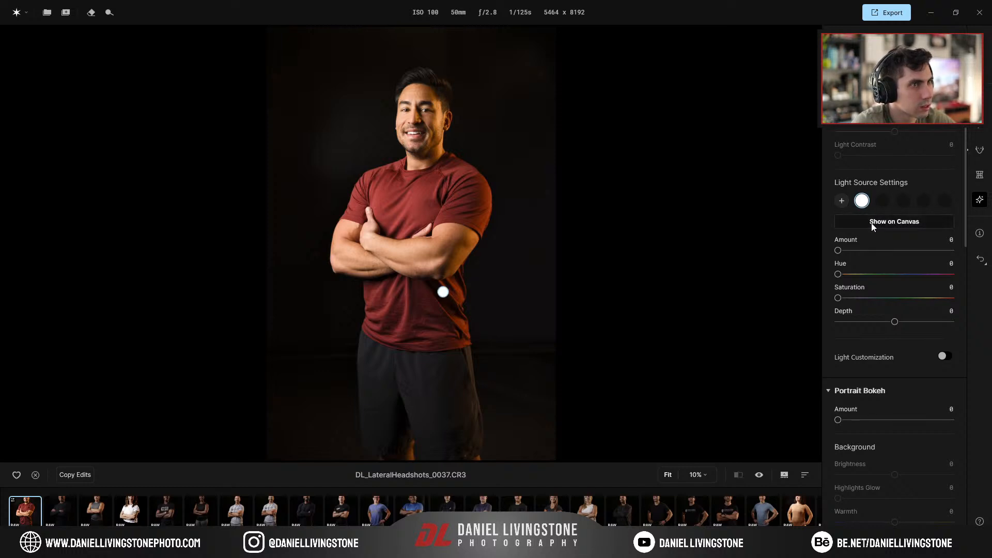
{"action": "left_click_drag", "start_coordinate": [379, 143], "coordinate": [349, 93]}
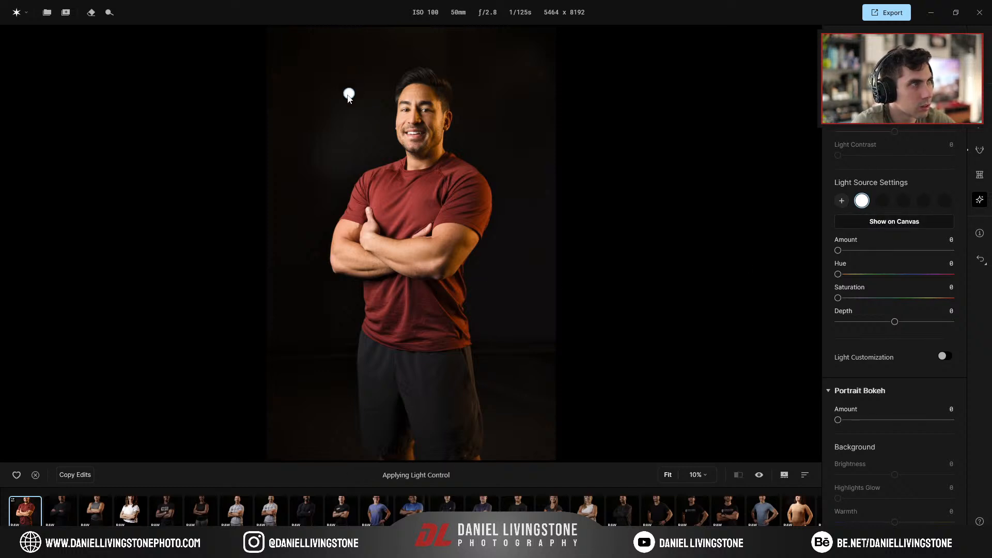
Try the light source at Hue 141 with raised Saturation, returning Saturation to 0 and setting Amount to 20
{"action": "left_click_drag", "start_coordinate": [838, 251], "coordinate": [880, 251]}
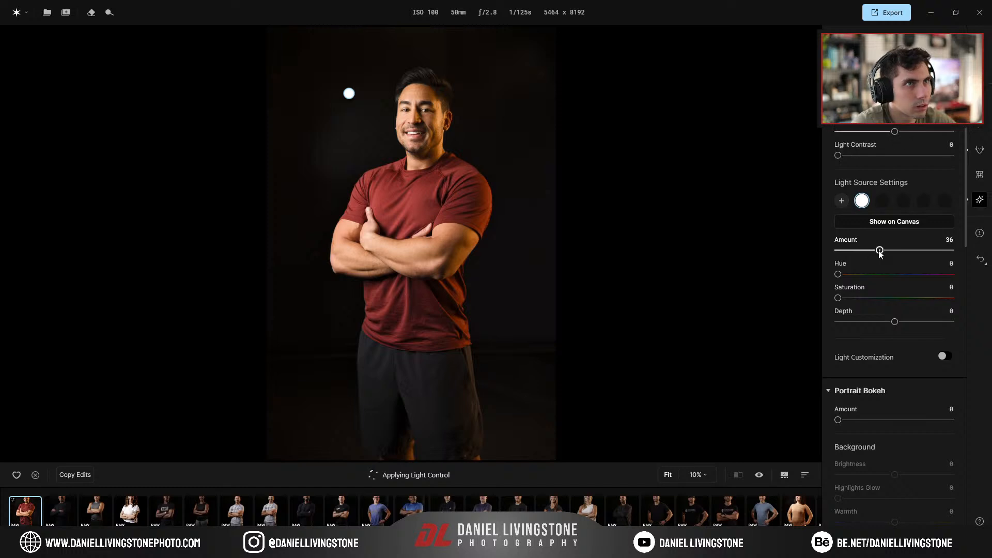
{"action": "left_click_drag", "start_coordinate": [942, 253], "coordinate": [882, 274]}
{"action": "left_click_drag", "start_coordinate": [839, 298], "coordinate": [956, 308]}
{"action": "left_click_drag", "start_coordinate": [912, 252], "coordinate": [860, 251]}
{"action": "scroll", "coordinate": [438, 188], "scroll_direction": "up", "scroll_amount": 2}
{"action": "left_click", "coordinate": [430, 145]}
{"action": "key", "text": "ctrl+z"}
{"action": "left_click_drag", "start_coordinate": [493, 188], "coordinate": [461, 237]}
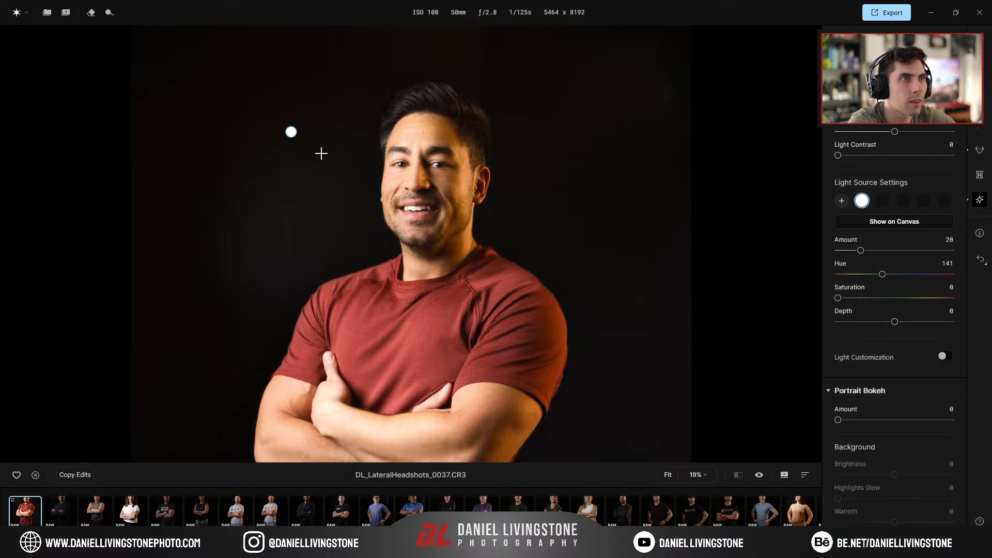
Move the light source across to the opposite background, set its Amount to 29 and reposition it on the shorts
{"action": "left_click_drag", "start_coordinate": [289, 133], "coordinate": [636, 150]}
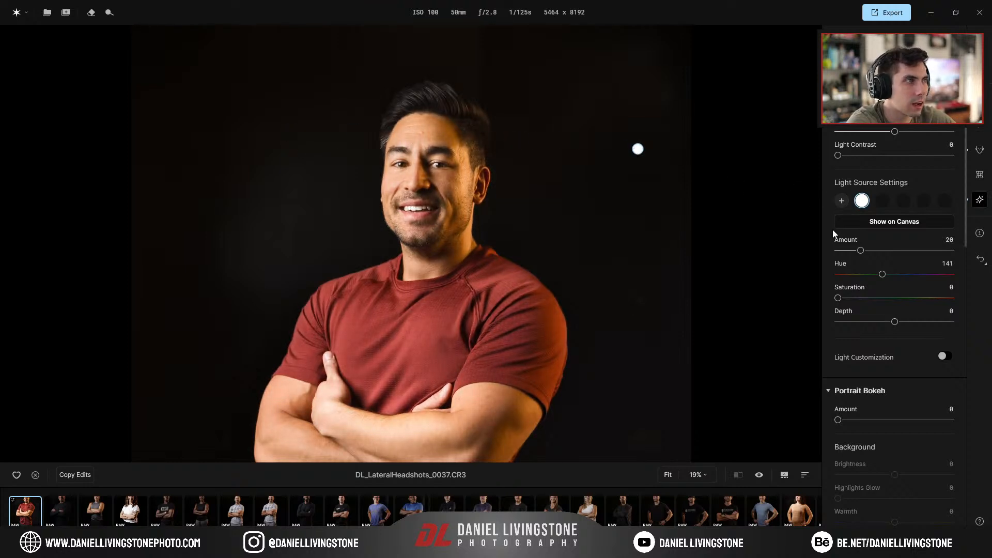
{"action": "mouse_move", "coordinate": [868, 253]}
{"action": "left_mouse_down"}
{"action": "mouse_move", "coordinate": [900, 255]}
{"action": "mouse_move", "coordinate": [873, 256]}
{"action": "left_mouse_up"}
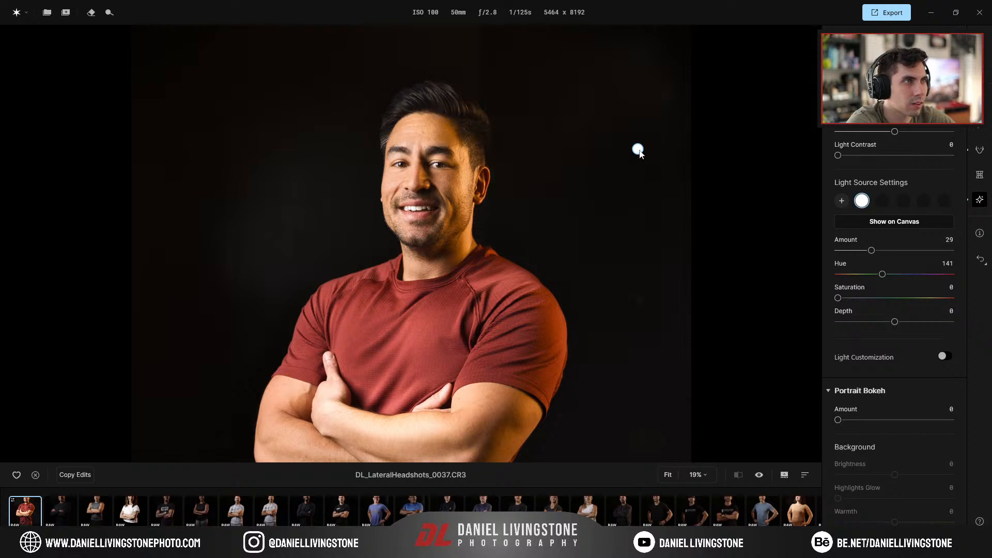
{"action": "left_click_drag", "start_coordinate": [635, 148], "coordinate": [633, 391]}
{"action": "scroll", "coordinate": [542, 323], "scroll_direction": "down", "scroll_amount": 3}
{"action": "left_click_drag", "start_coordinate": [527, 233], "coordinate": [411, 385]}
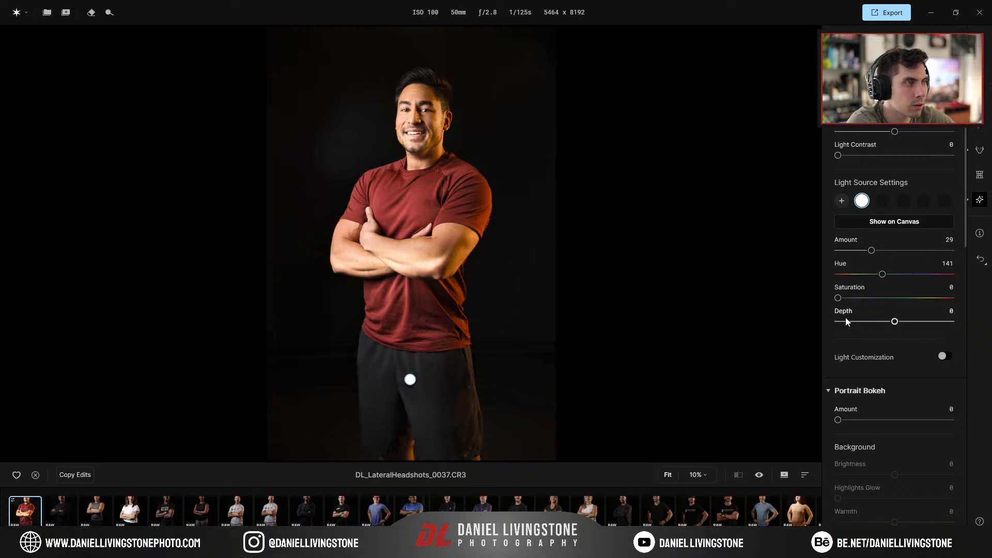
Set the light source to Amount 24, Hue 284, Saturation 42 and Depth -64, and move it to the shirt's hem
{"action": "left_click_drag", "start_coordinate": [879, 251], "coordinate": [863, 251]}
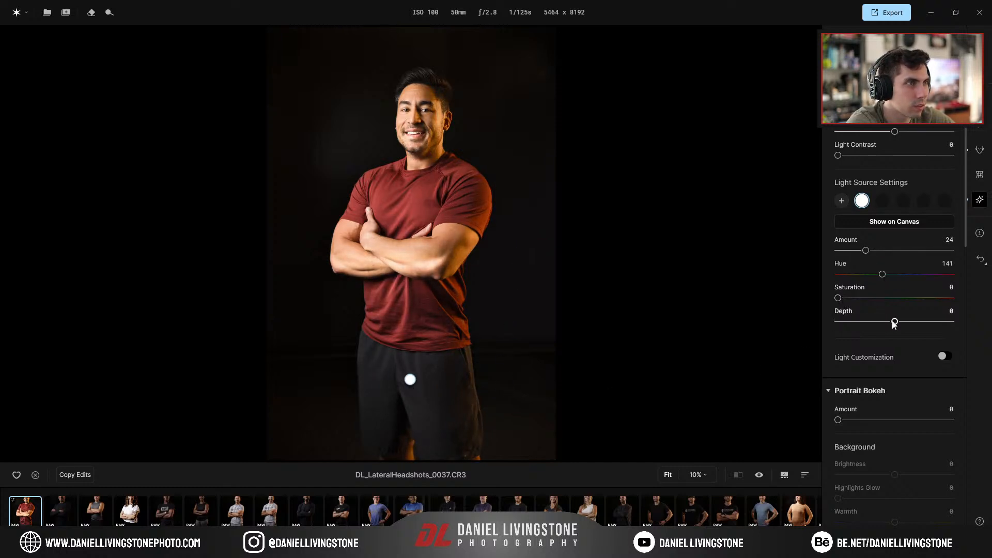
{"action": "left_click_drag", "start_coordinate": [895, 322], "coordinate": [849, 322]}
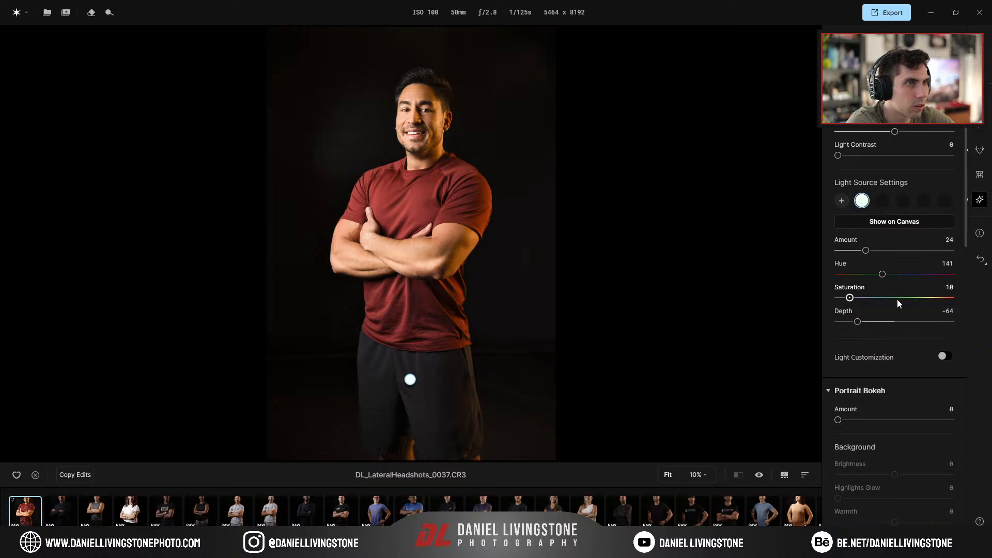
{"action": "left_click_drag", "start_coordinate": [880, 276], "coordinate": [927, 274]}
{"action": "left_click_drag", "start_coordinate": [499, 222], "coordinate": [512, 298]}
{"action": "left_click_drag", "start_coordinate": [418, 345], "coordinate": [379, 333]}
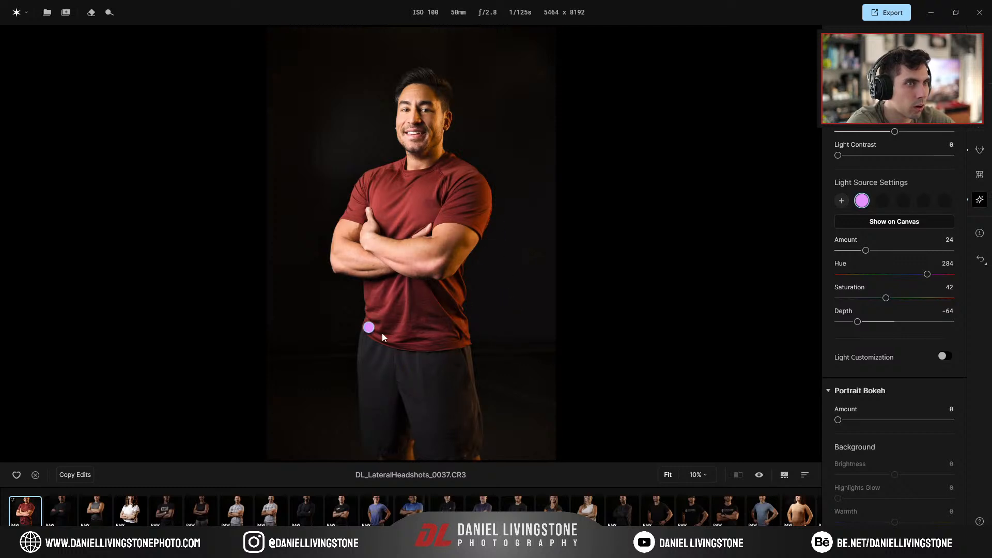
Recolor the light source orange with Hue 14 and Saturation 87, and set its Amount to 42
{"action": "left_click_drag", "start_coordinate": [927, 274], "coordinate": [846, 275]}
{"action": "left_click_drag", "start_coordinate": [886, 305], "coordinate": [937, 298]}
{"action": "left_click_drag", "start_coordinate": [859, 252], "coordinate": [886, 250]}
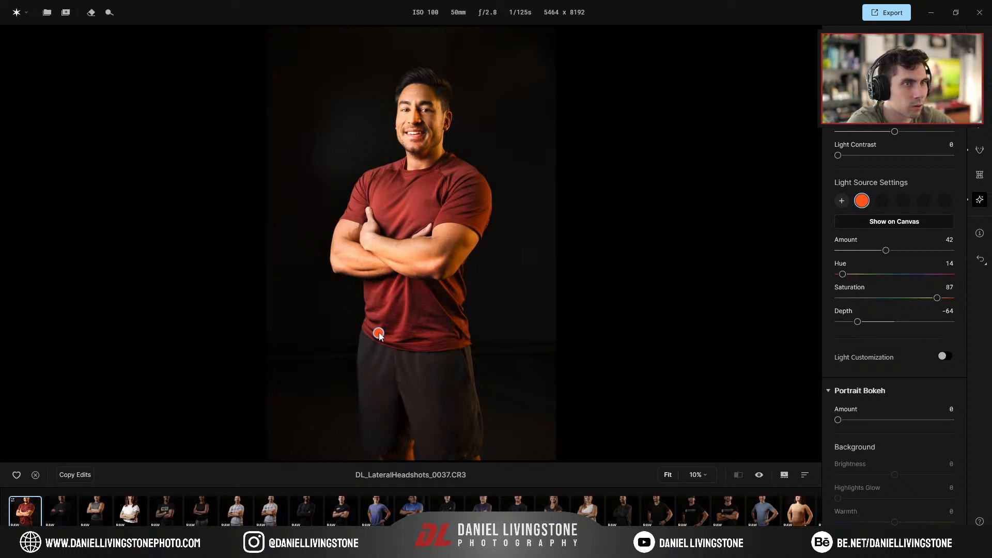
Move the orange light source up into the dark background beside the head
{"action": "left_click_drag", "start_coordinate": [360, 368], "coordinate": [325, 46]}
{"action": "scroll", "coordinate": [326, 106], "scroll_direction": "up", "scroll_amount": 5}
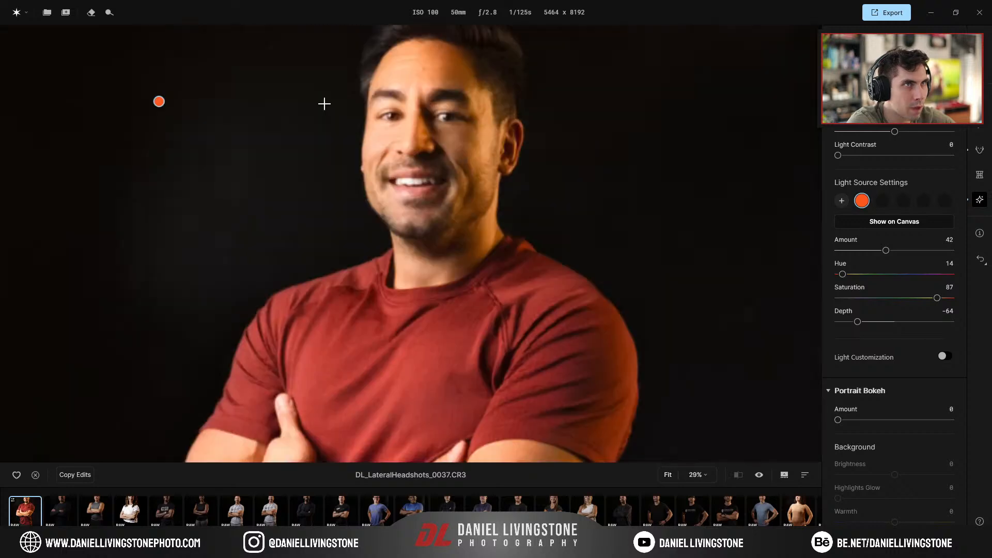
{"action": "scroll", "coordinate": [351, 149], "scroll_direction": "down", "scroll_amount": 1}
{"action": "left_click_drag", "start_coordinate": [162, 115], "coordinate": [190, 93]}
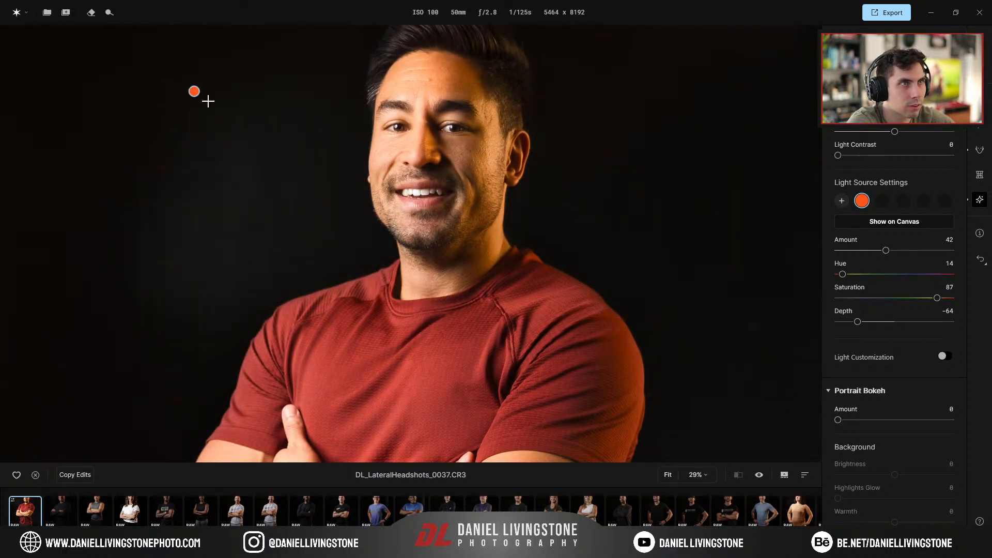
Place the light source close to the face with Depth -73, Amount 38, Hue 29 and Saturation 69
{"action": "left_click_drag", "start_coordinate": [884, 323], "coordinate": [852, 321]}
{"action": "left_click_drag", "start_coordinate": [192, 93], "coordinate": [313, 128]}
{"action": "left_click_drag", "start_coordinate": [886, 250], "coordinate": [903, 251]}
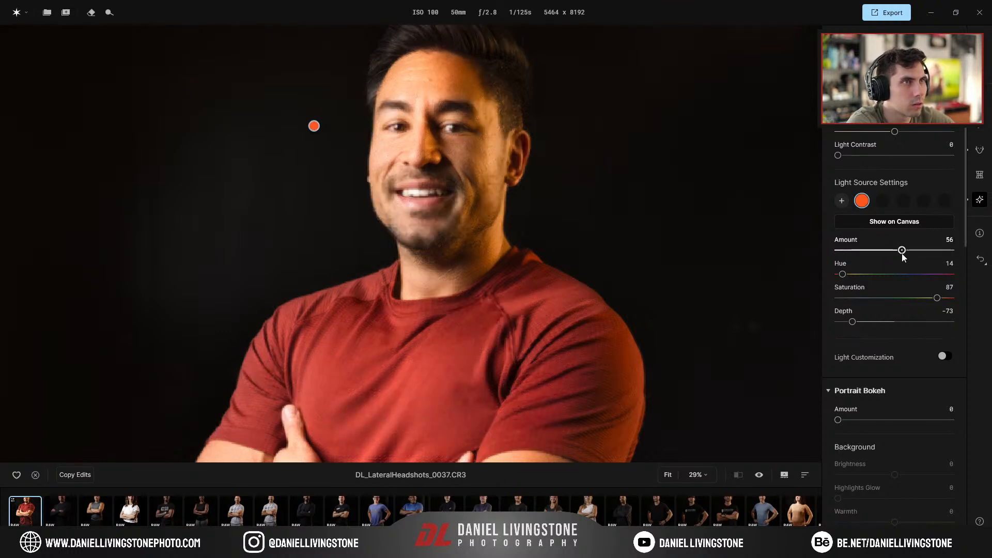
{"action": "left_click_drag", "start_coordinate": [937, 299], "coordinate": [847, 275]}
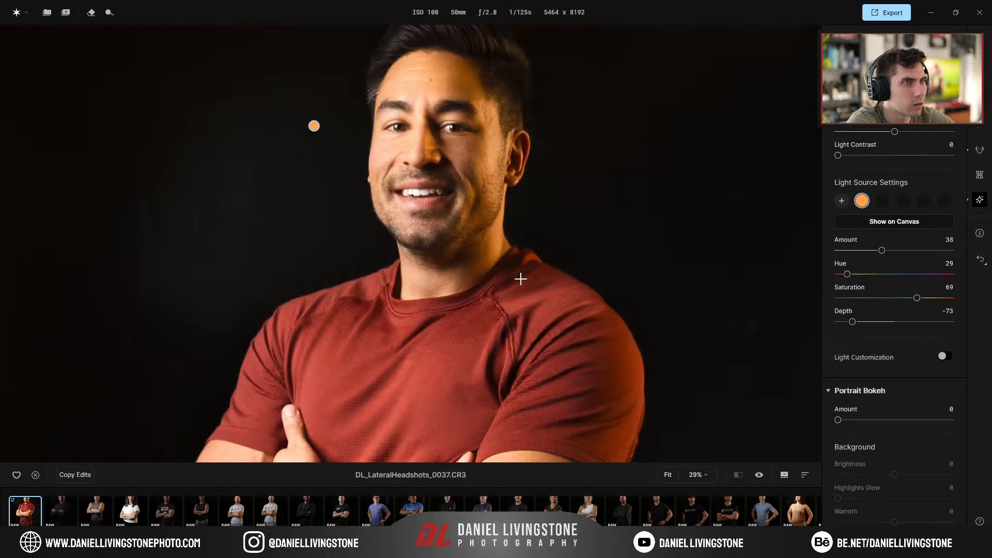
Toggle the on-canvas light marker, raise the light adjustment above Light Contrast and set Light Contrast to 23
{"action": "scroll", "coordinate": [520, 277], "scroll_direction": "down", "scroll_amount": 2}
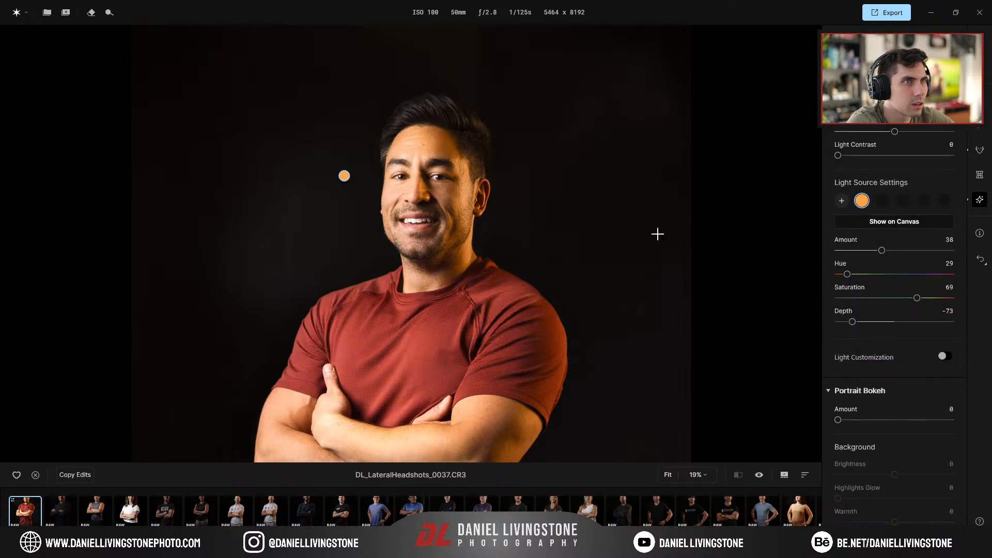
{"action": "left_click", "coordinate": [880, 225]}
{"action": "left_click", "coordinate": [881, 224]}
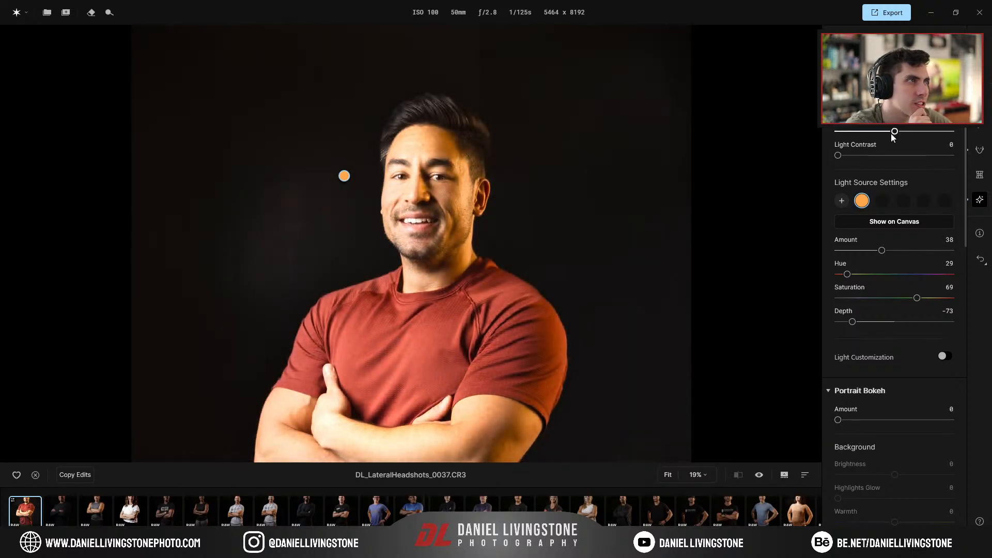
{"action": "mouse_move", "coordinate": [896, 134]}
{"action": "left_mouse_down"}
{"action": "mouse_move", "coordinate": [937, 135]}
{"action": "mouse_move", "coordinate": [786, 132]}
{"action": "mouse_move", "coordinate": [913, 132]}
{"action": "left_mouse_up"}
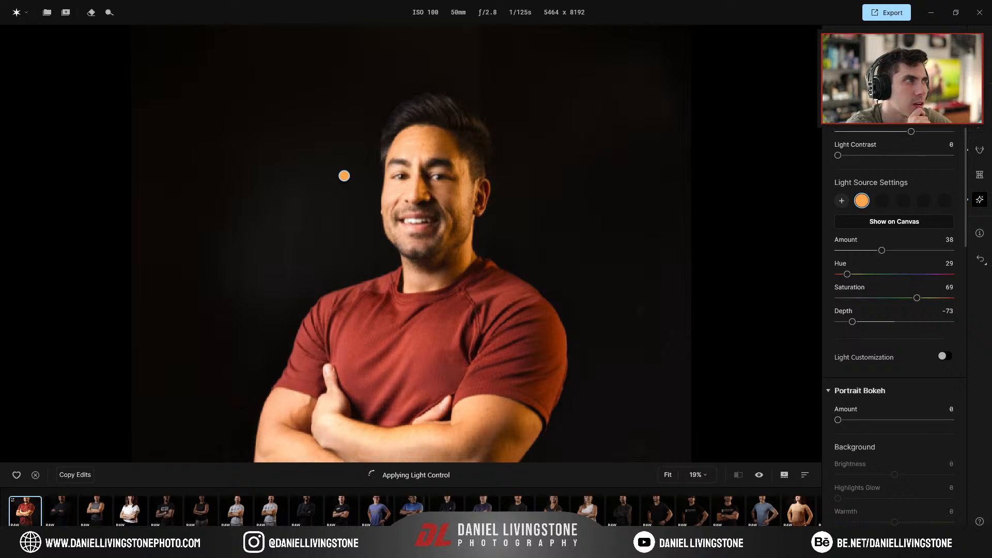
{"action": "left_click_drag", "start_coordinate": [846, 155], "coordinate": [863, 166]}
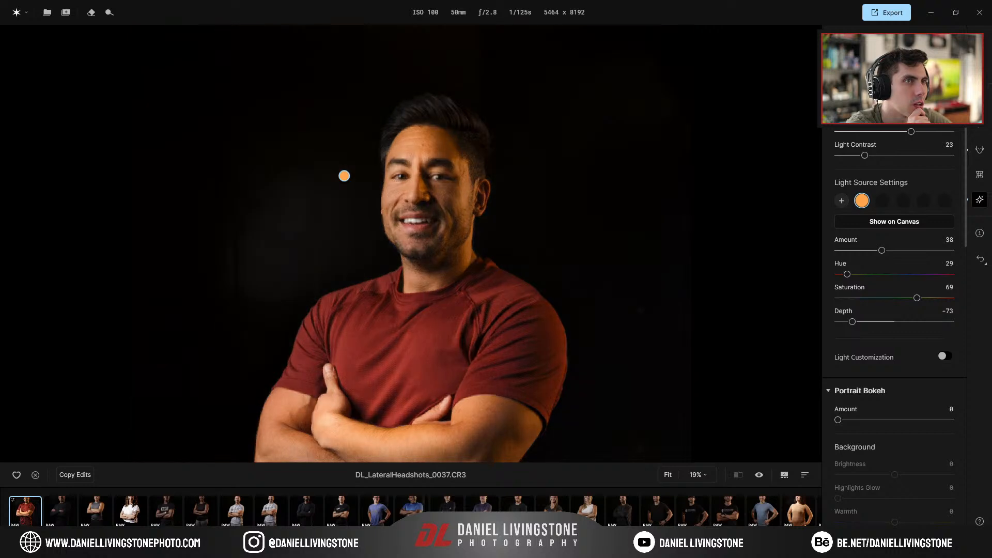
{"action": "scroll", "coordinate": [599, 180], "scroll_direction": "down", "scroll_amount": 3}
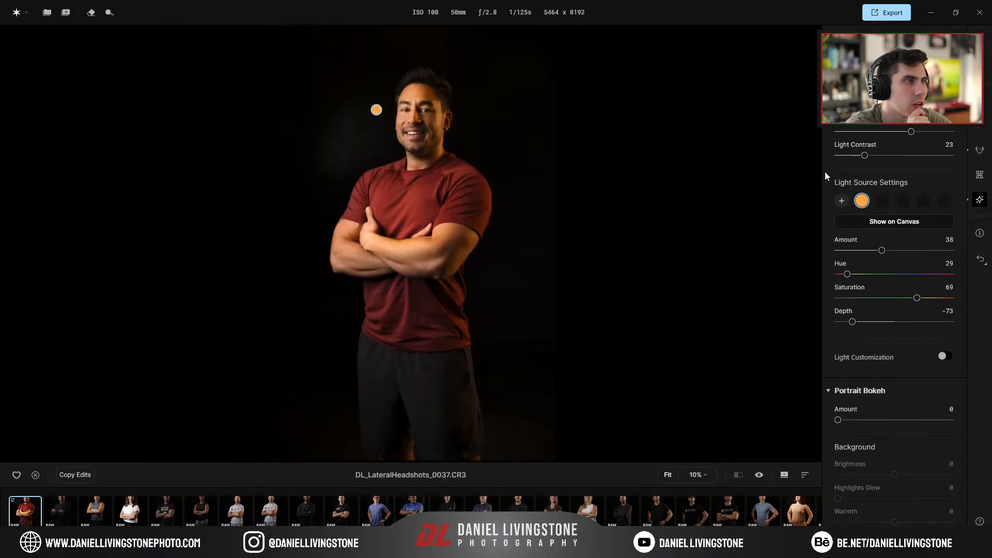
Remove the Light Control effect from the photo and collapse its section
{"action": "left_click", "coordinate": [952, 44]}
{"action": "scroll", "coordinate": [884, 281], "scroll_direction": "down", "scroll_amount": 4}
{"action": "scroll", "coordinate": [886, 281], "scroll_direction": "up", "scroll_amount": 4}
{"action": "left_click", "coordinate": [899, 43]}
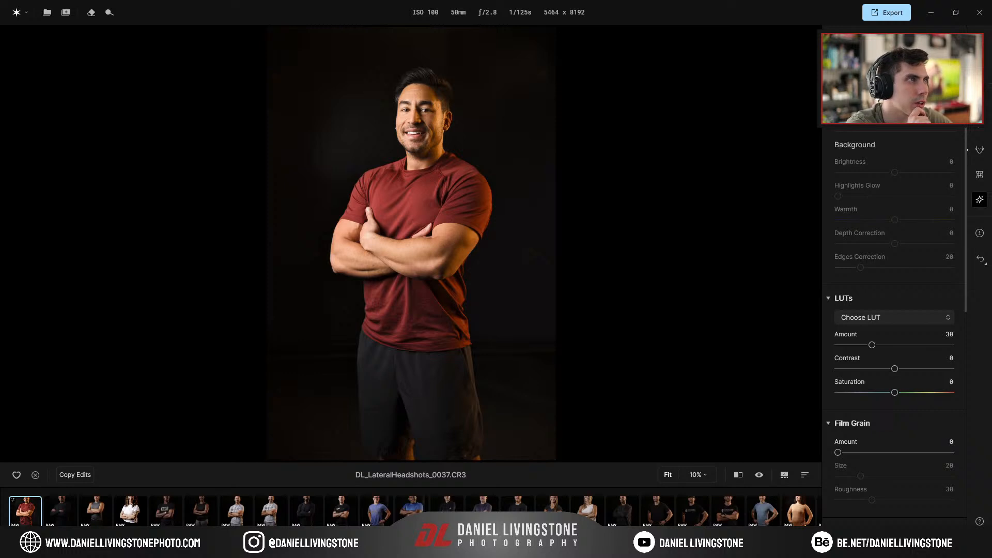
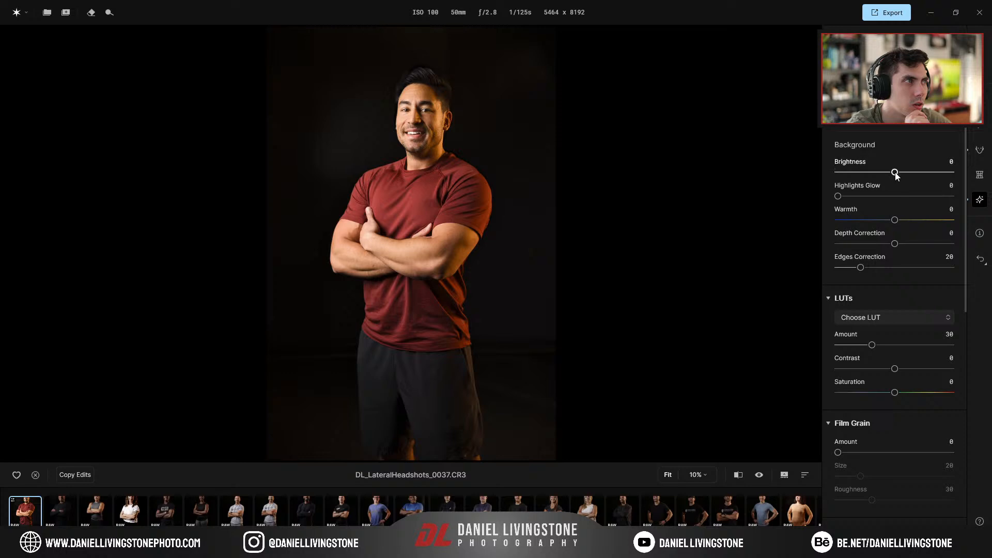
Set the Portrait Bokeh background Brightness to -77 and Warmth to 100, and collapse the LUTs section
{"action": "left_click_drag", "start_coordinate": [822, 174], "coordinate": [851, 176]}
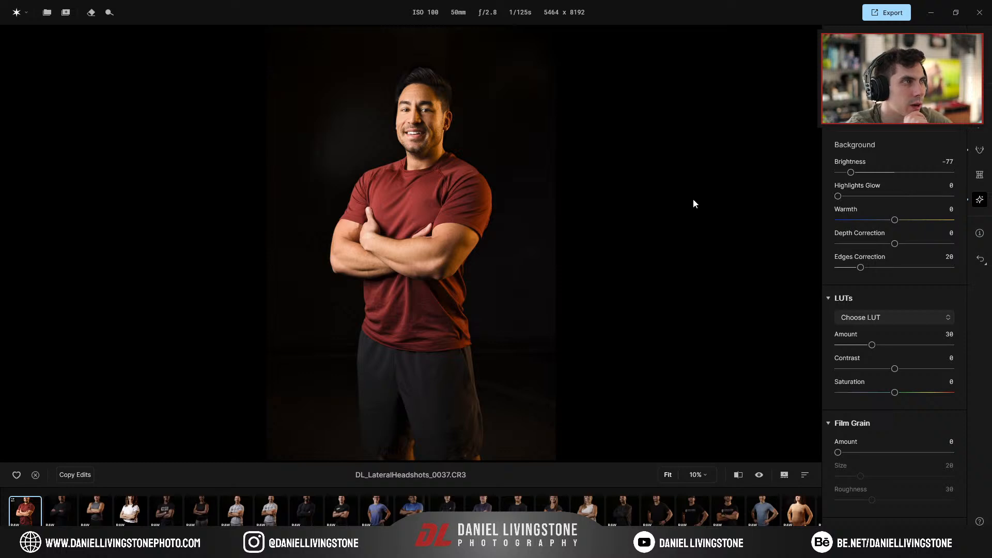
{"action": "left_click_drag", "start_coordinate": [897, 220], "coordinate": [952, 220]}
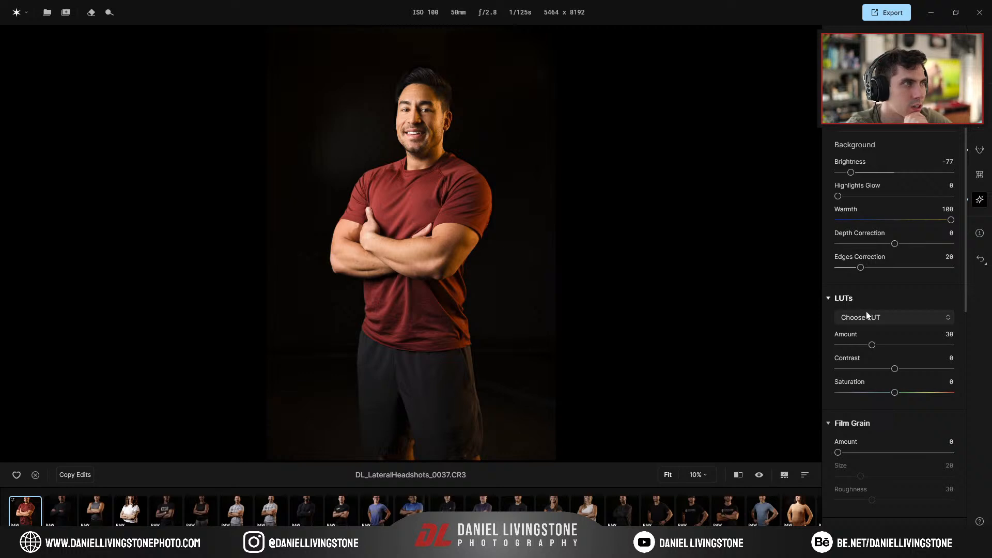
{"action": "left_click", "coordinate": [849, 301]}
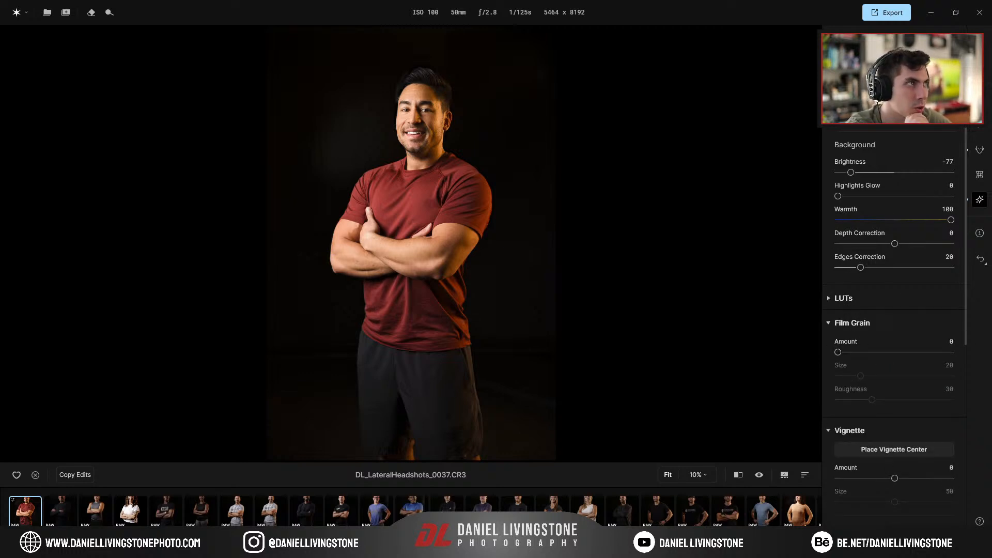
Open the subject mask for editing and paint the missing outer edge of the shorts into it
{"action": "left_click", "coordinate": [908, 117]}
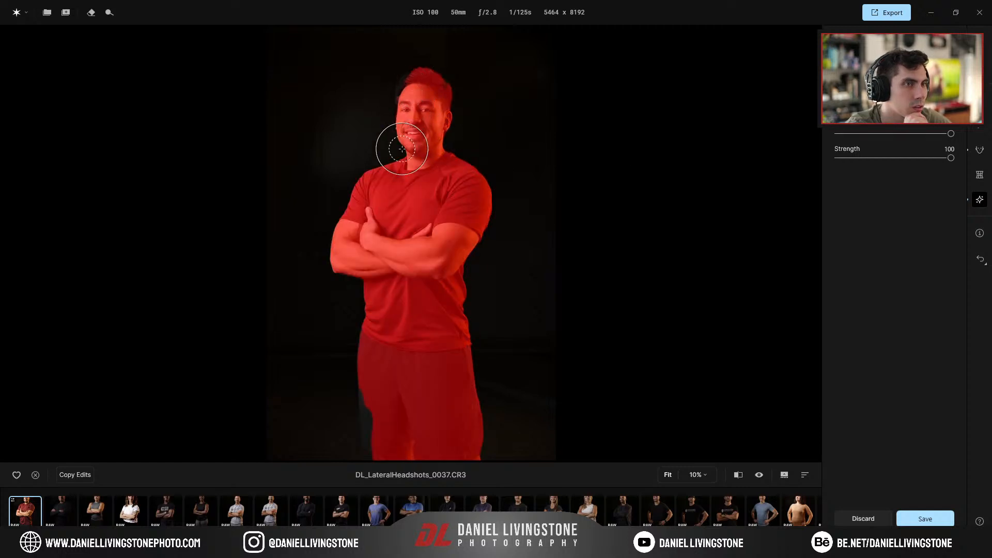
{"action": "scroll", "coordinate": [410, 282], "scroll_direction": "up", "scroll_amount": 3}
{"action": "mouse_move", "coordinate": [421, 295]}
{"action": "left_mouse_down"}
{"action": "mouse_move", "coordinate": [399, 236]}
{"action": "mouse_move", "coordinate": [486, 114]}
{"action": "left_mouse_up"}
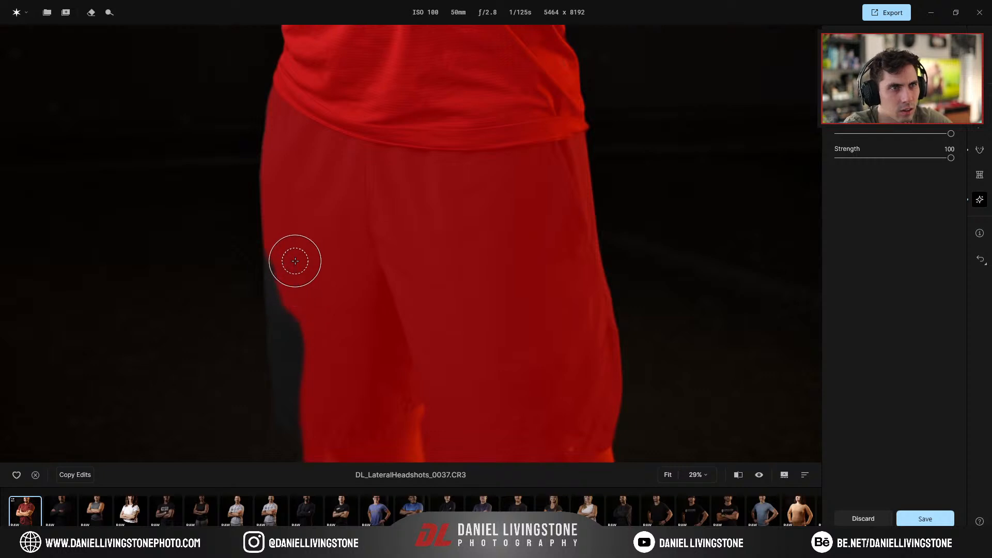
{"action": "left_click_drag", "start_coordinate": [297, 369], "coordinate": [307, 453]}
{"action": "left_click", "coordinate": [894, 62]}
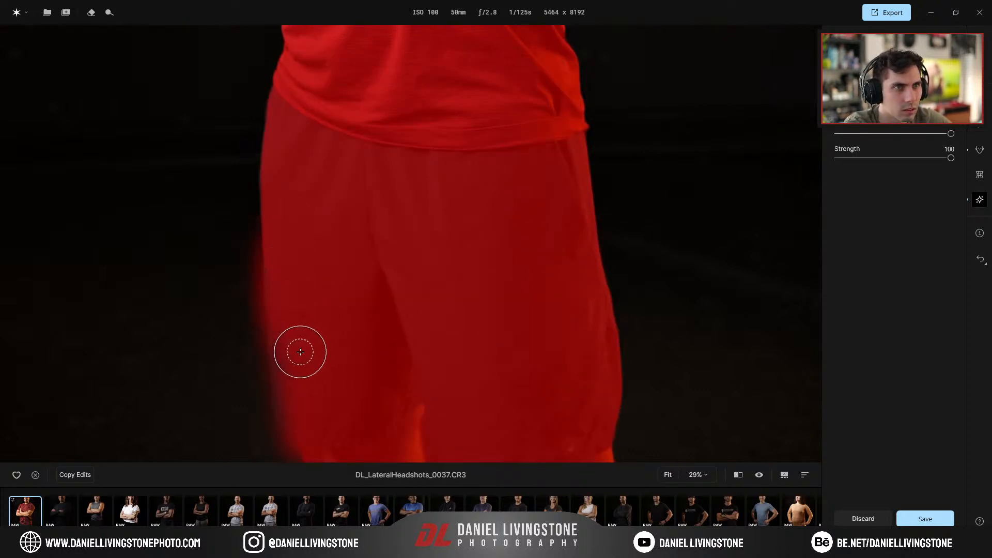
Paint the missing hair on both sides of the man's head into the subject mask
{"action": "left_click_drag", "start_coordinate": [388, 156], "coordinate": [388, 481]}
{"action": "left_click_drag", "start_coordinate": [348, 52], "coordinate": [356, 315]}
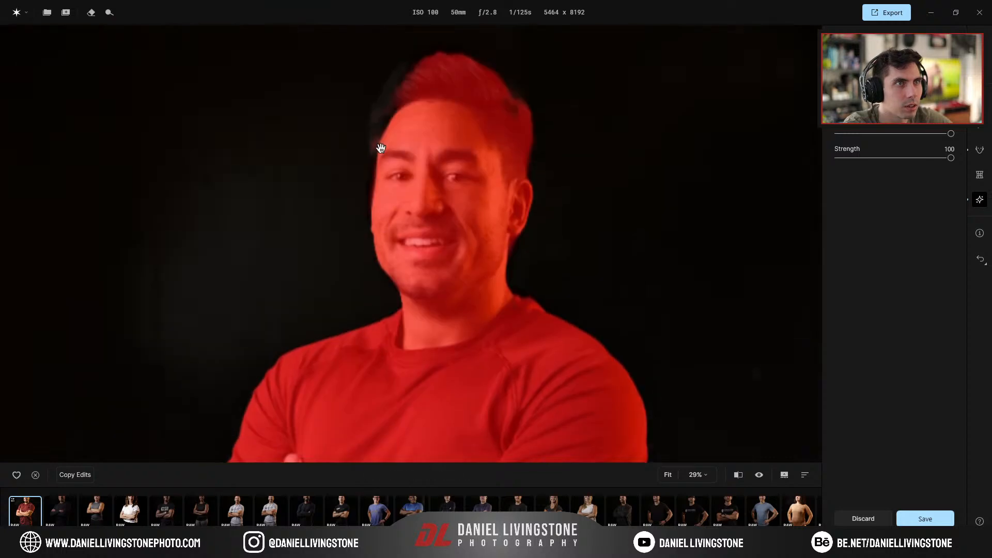
{"action": "left_click_drag", "start_coordinate": [379, 168], "coordinate": [379, 259]}
{"action": "scroll", "coordinate": [379, 259], "scroll_direction": "up", "scroll_amount": 4}
{"action": "mouse_move", "coordinate": [359, 192]}
{"action": "left_mouse_down"}
{"action": "mouse_move", "coordinate": [407, 275]}
{"action": "mouse_move", "coordinate": [434, 252]}
{"action": "mouse_move", "coordinate": [445, 260]}
{"action": "mouse_move", "coordinate": [451, 213]}
{"action": "mouse_move", "coordinate": [454, 268]}
{"action": "mouse_move", "coordinate": [476, 168]}
{"action": "mouse_move", "coordinate": [499, 162]}
{"action": "mouse_move", "coordinate": [427, 254]}
{"action": "mouse_move", "coordinate": [421, 290]}
{"action": "left_mouse_up"}
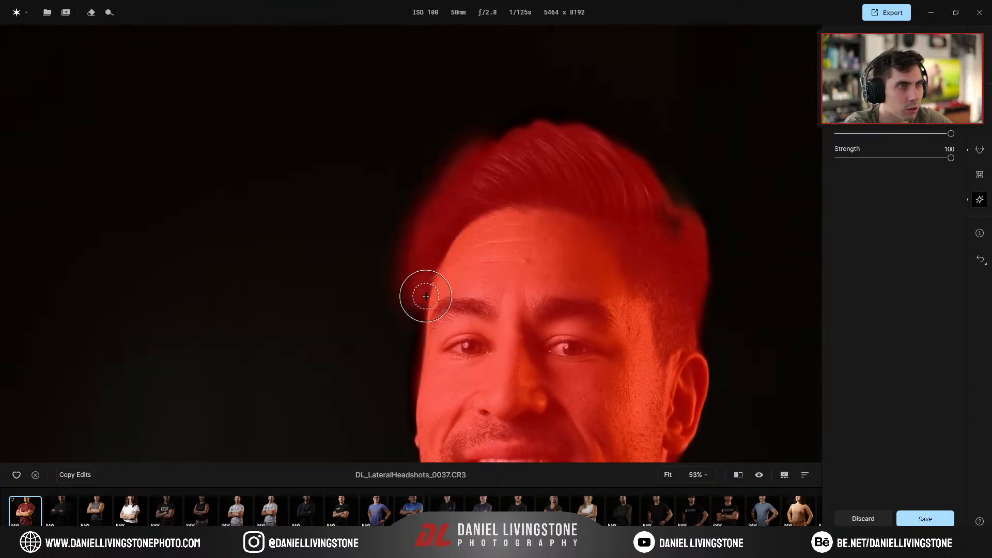
{"action": "left_click_drag", "start_coordinate": [654, 215], "coordinate": [675, 236]}
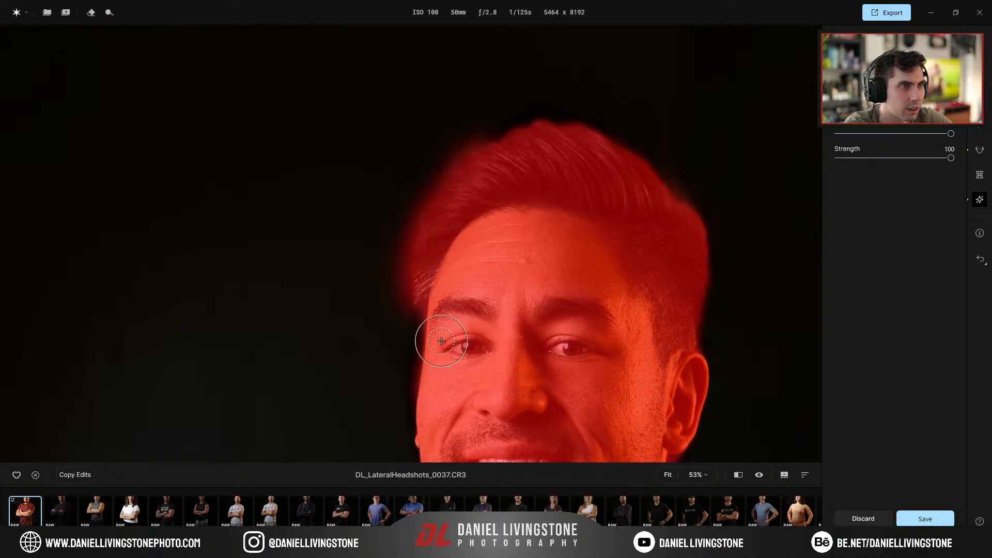
Reduce the mask brush size and inspect the subject mask's edges around the face, ear and neck
{"action": "left_click", "coordinate": [924, 81]}
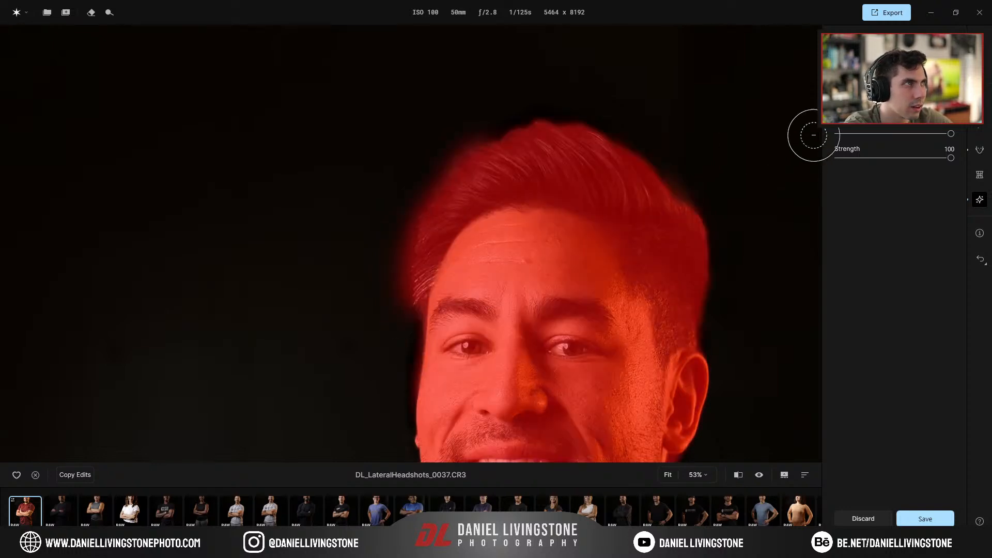
{"action": "scroll", "coordinate": [398, 388], "scroll_direction": "down", "scroll_amount": 5}
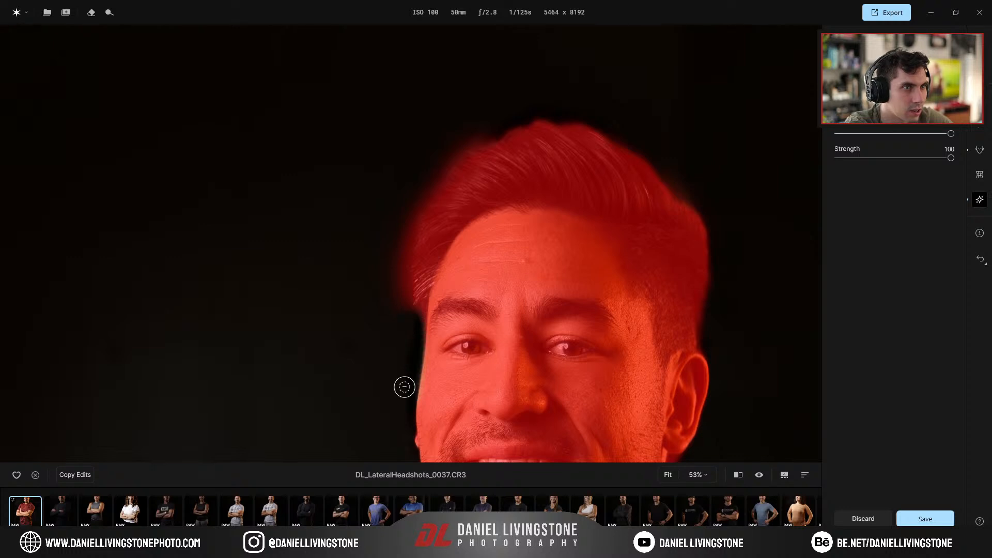
{"action": "left_click", "coordinate": [865, 81]}
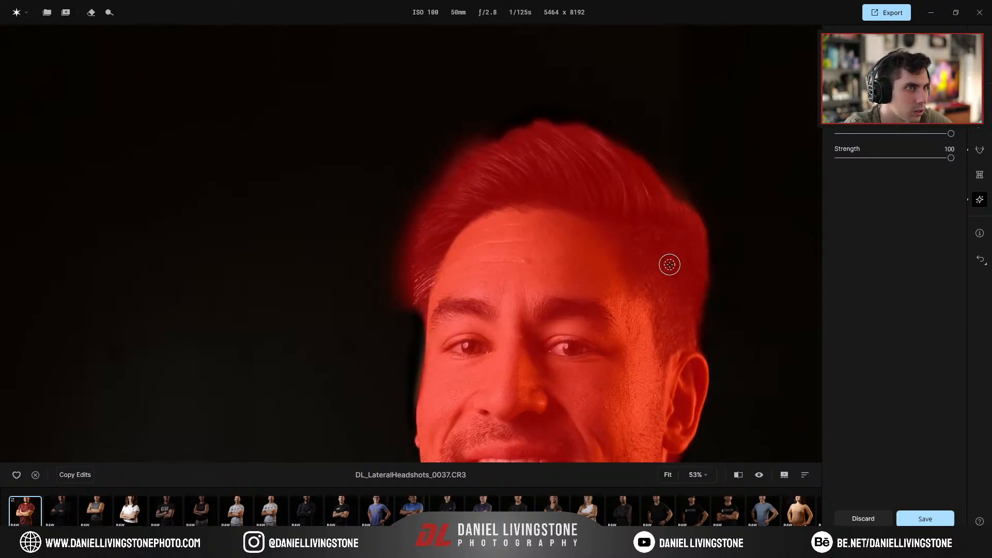
{"action": "scroll", "coordinate": [649, 297], "scroll_direction": "down", "scroll_amount": 3}
{"action": "left_click_drag", "start_coordinate": [618, 363], "coordinate": [527, 211]}
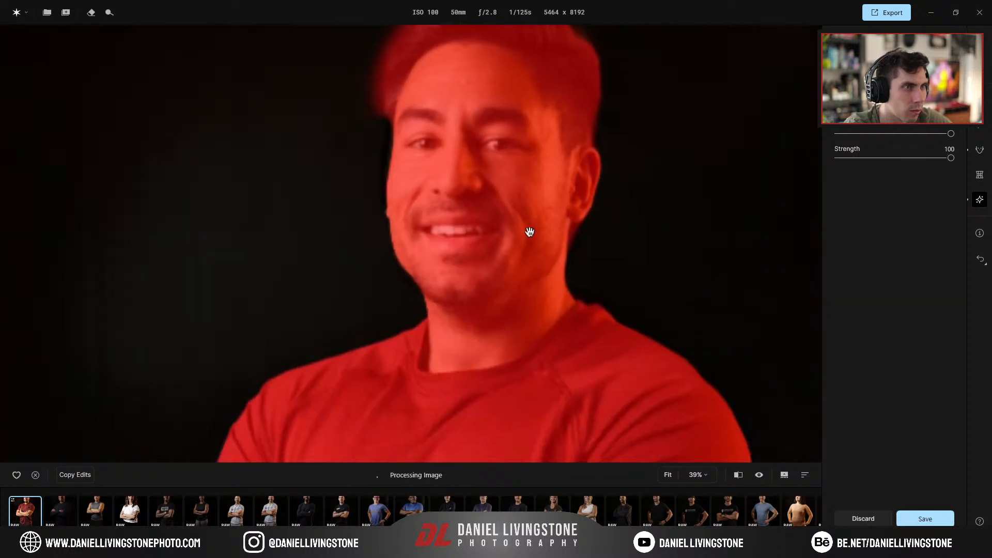
{"action": "scroll", "coordinate": [527, 250], "scroll_direction": "down", "scroll_amount": 2}
{"action": "scroll", "coordinate": [527, 250], "scroll_direction": "up", "scroll_amount": 4}
{"action": "left_click_drag", "start_coordinate": [528, 251], "coordinate": [469, 281]}
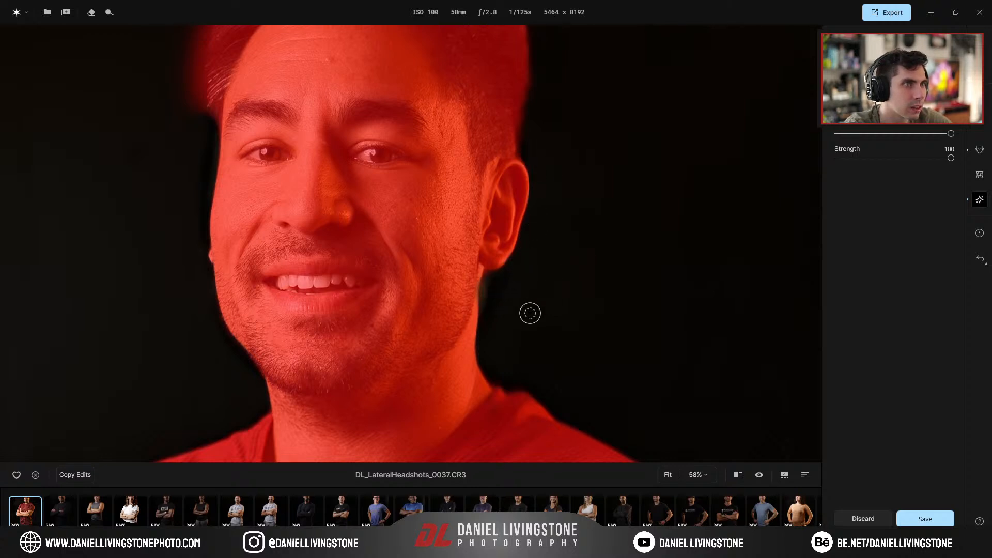
{"action": "scroll", "coordinate": [475, 320], "scroll_direction": "down", "scroll_amount": 2}
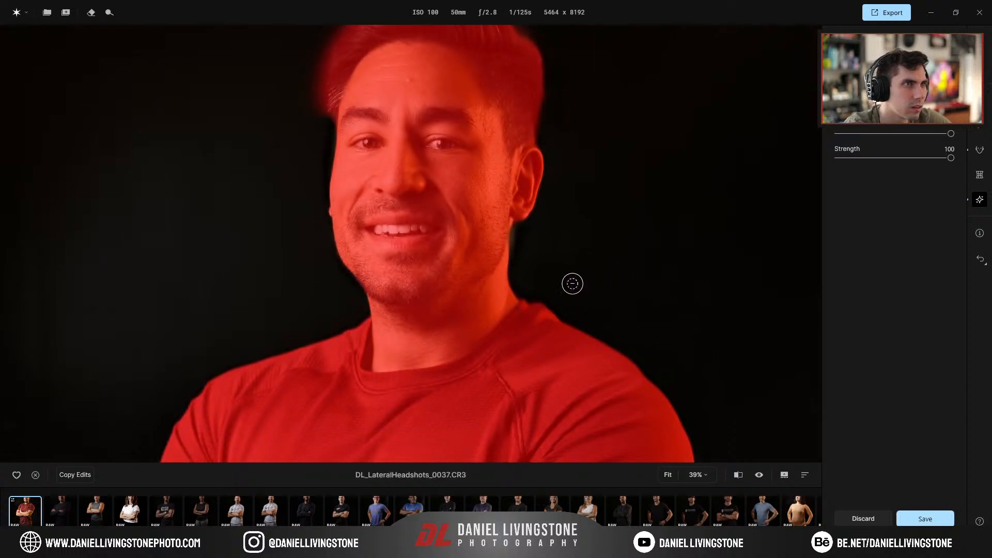
{"action": "scroll", "coordinate": [573, 283], "scroll_direction": "up", "scroll_amount": 4}
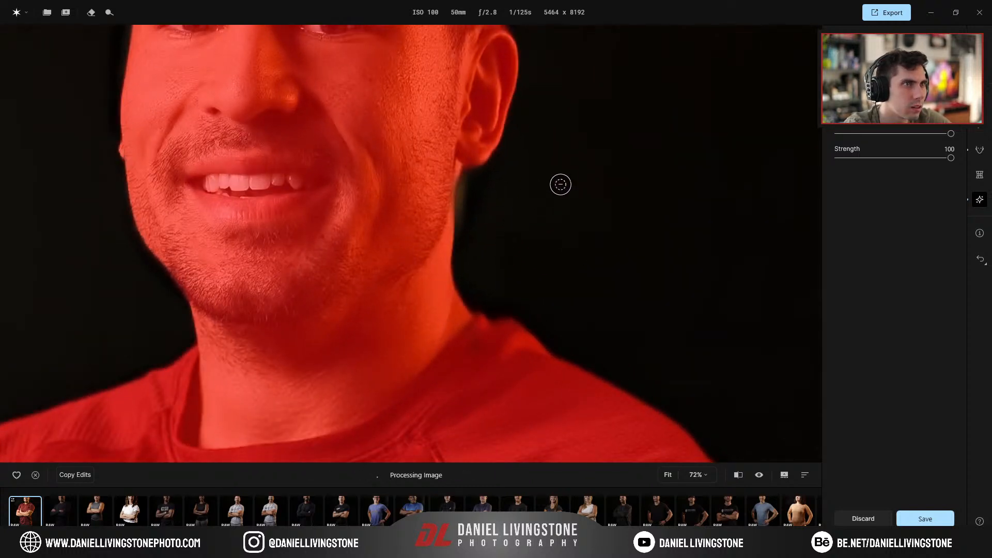
{"action": "scroll", "coordinate": [569, 184], "scroll_direction": "down", "scroll_amount": 5}
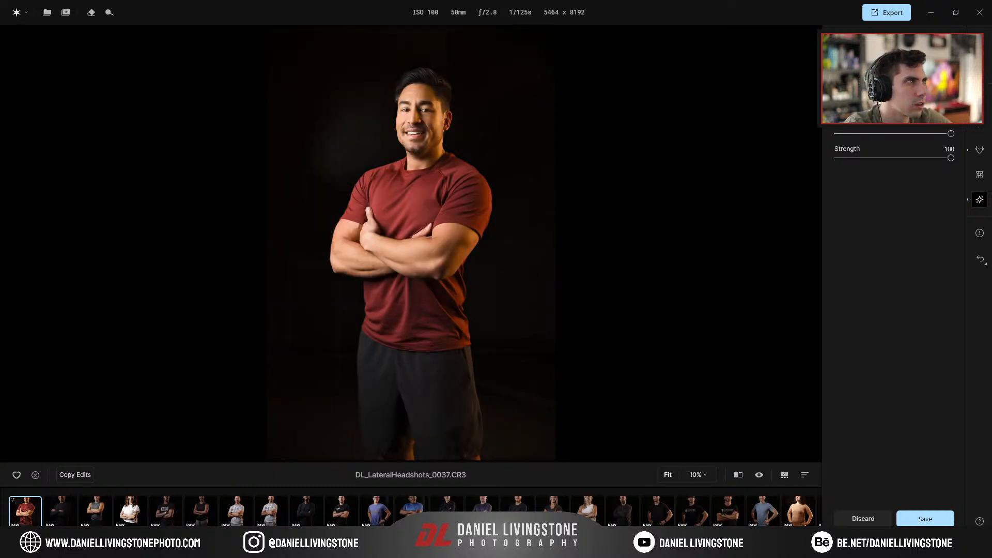
Save the mask edits and set the background Brightness to -100
{"action": "left_click", "coordinate": [926, 511]}
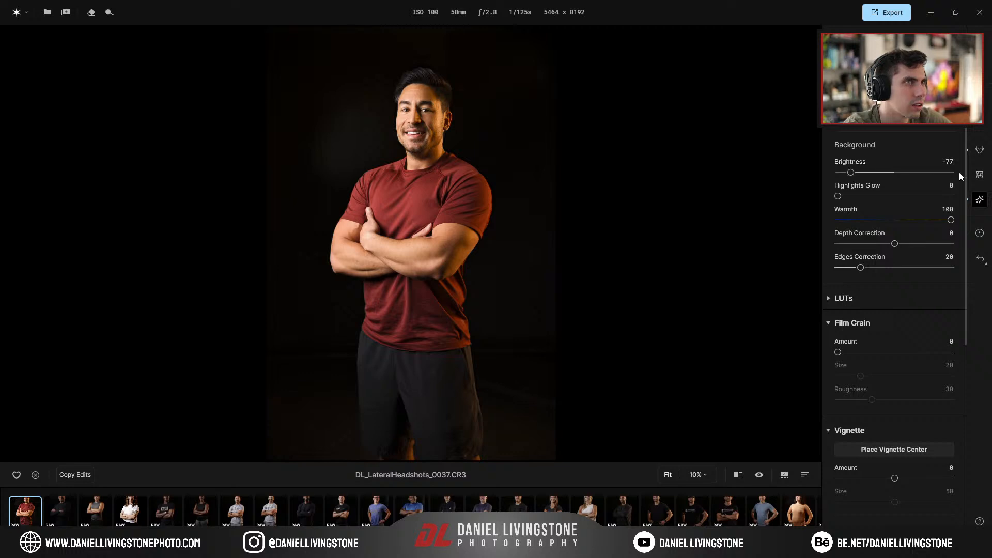
{"action": "left_click_drag", "start_coordinate": [884, 175], "coordinate": [564, 170]}
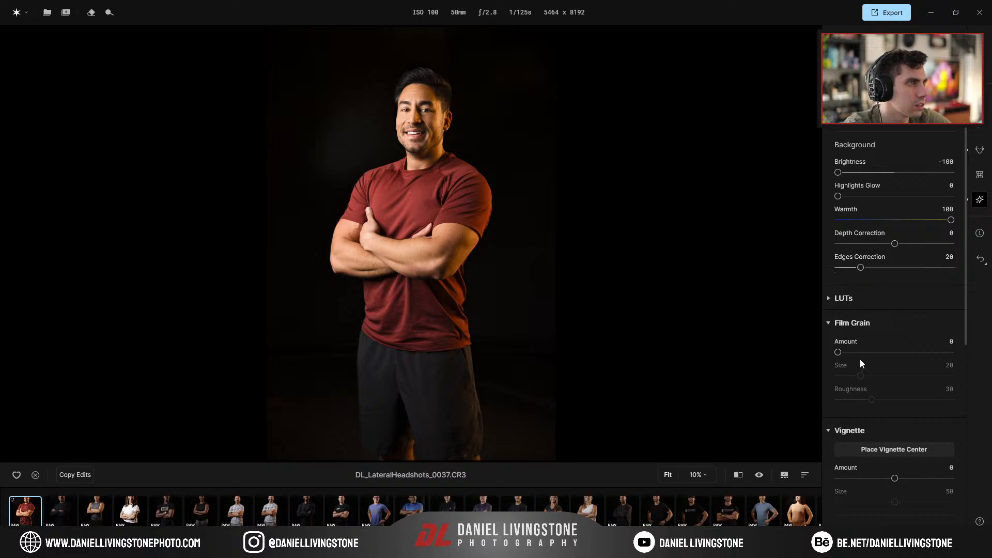
Add Film Grain with Amount 33 and Size 74, judging it on the man's face at 100%
{"action": "scroll", "coordinate": [860, 362], "scroll_direction": "down", "scroll_amount": 4}
{"action": "scroll", "coordinate": [862, 367], "scroll_direction": "up", "scroll_amount": 2}
{"action": "double_click", "coordinate": [439, 135]}
{"action": "left_click_drag", "start_coordinate": [334, 99], "coordinate": [527, 232]}
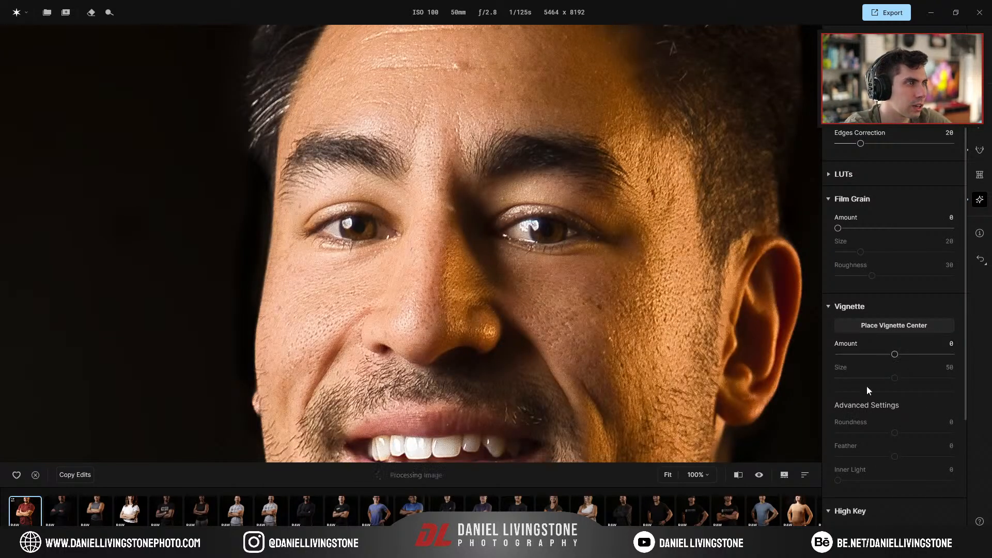
{"action": "left_click_drag", "start_coordinate": [838, 228], "coordinate": [932, 258]}
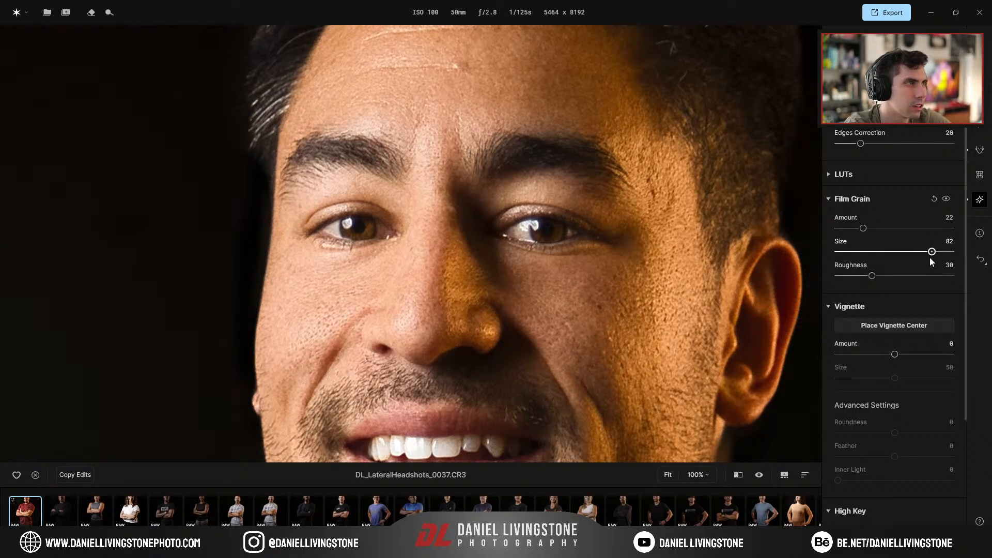
{"action": "left_click_drag", "start_coordinate": [867, 232], "coordinate": [877, 230]}
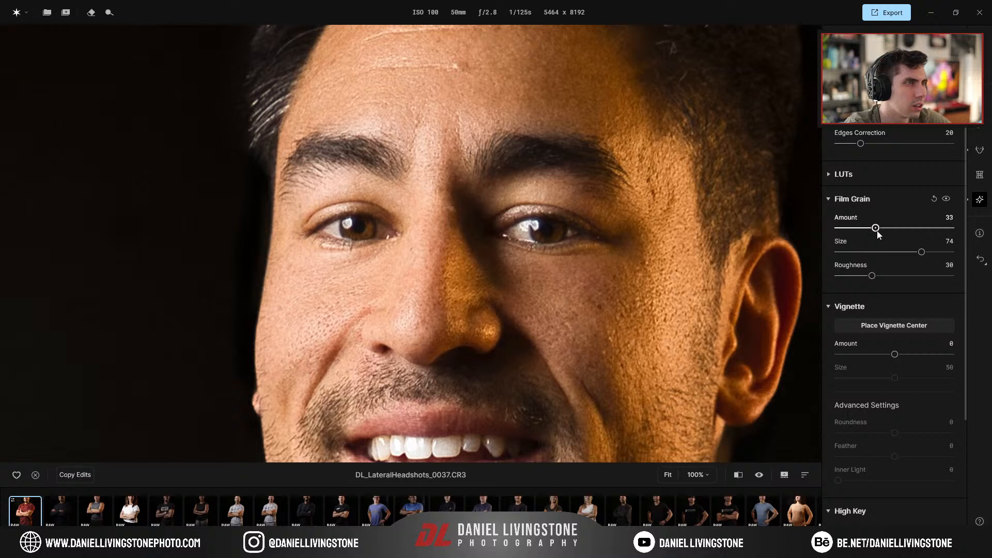
Set the Film Grain Roughness to 5 and its Amount to 63
{"action": "left_click_drag", "start_coordinate": [538, 159], "coordinate": [535, 240]}
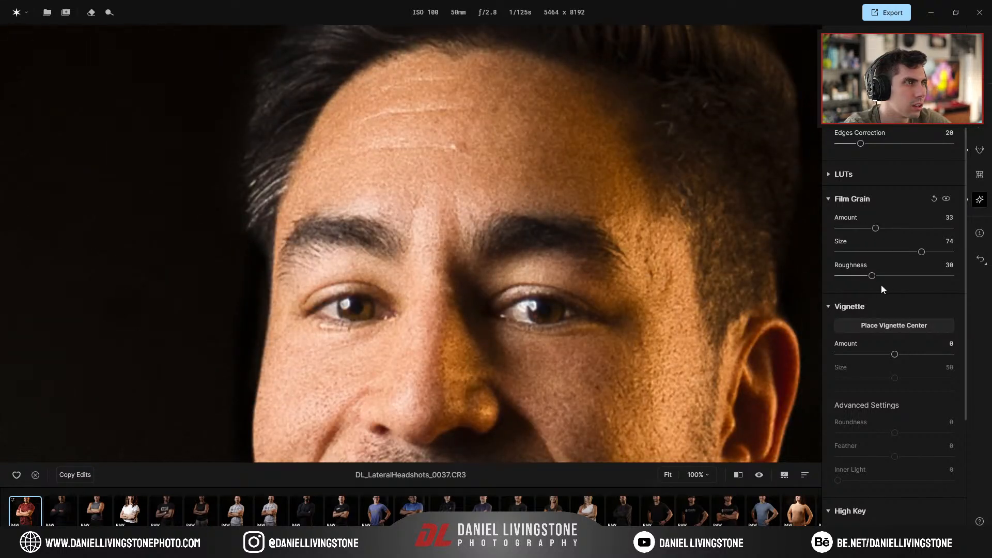
{"action": "left_click_drag", "start_coordinate": [872, 275], "coordinate": [846, 277]}
{"action": "left_click_drag", "start_coordinate": [874, 231], "coordinate": [912, 232]}
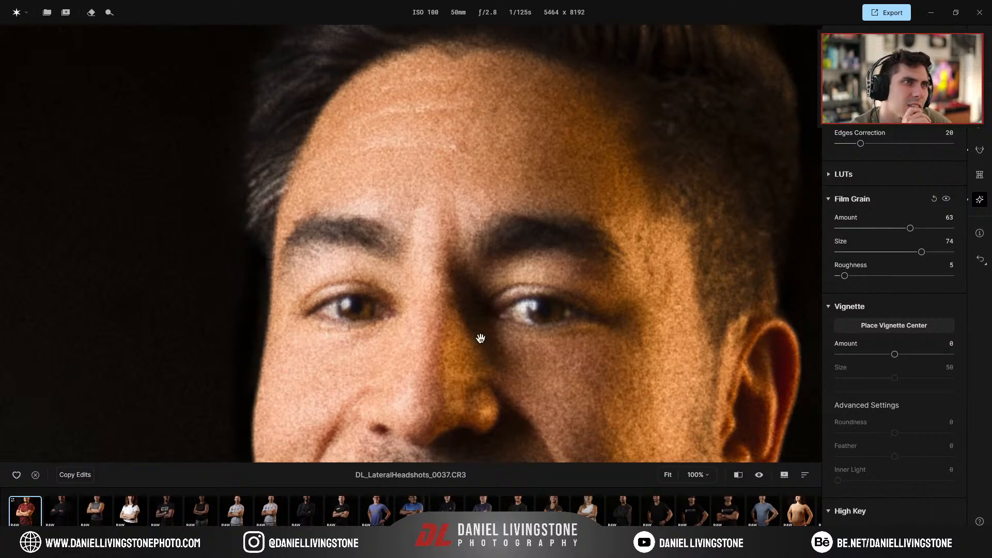
Reduce the Film Grain Size to 0 and examine the grain texture up close on the face
{"action": "left_click_drag", "start_coordinate": [476, 328], "coordinate": [443, 155]}
{"action": "left_click_drag", "start_coordinate": [921, 252], "coordinate": [851, 252]}
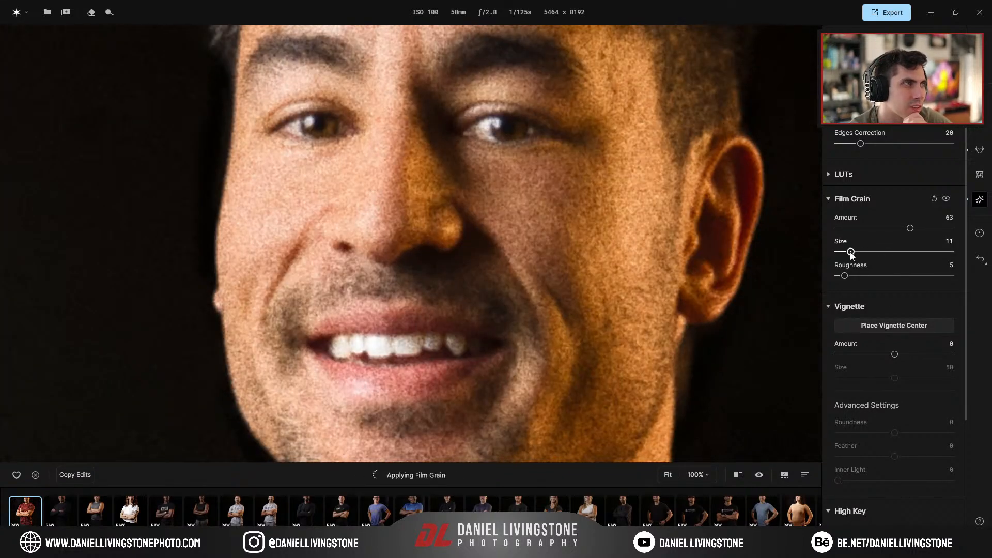
{"action": "scroll", "coordinate": [329, 286], "scroll_direction": "up", "scroll_amount": 5}
{"action": "scroll", "coordinate": [329, 285], "scroll_direction": "down", "scroll_amount": 3}
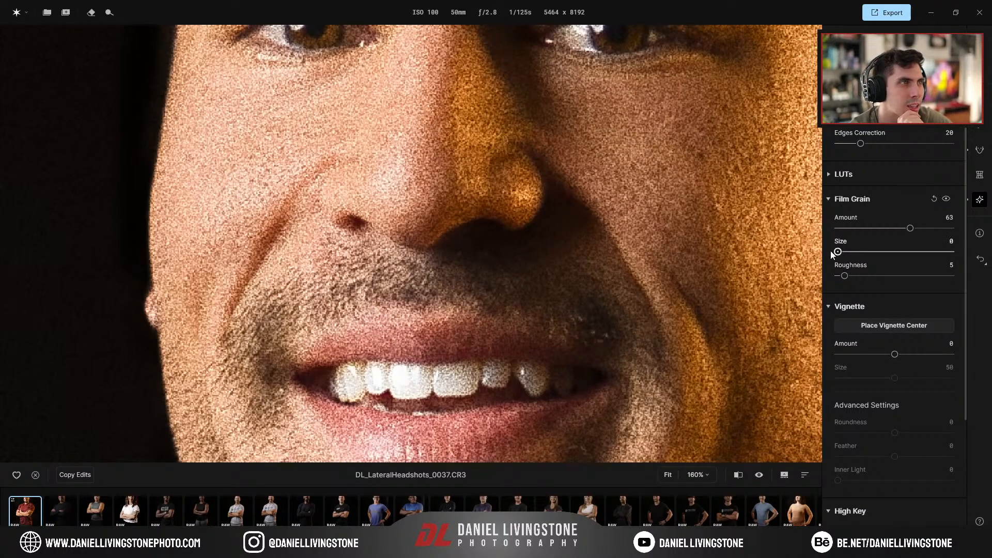
{"action": "scroll", "coordinate": [445, 326], "scroll_direction": "down", "scroll_amount": 2}
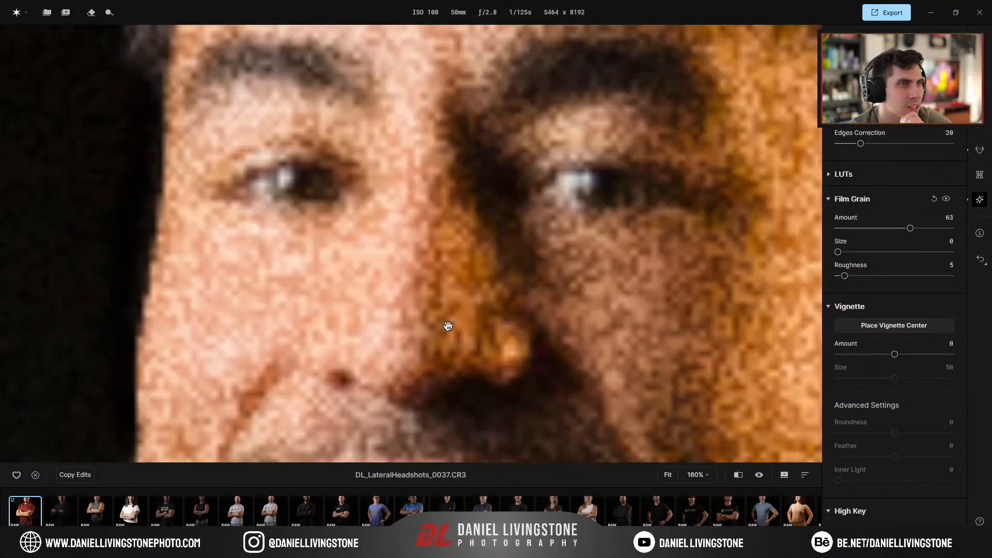
{"action": "scroll", "coordinate": [459, 312], "scroll_direction": "up", "scroll_amount": 5}
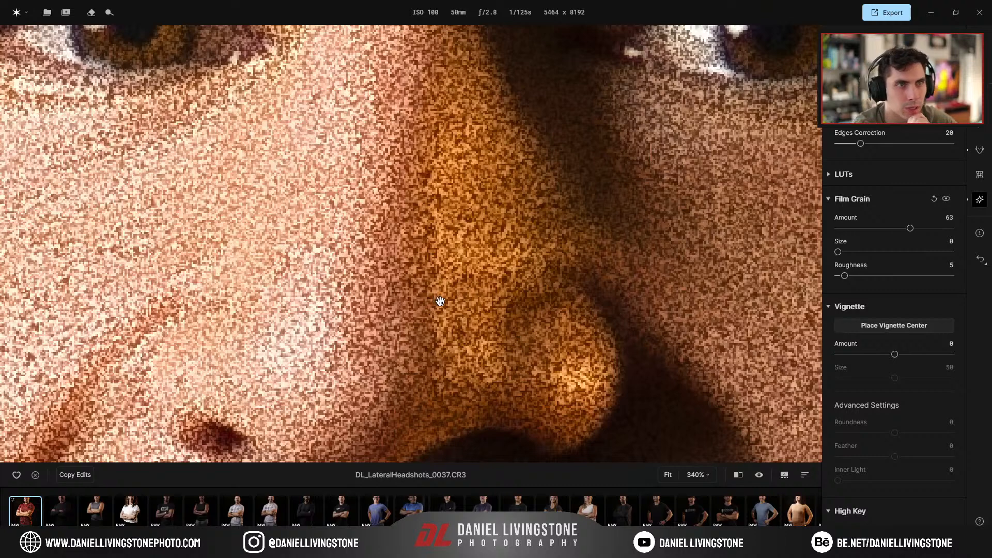
{"action": "scroll", "coordinate": [436, 300], "scroll_direction": "down", "scroll_amount": 2}
Set the Film Grain Size to 86 and its Amount to 38
{"action": "left_click_drag", "start_coordinate": [838, 252], "coordinate": [935, 268]}
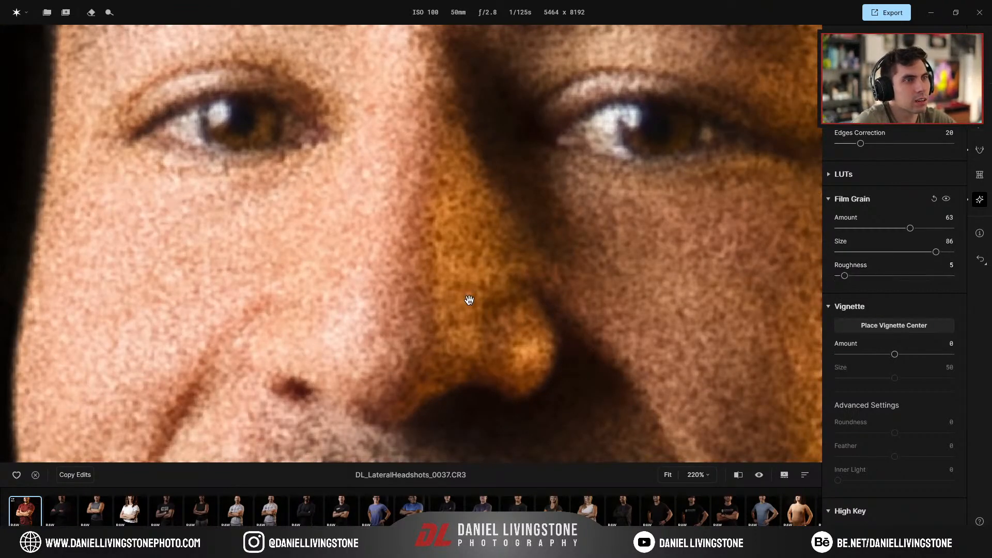
{"action": "scroll", "coordinate": [468, 294], "scroll_direction": "down", "scroll_amount": 3}
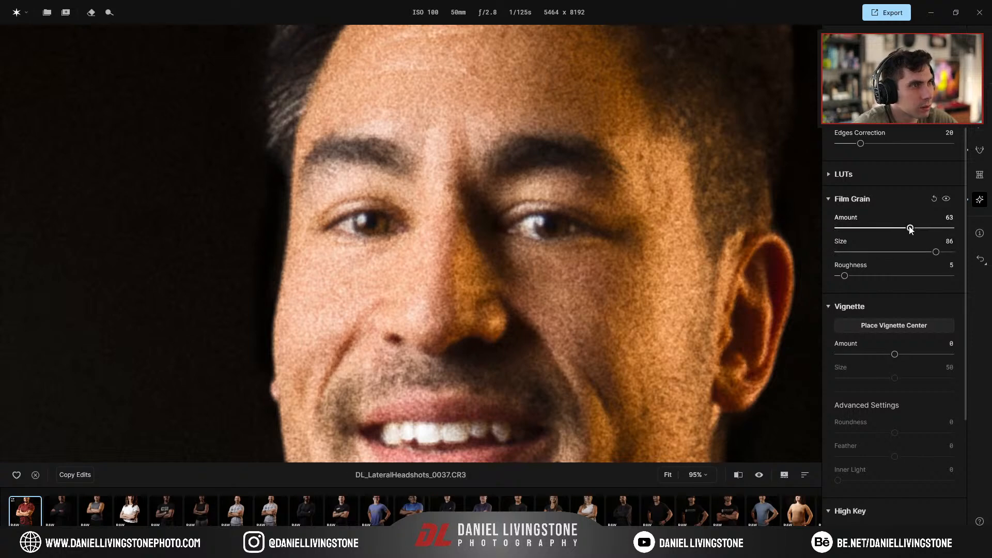
{"action": "left_click_drag", "start_coordinate": [866, 233], "coordinate": [882, 230]}
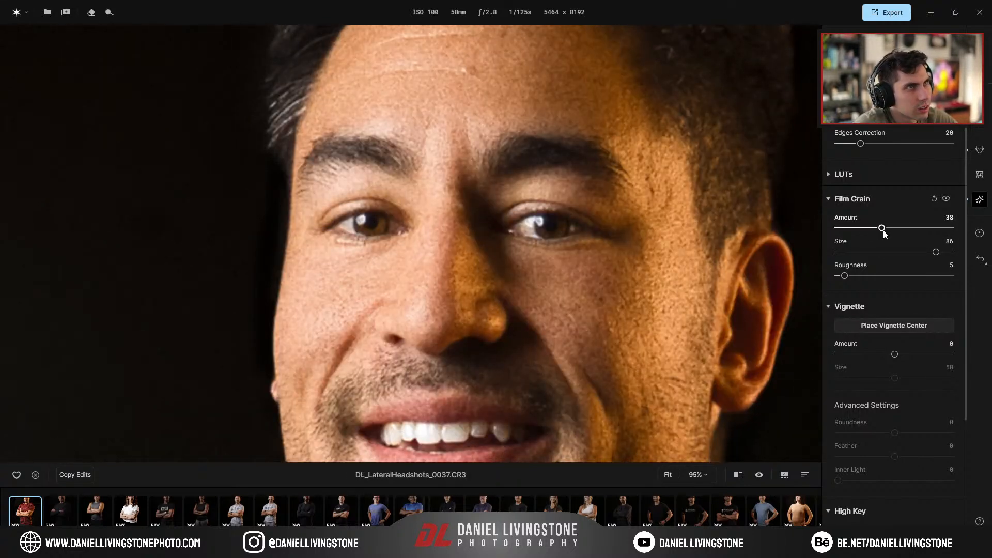
Set the Film Grain Roughness to 65 and check the grain on the face up close
{"action": "scroll", "coordinate": [635, 288], "scroll_direction": "down", "scroll_amount": 1}
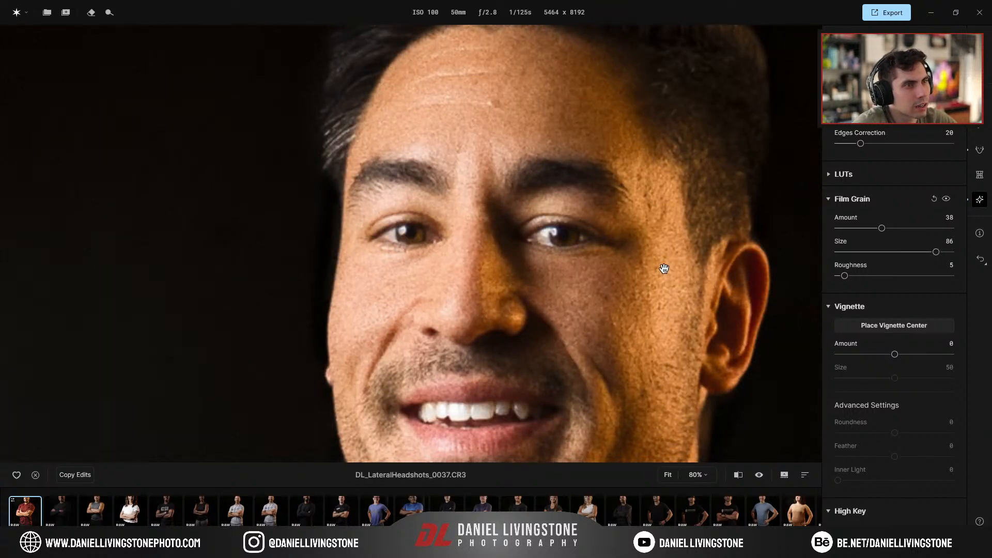
{"action": "scroll", "coordinate": [664, 268], "scroll_direction": "down", "scroll_amount": 5}
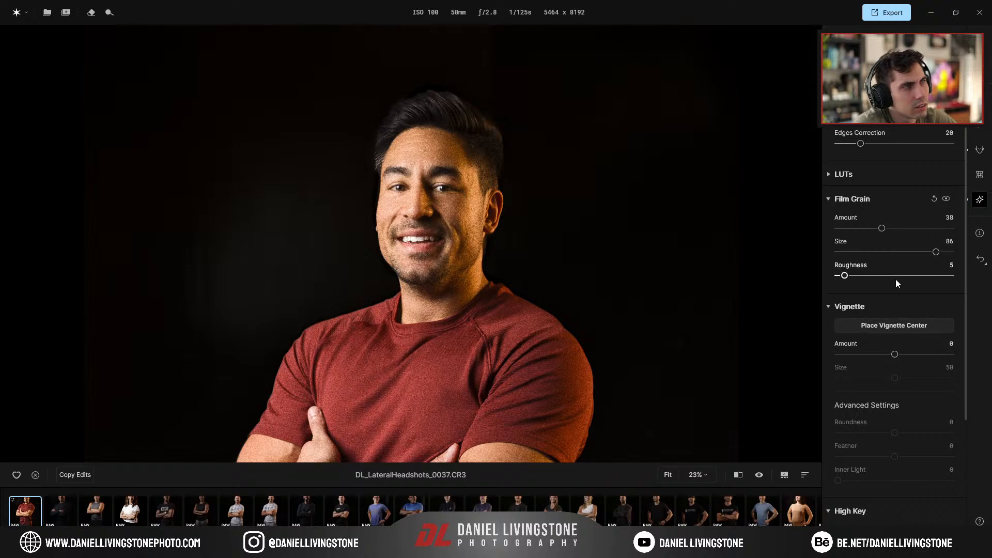
{"action": "left_click_drag", "start_coordinate": [848, 275], "coordinate": [910, 283]}
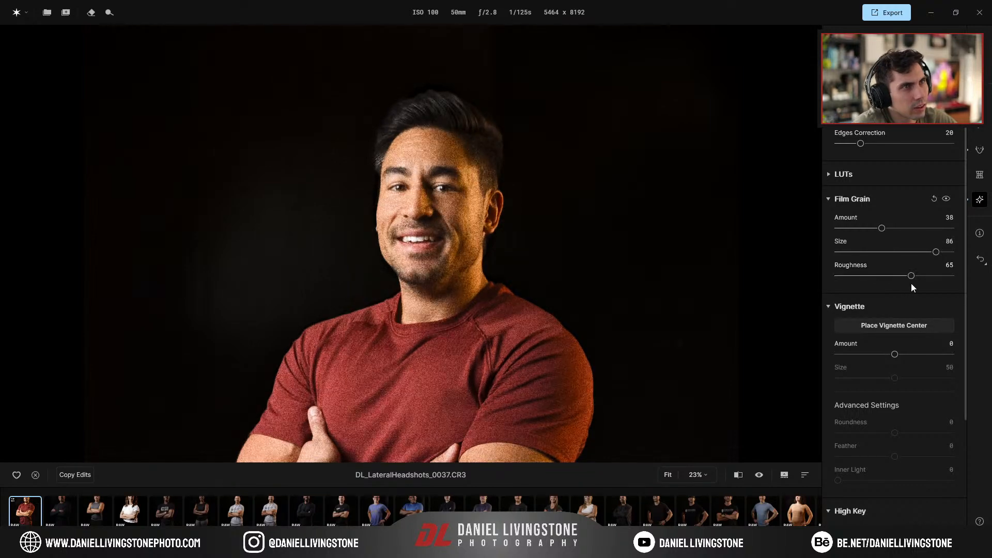
{"action": "scroll", "coordinate": [456, 224], "scroll_direction": "up", "scroll_amount": 5}
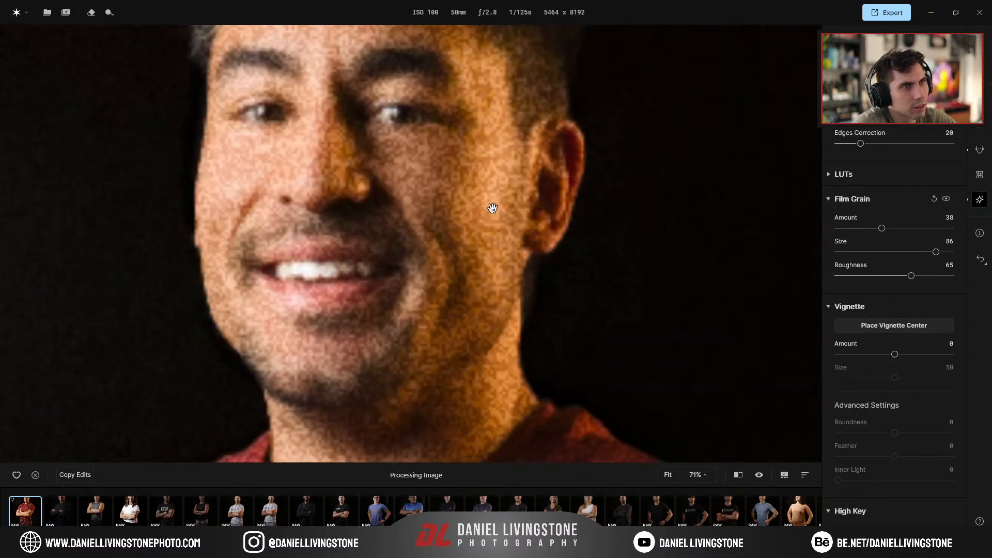
Examine the film grain on the cheek and face up close, and set the Film Grain Roughness to 0
{"action": "scroll", "coordinate": [497, 210], "scroll_direction": "up", "scroll_amount": 1}
{"action": "scroll", "coordinate": [497, 210], "scroll_direction": "up", "scroll_amount": 5}
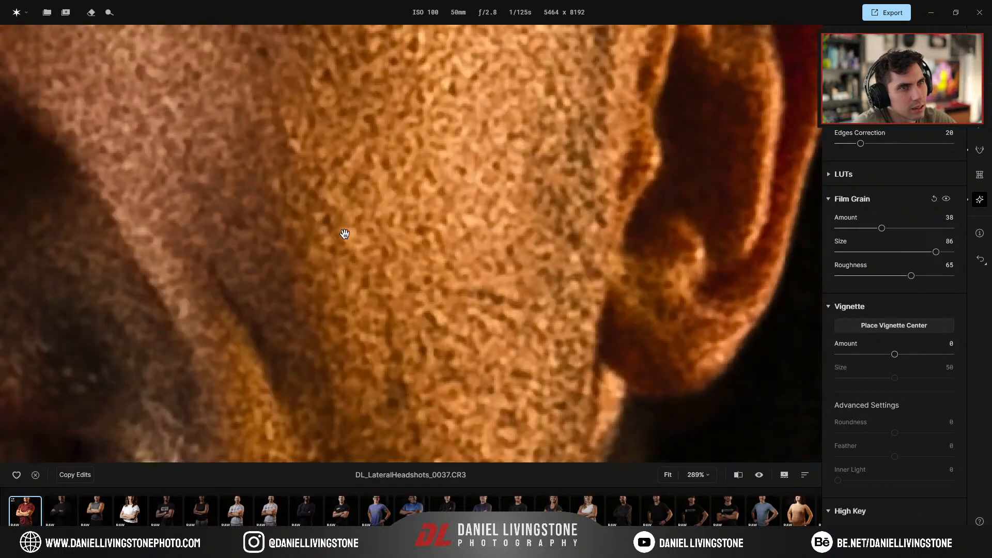
{"action": "left_click_drag", "start_coordinate": [343, 233], "coordinate": [742, 246]}
{"action": "scroll", "coordinate": [597, 245], "scroll_direction": "down", "scroll_amount": 4}
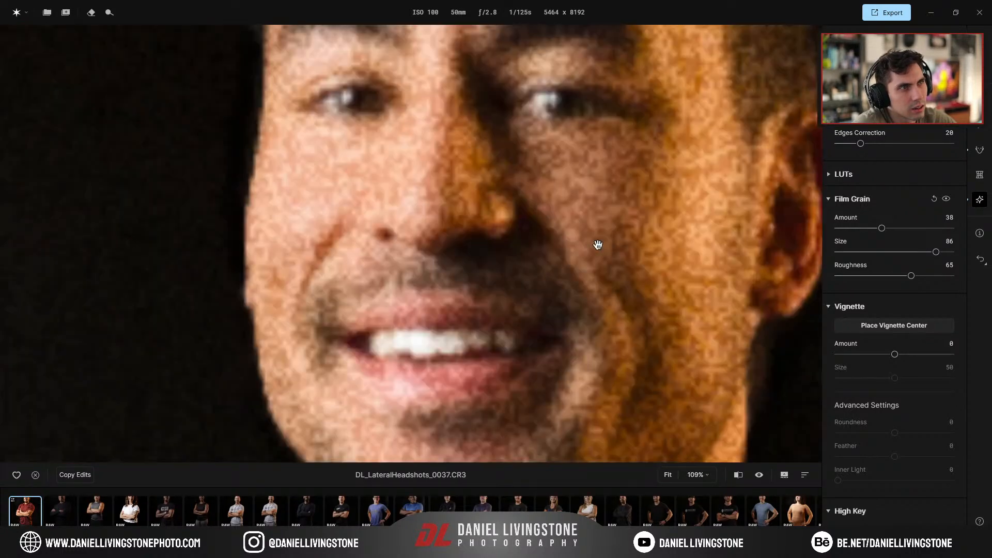
{"action": "left_click_drag", "start_coordinate": [911, 275], "coordinate": [824, 273]}
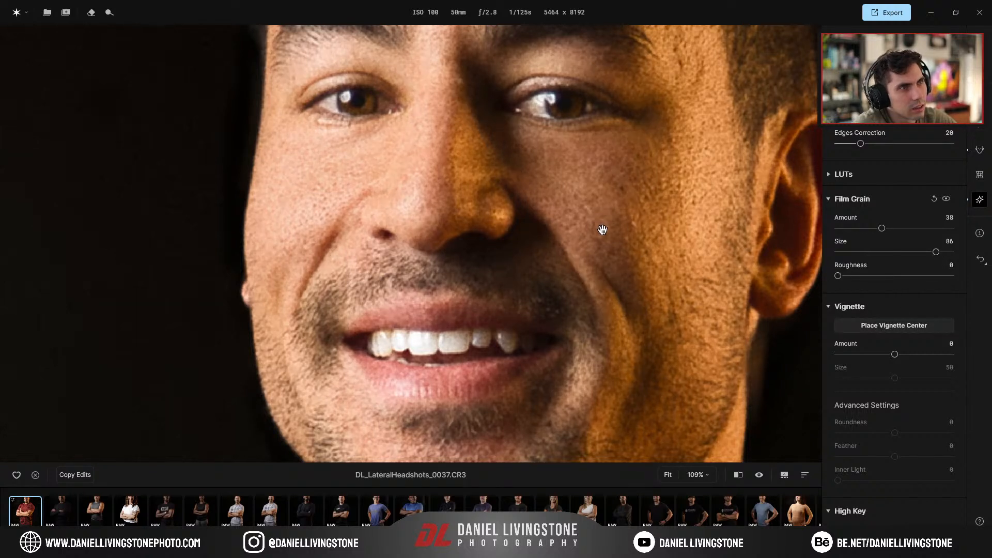
Reset the Film Grain tool to its defaults with the whole portrait in view
{"action": "scroll", "coordinate": [603, 231], "scroll_direction": "down", "scroll_amount": 1}
{"action": "scroll", "coordinate": [602, 231], "scroll_direction": "down", "scroll_amount": 5}
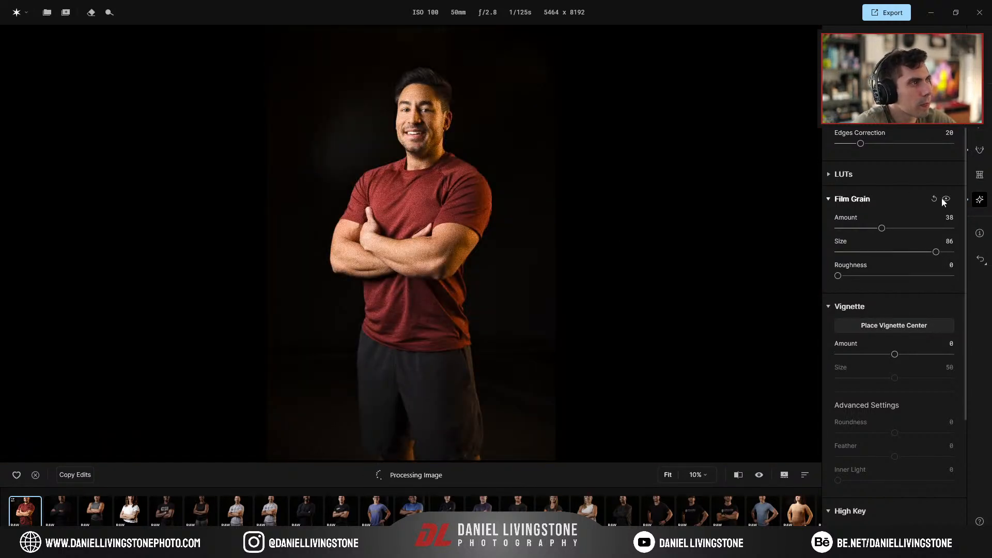
{"action": "left_click", "coordinate": [934, 199]}
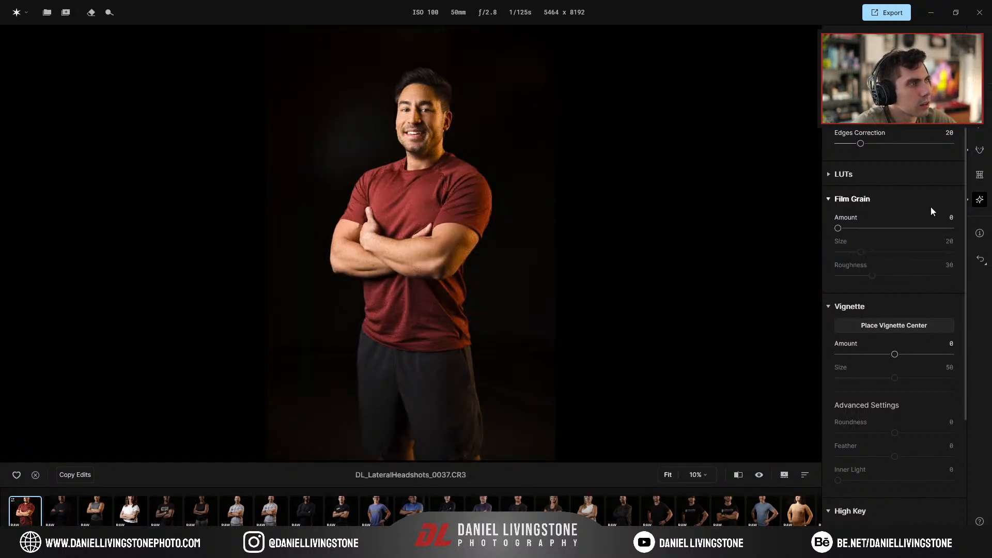
Try a Vignette with Amount -31 and Size 48, and reset its Amount to 0
{"action": "left_click", "coordinate": [894, 327]}
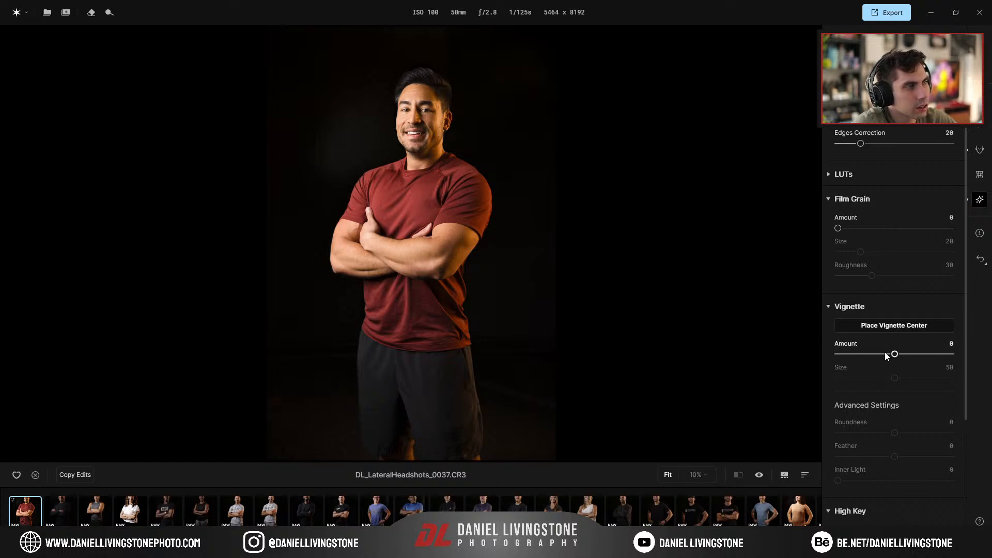
{"action": "mouse_move", "coordinate": [890, 355]}
{"action": "left_mouse_down"}
{"action": "mouse_move", "coordinate": [867, 356]}
{"action": "mouse_move", "coordinate": [935, 357]}
{"action": "mouse_move", "coordinate": [840, 350]}
{"action": "mouse_move", "coordinate": [858, 355]}
{"action": "mouse_move", "coordinate": [851, 379]}
{"action": "mouse_move", "coordinate": [831, 375]}
{"action": "mouse_move", "coordinate": [895, 379]}
{"action": "mouse_move", "coordinate": [863, 352]}
{"action": "mouse_move", "coordinate": [890, 352]}
{"action": "mouse_move", "coordinate": [864, 349]}
{"action": "mouse_move", "coordinate": [877, 357]}
{"action": "left_mouse_up"}
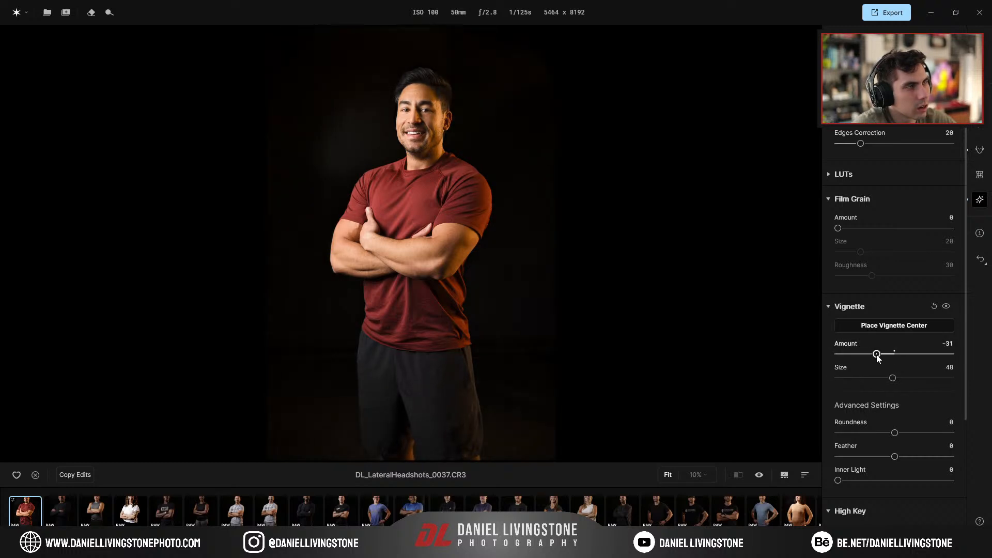
{"action": "double_click", "coordinate": [877, 355]}
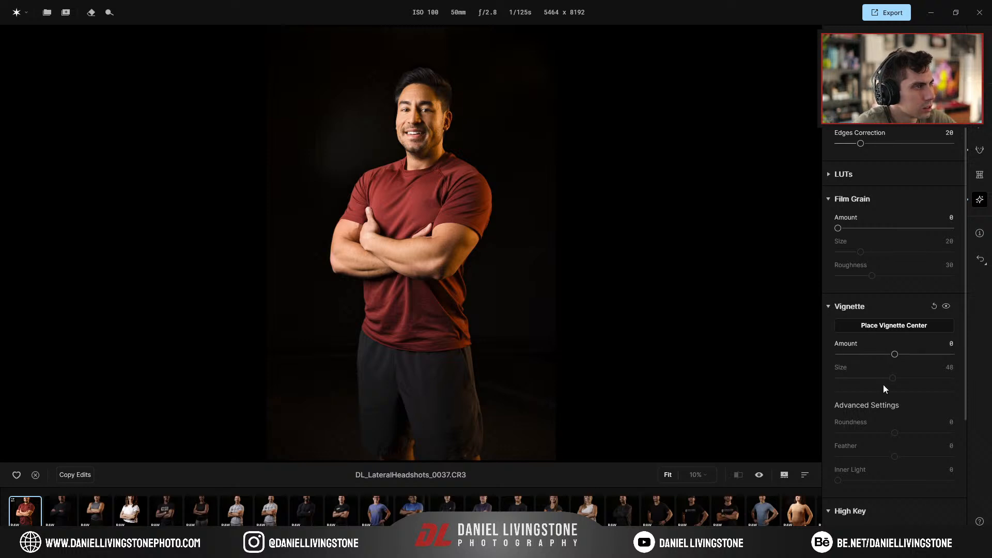
Try High Key Amounts of 10 and 32, checking the effect on the face and the whole portrait
{"action": "left_click", "coordinate": [858, 306]}
{"action": "mouse_move", "coordinate": [844, 361]}
{"action": "left_mouse_down"}
{"action": "mouse_move", "coordinate": [886, 364]}
{"action": "mouse_move", "coordinate": [848, 362]}
{"action": "left_mouse_up"}
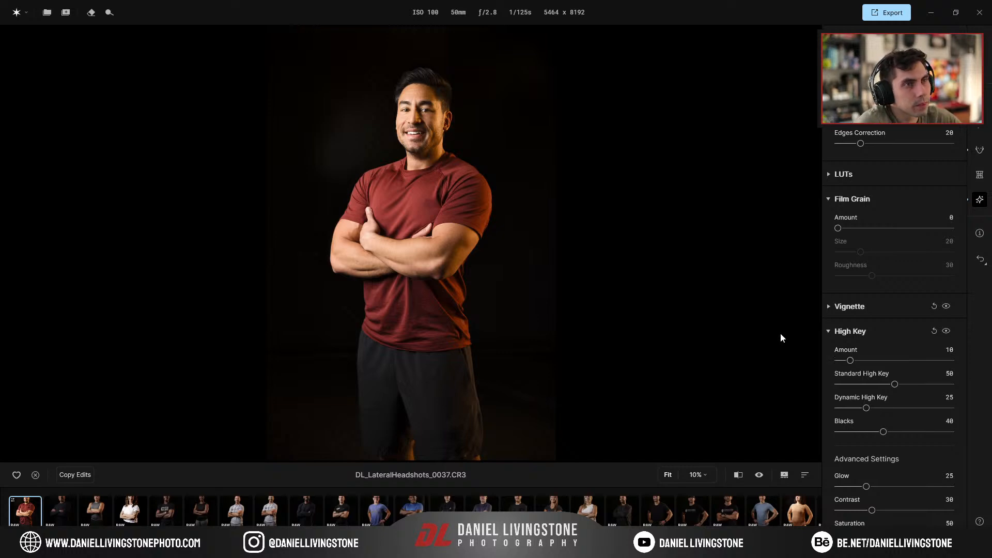
{"action": "scroll", "coordinate": [498, 248], "scroll_direction": "up", "scroll_amount": 3}
{"action": "left_click_drag", "start_coordinate": [488, 248], "coordinate": [517, 533]}
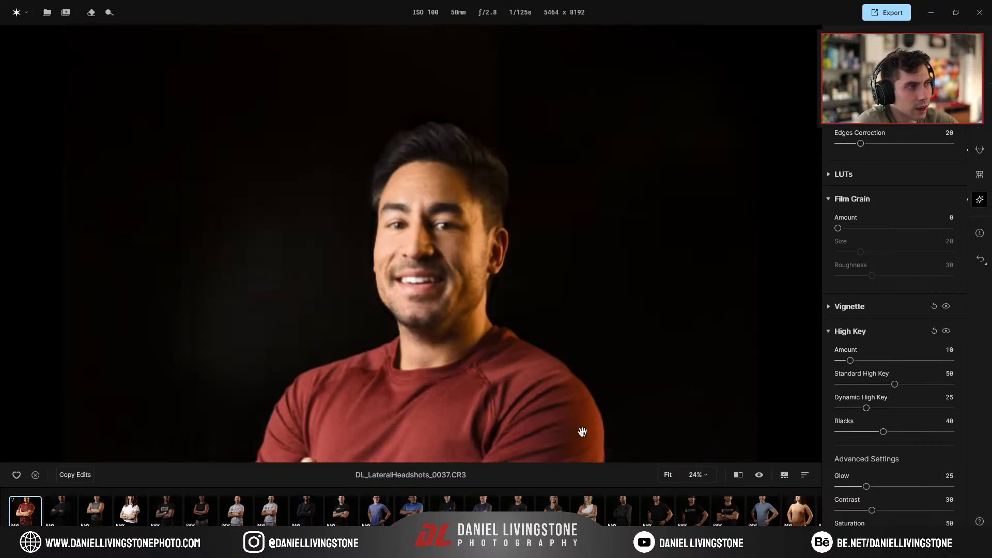
{"action": "mouse_move", "coordinate": [856, 367]}
{"action": "left_mouse_down"}
{"action": "mouse_move", "coordinate": [907, 368]}
{"action": "mouse_move", "coordinate": [874, 370]}
{"action": "left_mouse_up"}
{"action": "scroll", "coordinate": [603, 365], "scroll_direction": "down", "scroll_amount": 3}
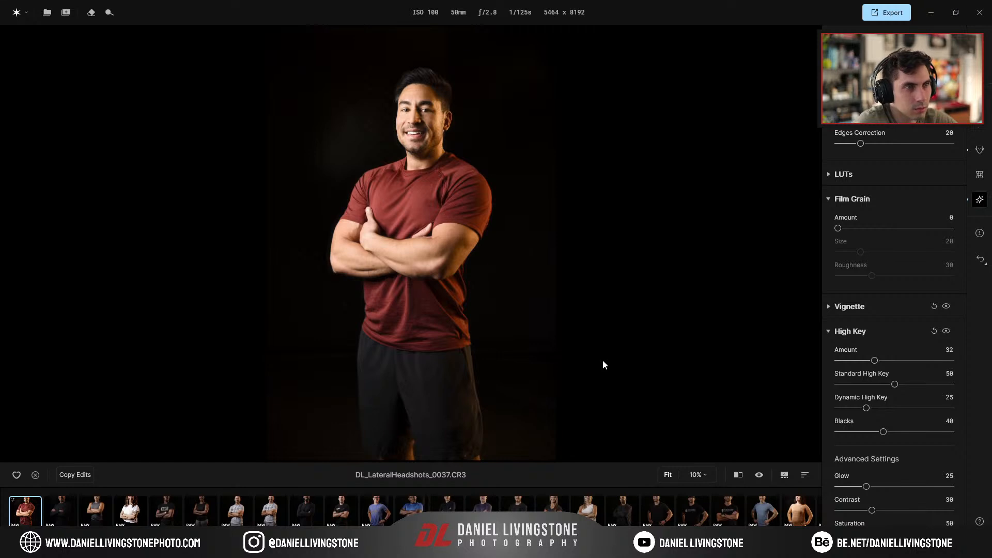
Lower the High Key Amount to 29 and finally 23 while checking the effect on the face
{"action": "left_click_drag", "start_coordinate": [873, 364], "coordinate": [873, 365]}
{"action": "scroll", "coordinate": [332, 190], "scroll_direction": "up", "scroll_amount": 5}
{"action": "left_click_drag", "start_coordinate": [406, 164], "coordinate": [423, 450]}
{"action": "left_click_drag", "start_coordinate": [436, 218], "coordinate": [438, 272]}
{"action": "scroll", "coordinate": [437, 271], "scroll_direction": "up", "scroll_amount": 2}
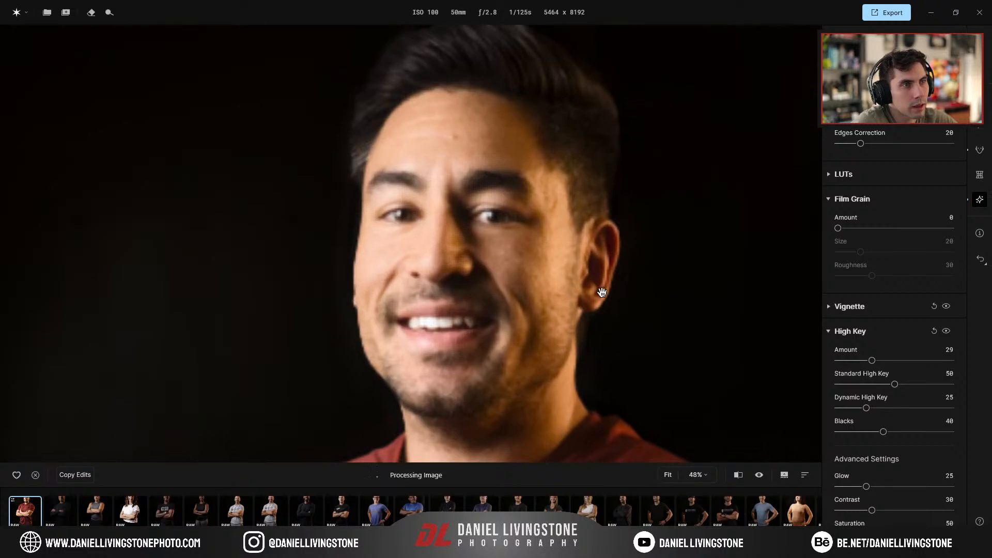
{"action": "left_click_drag", "start_coordinate": [872, 360], "coordinate": [865, 362]}
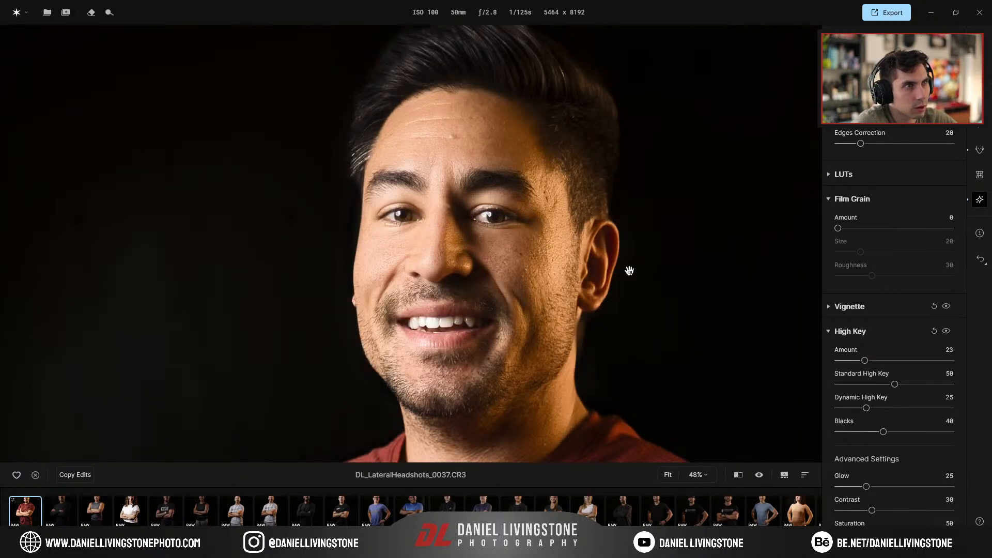
Set Standard High Key to 25, Dynamic High Key to 12 and Blacks to 32, and review the portrait
{"action": "left_click_drag", "start_coordinate": [896, 389], "coordinate": [848, 434]}
{"action": "scroll", "coordinate": [583, 342], "scroll_direction": "down", "scroll_amount": 3}
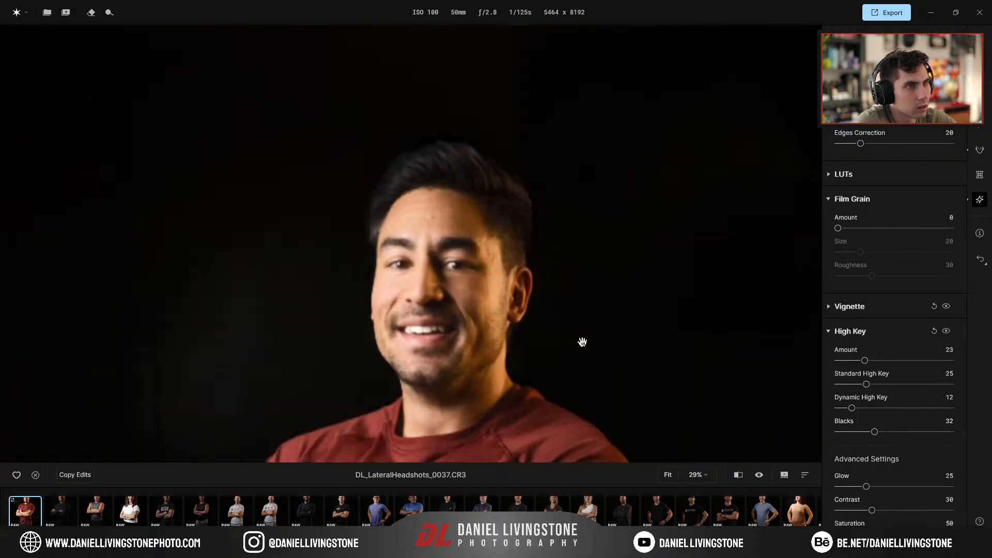
{"action": "scroll", "coordinate": [487, 284], "scroll_direction": "down", "scroll_amount": 3}
{"action": "scroll", "coordinate": [485, 284], "scroll_direction": "up", "scroll_amount": 3}
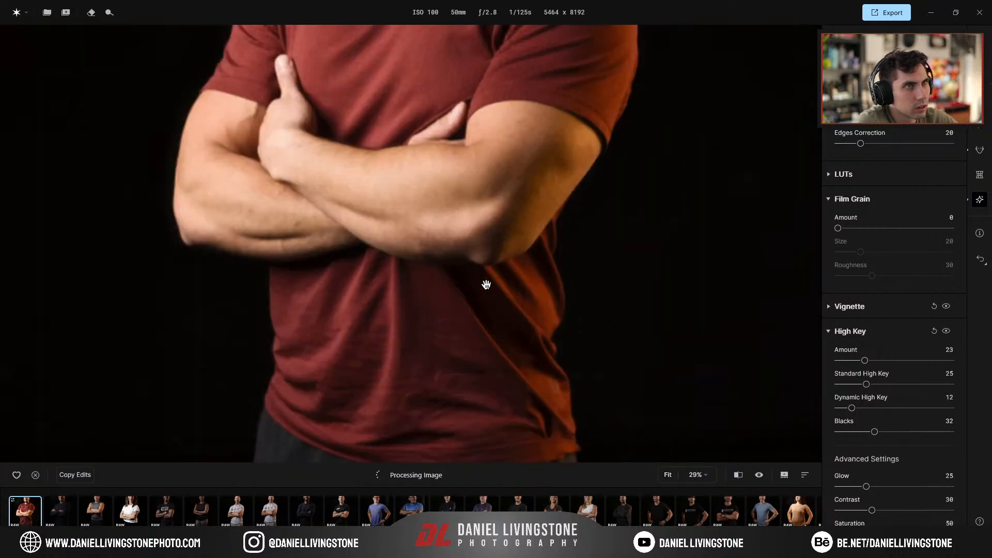
{"action": "left_click_drag", "start_coordinate": [417, 181], "coordinate": [446, 363]}
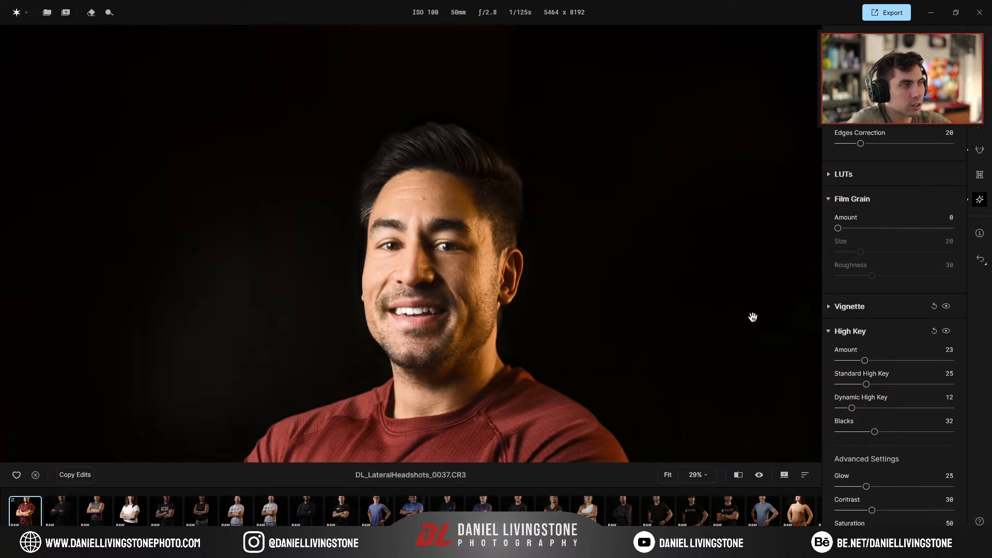
{"action": "scroll", "coordinate": [857, 473], "scroll_direction": "down", "scroll_amount": 1}
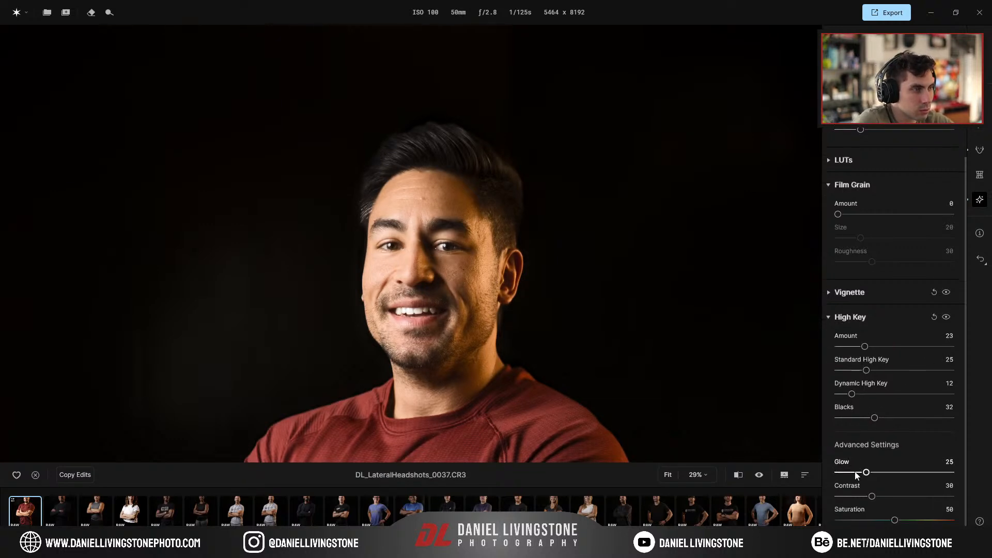
{"action": "left_click", "coordinate": [864, 318]}
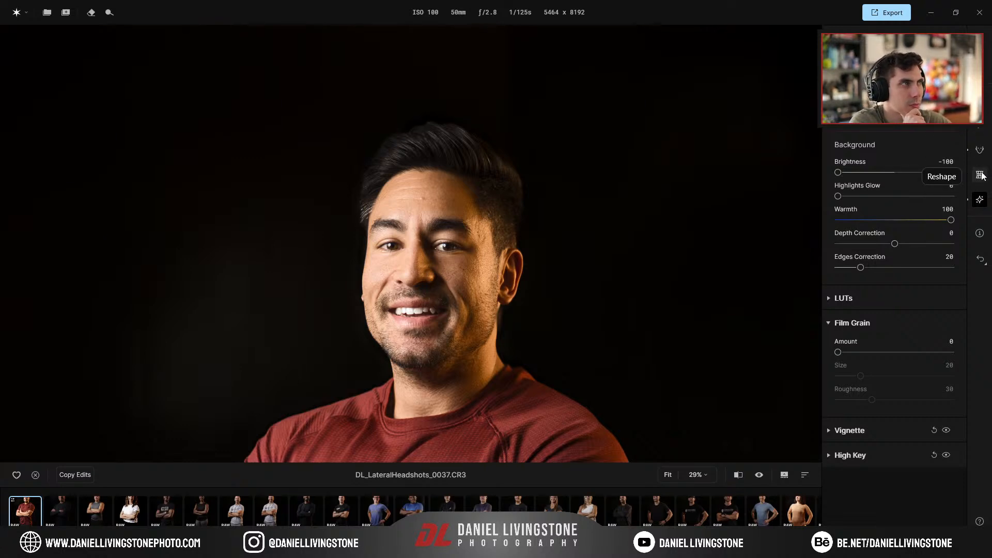
Browse the Color, Favorites, Creative, Retouch and External preset collections and look through the presets in their groups
{"action": "left_click", "coordinate": [987, 50]}
{"action": "left_click", "coordinate": [684, 83]}
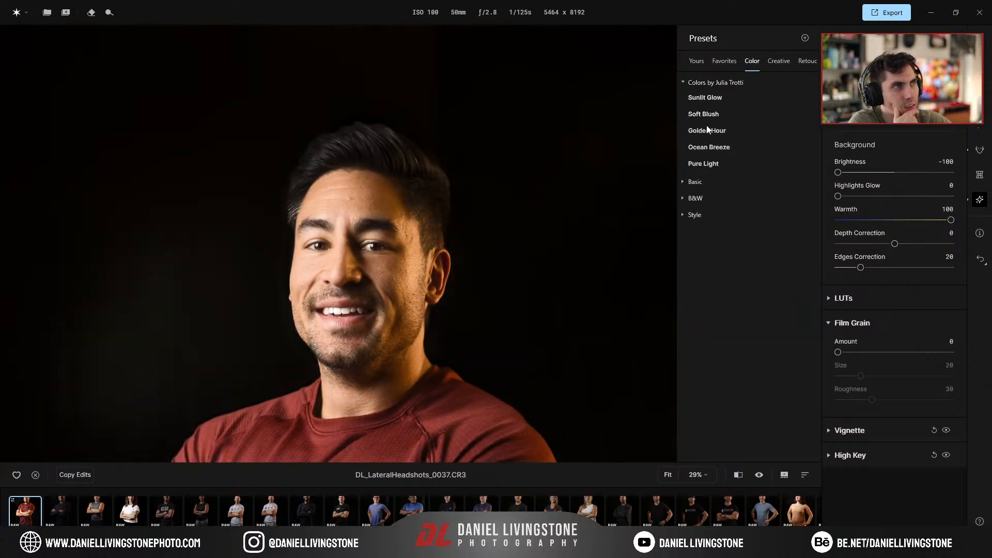
{"action": "left_click", "coordinate": [688, 83]}
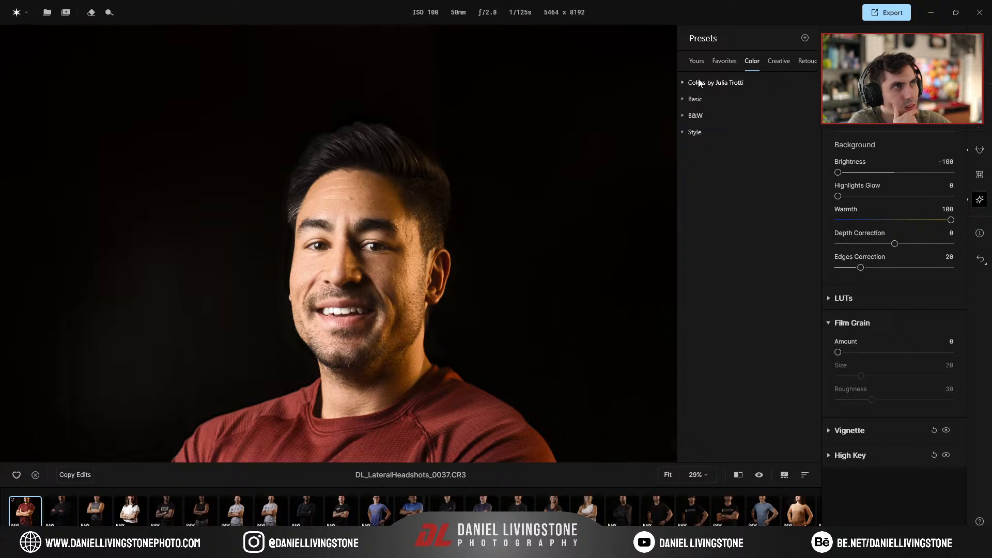
{"action": "left_click", "coordinate": [729, 62]}
{"action": "left_click", "coordinate": [698, 62]}
{"action": "left_click", "coordinate": [775, 62]}
{"action": "left_click", "coordinate": [784, 61]}
{"action": "left_click", "coordinate": [685, 83]}
{"action": "left_click", "coordinate": [684, 82]}
{"action": "left_click", "coordinate": [684, 99]}
{"action": "left_click", "coordinate": [684, 99]}
{"action": "left_click", "coordinate": [681, 116]}
{"action": "left_click", "coordinate": [681, 117]}
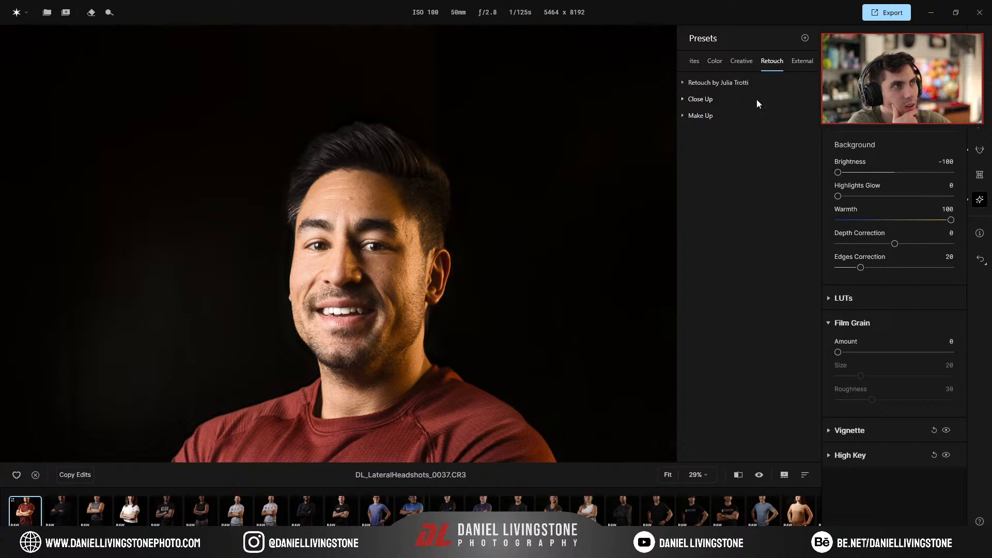
{"action": "left_click", "coordinate": [803, 61]}
{"action": "left_click", "coordinate": [805, 475]}
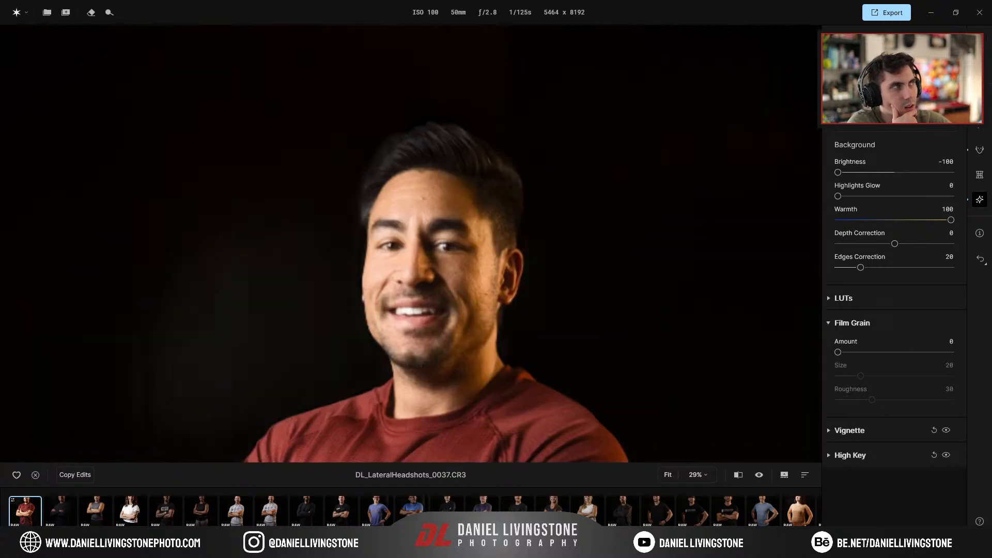
Switch to the photo DL_LateralHeadshots_0454.CR3 and bring the woman's face into close-up view
{"action": "left_click", "coordinate": [548, 312]}
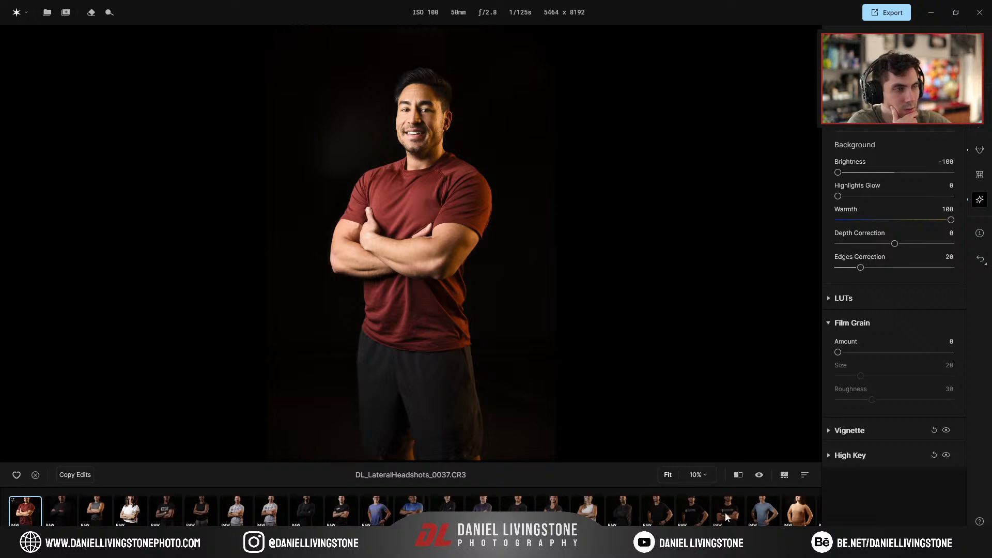
{"action": "left_click", "coordinate": [800, 511]}
{"action": "scroll", "coordinate": [656, 512], "scroll_direction": "down", "scroll_amount": 3}
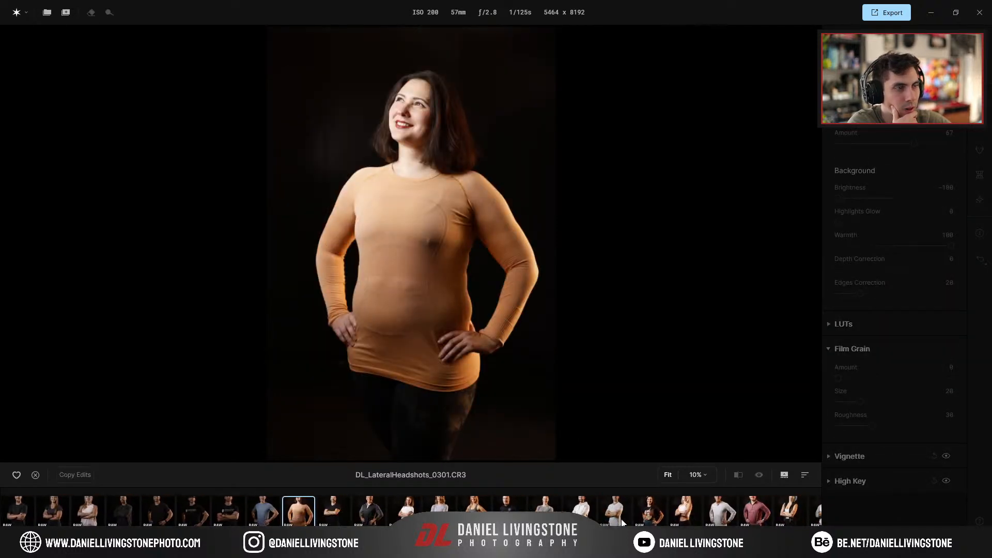
{"action": "left_click", "coordinate": [657, 511]}
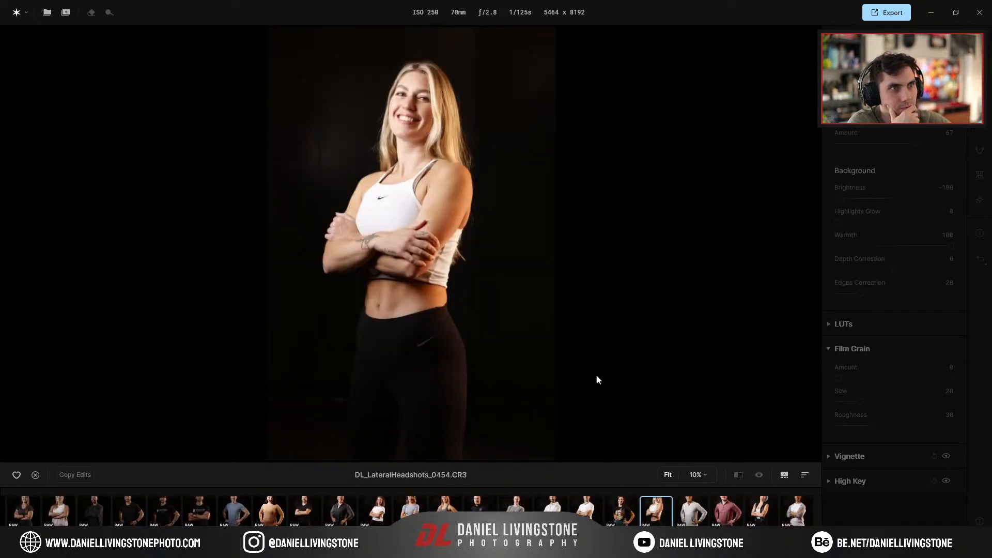
{"action": "left_click", "coordinate": [410, 111]}
{"action": "scroll", "coordinate": [552, 317], "scroll_direction": "down", "scroll_amount": 5}
{"action": "left_click_drag", "start_coordinate": [394, 177], "coordinate": [551, 263]}
{"action": "scroll", "coordinate": [517, 253], "scroll_direction": "down", "scroll_amount": 2}
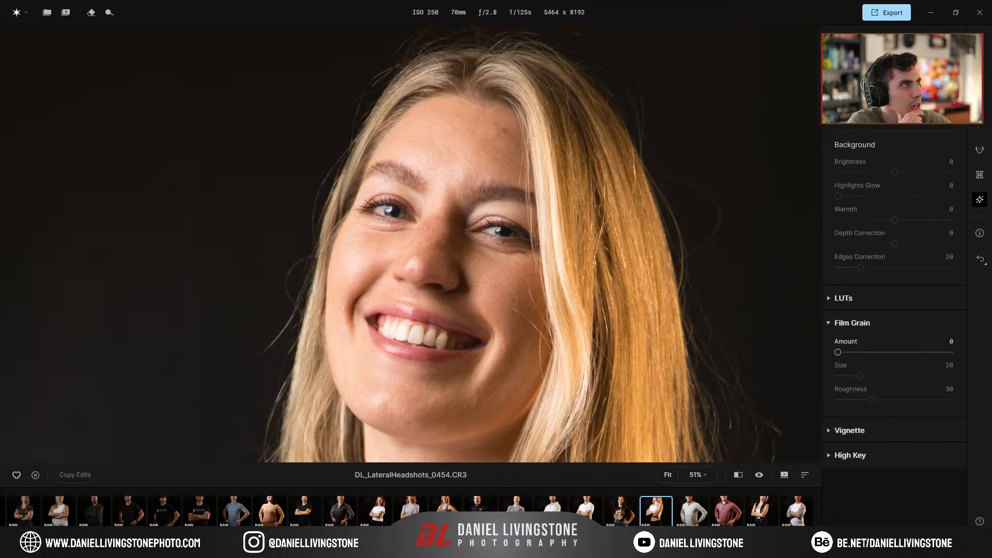
Show the Make Up group of the Retouch presets for this portrait
{"action": "left_click", "coordinate": [980, 41]}
{"action": "left_click", "coordinate": [768, 64]}
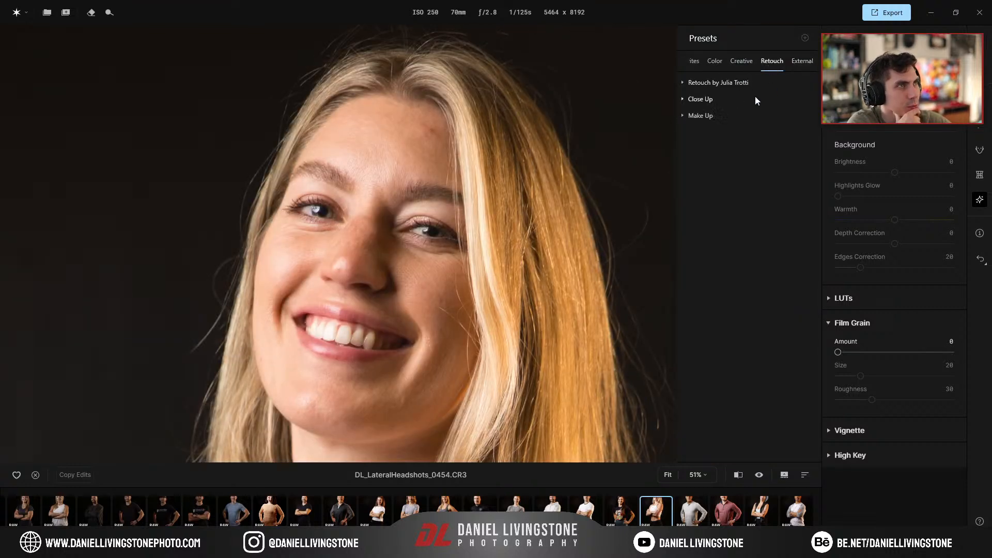
{"action": "left_click", "coordinate": [684, 116]}
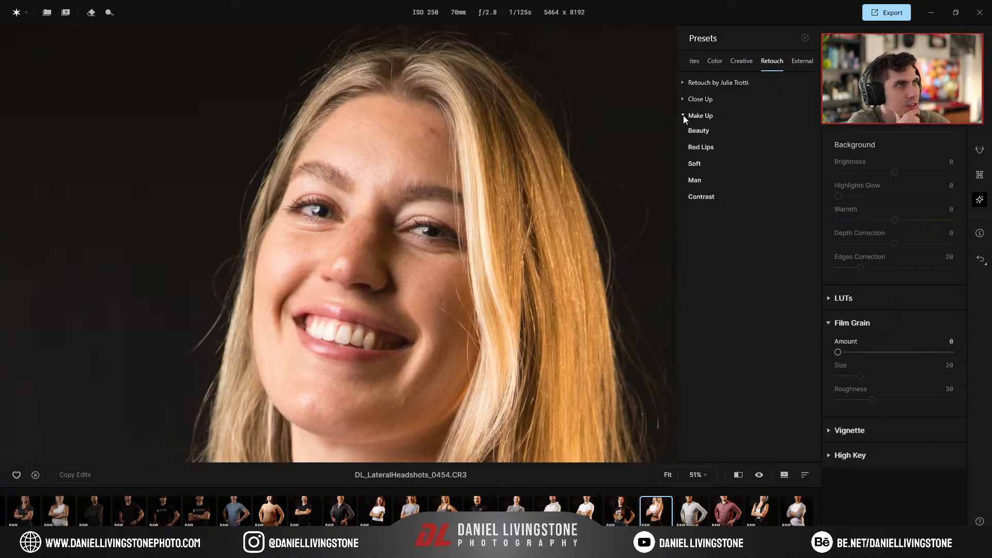
Try the Red Lips make-up preset at 100 and examine its effect on the body and face
{"action": "left_click", "coordinate": [699, 149]}
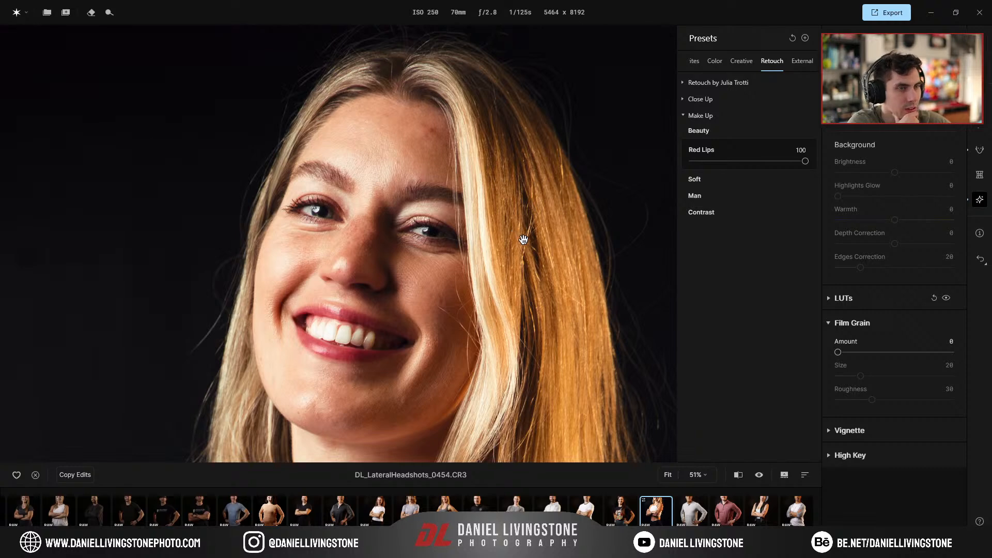
{"action": "scroll", "coordinate": [517, 241], "scroll_direction": "down", "scroll_amount": 5}
{"action": "scroll", "coordinate": [332, 190], "scroll_direction": "up", "scroll_amount": 5}
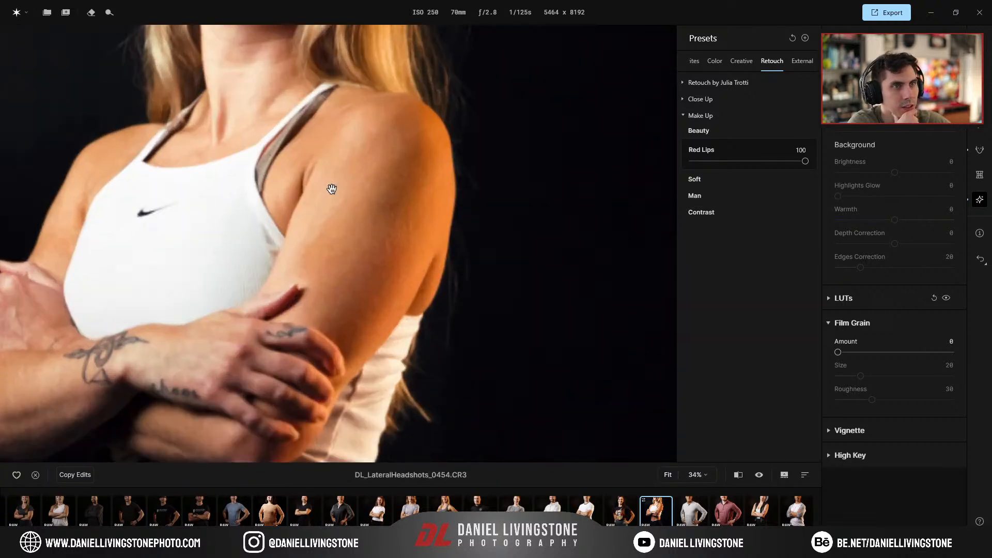
{"action": "left_click_drag", "start_coordinate": [324, 205], "coordinate": [350, 337]}
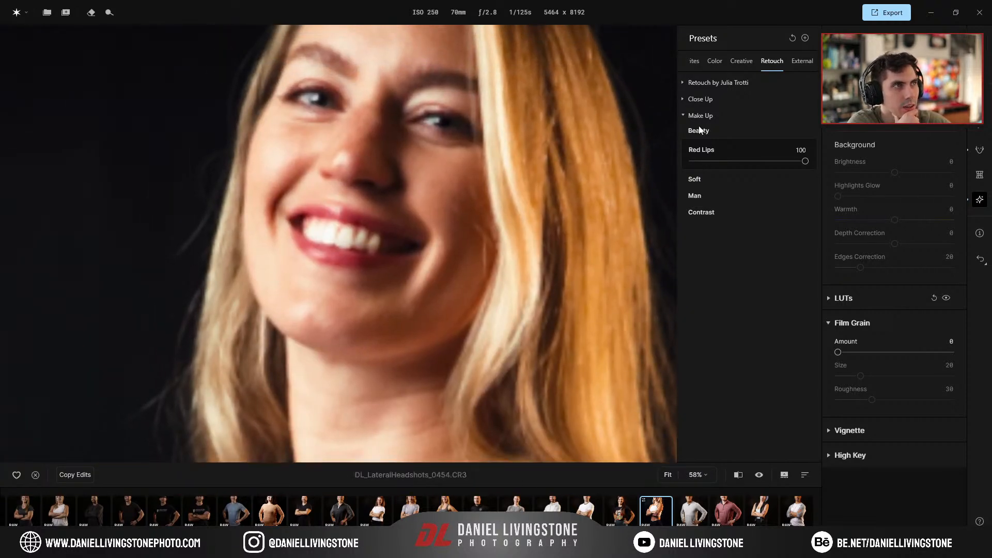
Apply the Soft make-up preset at 100 and view its effect on the woman's face
{"action": "left_click", "coordinate": [696, 183]}
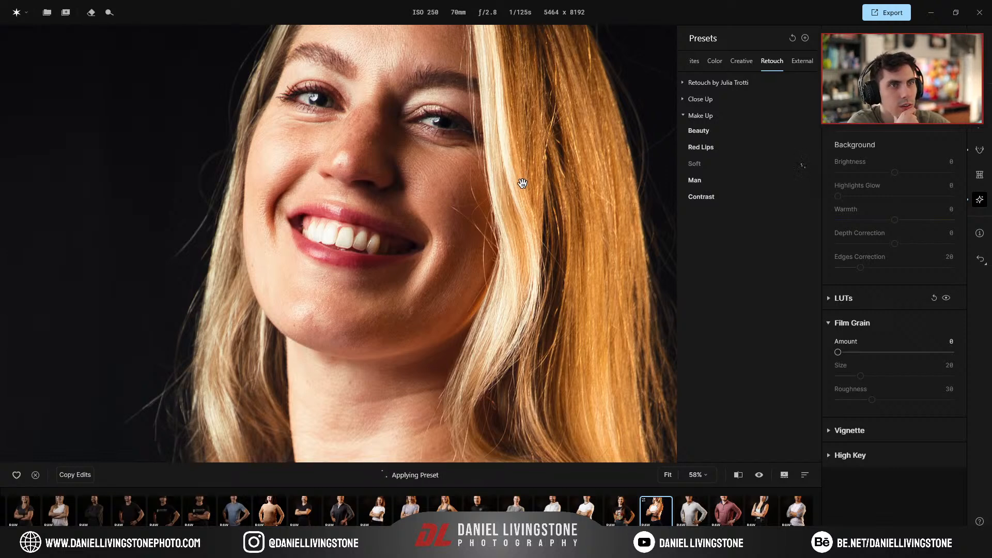
{"action": "scroll", "coordinate": [523, 184], "scroll_direction": "down", "scroll_amount": 1}
{"action": "left_click_drag", "start_coordinate": [542, 175], "coordinate": [518, 277]}
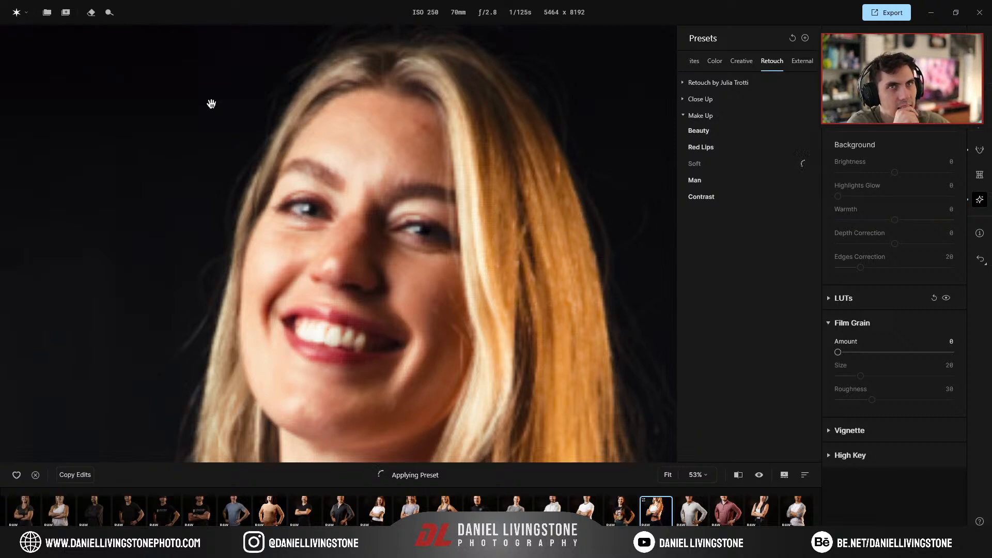
{"action": "left_click", "coordinate": [24, 15]}
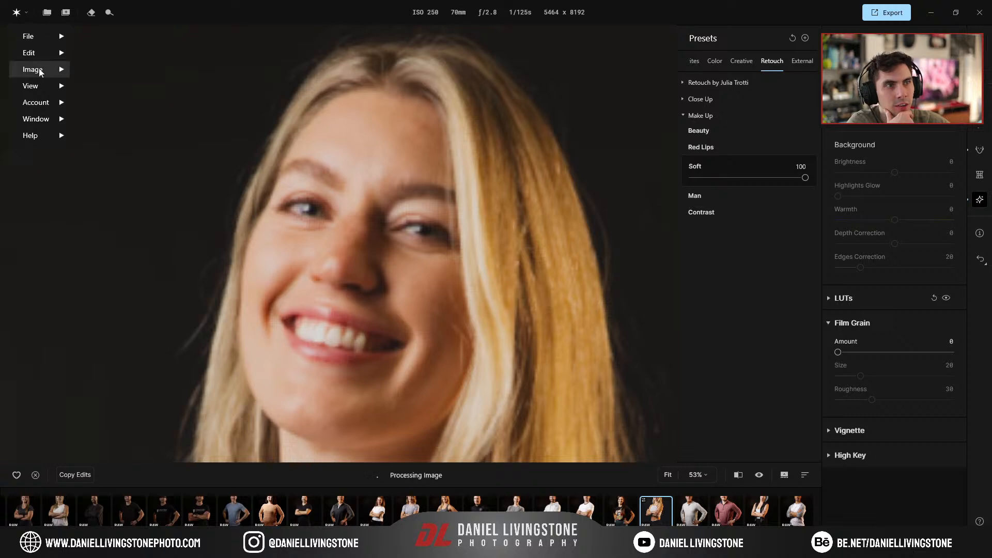
{"action": "left_click", "coordinate": [15, 16]}
{"action": "scroll", "coordinate": [406, 246], "scroll_direction": "down", "scroll_amount": 2}
{"action": "scroll", "coordinate": [419, 238], "scroll_direction": "up", "scroll_amount": 1}
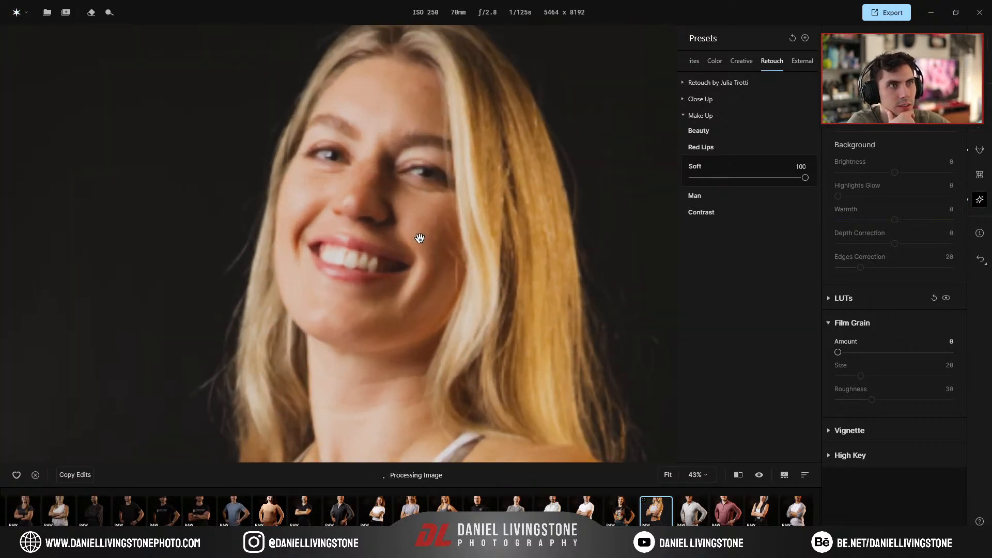
Examine the Soft preset on the woman's face and whole figure, and reset the applied preset
{"action": "scroll", "coordinate": [396, 226], "scroll_direction": "up", "scroll_amount": 3}
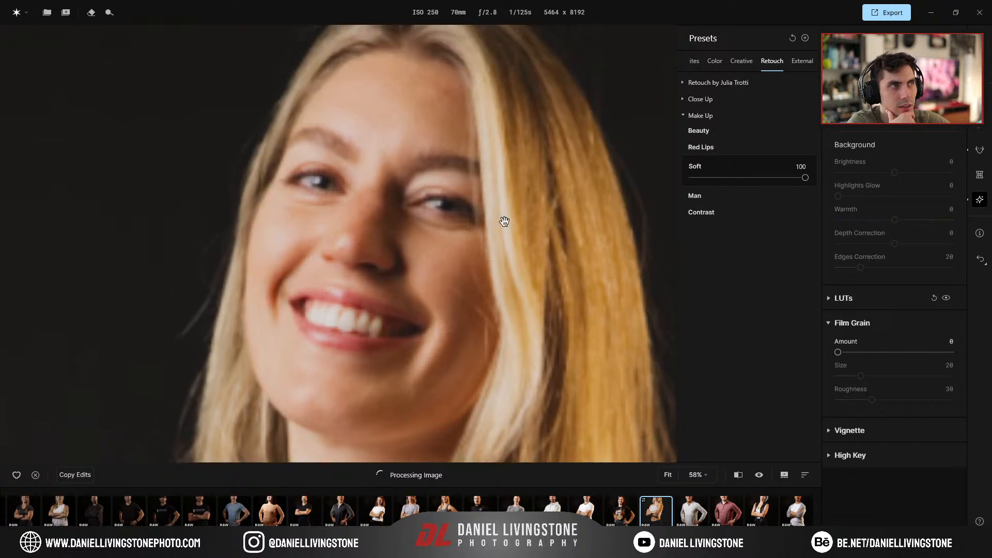
{"action": "left_click_drag", "start_coordinate": [808, 182], "coordinate": [840, 182]}
{"action": "scroll", "coordinate": [459, 216], "scroll_direction": "down", "scroll_amount": 5}
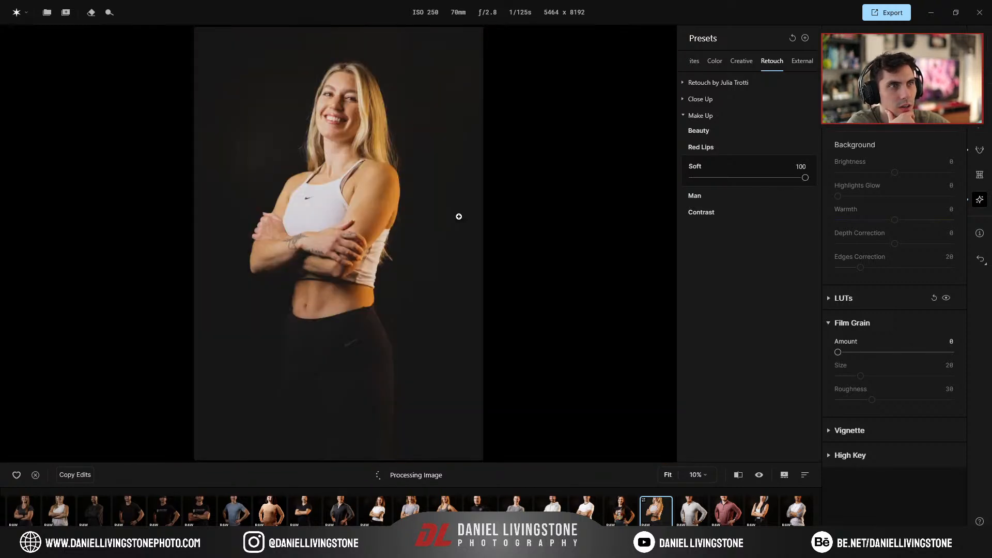
{"action": "left_click_drag", "start_coordinate": [806, 178], "coordinate": [845, 173]}
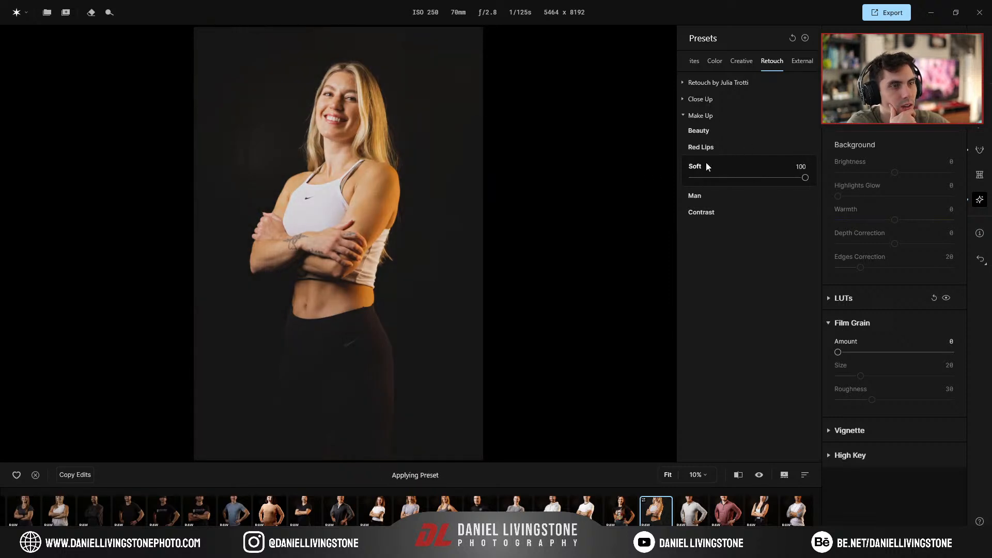
{"action": "left_click", "coordinate": [793, 38]}
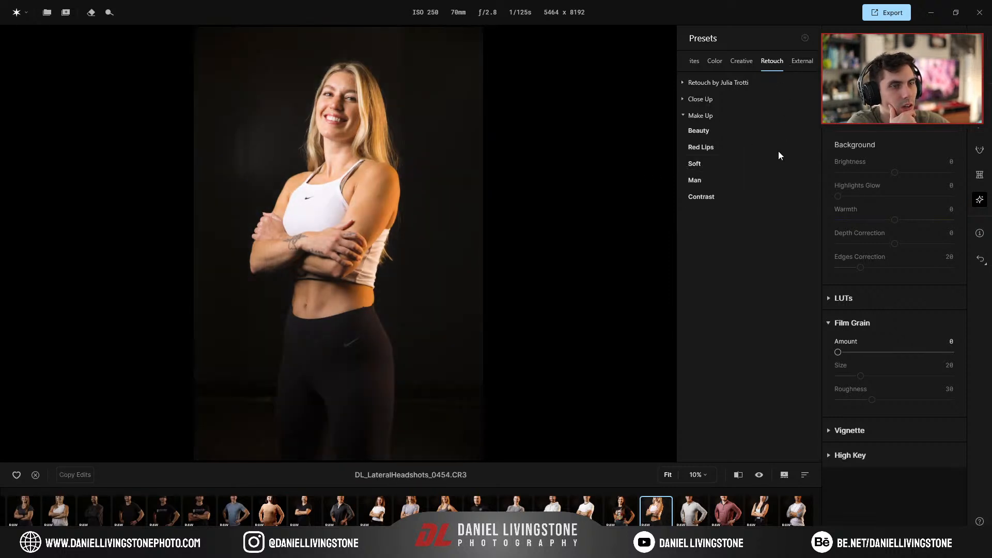
Try the Natural Radiance preset from the Retouch by Julia Trotti group at 100 and examine the woman's face
{"action": "left_click", "coordinate": [685, 82]}
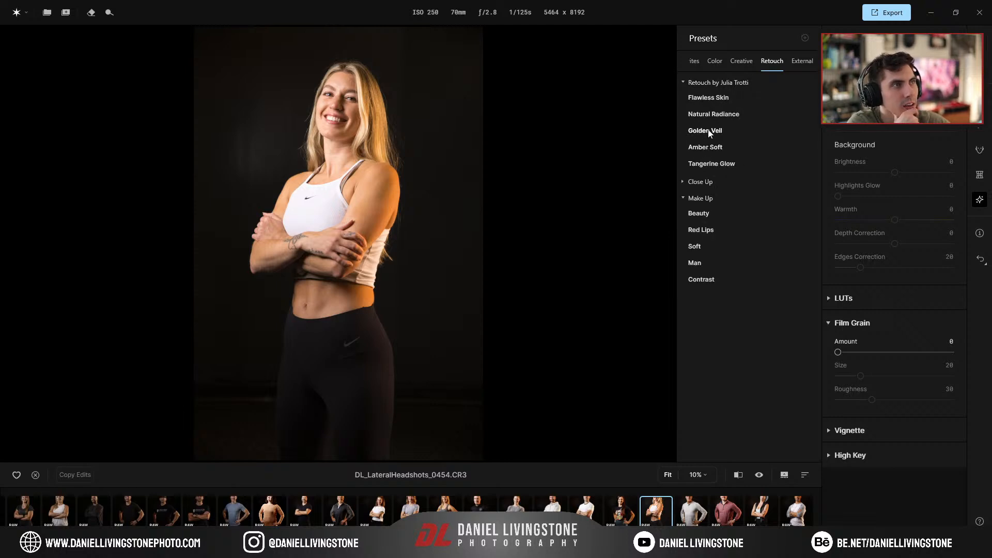
{"action": "left_click", "coordinate": [709, 114]}
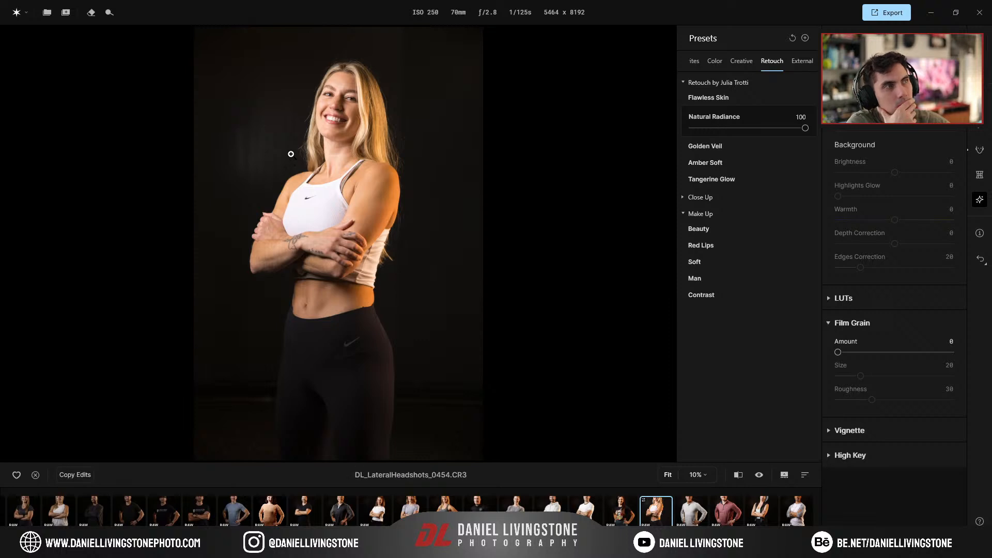
{"action": "left_click", "coordinate": [311, 152]}
{"action": "left_click_drag", "start_coordinate": [310, 150], "coordinate": [358, 350]}
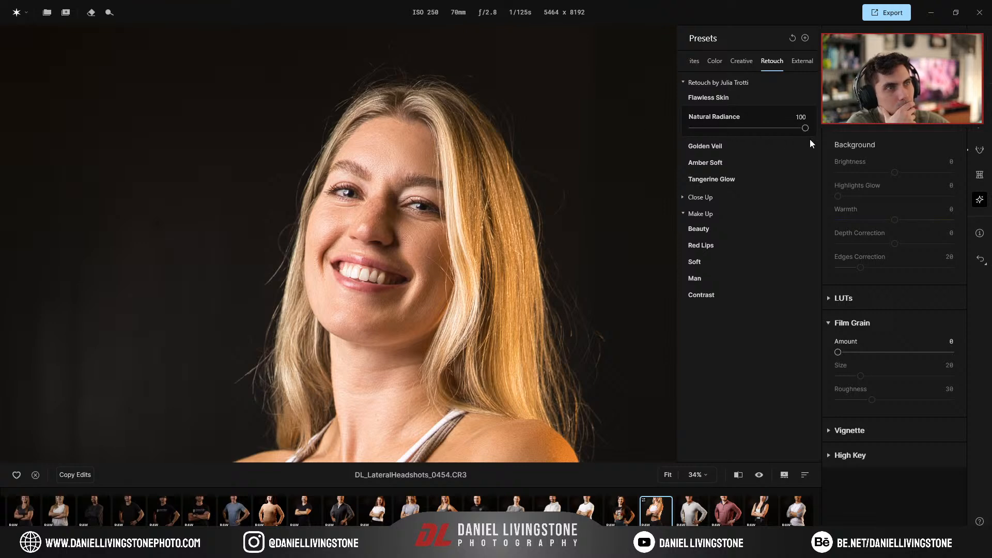
Try the Golden Veil preset at 100 and examine it on the whole figure and in a close-up of the face
{"action": "left_click", "coordinate": [810, 140]}
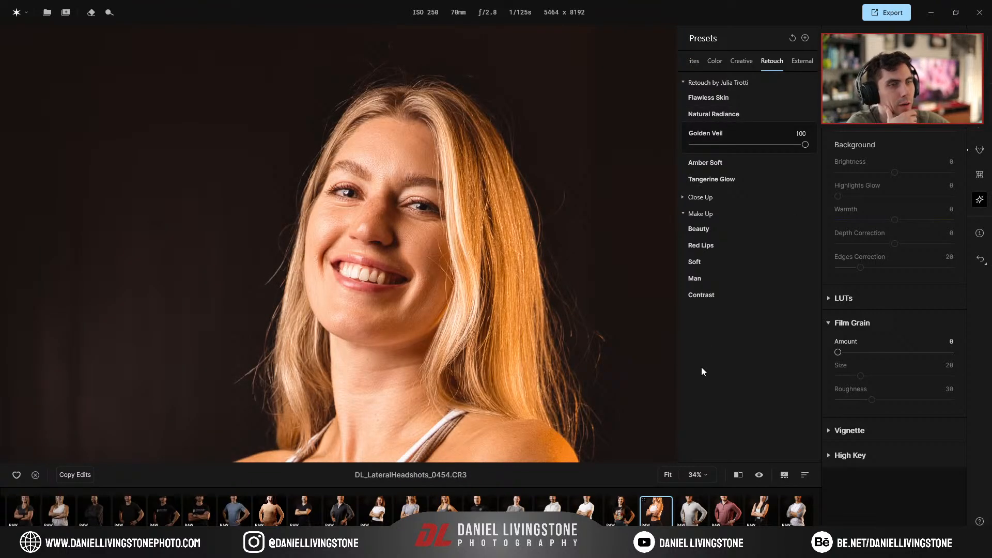
{"action": "left_click", "coordinate": [760, 479]}
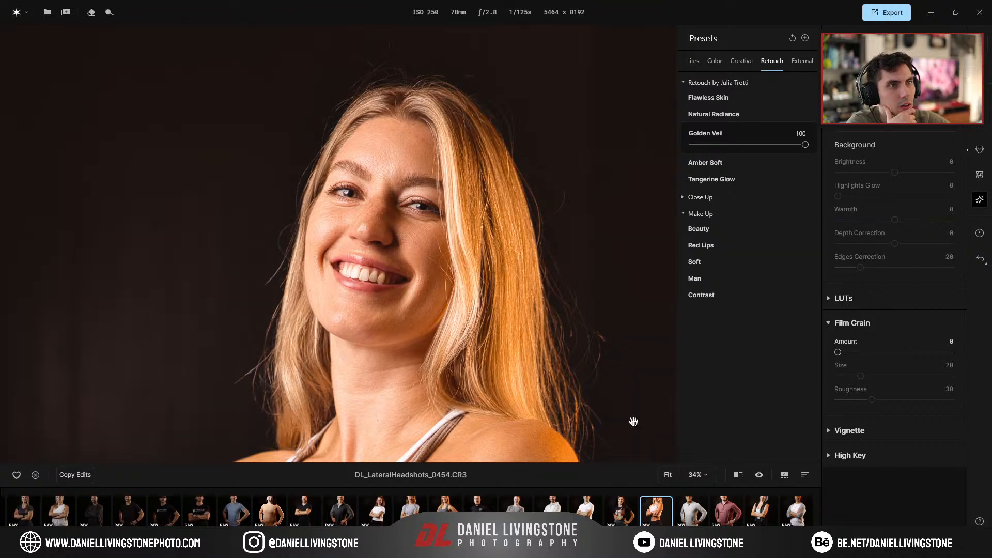
{"action": "scroll", "coordinate": [419, 333], "scroll_direction": "down", "scroll_amount": 5}
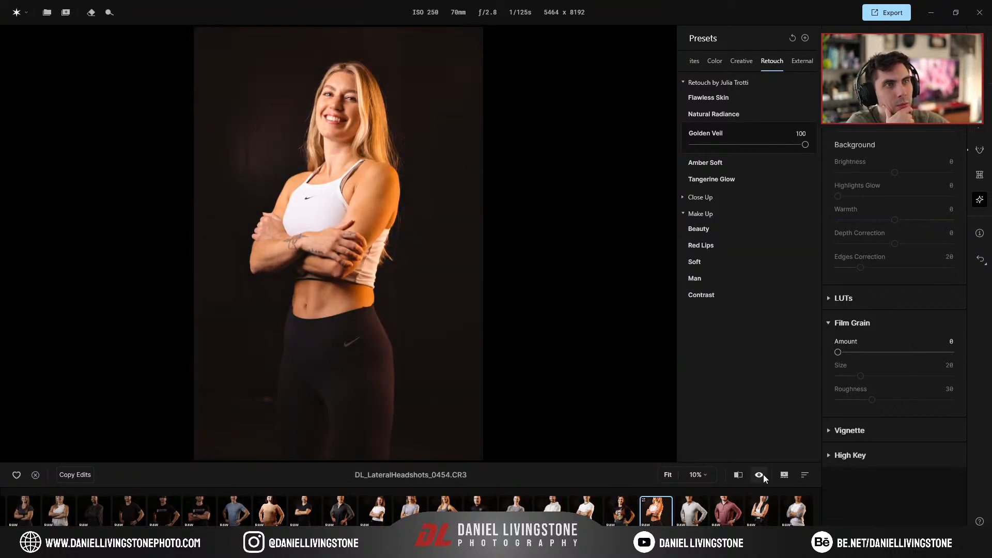
{"action": "scroll", "coordinate": [343, 165], "scroll_direction": "up", "scroll_amount": 5}
{"action": "left_click_drag", "start_coordinate": [343, 166], "coordinate": [386, 399]}
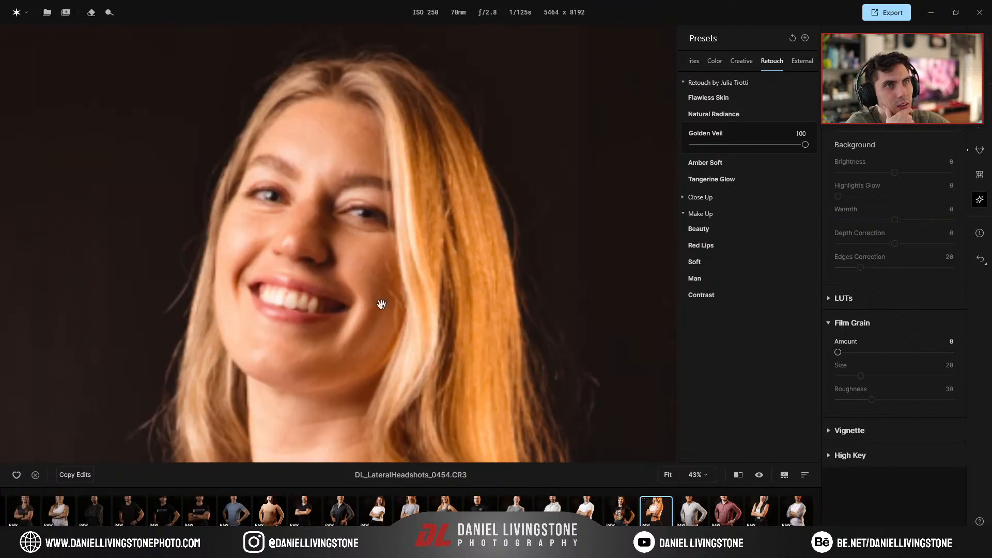
{"action": "left_click_drag", "start_coordinate": [358, 235], "coordinate": [429, 244]}
{"action": "scroll", "coordinate": [429, 244], "scroll_direction": "up", "scroll_amount": 2}
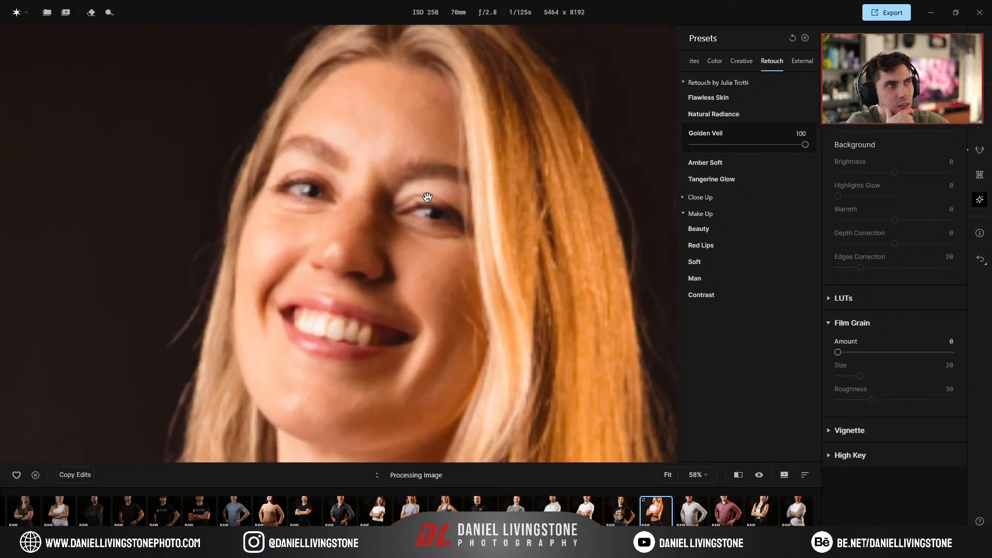
Compare the face close-up repeatedly before and after the Golden Veil preset, checking skin, eyes and hair
{"action": "left_click", "coordinate": [762, 476]}
{"action": "left_click", "coordinate": [762, 477]}
{"action": "left_click", "coordinate": [761, 476]}
{"action": "left_click", "coordinate": [762, 476]}
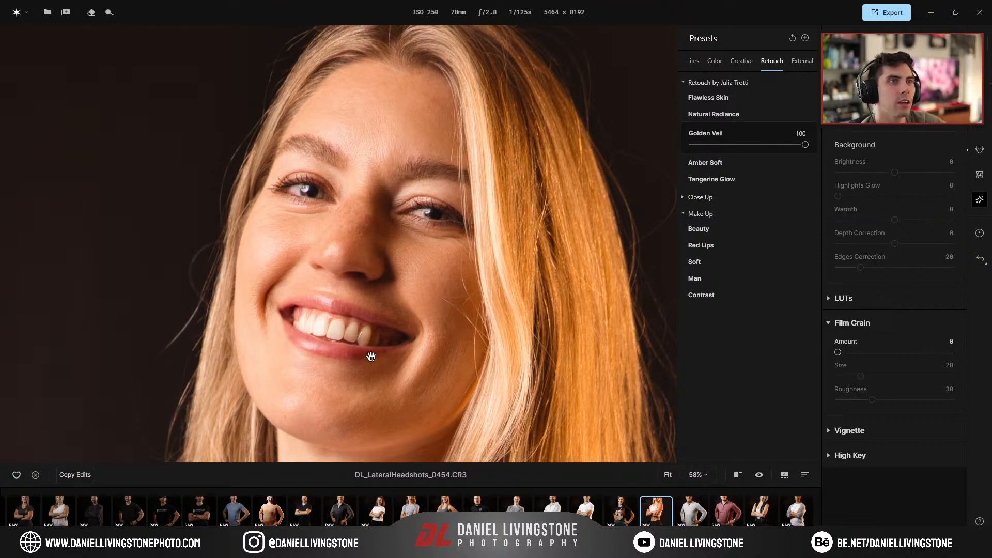
{"action": "left_click", "coordinate": [762, 475]}
{"action": "left_click", "coordinate": [762, 476]}
{"action": "left_click", "coordinate": [761, 475]}
{"action": "left_click", "coordinate": [761, 475]}
{"action": "left_click", "coordinate": [762, 475]}
{"action": "left_click", "coordinate": [762, 476]}
{"action": "left_click", "coordinate": [762, 475]}
{"action": "left_click", "coordinate": [762, 475]}
{"action": "left_click", "coordinate": [762, 475]}
{"action": "left_click", "coordinate": [762, 476]}
{"action": "left_click", "coordinate": [762, 475]}
{"action": "left_click", "coordinate": [762, 476]}
{"action": "left_click", "coordinate": [762, 475]}
{"action": "left_click", "coordinate": [762, 476]}
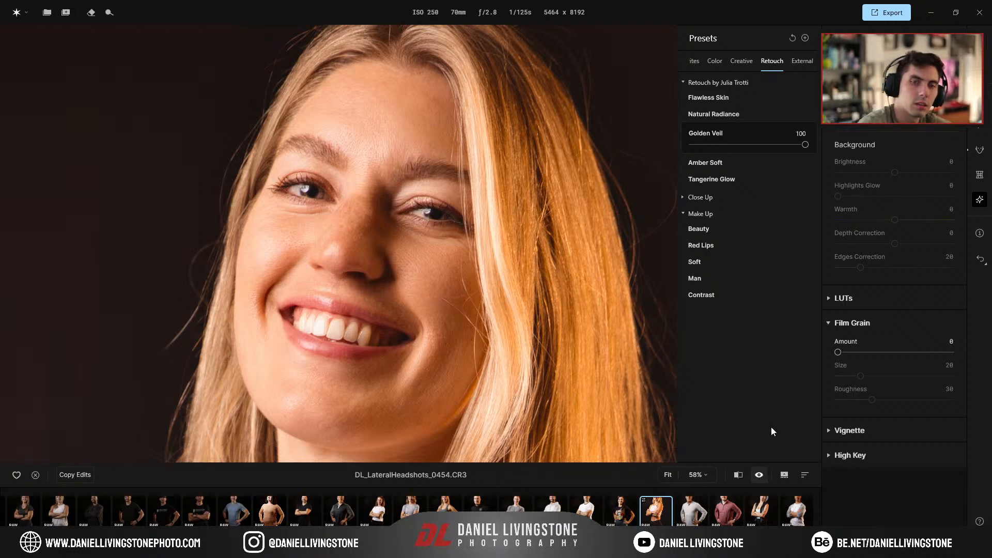
View the full portrait again, show the Yours preset category and reset the Golden Veil preset
{"action": "scroll", "coordinate": [516, 311], "scroll_direction": "down", "scroll_amount": 2}
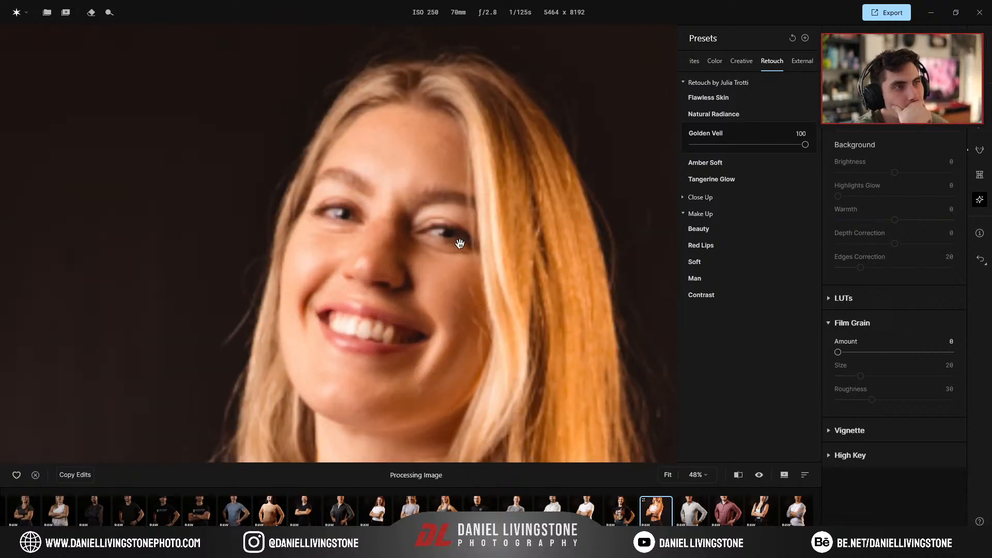
{"action": "scroll", "coordinate": [450, 231], "scroll_direction": "down", "scroll_amount": 4}
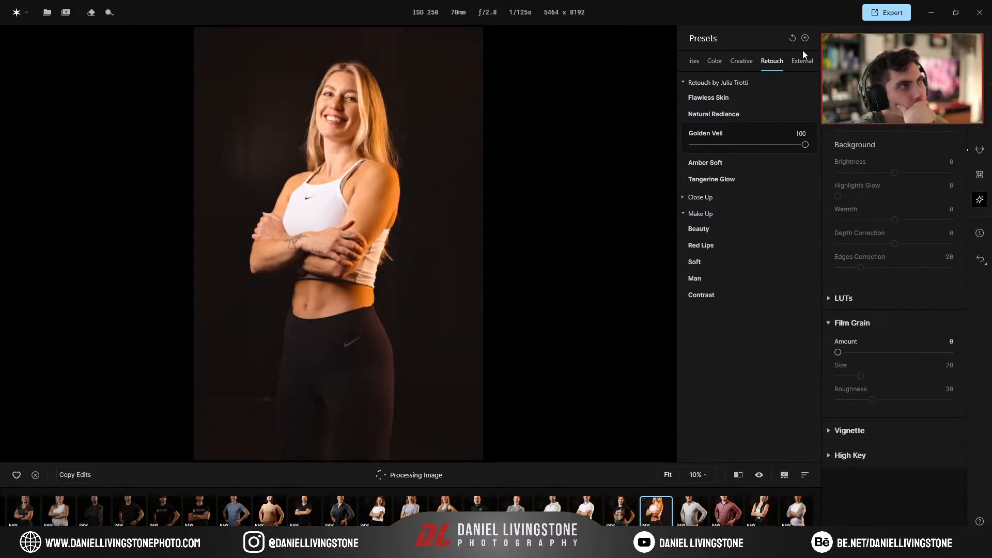
{"action": "left_click", "coordinate": [695, 62]}
{"action": "left_click", "coordinate": [697, 62]}
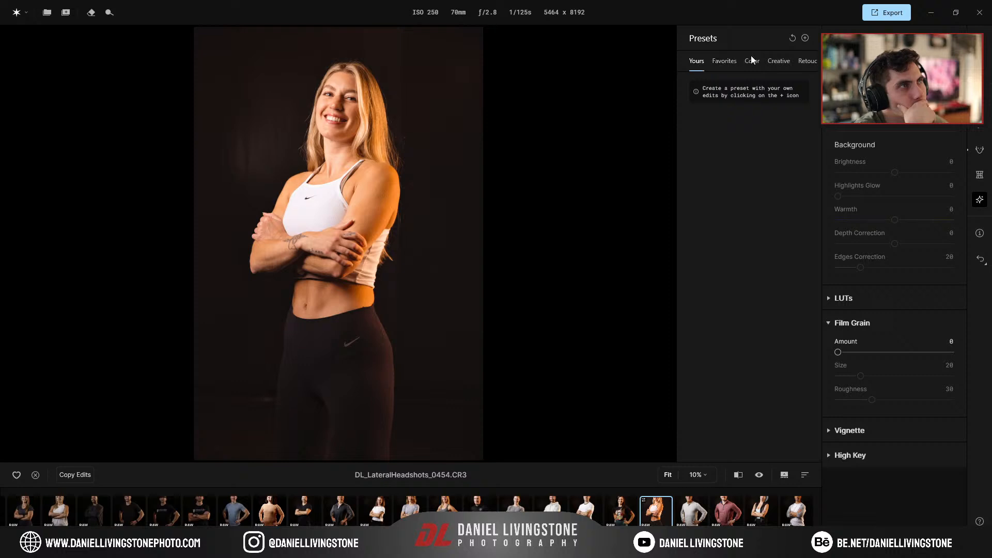
{"action": "left_click", "coordinate": [793, 39]}
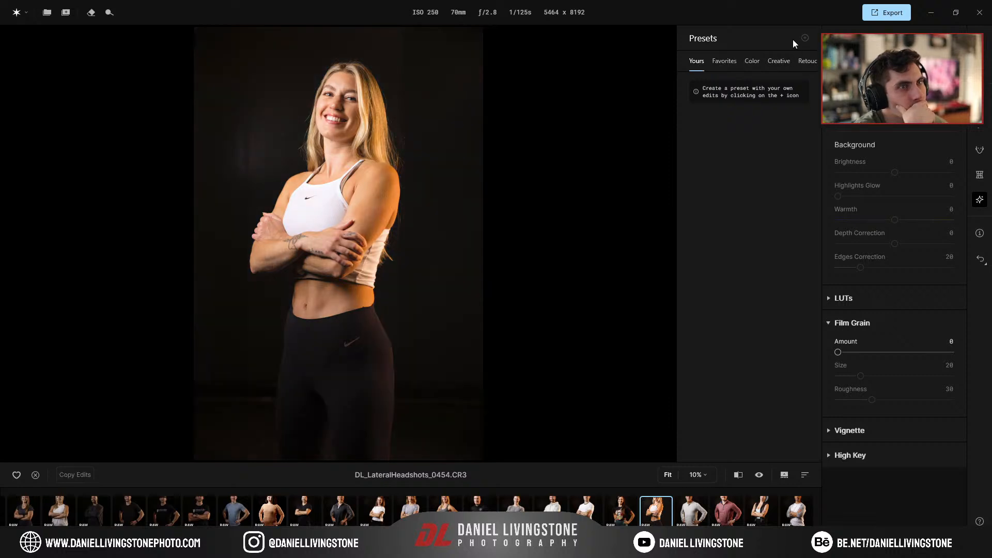
In the Face Skin retouch settings, try Dark Circles Removal at 63, settle on 20 and compare the face with and without it
{"action": "left_click", "coordinate": [979, 150]}
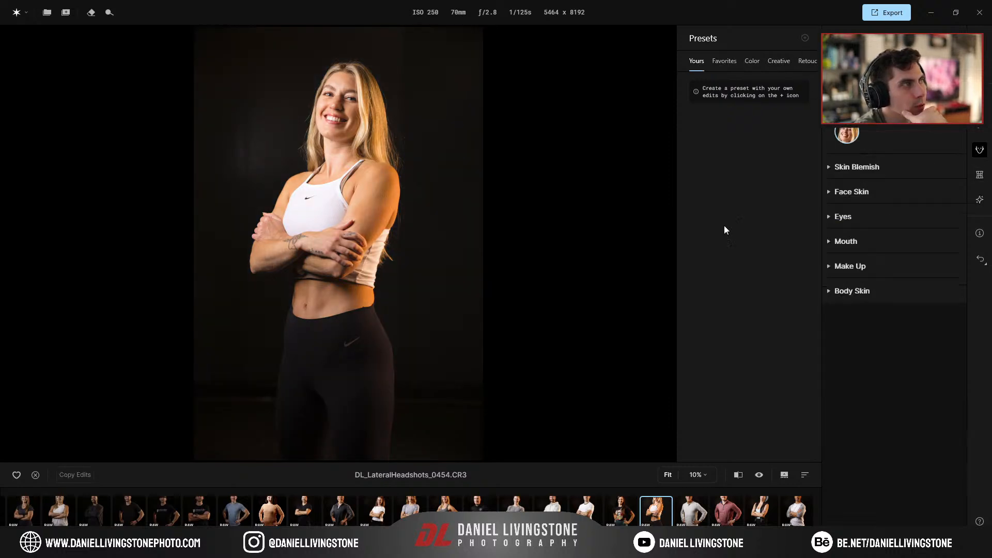
{"action": "scroll", "coordinate": [398, 176], "scroll_direction": "up", "scroll_amount": 3}
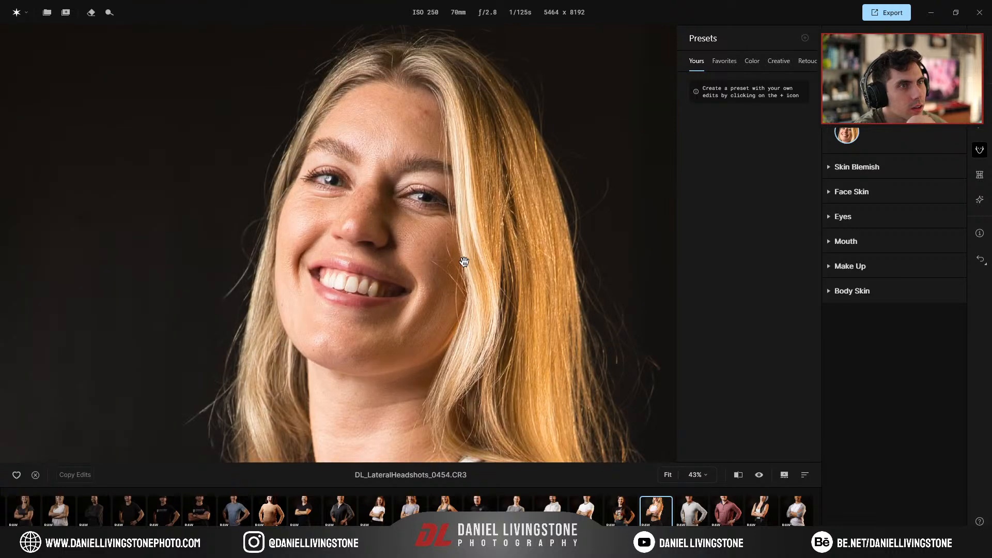
{"action": "left_click", "coordinate": [877, 194]}
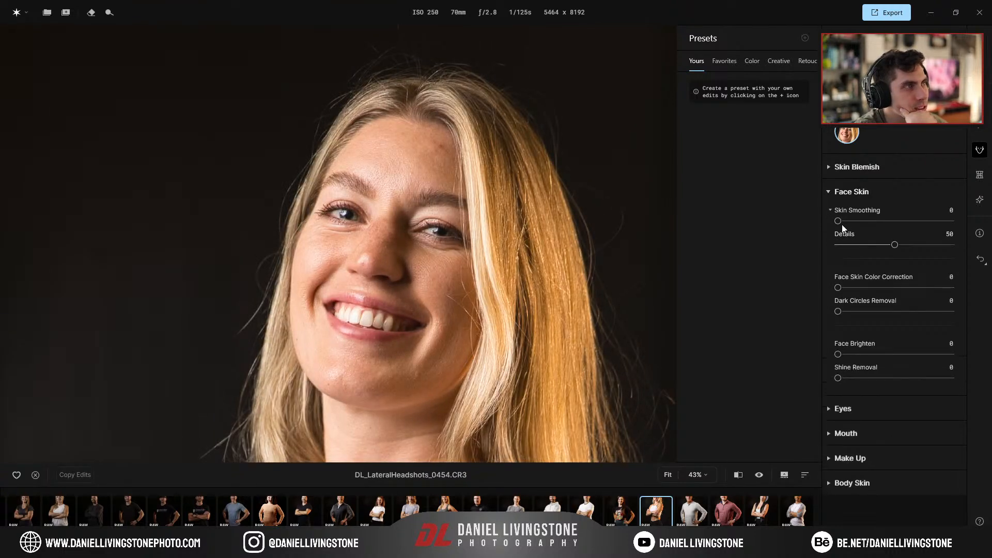
{"action": "left_click_drag", "start_coordinate": [838, 311], "coordinate": [909, 311]}
{"action": "scroll", "coordinate": [523, 295], "scroll_direction": "up", "scroll_amount": 2}
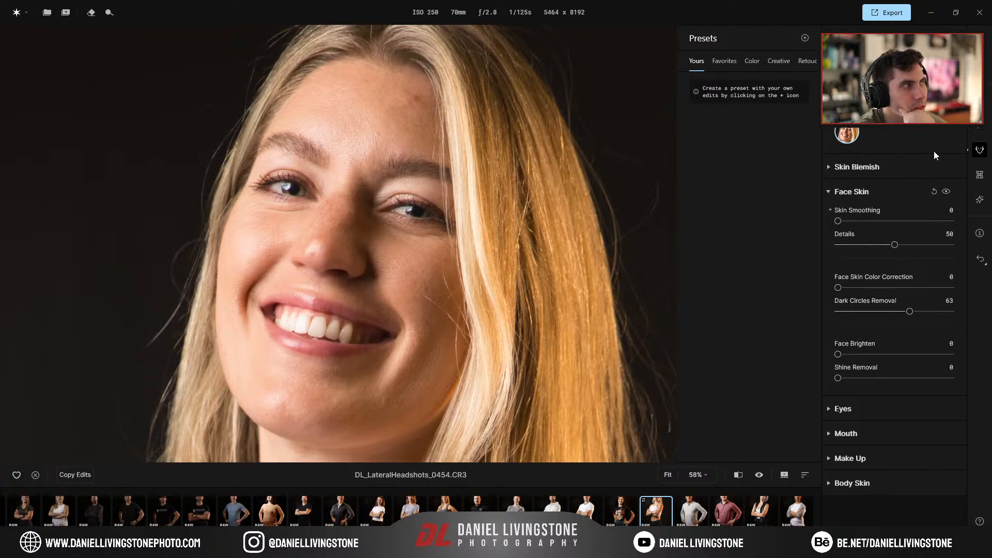
{"action": "left_click", "coordinate": [946, 192]}
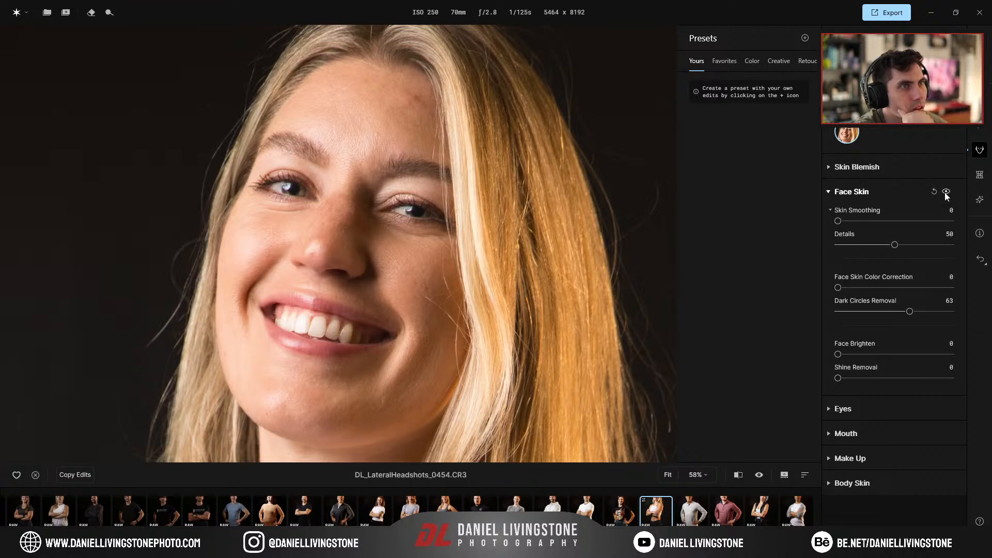
{"action": "left_click_drag", "start_coordinate": [910, 312], "coordinate": [862, 313]}
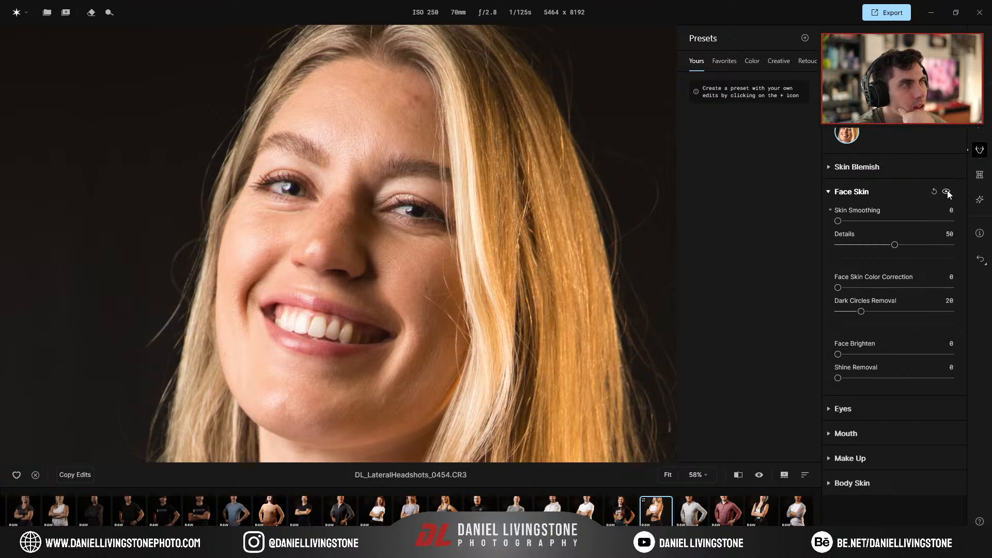
{"action": "left_click", "coordinate": [947, 190]}
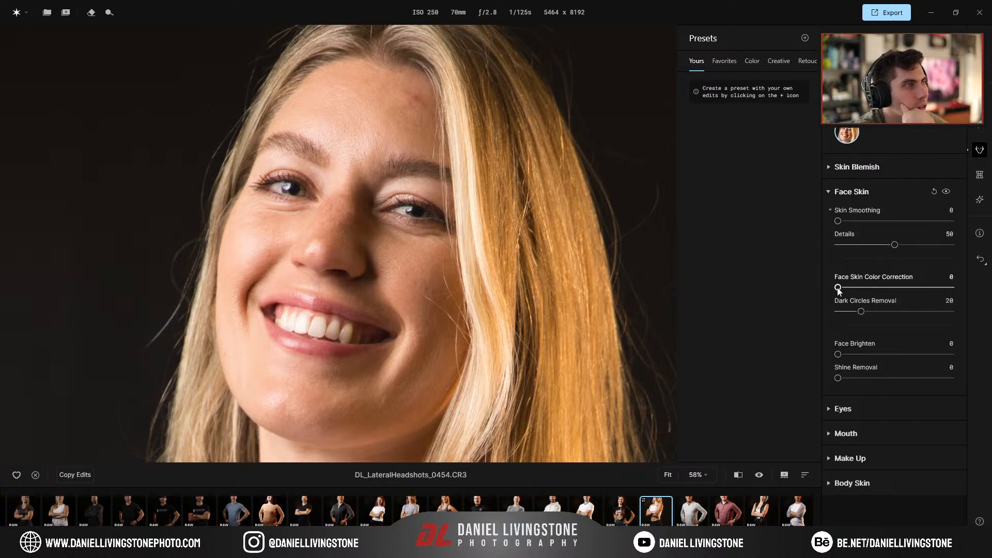
Try Face Skin Color Correction at 84 and 70, comparing the face with and without it, and return it to 0
{"action": "left_click_drag", "start_coordinate": [839, 287], "coordinate": [933, 290]}
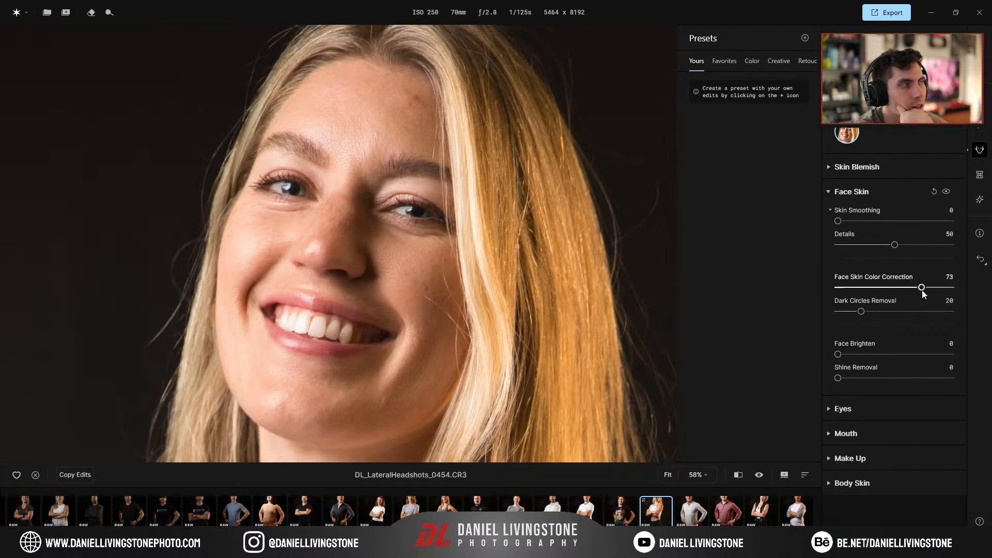
{"action": "left_click", "coordinate": [950, 193]}
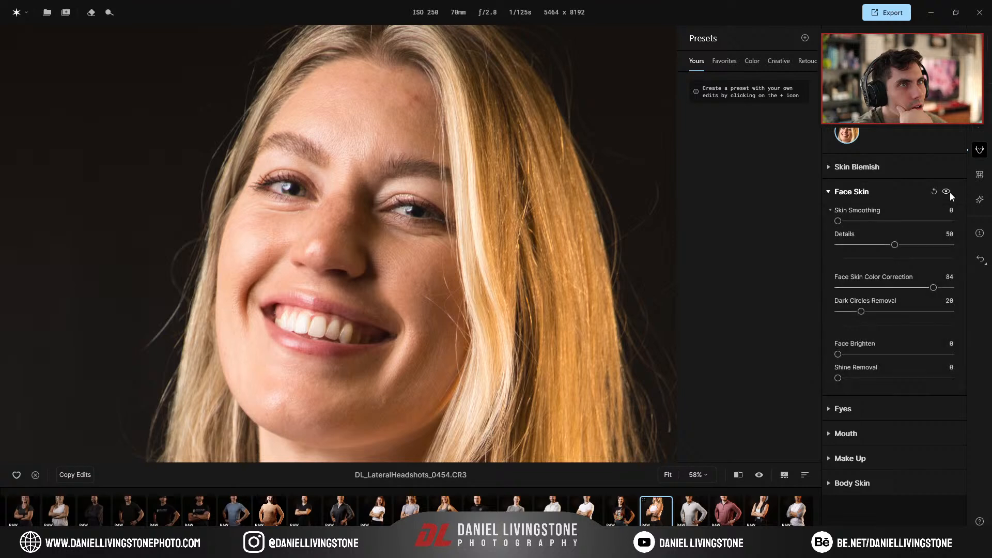
{"action": "left_click", "coordinate": [950, 193]}
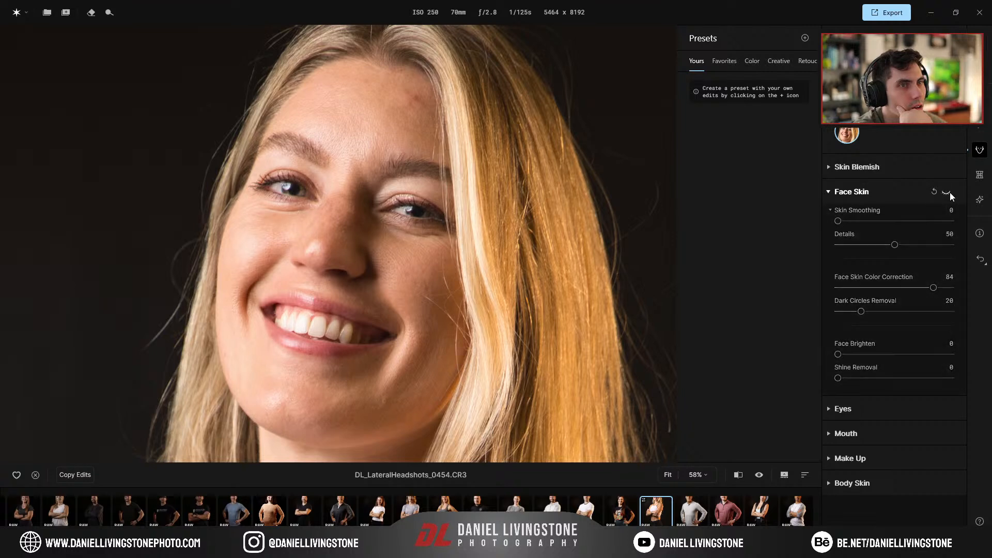
{"action": "left_click_drag", "start_coordinate": [930, 288], "coordinate": [917, 287]}
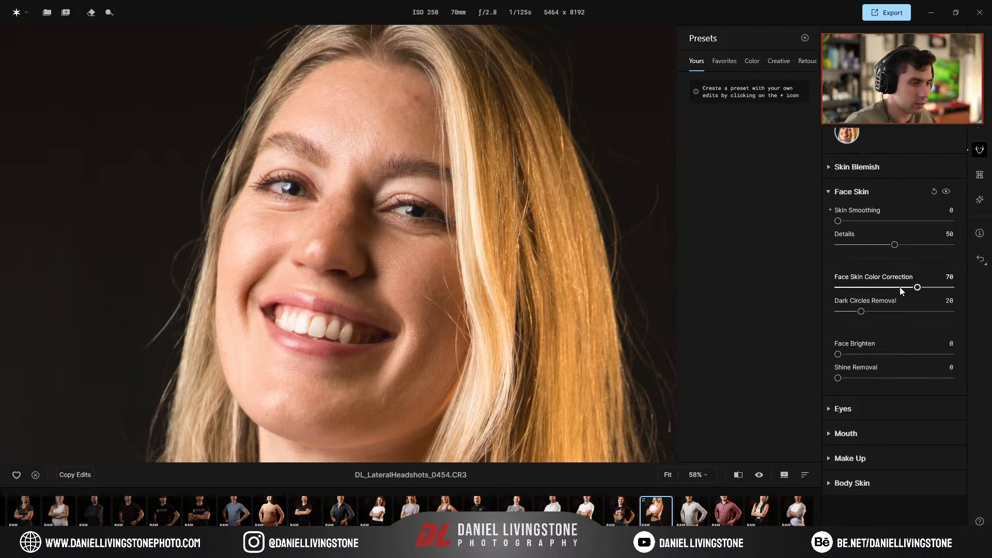
{"action": "left_click_drag", "start_coordinate": [915, 288], "coordinate": [831, 291]}
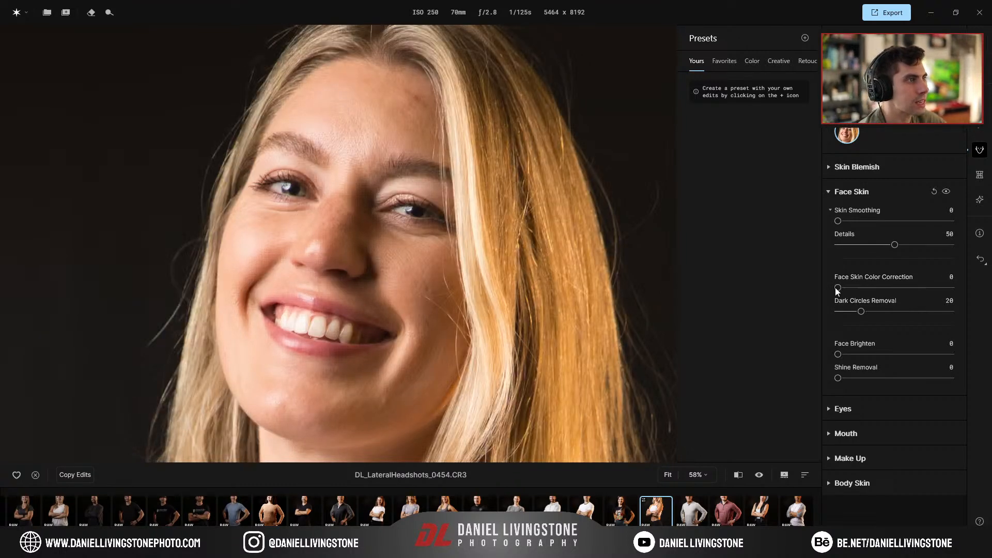
Smooth the woman's facial skin, trying Skin Smoothing at 70 and settling on 75
{"action": "scroll", "coordinate": [360, 268], "scroll_direction": "down", "scroll_amount": 3}
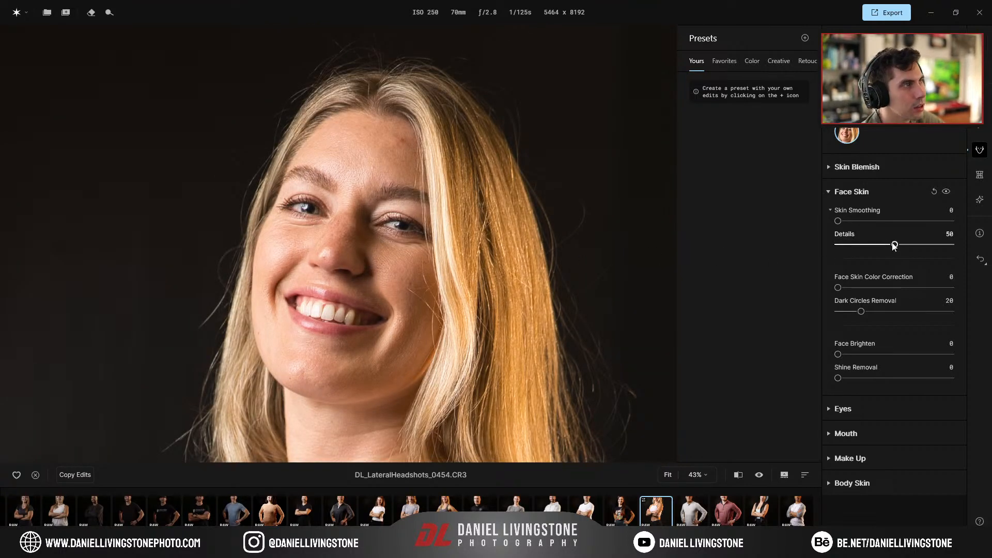
{"action": "left_click_drag", "start_coordinate": [838, 221], "coordinate": [917, 221]}
{"action": "scroll", "coordinate": [356, 193], "scroll_direction": "up", "scroll_amount": 2}
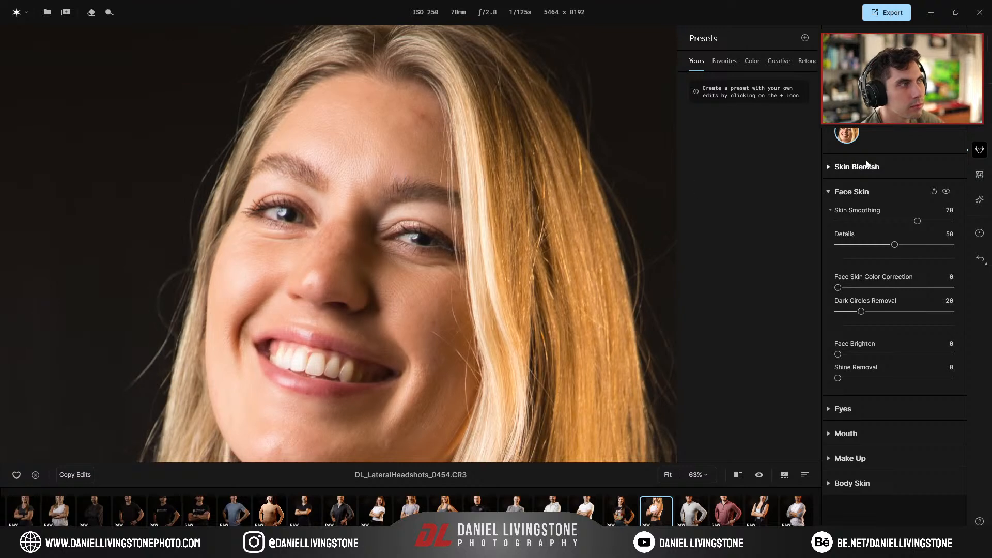
{"action": "left_click_drag", "start_coordinate": [917, 221], "coordinate": [938, 221]}
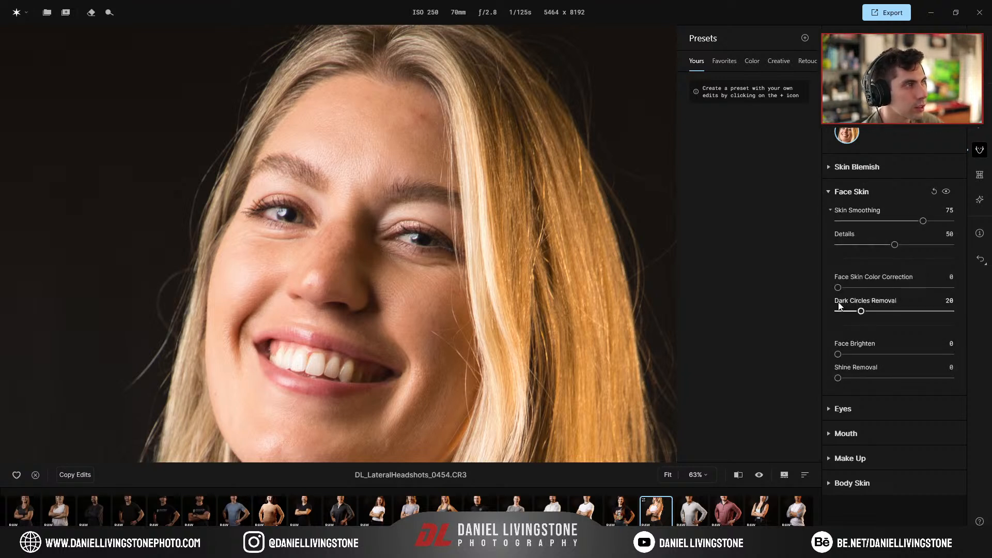
In the Skin Blemish settings, raise Blemish Removal to 81 to clean up the woman's face
{"action": "left_click", "coordinate": [839, 166]}
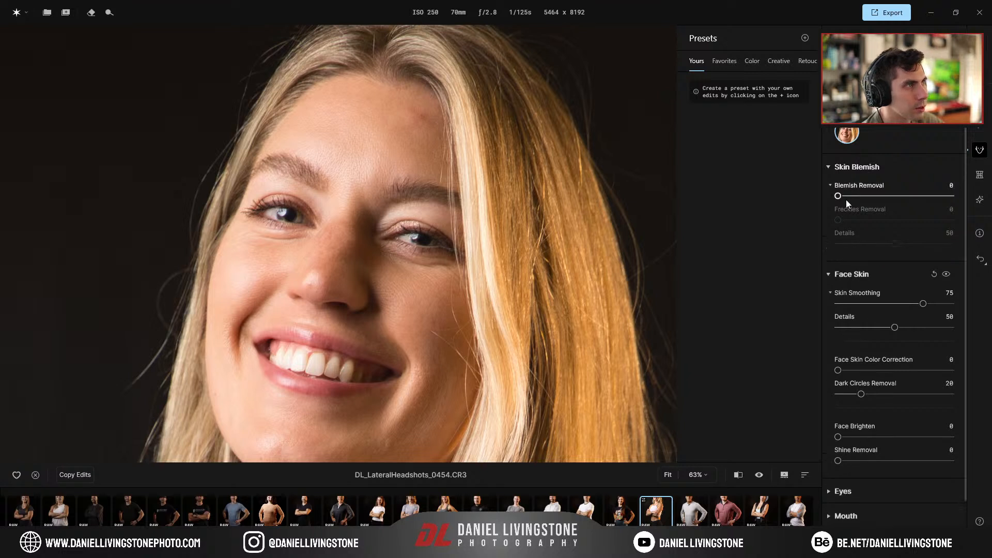
{"action": "left_click_drag", "start_coordinate": [838, 196], "coordinate": [940, 200]}
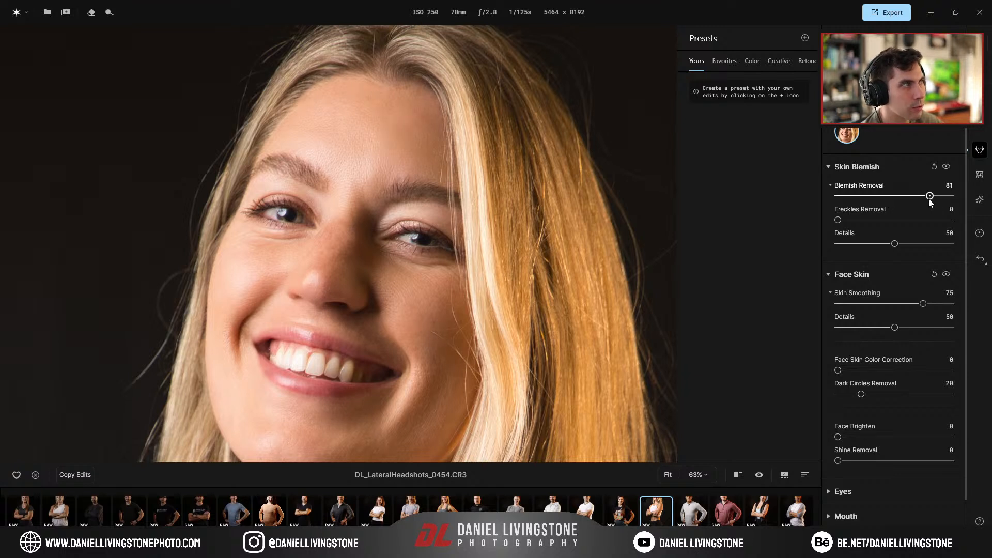
Hide the presets list to give the woman's retouched portrait more preview space and look over her whole face
{"action": "left_click", "coordinate": [851, 167]}
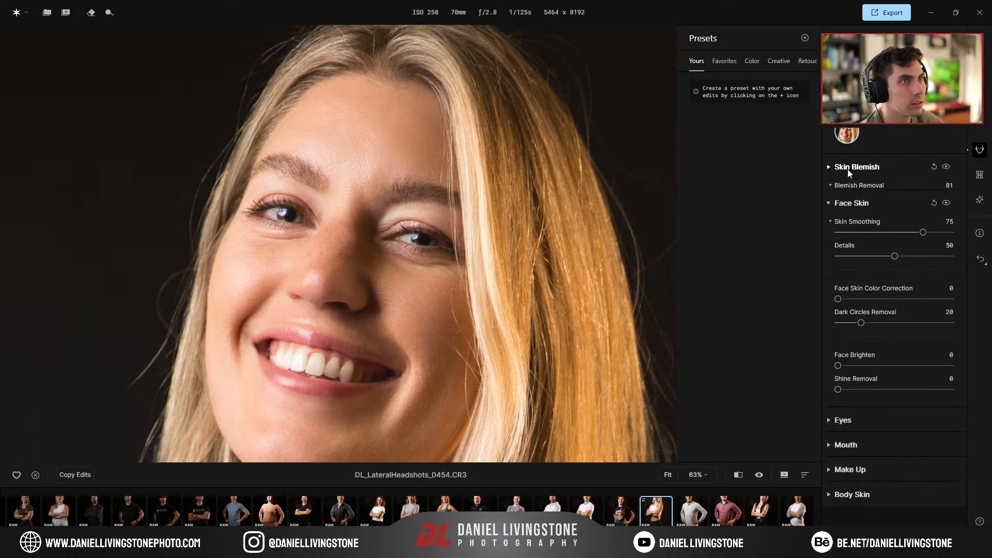
{"action": "left_click", "coordinate": [869, 165]}
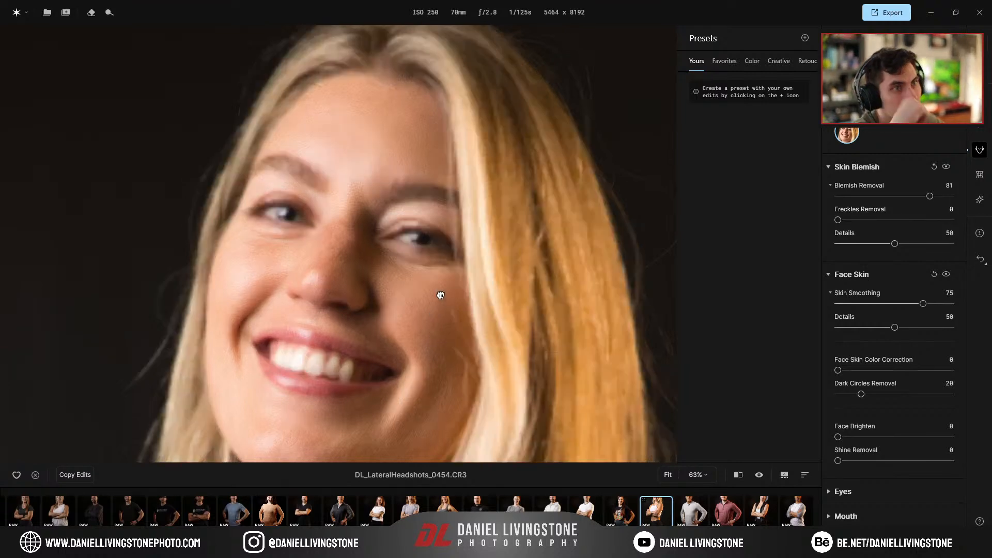
{"action": "scroll", "coordinate": [465, 284], "scroll_direction": "down", "scroll_amount": 1}
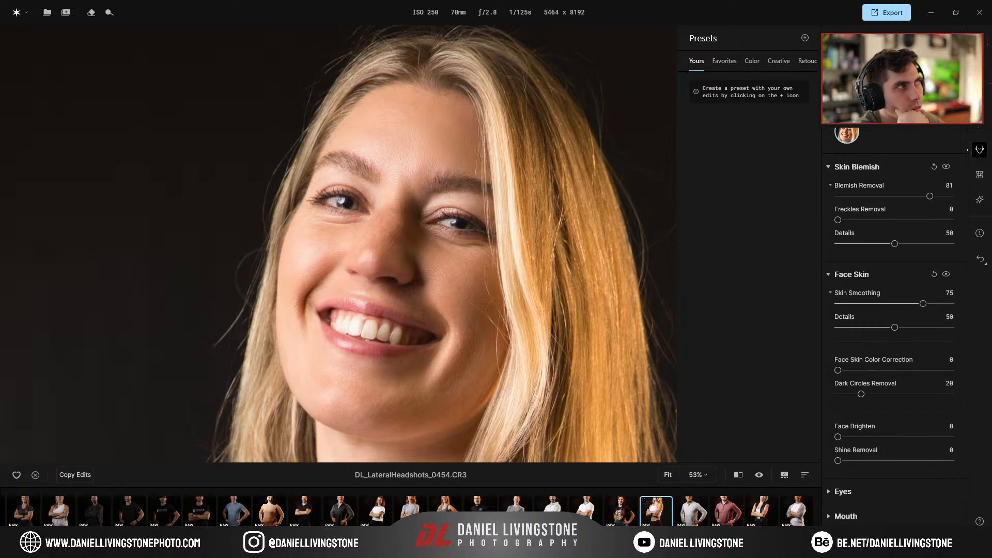
{"action": "left_click", "coordinate": [980, 42]}
{"action": "left_click_drag", "start_coordinate": [588, 188], "coordinate": [516, 184]}
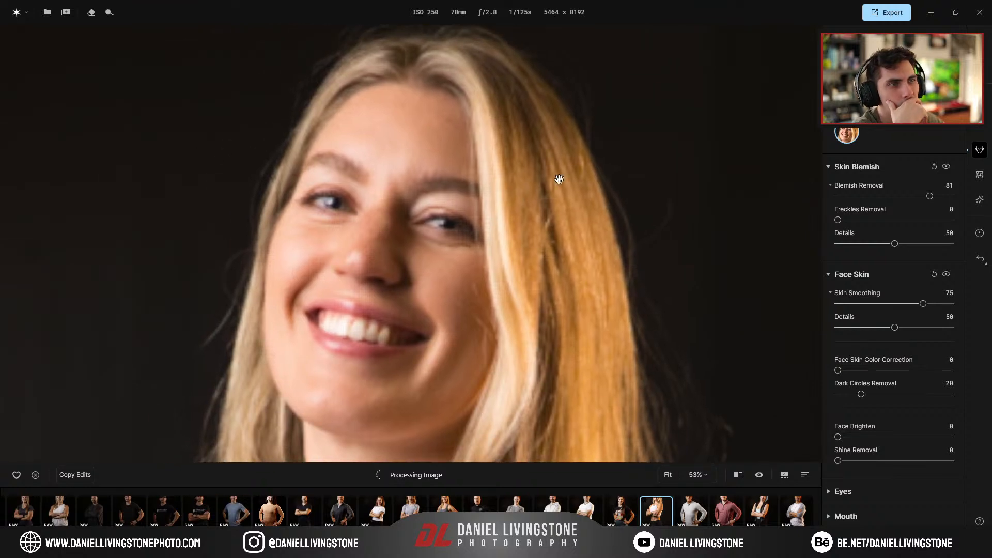
In the Mouth retouch settings, whiten the woman's teeth by setting Teeth Whitening to 71
{"action": "scroll", "coordinate": [900, 412], "scroll_direction": "down", "scroll_amount": 1}
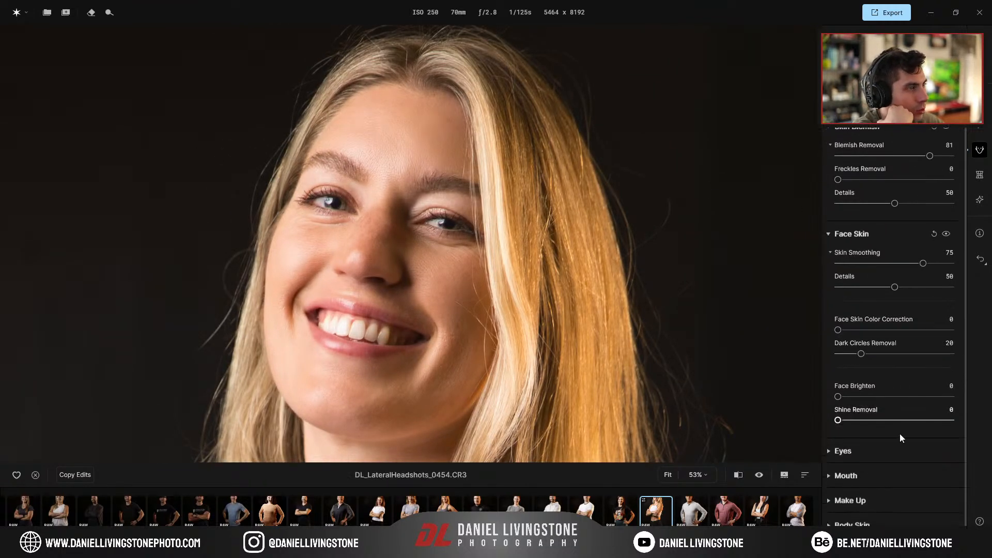
{"action": "left_click", "coordinate": [886, 475]}
{"action": "scroll", "coordinate": [882, 463], "scroll_direction": "down", "scroll_amount": 1}
{"action": "scroll", "coordinate": [882, 463], "scroll_direction": "down", "scroll_amount": 1}
{"action": "left_click_drag", "start_coordinate": [838, 446], "coordinate": [958, 445]}
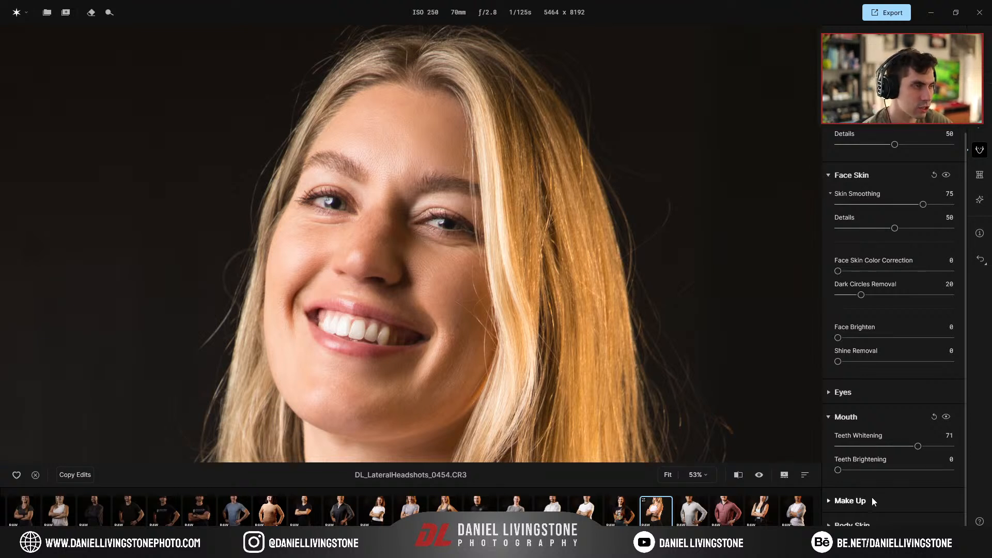
Open the Eyes retouch settings to reach the redness removal, whitening and enhancement adjustments
{"action": "left_click", "coordinate": [874, 393]}
{"action": "scroll", "coordinate": [885, 454], "scroll_direction": "down", "scroll_amount": 1}
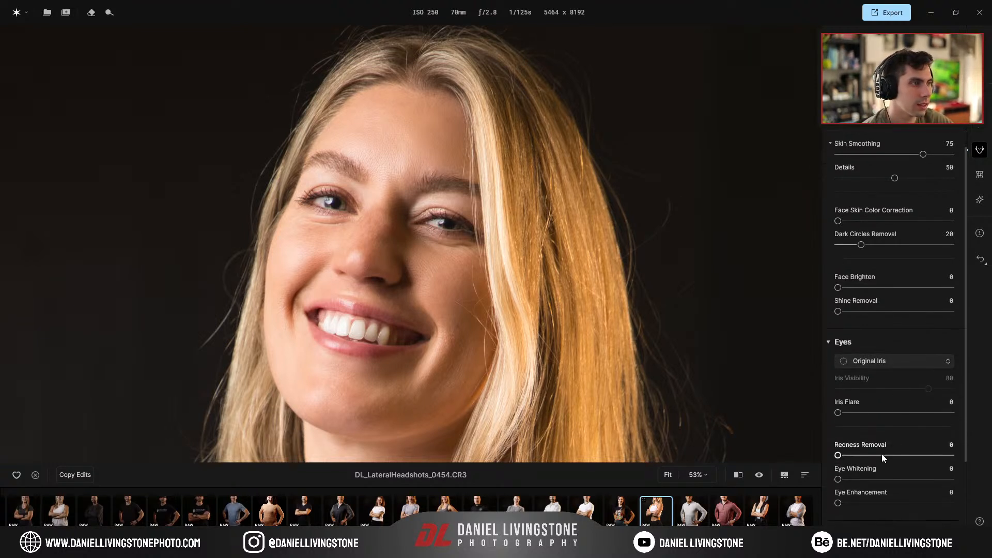
Change the iris colour in the Eyes settings to Blue and view the eyes up close
{"action": "left_click", "coordinate": [856, 358]}
{"action": "left_click", "coordinate": [870, 395]}
{"action": "scroll", "coordinate": [351, 276], "scroll_direction": "up", "scroll_amount": 4}
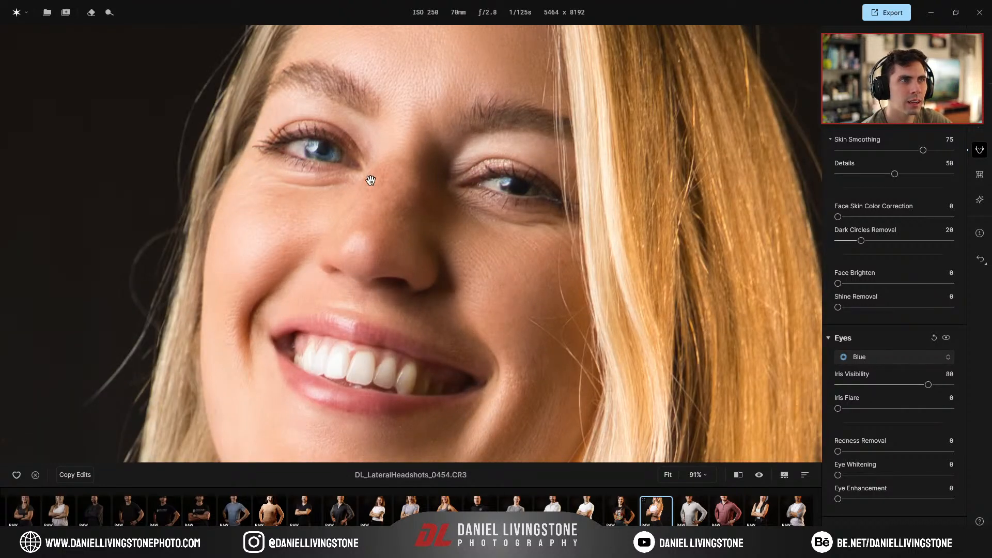
{"action": "left_click_drag", "start_coordinate": [318, 162], "coordinate": [318, 172]}
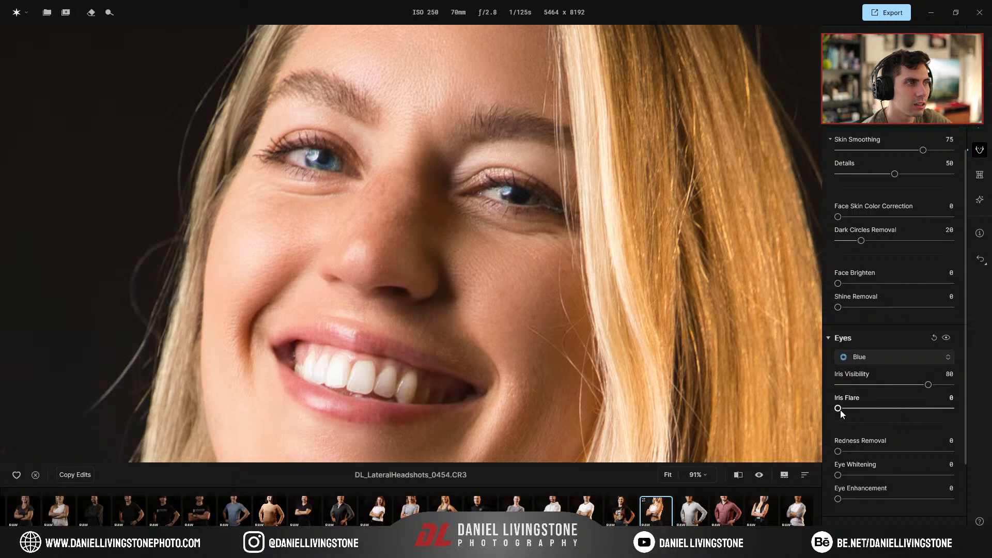
Set the Iris Flare to 48 and switch the iris back to Original Iris
{"action": "left_click_drag", "start_coordinate": [839, 409], "coordinate": [942, 409]}
{"action": "left_click", "coordinate": [876, 358]}
{"action": "left_click", "coordinate": [878, 377]}
Set the eyes' Redness Removal to 61 and compare the eye edits off and on
{"action": "left_click_drag", "start_coordinate": [838, 451], "coordinate": [907, 452]}
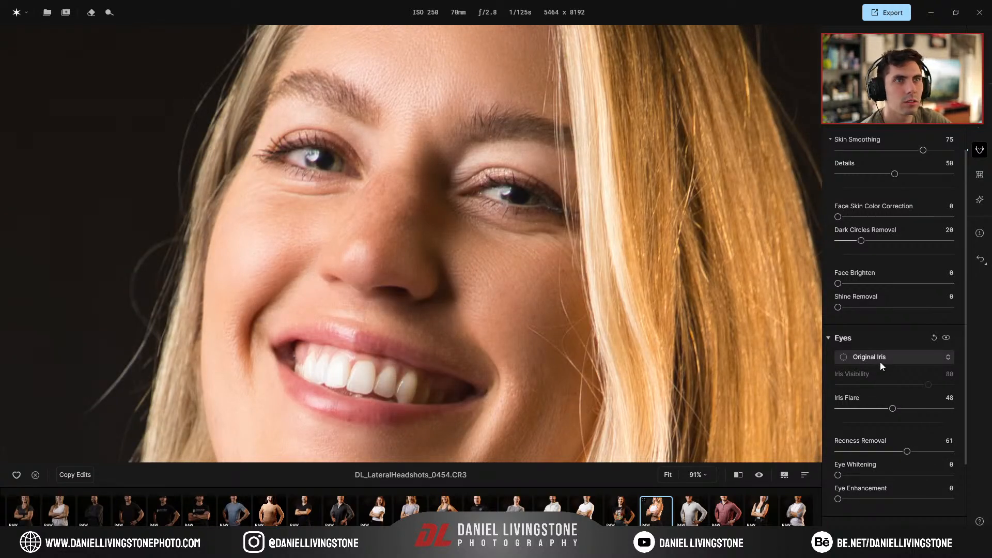
{"action": "left_click", "coordinate": [947, 339]}
{"action": "left_click", "coordinate": [946, 339]}
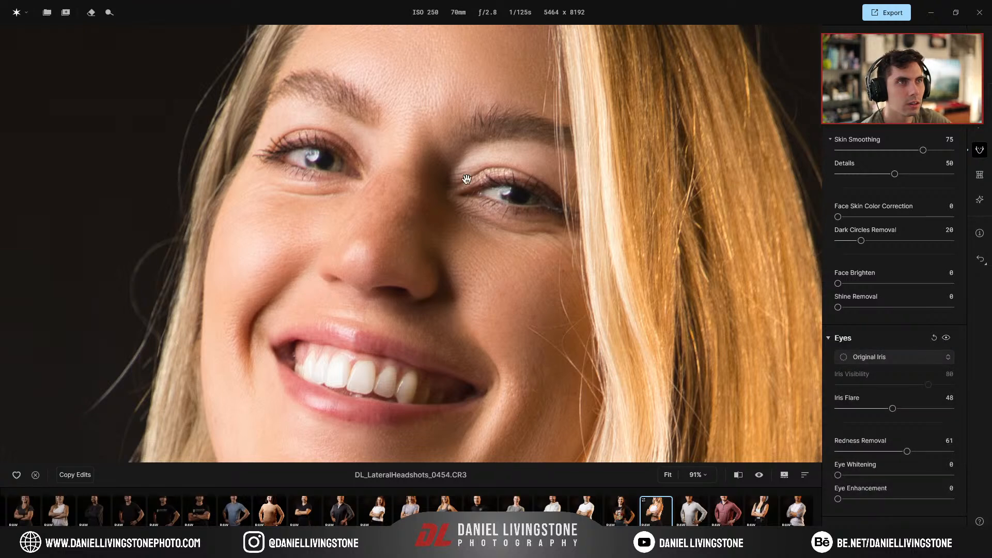
Set the Iris Flare to 47 and compare the eye edits off and on at close range
{"action": "scroll", "coordinate": [436, 193], "scroll_direction": "up", "scroll_amount": 5}
{"action": "left_click_drag", "start_coordinate": [567, 198], "coordinate": [466, 238]}
{"action": "scroll", "coordinate": [467, 238], "scroll_direction": "down", "scroll_amount": 1}
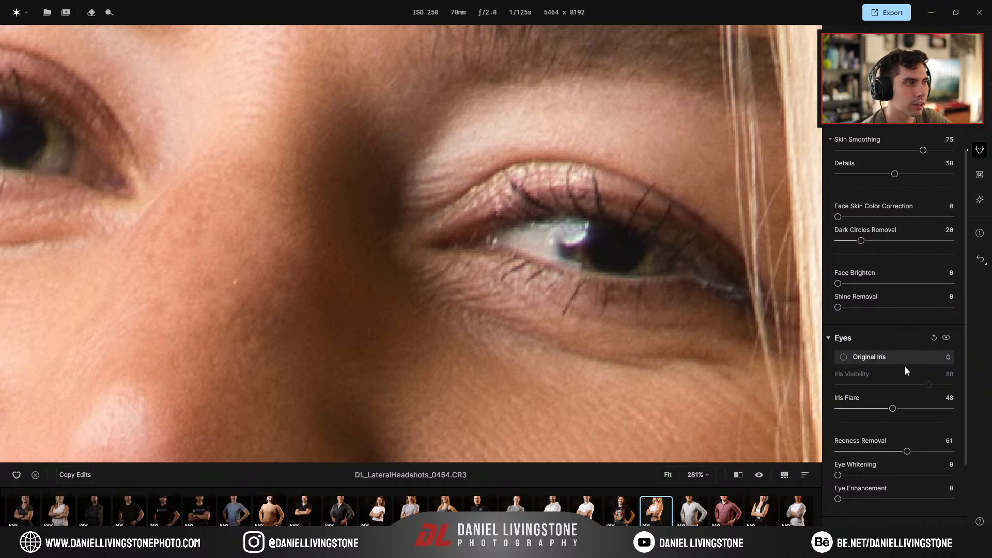
{"action": "mouse_move", "coordinate": [893, 408]}
{"action": "left_mouse_down"}
{"action": "mouse_move", "coordinate": [830, 410]}
{"action": "mouse_move", "coordinate": [892, 409]}
{"action": "left_mouse_up"}
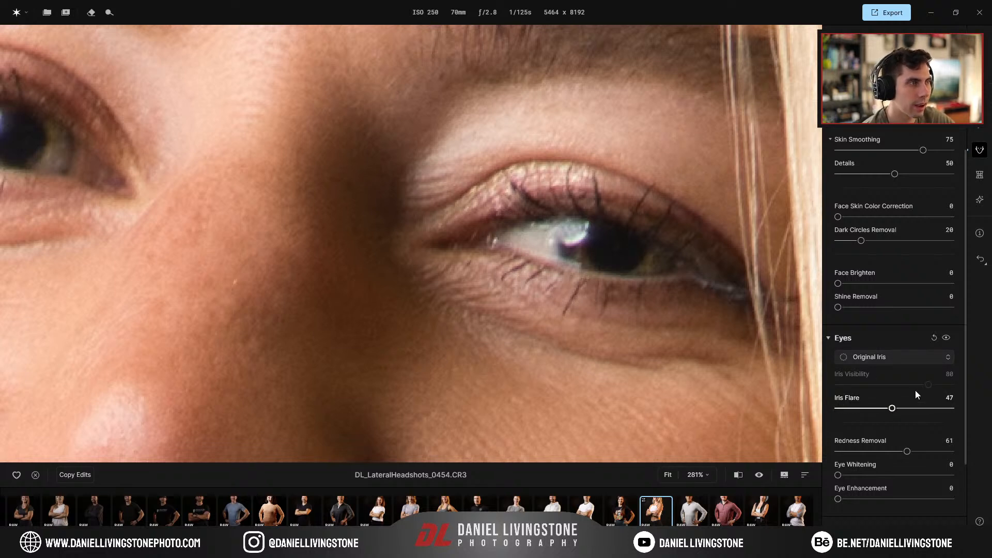
{"action": "left_click", "coordinate": [946, 338]}
{"action": "left_click", "coordinate": [949, 337]}
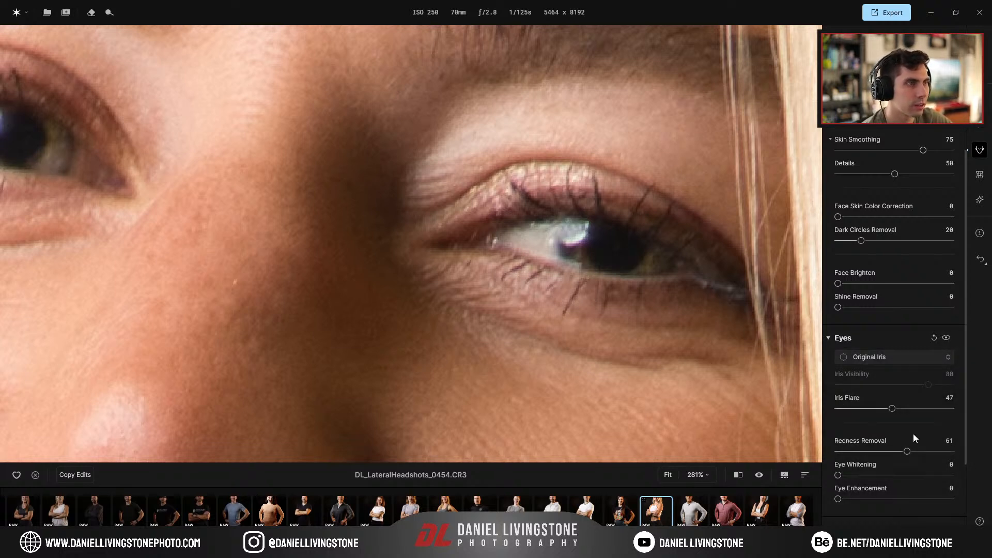
Return the eyes' Redness Removal to 0 and check both eyes up close
{"action": "left_click_drag", "start_coordinate": [907, 451], "coordinate": [754, 446]}
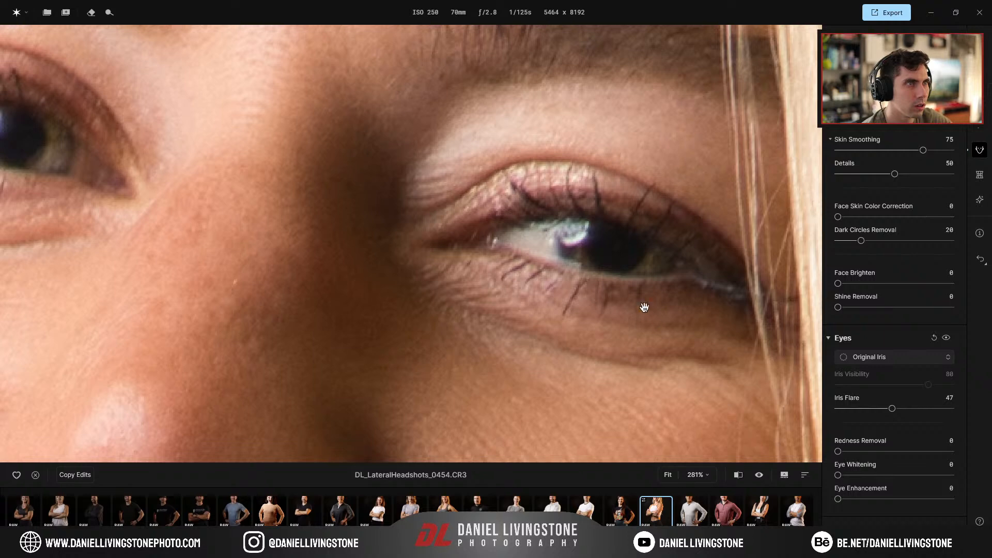
{"action": "left_click_drag", "start_coordinate": [551, 237], "coordinate": [593, 260]}
{"action": "left_click_drag", "start_coordinate": [340, 263], "coordinate": [384, 279]}
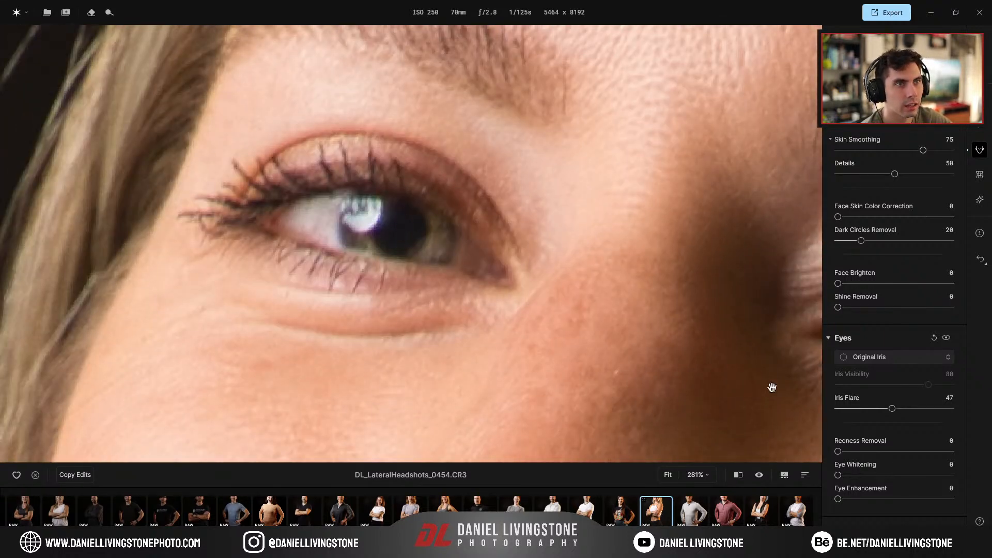
{"action": "left_click_drag", "start_coordinate": [839, 451], "coordinate": [693, 436]}
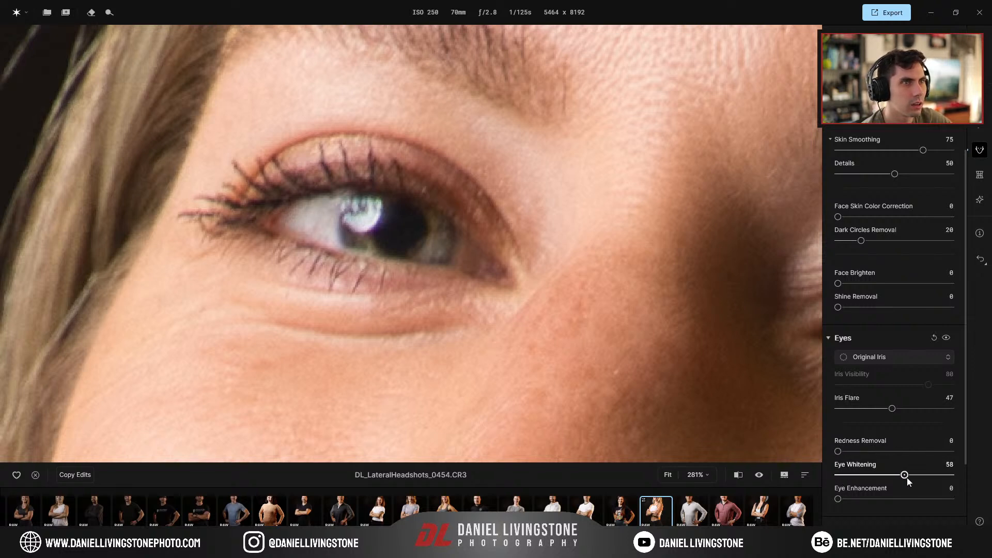
Try out Eye Whitening and Eye Enhancement, and return both to 0
{"action": "left_click_drag", "start_coordinate": [951, 475], "coordinate": [837, 475]}
{"action": "scroll", "coordinate": [412, 310], "scroll_direction": "down", "scroll_amount": 5}
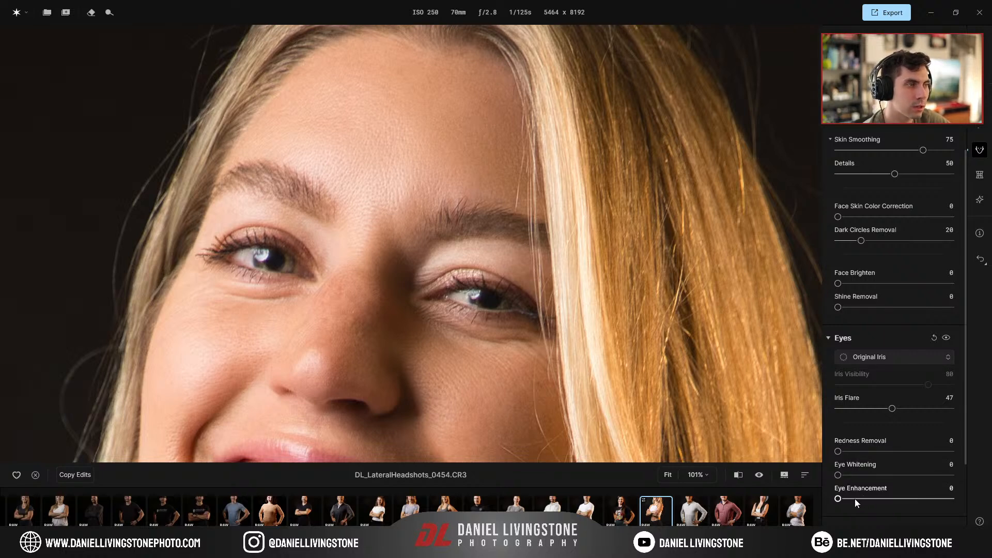
{"action": "scroll", "coordinate": [335, 308], "scroll_direction": "up", "scroll_amount": 2}
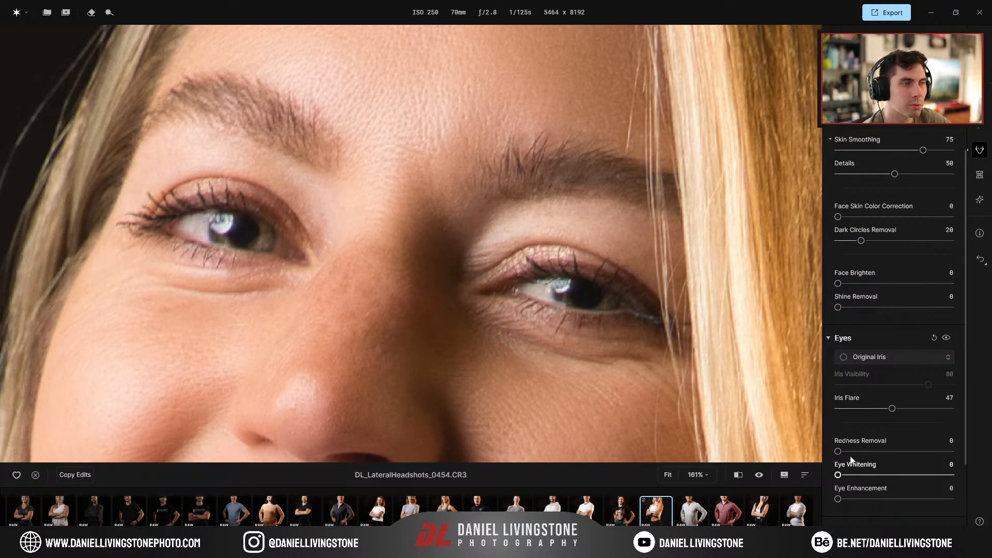
{"action": "left_click_drag", "start_coordinate": [905, 506], "coordinate": [942, 496]}
{"action": "double_click", "coordinate": [927, 489]}
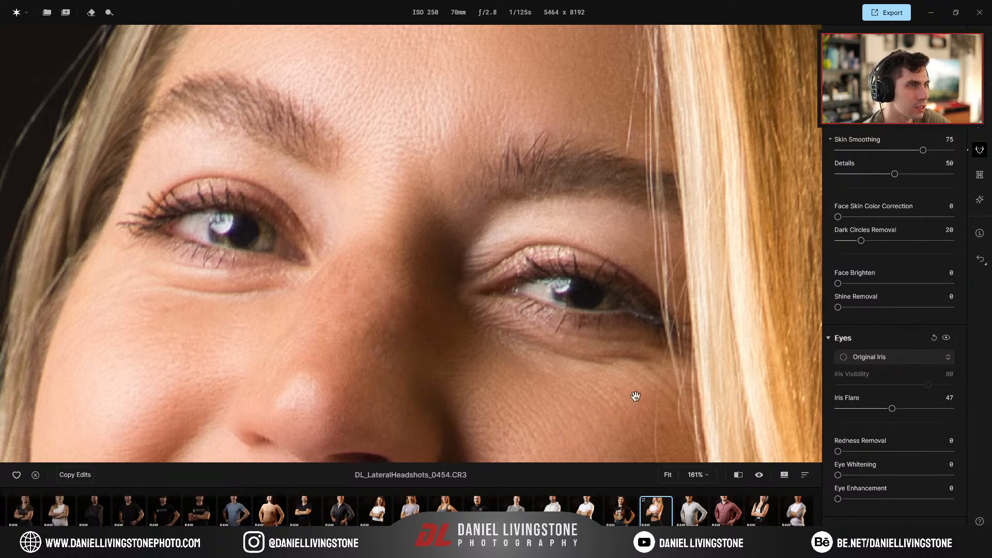
Collapse the Eyes settings and expand the Make Up settings
{"action": "scroll", "coordinate": [591, 389], "scroll_direction": "down", "scroll_amount": 3}
{"action": "scroll", "coordinate": [580, 393], "scroll_direction": "down", "scroll_amount": 5}
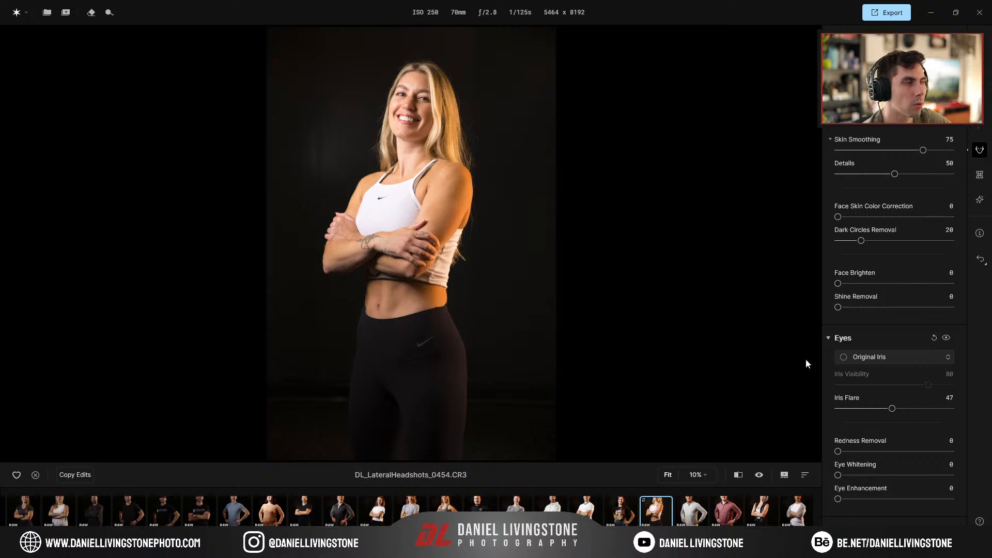
{"action": "left_click", "coordinate": [886, 341]}
{"action": "scroll", "coordinate": [859, 382], "scroll_direction": "down", "scroll_amount": 1}
{"action": "left_click", "coordinate": [895, 501]}
Set the Eyeliner amount to 66 with the woman's eyes in close view
{"action": "scroll", "coordinate": [504, 233], "scroll_direction": "up", "scroll_amount": 5}
{"action": "left_click_drag", "start_coordinate": [501, 231], "coordinate": [517, 462]}
{"action": "left_click_drag", "start_coordinate": [364, 68], "coordinate": [398, 319]}
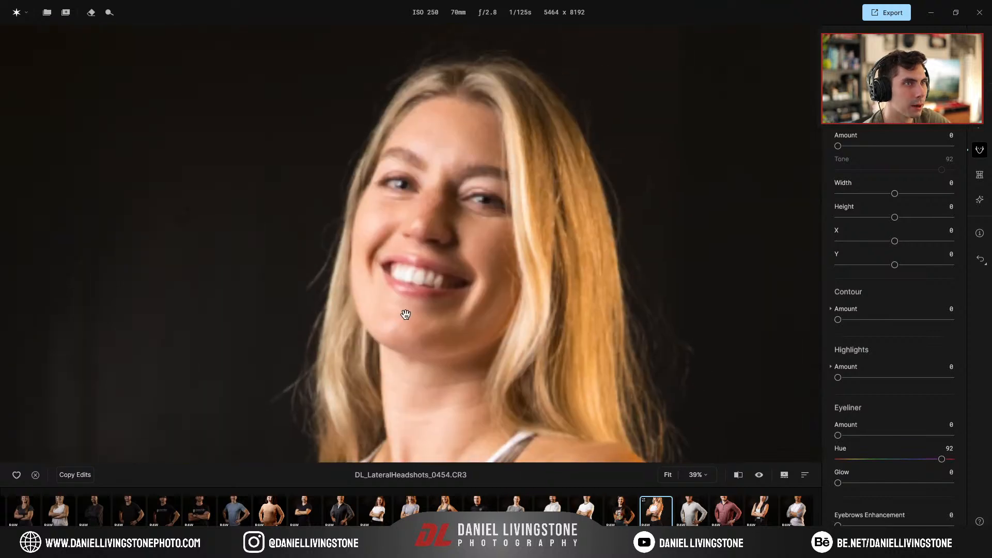
{"action": "scroll", "coordinate": [398, 319], "scroll_direction": "up", "scroll_amount": 2}
{"action": "left_click_drag", "start_coordinate": [427, 215], "coordinate": [398, 302]}
{"action": "scroll", "coordinate": [900, 409], "scroll_direction": "down", "scroll_amount": 2}
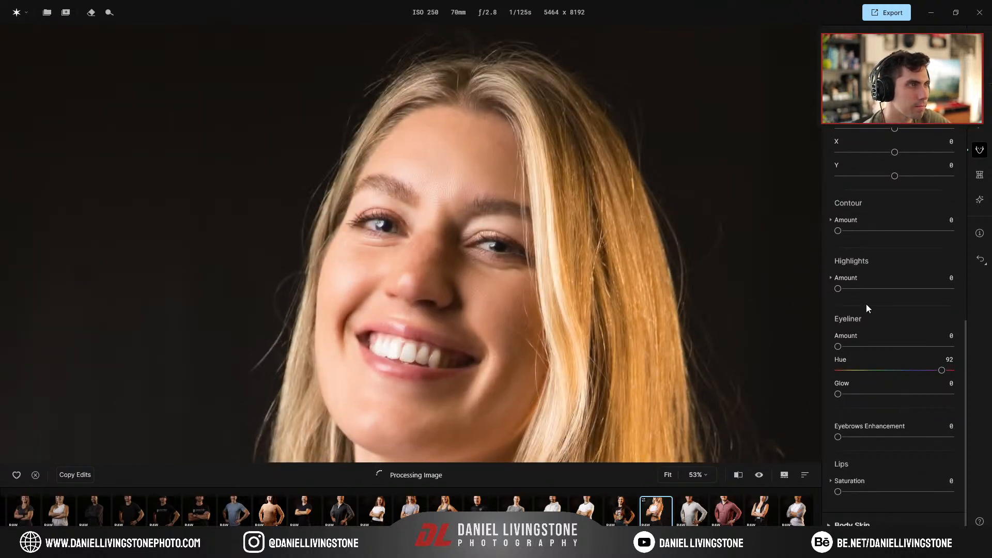
{"action": "left_click_drag", "start_coordinate": [838, 347], "coordinate": [844, 347]}
{"action": "scroll", "coordinate": [507, 302], "scroll_direction": "up", "scroll_amount": 6}
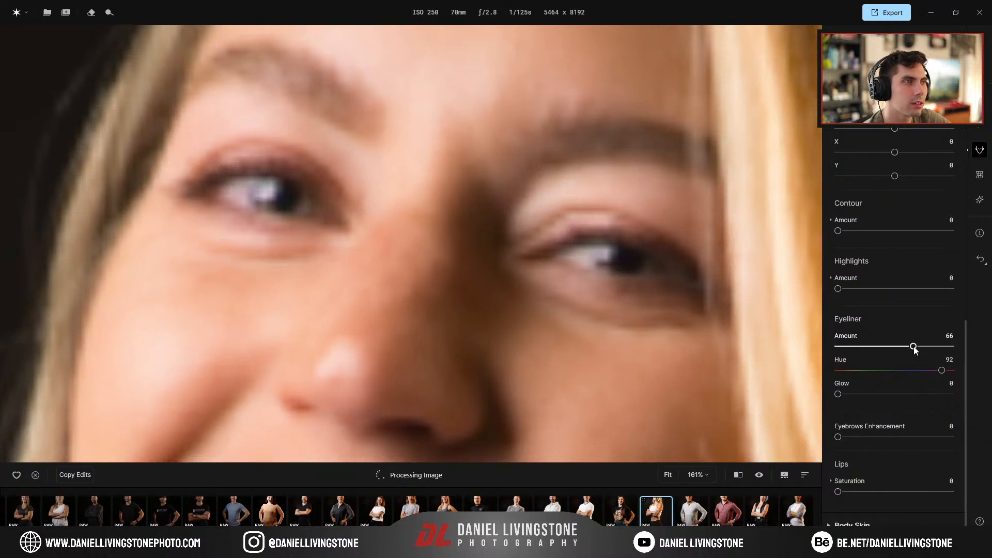
{"action": "scroll", "coordinate": [568, 293], "scroll_direction": "down", "scroll_amount": 3}
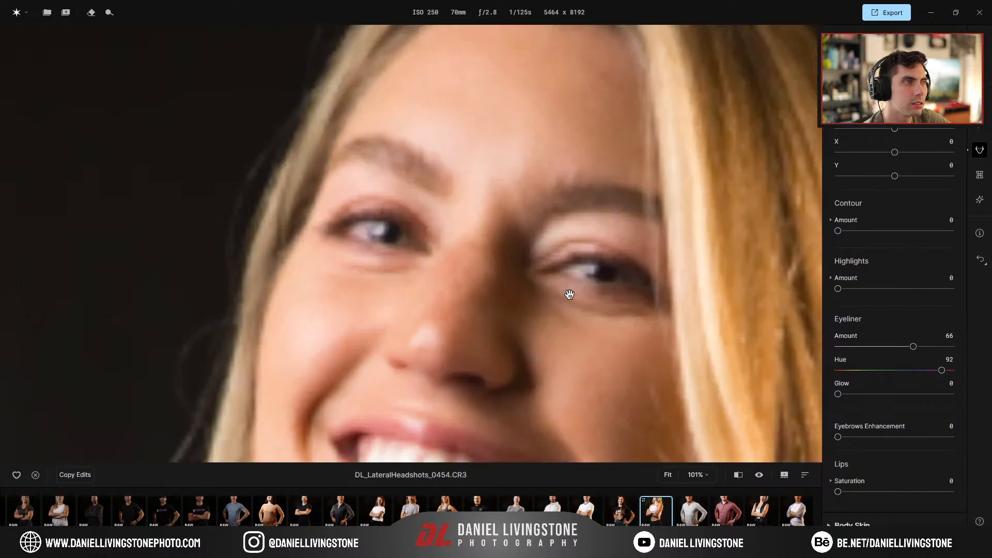
Try Eyeliner hues 15 and 86 and a glow of 95, and return the glow to 0
{"action": "left_click_drag", "start_coordinate": [944, 369], "coordinate": [855, 369]}
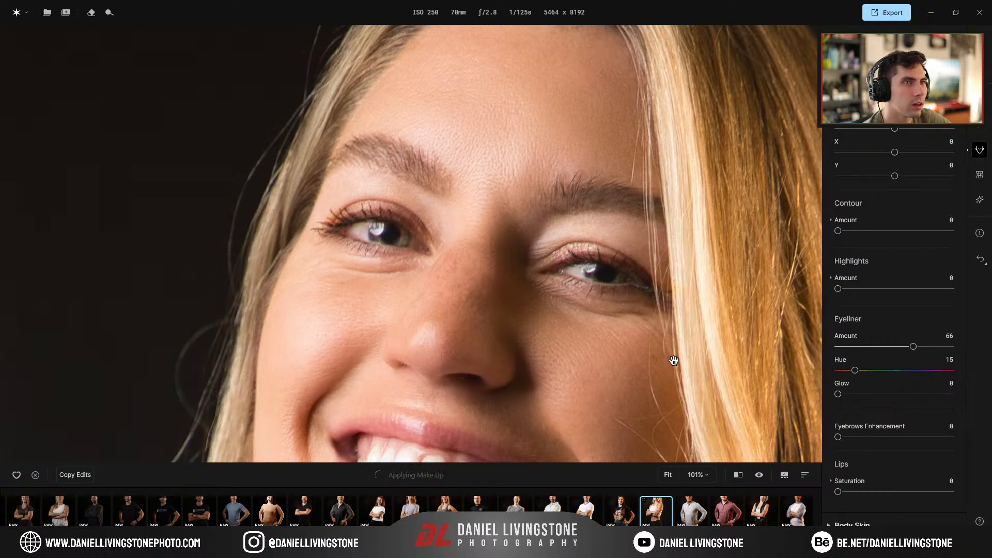
{"action": "left_click_drag", "start_coordinate": [855, 370], "coordinate": [936, 370]}
{"action": "left_click_drag", "start_coordinate": [842, 396], "coordinate": [949, 403]}
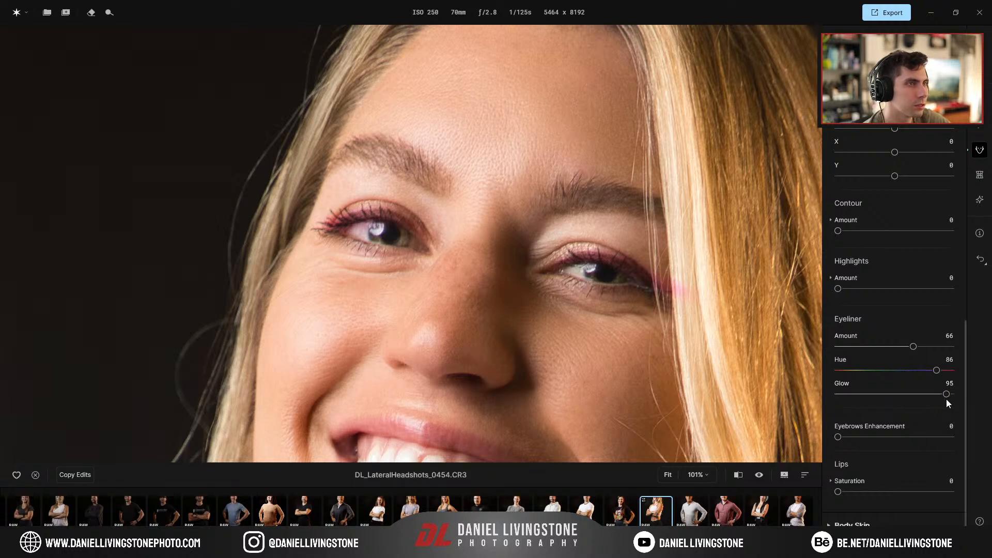
{"action": "left_click_drag", "start_coordinate": [947, 398], "coordinate": [830, 390]}
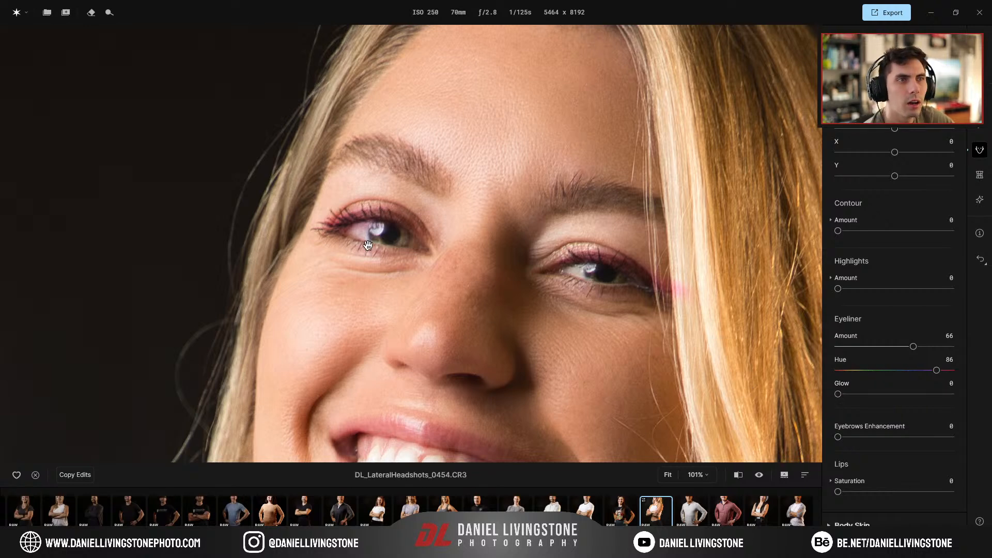
Inspect the eyeliner around the eyes and reduce its amount to 19
{"action": "scroll", "coordinate": [383, 251], "scroll_direction": "up", "scroll_amount": 3}
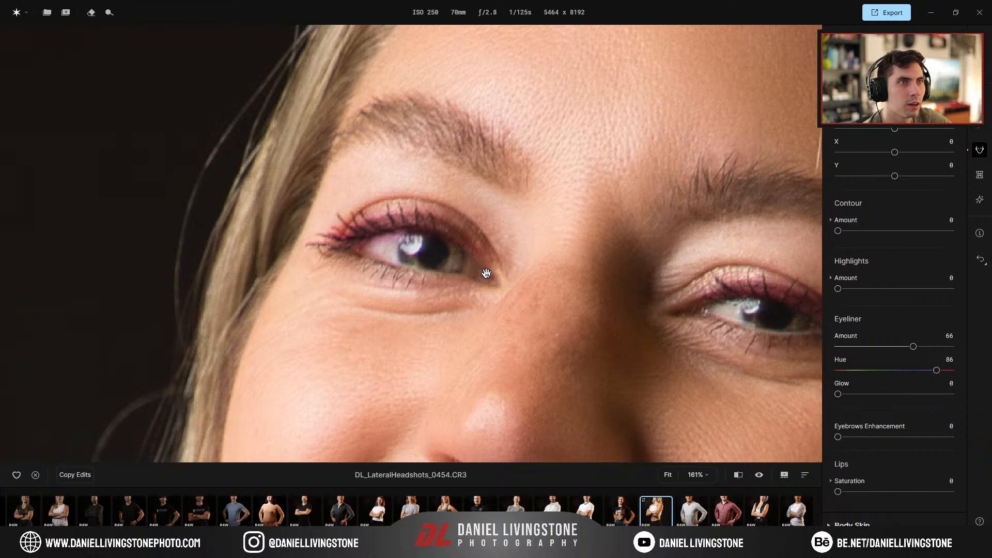
{"action": "left_click", "coordinate": [419, 233]}
{"action": "left_click", "coordinate": [376, 212]}
{"action": "left_click_drag", "start_coordinate": [374, 211], "coordinate": [447, 394]}
{"action": "scroll", "coordinate": [451, 396], "scroll_direction": "up", "scroll_amount": 3}
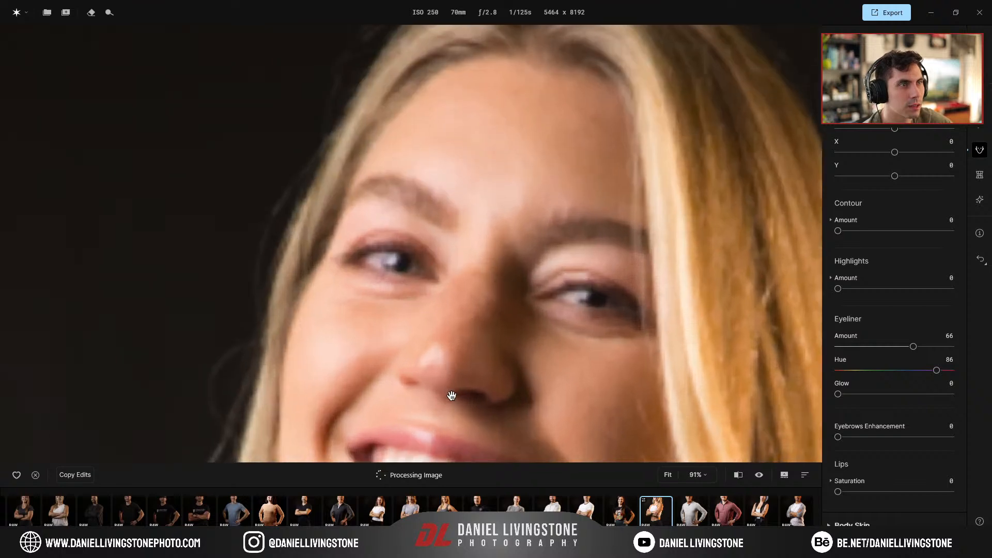
{"action": "left_click_drag", "start_coordinate": [913, 346], "coordinate": [860, 352]}
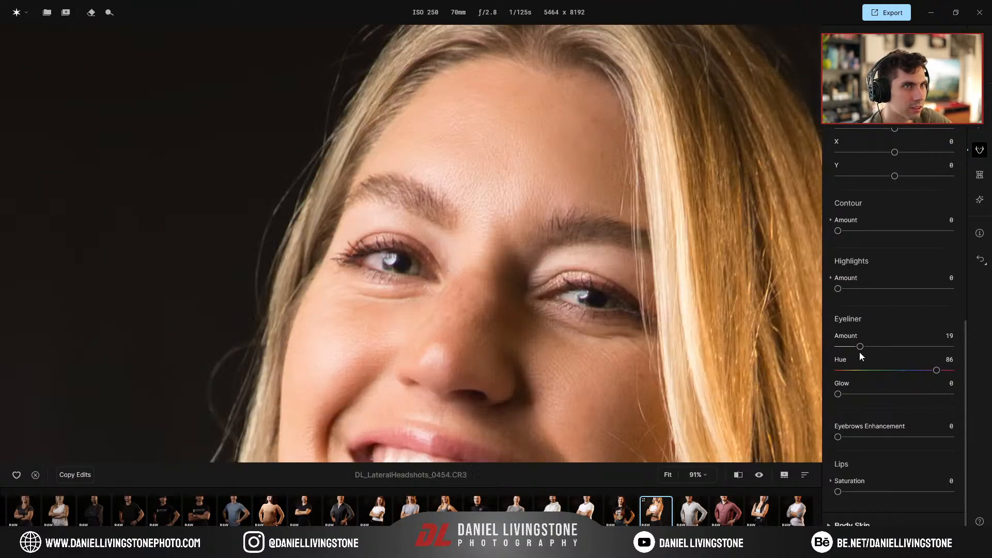
Set the Eyeliner hue to 69 and its amount to 100
{"action": "left_click_drag", "start_coordinate": [936, 370], "coordinate": [916, 370]}
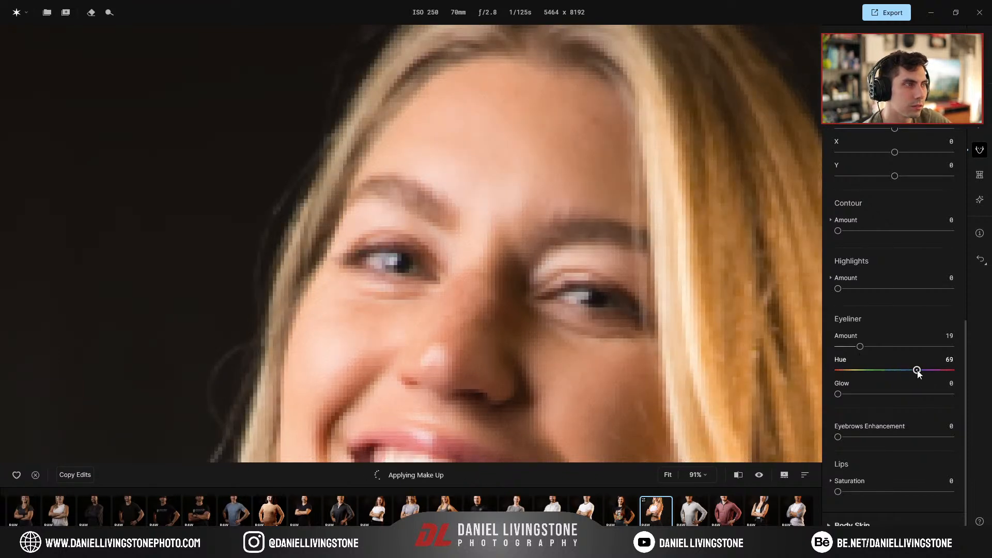
{"action": "left_click_drag", "start_coordinate": [861, 347], "coordinate": [973, 353]}
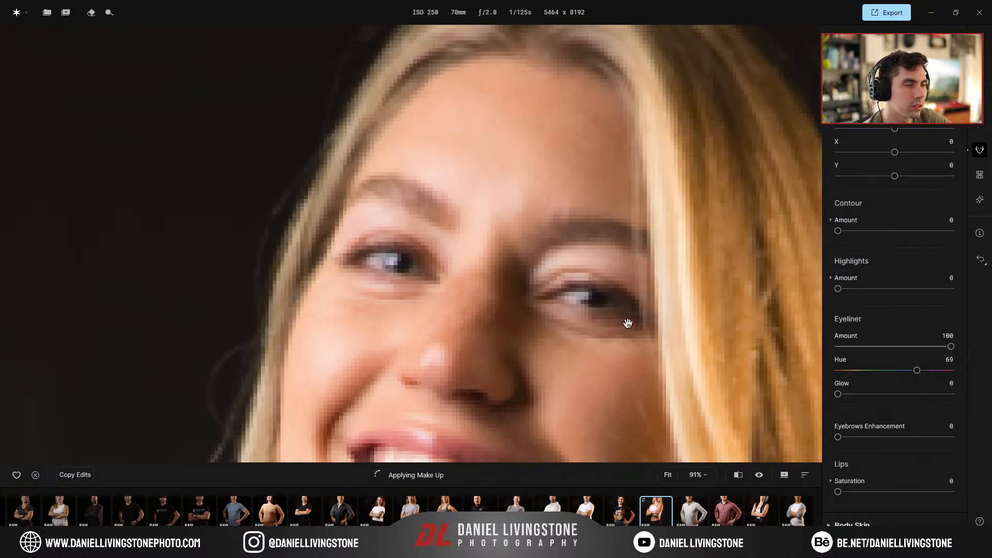
{"action": "scroll", "coordinate": [583, 336], "scroll_direction": "down", "scroll_amount": 2}
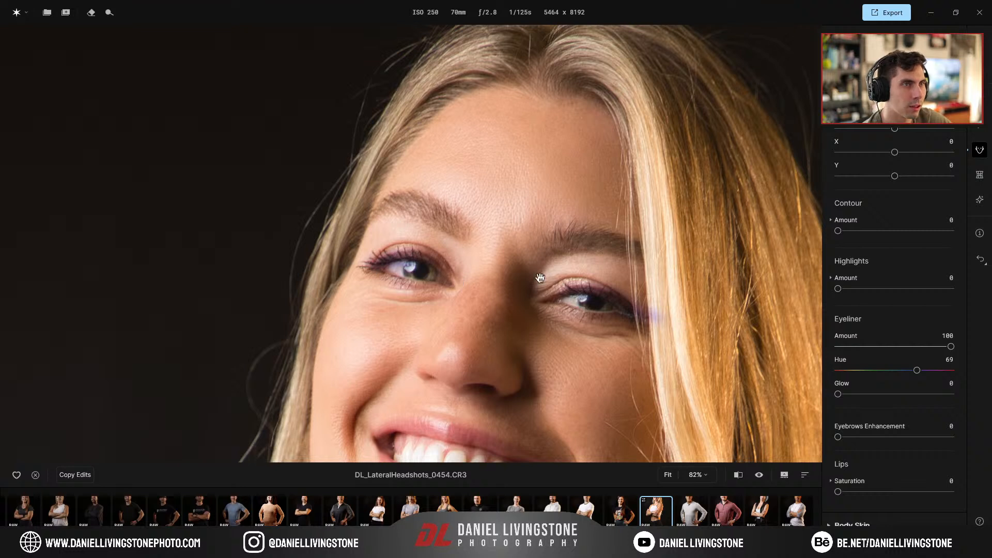
Reset the Eyeliner amount and hue to 0
{"action": "left_click", "coordinate": [467, 301]}
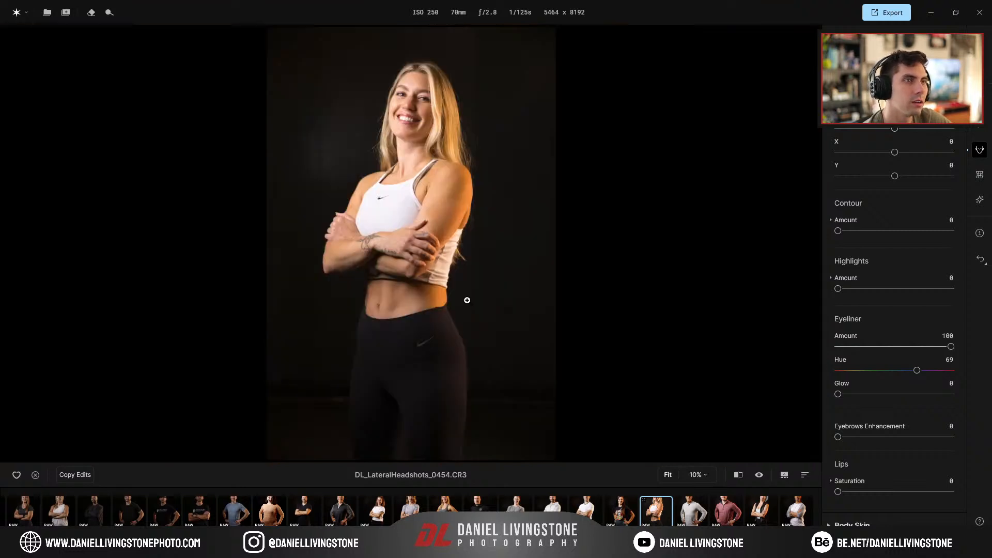
{"action": "left_click_drag", "start_coordinate": [941, 349], "coordinate": [675, 347]}
{"action": "left_click", "coordinate": [838, 368]}
Try Eyebrows Enhancement at 40 and reduce it to 10
{"action": "scroll", "coordinate": [539, 341], "scroll_direction": "up", "scroll_amount": 5}
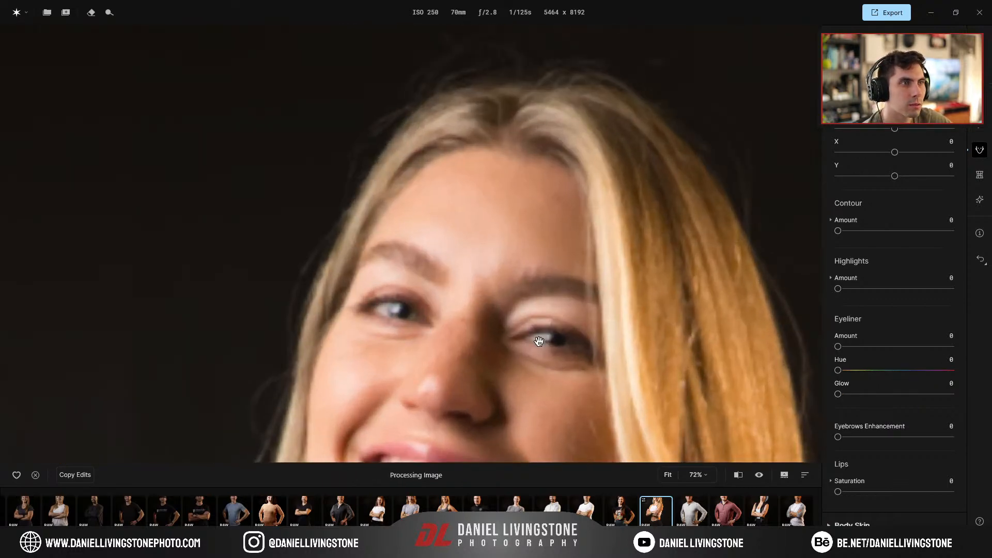
{"action": "left_click_drag", "start_coordinate": [837, 437], "coordinate": [883, 437]}
{"action": "scroll", "coordinate": [711, 385], "scroll_direction": "down", "scroll_amount": 2}
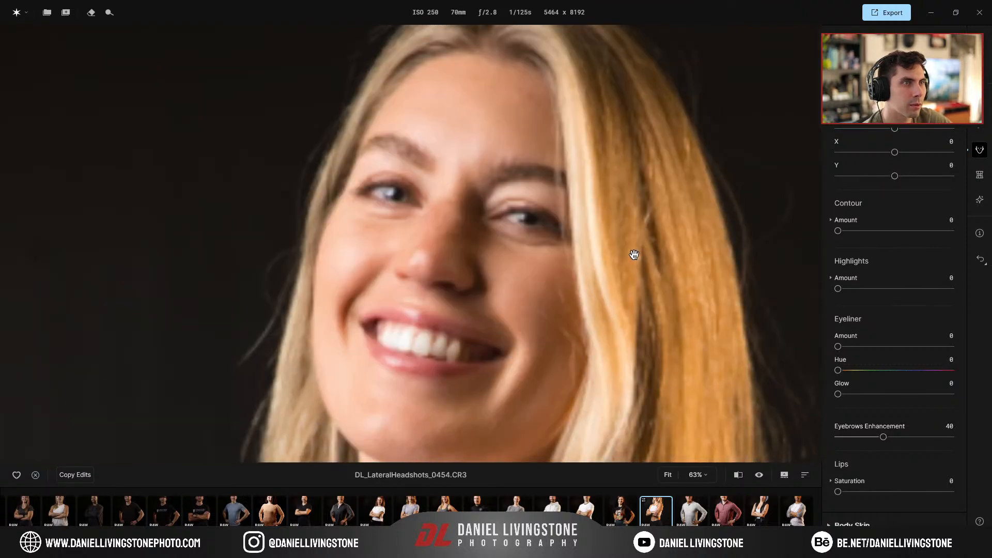
{"action": "left_click_drag", "start_coordinate": [883, 437], "coordinate": [850, 437]}
Turn the Make Up edits off and on repeatedly to compare the eyebrows before and after
{"action": "scroll", "coordinate": [927, 320], "scroll_direction": "up", "scroll_amount": 8}
{"action": "left_click", "coordinate": [892, 352]}
{"action": "left_click", "coordinate": [945, 373]}
{"action": "left_click", "coordinate": [946, 373]}
{"action": "left_click", "coordinate": [946, 373]}
{"action": "left_click", "coordinate": [946, 373]}
{"action": "left_click", "coordinate": [945, 373]}
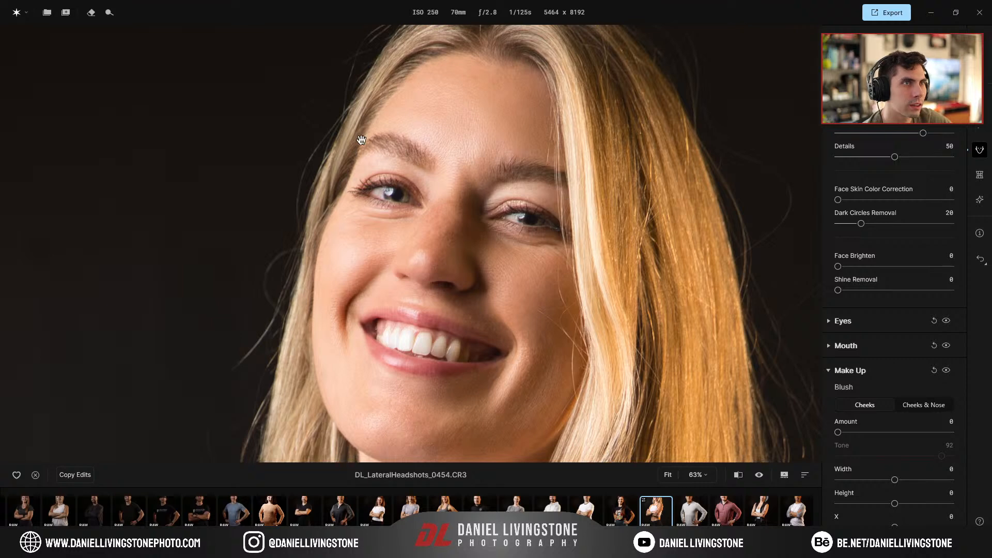
{"action": "scroll", "coordinate": [443, 200], "scroll_direction": "down", "scroll_amount": 1}
{"action": "left_click_drag", "start_coordinate": [463, 224], "coordinate": [431, 226]}
Set the Lips saturation to 66 in the Make Up settings
{"action": "scroll", "coordinate": [836, 356], "scroll_direction": "down", "scroll_amount": 3}
{"action": "scroll", "coordinate": [856, 367], "scroll_direction": "down", "scroll_amount": 5}
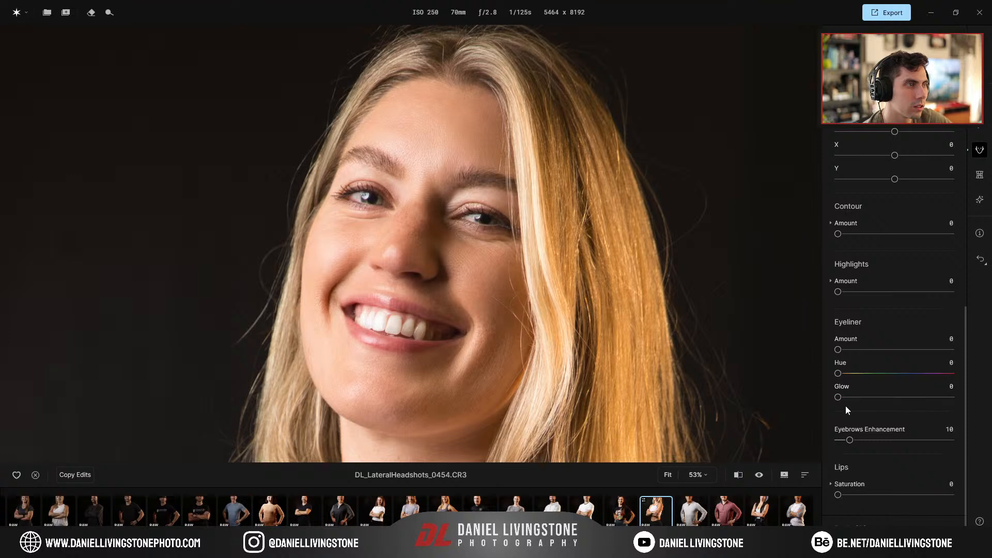
{"action": "left_click_drag", "start_coordinate": [855, 490], "coordinate": [913, 495]}
{"action": "scroll", "coordinate": [380, 330], "scroll_direction": "up", "scroll_amount": 2}
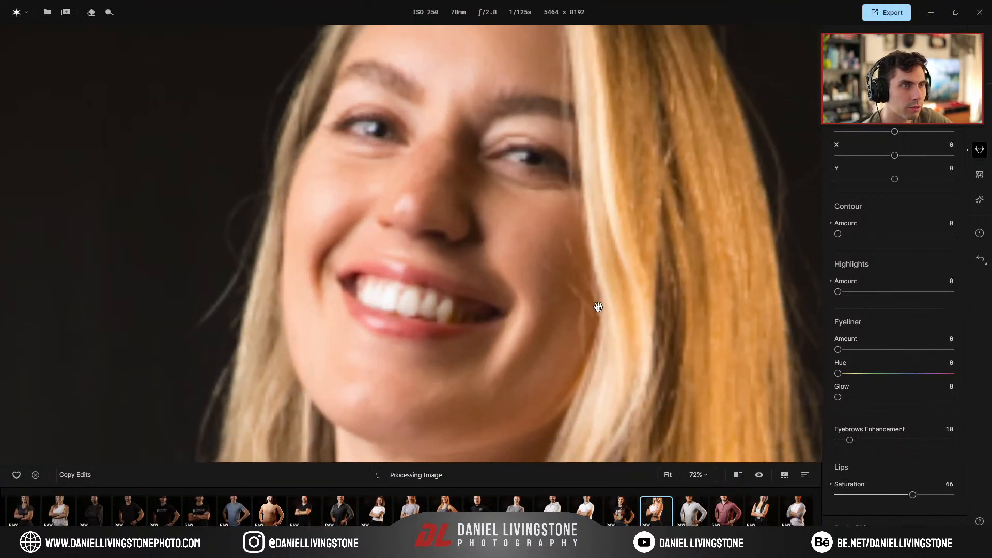
Expand the additional Lips settings and set the lip Tone to 89
{"action": "left_click", "coordinate": [831, 483]}
{"action": "scroll", "coordinate": [848, 467], "scroll_direction": "down", "scroll_amount": 1}
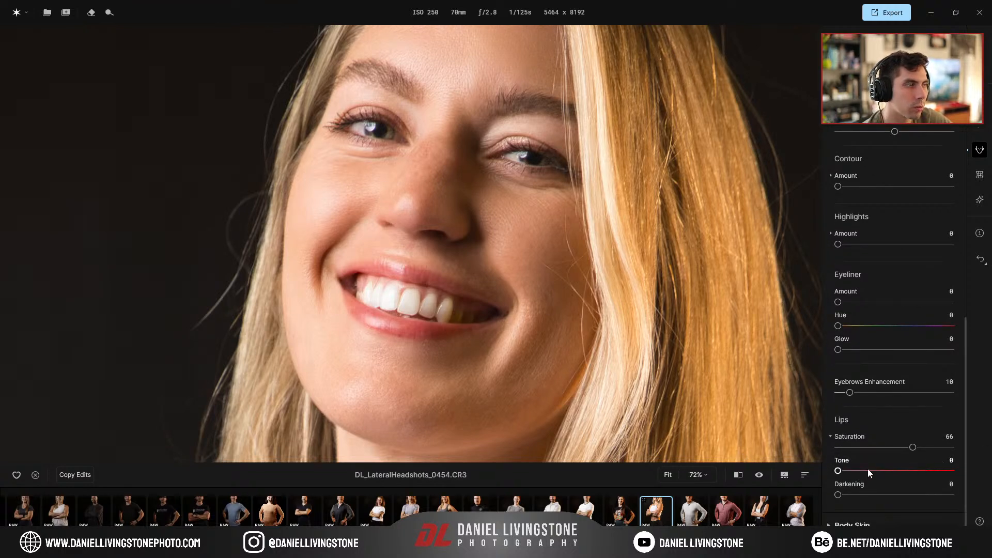
{"action": "left_click_drag", "start_coordinate": [841, 471], "coordinate": [926, 460]}
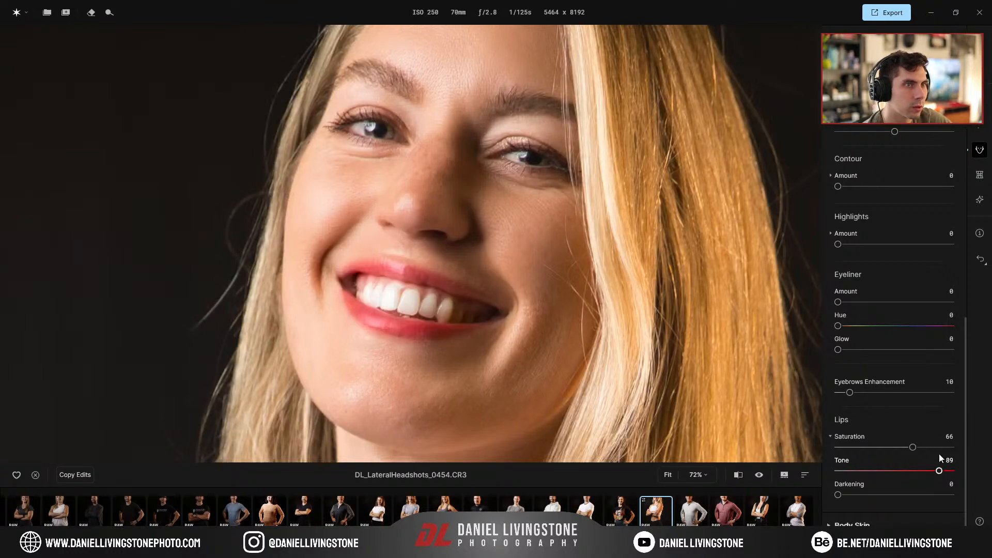
Set the lip Darkening to 41 and the lip Saturation to 29
{"action": "left_click_drag", "start_coordinate": [841, 494], "coordinate": [884, 496]}
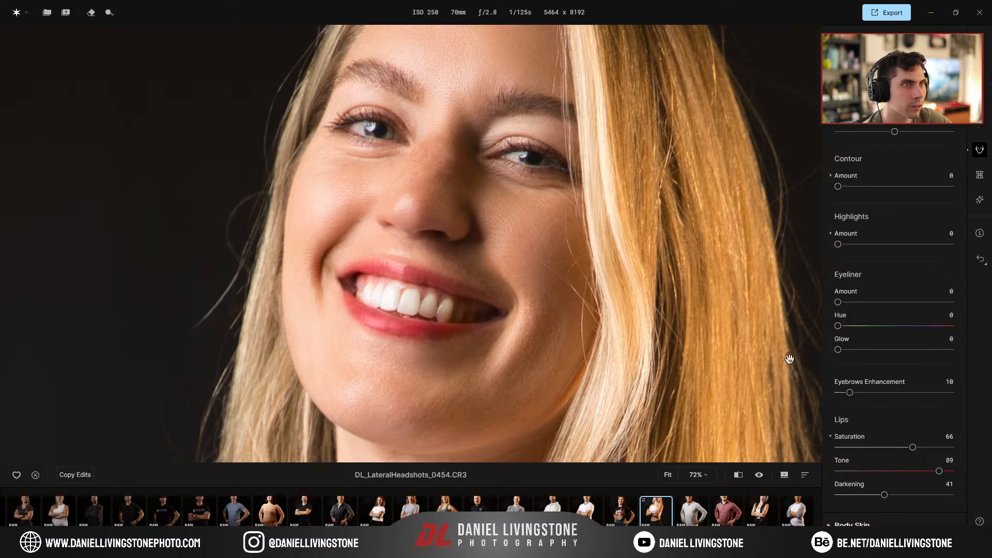
{"action": "left_click_drag", "start_coordinate": [913, 448], "coordinate": [871, 448]}
Turn the Make Up edits off and on repeatedly to compare the lip colour before and after
{"action": "scroll", "coordinate": [901, 344], "scroll_direction": "up", "scroll_amount": 10}
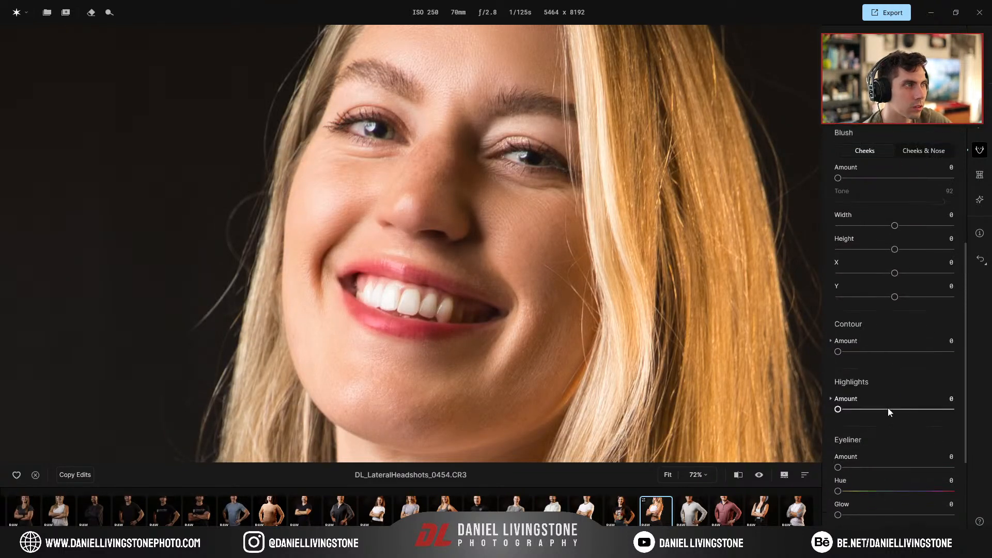
{"action": "scroll", "coordinate": [920, 323], "scroll_direction": "down", "scroll_amount": 10}
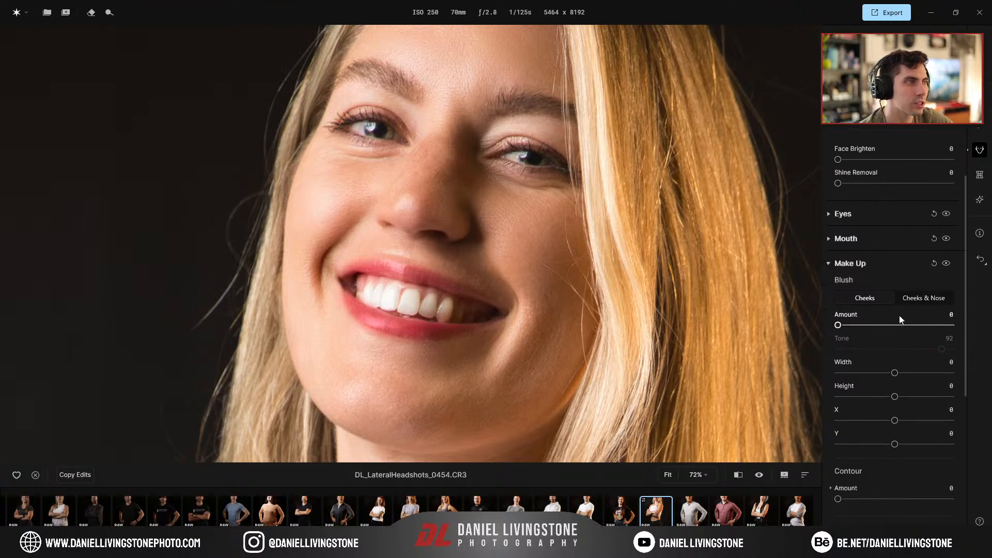
{"action": "scroll", "coordinate": [882, 311], "scroll_direction": "up", "scroll_amount": 10}
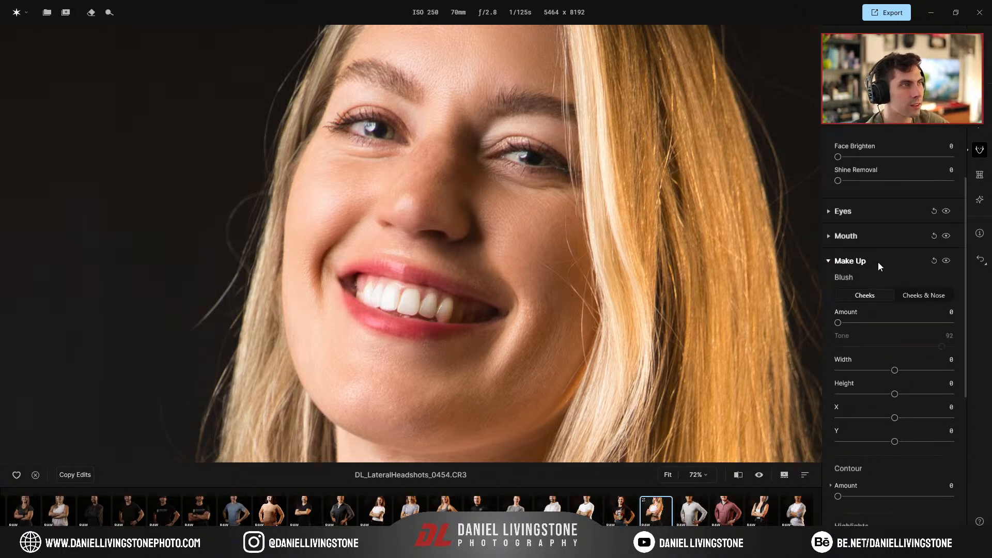
{"action": "scroll", "coordinate": [885, 267], "scroll_direction": "down", "scroll_amount": 8}
{"action": "scroll", "coordinate": [925, 426], "scroll_direction": "down", "scroll_amount": 4}
{"action": "scroll", "coordinate": [908, 470], "scroll_direction": "up", "scroll_amount": 8}
{"action": "scroll", "coordinate": [932, 321], "scroll_direction": "up", "scroll_amount": 3}
{"action": "left_click", "coordinate": [947, 262]}
{"action": "left_click", "coordinate": [945, 262]}
{"action": "left_click", "coordinate": [945, 262]}
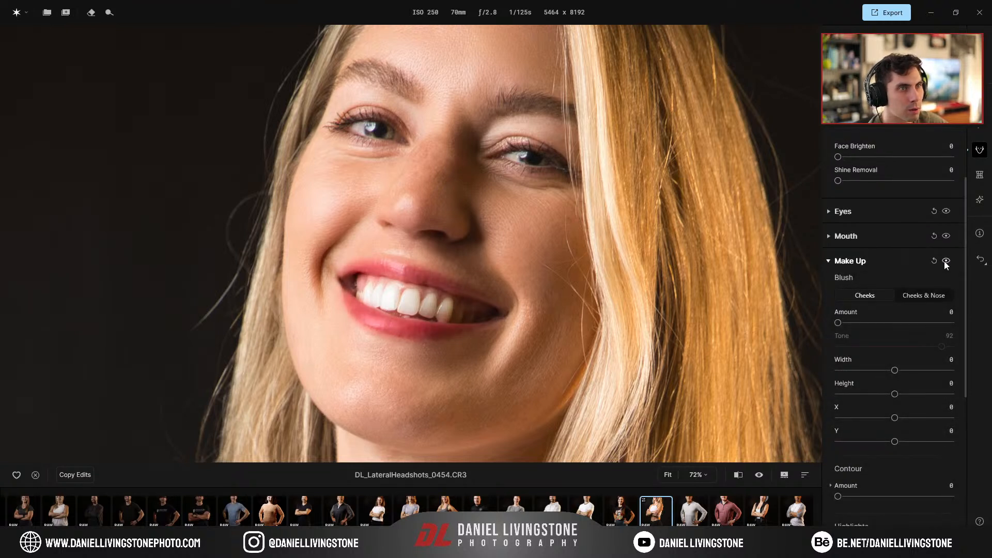
{"action": "left_click", "coordinate": [945, 263]}
{"action": "left_click", "coordinate": [945, 262]}
{"action": "left_click", "coordinate": [946, 263]}
{"action": "left_click", "coordinate": [945, 263]}
{"action": "left_click", "coordinate": [946, 263]}
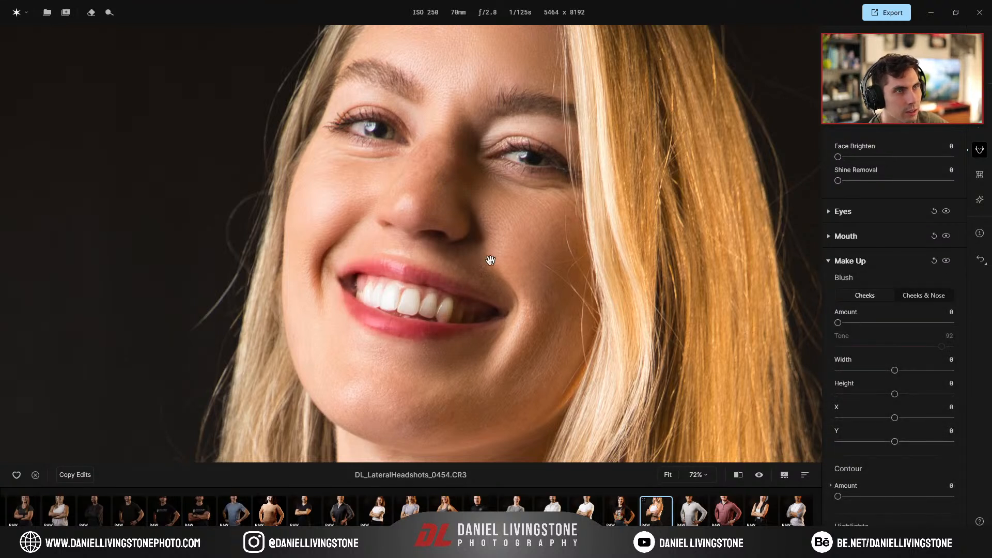
{"action": "left_click", "coordinate": [947, 262]}
{"action": "left_click", "coordinate": [948, 261]}
{"action": "left_click", "coordinate": [947, 261]}
{"action": "left_click", "coordinate": [948, 261]}
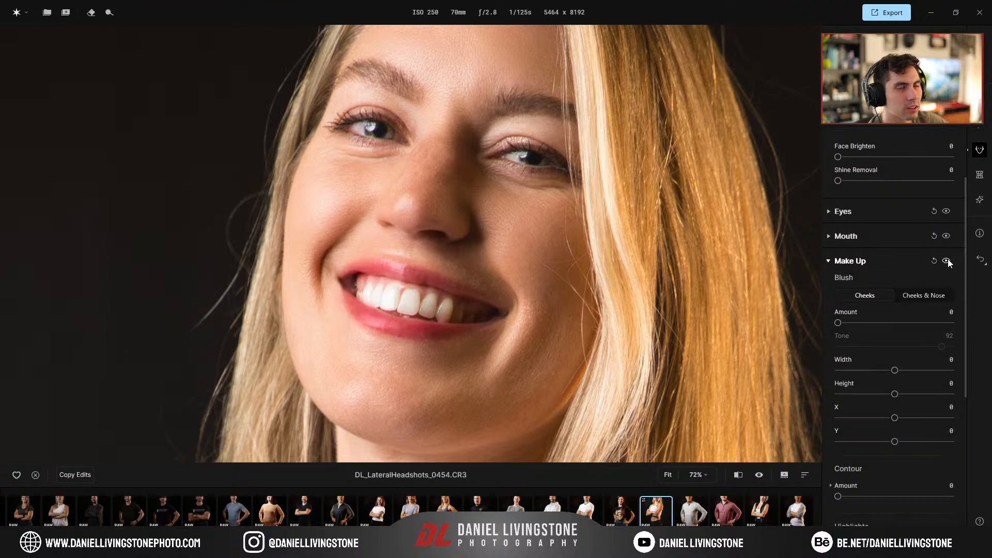
{"action": "left_click", "coordinate": [948, 262]}
{"action": "left_click", "coordinate": [947, 262]}
{"action": "left_click", "coordinate": [948, 262]}
{"action": "left_click", "coordinate": [948, 262]}
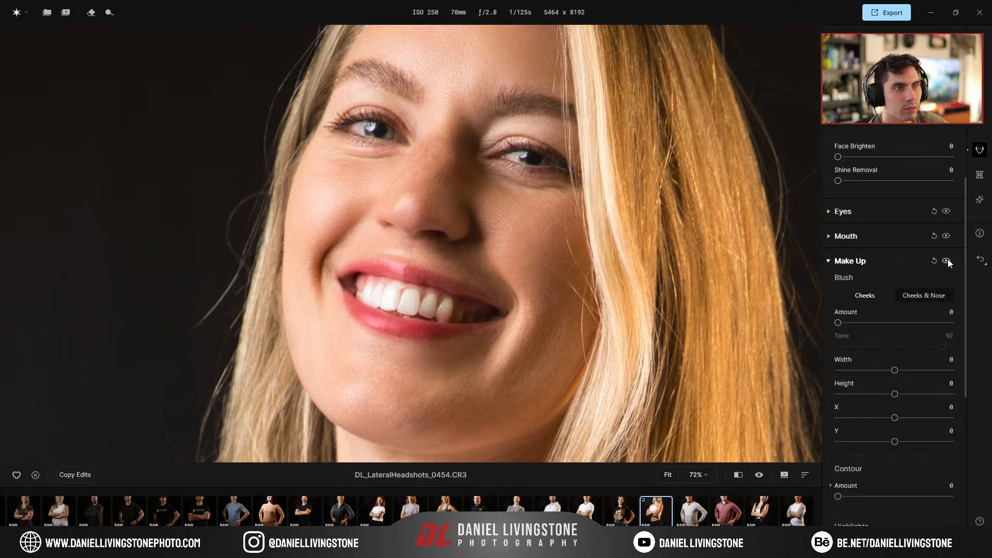
Tone down the lip colour by setting Saturation to 8, Tone to 22 and Darkening to 18
{"action": "scroll", "coordinate": [511, 301], "scroll_direction": "down", "scroll_amount": 5}
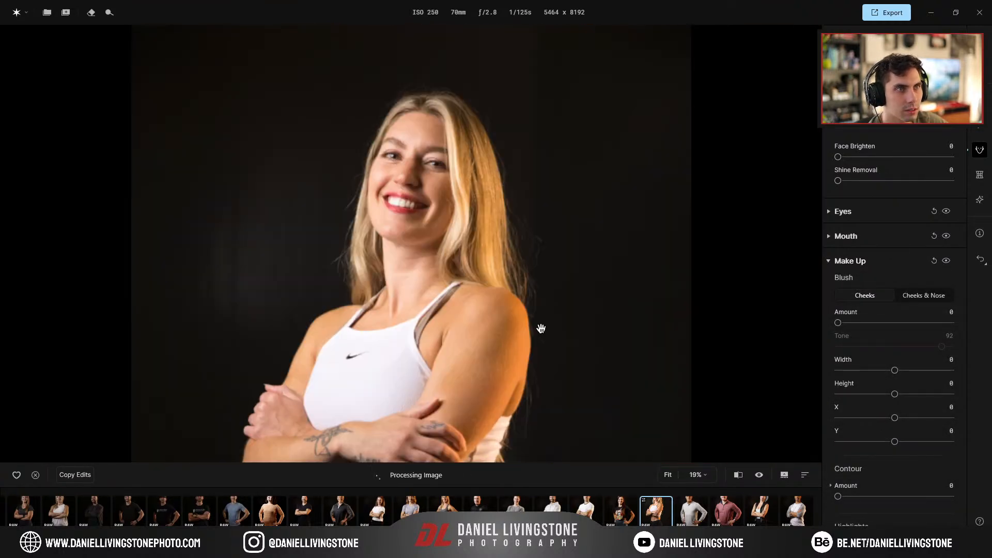
{"action": "scroll", "coordinate": [913, 438], "scroll_direction": "down", "scroll_amount": 6}
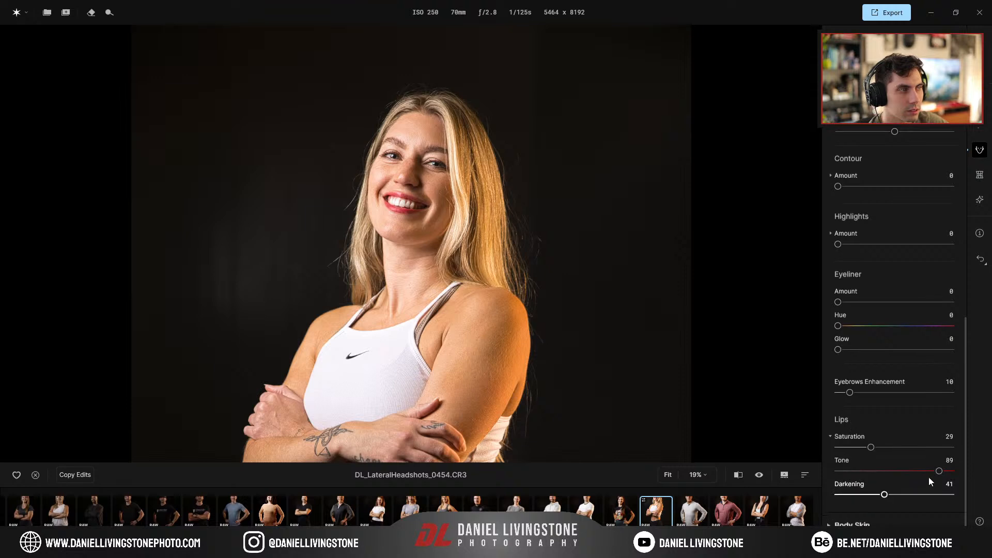
{"action": "left_click_drag", "start_coordinate": [937, 474], "coordinate": [868, 471]}
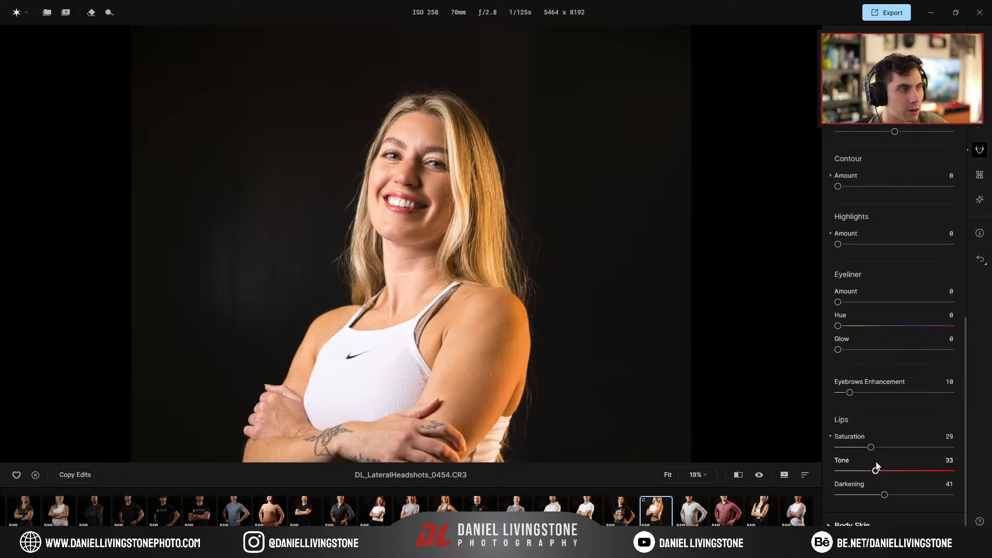
{"action": "left_click_drag", "start_coordinate": [865, 452], "coordinate": [848, 450]}
{"action": "scroll", "coordinate": [394, 217], "scroll_direction": "up", "scroll_amount": 5}
{"action": "scroll", "coordinate": [936, 394], "scroll_direction": "up", "scroll_amount": 5}
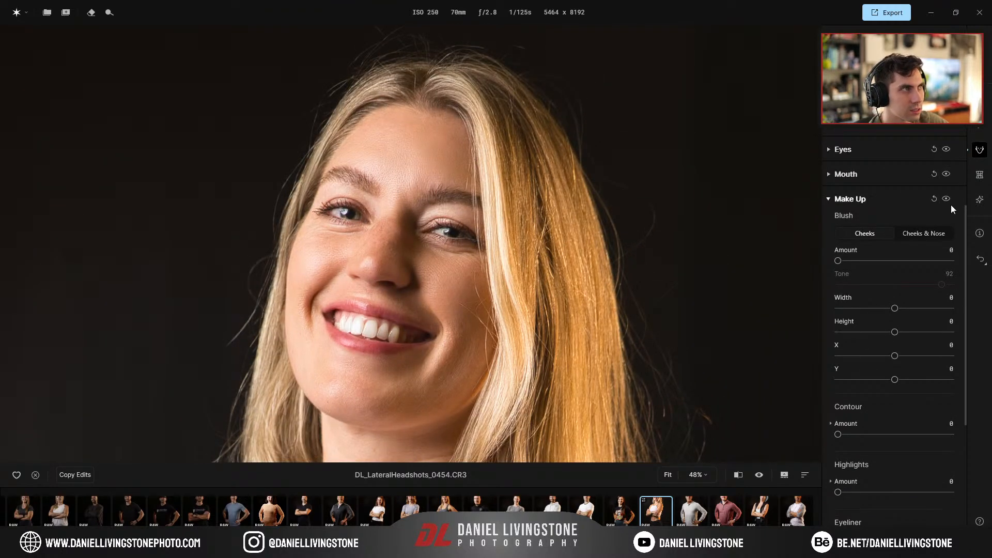
{"action": "scroll", "coordinate": [890, 326], "scroll_direction": "down", "scroll_amount": 5}
{"action": "left_click_drag", "start_coordinate": [884, 496], "coordinate": [859, 495]}
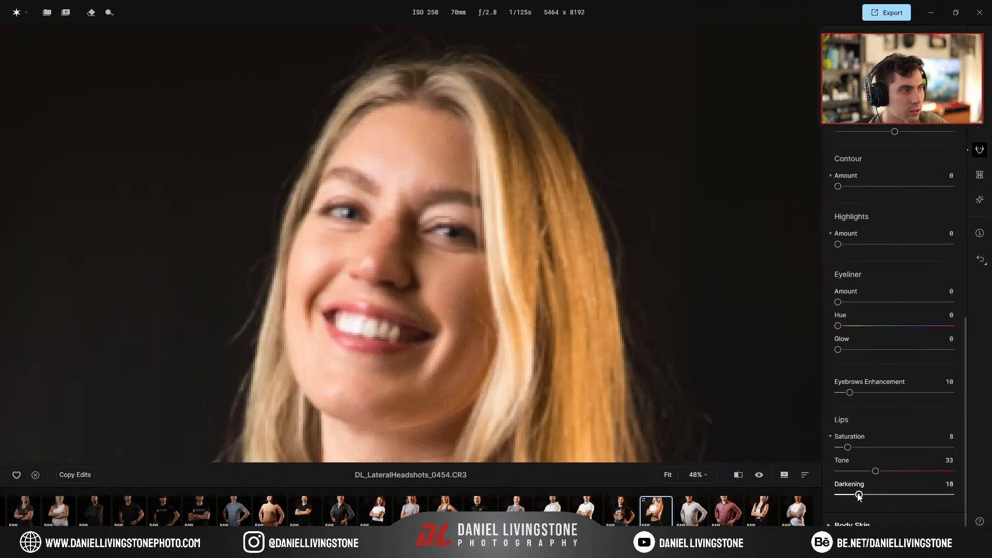
Turn the Face Skin edits off and on to compare the face before and after
{"action": "scroll", "coordinate": [895, 306], "scroll_direction": "up", "scroll_amount": 10}
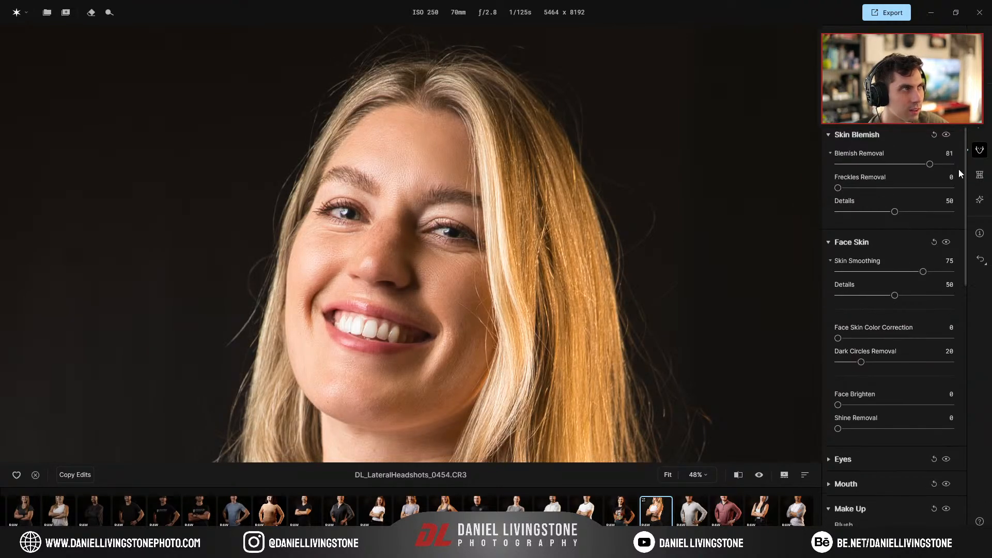
{"action": "scroll", "coordinate": [920, 279], "scroll_direction": "down", "scroll_amount": 5}
{"action": "scroll", "coordinate": [928, 259], "scroll_direction": "up", "scroll_amount": 1}
{"action": "scroll", "coordinate": [929, 258], "scroll_direction": "up", "scroll_amount": 3}
{"action": "left_click", "coordinate": [945, 181]}
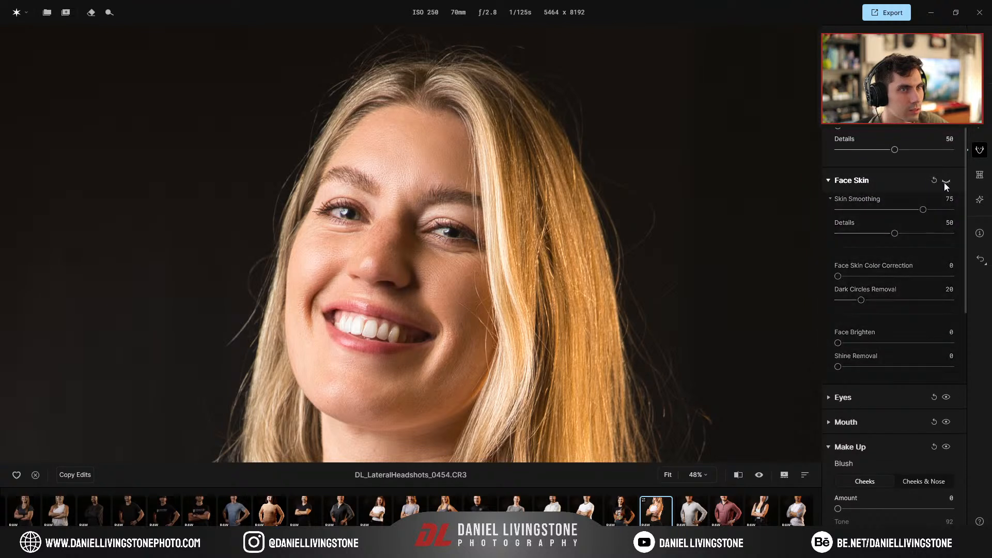
Review the remaining Make Up settings and check the portrait at a wider view
{"action": "scroll", "coordinate": [909, 339], "scroll_direction": "down", "scroll_amount": 12}
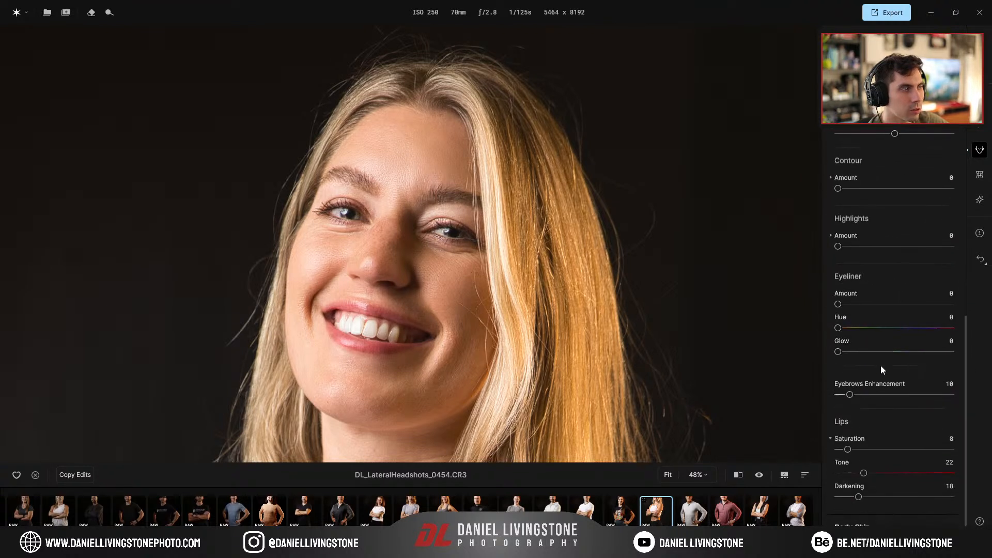
{"action": "scroll", "coordinate": [874, 398], "scroll_direction": "up", "scroll_amount": 3}
{"action": "scroll", "coordinate": [877, 399], "scroll_direction": "down", "scroll_amount": 3}
{"action": "scroll", "coordinate": [885, 412], "scroll_direction": "up", "scroll_amount": 2}
{"action": "scroll", "coordinate": [885, 412], "scroll_direction": "up", "scroll_amount": 1}
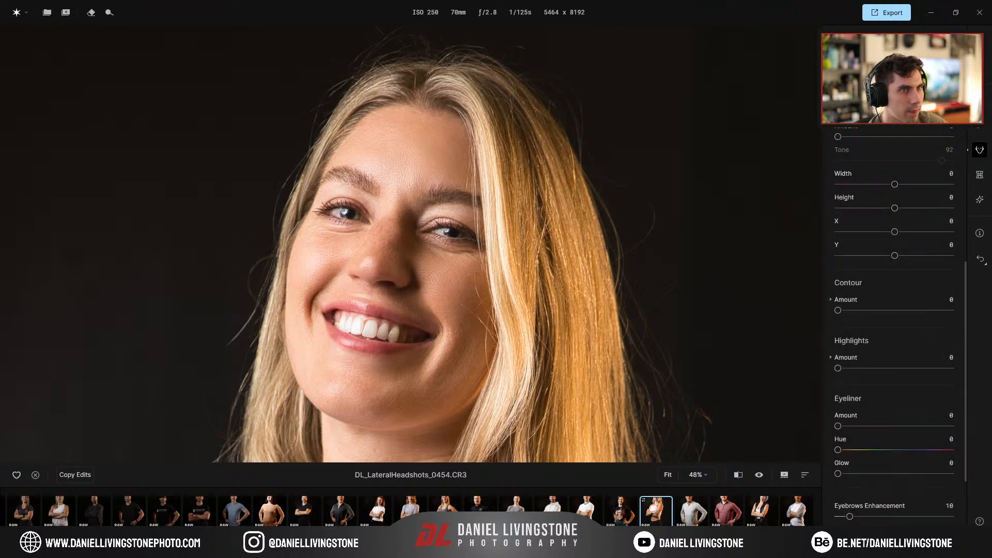
{"action": "scroll", "coordinate": [697, 276], "scroll_direction": "down", "scroll_amount": 2}
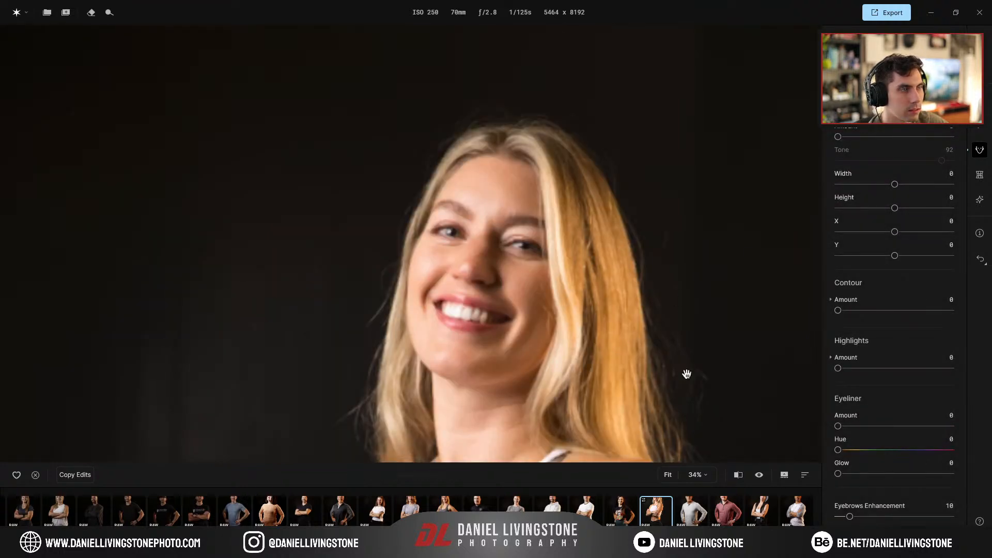
{"action": "scroll", "coordinate": [886, 429], "scroll_direction": "down", "scroll_amount": 3}
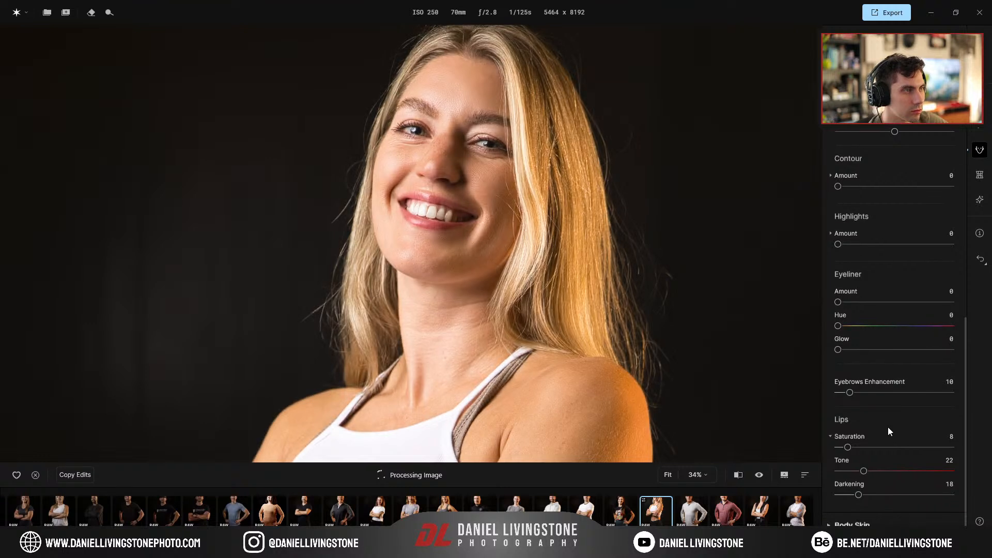
Collapse the Make Up settings
{"action": "scroll", "coordinate": [855, 386], "scroll_direction": "up", "scroll_amount": 8}
{"action": "scroll", "coordinate": [855, 385], "scroll_direction": "up", "scroll_amount": 5}
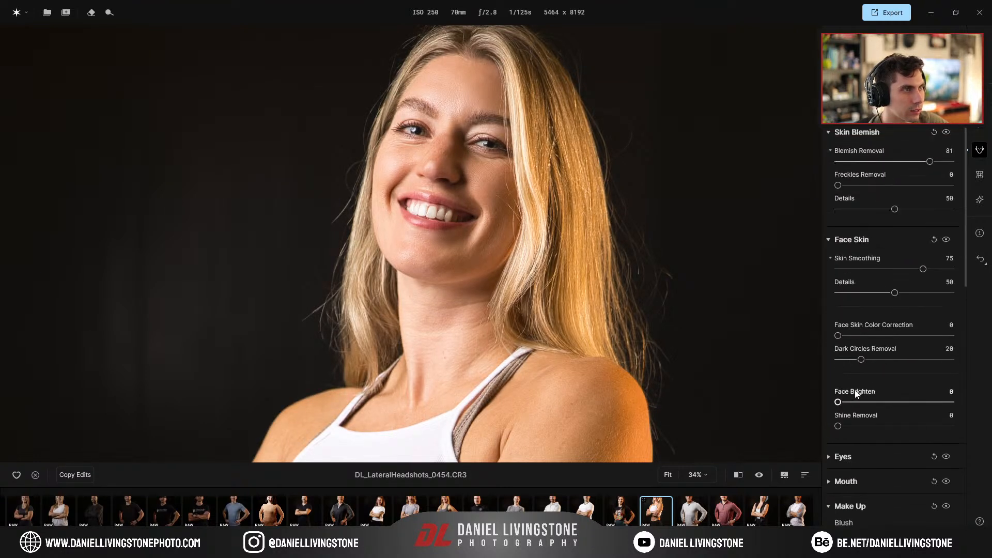
{"action": "left_click", "coordinate": [866, 448]}
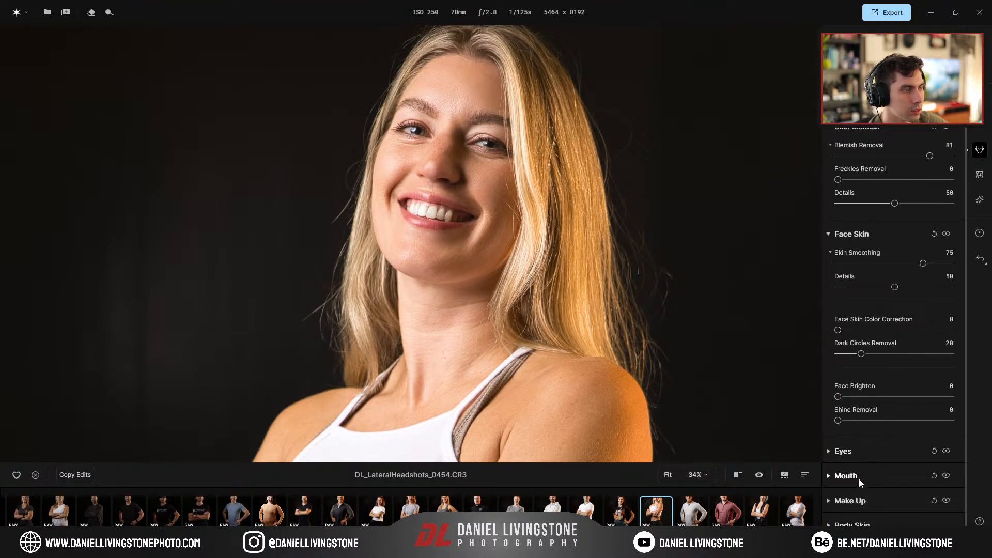
Expand the Body Skin settings and set Body Skin Smoothing to 100 while viewing the arms and abdomen
{"action": "left_click_drag", "start_coordinate": [575, 410], "coordinate": [552, 89]}
{"action": "left_click_drag", "start_coordinate": [452, 266], "coordinate": [669, 84]}
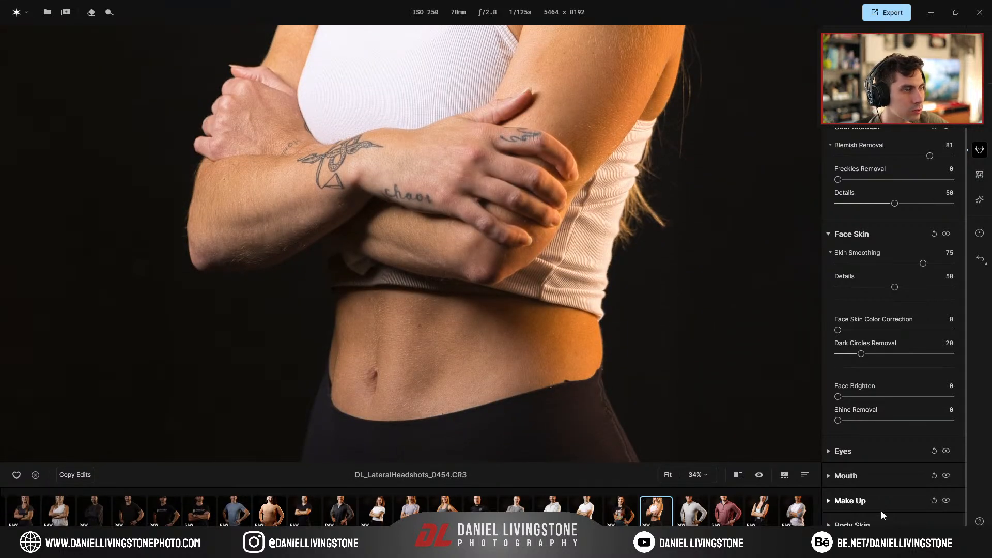
{"action": "scroll", "coordinate": [864, 451], "scroll_direction": "down", "scroll_amount": 2}
{"action": "left_click", "coordinate": [877, 434]}
{"action": "left_click_drag", "start_coordinate": [838, 465], "coordinate": [926, 465]}
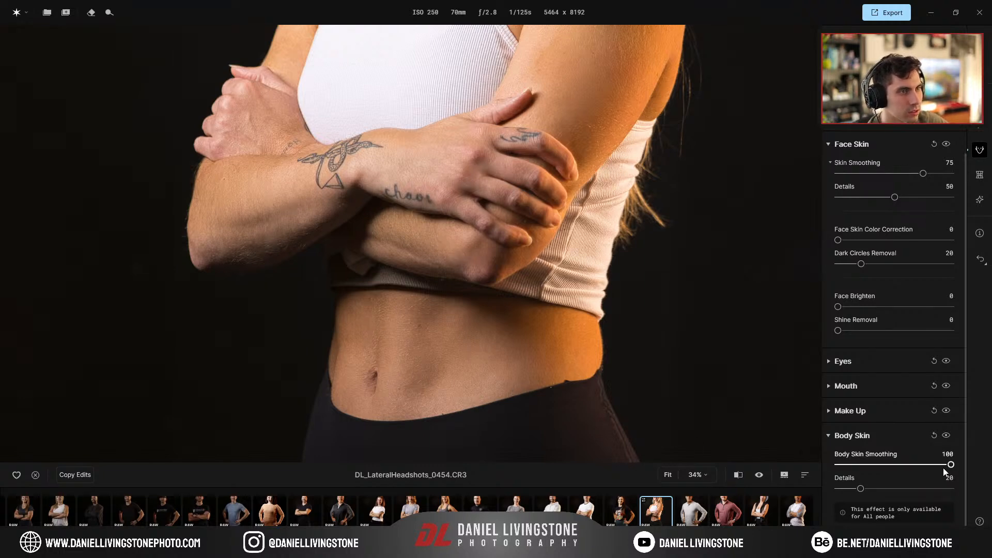
Turn the Body Skin edits off and on repeatedly to compare the smoothing on the abdomen up close
{"action": "left_click", "coordinate": [946, 436]}
{"action": "scroll", "coordinate": [426, 341], "scroll_direction": "up", "scroll_amount": 5}
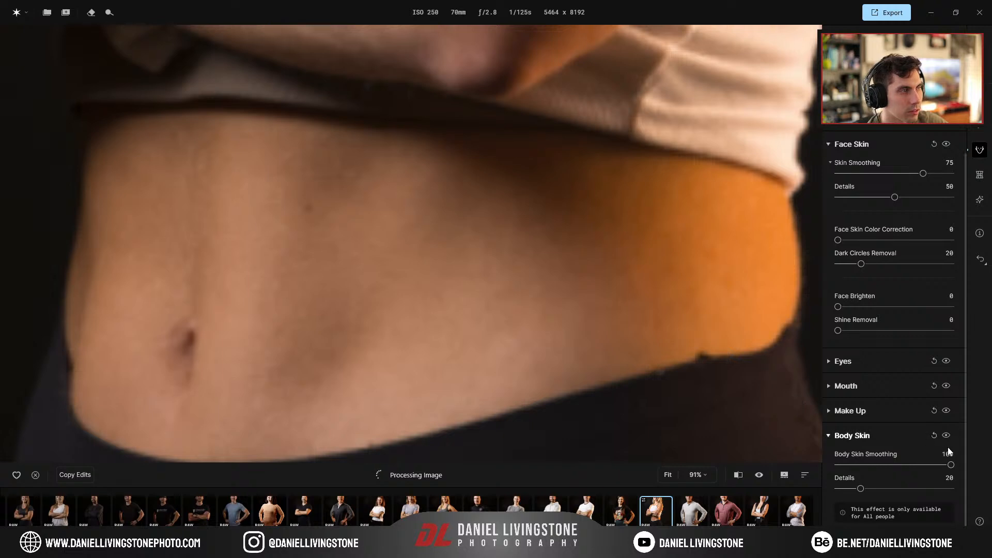
{"action": "left_click", "coordinate": [947, 437]}
{"action": "left_click", "coordinate": [947, 436]}
{"action": "left_click", "coordinate": [947, 435]}
{"action": "left_click", "coordinate": [947, 437]}
{"action": "left_click", "coordinate": [947, 436]}
{"action": "left_click", "coordinate": [947, 437]}
{"action": "left_click", "coordinate": [947, 436]}
{"action": "left_click", "coordinate": [947, 437]}
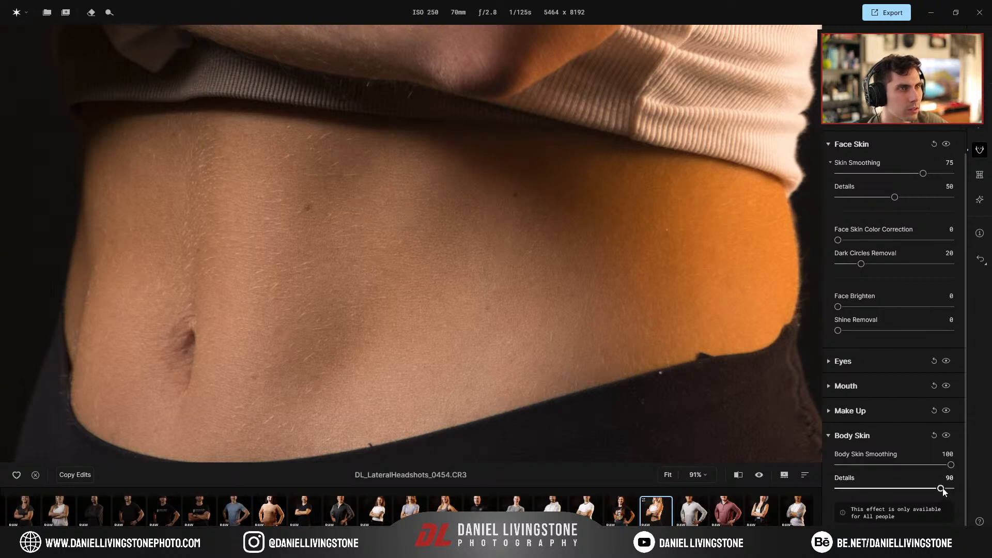
Compare the abdomen with the Body Skin edits off and on at a Details value of 90
{"action": "left_click", "coordinate": [947, 438]}
{"action": "left_click", "coordinate": [947, 438]}
{"action": "left_click", "coordinate": [947, 438]}
{"action": "left_click", "coordinate": [947, 438]}
{"action": "left_click", "coordinate": [946, 439]}
{"action": "left_click", "coordinate": [946, 438]}
{"action": "left_click", "coordinate": [947, 437]}
{"action": "left_click", "coordinate": [946, 437]}
{"action": "left_click", "coordinate": [946, 437]}
{"action": "left_click", "coordinate": [947, 437]}
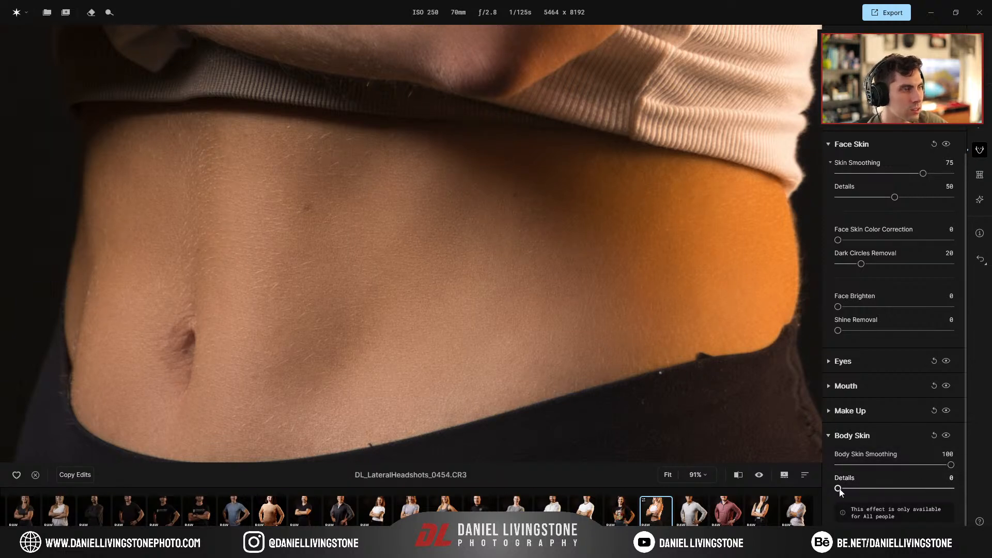
Try Body Skin Details at 100 and compare the abdomen with the Body Skin edits off and on
{"action": "left_click_drag", "start_coordinate": [849, 489], "coordinate": [951, 489]}
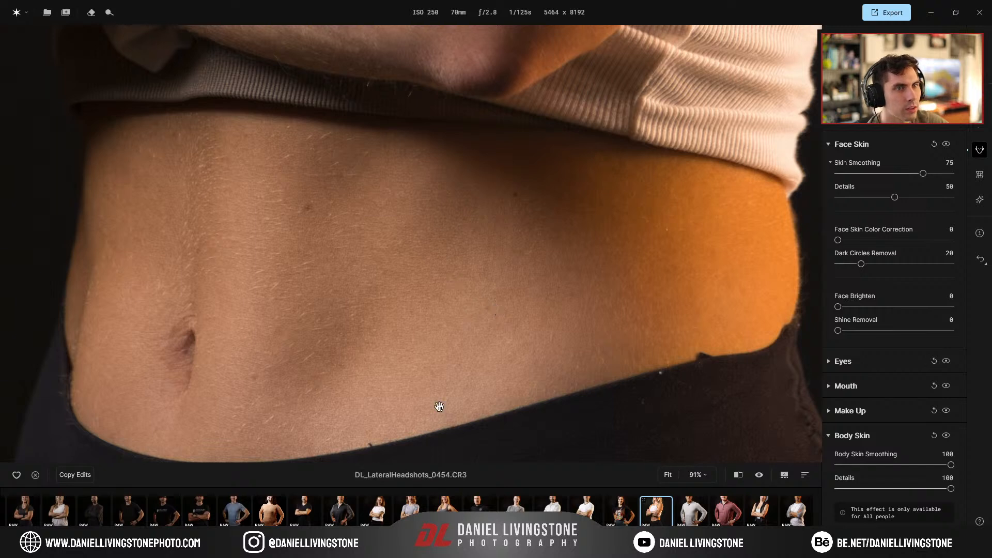
{"action": "left_click", "coordinate": [948, 436]}
{"action": "left_click", "coordinate": [948, 436]}
{"action": "left_click", "coordinate": [948, 435]}
{"action": "left_click", "coordinate": [949, 435]}
{"action": "left_click", "coordinate": [948, 436]}
{"action": "left_click", "coordinate": [948, 436]}
{"action": "left_click", "coordinate": [948, 436]}
{"action": "left_click", "coordinate": [948, 436]}
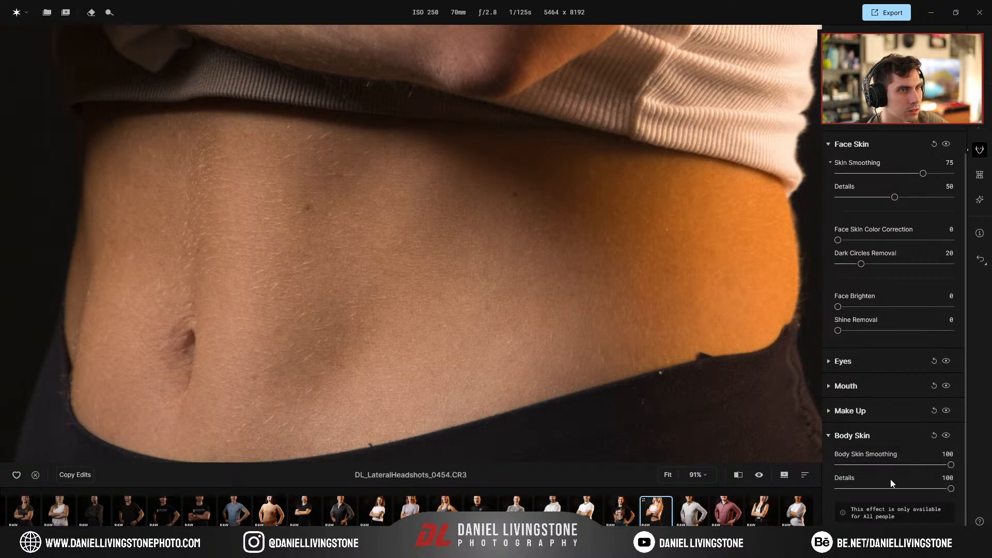
Set Body Skin Details to 0 and compare the abdomen with the Body Skin edits off and on
{"action": "left_click_drag", "start_coordinate": [951, 489], "coordinate": [786, 483]}
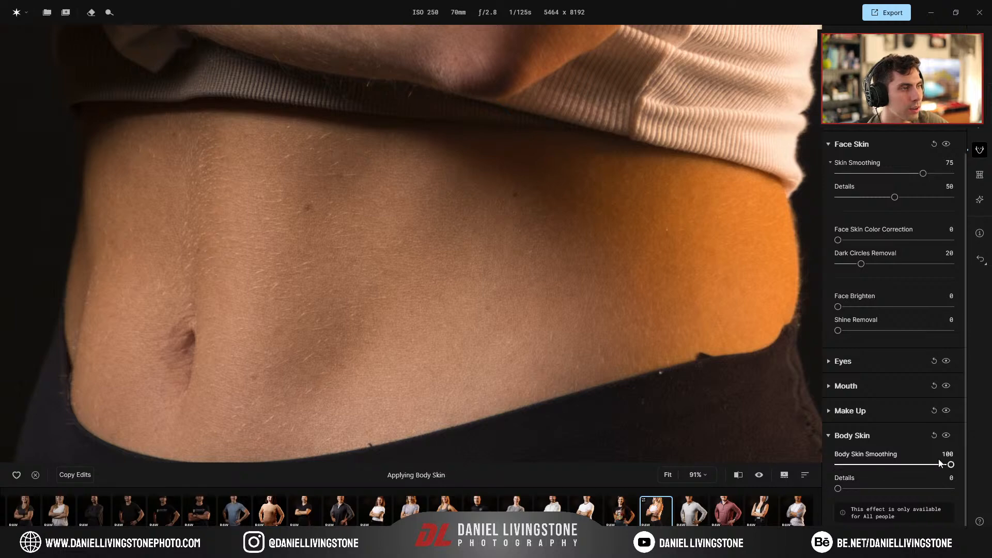
{"action": "left_click", "coordinate": [947, 437]}
{"action": "left_click", "coordinate": [946, 436]}
{"action": "left_click", "coordinate": [946, 436]}
{"action": "left_click", "coordinate": [947, 437]}
{"action": "left_click", "coordinate": [946, 437]}
{"action": "left_click", "coordinate": [946, 437]}
{"action": "left_click", "coordinate": [947, 437]}
{"action": "left_click", "coordinate": [947, 437]}
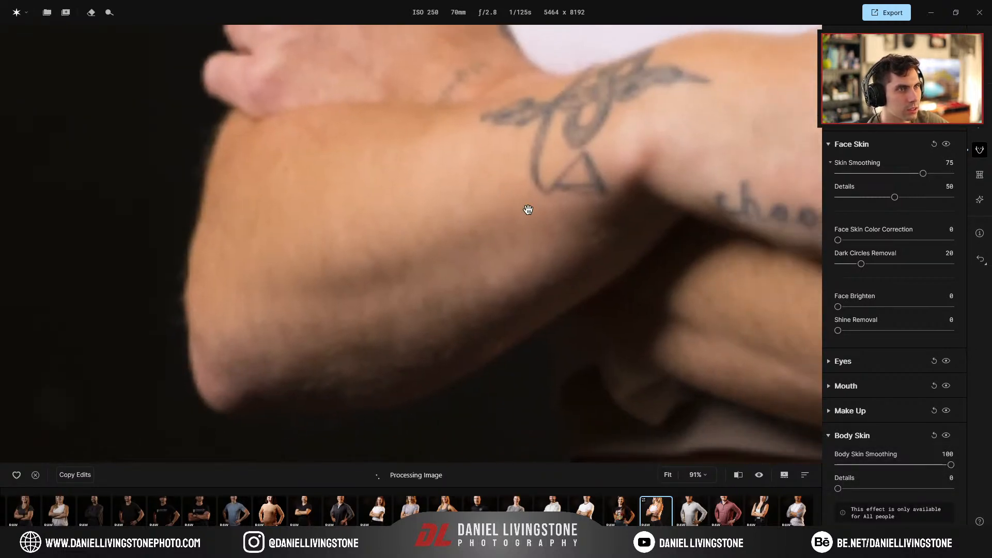
Examine the tattooed forearm closely with the Body Skin edits turned off and on
{"action": "left_click", "coordinate": [948, 436]}
{"action": "left_click", "coordinate": [948, 437]}
{"action": "left_click", "coordinate": [948, 436]}
{"action": "left_click", "coordinate": [948, 436]}
{"action": "left_click", "coordinate": [948, 436]}
{"action": "left_click", "coordinate": [948, 436]}
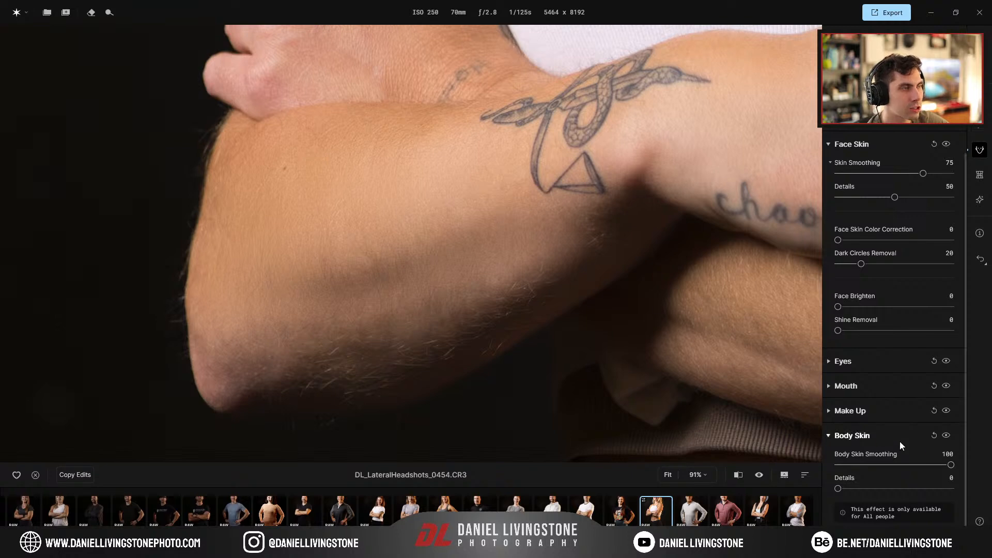
{"action": "left_click", "coordinate": [947, 437]}
{"action": "left_click", "coordinate": [946, 437]}
{"action": "left_click", "coordinate": [946, 438]}
{"action": "left_click", "coordinate": [946, 438]}
Compare the tucked hand and wrist tattoos with the Body Skin edits turned off and on
{"action": "left_click_drag", "start_coordinate": [422, 155], "coordinate": [409, 491]}
{"action": "left_click_drag", "start_coordinate": [514, 411], "coordinate": [512, 356]}
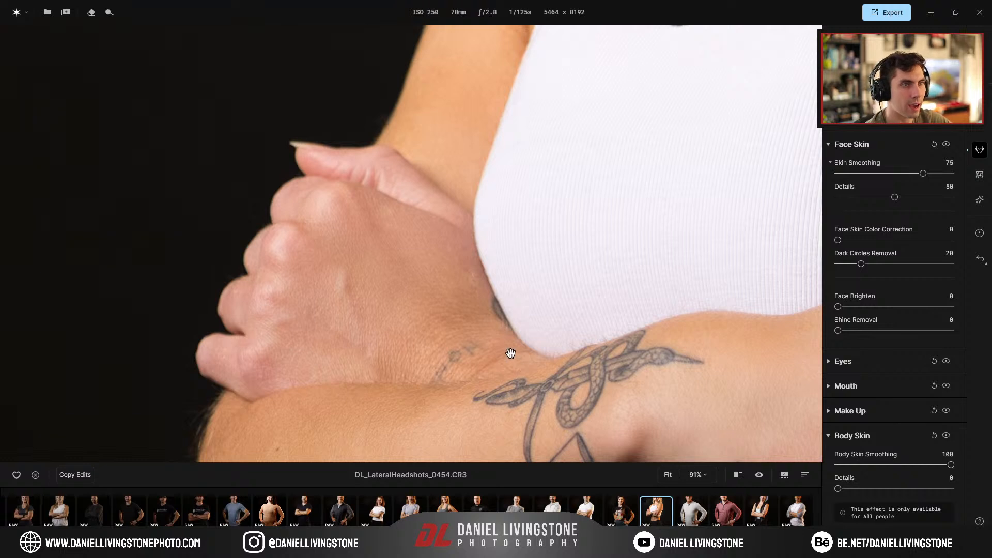
{"action": "left_click_drag", "start_coordinate": [512, 355], "coordinate": [454, 284]}
{"action": "left_click", "coordinate": [945, 435]}
{"action": "left_click", "coordinate": [945, 435]}
{"action": "left_click", "coordinate": [945, 435]}
{"action": "left_click", "coordinate": [944, 435]}
{"action": "left_click", "coordinate": [945, 435]}
{"action": "left_click", "coordinate": [945, 435]}
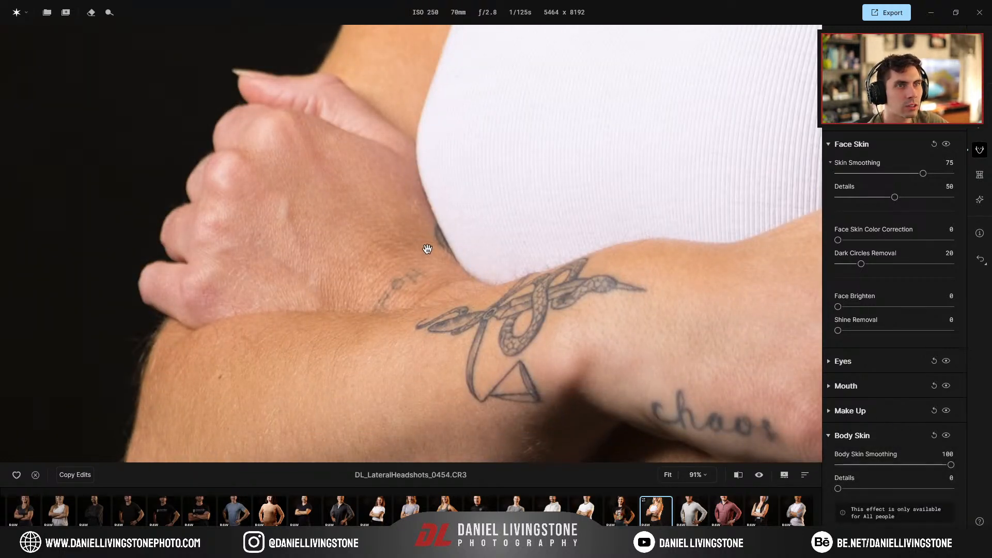
Compare the front hand and its finger tattoo with the Body Skin edits off and on, ending on the wider portrait
{"action": "left_click_drag", "start_coordinate": [788, 293], "coordinate": [310, 239]}
{"action": "left_click", "coordinate": [946, 436]}
{"action": "left_click", "coordinate": [946, 436]}
{"action": "left_click", "coordinate": [946, 436]}
{"action": "left_click", "coordinate": [946, 436]}
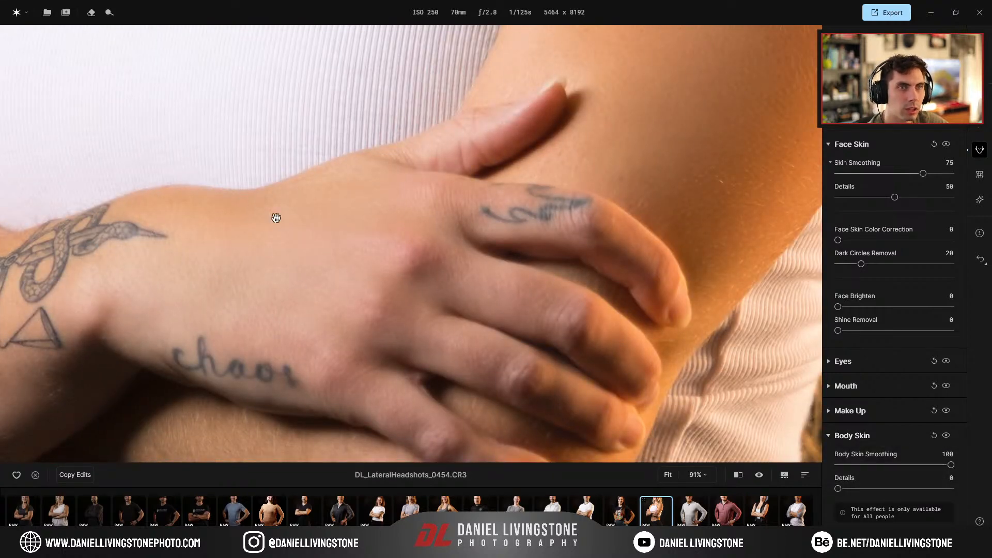
{"action": "scroll", "coordinate": [437, 293], "scroll_direction": "down", "scroll_amount": 7}
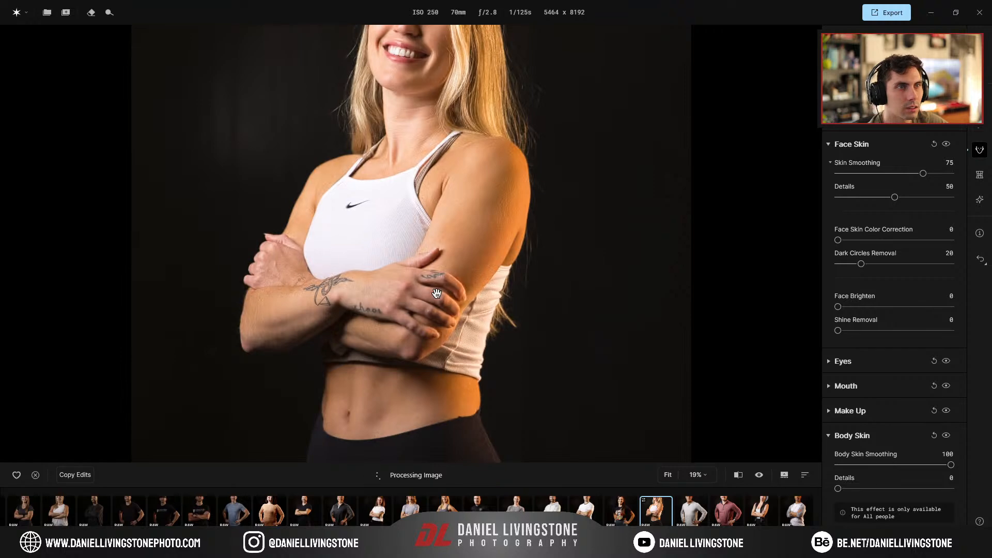
Set Blemish Removal to 87 and face Skin Smoothing to 85 for the woman's portrait
{"action": "scroll", "coordinate": [436, 293], "scroll_direction": "up", "scroll_amount": 3}
{"action": "scroll", "coordinate": [385, 169], "scroll_direction": "up", "scroll_amount": 3}
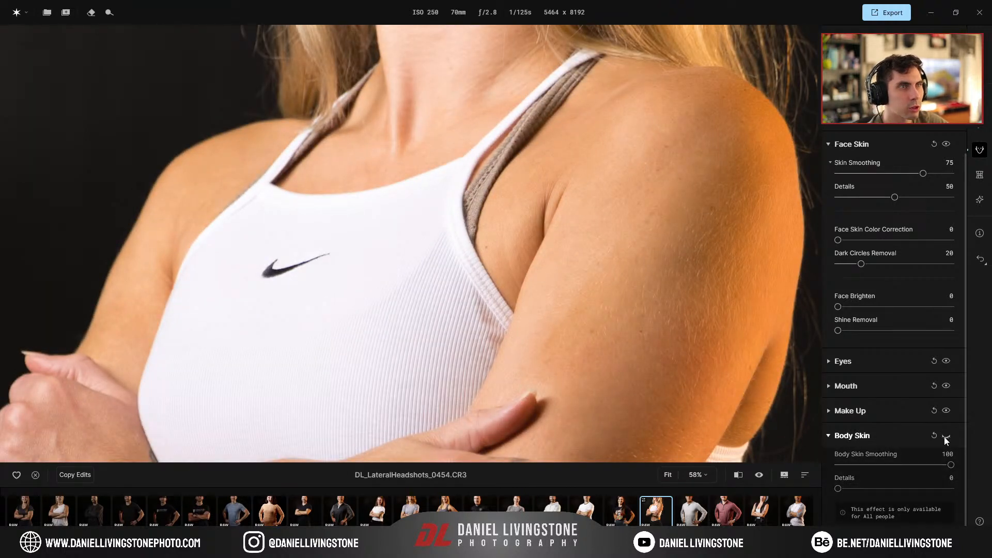
{"action": "left_click_drag", "start_coordinate": [623, 141], "coordinate": [586, 468]}
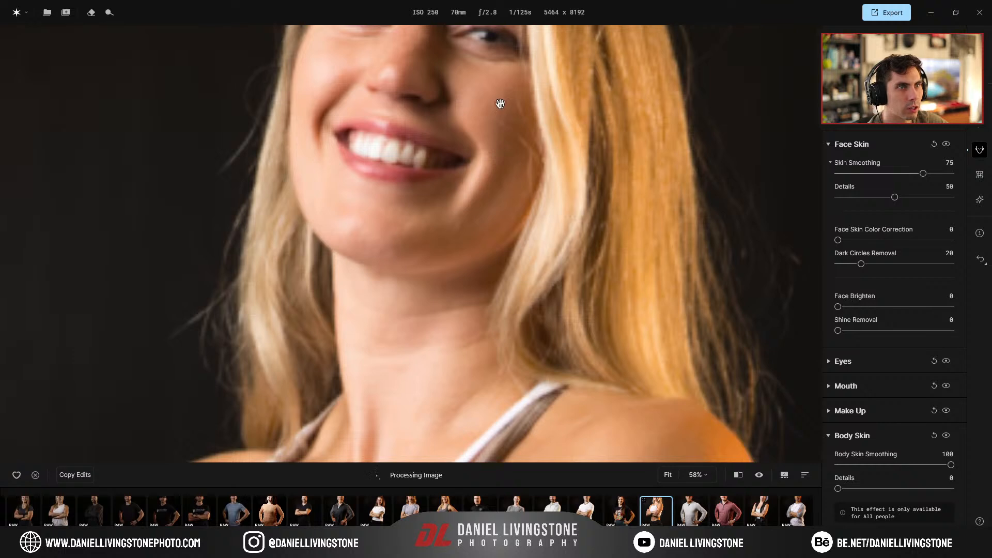
{"action": "left_click_drag", "start_coordinate": [500, 104], "coordinate": [485, 289]}
{"action": "scroll", "coordinate": [872, 349], "scroll_direction": "up", "scroll_amount": 3}
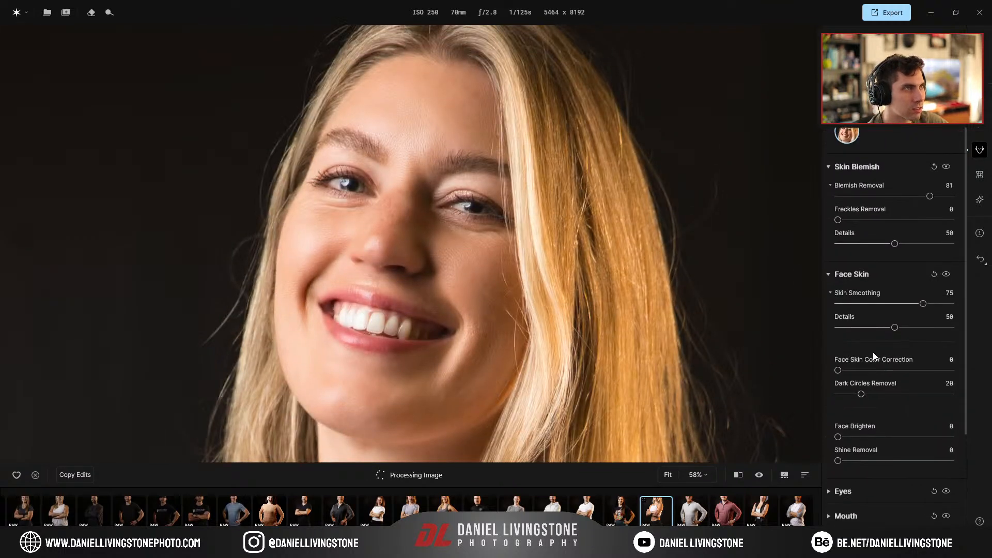
{"action": "left_click_drag", "start_coordinate": [866, 196], "coordinate": [932, 201]}
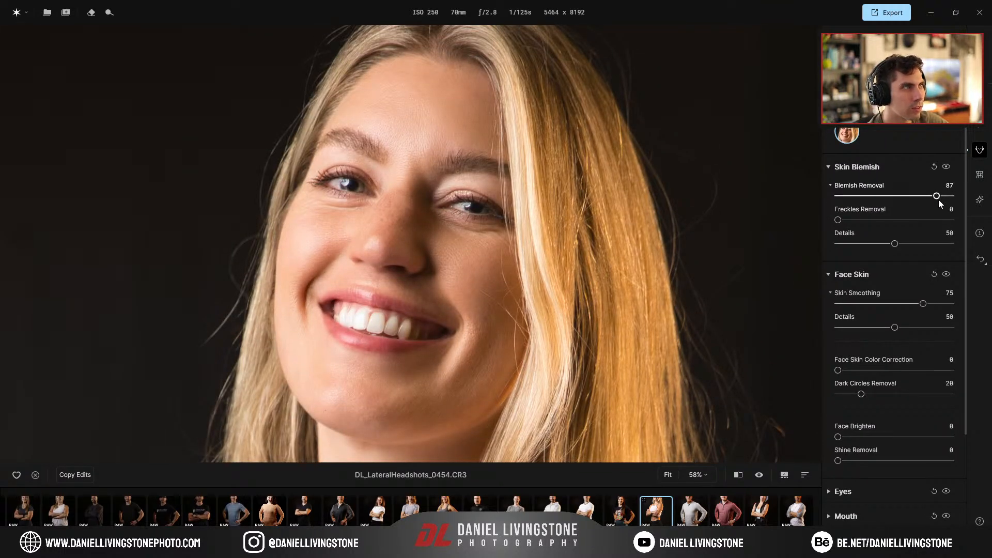
{"action": "left_click_drag", "start_coordinate": [925, 305], "coordinate": [935, 305]}
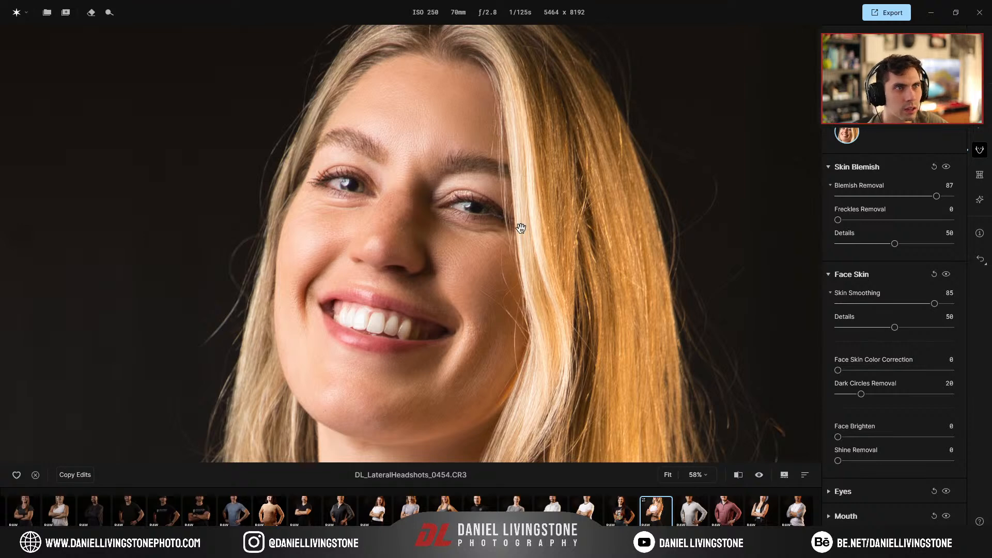
Examine the skin texture of the woman's nose, cheek, eye area and forehead closely, and the wider portrait
{"action": "scroll", "coordinate": [403, 235], "scroll_direction": "up", "scroll_amount": 1}
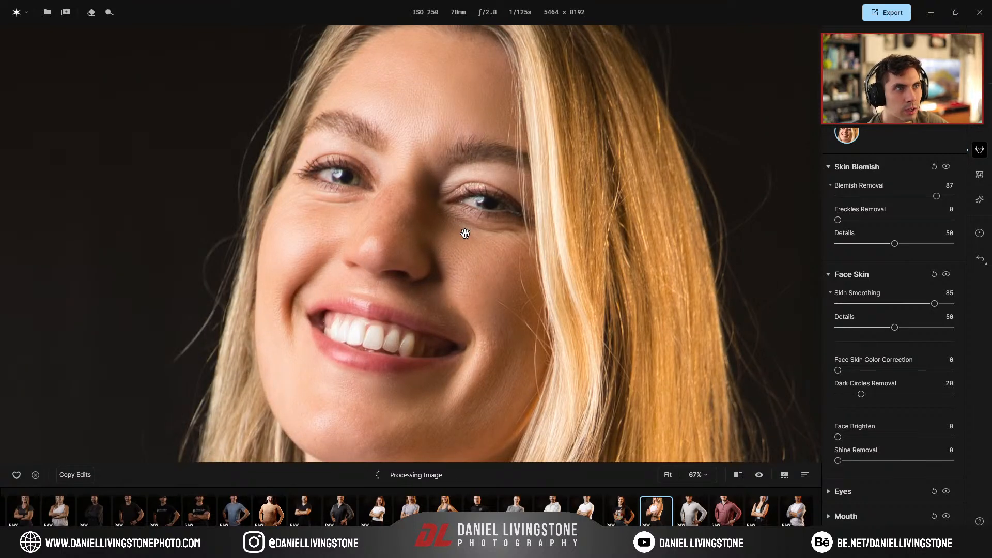
{"action": "scroll", "coordinate": [370, 277], "scroll_direction": "up", "scroll_amount": 10}
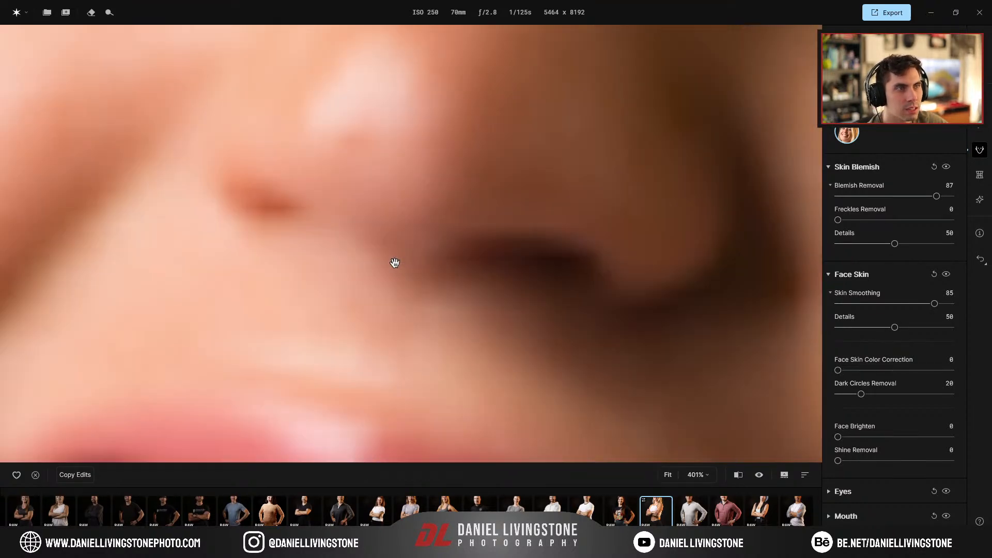
{"action": "scroll", "coordinate": [385, 265], "scroll_direction": "down", "scroll_amount": 5}
{"action": "left_click_drag", "start_coordinate": [649, 236], "coordinate": [394, 243]}
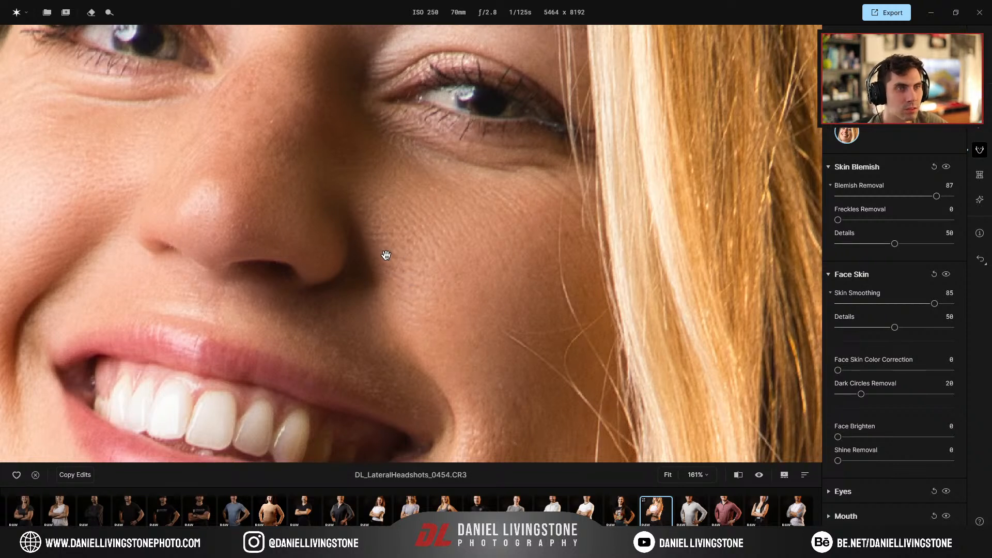
{"action": "left_click_drag", "start_coordinate": [373, 241], "coordinate": [434, 375]}
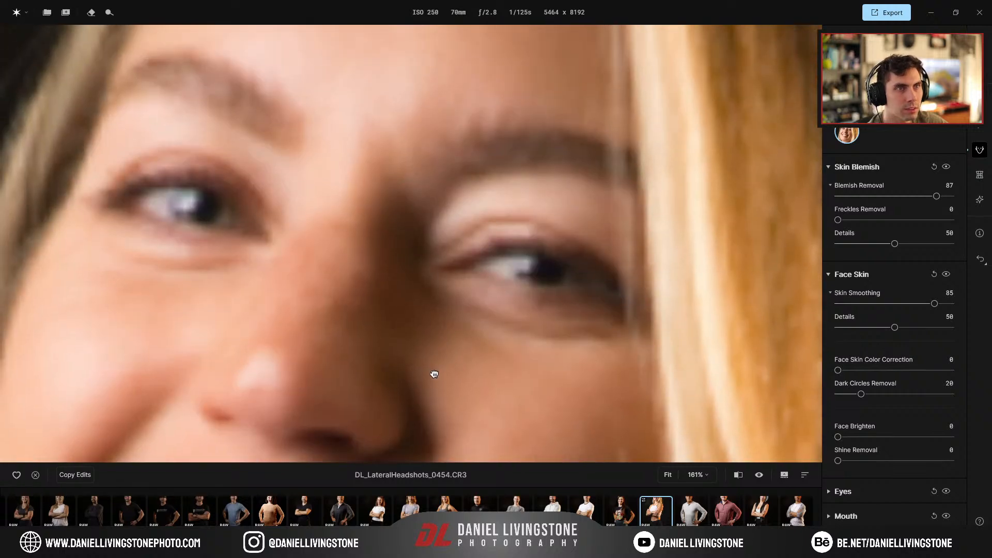
{"action": "left_click_drag", "start_coordinate": [324, 223], "coordinate": [303, 404]}
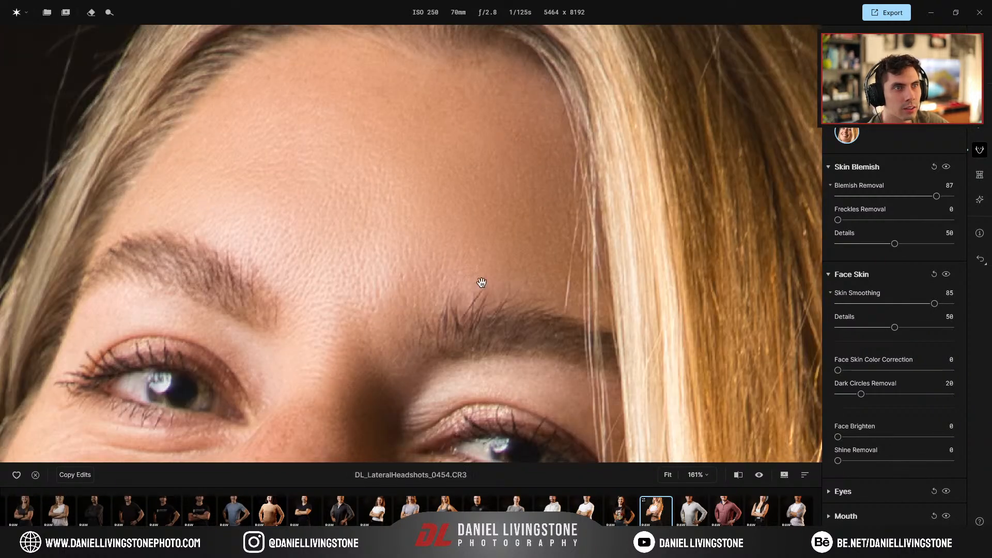
{"action": "scroll", "coordinate": [334, 320], "scroll_direction": "down", "scroll_amount": 10}
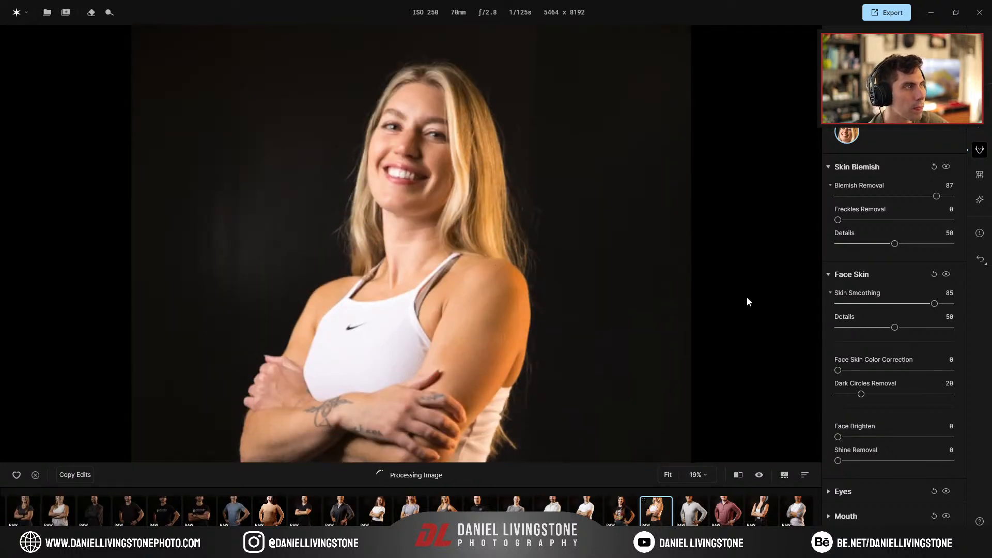
{"action": "scroll", "coordinate": [899, 323], "scroll_direction": "down", "scroll_amount": 3}
{"action": "scroll", "coordinate": [898, 353], "scroll_direction": "up", "scroll_amount": 3}
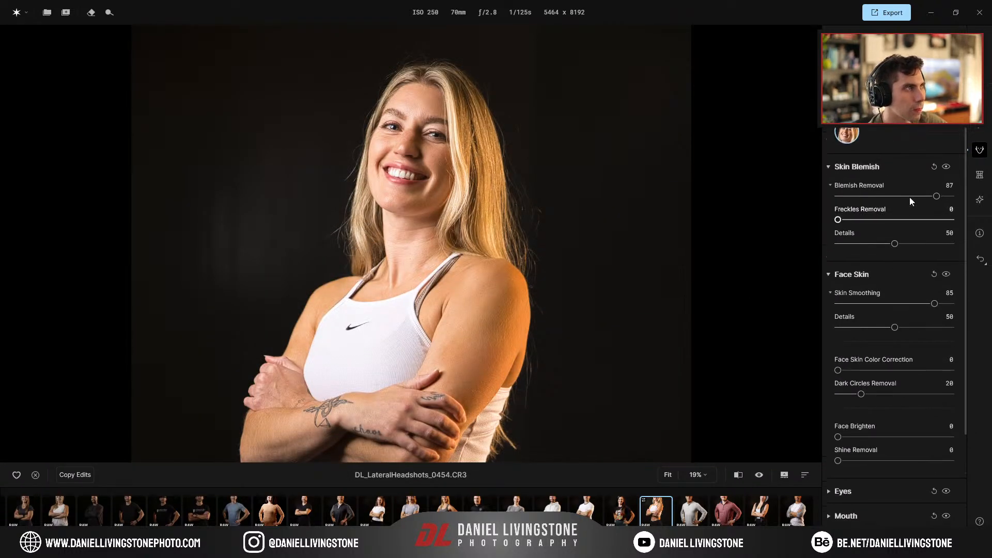
Collapse the Skin Blemish, Face Skin and Body Skin settings and open the face reshaping settings
{"action": "left_click", "coordinate": [843, 166]}
{"action": "left_click", "coordinate": [858, 192]}
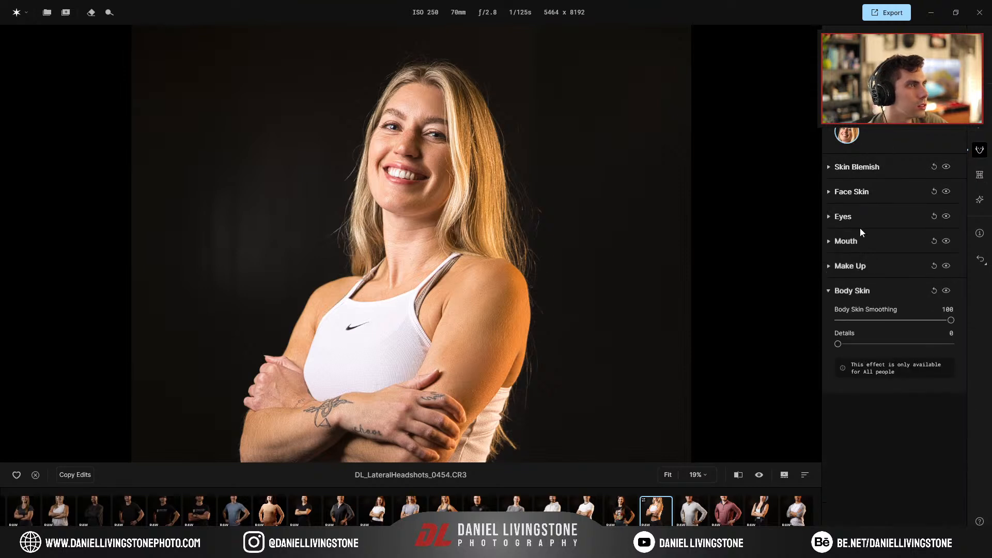
{"action": "left_click", "coordinate": [862, 290]}
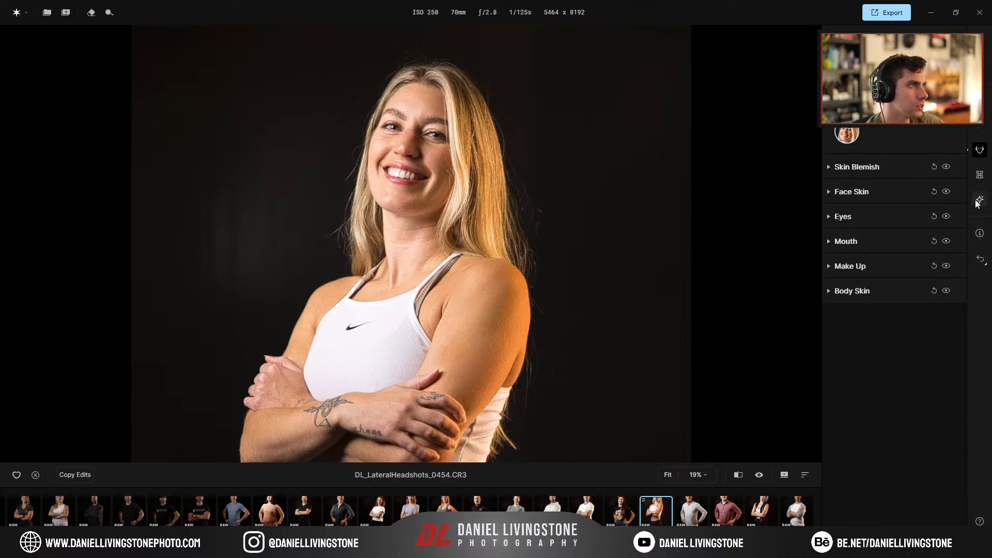
{"action": "left_click", "coordinate": [980, 175]}
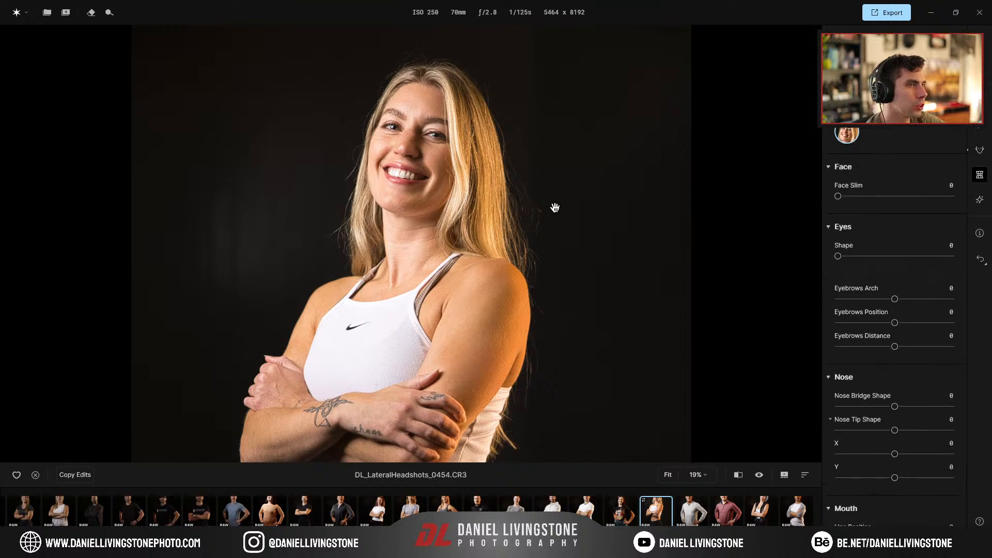
Try slimming the woman's face with Face Slim at 57 and 86, and return it to 0
{"action": "left_click_drag", "start_coordinate": [531, 154], "coordinate": [533, 186]}
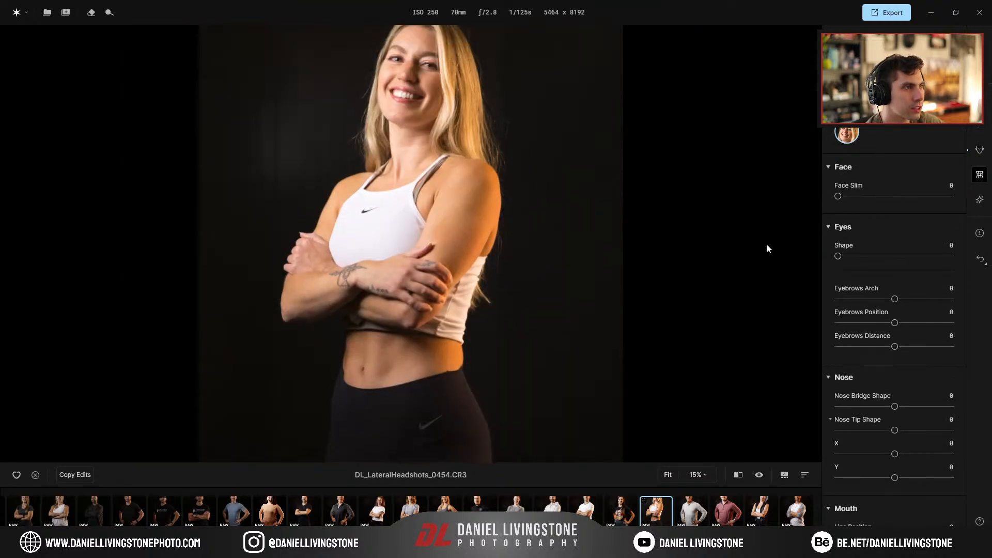
{"action": "scroll", "coordinate": [504, 153], "scroll_direction": "up", "scroll_amount": 5}
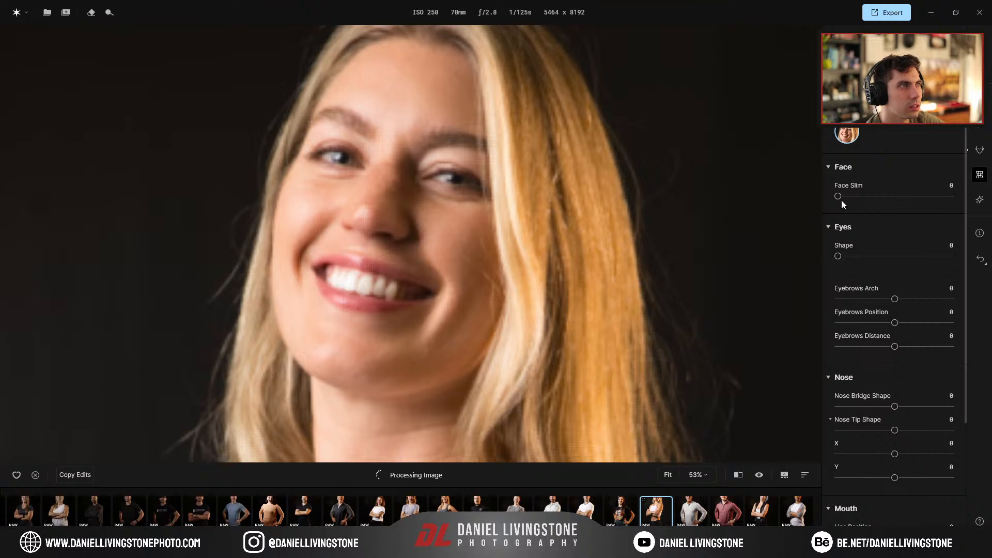
{"action": "left_click_drag", "start_coordinate": [839, 198], "coordinate": [907, 198]}
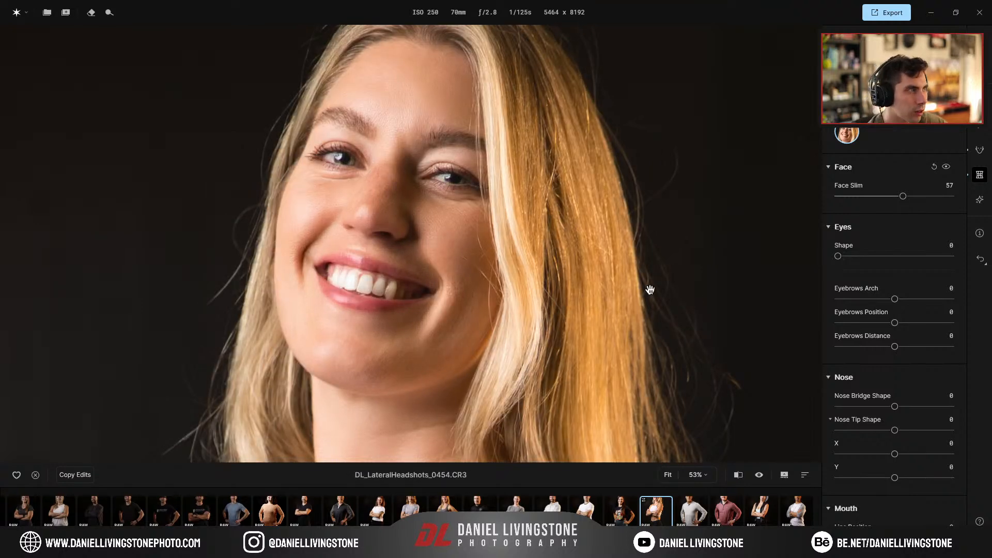
{"action": "left_click_drag", "start_coordinate": [913, 196], "coordinate": [722, 208]}
{"action": "left_click_drag", "start_coordinate": [842, 209], "coordinate": [941, 206]}
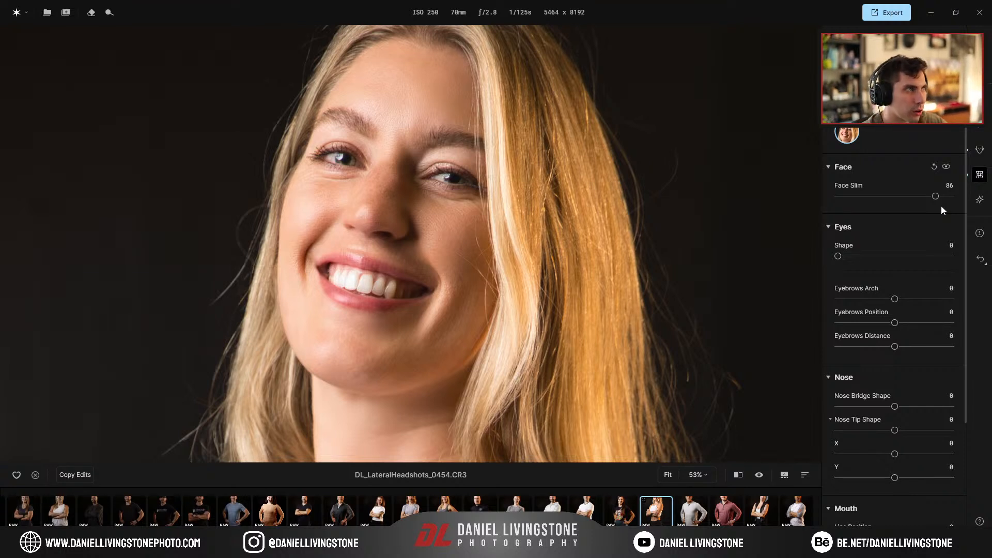
{"action": "left_click_drag", "start_coordinate": [935, 196], "coordinate": [835, 197]}
Try eye Shape at 72 with a before-and-after comparison and a lower Eyebrows Arch, returning both to 0
{"action": "scroll", "coordinate": [322, 236], "scroll_direction": "up", "scroll_amount": 2}
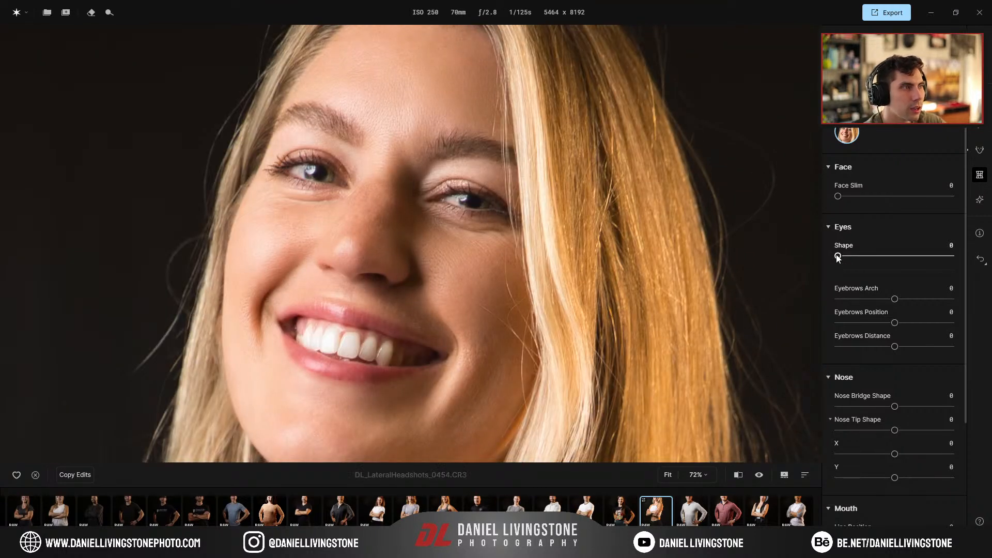
{"action": "left_click_drag", "start_coordinate": [838, 257], "coordinate": [920, 259]}
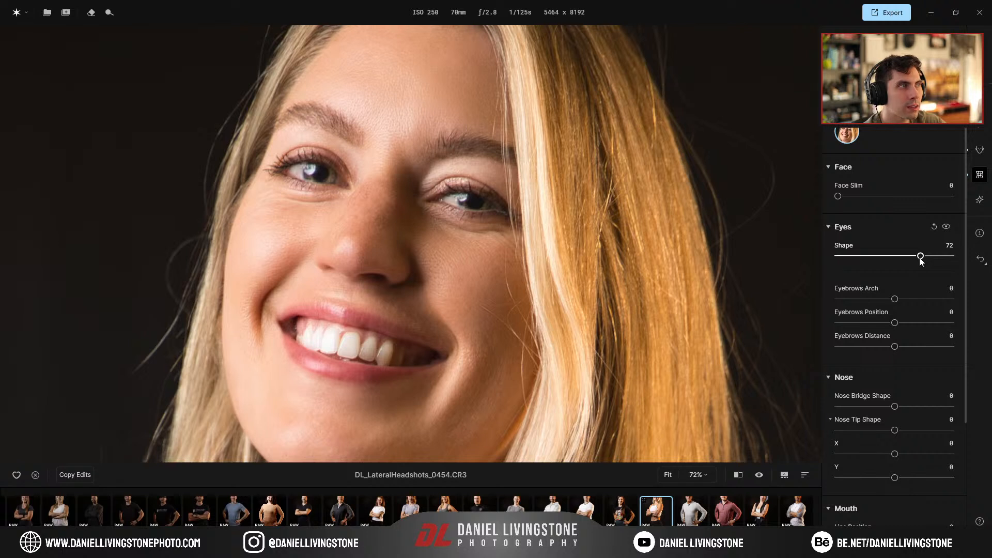
{"action": "left_click", "coordinate": [759, 475]}
{"action": "left_click", "coordinate": [758, 477]}
{"action": "left_click_drag", "start_coordinate": [910, 259], "coordinate": [824, 255]}
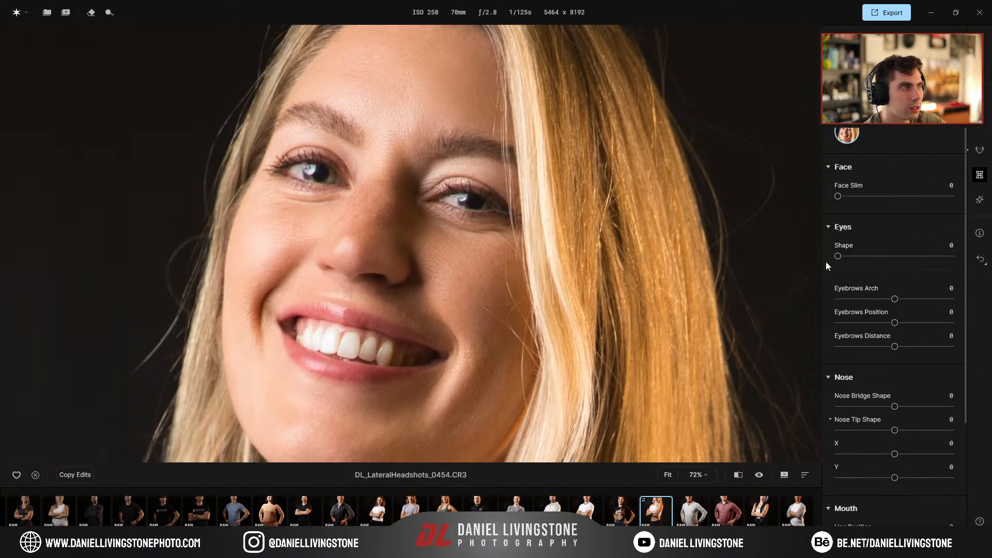
{"action": "left_click_drag", "start_coordinate": [894, 299], "coordinate": [817, 290]}
{"action": "double_click", "coordinate": [891, 300]}
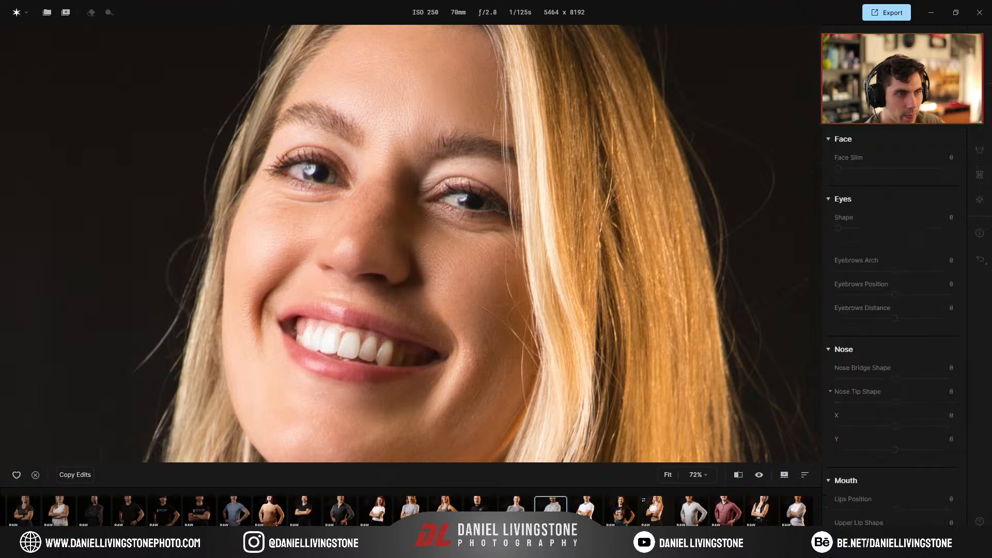
Browse the other men's portraits and open DL_LateralHeadshots_0510.CR3 with the face in close view
{"action": "left_click", "coordinate": [586, 511]}
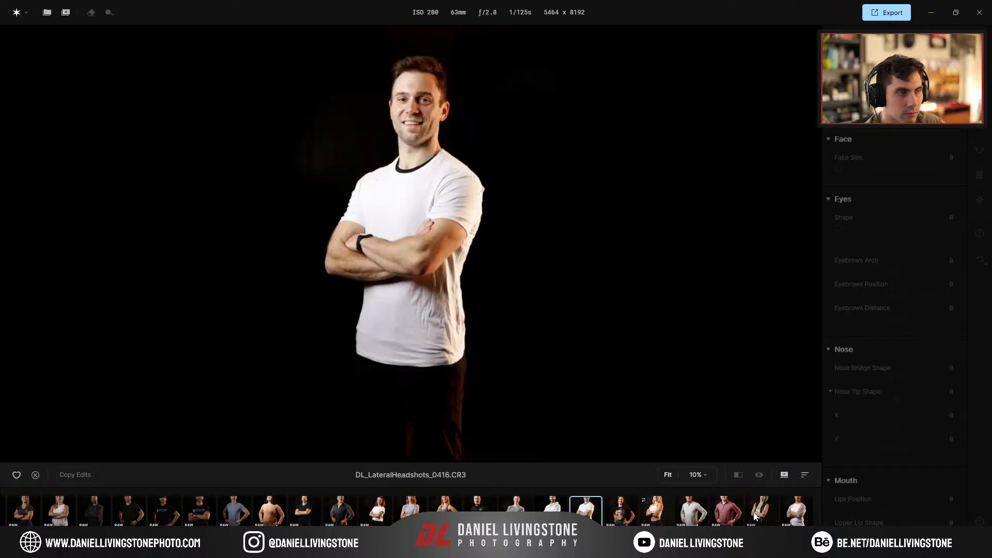
{"action": "left_click", "coordinate": [800, 511]}
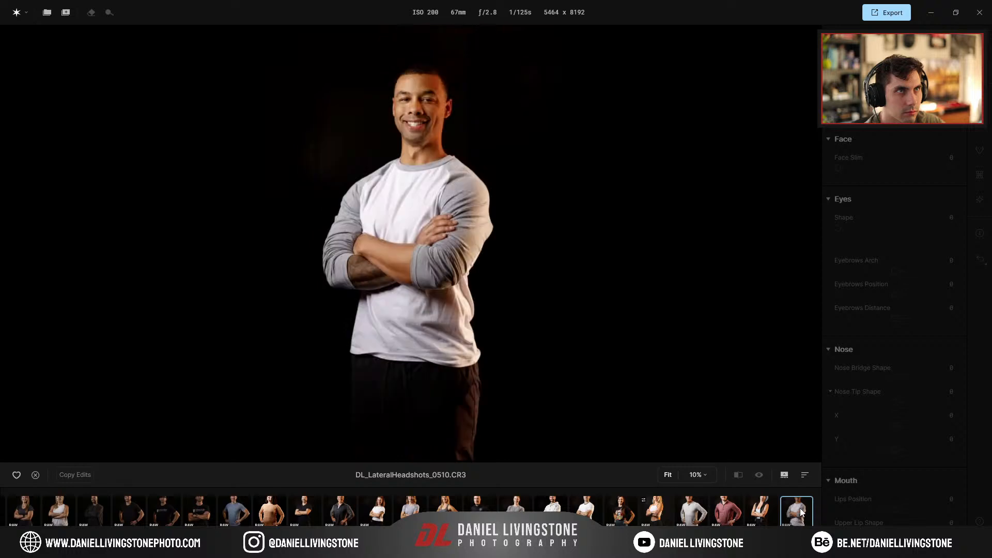
{"action": "left_click", "coordinate": [691, 510]}
{"action": "left_click", "coordinate": [729, 512]}
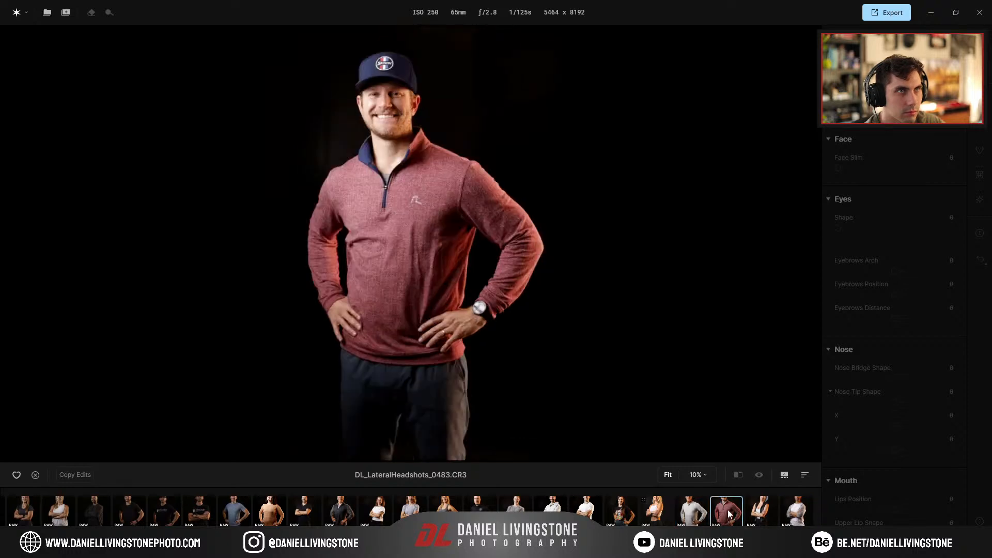
{"action": "left_click", "coordinate": [796, 510]}
{"action": "left_click", "coordinate": [411, 205]}
{"action": "left_click_drag", "start_coordinate": [429, 77], "coordinate": [436, 399]}
{"action": "scroll", "coordinate": [470, 261], "scroll_direction": "up", "scroll_amount": 3}
{"action": "scroll", "coordinate": [418, 256], "scroll_direction": "up", "scroll_amount": 2}
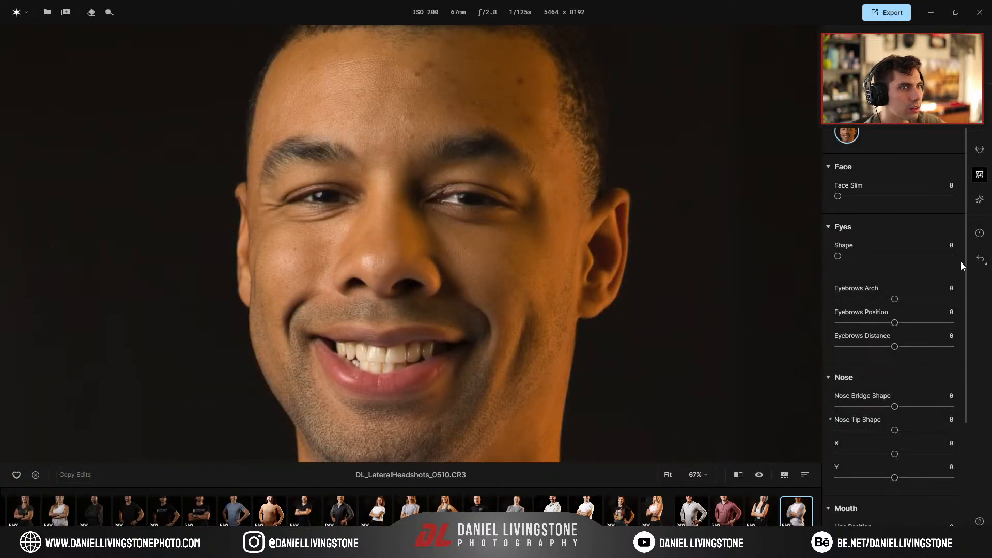
Develop the man's portrait with Contrast 30, white balance Temperature 5580 and Vibrance 46
{"action": "left_click", "coordinate": [980, 126]}
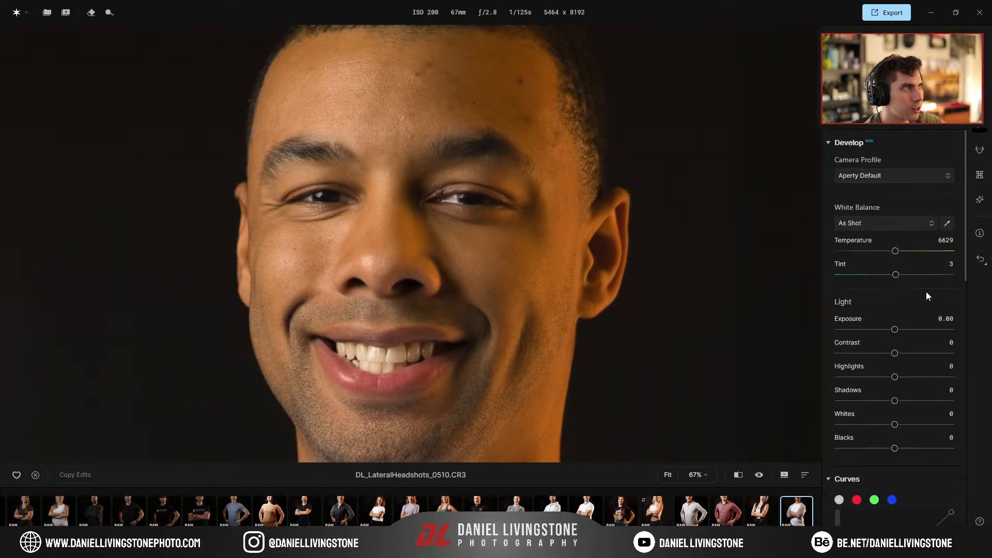
{"action": "mouse_move", "coordinate": [895, 353]}
{"action": "left_mouse_down"}
{"action": "mouse_move", "coordinate": [920, 353]}
{"action": "mouse_move", "coordinate": [911, 353]}
{"action": "left_mouse_up"}
{"action": "left_click_drag", "start_coordinate": [896, 251], "coordinate": [887, 252]}
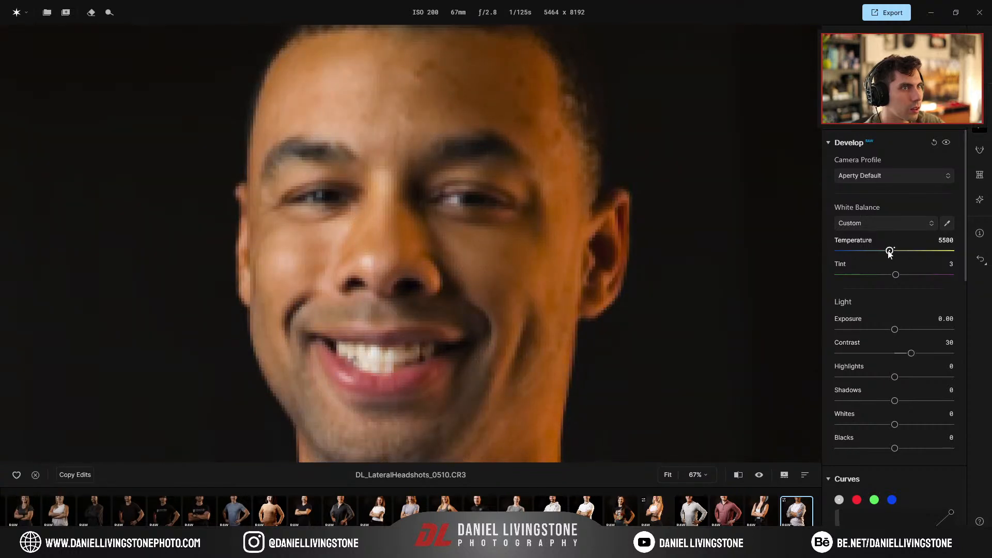
{"action": "scroll", "coordinate": [879, 355], "scroll_direction": "down", "scroll_amount": 7}
{"action": "left_click_drag", "start_coordinate": [895, 320], "coordinate": [923, 322]}
Set Whites to 14, Highlights to -18 and Exposure to -0.14, and inspect the man's face at 100%
{"action": "scroll", "coordinate": [860, 324], "scroll_direction": "up", "scroll_amount": 7}
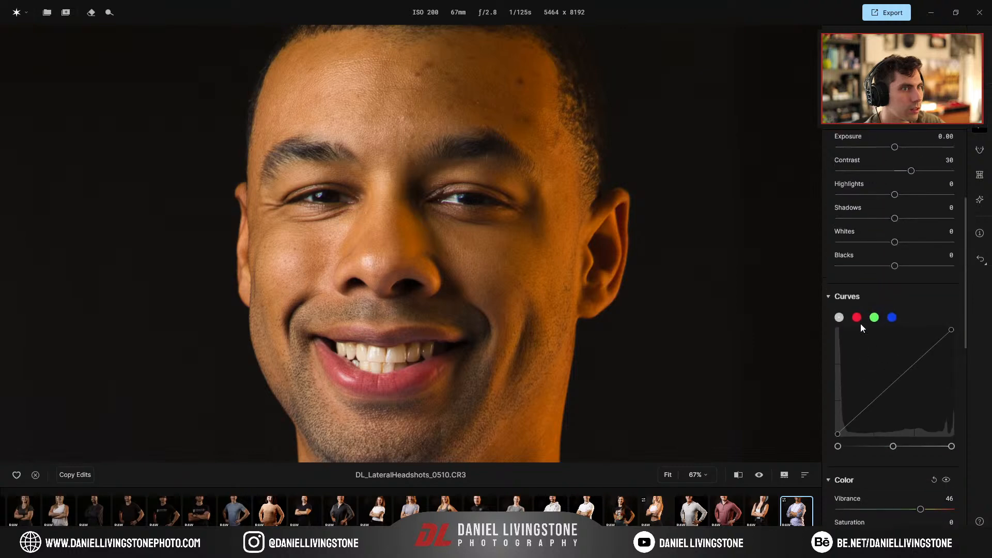
{"action": "left_click_drag", "start_coordinate": [895, 424], "coordinate": [884, 376]}
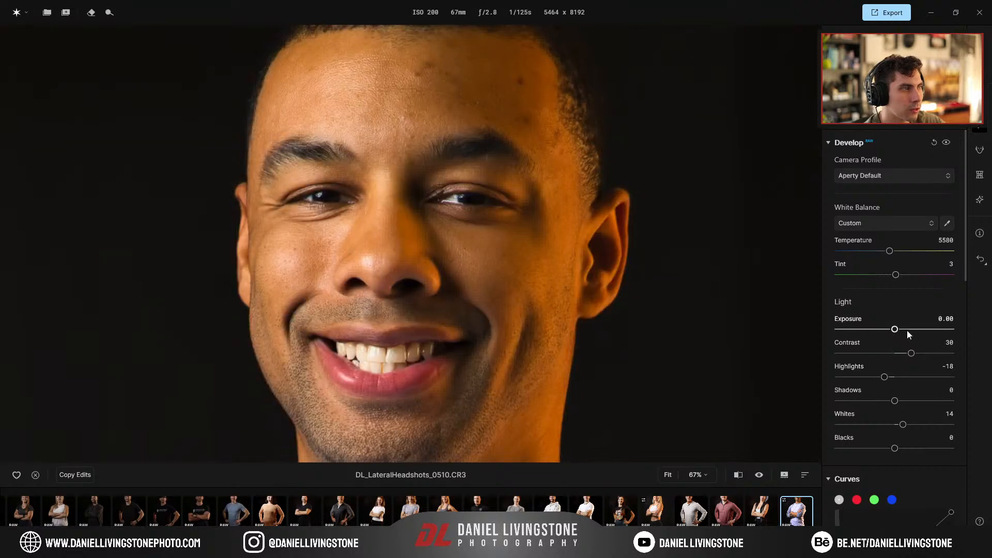
{"action": "left_click_drag", "start_coordinate": [895, 331], "coordinate": [892, 329]}
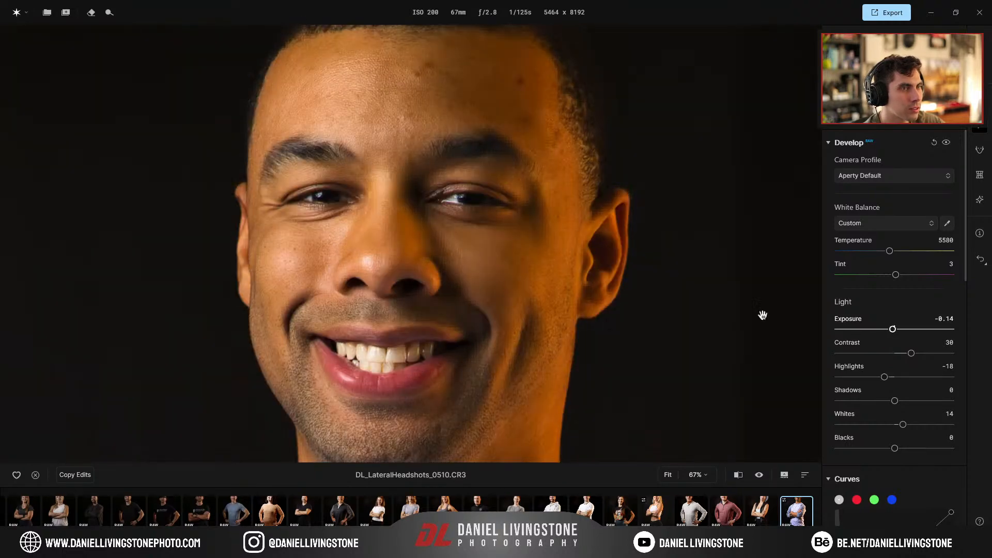
{"action": "left_click", "coordinate": [581, 289]}
{"action": "left_click", "coordinate": [411, 106]}
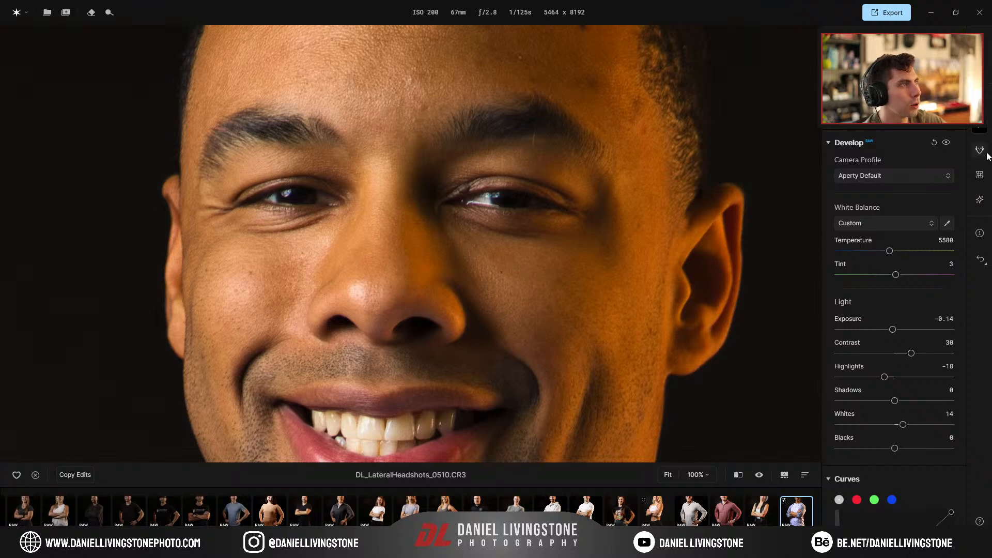
Brighten the man's face with Face Brighten at 34 and set the white balance Tint to 5
{"action": "left_click", "coordinate": [980, 150]}
{"action": "scroll", "coordinate": [480, 252], "scroll_direction": "down", "scroll_amount": 1}
{"action": "scroll", "coordinate": [480, 253], "scroll_direction": "down", "scroll_amount": 1}
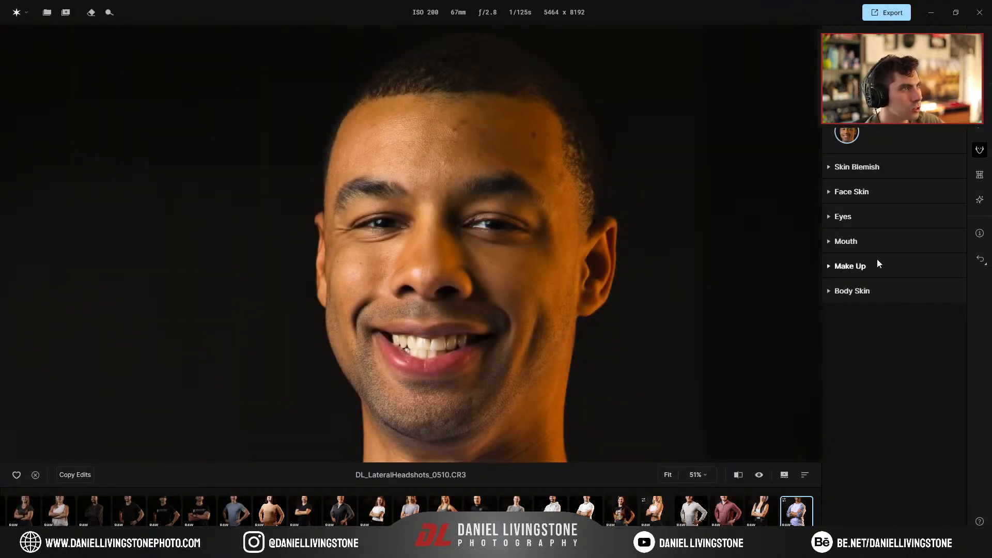
{"action": "left_click", "coordinate": [869, 217]}
{"action": "left_click", "coordinate": [877, 191]}
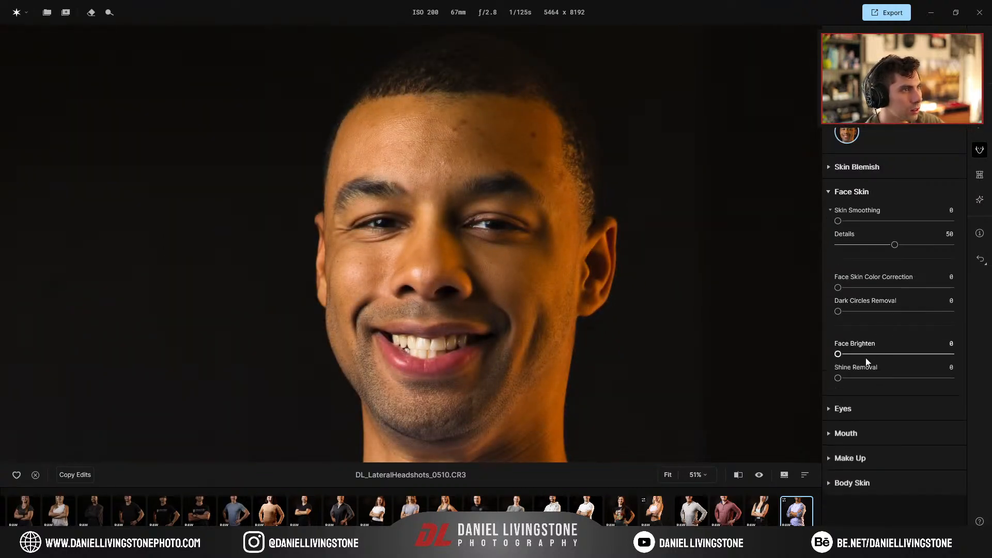
{"action": "left_click_drag", "start_coordinate": [842, 355], "coordinate": [877, 356]}
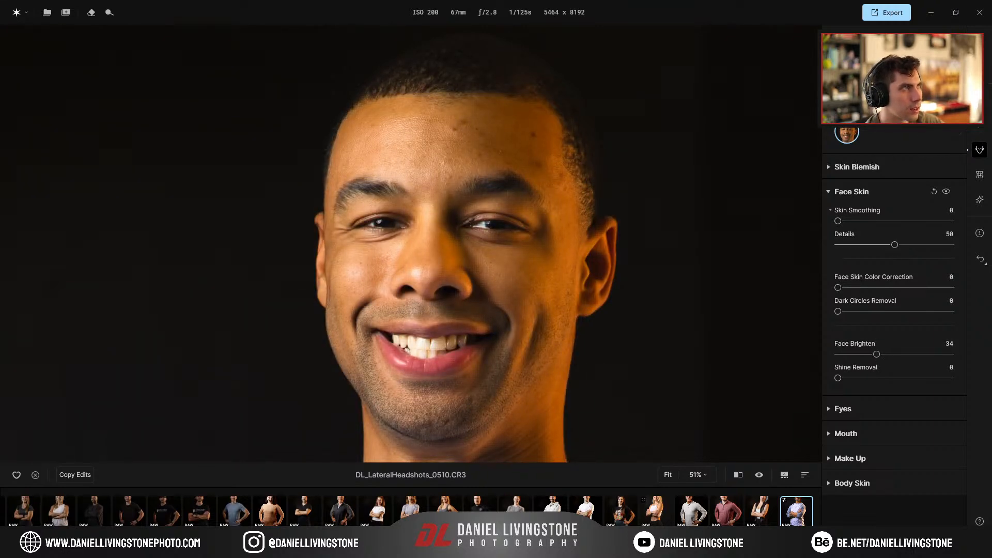
{"action": "left_click", "coordinate": [979, 129]}
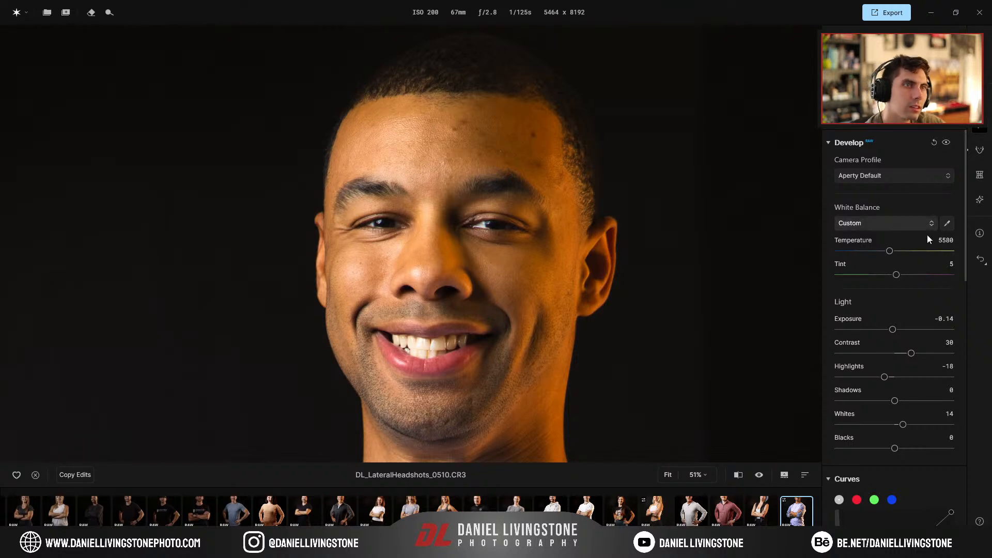
{"action": "left_click", "coordinate": [980, 150]}
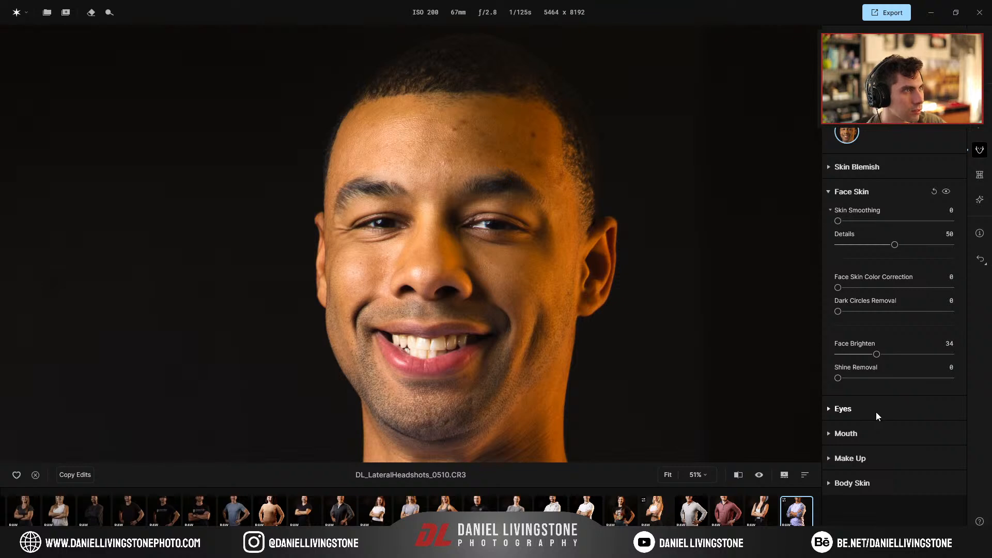
Set Teeth Whitening to 62 and Eye Whitening to 43 on the man's face
{"action": "left_click", "coordinate": [879, 430]}
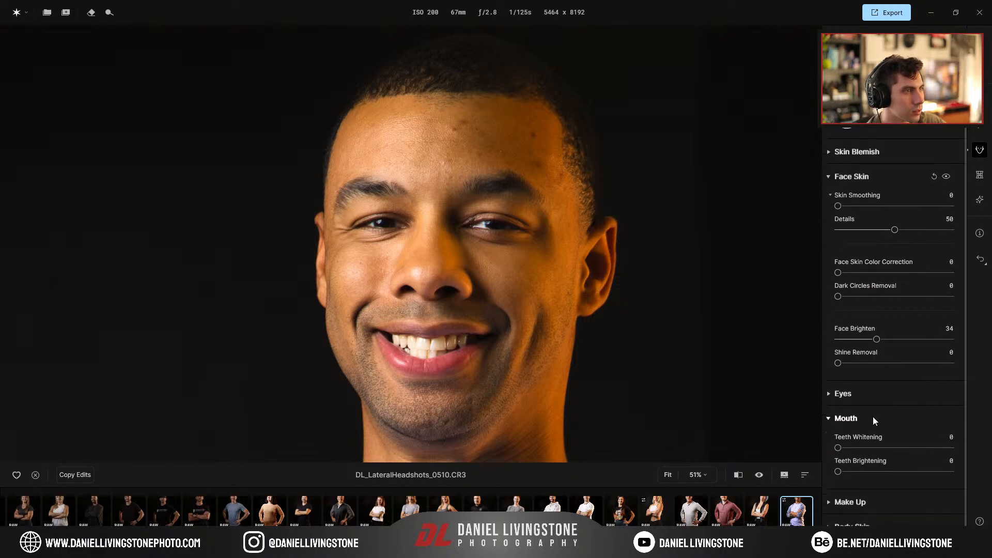
{"action": "left_click_drag", "start_coordinate": [837, 446], "coordinate": [908, 446]}
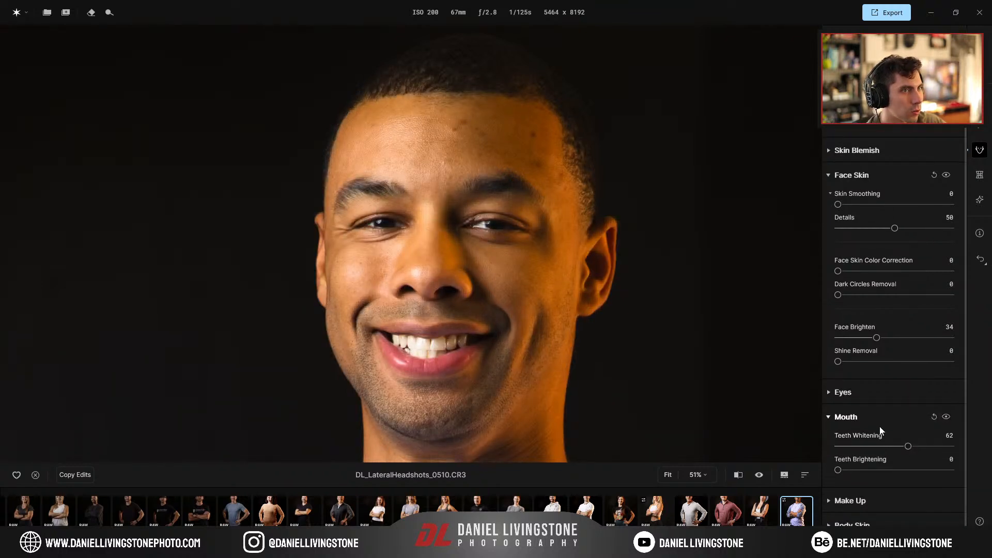
{"action": "left_click", "coordinate": [825, 392]}
{"action": "left_click_drag", "start_coordinate": [839, 409], "coordinate": [801, 401]}
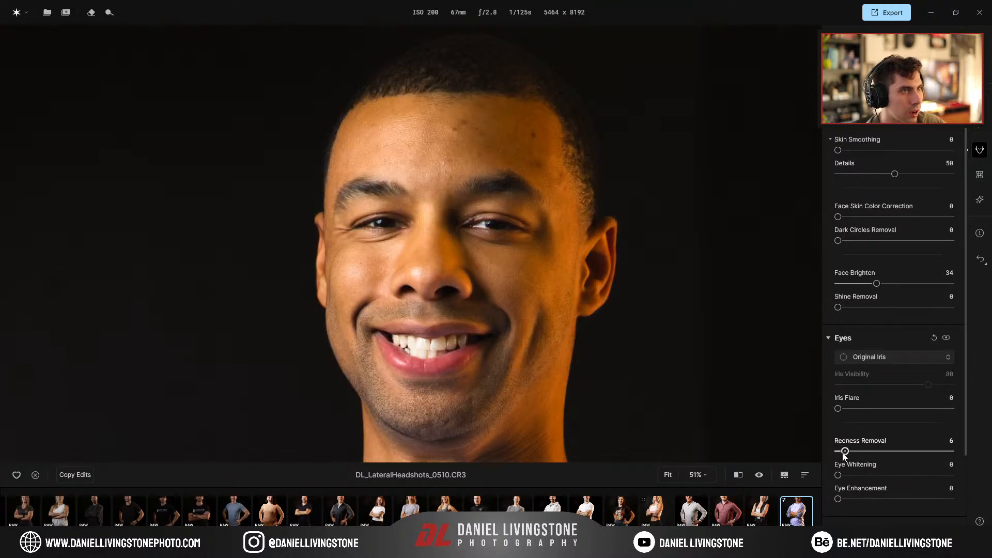
{"action": "left_click_drag", "start_coordinate": [838, 474], "coordinate": [884, 464]}
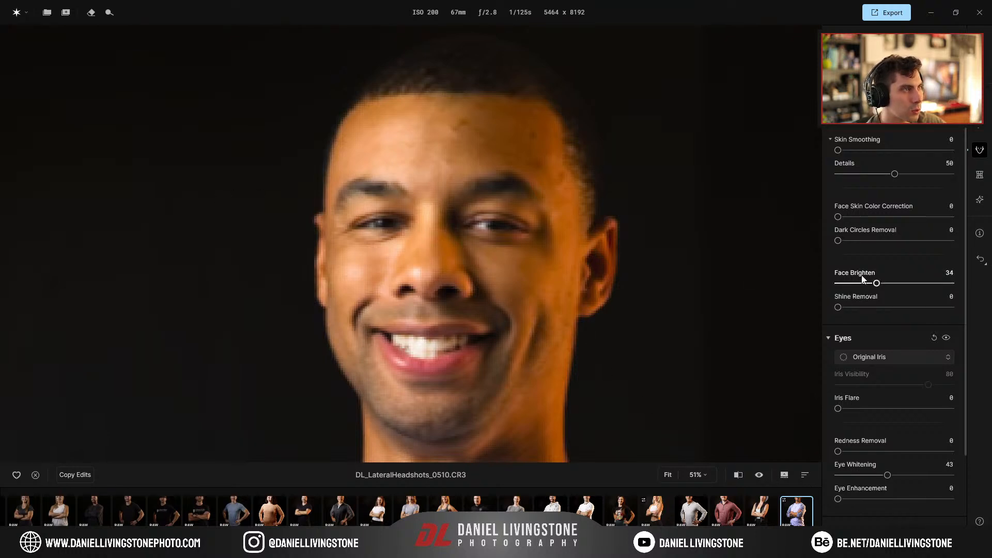
Try Eyebrows Arch at -94 and 100, Eyebrows Position at -100 and 100, and Eyebrows Distance at 32, returning each to 0
{"action": "left_click", "coordinate": [979, 174]}
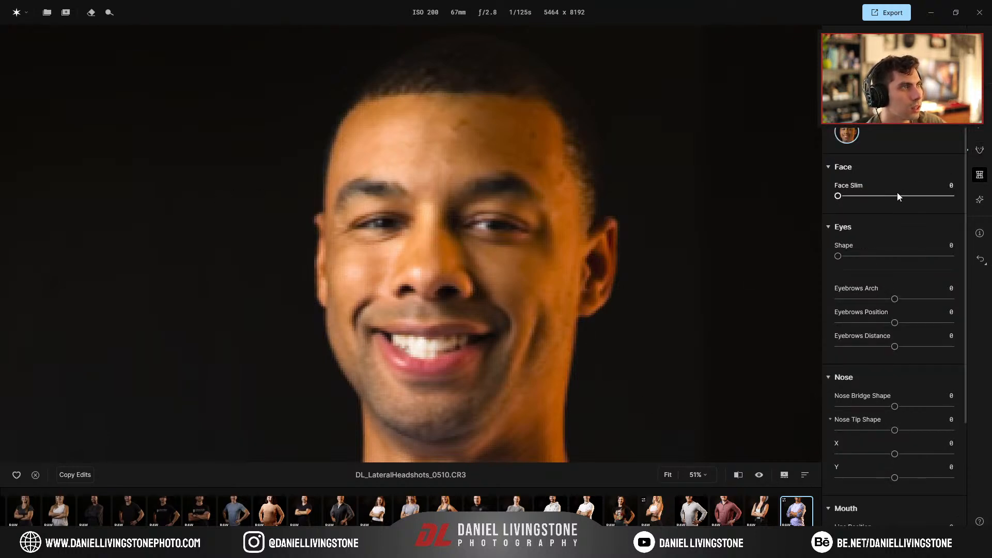
{"action": "scroll", "coordinate": [889, 233], "scroll_direction": "down", "scroll_amount": 3}
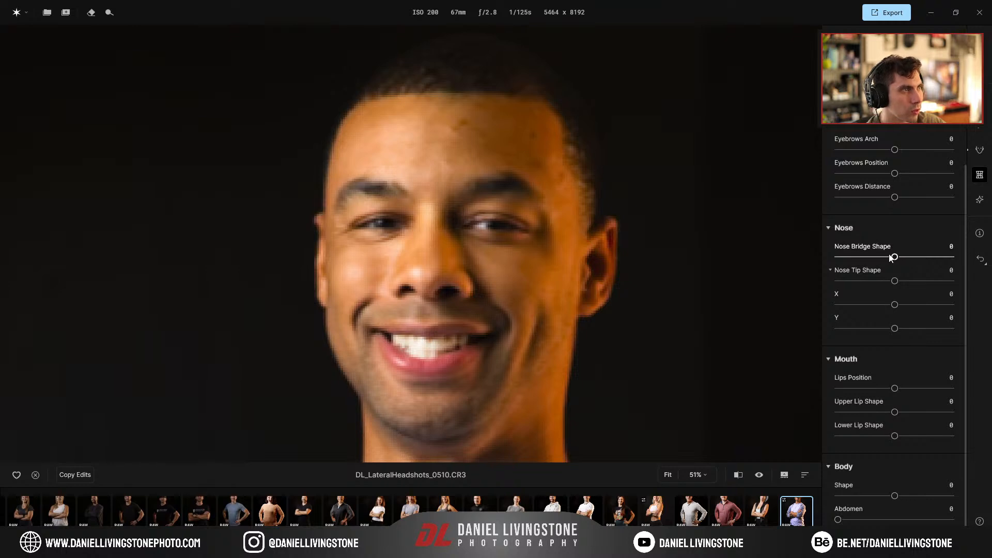
{"action": "left_click_drag", "start_coordinate": [895, 149], "coordinate": [841, 150]}
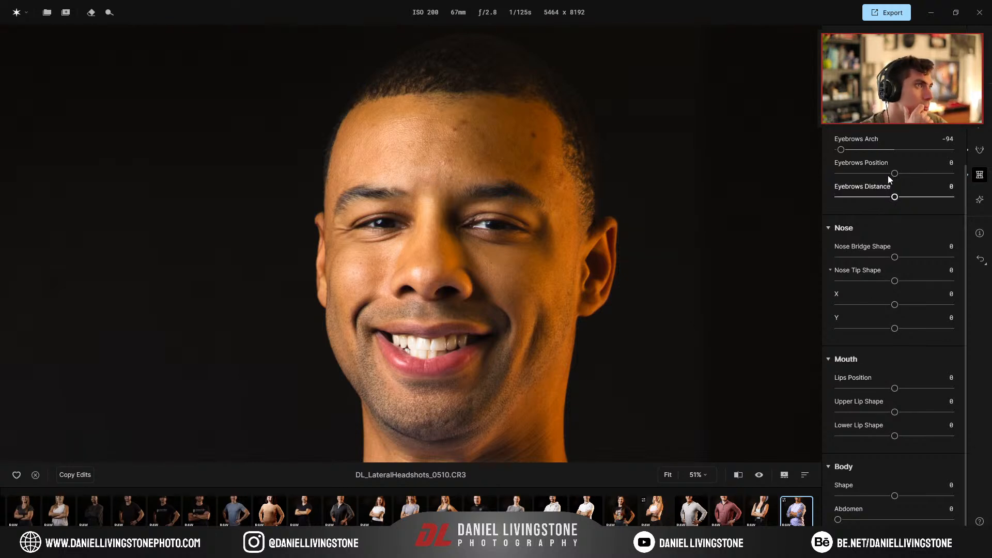
{"action": "double_click", "coordinate": [841, 149]}
{"action": "left_click_drag", "start_coordinate": [888, 174], "coordinate": [835, 175]}
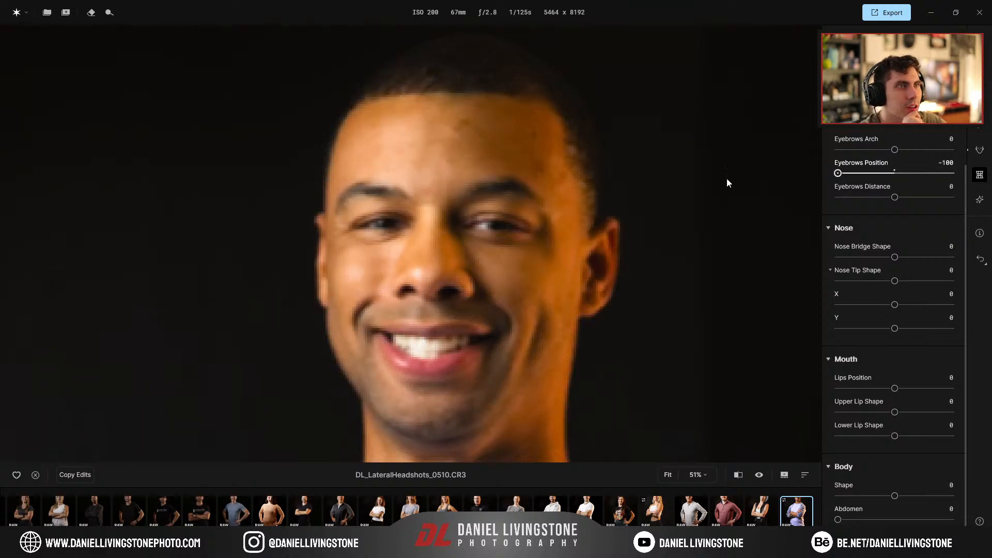
{"action": "left_click_drag", "start_coordinate": [894, 178], "coordinate": [951, 174]}
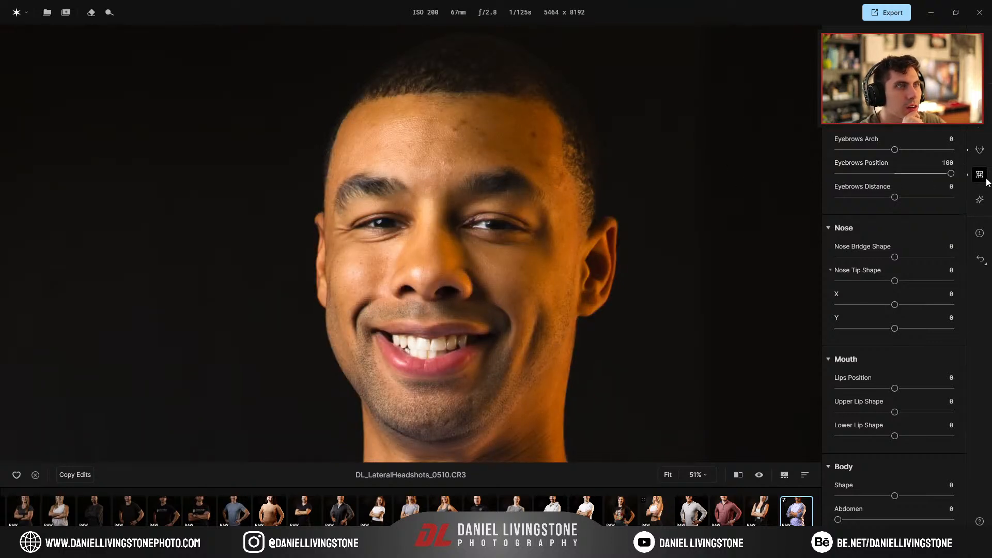
{"action": "left_click_drag", "start_coordinate": [894, 149], "coordinate": [956, 150]}
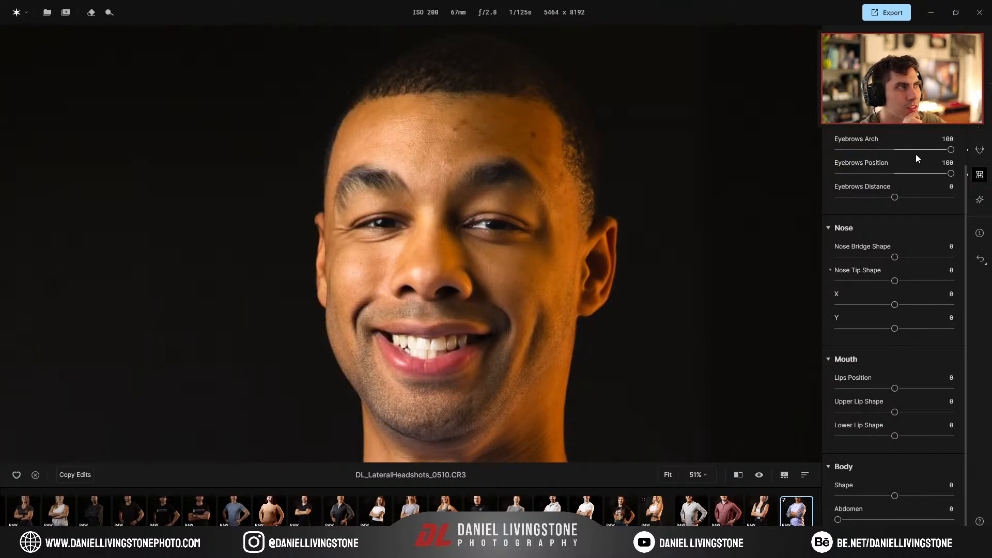
{"action": "double_click", "coordinate": [951, 150]}
{"action": "double_click", "coordinate": [950, 173]}
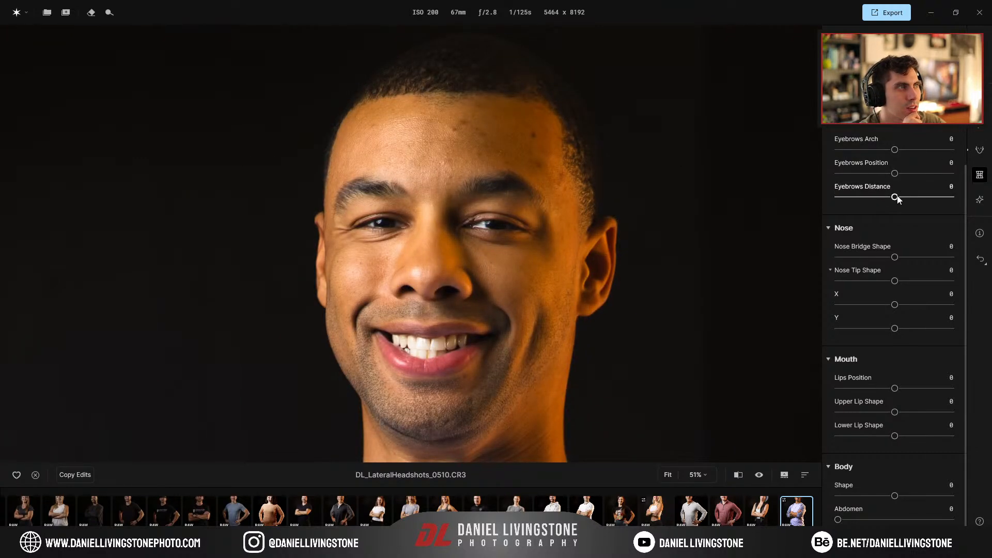
{"action": "mouse_move", "coordinate": [895, 199]}
{"action": "left_mouse_down"}
{"action": "mouse_move", "coordinate": [956, 199]}
{"action": "mouse_move", "coordinate": [698, 183]}
{"action": "mouse_move", "coordinate": [988, 201]}
{"action": "mouse_move", "coordinate": [661, 171]}
{"action": "mouse_move", "coordinate": [912, 203]}
{"action": "left_mouse_up"}
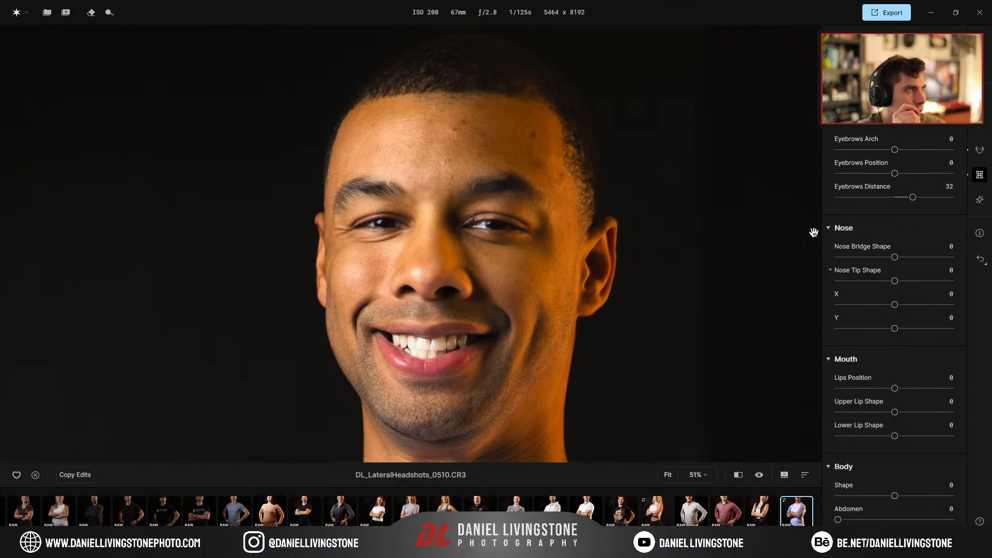
{"action": "double_click", "coordinate": [913, 198]}
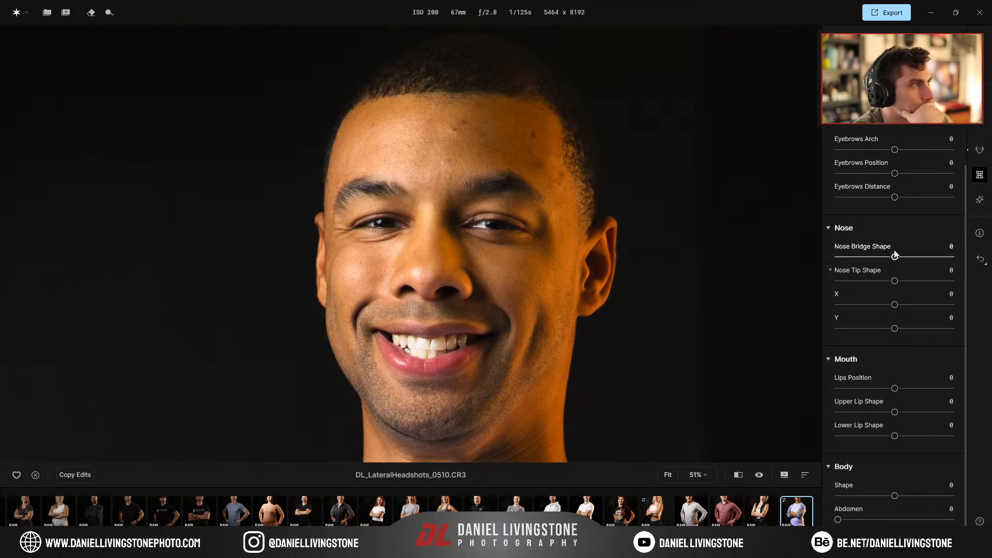
Try reshaping the nose with Nose Tip Shape, X and Y each at -100, returning them all to 0
{"action": "left_click_drag", "start_coordinate": [895, 257], "coordinate": [784, 282]}
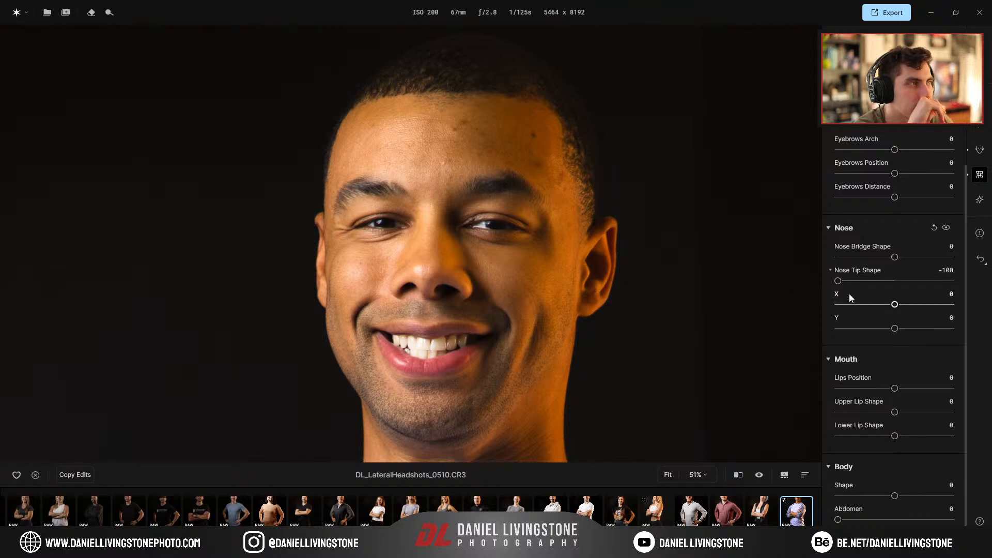
{"action": "left_click_drag", "start_coordinate": [845, 281], "coordinate": [708, 289]}
{"action": "double_click", "coordinate": [871, 282]}
{"action": "left_click_drag", "start_coordinate": [902, 326], "coordinate": [500, 321]}
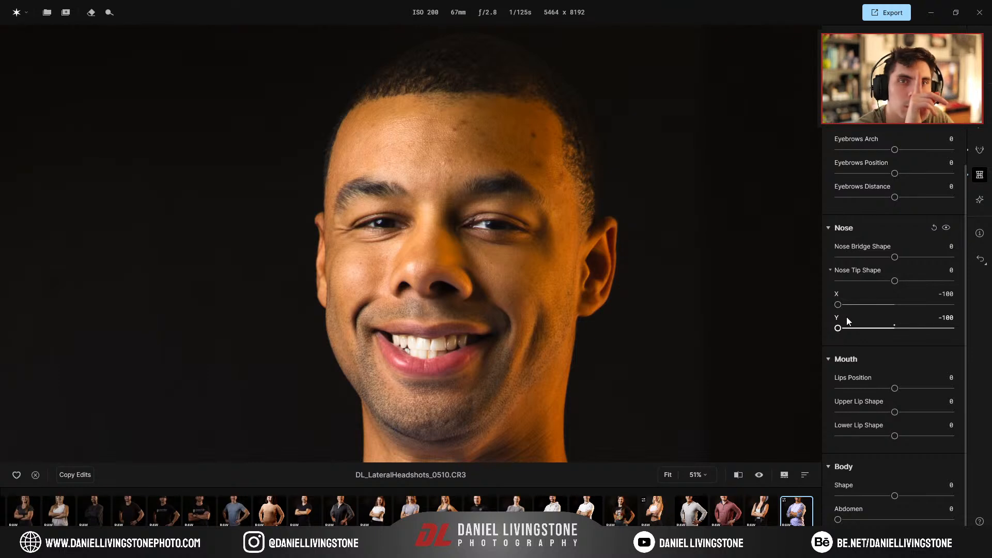
{"action": "double_click", "coordinate": [838, 305]}
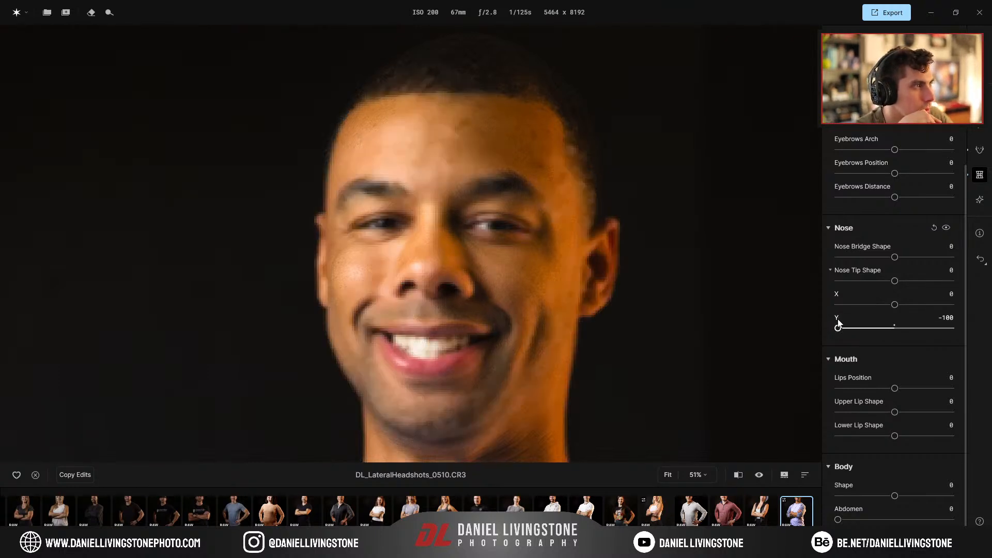
{"action": "double_click", "coordinate": [838, 328]}
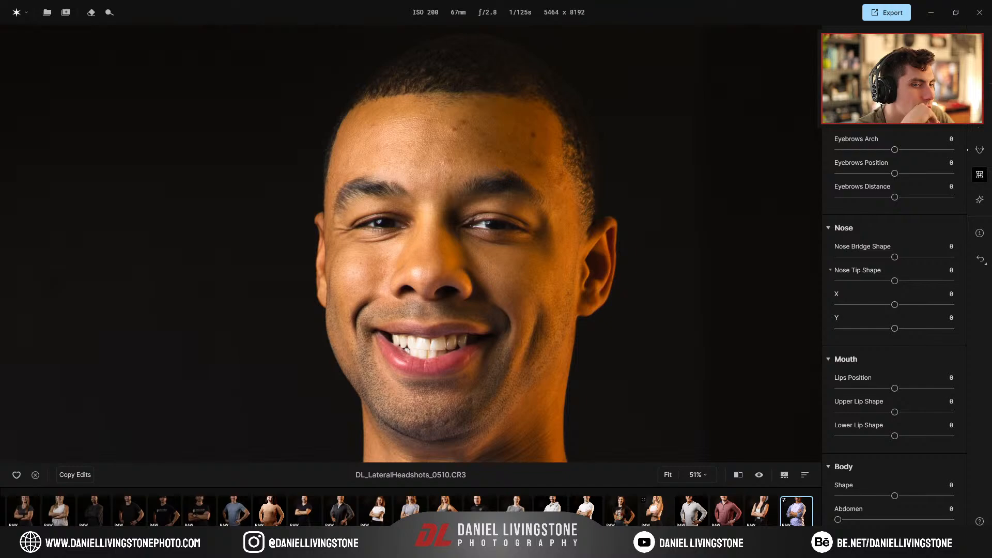
{"action": "key", "text": "alt+Tab"}
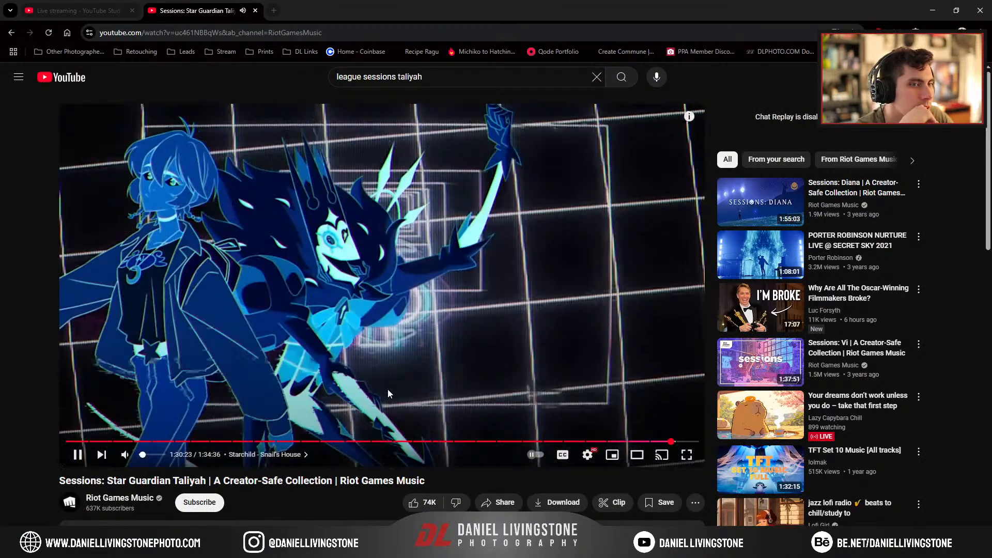
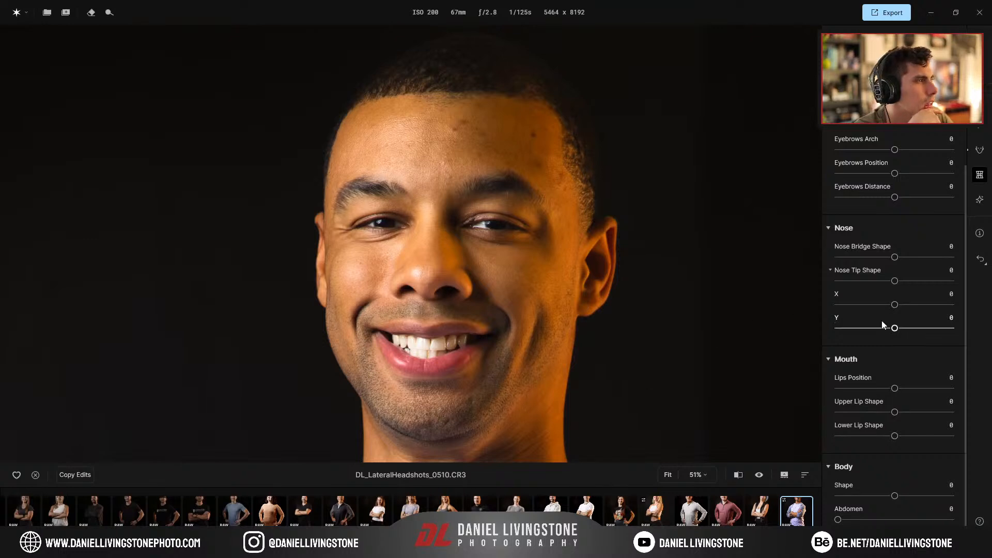
Try Lips Position at 100 with a before-and-after comparison, and at -14, and return it to 0
{"action": "left_click_drag", "start_coordinate": [895, 389], "coordinate": [973, 382]}
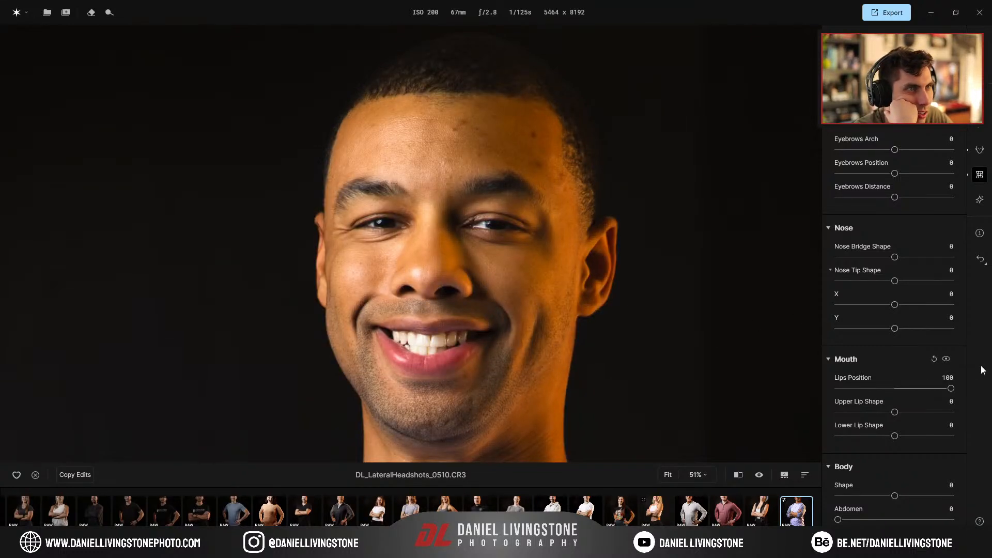
{"action": "left_click", "coordinate": [759, 475]}
{"action": "left_click", "coordinate": [760, 474]}
{"action": "left_click_drag", "start_coordinate": [889, 388], "coordinate": [778, 388]}
{"action": "mouse_move", "coordinate": [876, 390]}
{"action": "left_mouse_down"}
{"action": "mouse_move", "coordinate": [965, 388]}
{"action": "mouse_move", "coordinate": [811, 385]}
{"action": "mouse_move", "coordinate": [886, 388]}
{"action": "left_mouse_up"}
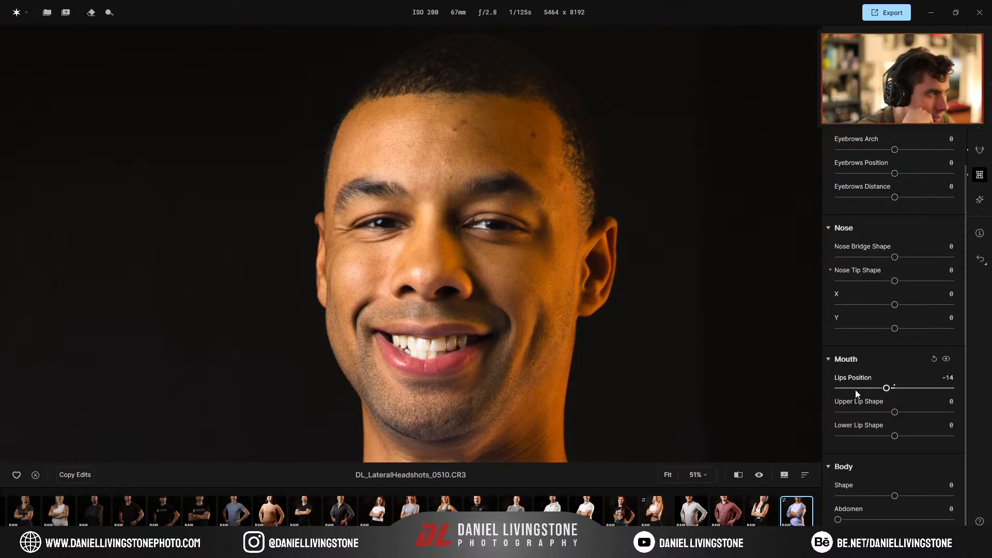
{"action": "double_click", "coordinate": [887, 388]}
Try a higher Upper Lip Shape and a Lower Lip Shape of -100, returning both to 0
{"action": "left_click_drag", "start_coordinate": [910, 417], "coordinate": [967, 440]}
{"action": "double_click", "coordinate": [909, 413]}
{"action": "left_click_drag", "start_coordinate": [884, 439], "coordinate": [822, 437]}
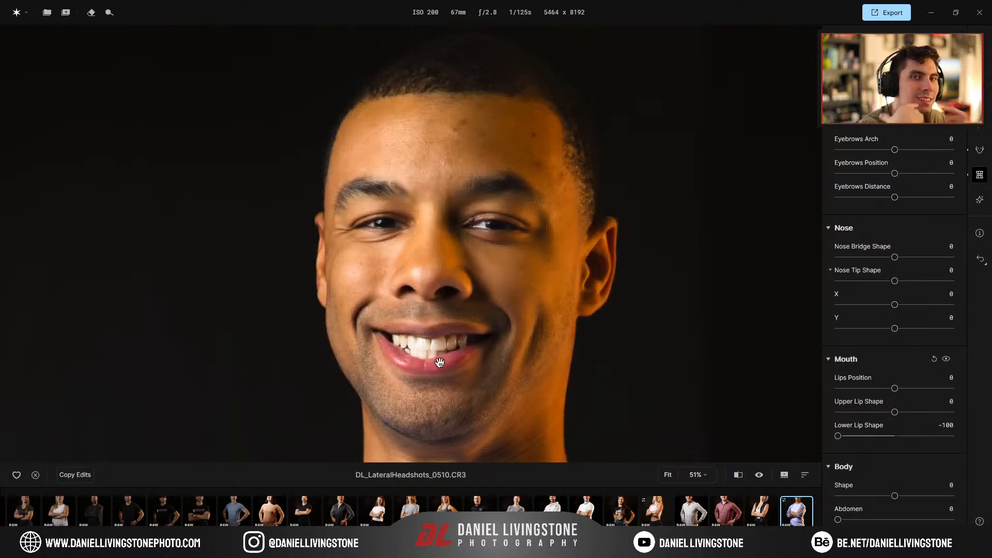
{"action": "double_click", "coordinate": [838, 437]}
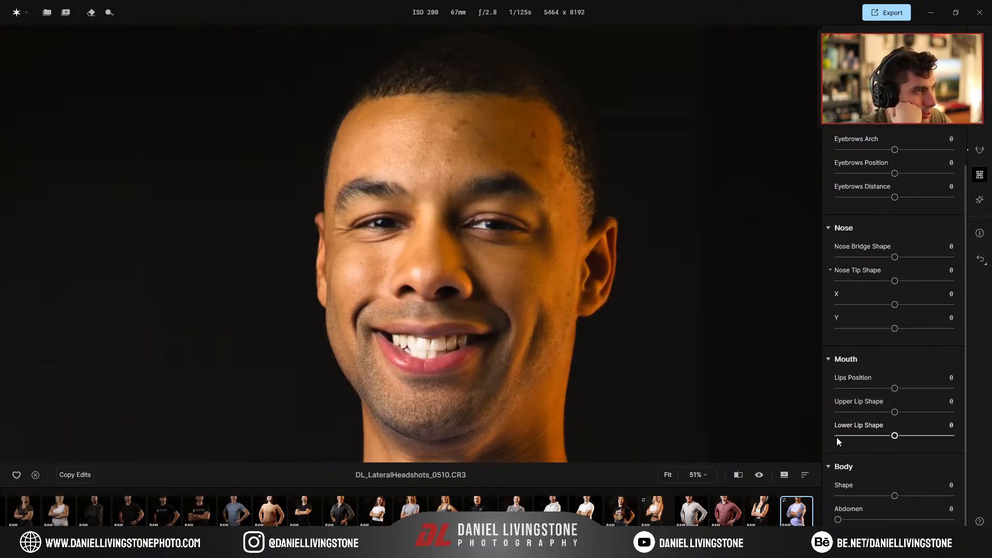
Try Body Shape at 100 and a raised Abdomen value on the full figure, returning both to 0
{"action": "left_click", "coordinate": [829, 361]}
{"action": "left_click", "coordinate": [896, 495]}
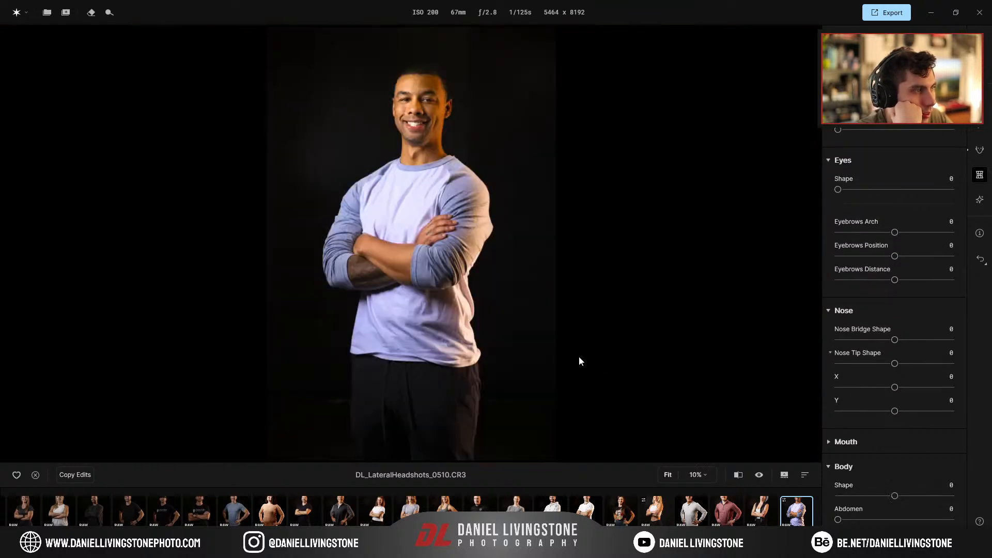
{"action": "left_click_drag", "start_coordinate": [935, 498], "coordinate": [960, 489]}
{"action": "double_click", "coordinate": [903, 496]}
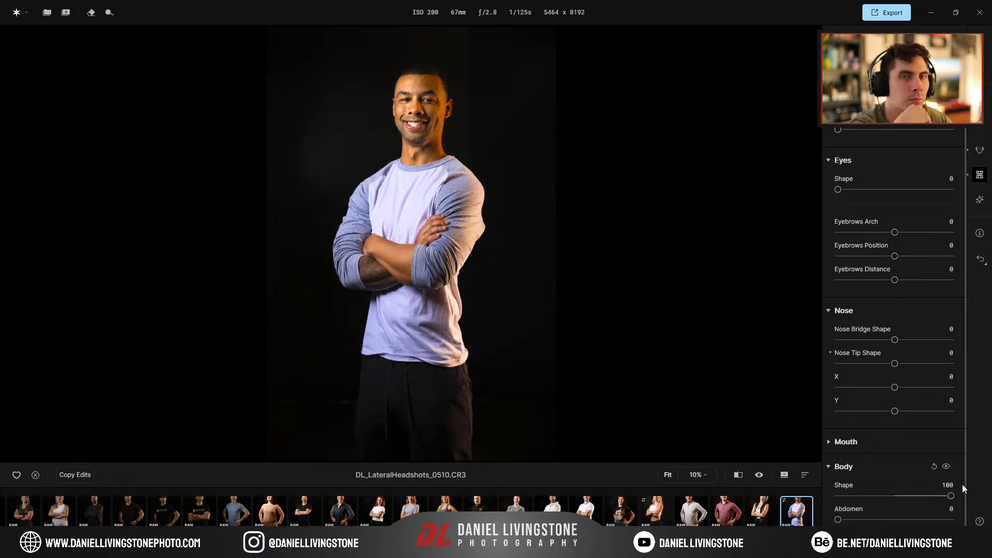
{"action": "left_click_drag", "start_coordinate": [951, 495], "coordinate": [948, 495]}
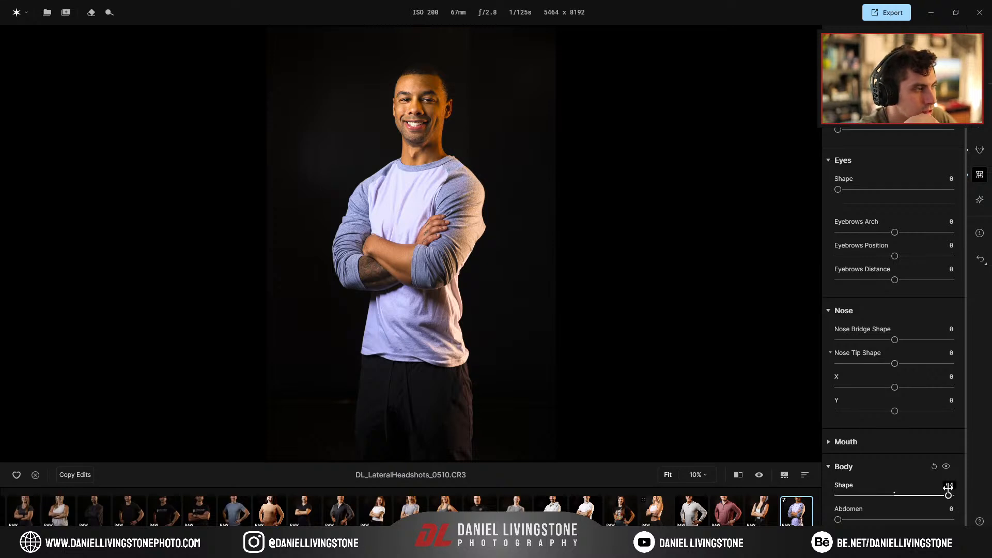
{"action": "double_click", "coordinate": [948, 495]}
{"action": "left_click_drag", "start_coordinate": [838, 520], "coordinate": [891, 521]}
{"action": "double_click", "coordinate": [890, 520]}
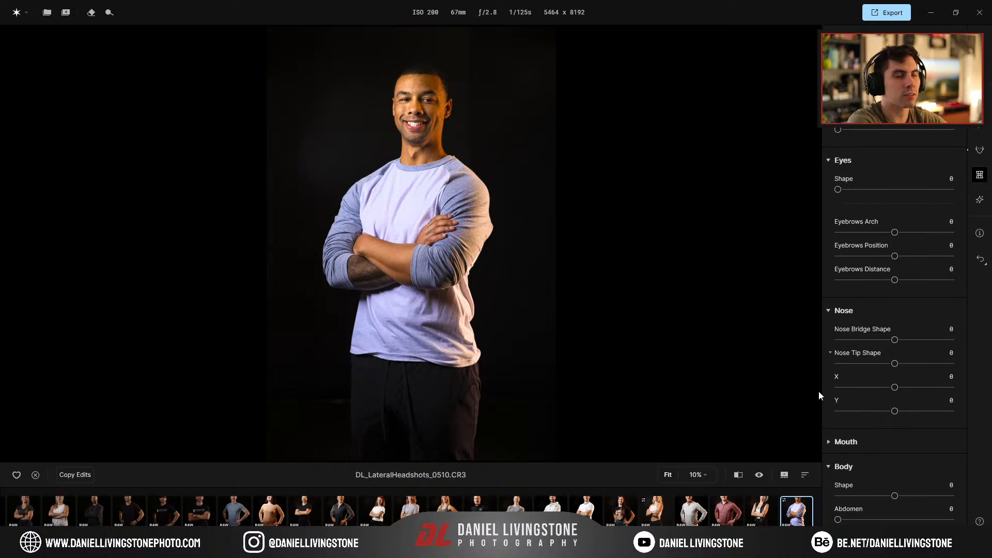
Browse the other men's portraits and open DL_LateralHeadshots_0249.CR3
{"action": "scroll", "coordinate": [851, 457], "scroll_direction": "up", "scroll_amount": 2}
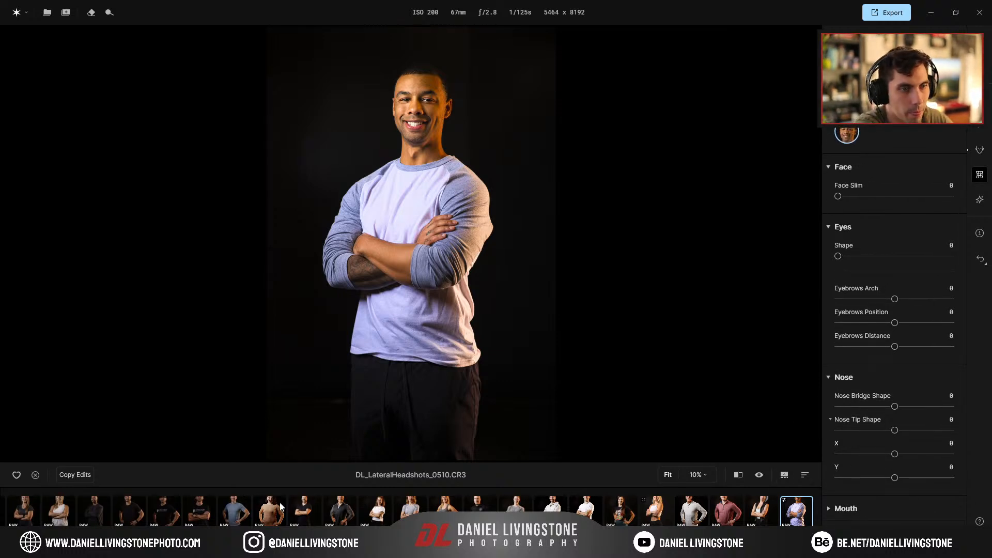
{"action": "left_click", "coordinate": [304, 509]}
{"action": "left_click", "coordinate": [239, 512]}
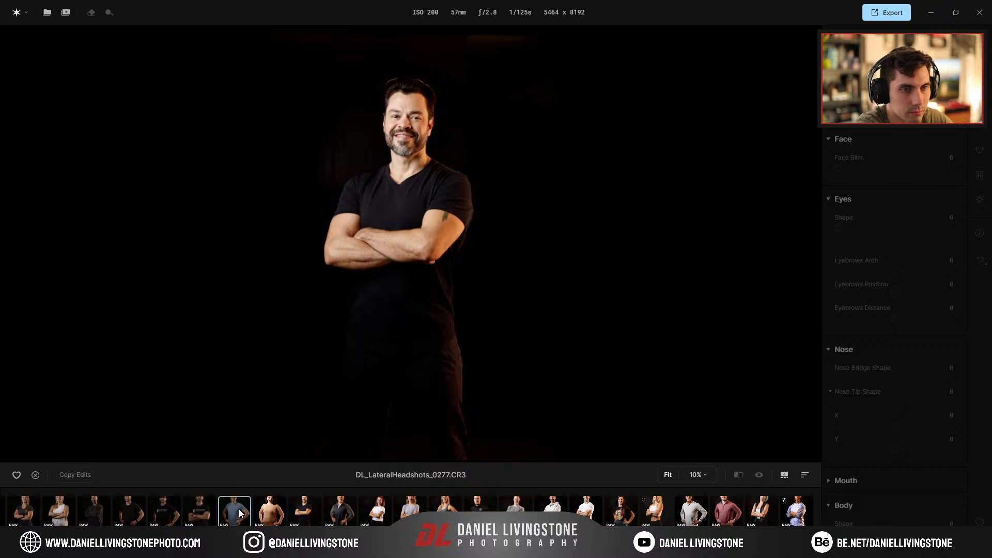
{"action": "left_click", "coordinate": [91, 510]}
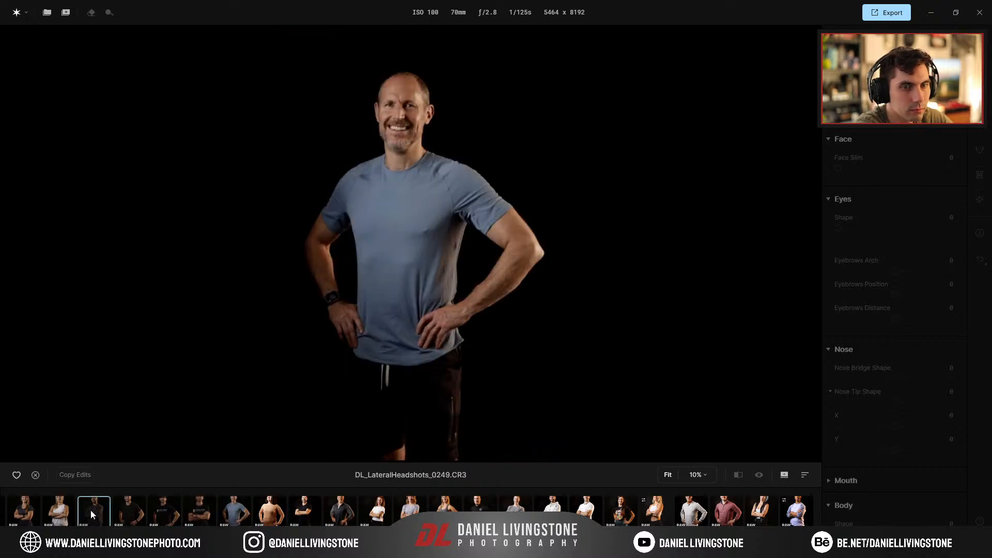
Browse the men's portraits in the filmstrip and open DL_LateralHeadshots_0266.CR3, the man with the cap and crossed arms
{"action": "left_click", "coordinate": [132, 514]}
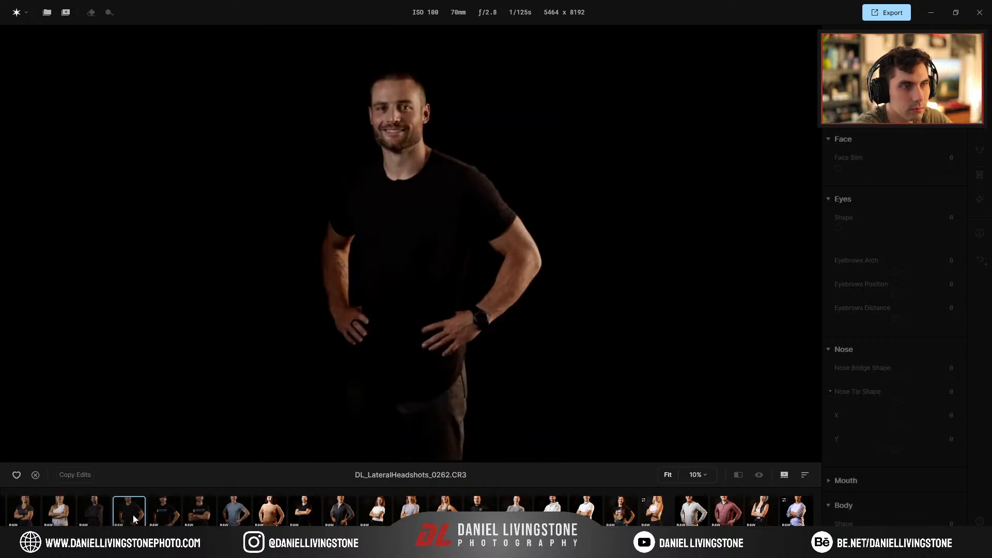
{"action": "left_click", "coordinate": [155, 513]}
{"action": "left_click", "coordinate": [207, 514]}
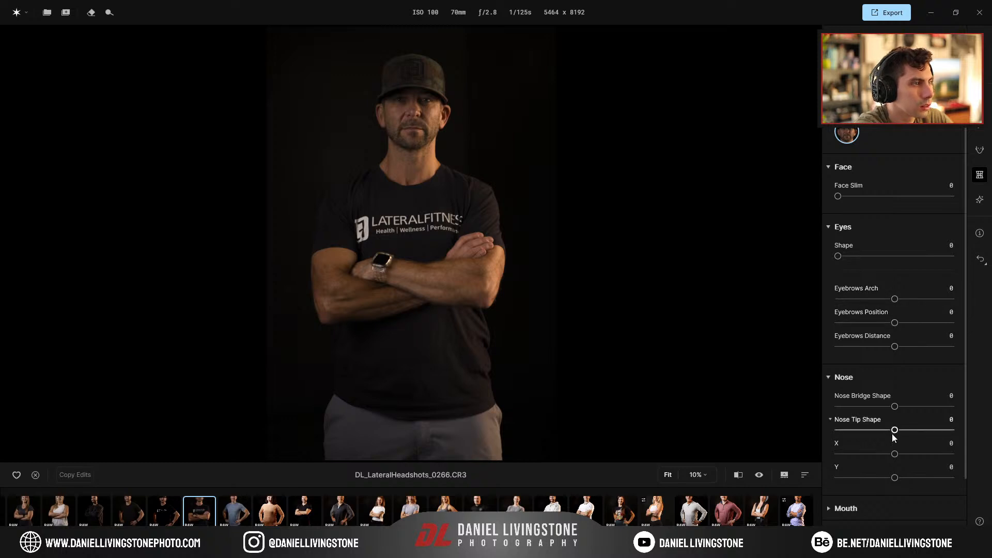
{"action": "scroll", "coordinate": [888, 455], "scroll_direction": "down", "scroll_amount": 1}
{"action": "left_click_drag", "start_coordinate": [838, 519], "coordinate": [725, 513]}
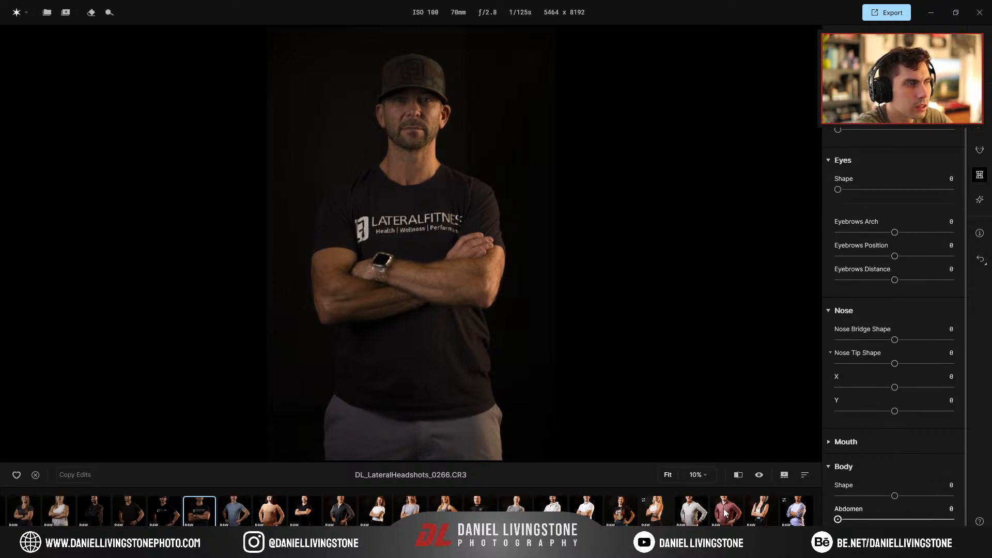
Copy the edits from DL_LateralHeadshots_0510.CR3 and paste them onto DL_LateralHeadshots_0266.CR3
{"action": "left_click", "coordinate": [797, 511]}
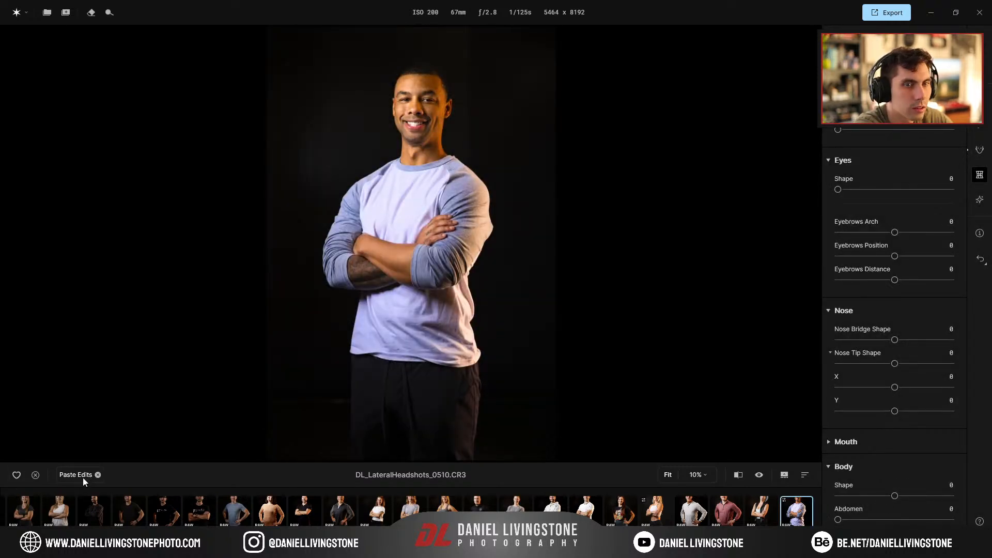
{"action": "left_click", "coordinate": [80, 476]}
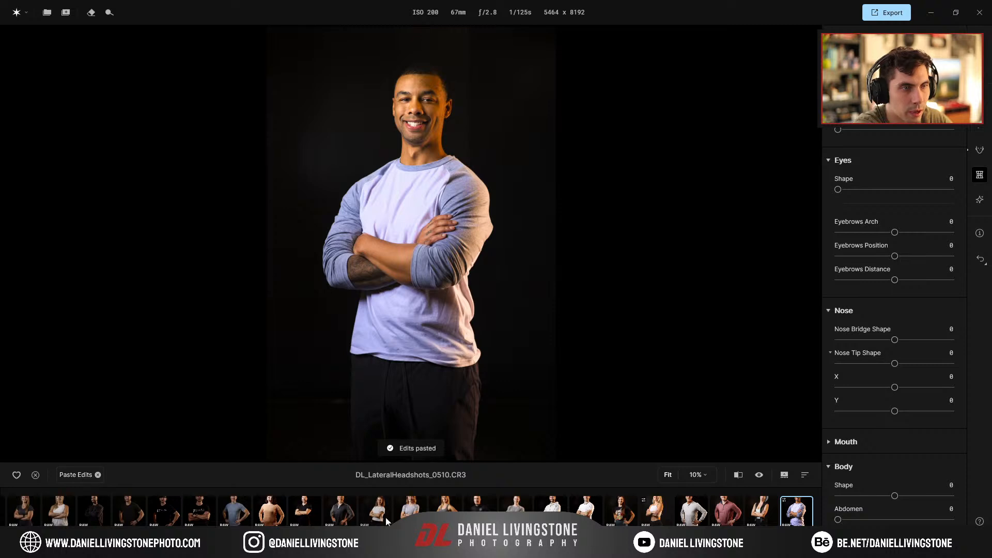
{"action": "left_click", "coordinate": [190, 513]}
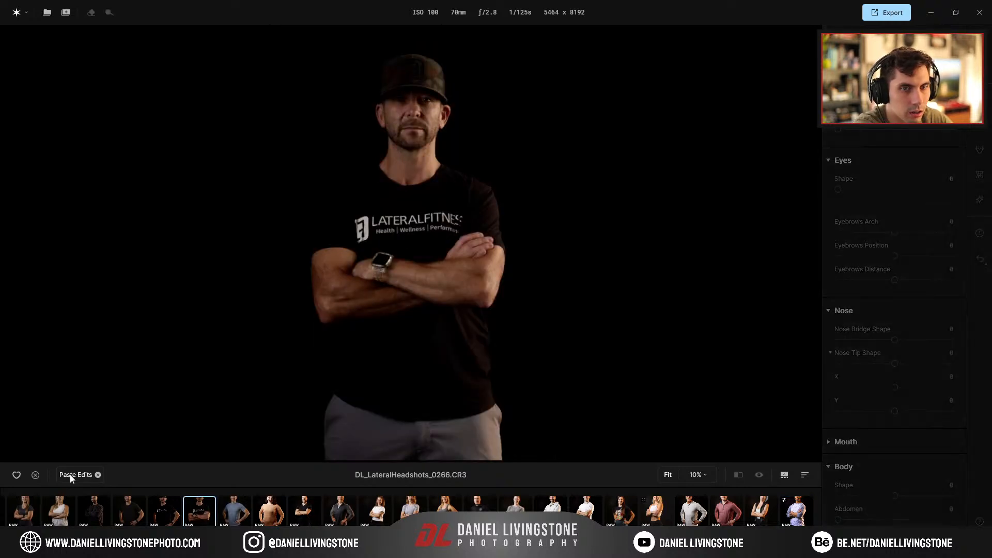
{"action": "left_click", "coordinate": [72, 475]}
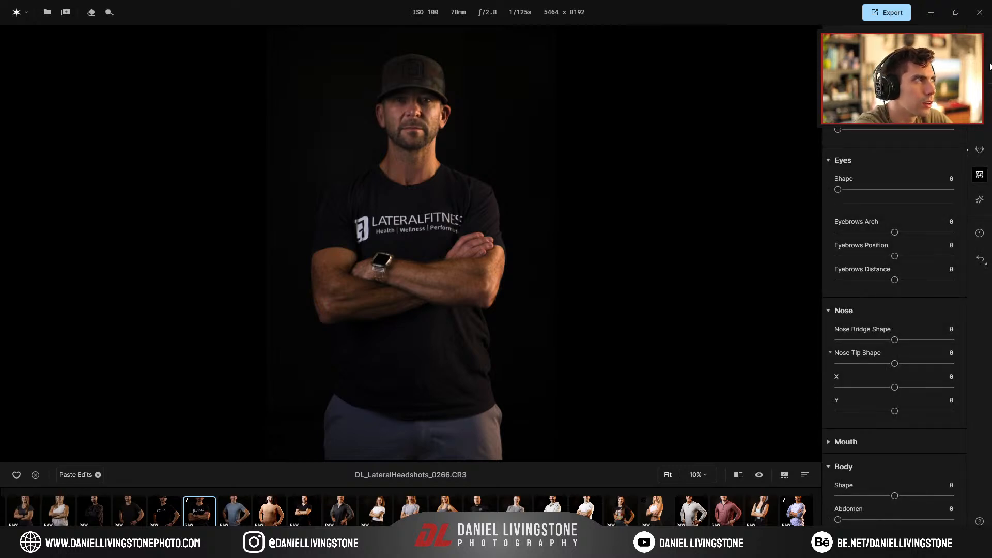
Set the portrait's Exposure to 0.96 and warm its white balance to a Temperature of 5364
{"action": "left_click", "coordinate": [980, 126]}
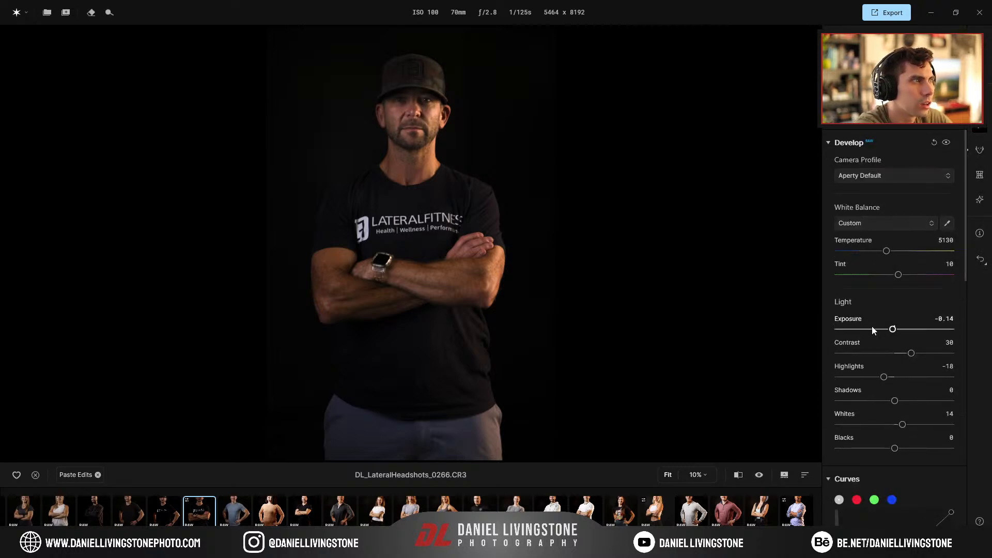
{"action": "left_click_drag", "start_coordinate": [892, 330], "coordinate": [906, 340]}
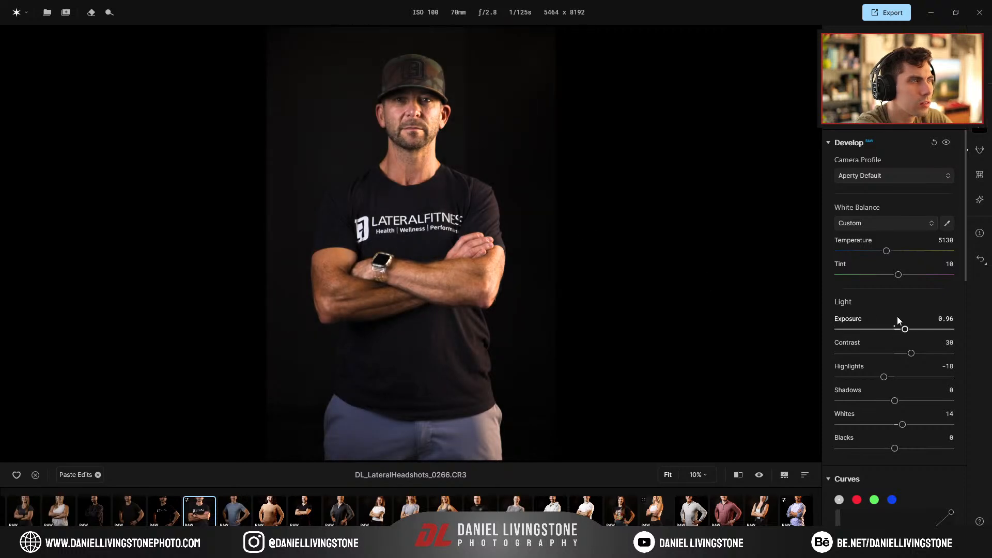
{"action": "left_click_drag", "start_coordinate": [887, 251], "coordinate": [893, 255]}
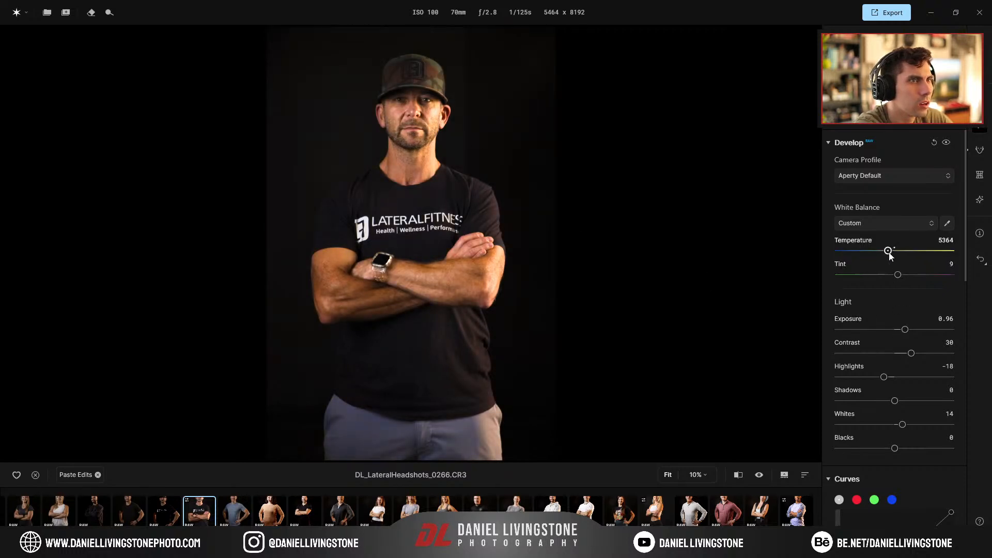
With the face in close-up, lower Highlights to -39 and Whites to -38
{"action": "left_click", "coordinate": [389, 112]}
{"action": "left_click_drag", "start_coordinate": [487, 84], "coordinate": [538, 266]}
{"action": "mouse_move", "coordinate": [883, 375]}
{"action": "left_mouse_down"}
{"action": "mouse_move", "coordinate": [861, 379]}
{"action": "mouse_move", "coordinate": [879, 386]}
{"action": "left_mouse_up"}
{"action": "double_click", "coordinate": [901, 424]}
{"action": "left_click_drag", "start_coordinate": [899, 430], "coordinate": [878, 428]}
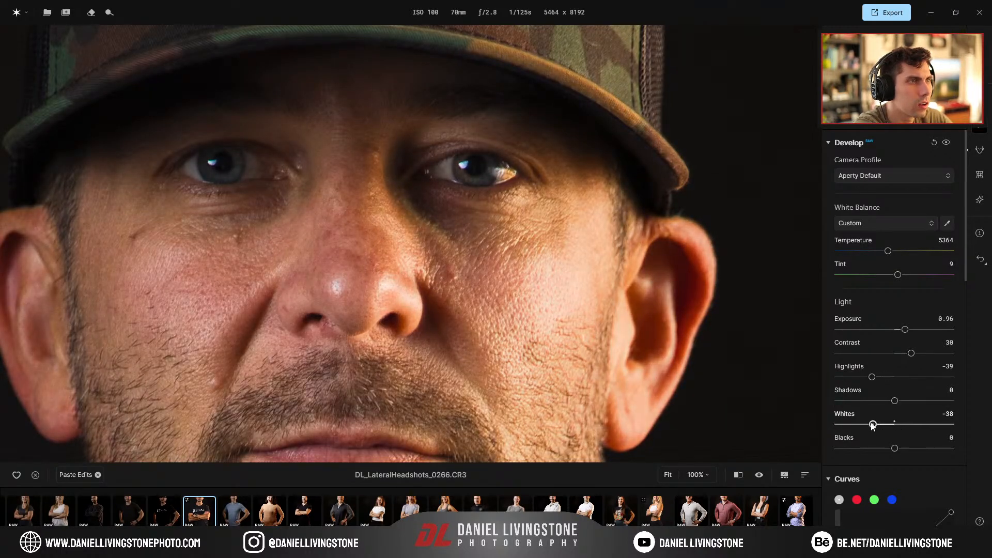
Refine the full figure's light with Exposure 1.37, Contrast 33, Shadows -3 and Blacks -8
{"action": "left_click", "coordinate": [625, 330]}
{"action": "left_click_drag", "start_coordinate": [905, 328], "coordinate": [911, 329]}
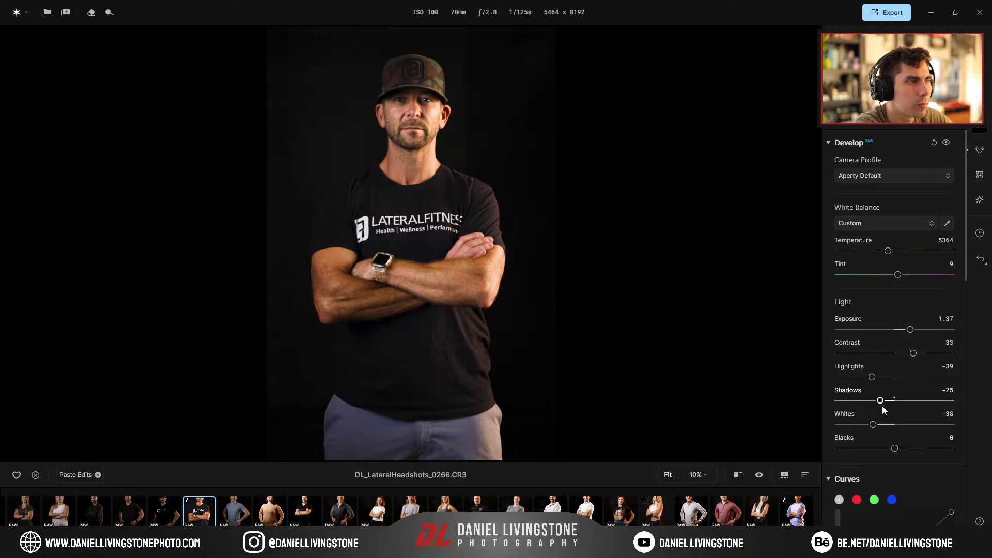
{"action": "left_click_drag", "start_coordinate": [894, 448], "coordinate": [890, 448]}
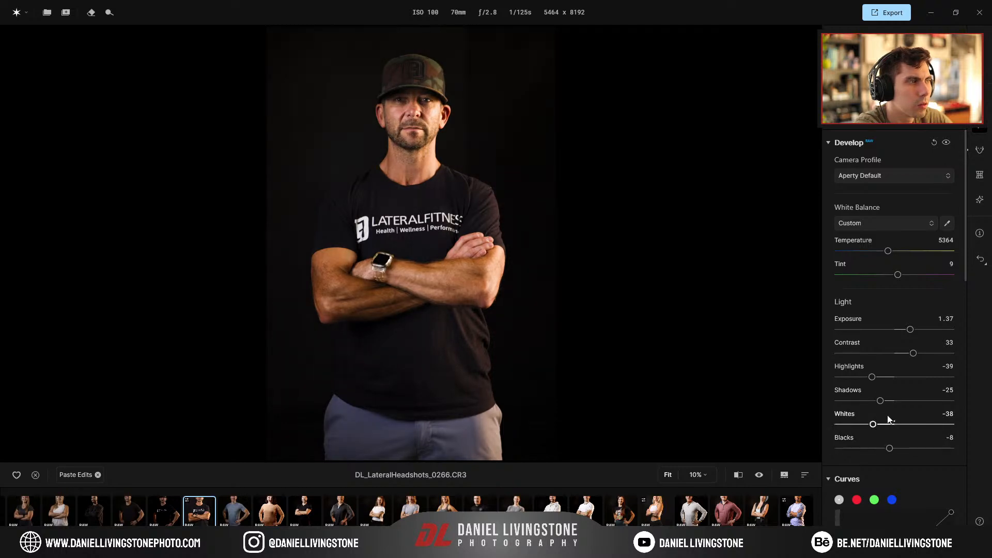
{"action": "left_click_drag", "start_coordinate": [880, 400], "coordinate": [893, 405]}
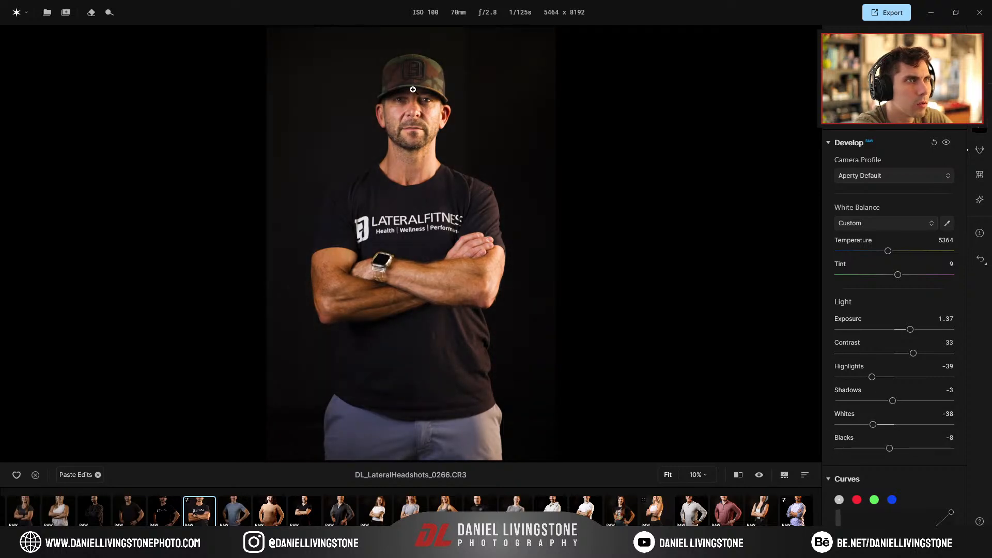
Set the man's face Skin Smoothing to 53 and reduce Face Brighten to 6
{"action": "left_click", "coordinate": [427, 115]}
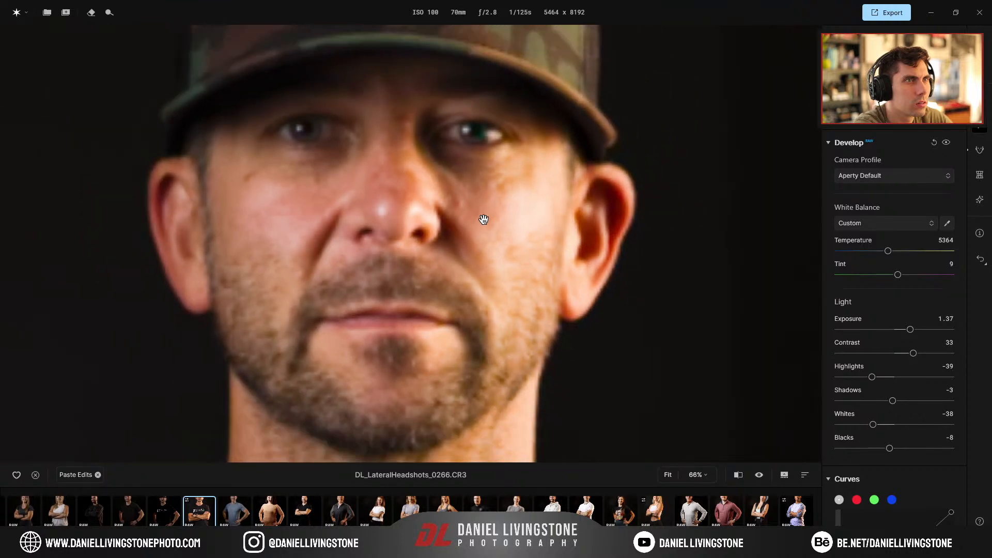
{"action": "scroll", "coordinate": [928, 207], "scroll_direction": "down", "scroll_amount": 15}
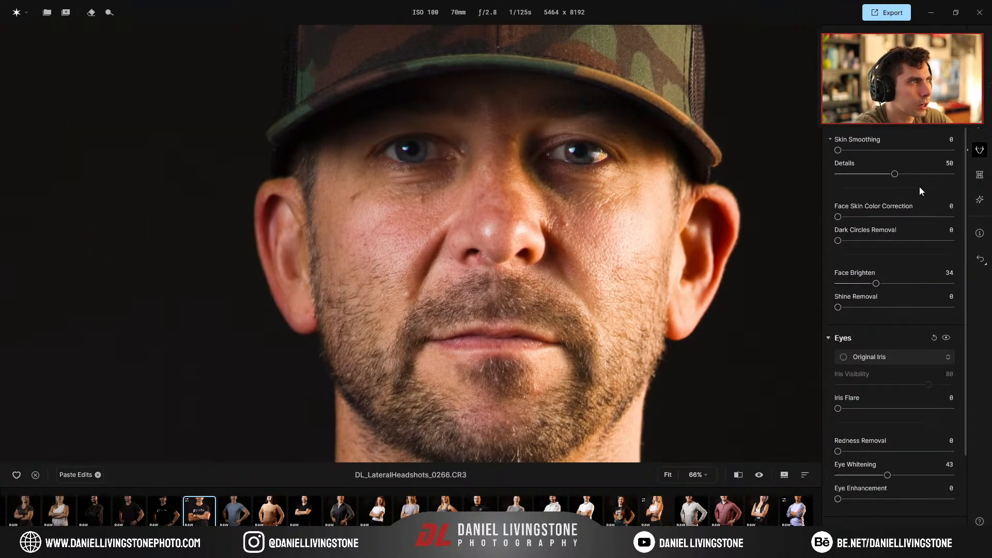
{"action": "left_click_drag", "start_coordinate": [838, 149], "coordinate": [900, 150]}
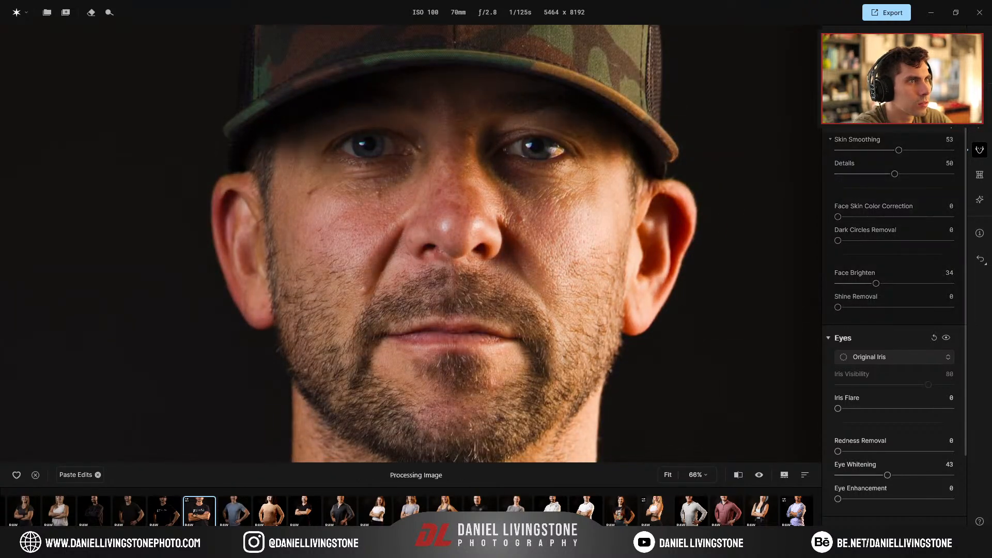
{"action": "left_click", "coordinate": [946, 119]}
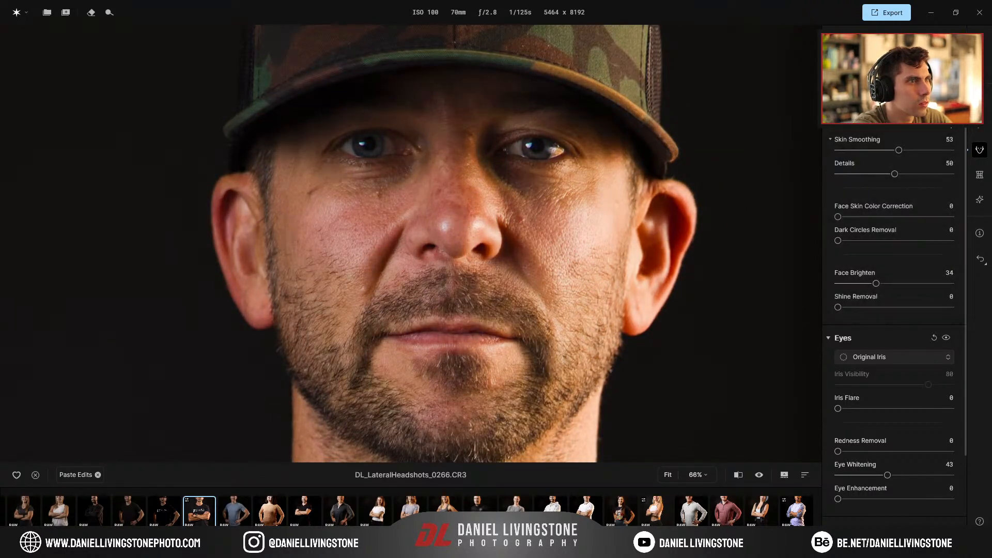
{"action": "left_click_drag", "start_coordinate": [854, 290], "coordinate": [845, 287]}
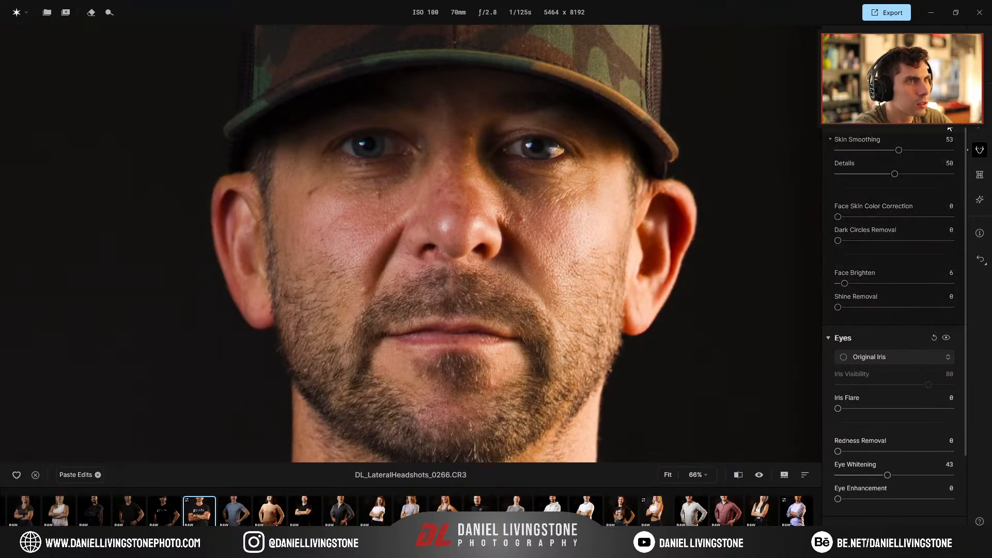
Set Blemish Removal to 61 in the Skin Blemish adjustments for the face
{"action": "scroll", "coordinate": [850, 162], "scroll_direction": "up", "scroll_amount": 2}
{"action": "left_click", "coordinate": [852, 160]}
{"action": "left_click_drag", "start_coordinate": [840, 197], "coordinate": [910, 201]}
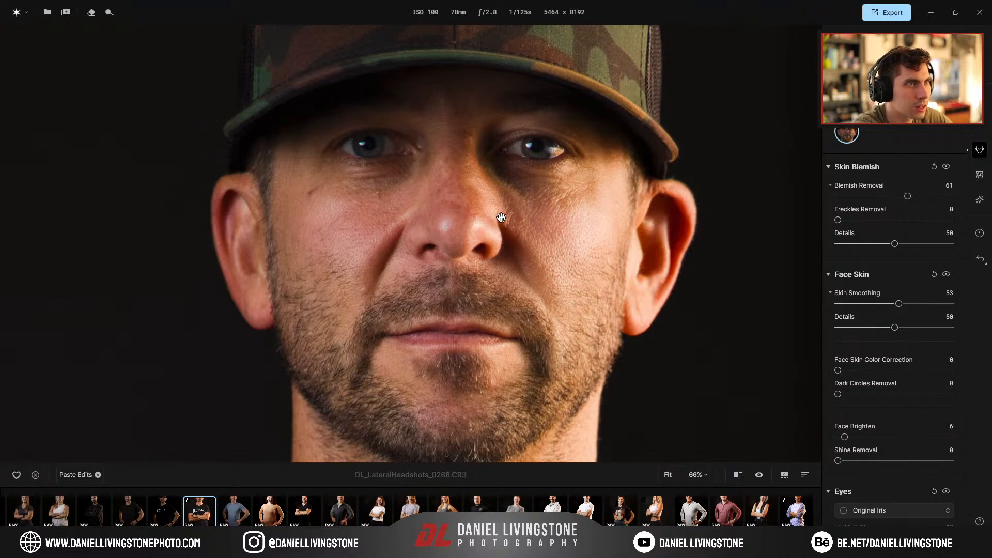
Compare the face repeatedly with the Skin Blemish effect switched off and on
{"action": "left_click", "coordinate": [947, 168]}
{"action": "left_click", "coordinate": [947, 168]}
{"action": "left_click", "coordinate": [947, 168]}
{"action": "left_click", "coordinate": [946, 168]}
{"action": "left_click", "coordinate": [947, 168]}
{"action": "left_click", "coordinate": [947, 169]}
{"action": "left_click", "coordinate": [947, 169]}
{"action": "left_click", "coordinate": [947, 169]}
{"action": "left_click", "coordinate": [947, 169]}
{"action": "left_click", "coordinate": [947, 169]}
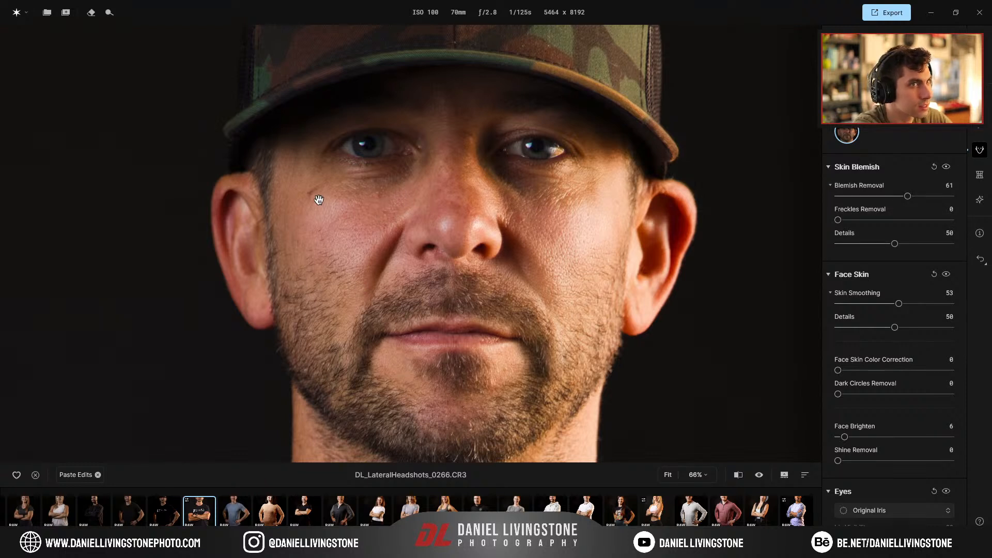
Raise Blemish Removal to 90 and compare the face repeatedly with the Skin Blemish effect off and on
{"action": "left_click_drag", "start_coordinate": [907, 197], "coordinate": [940, 196]}
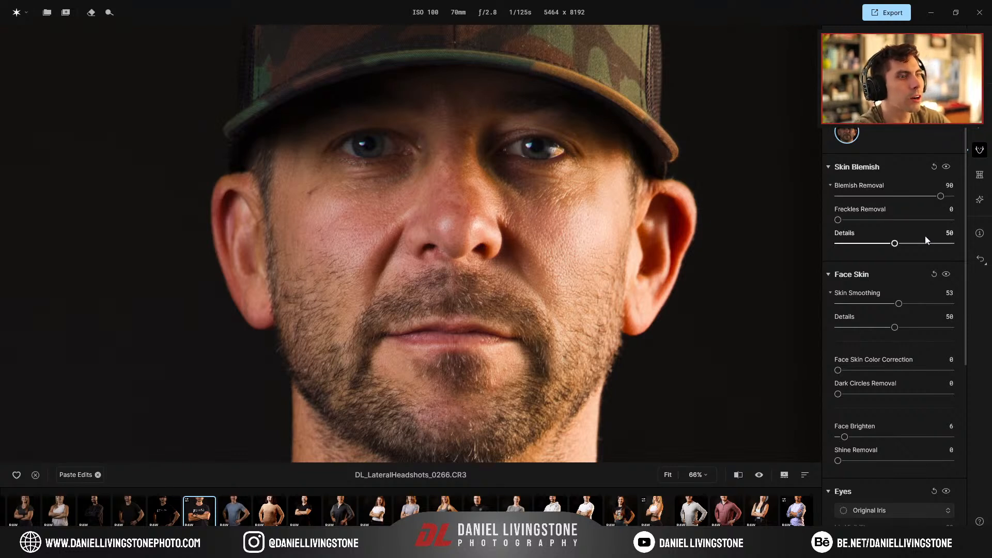
{"action": "left_click", "coordinate": [947, 168]}
{"action": "left_click", "coordinate": [947, 168]}
{"action": "left_click", "coordinate": [946, 168]}
{"action": "left_click", "coordinate": [946, 168]}
{"action": "left_click", "coordinate": [946, 168]}
{"action": "left_click", "coordinate": [946, 168]}
{"action": "left_click", "coordinate": [947, 168]}
{"action": "left_click", "coordinate": [946, 168]}
{"action": "left_click", "coordinate": [946, 168]}
{"action": "left_click", "coordinate": [946, 168]}
{"action": "left_click", "coordinate": [946, 168]}
{"action": "left_click", "coordinate": [947, 169]}
{"action": "left_click", "coordinate": [948, 169]}
{"action": "left_click", "coordinate": [947, 169]}
{"action": "left_click", "coordinate": [948, 169]}
{"action": "left_click", "coordinate": [947, 168]}
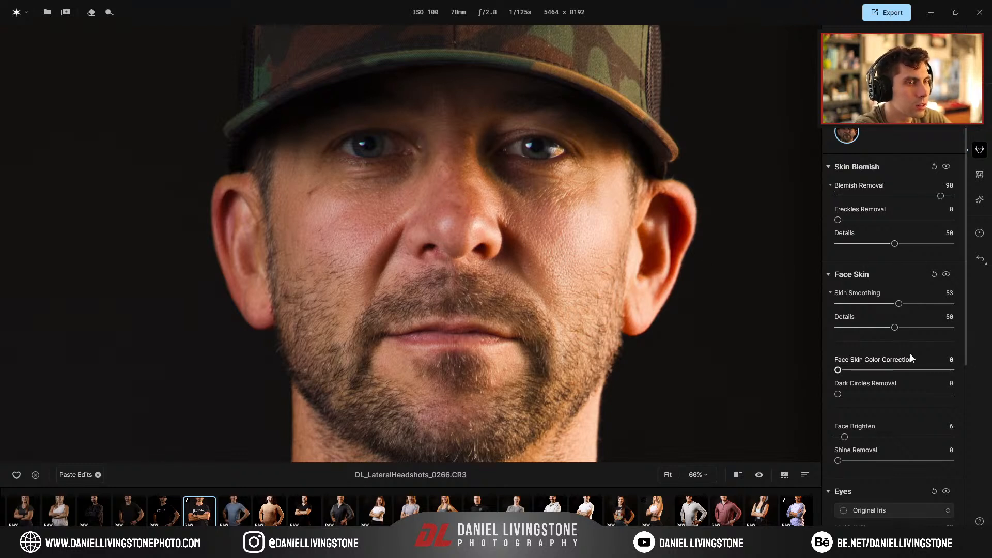
{"action": "left_click", "coordinate": [946, 168]}
{"action": "left_click", "coordinate": [947, 169]}
{"action": "left_click", "coordinate": [946, 168]}
{"action": "left_click", "coordinate": [947, 168]}
{"action": "left_click", "coordinate": [947, 168]}
{"action": "left_click", "coordinate": [947, 168]}
{"action": "left_click", "coordinate": [947, 169]}
{"action": "left_click", "coordinate": [946, 168]}
{"action": "left_click", "coordinate": [946, 168]}
{"action": "left_click", "coordinate": [947, 169]}
{"action": "left_click", "coordinate": [947, 168]}
{"action": "left_click", "coordinate": [947, 169]}
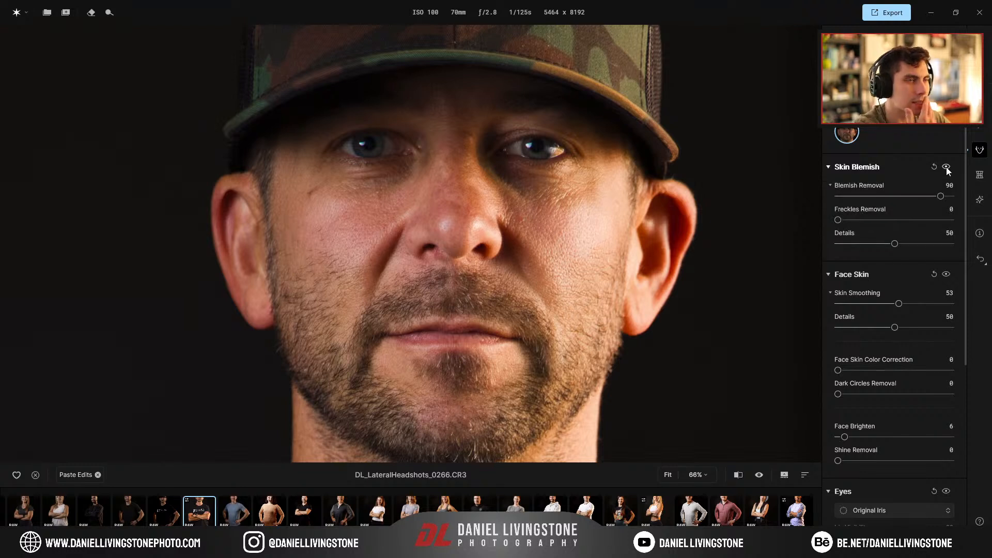
Review the pasted Face Skin, Eyes and Mouth retouching settings against the man's face
{"action": "scroll", "coordinate": [876, 263], "scroll_direction": "down", "scroll_amount": 4}
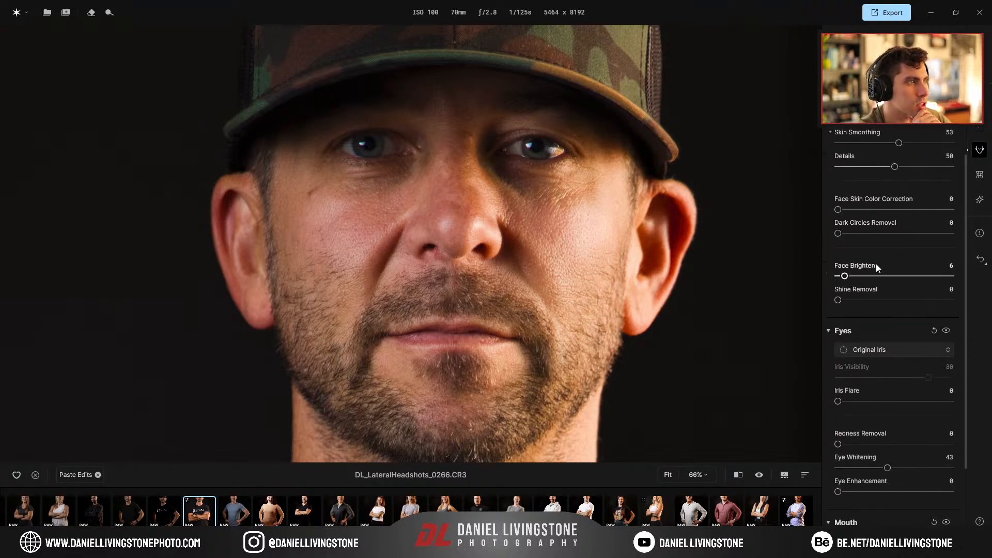
{"action": "scroll", "coordinate": [876, 264], "scroll_direction": "up", "scroll_amount": 4}
{"action": "scroll", "coordinate": [532, 282], "scroll_direction": "down", "scroll_amount": 2}
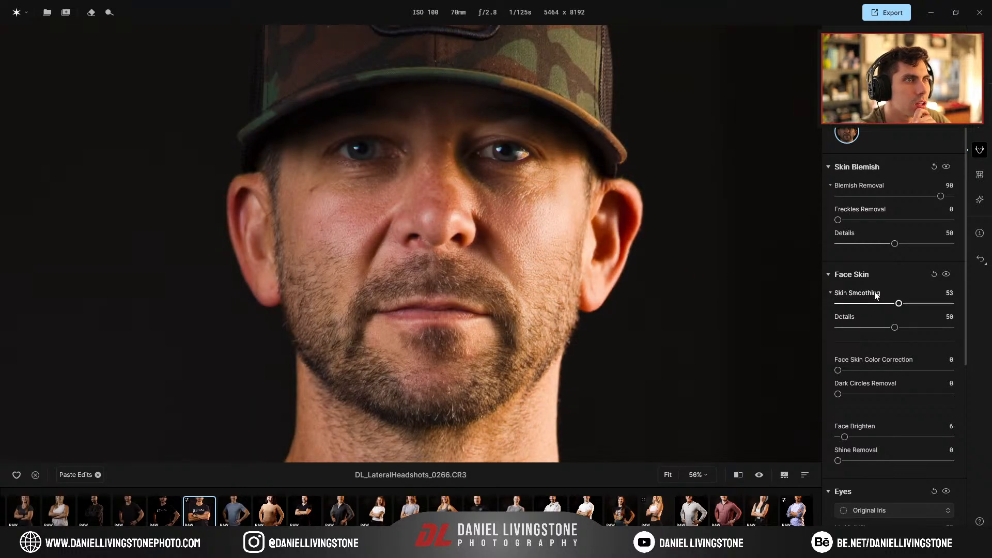
{"action": "scroll", "coordinate": [884, 294], "scroll_direction": "down", "scroll_amount": 5}
{"action": "scroll", "coordinate": [884, 294], "scroll_direction": "up", "scroll_amount": 5}
{"action": "scroll", "coordinate": [926, 248], "scroll_direction": "down", "scroll_amount": 5}
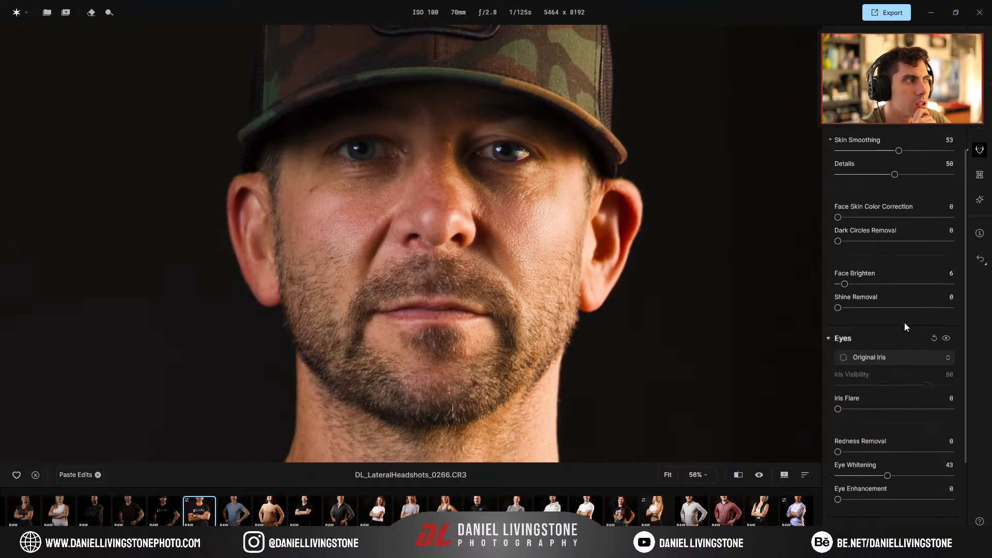
{"action": "scroll", "coordinate": [905, 322], "scroll_direction": "down", "scroll_amount": 1}
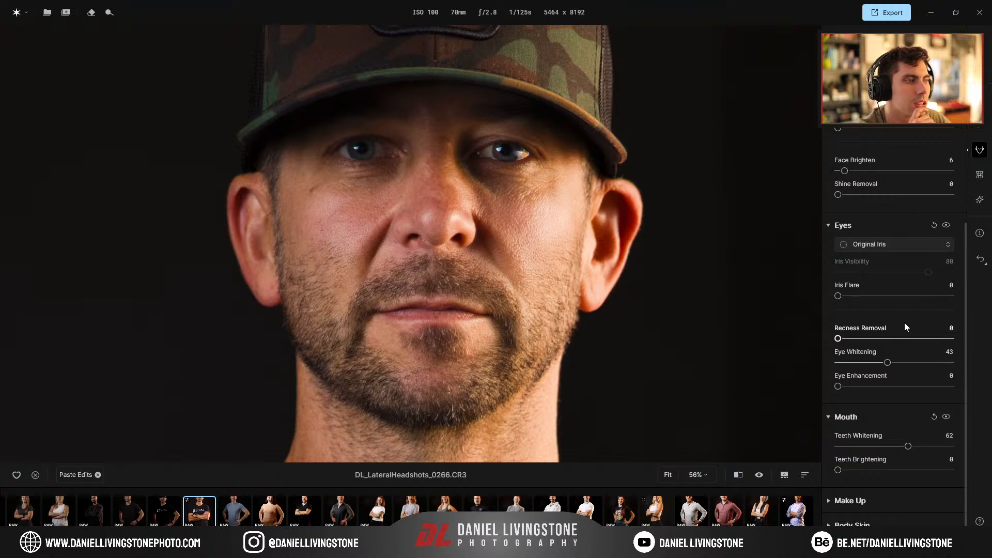
{"action": "scroll", "coordinate": [905, 326], "scroll_direction": "up", "scroll_amount": 5}
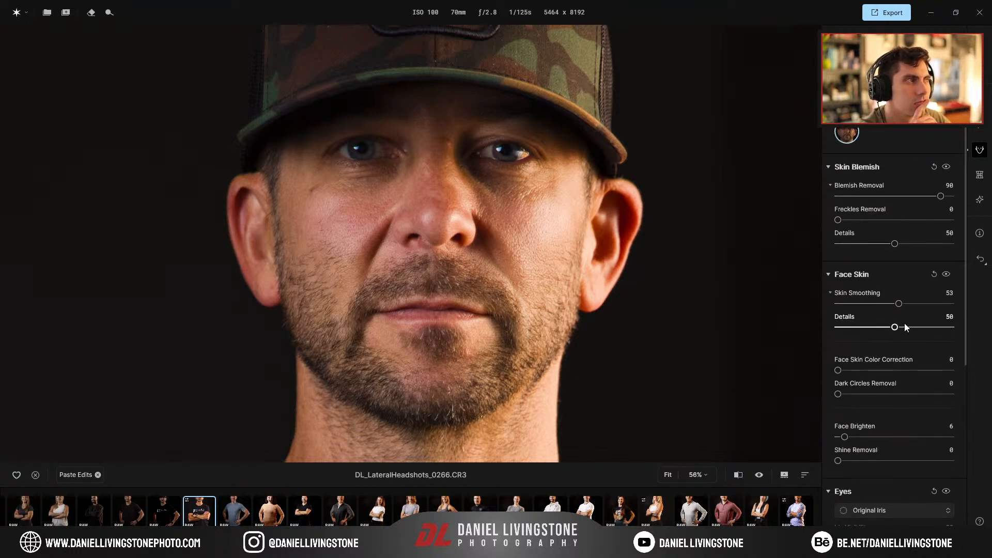
Set Body Skin Smoothing to 77 and its Details to 10, and inspect the skin of the crossed arms up close
{"action": "left_click", "coordinate": [623, 315]}
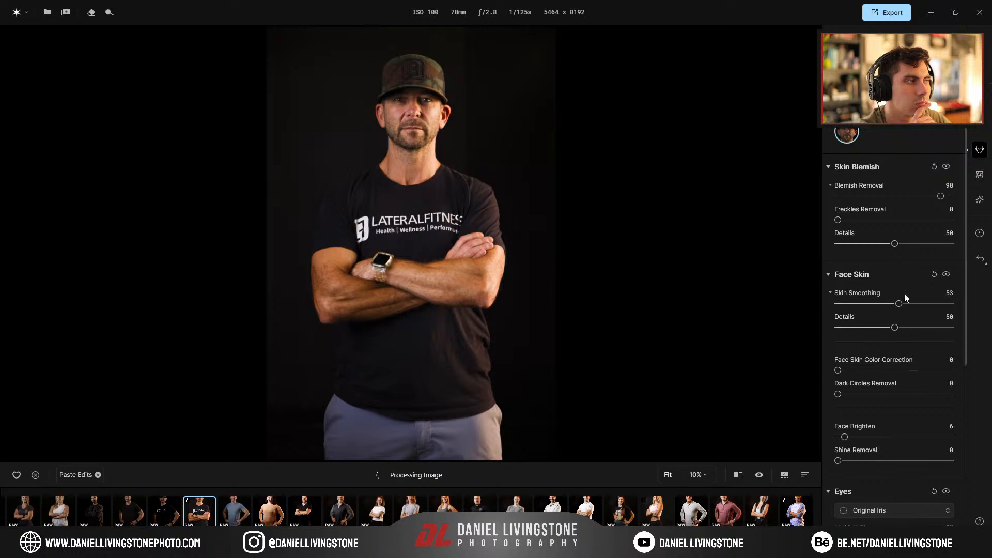
{"action": "scroll", "coordinate": [910, 361], "scroll_direction": "down", "scroll_amount": 5}
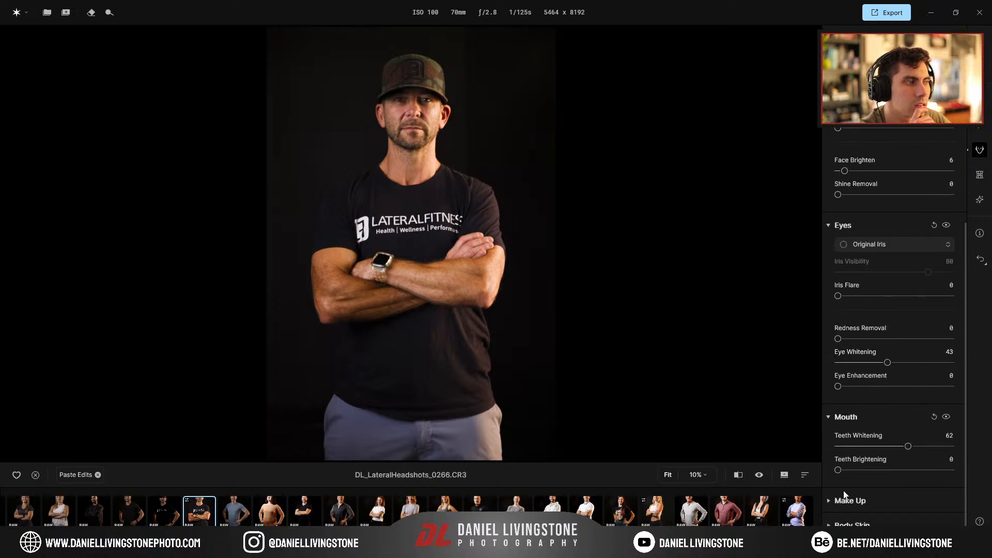
{"action": "scroll", "coordinate": [857, 470], "scroll_direction": "down", "scroll_amount": 3}
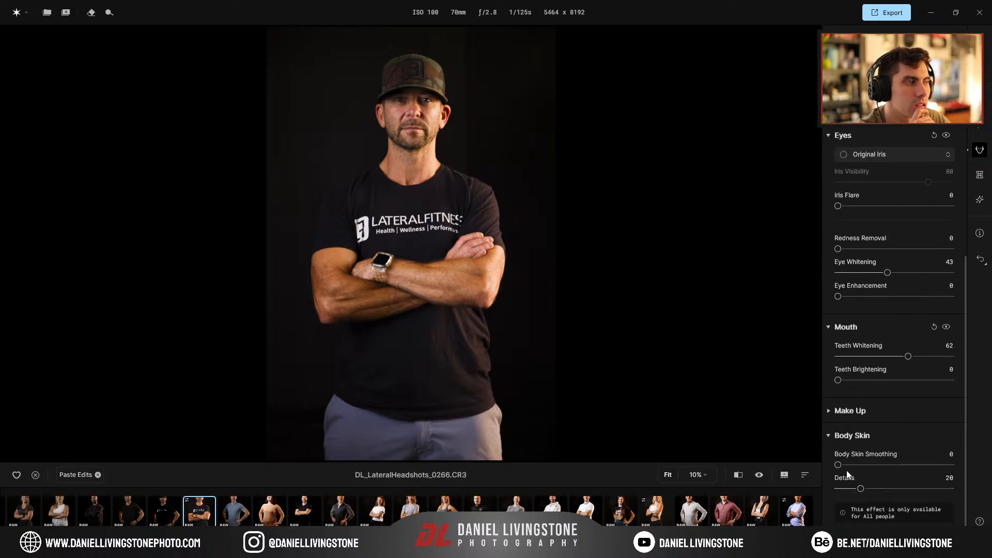
{"action": "double_click", "coordinate": [430, 248]}
{"action": "left_click_drag", "start_coordinate": [486, 359], "coordinate": [550, 281]}
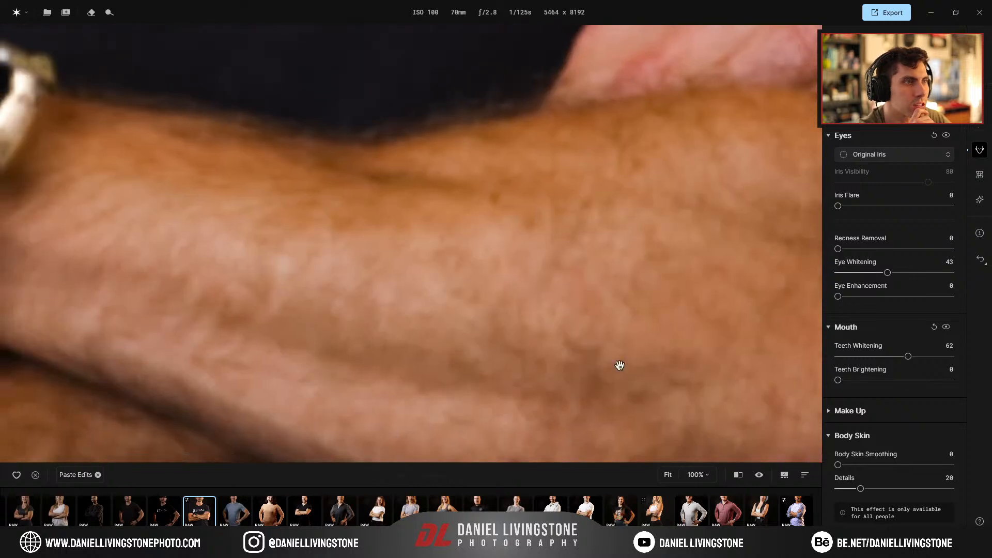
{"action": "left_click_drag", "start_coordinate": [838, 465], "coordinate": [925, 465]}
{"action": "left_click_drag", "start_coordinate": [860, 488], "coordinate": [850, 488]}
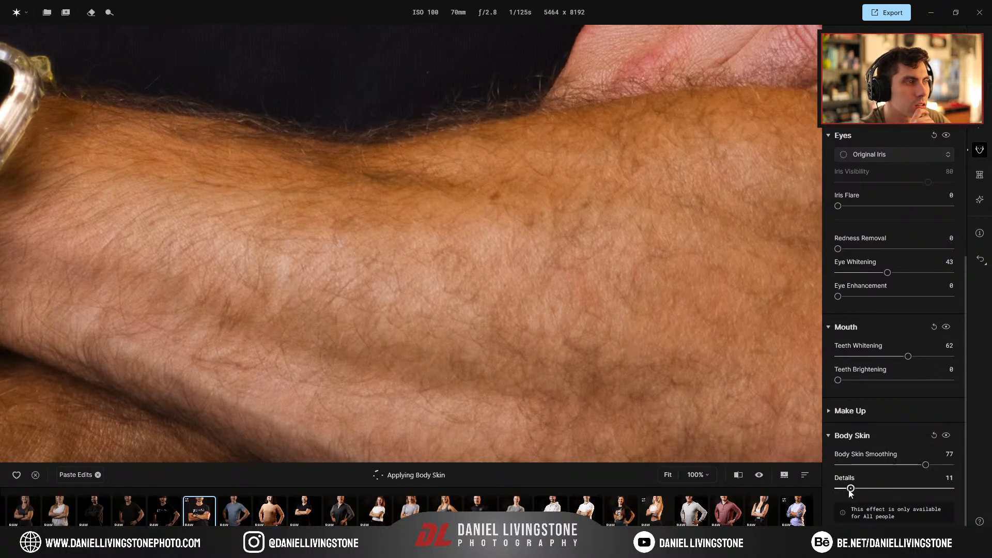
{"action": "double_click", "coordinate": [594, 394]}
{"action": "left_click", "coordinate": [354, 291]}
{"action": "left_click_drag", "start_coordinate": [315, 292], "coordinate": [549, 263]}
{"action": "scroll", "coordinate": [608, 236], "scroll_direction": "down", "scroll_amount": 6}
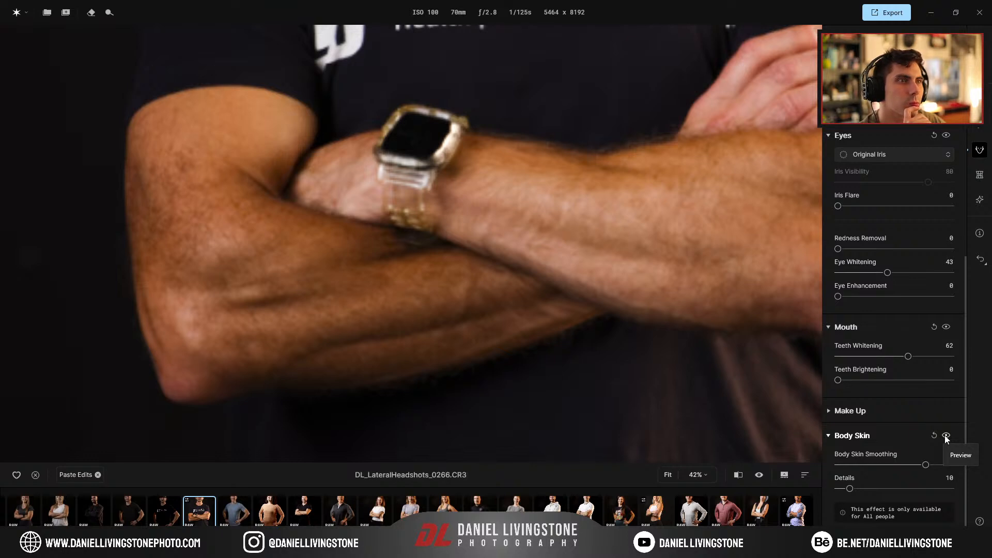
Compare the skin of both crossed arms repeatedly with the Body Skin effect switched off and on
{"action": "left_click_drag", "start_coordinate": [734, 202], "coordinate": [414, 290]}
{"action": "scroll", "coordinate": [430, 285], "scroll_direction": "down", "scroll_amount": 5}
{"action": "scroll", "coordinate": [445, 219], "scroll_direction": "up", "scroll_amount": 4}
{"action": "left_click_drag", "start_coordinate": [434, 98], "coordinate": [460, 192]}
{"action": "scroll", "coordinate": [428, 371], "scroll_direction": "up", "scroll_amount": 2}
{"action": "left_click", "coordinate": [946, 436]}
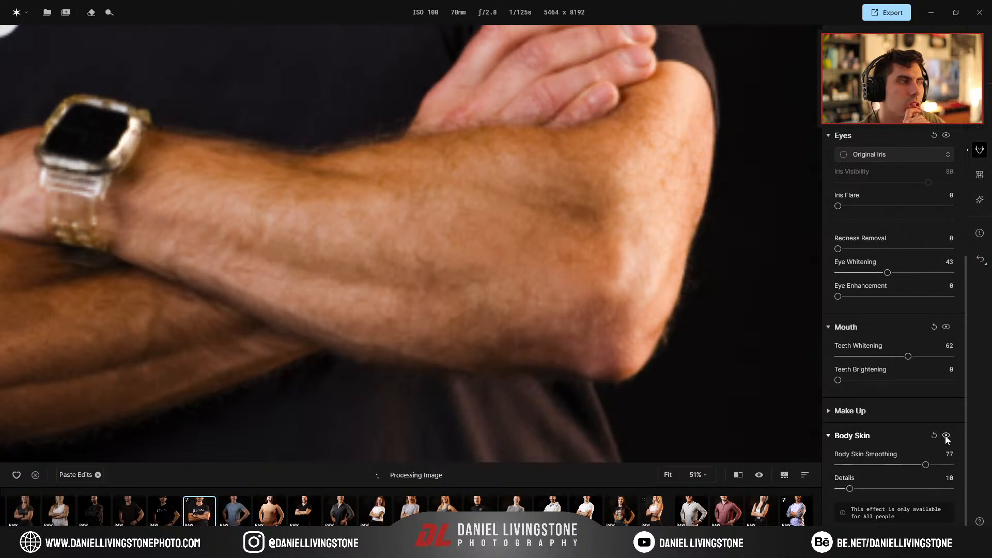
{"action": "left_click", "coordinate": [946, 437]}
{"action": "left_click", "coordinate": [946, 437]}
{"action": "left_click", "coordinate": [946, 436]}
{"action": "left_click", "coordinate": [946, 437]}
{"action": "left_click", "coordinate": [946, 436]}
{"action": "left_click", "coordinate": [947, 437]}
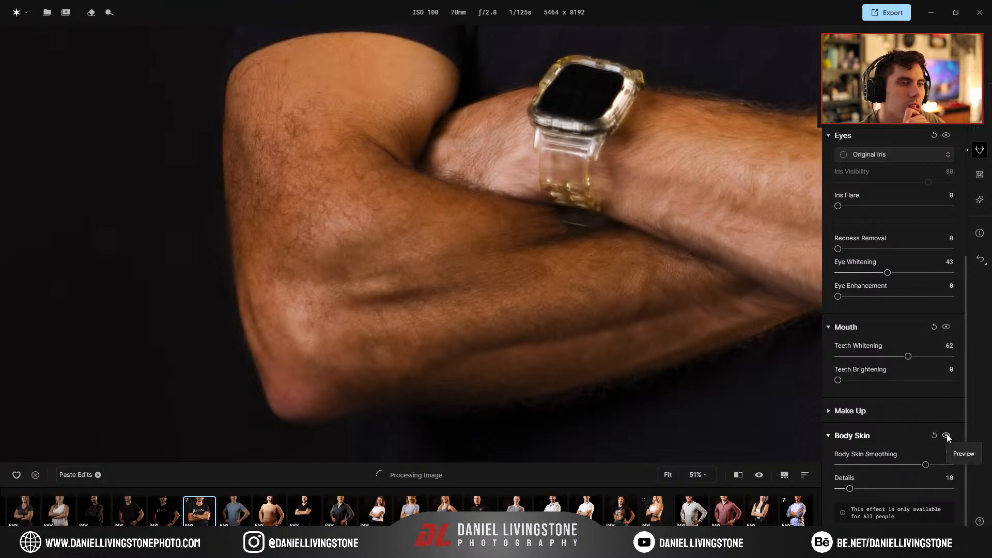
{"action": "left_click", "coordinate": [946, 437]}
{"action": "left_click", "coordinate": [946, 436]}
{"action": "left_click", "coordinate": [946, 437]}
{"action": "left_click", "coordinate": [947, 437]}
{"action": "scroll", "coordinate": [562, 233], "scroll_direction": "down", "scroll_amount": 3}
{"action": "scroll", "coordinate": [561, 232], "scroll_direction": "down", "scroll_amount": 2}
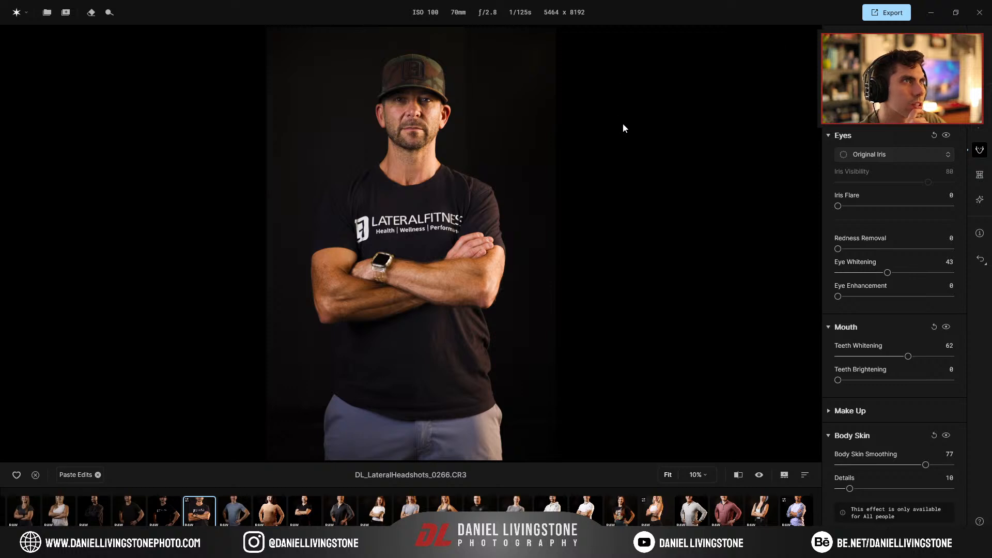
Slim the man's waist by setting the Body reshaping value Abdomen to 88
{"action": "scroll", "coordinate": [850, 411], "scroll_direction": "up", "scroll_amount": 6}
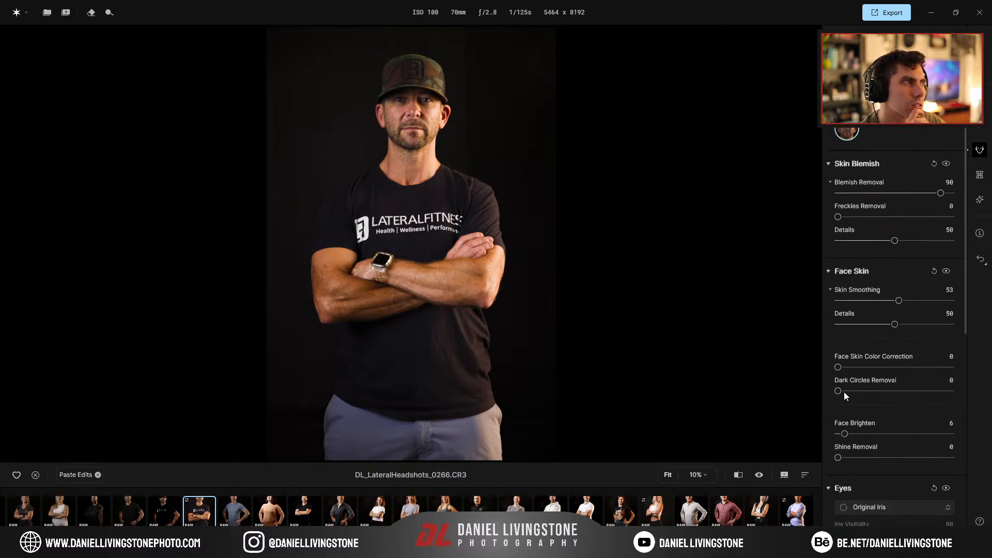
{"action": "left_click", "coordinate": [980, 176]}
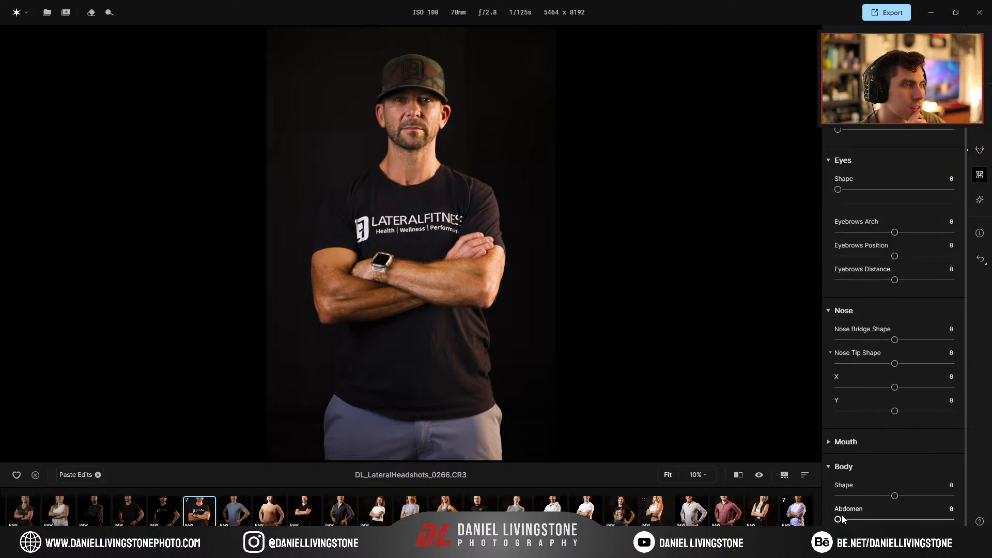
{"action": "left_click_drag", "start_coordinate": [838, 520], "coordinate": [903, 519]}
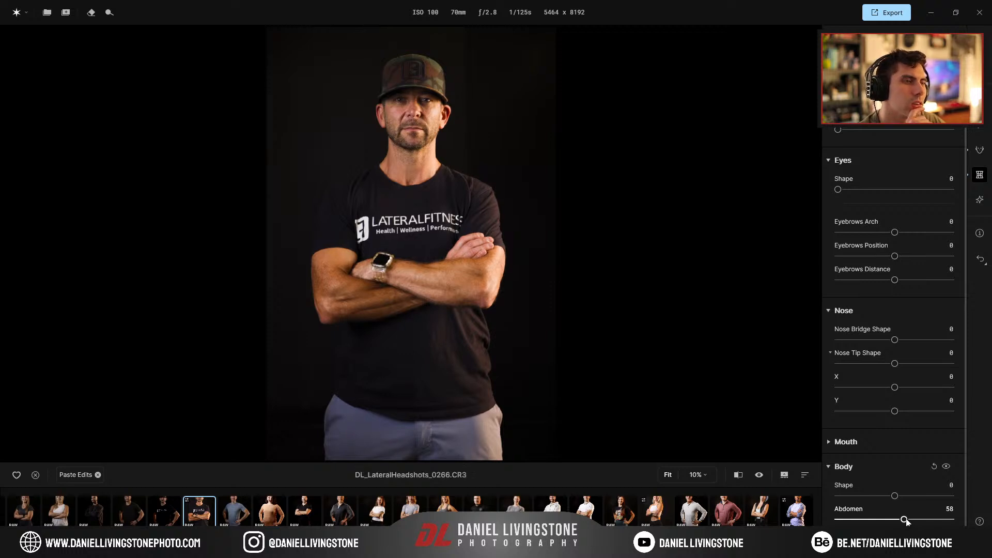
{"action": "left_click_drag", "start_coordinate": [906, 520], "coordinate": [942, 522]}
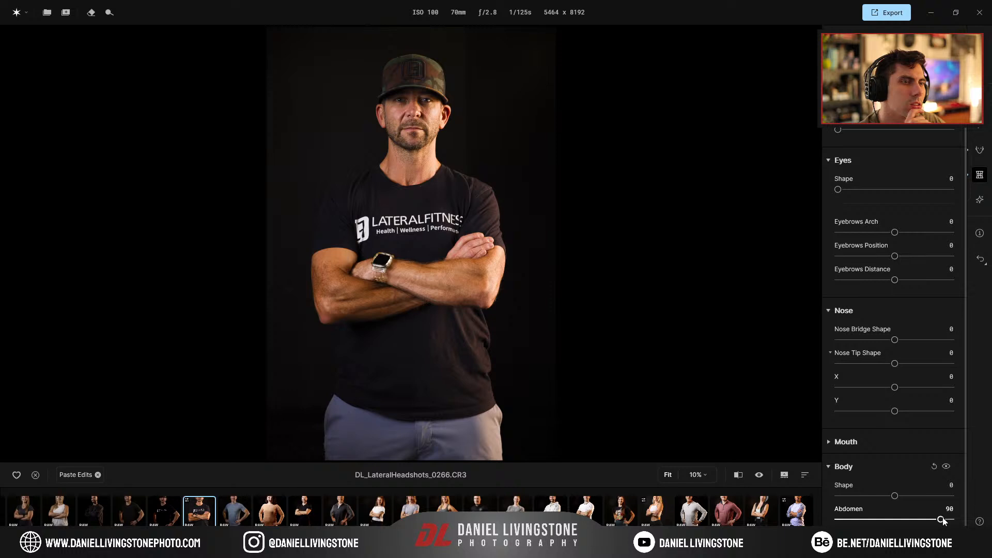
{"action": "mouse_move", "coordinate": [942, 520]}
{"action": "left_mouse_down"}
{"action": "mouse_move", "coordinate": [952, 521]}
{"action": "mouse_move", "coordinate": [938, 521]}
{"action": "left_mouse_up"}
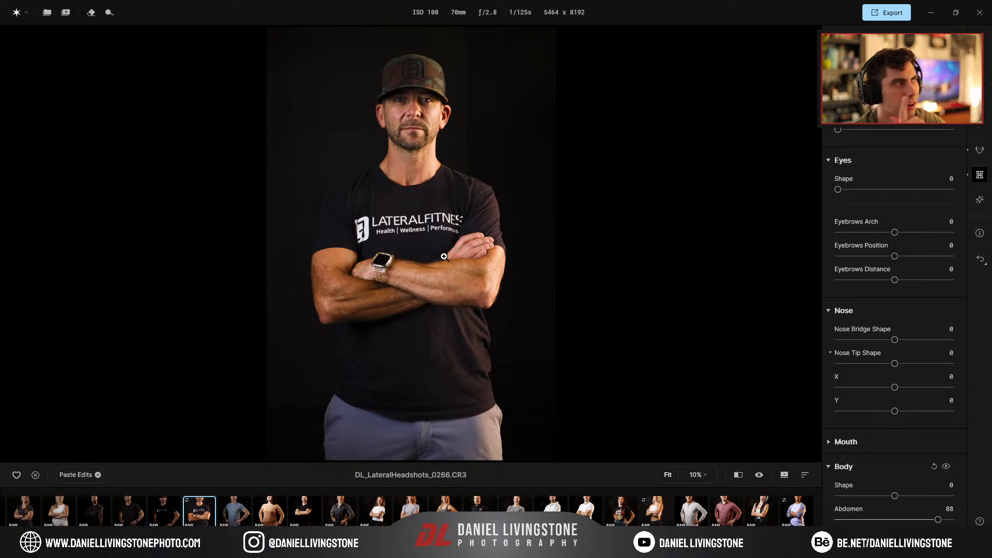
Return to the project list and create a new project named with the photographer's first name
{"action": "left_click", "coordinate": [16, 15]}
{"action": "mouse_move", "coordinate": [32, 39]}
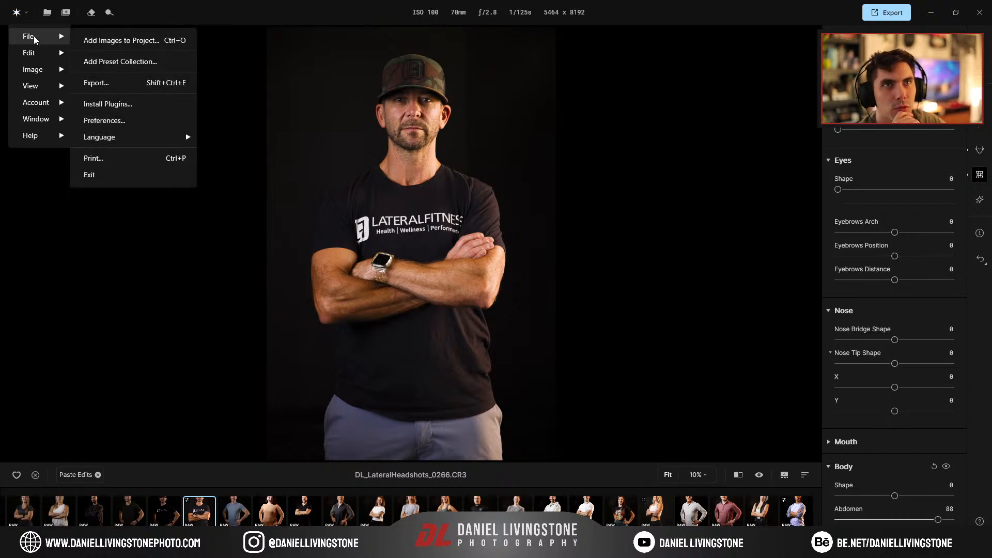
{"action": "left_click", "coordinate": [48, 14]}
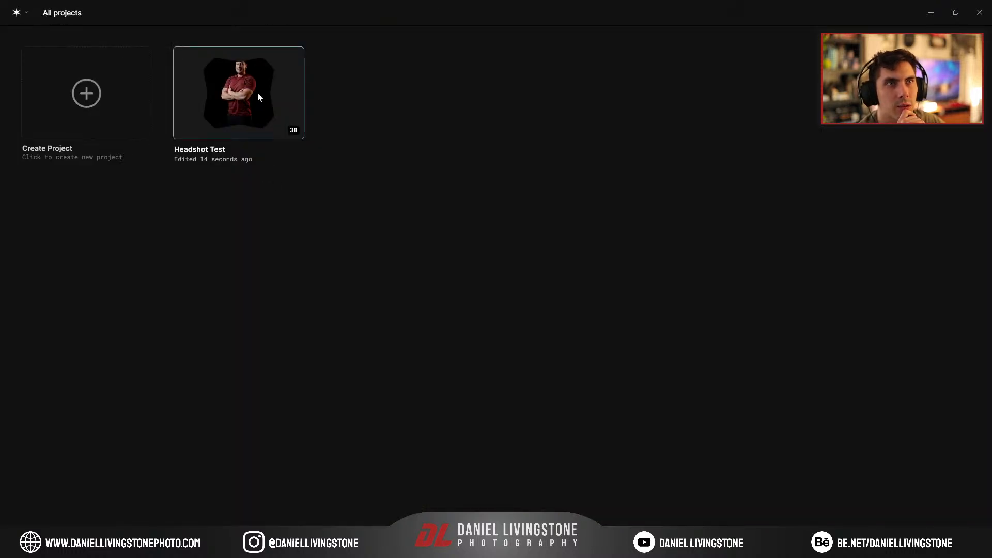
{"action": "left_click", "coordinate": [88, 99]}
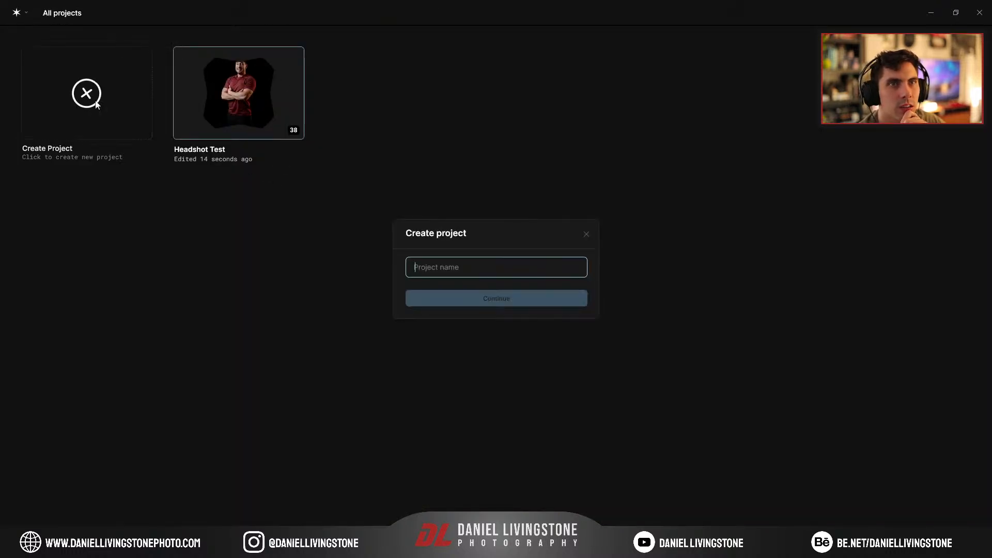
{"action": "type", "text": "Da"}
{"action": "key", "text": "Return"}
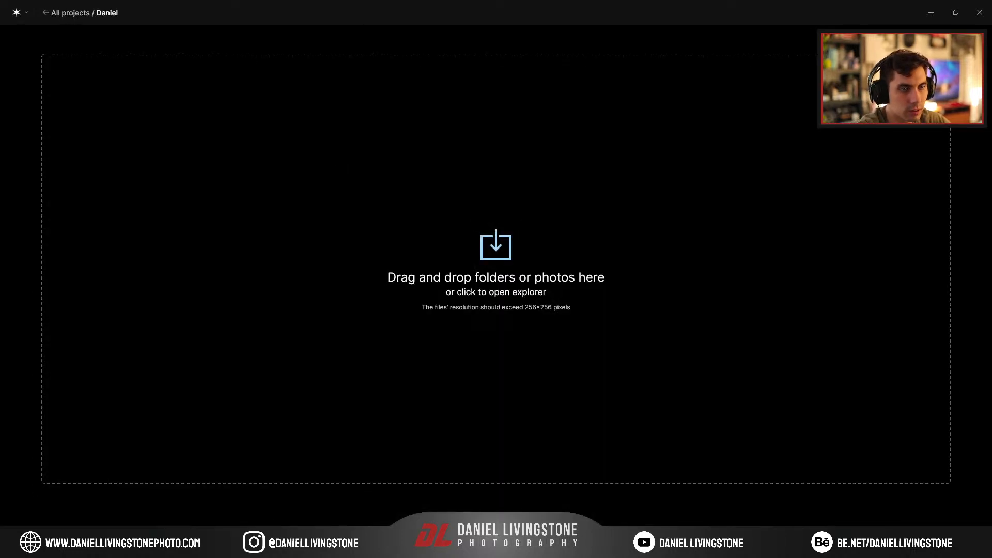
Switch to File Explorer and open the 2025 01 Spring folder inside Photo > 2025
{"action": "key", "text": "alt+Tab"}
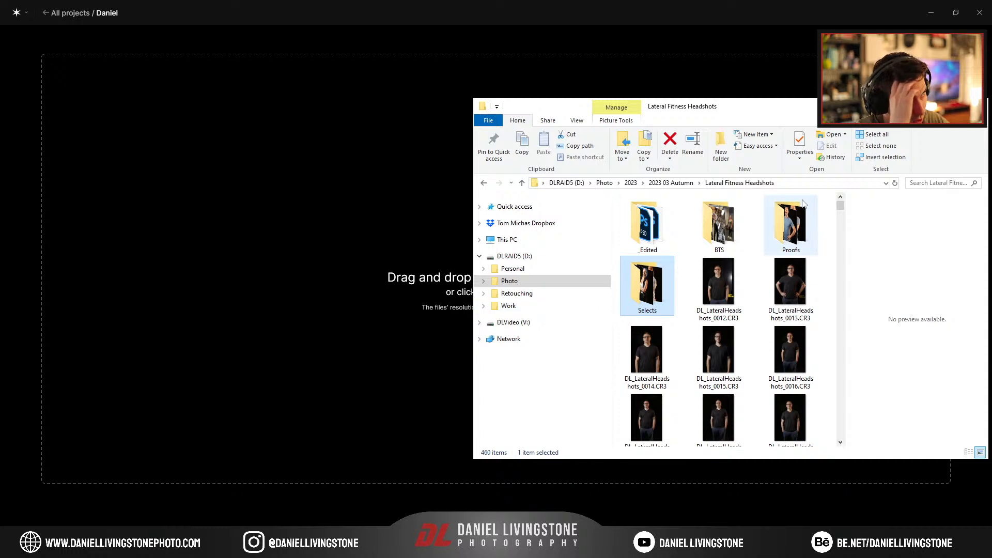
{"action": "left_click", "coordinate": [542, 272]}
{"action": "left_click", "coordinate": [541, 282]}
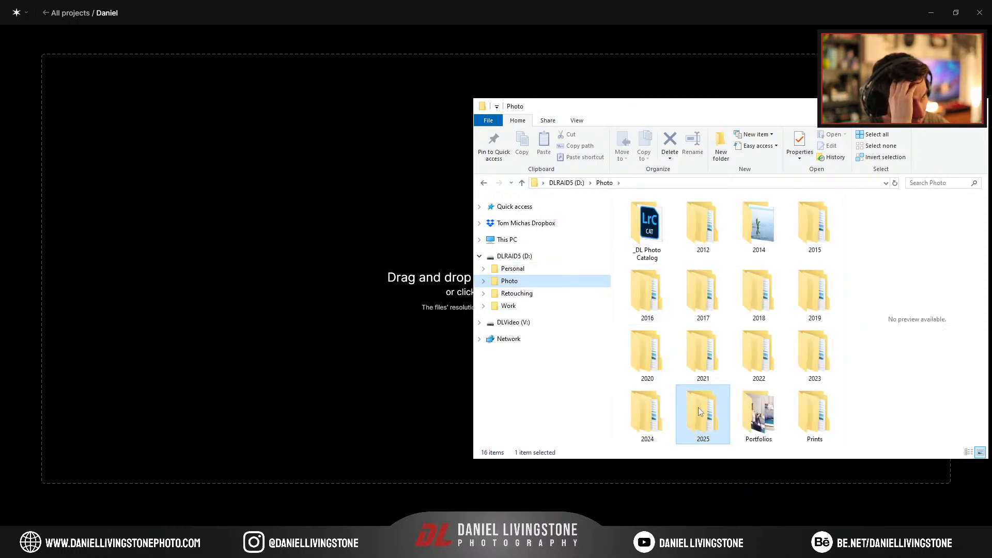
{"action": "double_click", "coordinate": [701, 408]}
{"action": "double_click", "coordinate": [670, 217]}
{"action": "left_click", "coordinate": [669, 224]}
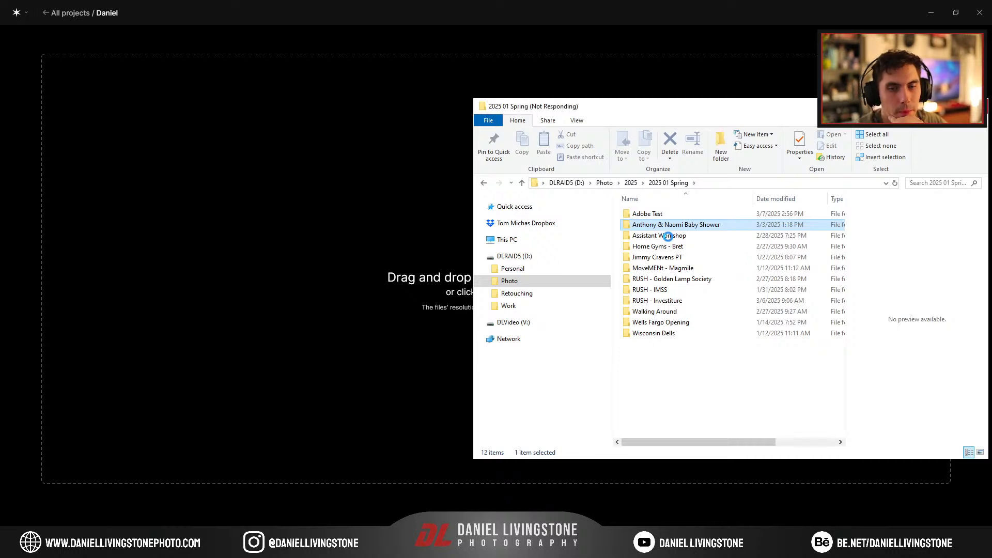
Switch to the browser and check the live stream's settings and analytics in YouTube Studio
{"action": "key", "text": "alt+Tab"}
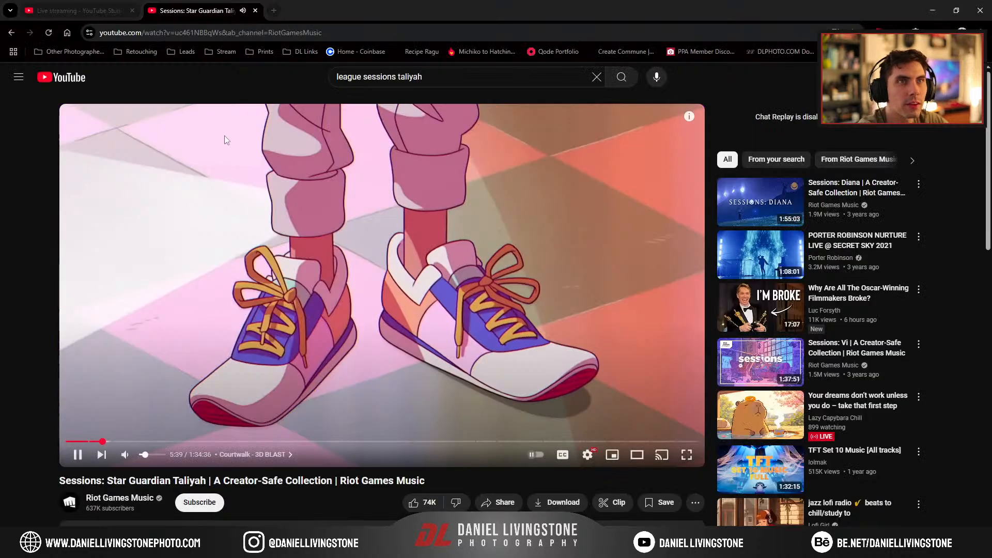
{"action": "left_click", "coordinate": [78, 6]}
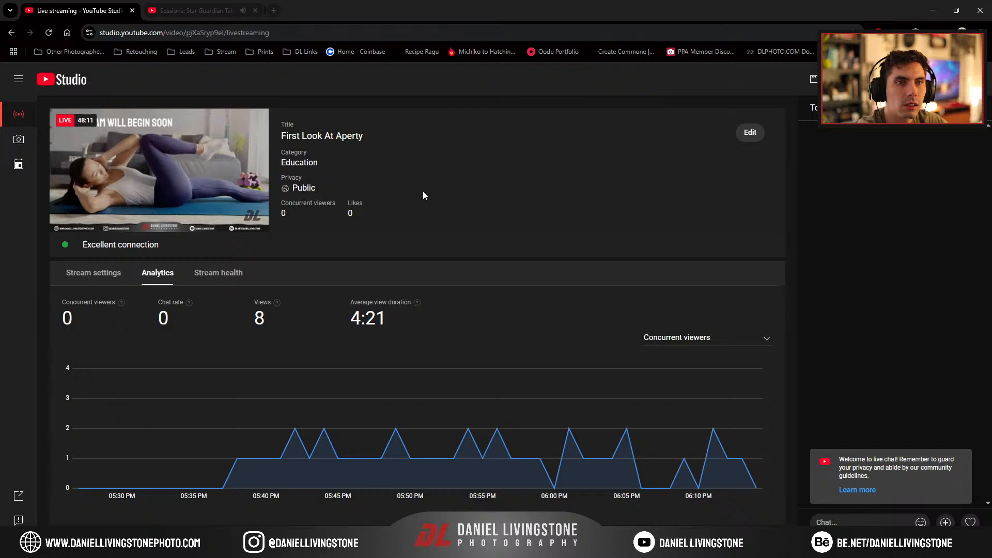
{"action": "left_click", "coordinate": [93, 272]}
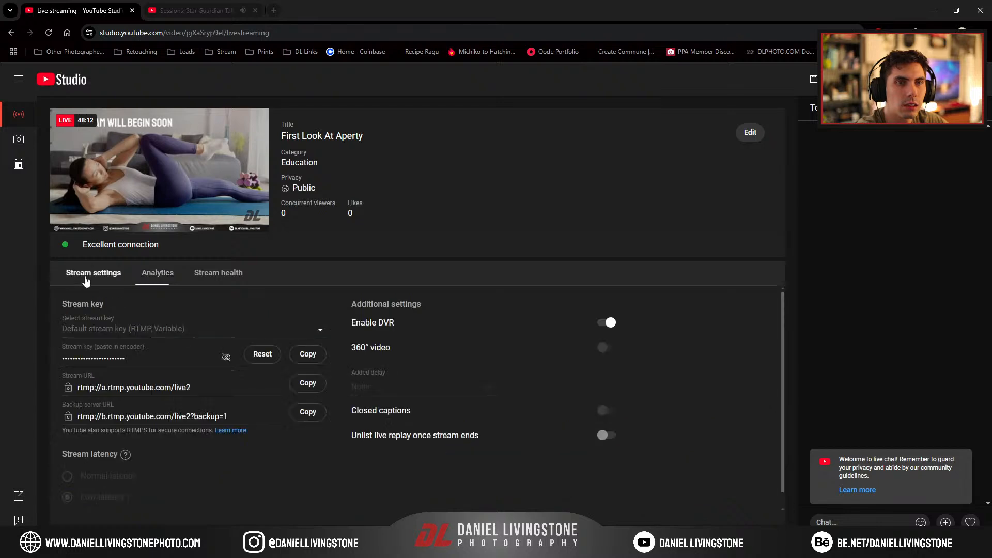
{"action": "left_click", "coordinate": [175, 273]}
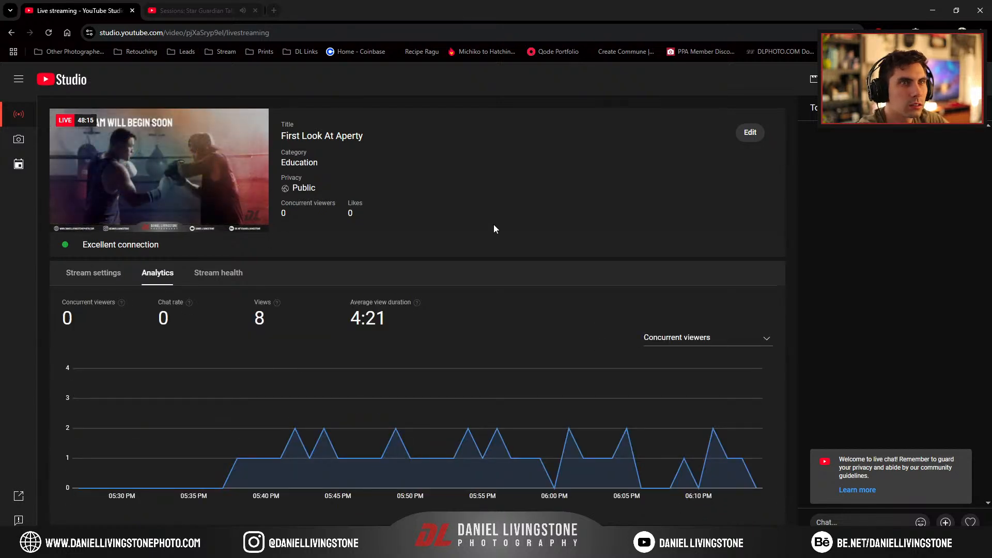
{"action": "mouse_move", "coordinate": [192, 184]}
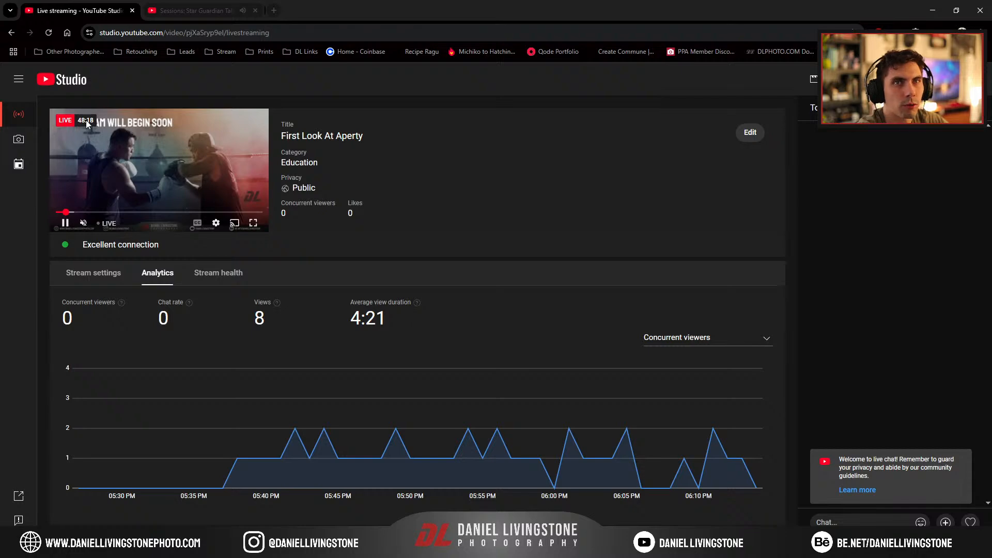
{"action": "left_click", "coordinate": [197, 10]}
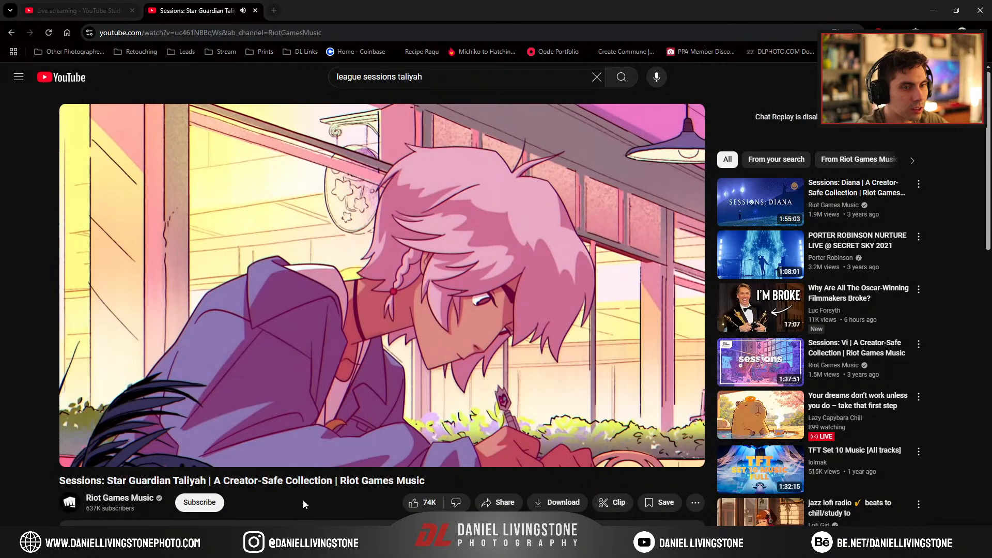
{"action": "left_click", "coordinate": [264, 546]}
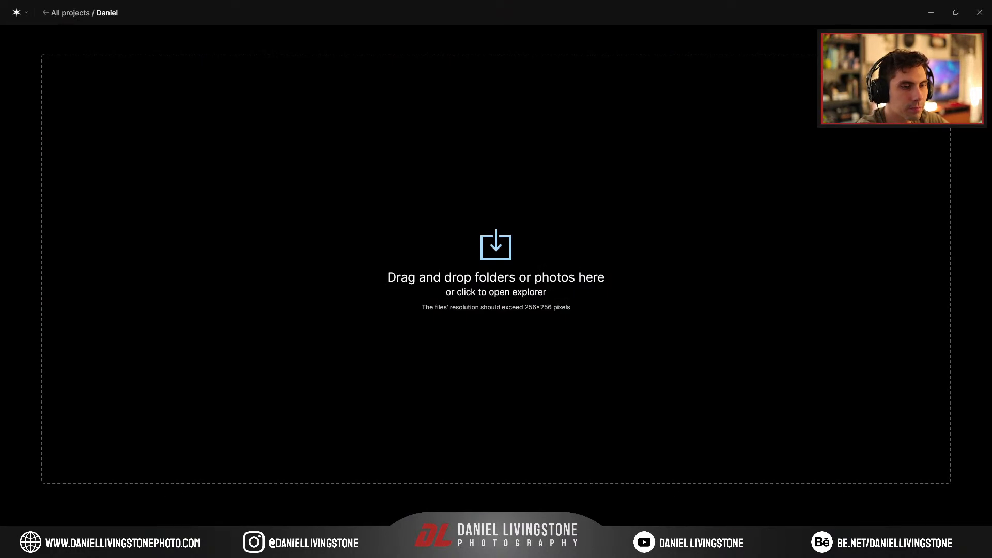
Check the stream's status in OBS Studio and return to Aperty
{"action": "left_click", "coordinate": [389, 547]}
{"action": "mouse_move", "coordinate": [365, 546]}
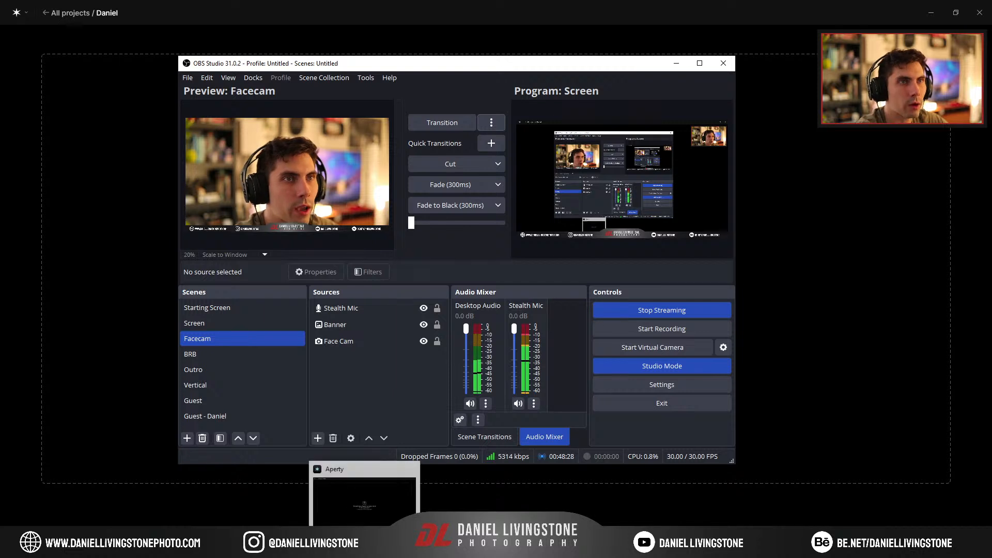
{"action": "left_click", "coordinate": [364, 548]}
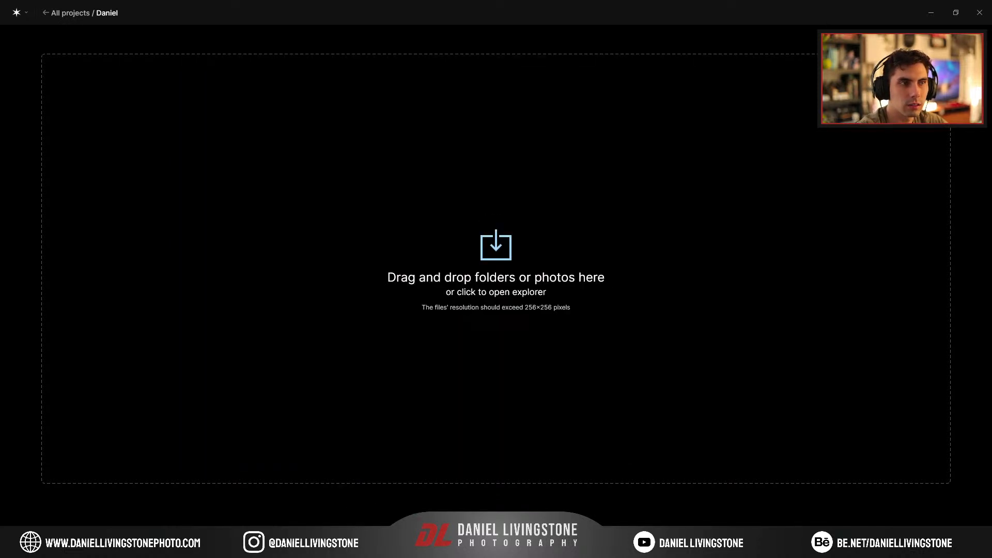
Switch back to File Explorer and open the Capture folder inside Assistant Workshop
{"action": "mouse_move", "coordinate": [212, 548]}
{"action": "left_click", "coordinate": [212, 493]}
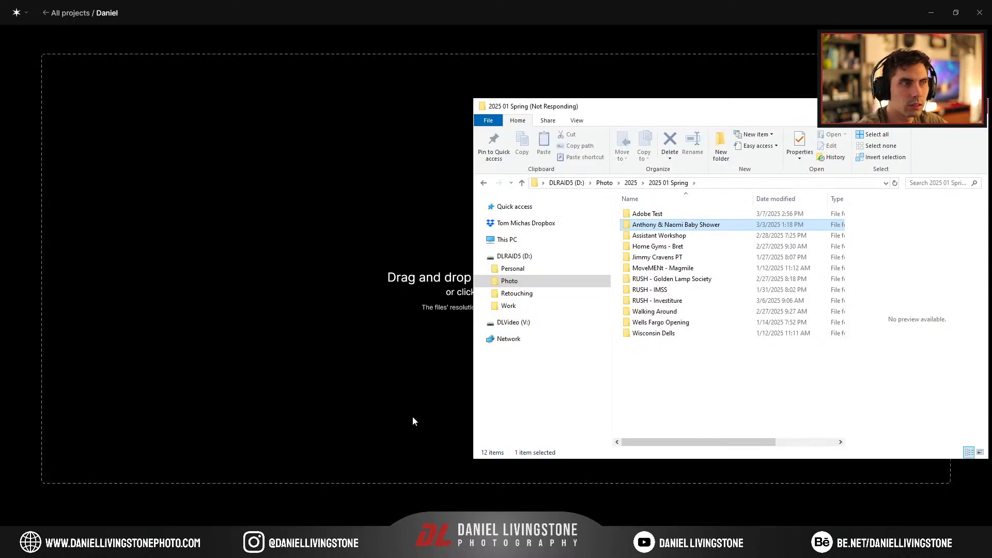
{"action": "left_click_drag", "start_coordinate": [673, 110], "coordinate": [640, 107]}
{"action": "double_click", "coordinate": [639, 236]}
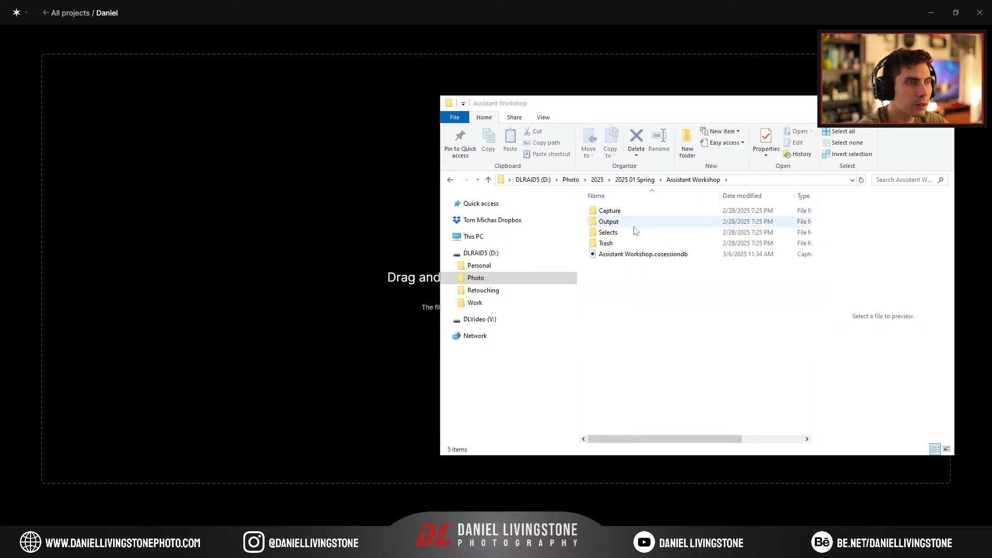
{"action": "double_click", "coordinate": [625, 214]}
Browse the CR3 files in the Capture folder for portraits of the man in the black hoodie
{"action": "scroll", "coordinate": [806, 209], "scroll_direction": "down", "scroll_amount": 3}
{"action": "left_click_drag", "start_coordinate": [806, 208], "coordinate": [814, 247]}
{"action": "scroll", "coordinate": [759, 337], "scroll_direction": "down", "scroll_amount": 6}
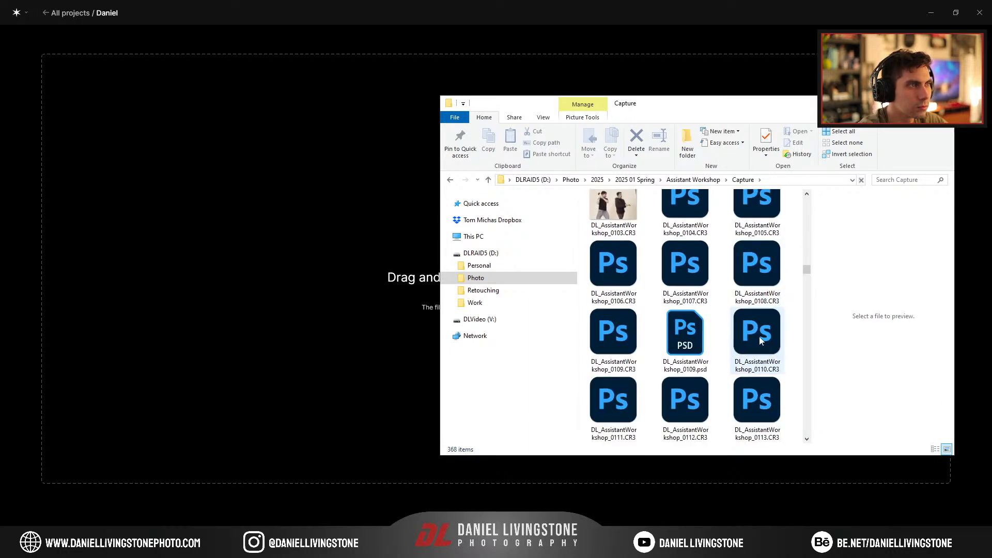
{"action": "scroll", "coordinate": [759, 337], "scroll_direction": "up", "scroll_amount": 6}
{"action": "scroll", "coordinate": [760, 341], "scroll_direction": "up", "scroll_amount": 12}
{"action": "scroll", "coordinate": [760, 342], "scroll_direction": "down", "scroll_amount": 10}
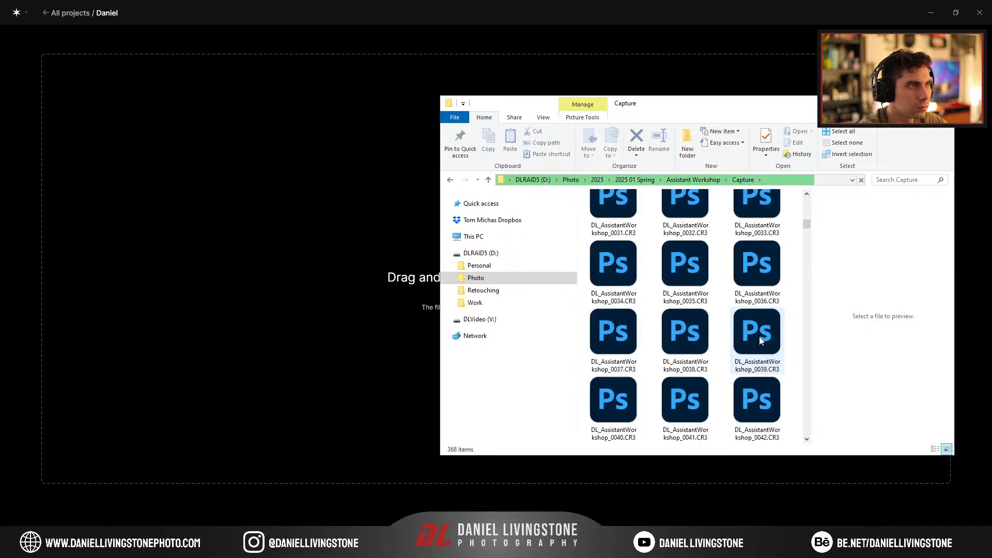
{"action": "scroll", "coordinate": [760, 341], "scroll_direction": "down", "scroll_amount": 20}
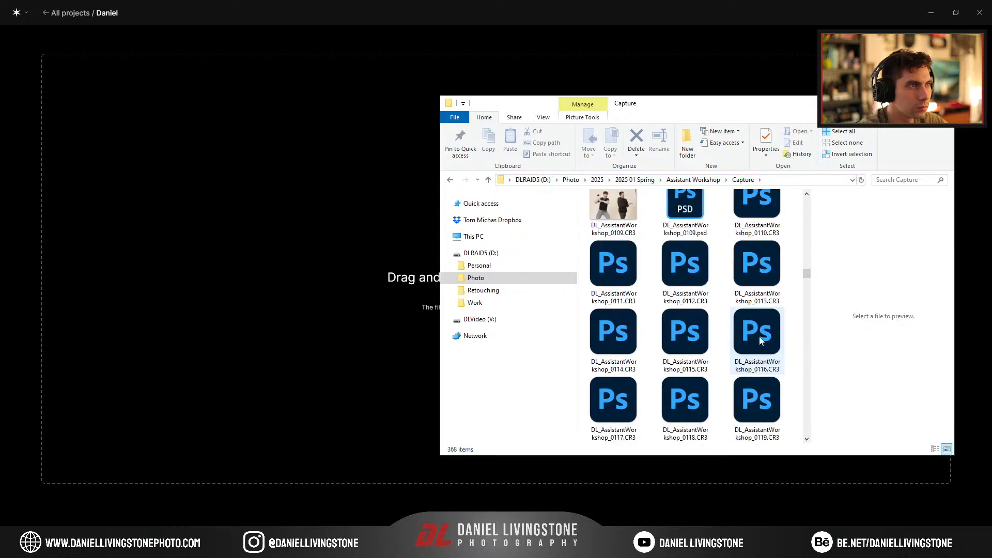
{"action": "scroll", "coordinate": [758, 336], "scroll_direction": "down", "scroll_amount": 1}
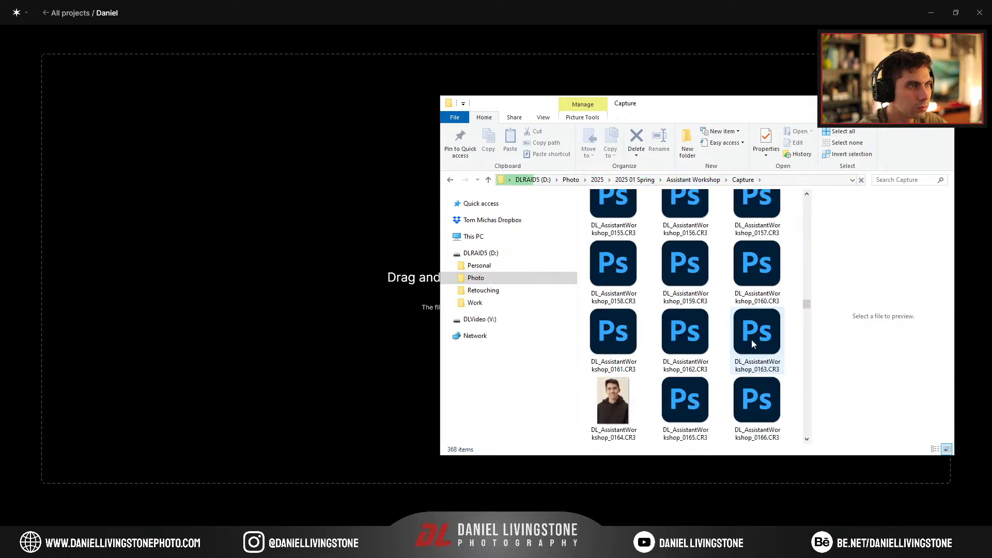
Preview the hoodie portraits and add DL_AssistantWorkshop_0164.CR3 to the new Aperty project
{"action": "left_click", "coordinate": [612, 227]}
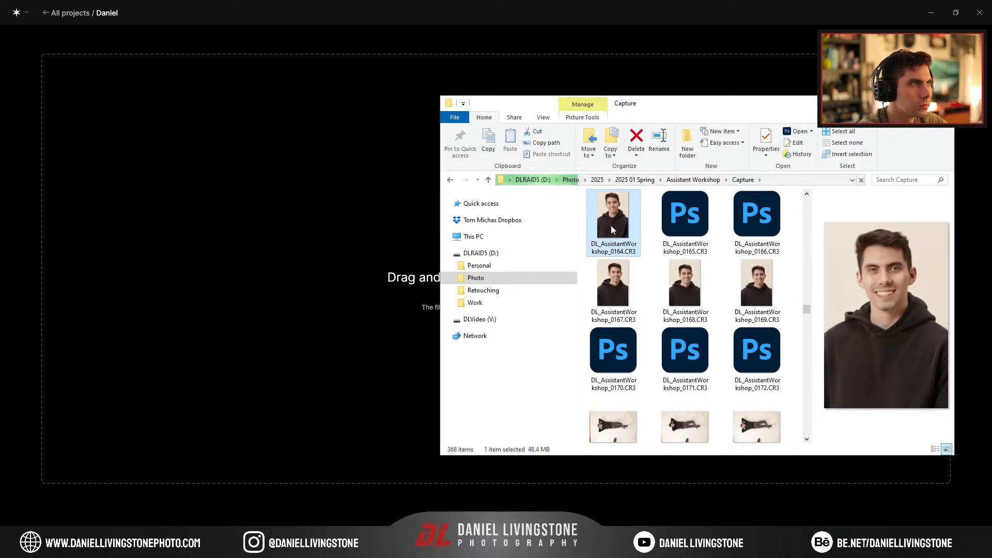
{"action": "scroll", "coordinate": [611, 253], "scroll_direction": "up", "scroll_amount": 1}
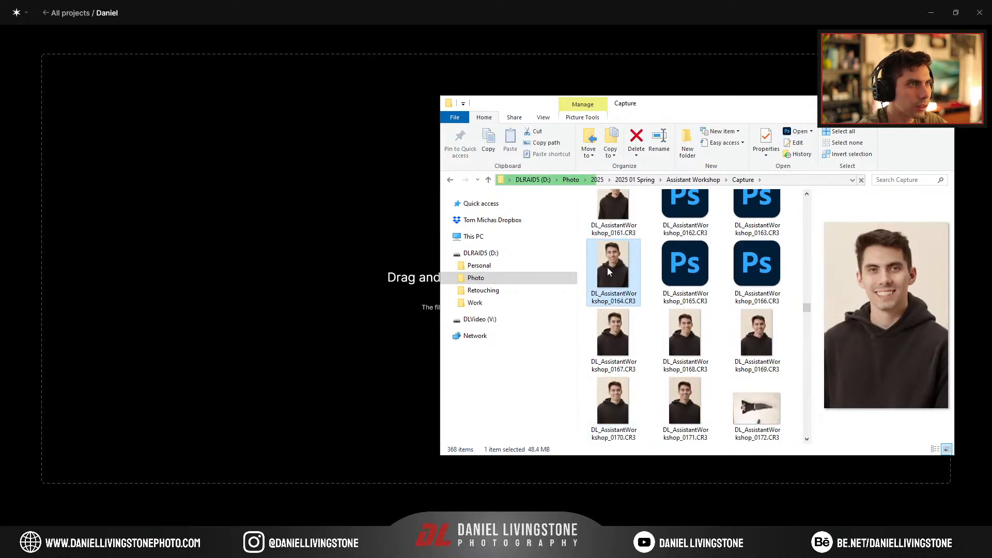
{"action": "scroll", "coordinate": [609, 258], "scroll_direction": "up", "scroll_amount": 1}
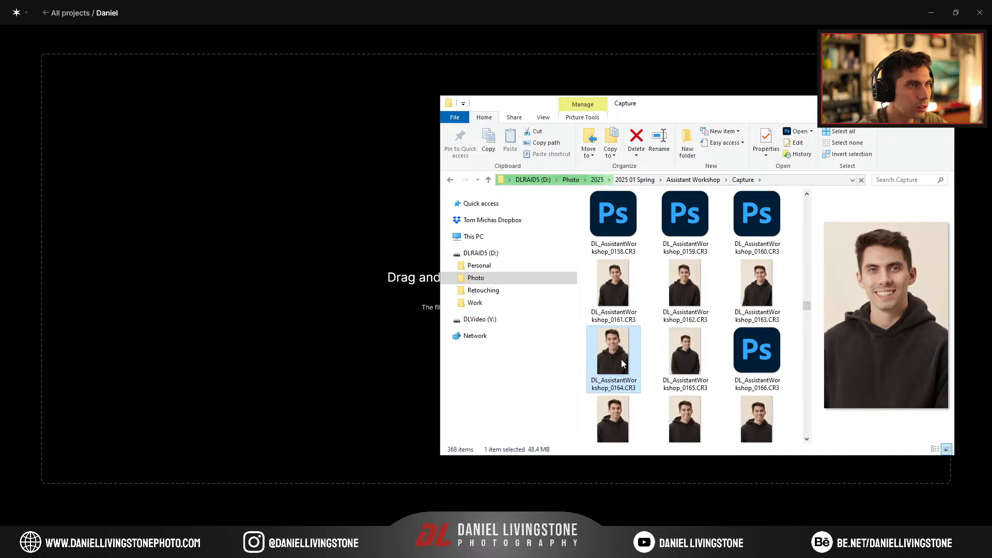
{"action": "scroll", "coordinate": [622, 359], "scroll_direction": "down", "scroll_amount": 1}
{"action": "left_click", "coordinate": [680, 405]}
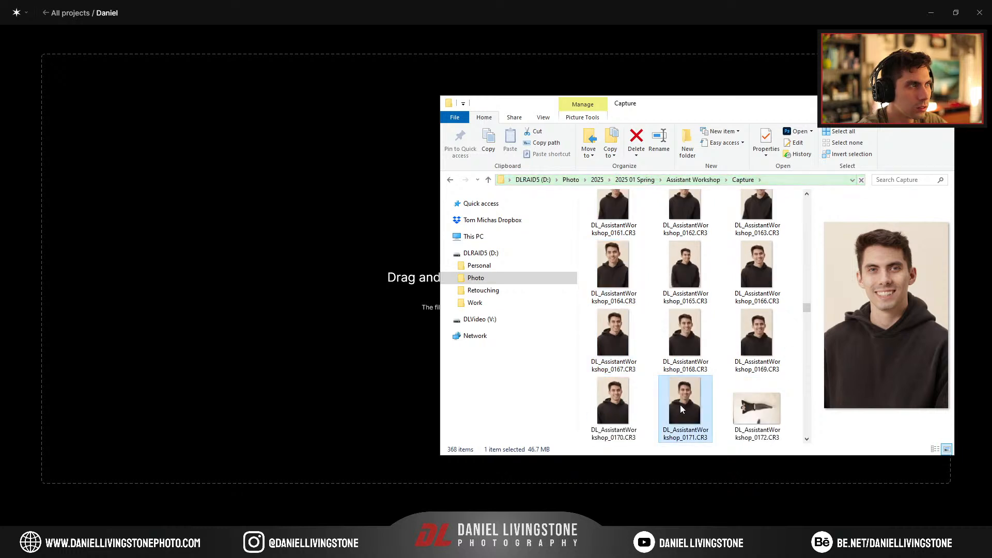
{"action": "left_click", "coordinate": [611, 252]}
{"action": "left_click_drag", "start_coordinate": [612, 268], "coordinate": [343, 265]}
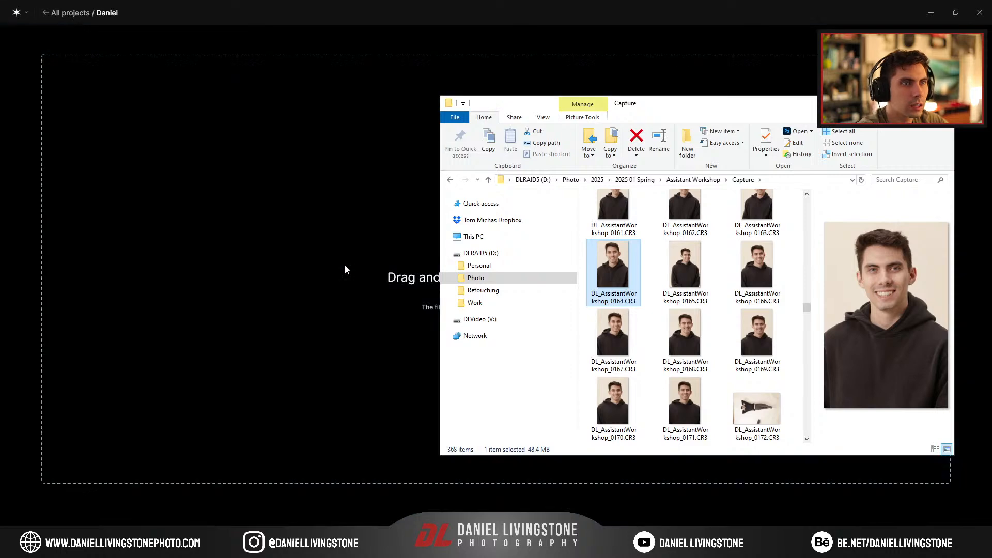
Switch back to Aperty and open the Develop adjustments for DL_AssistantWorkshop_0164.CR3
{"action": "left_click", "coordinate": [309, 13]}
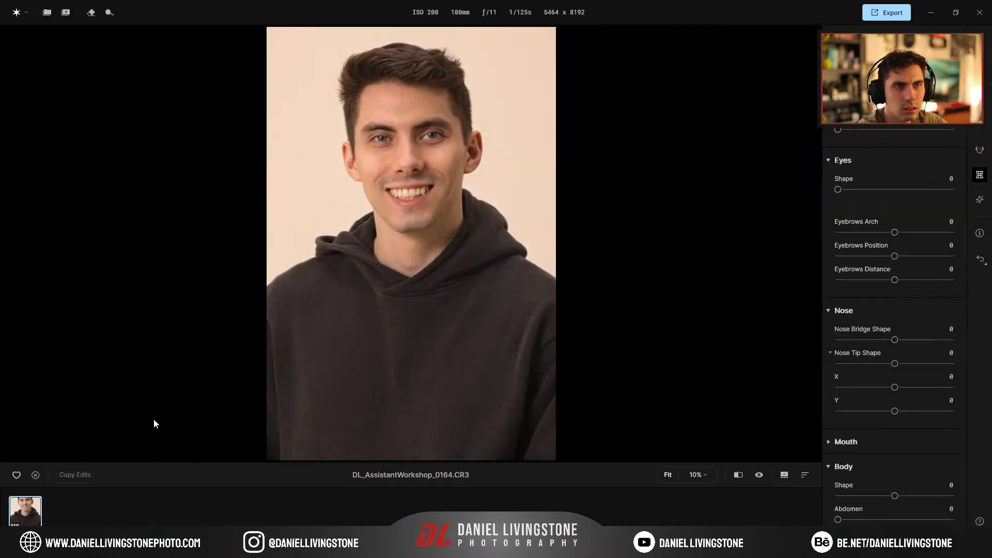
{"action": "left_click", "coordinate": [399, 137]}
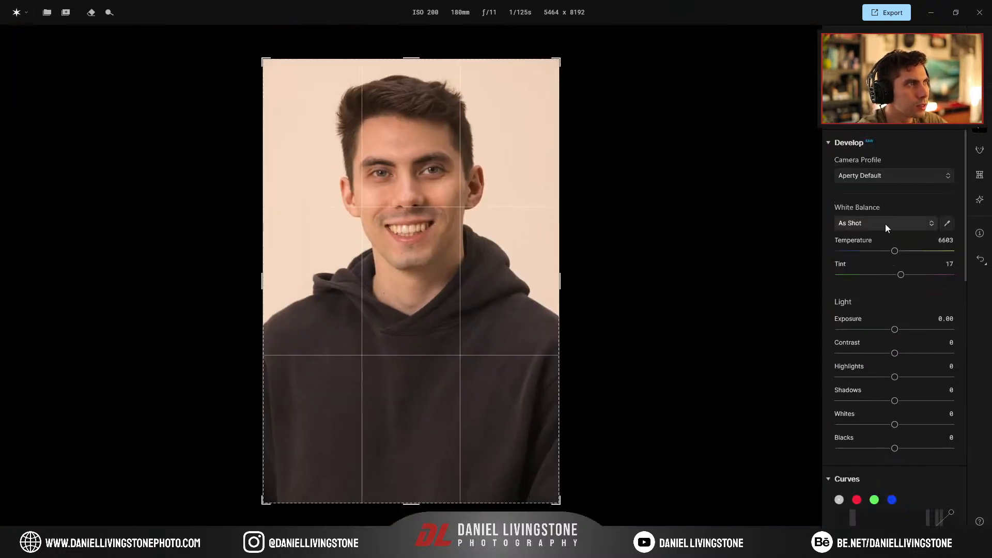
{"action": "left_click", "coordinate": [885, 222]}
{"action": "left_click", "coordinate": [884, 221]}
Try the Adobe Standard camera profile on the portrait and restore Aperty Default
{"action": "left_click", "coordinate": [882, 174]}
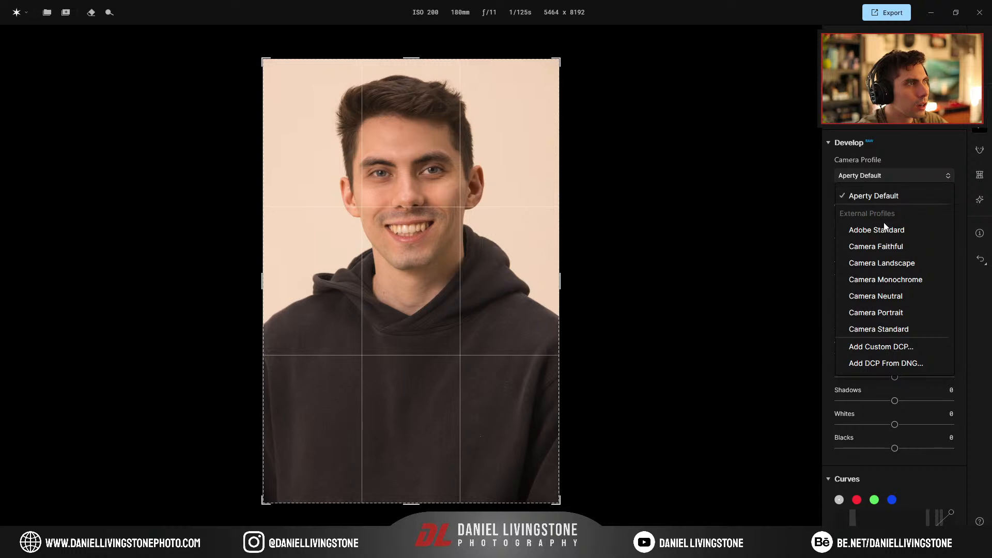
{"action": "left_click", "coordinate": [885, 230]}
{"action": "left_click", "coordinate": [886, 176]}
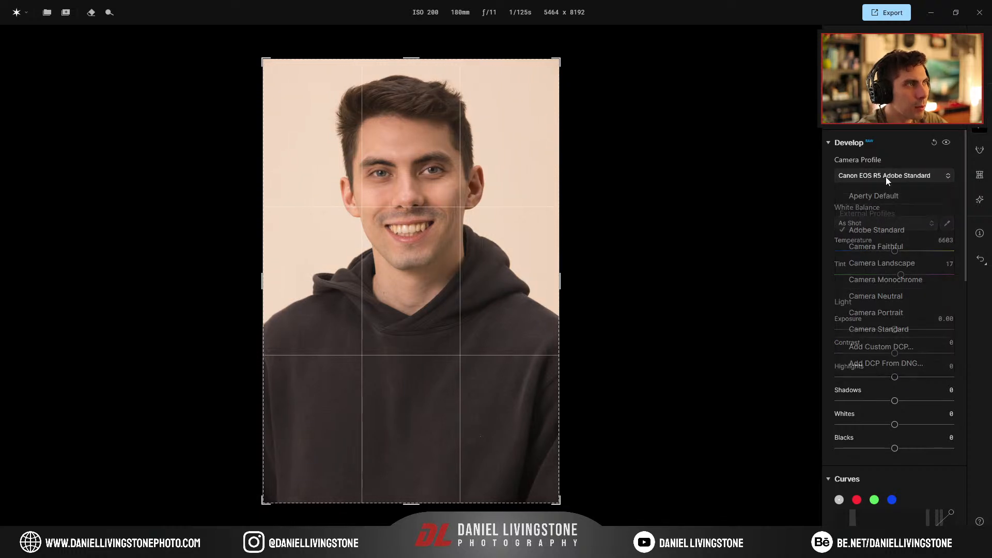
{"action": "left_click", "coordinate": [886, 197]}
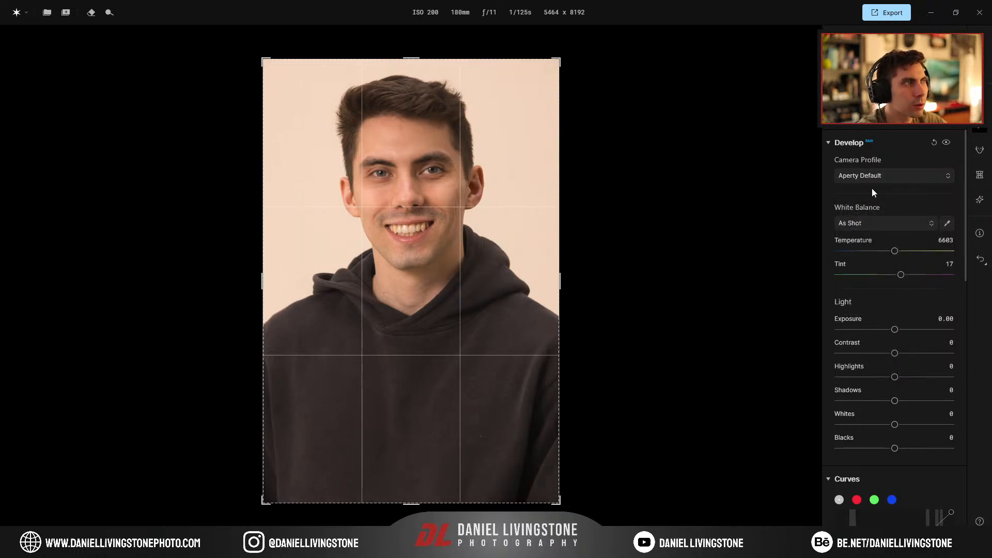
{"action": "left_click", "coordinate": [873, 179]}
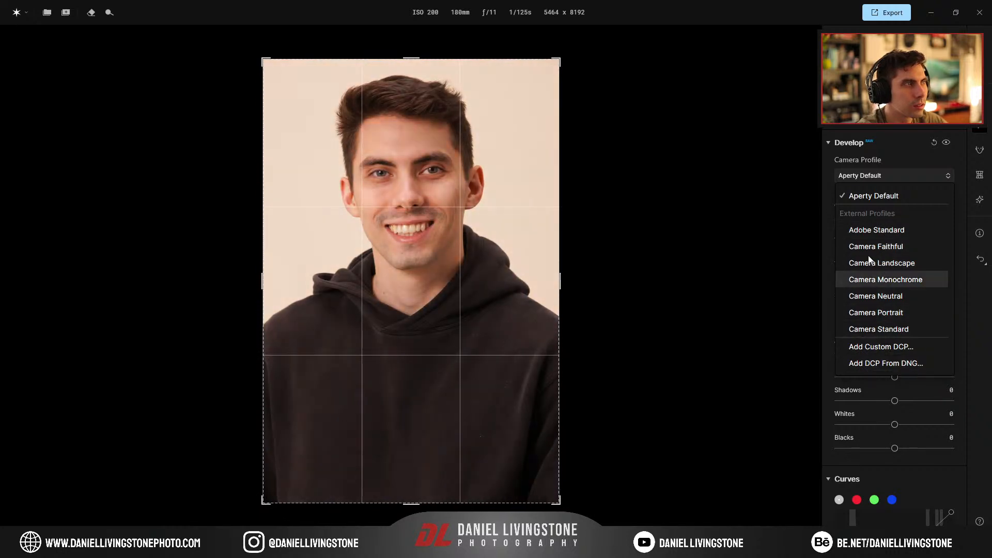
{"action": "left_click", "coordinate": [866, 196]}
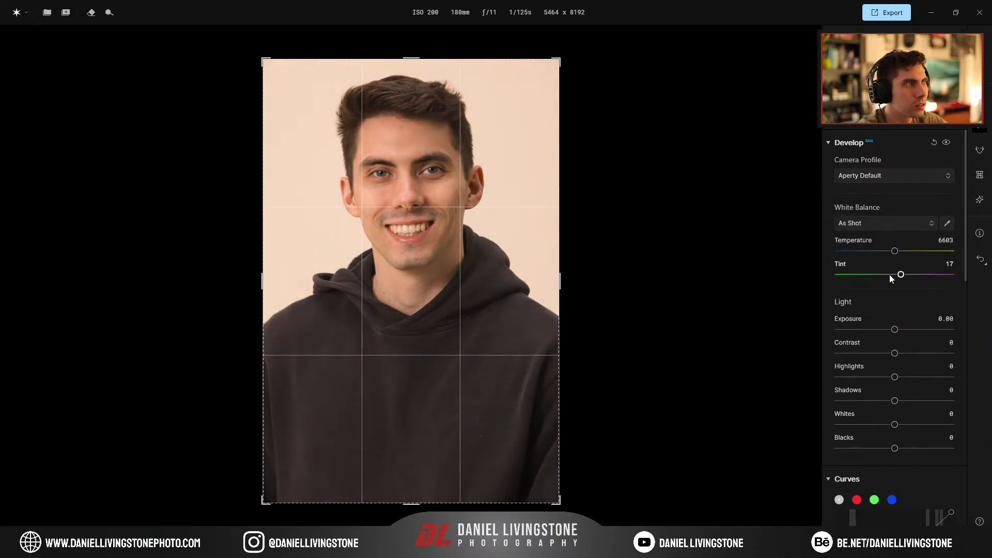
Lower the portrait's Blacks to -31 and raise its Contrast to 20
{"action": "mouse_move", "coordinate": [894, 448]}
{"action": "left_mouse_down"}
{"action": "mouse_move", "coordinate": [864, 448]}
{"action": "mouse_move", "coordinate": [882, 450]}
{"action": "left_mouse_up"}
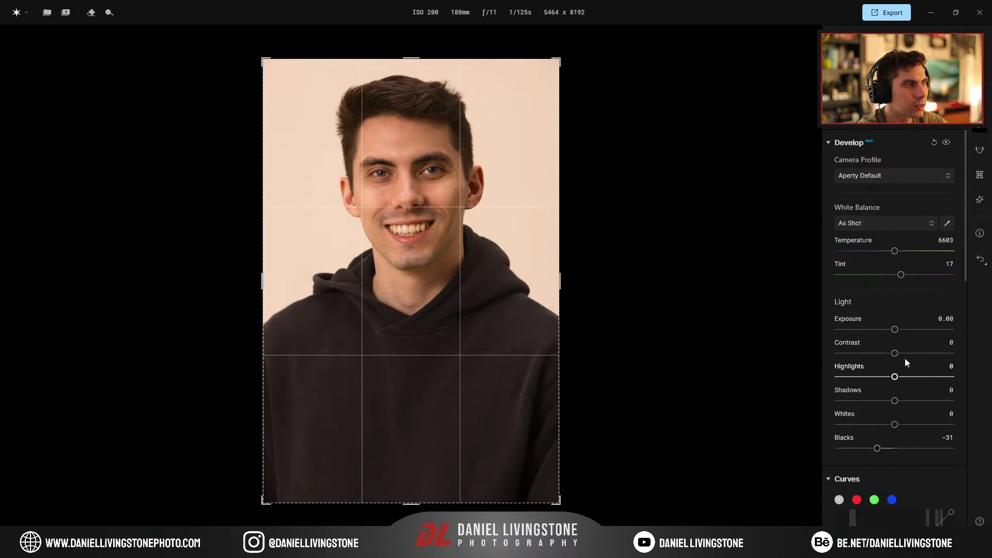
{"action": "left_click_drag", "start_coordinate": [899, 353], "coordinate": [907, 356]}
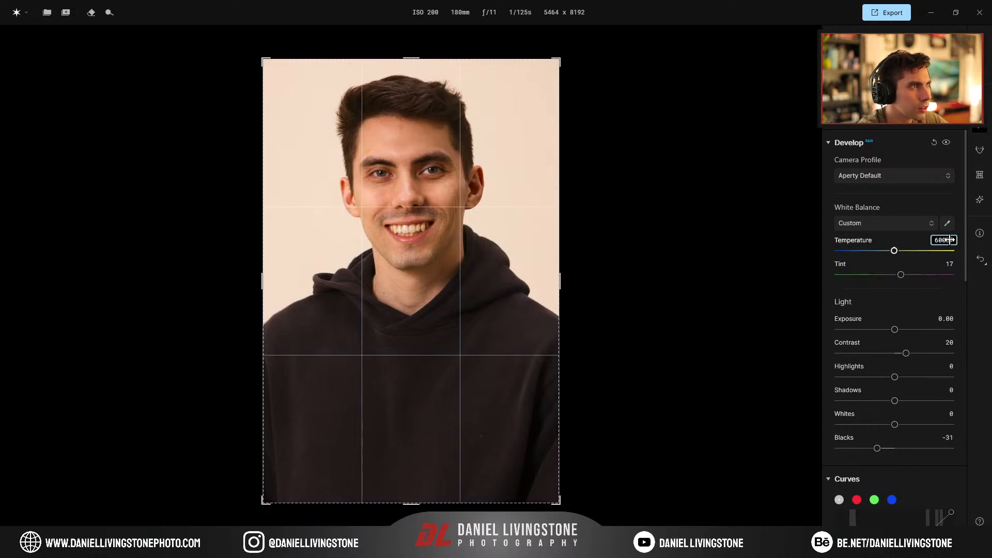
Set the white balance temperature to 6000 and the tint to 8
{"action": "key", "text": "Return"}
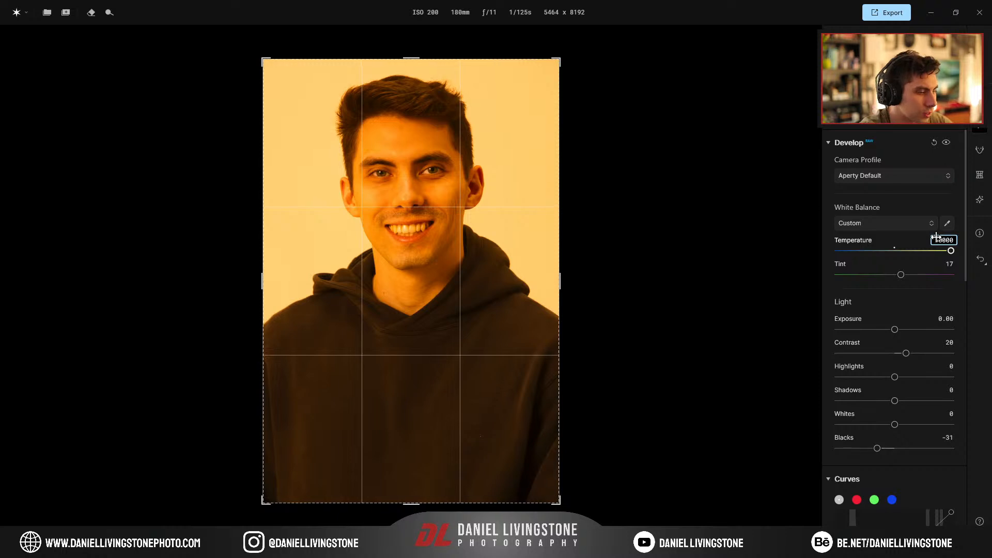
{"action": "left_click", "coordinate": [936, 237]}
{"action": "type", "text": "6000"}
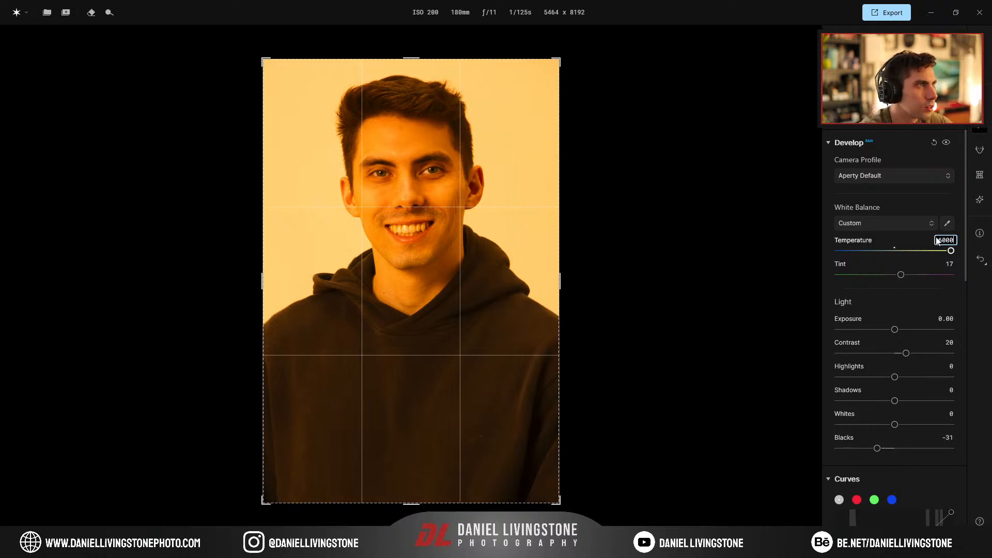
{"action": "key", "text": "Tab"}
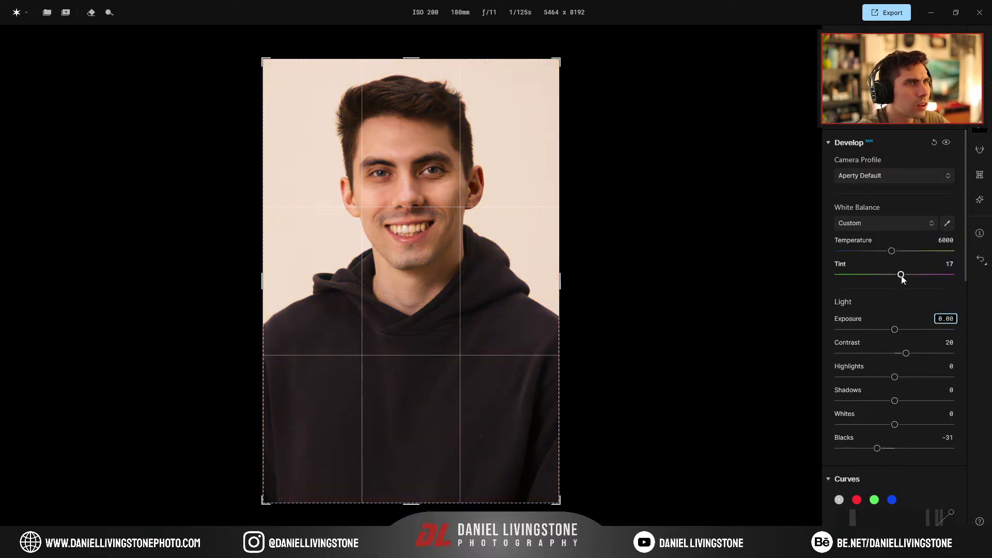
{"action": "left_click_drag", "start_coordinate": [899, 278], "coordinate": [898, 276]}
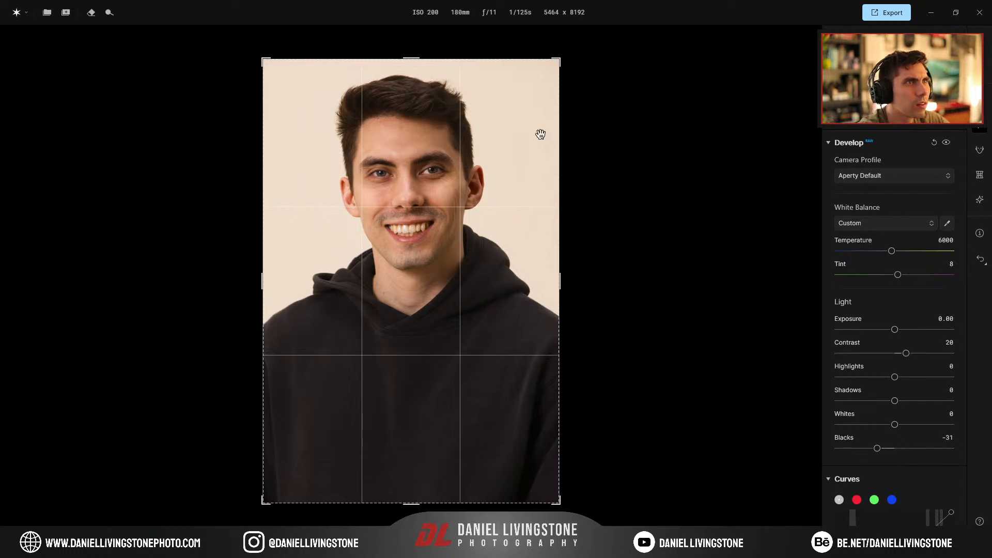
Leave the crop view and examine the eyes, skin and teeth up close
{"action": "left_click", "coordinate": [979, 101]}
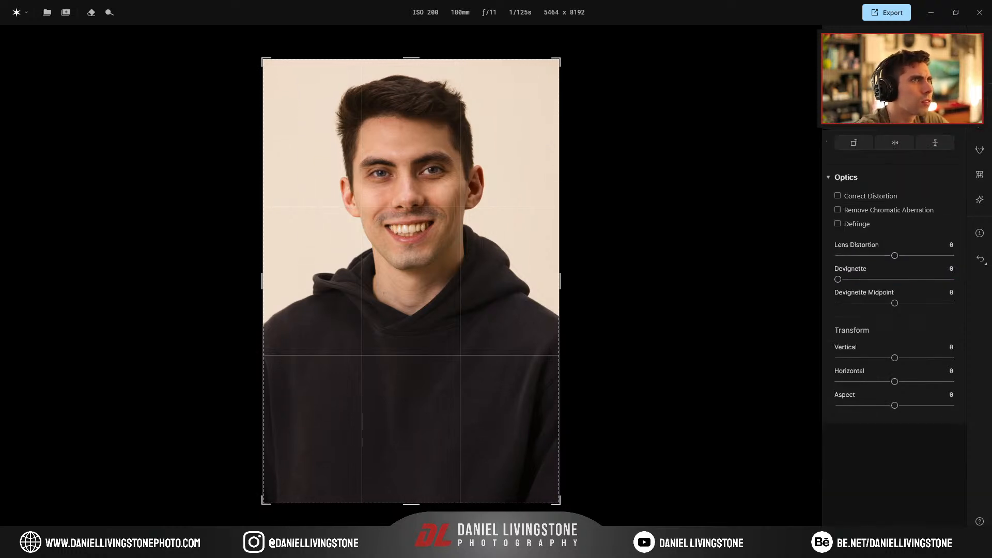
{"action": "left_click", "coordinate": [981, 128]}
{"action": "left_click", "coordinate": [444, 232]}
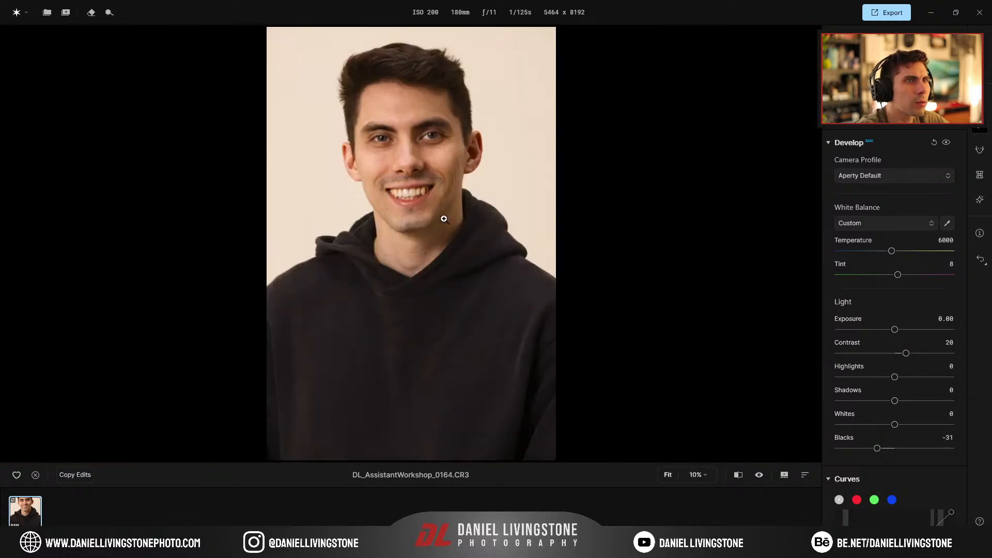
{"action": "left_click", "coordinate": [419, 132]}
{"action": "left_click_drag", "start_coordinate": [392, 106], "coordinate": [635, 159]}
{"action": "scroll", "coordinate": [609, 214], "scroll_direction": "down", "scroll_amount": 5}
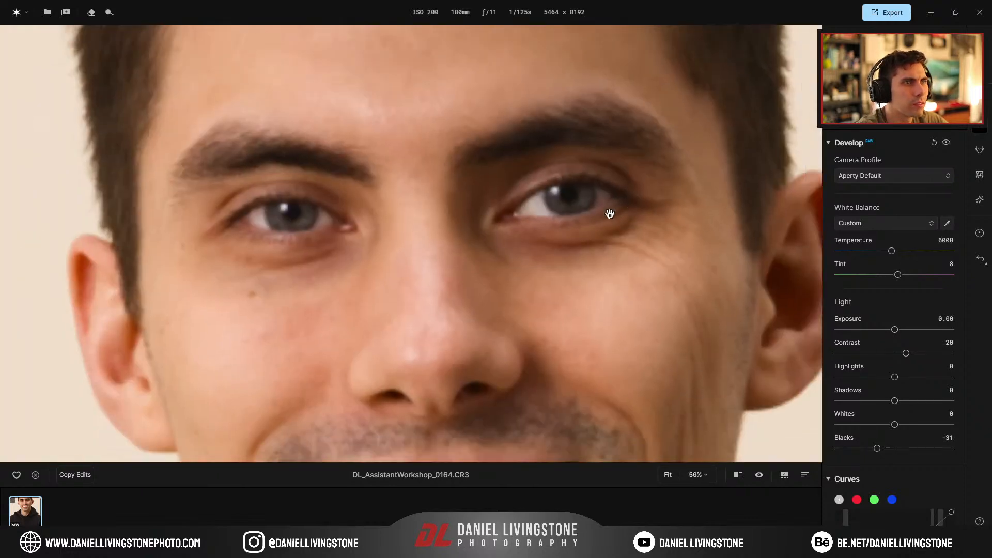
{"action": "left_click_drag", "start_coordinate": [513, 268], "coordinate": [510, 228]}
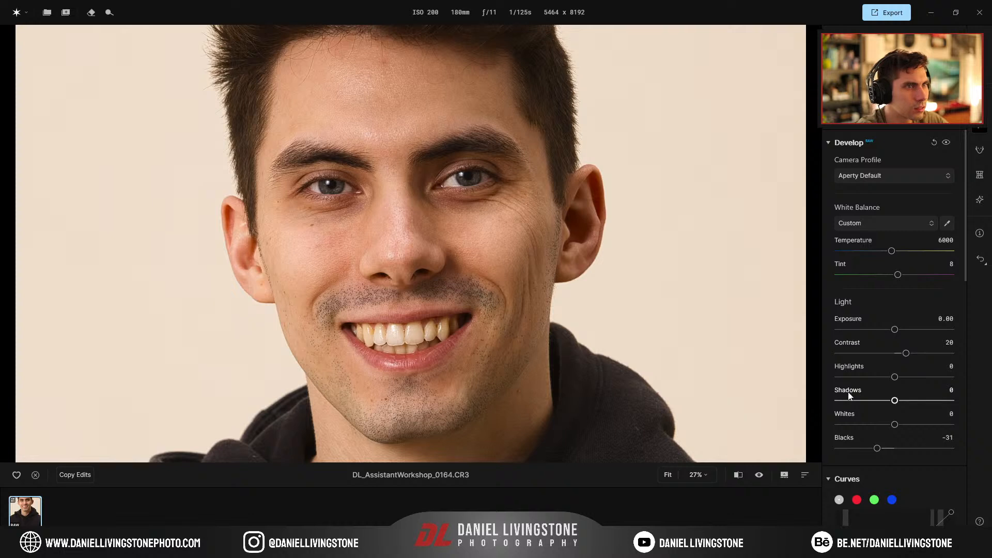
{"action": "left_click", "coordinate": [764, 362]}
Try lifting Shadows to 26, reset it, and return Contrast to 0
{"action": "mouse_move", "coordinate": [896, 378]}
{"action": "left_mouse_down"}
{"action": "mouse_move", "coordinate": [923, 377]}
{"action": "mouse_move", "coordinate": [851, 377]}
{"action": "mouse_move", "coordinate": [895, 377]}
{"action": "left_mouse_up"}
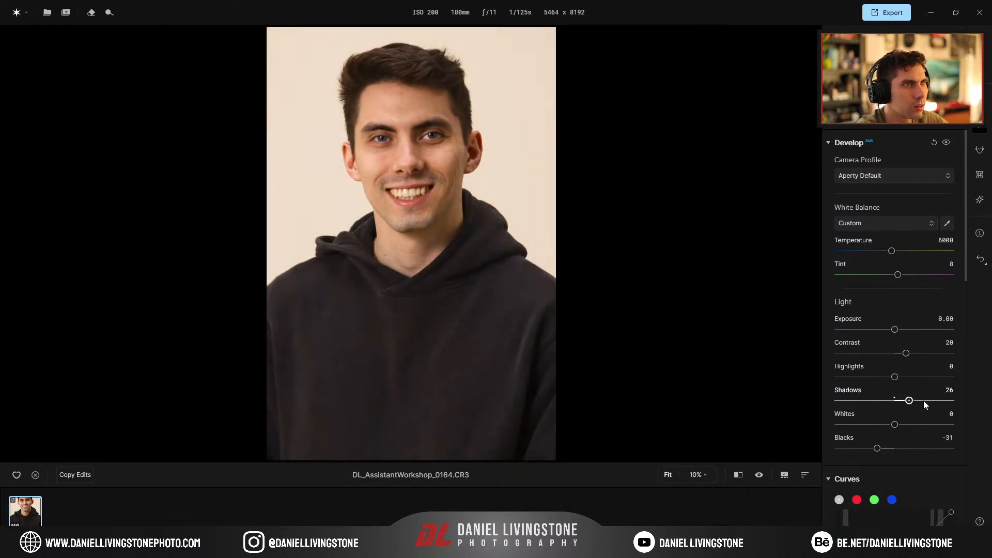
{"action": "double_click", "coordinate": [913, 400]}
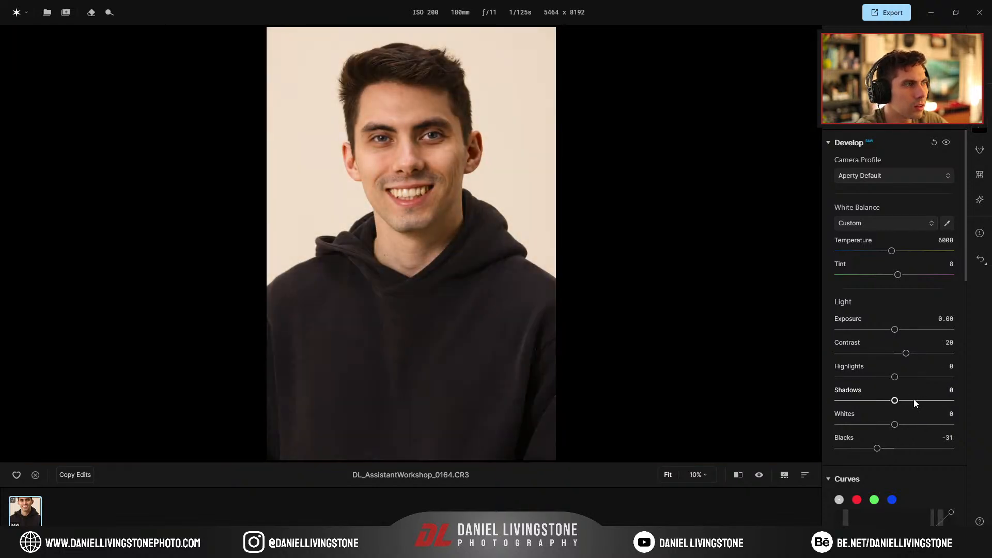
{"action": "left_click_drag", "start_coordinate": [895, 330], "coordinate": [895, 329]}
{"action": "double_click", "coordinate": [896, 330]}
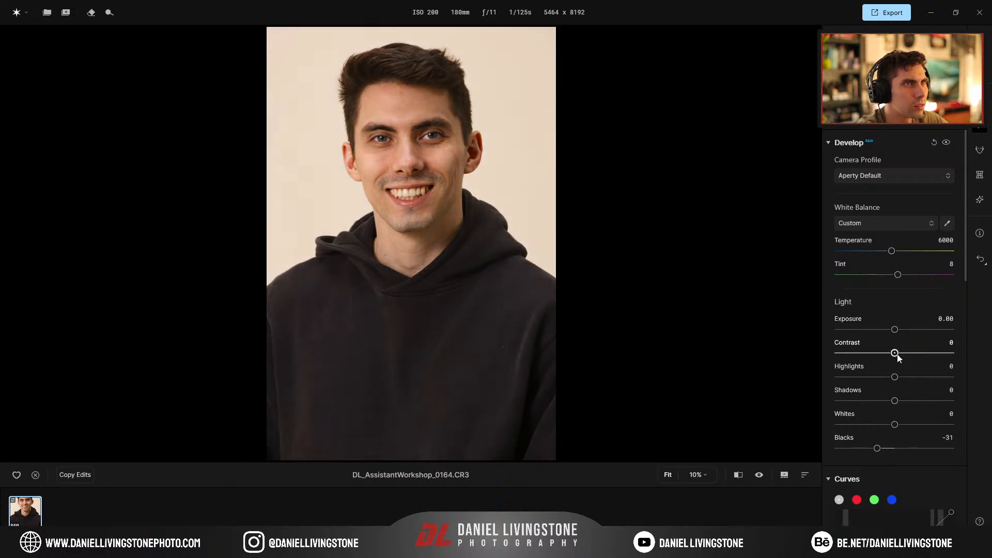
Set the portrait's Exposure to 0.41 and Vibrance to 30
{"action": "left_click_drag", "start_coordinate": [895, 330], "coordinate": [898, 330]}
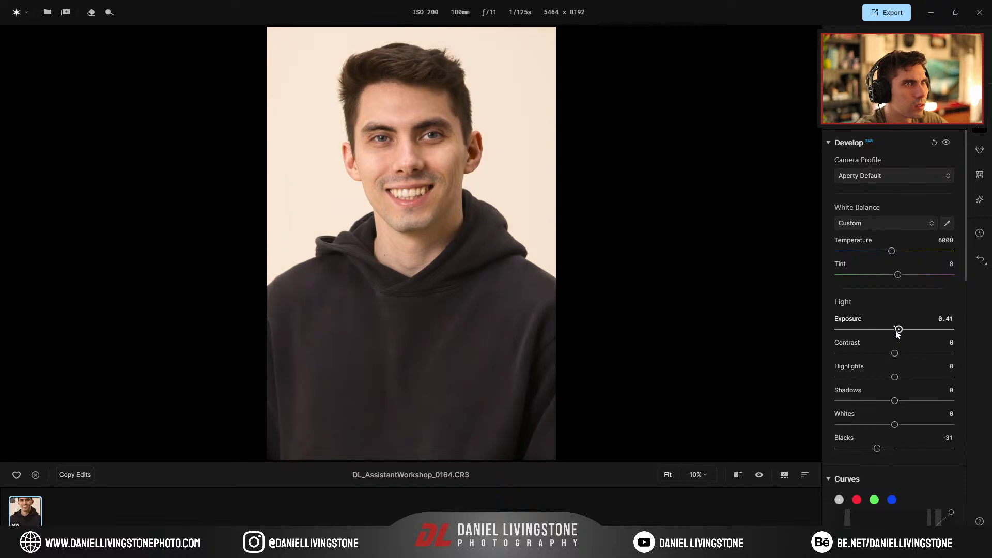
{"action": "scroll", "coordinate": [892, 436], "scroll_direction": "down", "scroll_amount": 4}
{"action": "left_click_drag", "start_coordinate": [895, 443], "coordinate": [917, 444]}
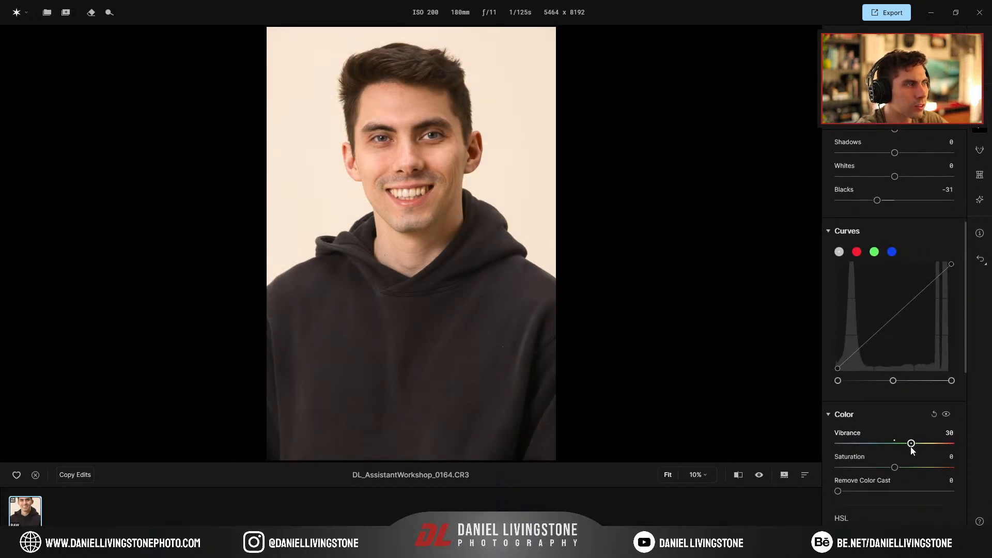
Compare the face before and after the develop edits, checking skin tone and contrast
{"action": "scroll", "coordinate": [394, 169], "scroll_direction": "up", "scroll_amount": 2}
{"action": "scroll", "coordinate": [393, 167], "scroll_direction": "down", "scroll_amount": 1}
{"action": "left_click_drag", "start_coordinate": [382, 142], "coordinate": [396, 267]}
{"action": "scroll", "coordinate": [416, 268], "scroll_direction": "up", "scroll_amount": 2}
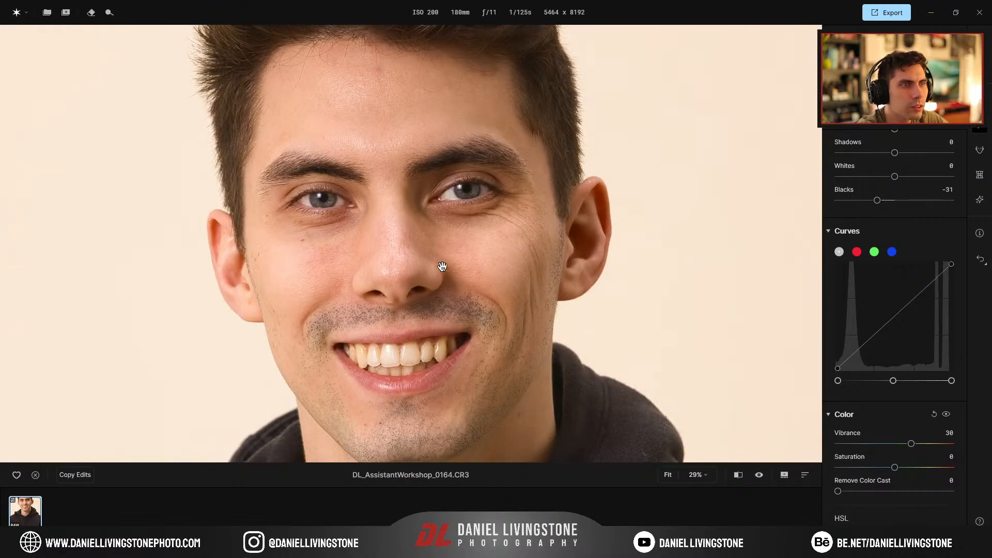
{"action": "left_click", "coordinate": [759, 475]}
{"action": "left_click", "coordinate": [761, 476]}
{"action": "left_click", "coordinate": [762, 476]}
{"action": "left_click", "coordinate": [762, 477]}
{"action": "left_click", "coordinate": [762, 476]}
{"action": "left_click", "coordinate": [761, 477]}
{"action": "left_click", "coordinate": [761, 477]}
{"action": "left_click", "coordinate": [761, 476]}
{"action": "left_click", "coordinate": [762, 476]}
{"action": "left_click", "coordinate": [761, 477]}
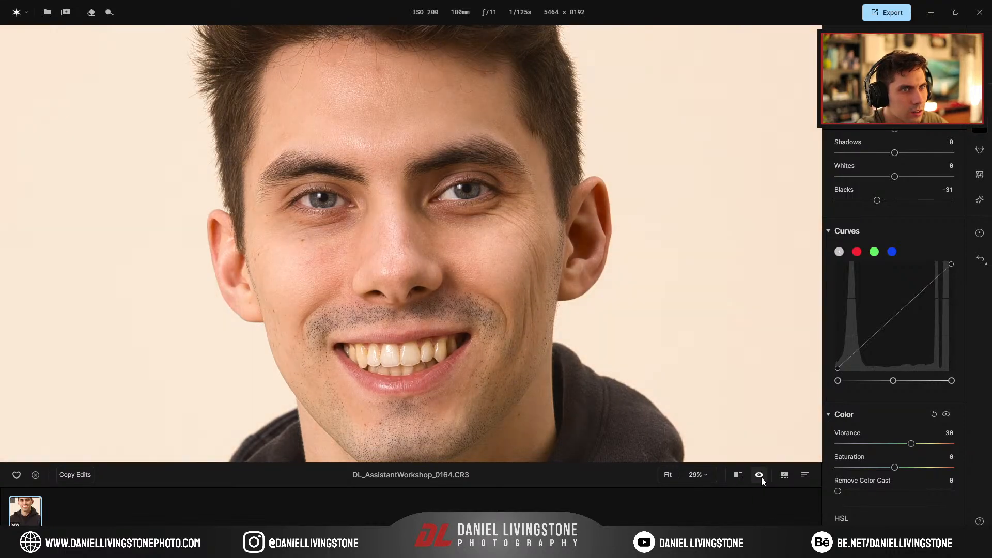
{"action": "scroll", "coordinate": [581, 331], "scroll_direction": "up", "scroll_amount": 3}
{"action": "left_click_drag", "start_coordinate": [418, 279], "coordinate": [520, 270]}
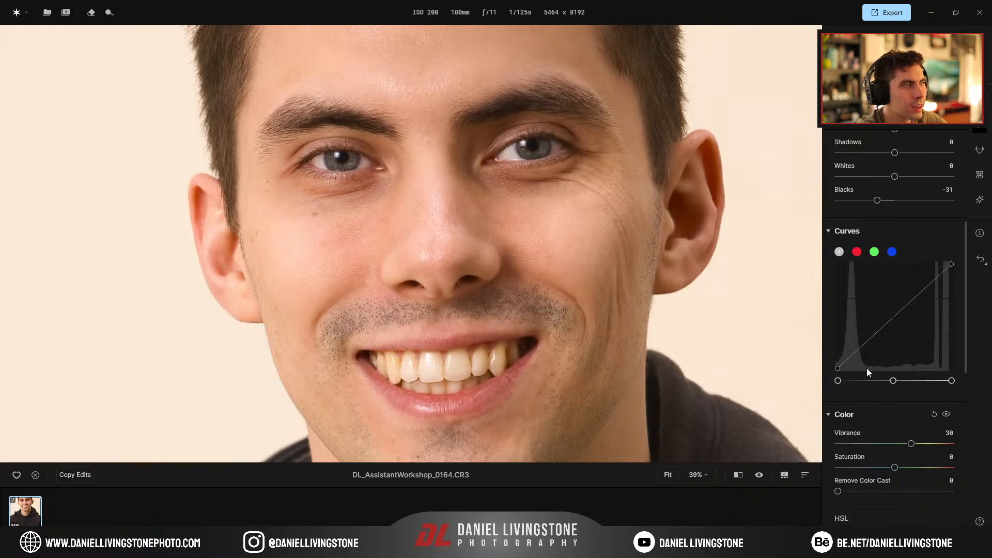
{"action": "scroll", "coordinate": [767, 439], "scroll_direction": "down", "scroll_amount": 6}
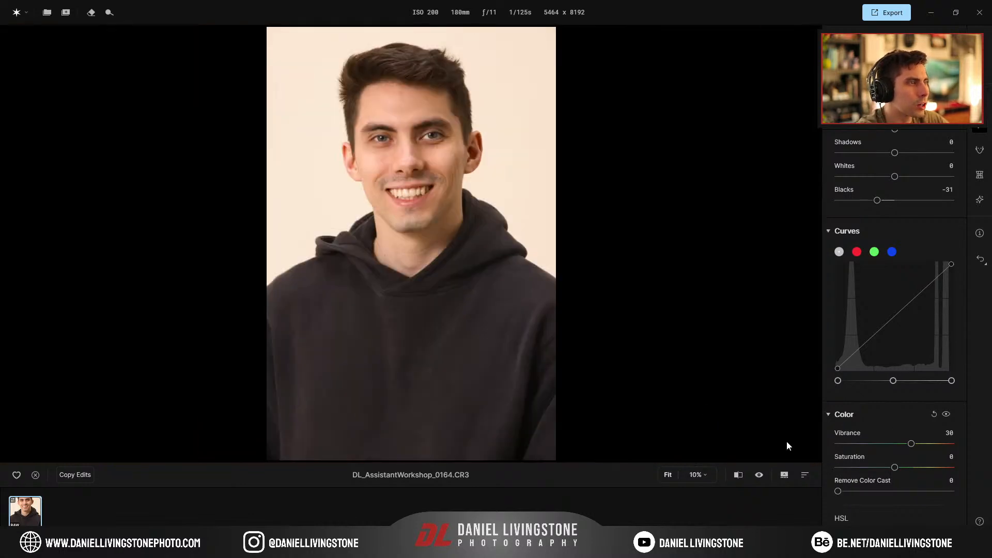
Try different Remove Color Cast amounts and return the setting to 0
{"action": "left_click_drag", "start_coordinate": [838, 493], "coordinate": [893, 497]}
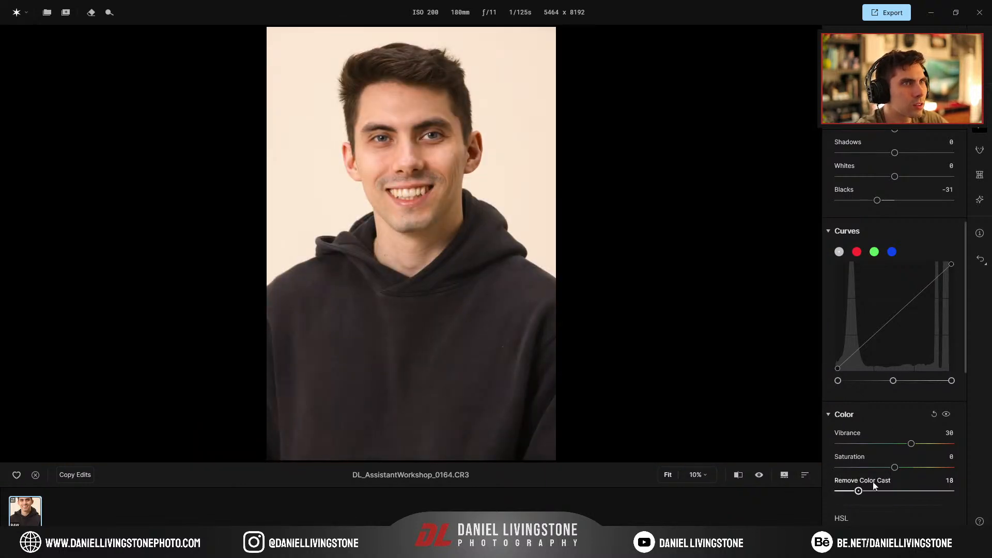
{"action": "left_click_drag", "start_coordinate": [983, 482], "coordinate": [782, 476]}
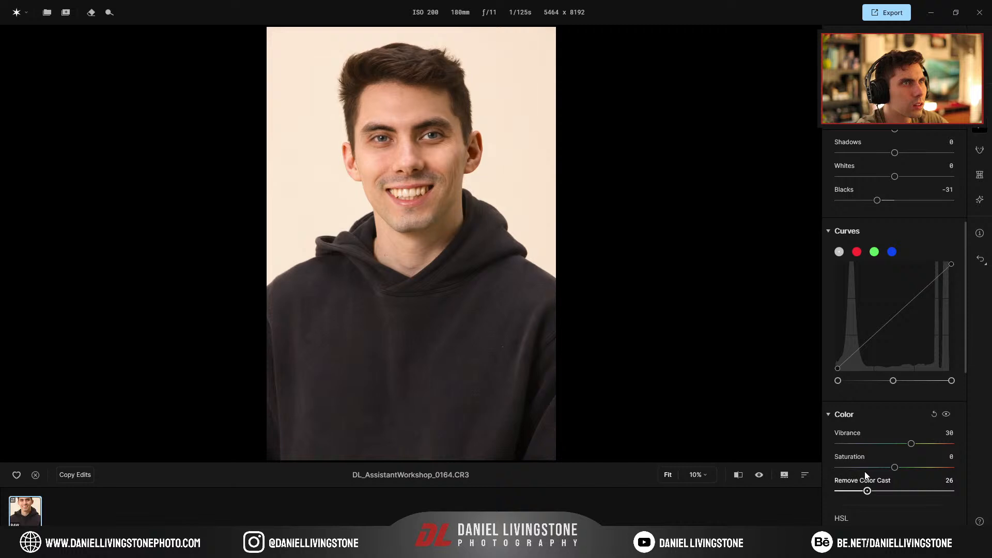
{"action": "left_click_drag", "start_coordinate": [935, 472], "coordinate": [838, 491]}
Collapse the Color and Curves adjustment sections
{"action": "scroll", "coordinate": [328, 120], "scroll_direction": "up", "scroll_amount": 3}
{"action": "scroll", "coordinate": [376, 222], "scroll_direction": "down", "scroll_amount": 2}
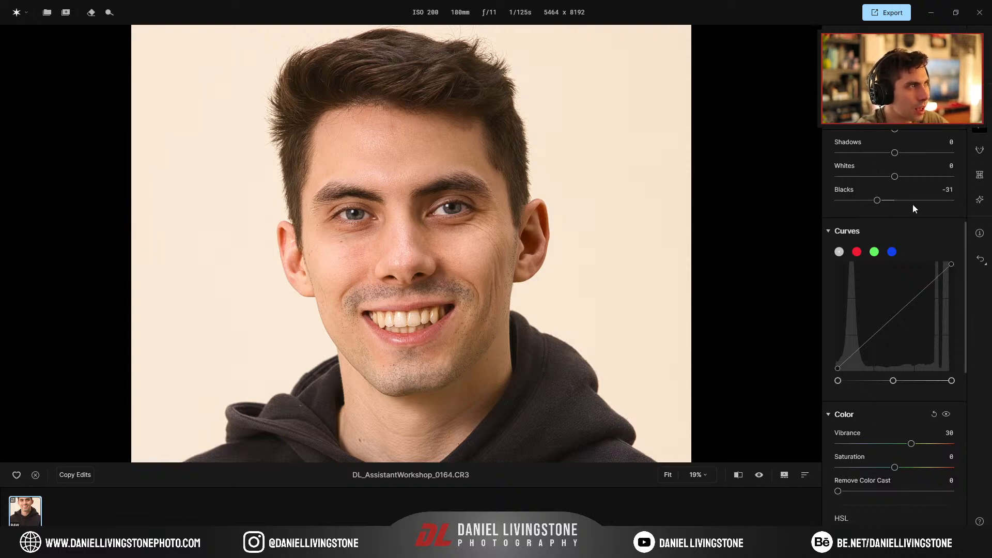
{"action": "left_click", "coordinate": [858, 414]}
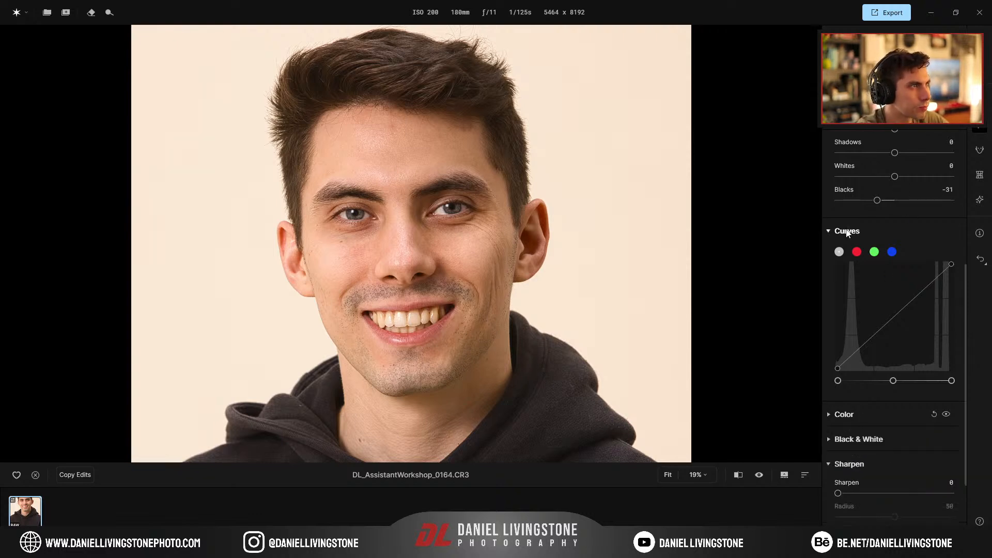
{"action": "left_click", "coordinate": [848, 231]}
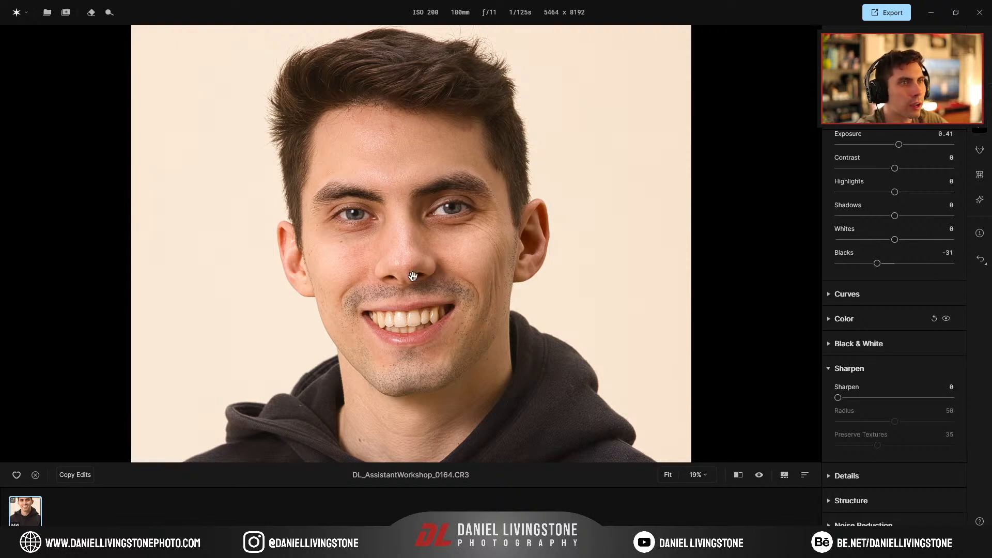
Apply Blemish Removal at 84 to the face in the portrait retouching tools and check the skin
{"action": "left_click", "coordinate": [978, 150]}
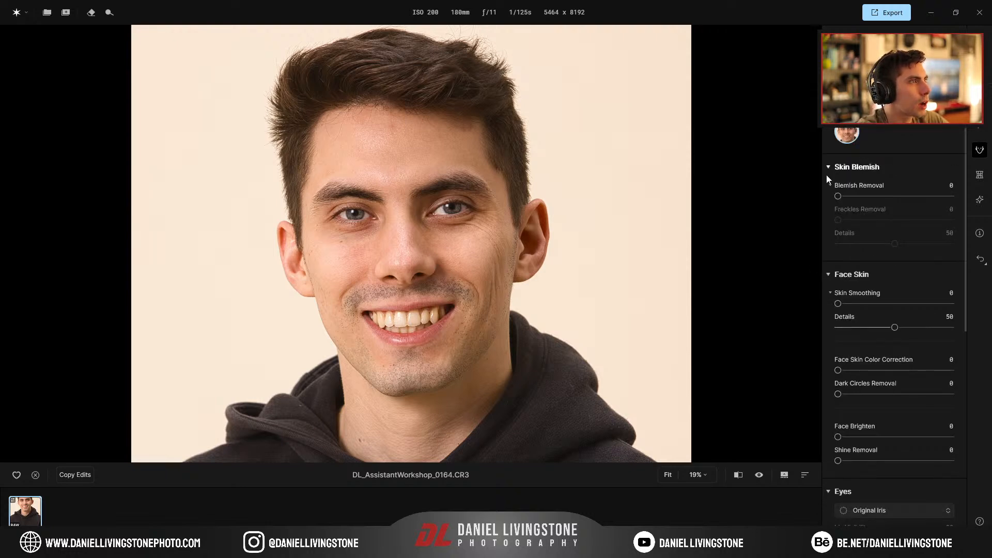
{"action": "left_click_drag", "start_coordinate": [846, 196], "coordinate": [933, 196]}
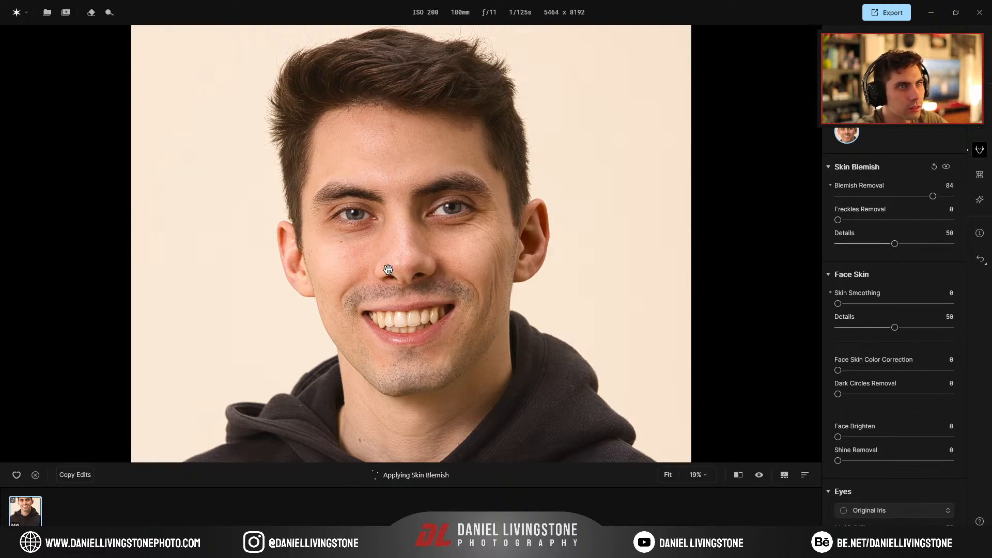
{"action": "scroll", "coordinate": [389, 269], "scroll_direction": "up", "scroll_amount": 1}
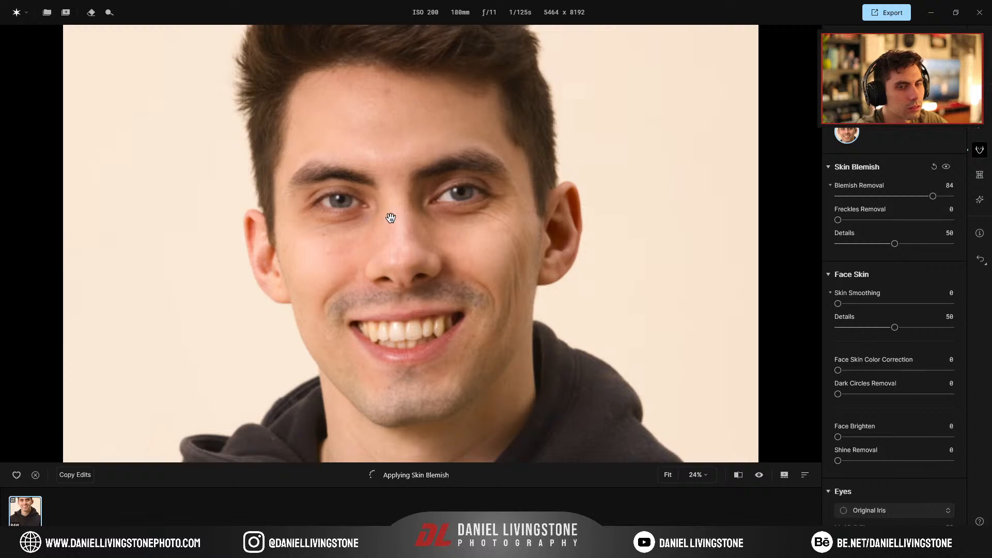
{"action": "left_click_drag", "start_coordinate": [390, 215], "coordinate": [399, 250]}
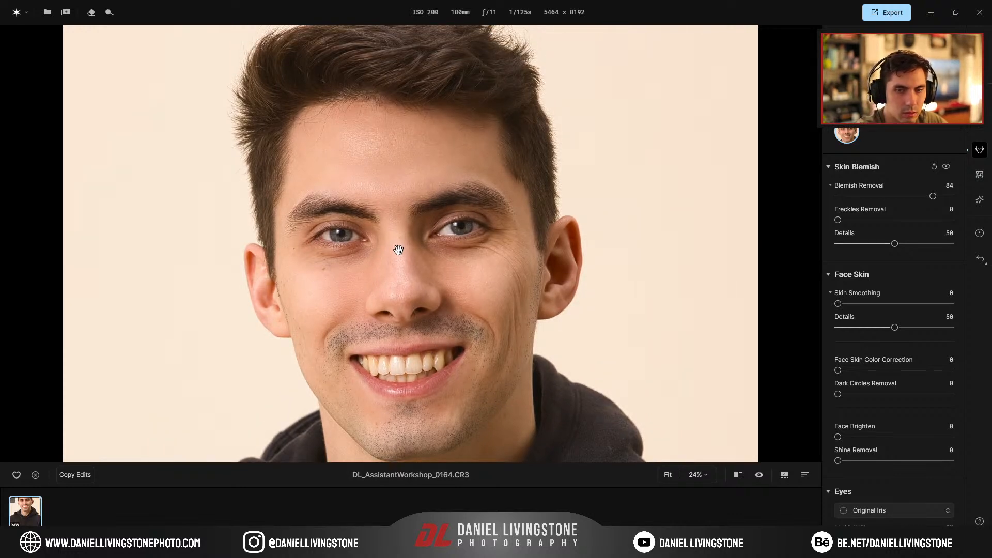
Compare the forehead and cheek skin with and without the Skin Blemish edits
{"action": "scroll", "coordinate": [416, 268], "scroll_direction": "up", "scroll_amount": 1}
{"action": "left_click_drag", "start_coordinate": [370, 287], "coordinate": [414, 239]}
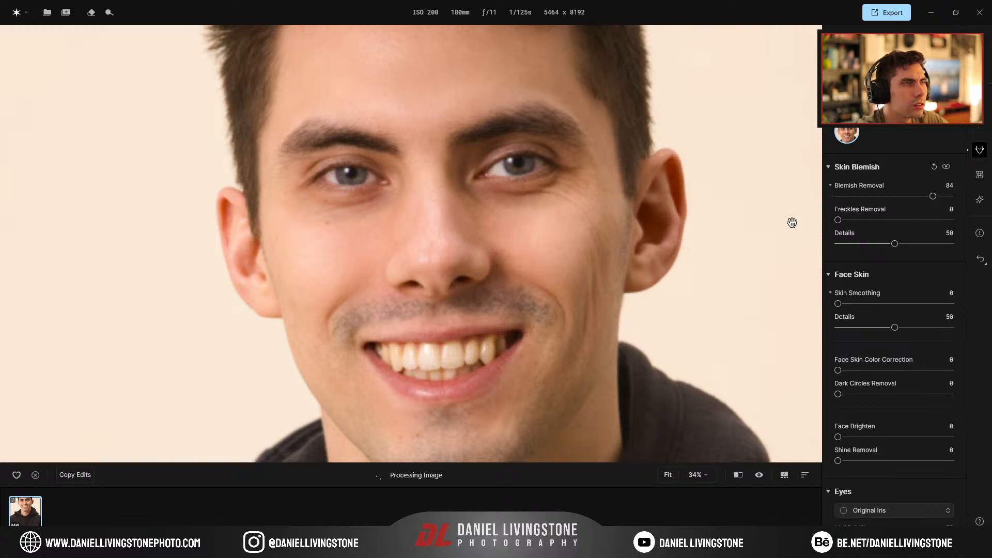
{"action": "left_click", "coordinate": [947, 168]}
{"action": "left_click", "coordinate": [946, 167]}
{"action": "left_click", "coordinate": [947, 168]}
{"action": "left_click", "coordinate": [946, 168]}
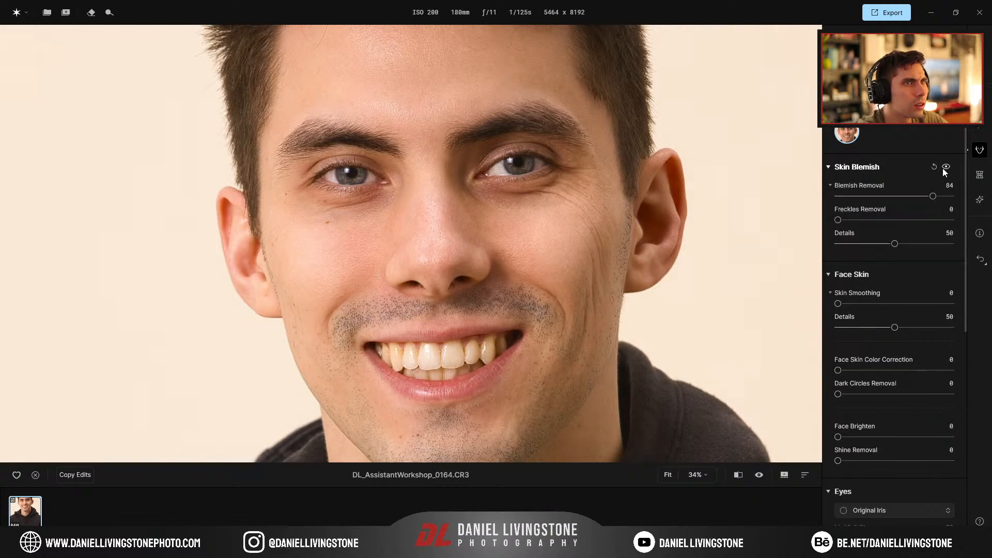
{"action": "left_click", "coordinate": [944, 171]}
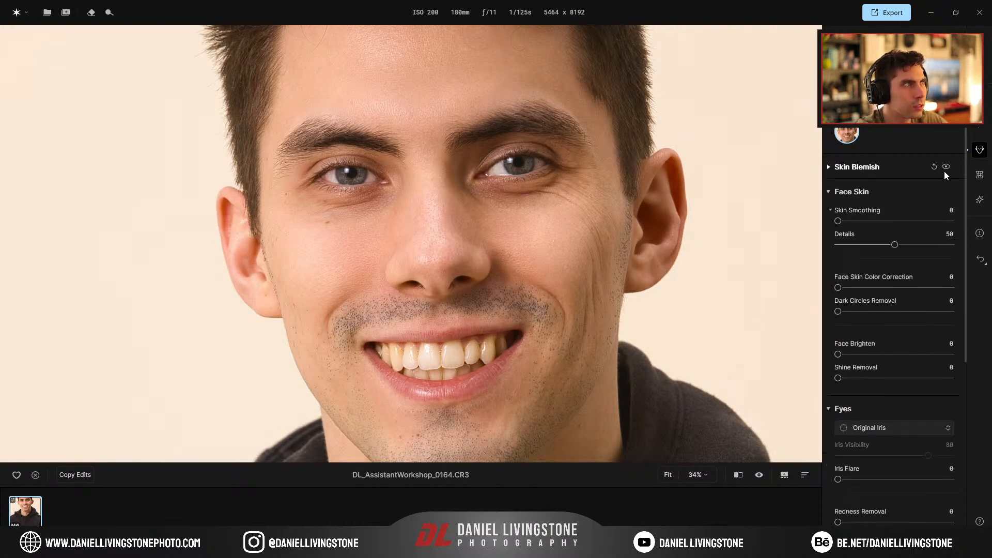
{"action": "left_click", "coordinate": [928, 175]}
{"action": "left_click_drag", "start_coordinate": [620, 176], "coordinate": [620, 270]}
{"action": "left_click", "coordinate": [947, 168]}
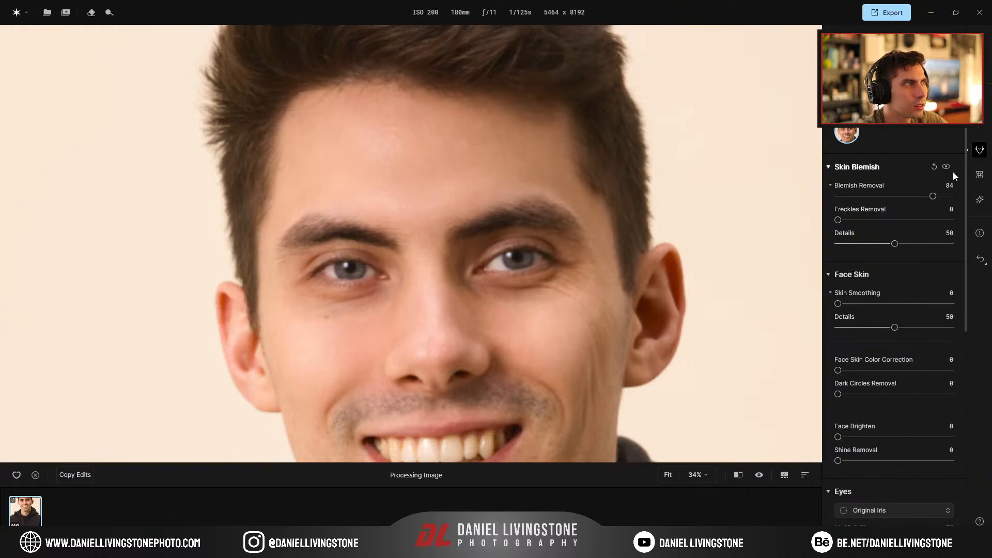
{"action": "left_click", "coordinate": [946, 167]}
{"action": "left_click", "coordinate": [946, 167]}
{"action": "left_click", "coordinate": [946, 167]}
{"action": "left_click", "coordinate": [945, 167]}
{"action": "left_click", "coordinate": [946, 167]}
{"action": "left_click", "coordinate": [946, 167]}
{"action": "left_click", "coordinate": [945, 167]}
{"action": "left_click", "coordinate": [946, 166]}
{"action": "left_click", "coordinate": [946, 167]}
{"action": "left_click", "coordinate": [945, 167]}
{"action": "left_click", "coordinate": [946, 167]}
Check the mouth, chin and neck skin with the Skin Blemish edits on and off
{"action": "left_click_drag", "start_coordinate": [626, 318], "coordinate": [630, 162]}
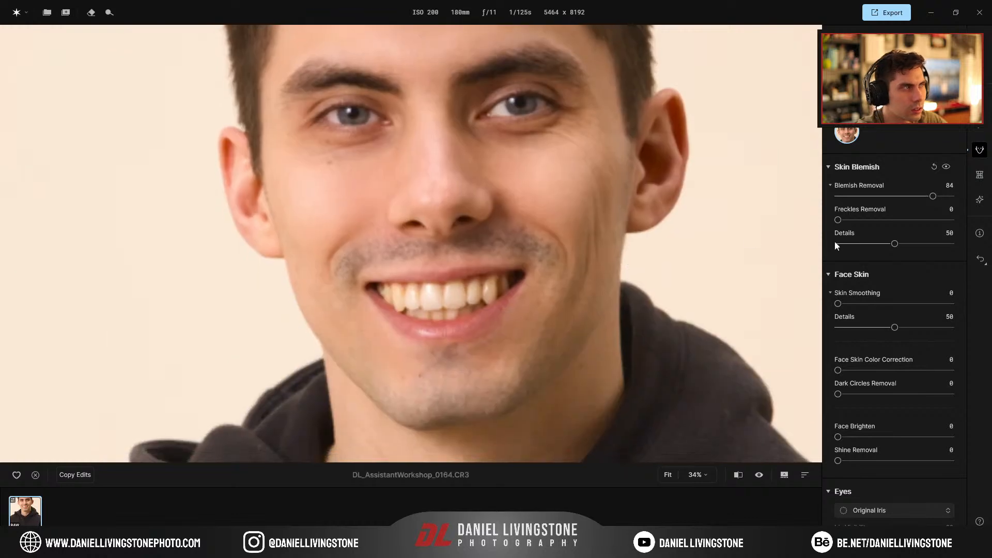
{"action": "left_click", "coordinate": [946, 167]}
{"action": "left_click", "coordinate": [946, 167]}
{"action": "left_click", "coordinate": [946, 167]}
{"action": "left_click", "coordinate": [946, 167]}
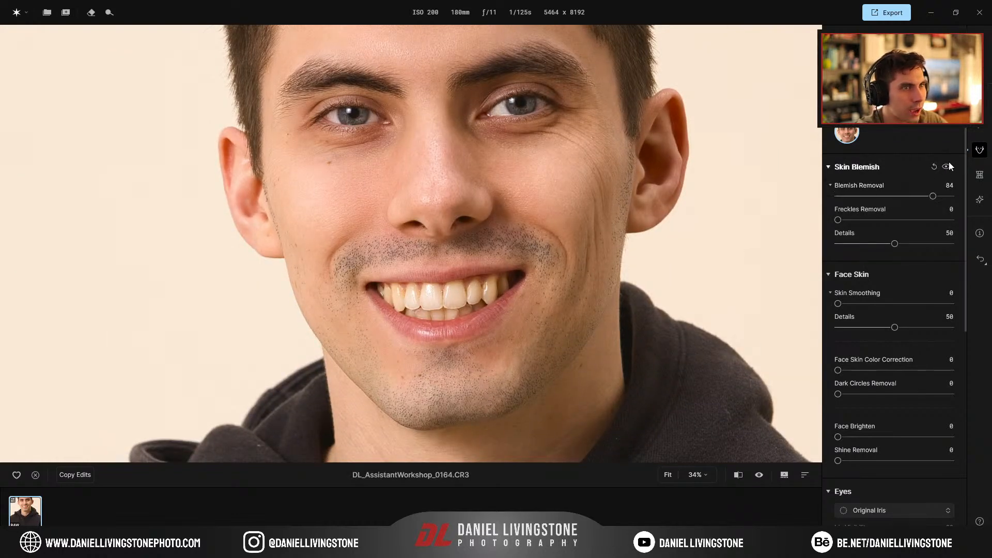
{"action": "left_click", "coordinate": [949, 163]}
{"action": "left_click", "coordinate": [949, 163]}
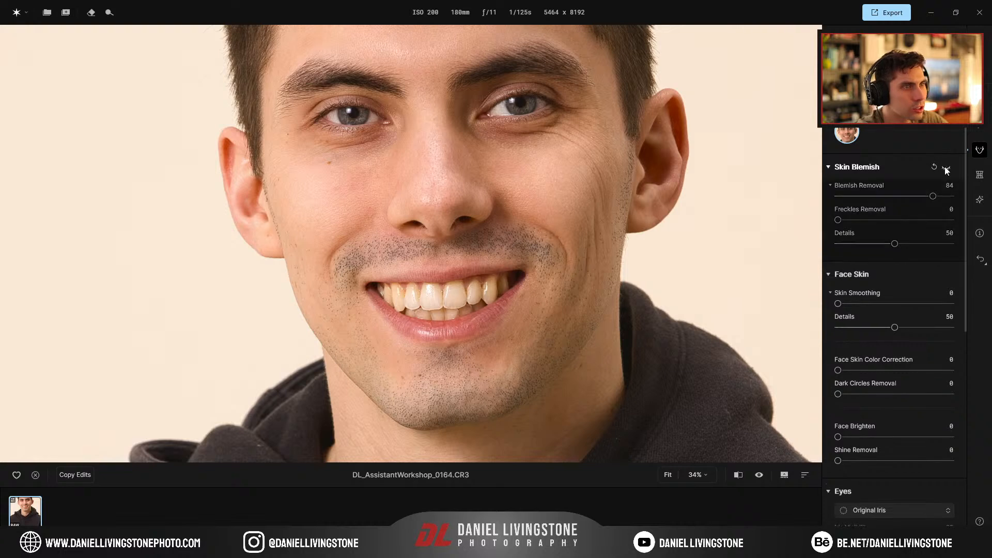
{"action": "left_click", "coordinate": [946, 167]}
{"action": "left_click", "coordinate": [945, 168]}
{"action": "left_click", "coordinate": [945, 167]}
{"action": "left_click", "coordinate": [946, 168]}
{"action": "left_click", "coordinate": [946, 167]}
{"action": "left_click", "coordinate": [945, 166]}
{"action": "left_click", "coordinate": [945, 167]}
{"action": "left_click", "coordinate": [945, 166]}
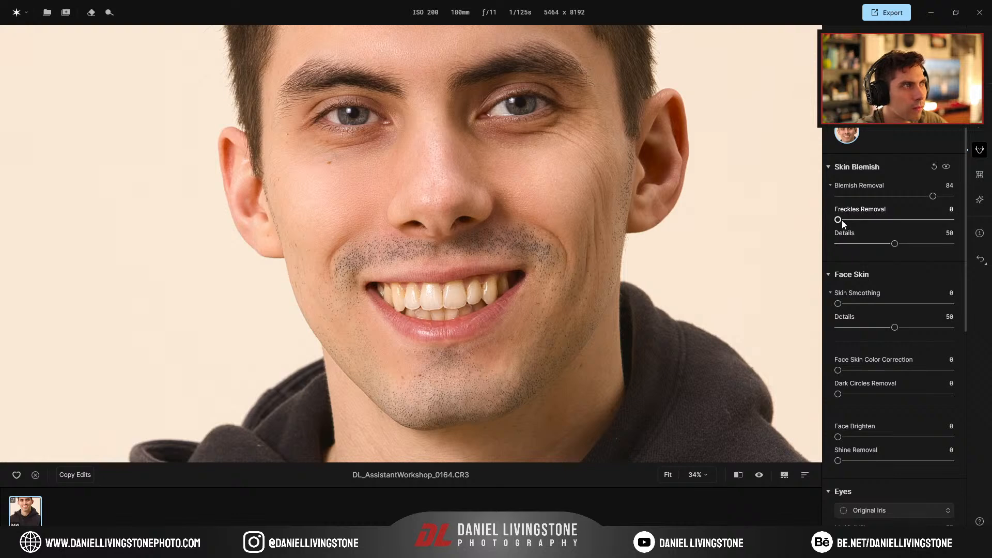
Set the Skin Blemish Freckles Removal to 66 and Details to 10, comparing the skin before and after
{"action": "left_click_drag", "start_coordinate": [842, 221], "coordinate": [913, 220]}
{"action": "left_click", "coordinate": [945, 166]}
{"action": "left_click", "coordinate": [946, 167]}
{"action": "left_click", "coordinate": [946, 166]}
{"action": "left_click", "coordinate": [946, 166]}
{"action": "left_click", "coordinate": [946, 167]}
{"action": "left_click", "coordinate": [946, 167]}
{"action": "left_click", "coordinate": [946, 166]}
{"action": "left_click", "coordinate": [946, 166]}
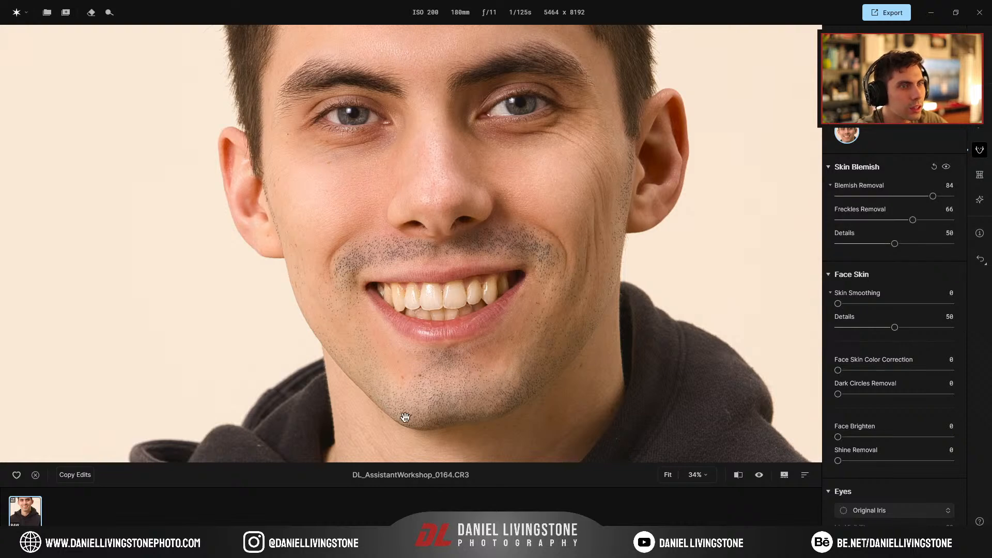
{"action": "left_click_drag", "start_coordinate": [890, 246], "coordinate": [848, 250]}
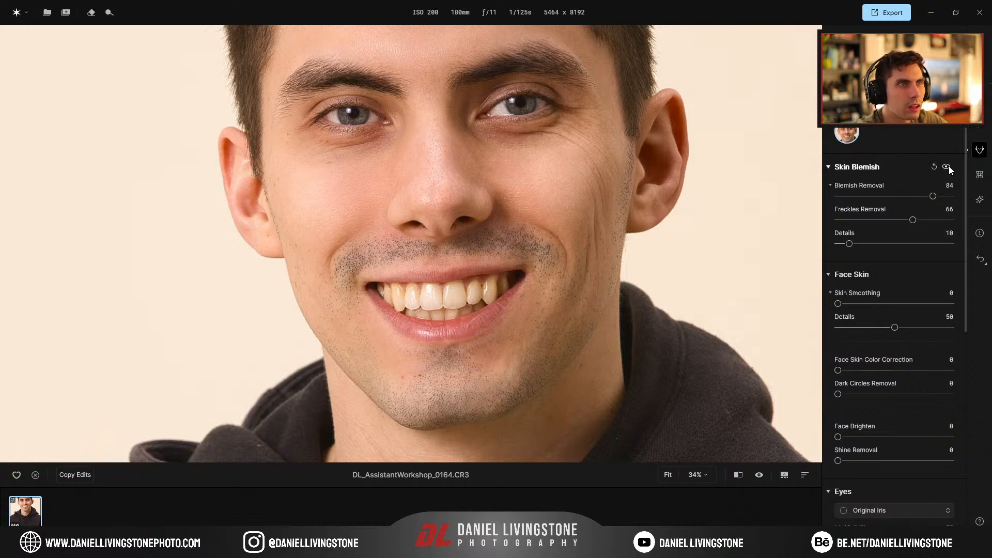
Try Skin Smoothing at 42 on the face and compare the skin with and without it
{"action": "left_click_drag", "start_coordinate": [864, 304], "coordinate": [885, 304]}
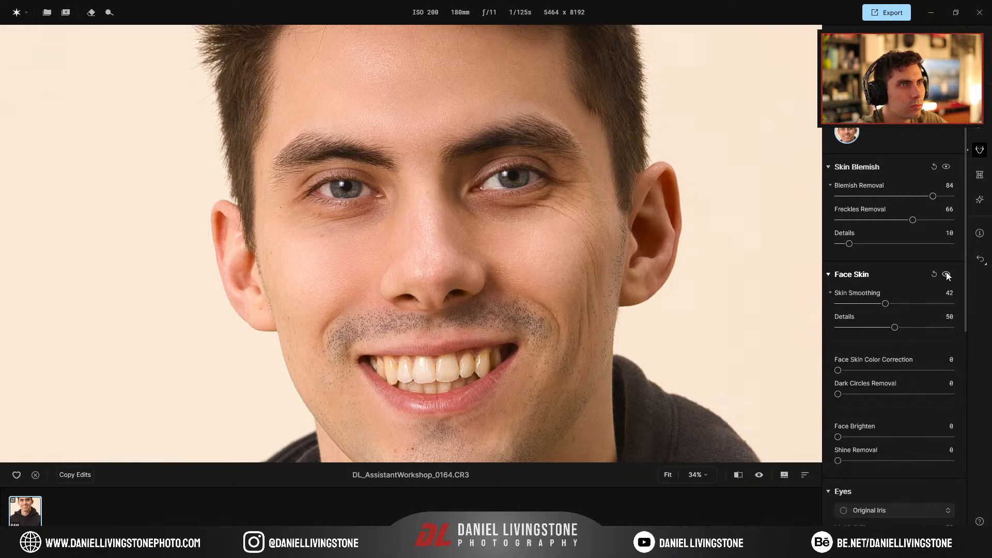
{"action": "left_click", "coordinate": [946, 274]}
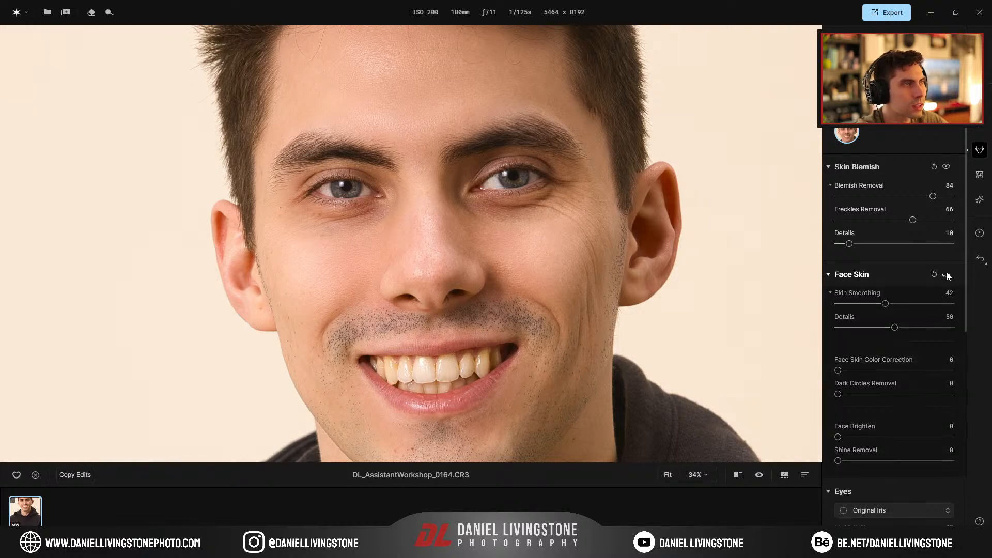
{"action": "left_click", "coordinate": [947, 275]}
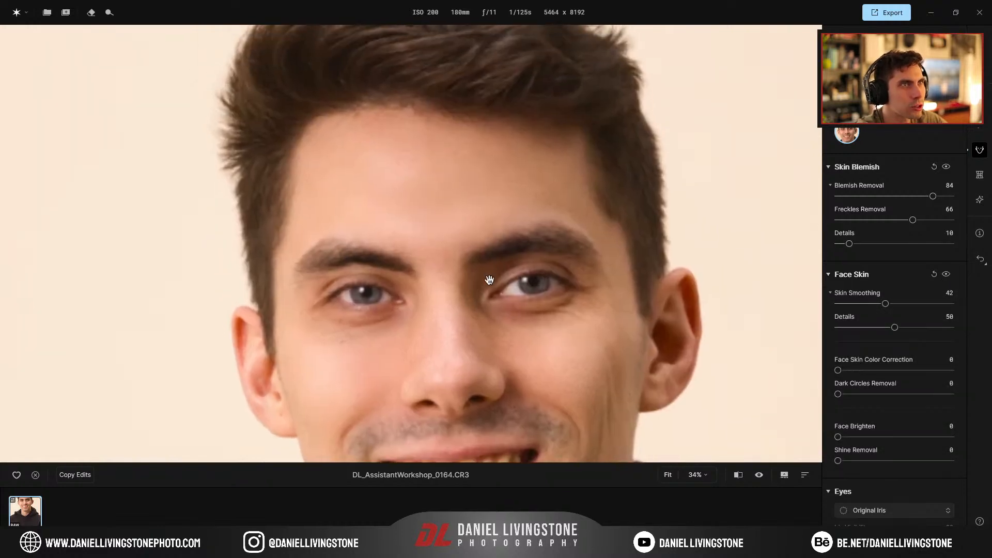
{"action": "left_click", "coordinate": [946, 274]}
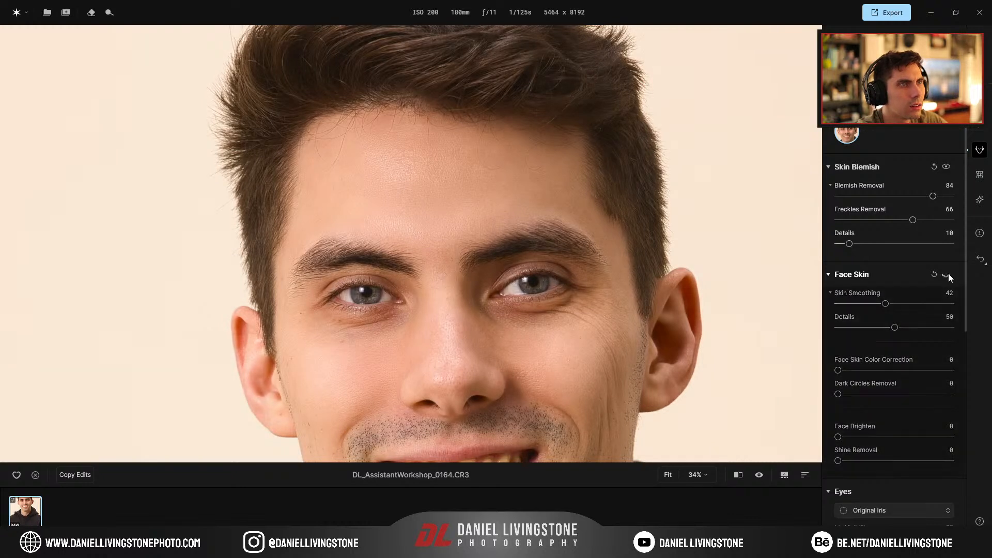
{"action": "left_click", "coordinate": [946, 274]}
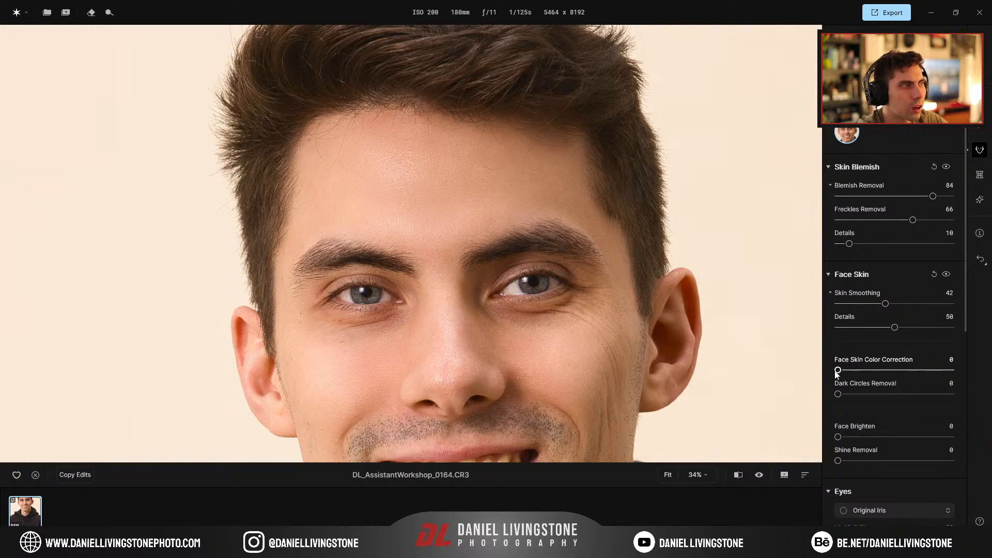
Try Face Skin Color Correction at 67 and then 92 while viewing the whole face
{"action": "scroll", "coordinate": [605, 348], "scroll_direction": "down", "scroll_amount": 3}
{"action": "left_click_drag", "start_coordinate": [838, 371], "coordinate": [915, 369]}
{"action": "scroll", "coordinate": [706, 357], "scroll_direction": "down", "scroll_amount": 3}
{"action": "left_click_drag", "start_coordinate": [651, 334], "coordinate": [645, 291]}
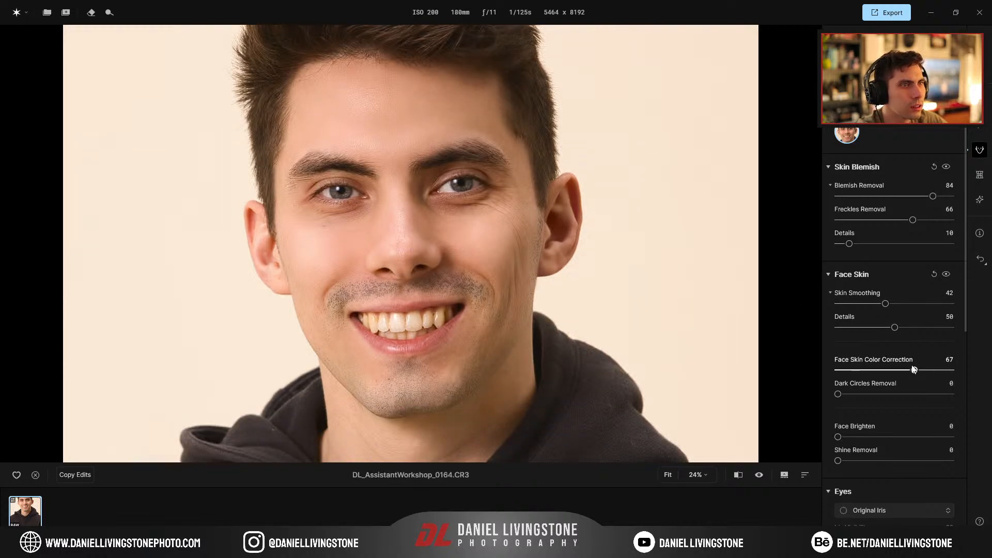
{"action": "left_click_drag", "start_coordinate": [918, 371], "coordinate": [830, 365]}
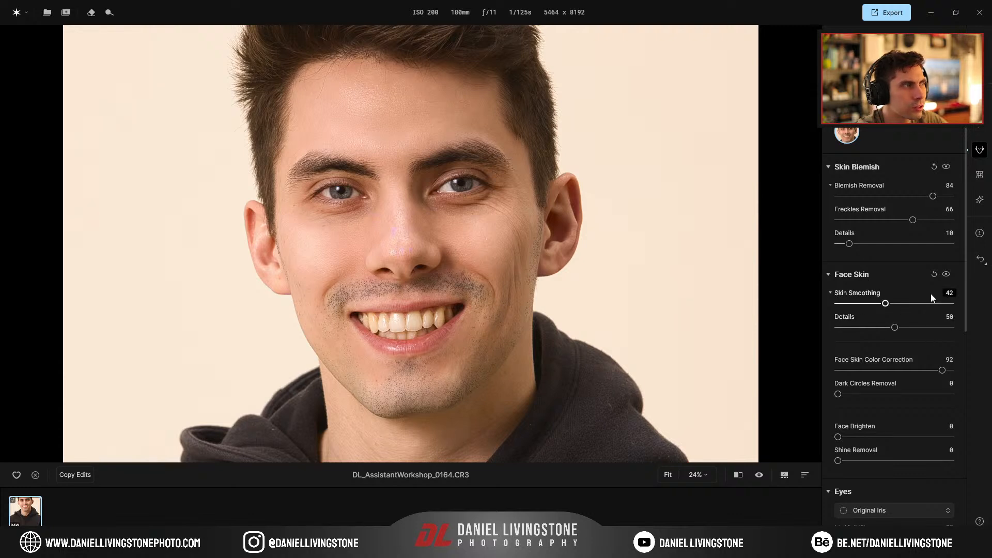
Lower Skin Smoothing to 37, compare the Face Skin edits, and return Face Skin Color Correction to 0
{"action": "left_click_drag", "start_coordinate": [883, 304], "coordinate": [879, 305]}
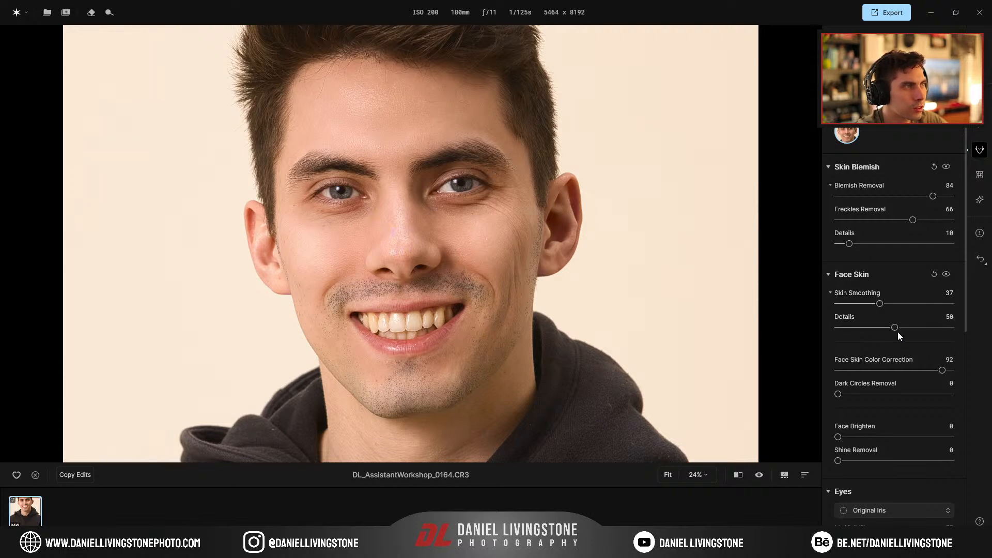
{"action": "left_click", "coordinate": [947, 274]}
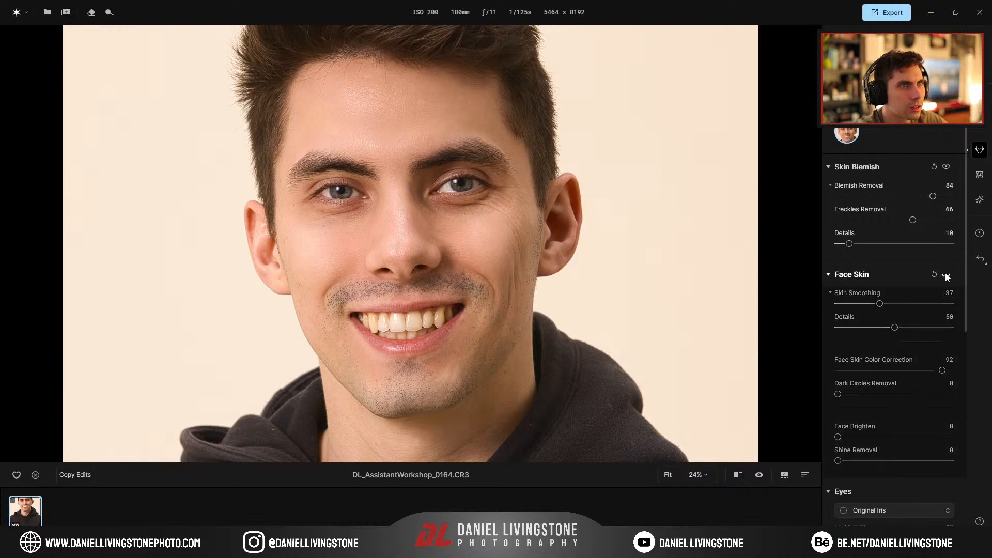
{"action": "left_click", "coordinate": [946, 274]}
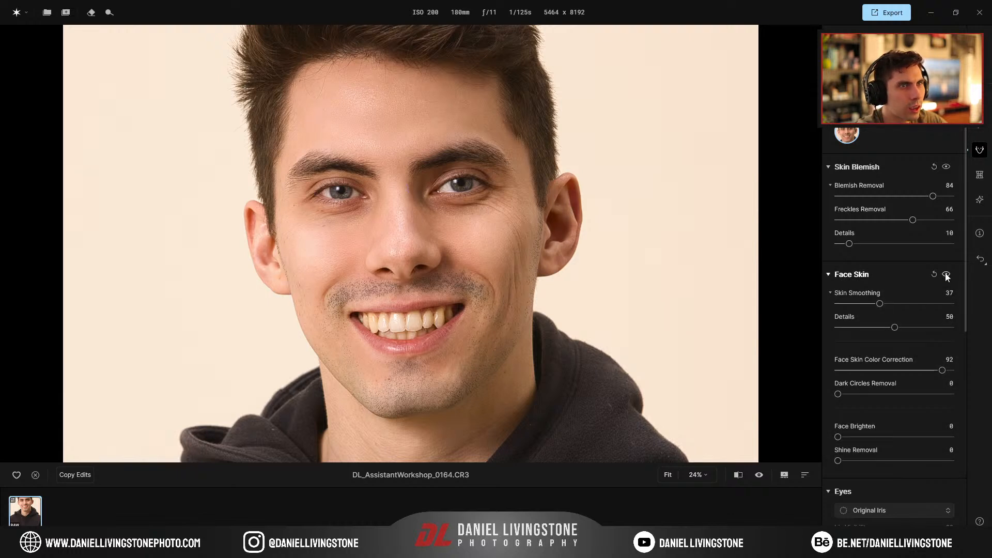
{"action": "left_click_drag", "start_coordinate": [942, 370], "coordinate": [941, 371]}
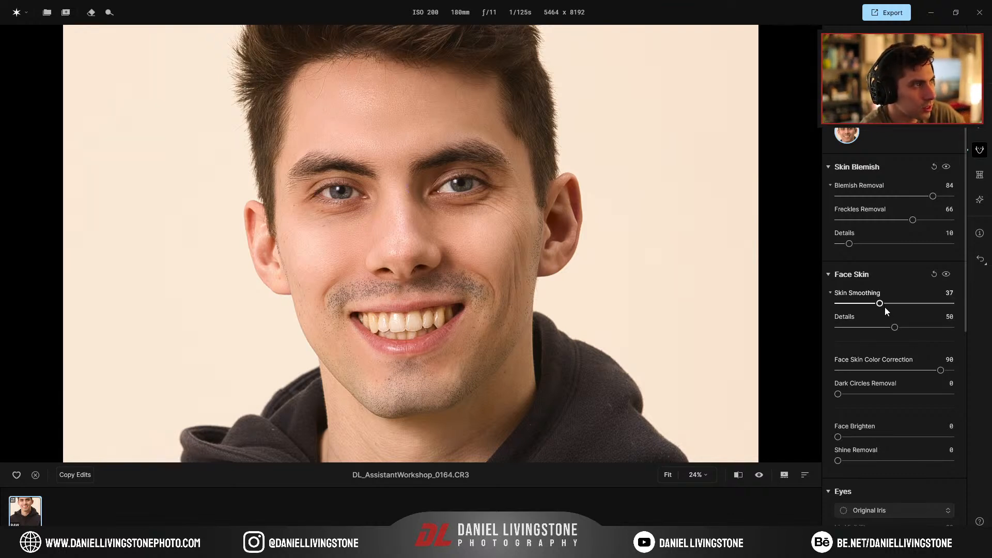
{"action": "left_click_drag", "start_coordinate": [941, 372], "coordinate": [718, 348]}
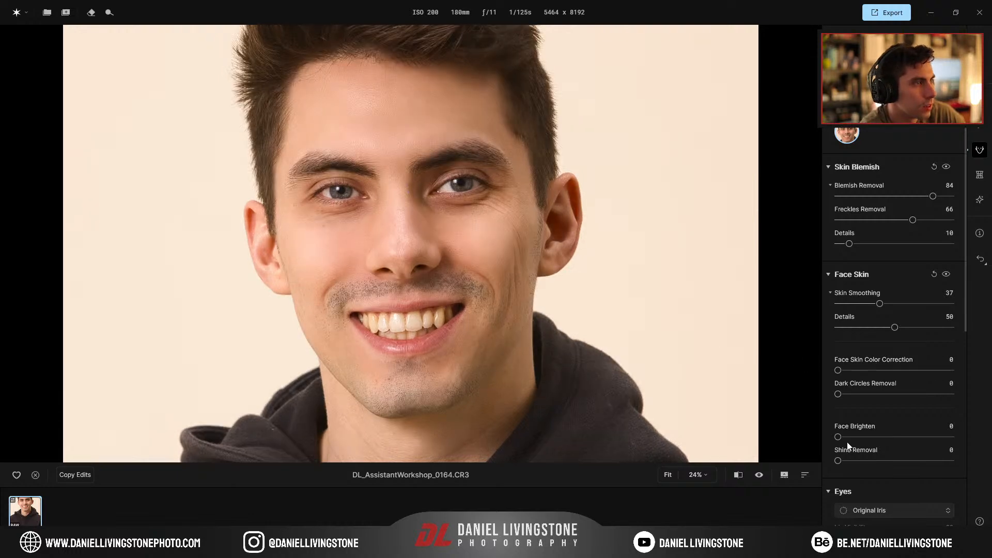
Try different Face Brighten amounts, from 14 to 19, while viewing the full portrait
{"action": "left_click_drag", "start_coordinate": [837, 437], "coordinate": [859, 437]}
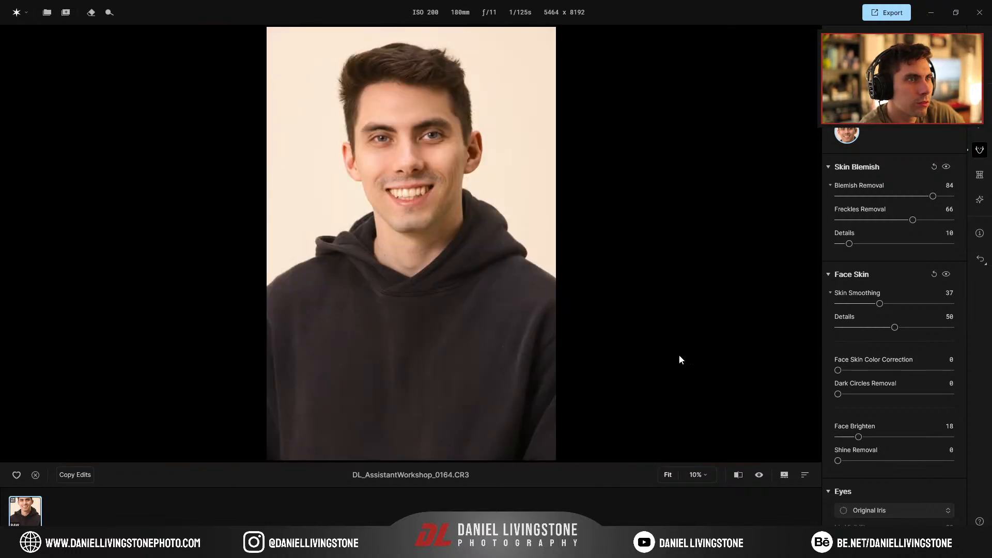
{"action": "left_click_drag", "start_coordinate": [859, 437], "coordinate": [877, 437]}
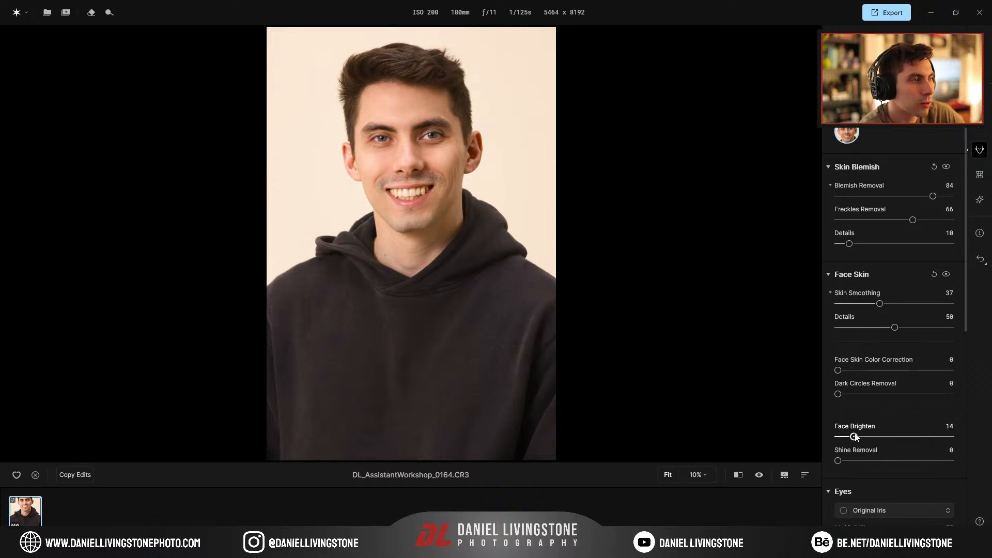
{"action": "left_click_drag", "start_coordinate": [851, 437], "coordinate": [865, 438]}
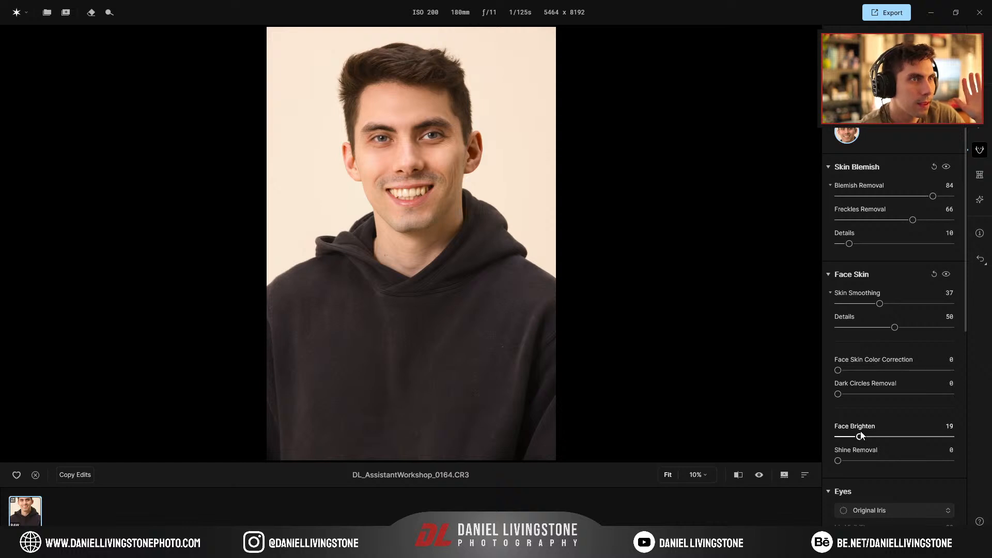
Try Face Brighten at 5 and Shine Removal at 41 and then 73, checking the face
{"action": "left_click_drag", "start_coordinate": [860, 439], "coordinate": [885, 461]}
{"action": "scroll", "coordinate": [529, 144], "scroll_direction": "up", "scroll_amount": 4}
{"action": "left_click_drag", "start_coordinate": [342, 155], "coordinate": [484, 234]}
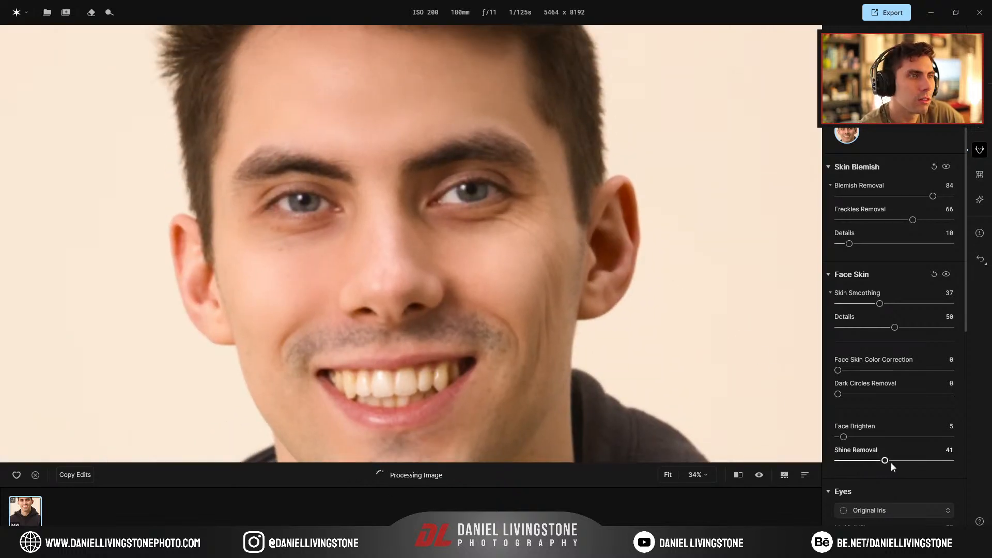
{"action": "scroll", "coordinate": [526, 364], "scroll_direction": "down", "scroll_amount": 2}
{"action": "left_click_drag", "start_coordinate": [522, 362], "coordinate": [522, 328]}
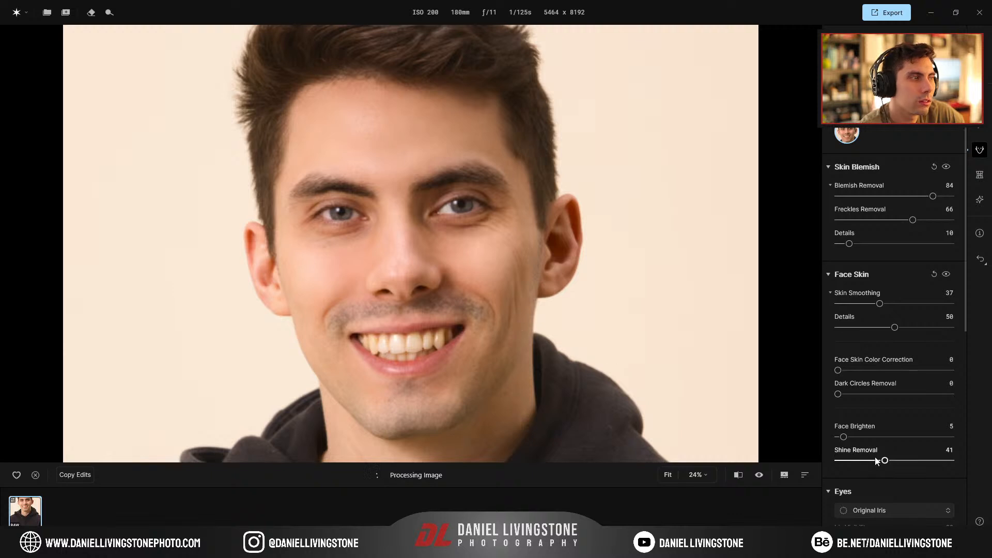
{"action": "left_click_drag", "start_coordinate": [884, 460], "coordinate": [922, 459]}
{"action": "left_click", "coordinate": [940, 467]}
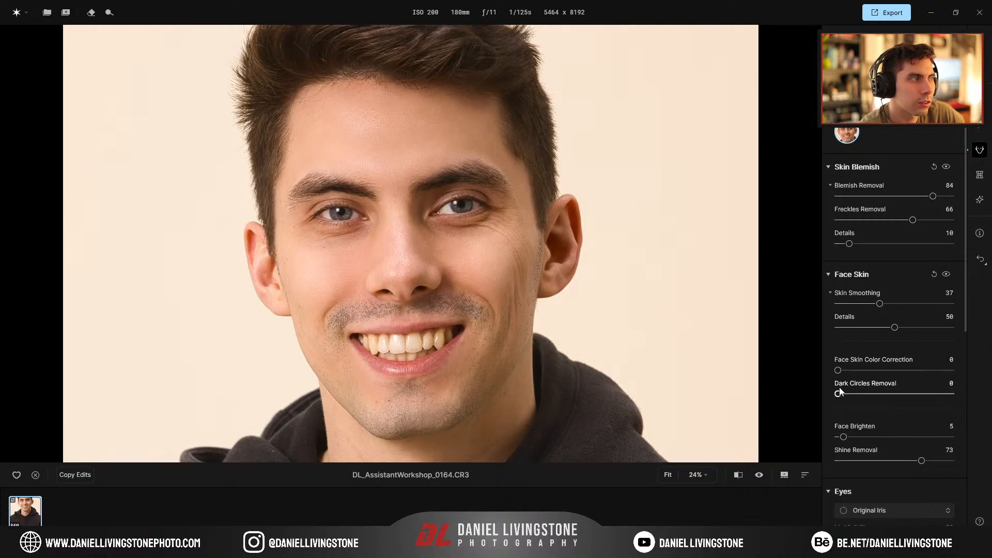
Return Face Brighten and Skin Smoothing to 0
{"action": "double_click", "coordinate": [843, 438]}
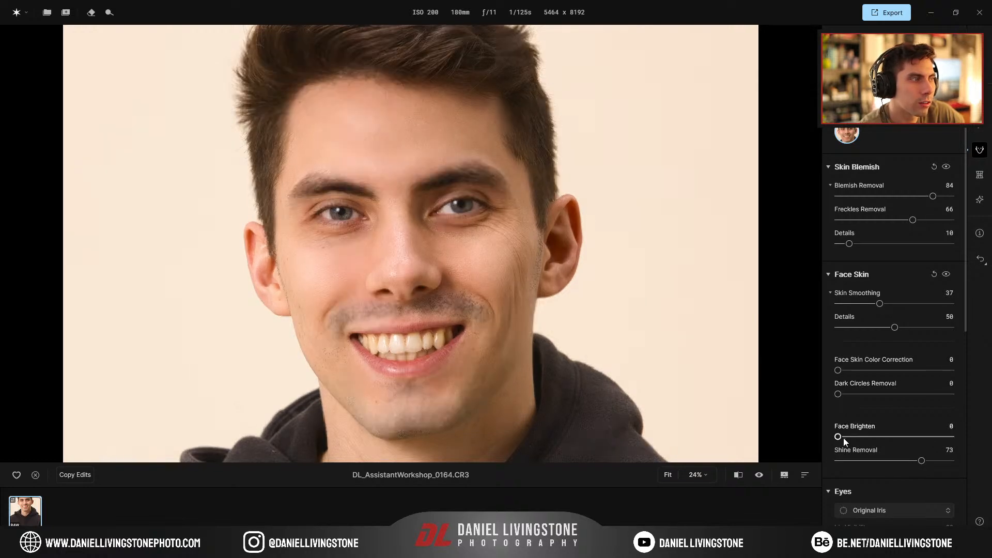
{"action": "double_click", "coordinate": [881, 304]}
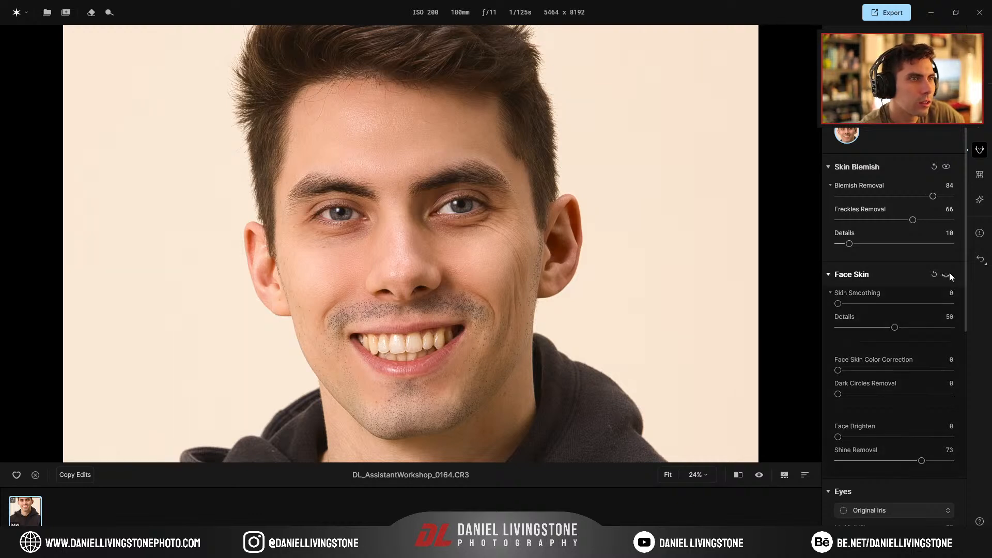
Try Shine Removal at 100, compare the face with and without it, and return the setting to 0
{"action": "left_click_drag", "start_coordinate": [922, 460], "coordinate": [967, 463]}
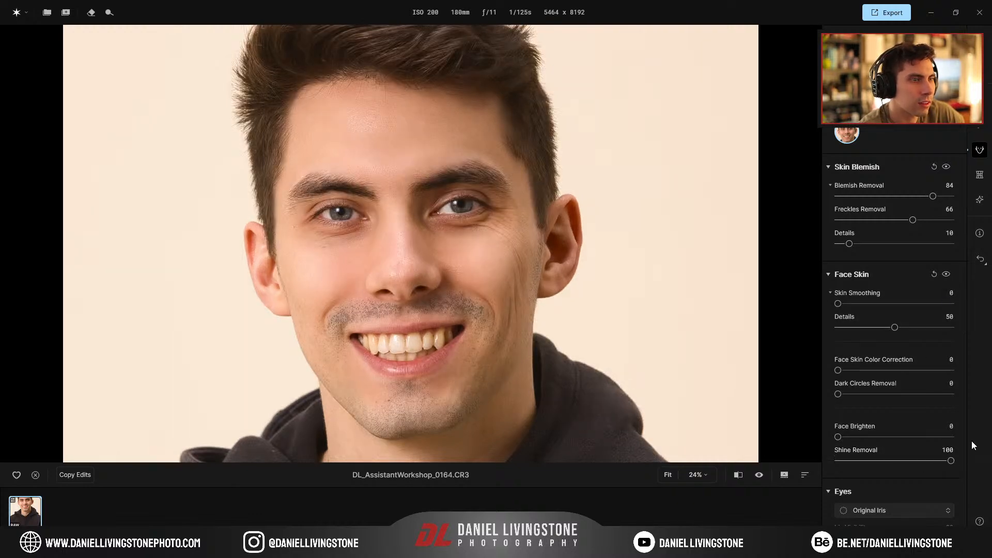
{"action": "left_click", "coordinate": [945, 275]}
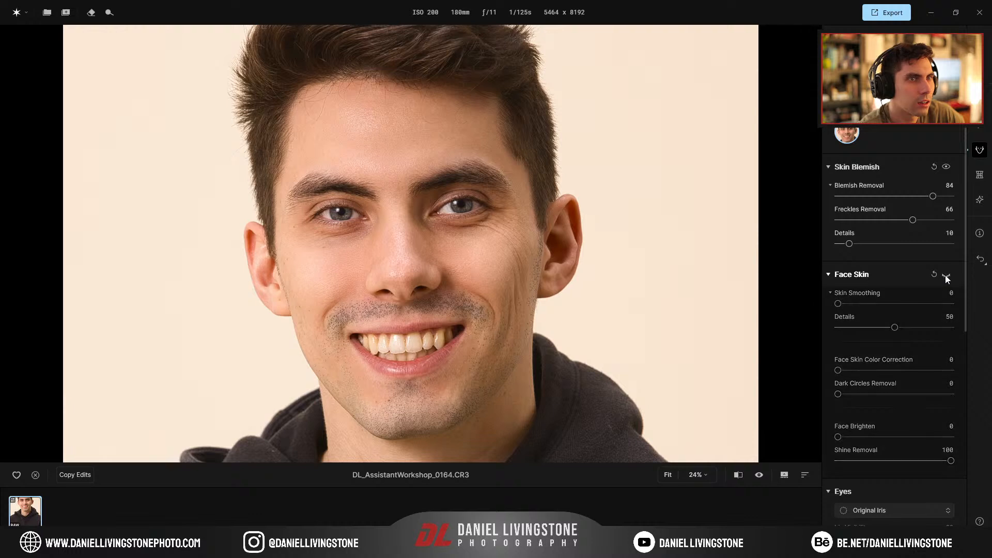
{"action": "left_click", "coordinate": [945, 275]}
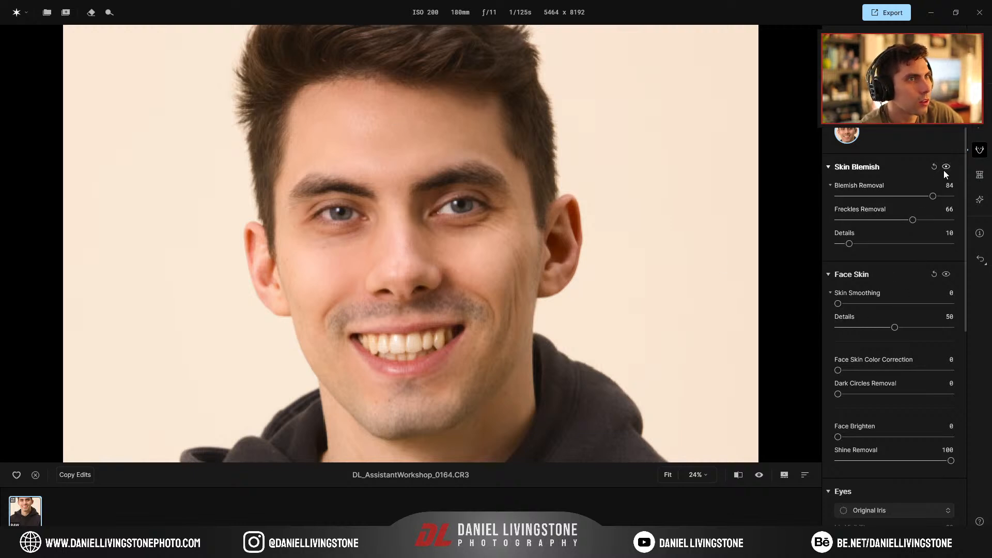
{"action": "left_click", "coordinate": [947, 275]}
{"action": "left_click", "coordinate": [947, 275]}
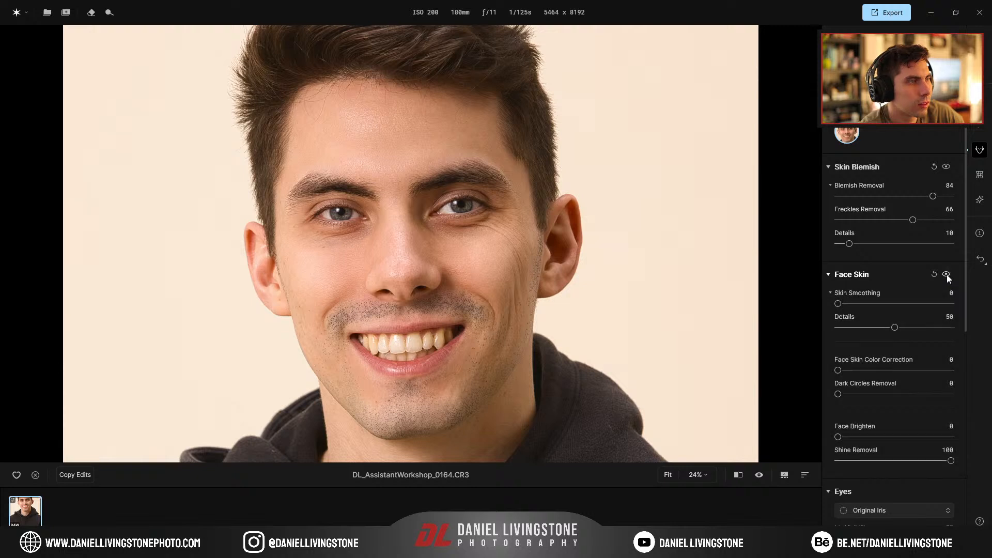
{"action": "double_click", "coordinate": [950, 460]}
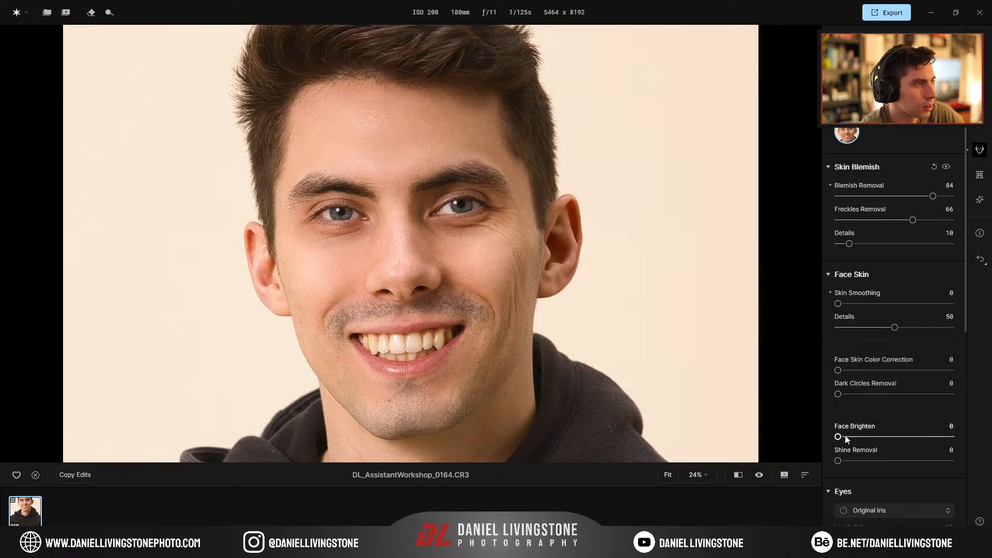
Try Dark Circles Removal at 65 and 75 while viewing the face up close, and set it to 62
{"action": "left_click_drag", "start_coordinate": [838, 395], "coordinate": [911, 394]}
{"action": "scroll", "coordinate": [393, 264], "scroll_direction": "up", "scroll_amount": 2}
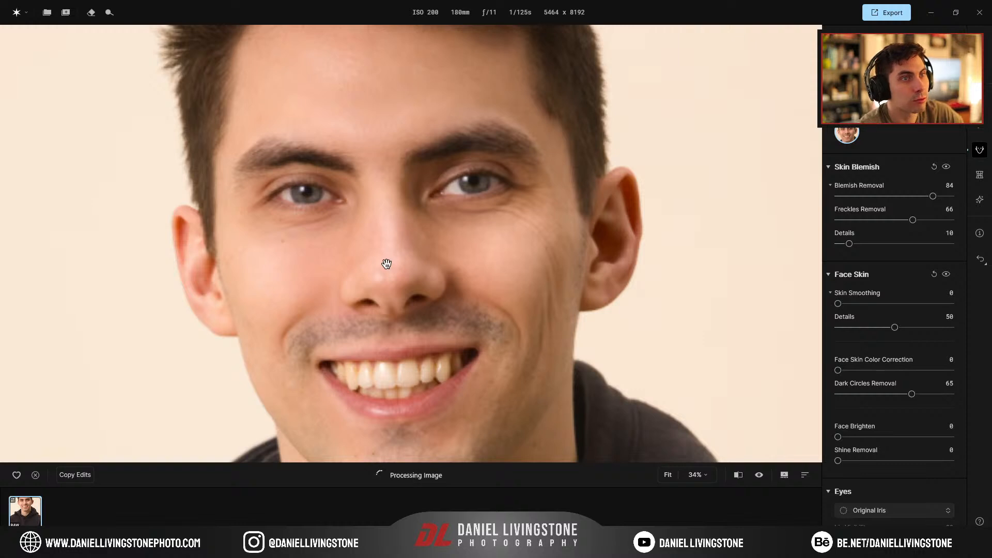
{"action": "left_click_drag", "start_coordinate": [903, 396], "coordinate": [923, 396]}
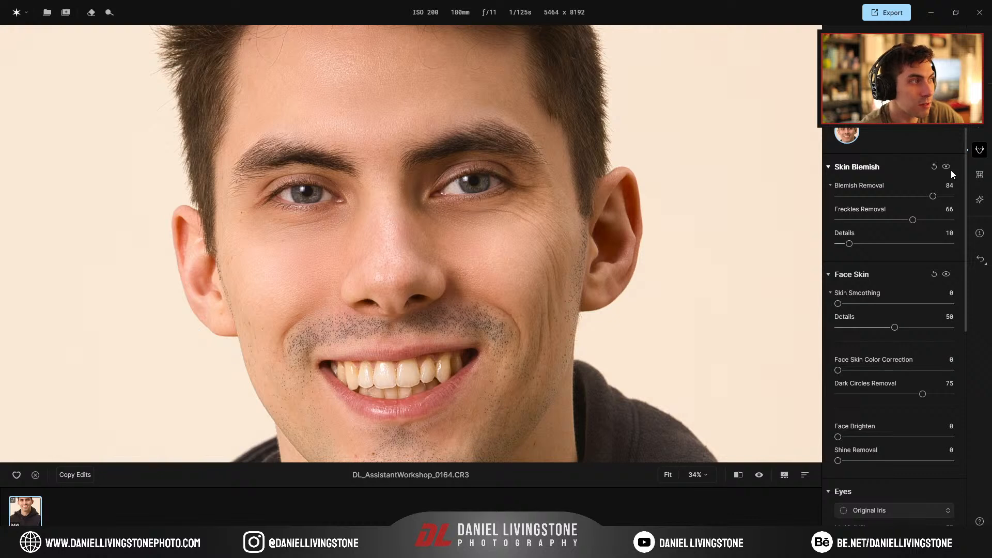
{"action": "left_click", "coordinate": [947, 274]}
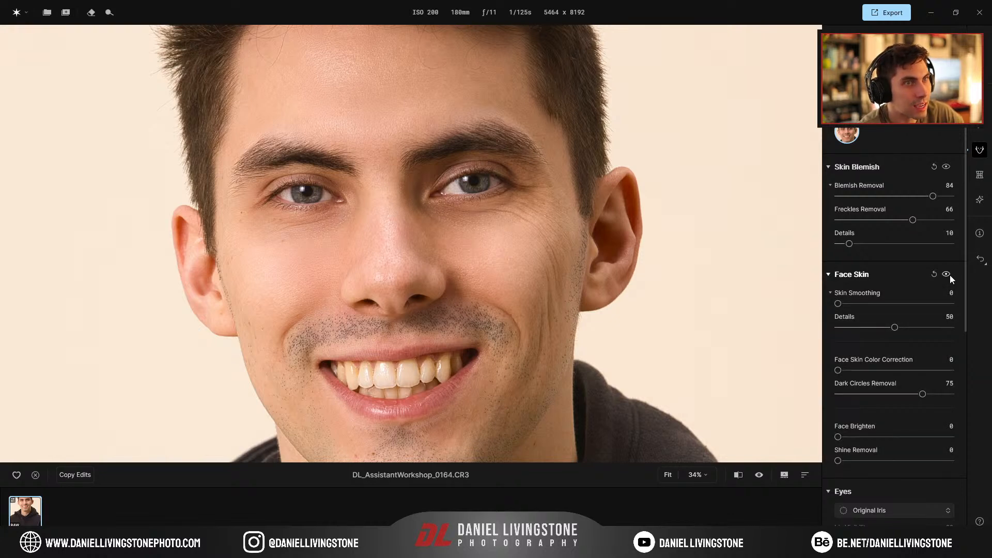
{"action": "left_click_drag", "start_coordinate": [923, 395], "coordinate": [908, 395]}
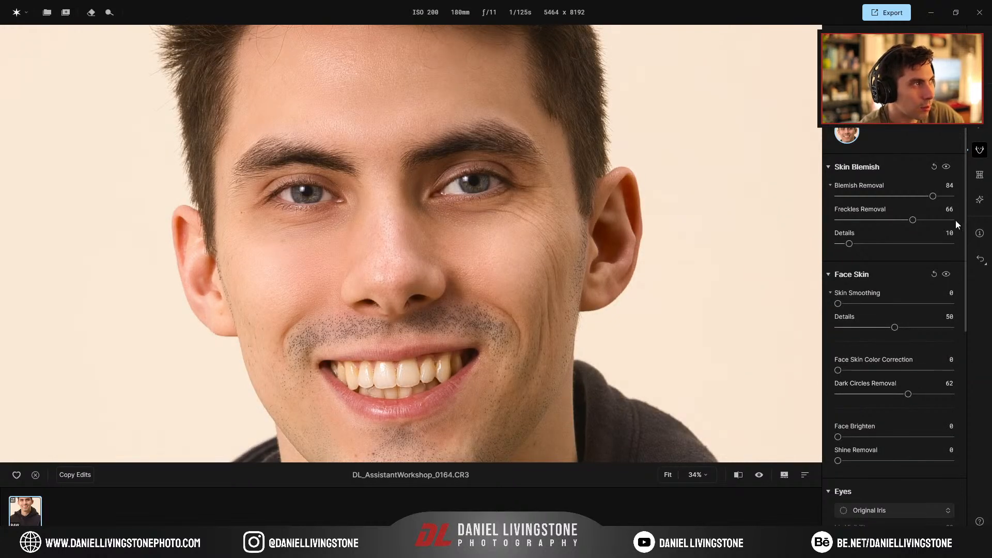
Compare the face with and without the Face Skin adjustments at different zoom levels
{"action": "left_click", "coordinate": [948, 275]}
{"action": "left_click", "coordinate": [948, 275]}
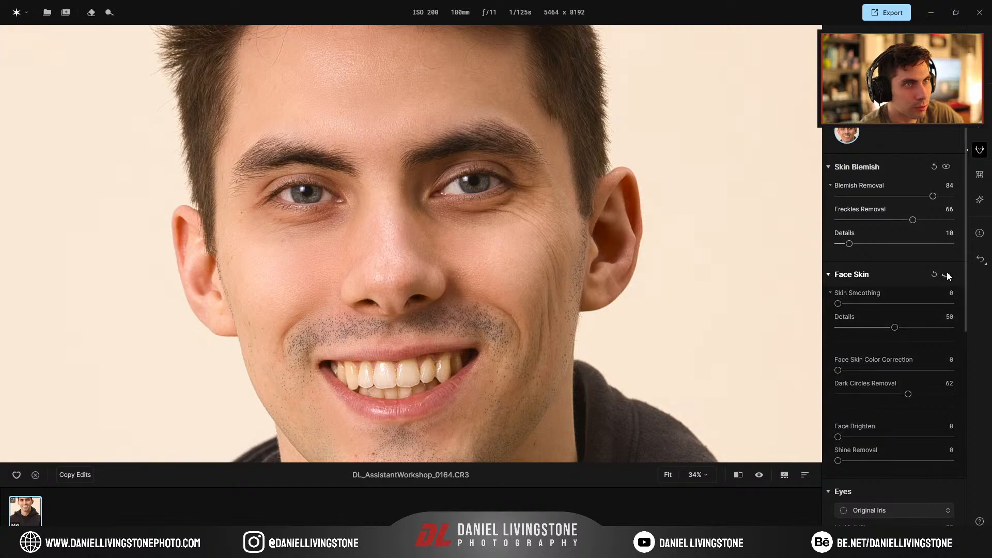
{"action": "scroll", "coordinate": [563, 432], "scroll_direction": "down", "scroll_amount": 6}
{"action": "scroll", "coordinate": [553, 414], "scroll_direction": "up", "scroll_amount": 4}
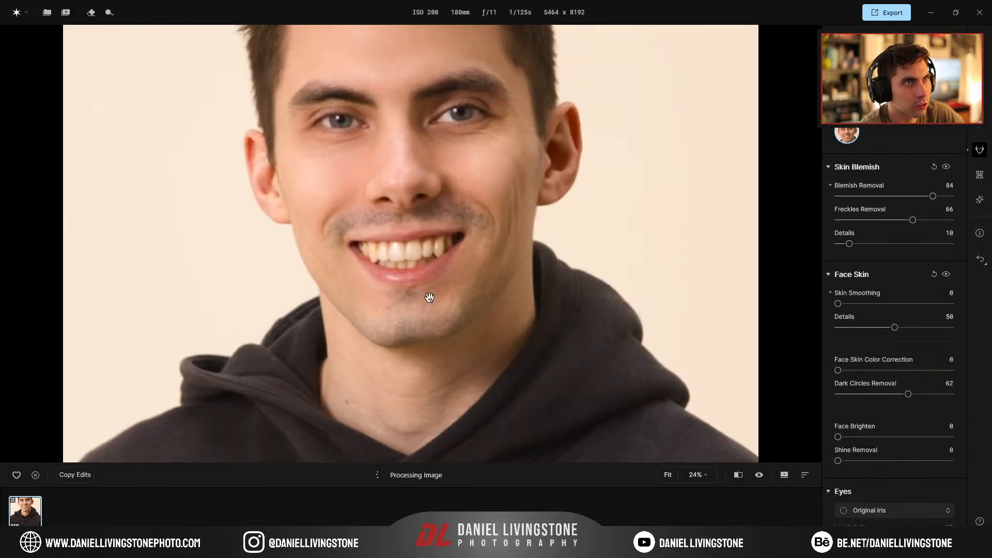
{"action": "left_click", "coordinate": [948, 275]}
{"action": "left_click", "coordinate": [948, 275]}
{"action": "left_click", "coordinate": [947, 275]}
{"action": "left_click", "coordinate": [948, 275]}
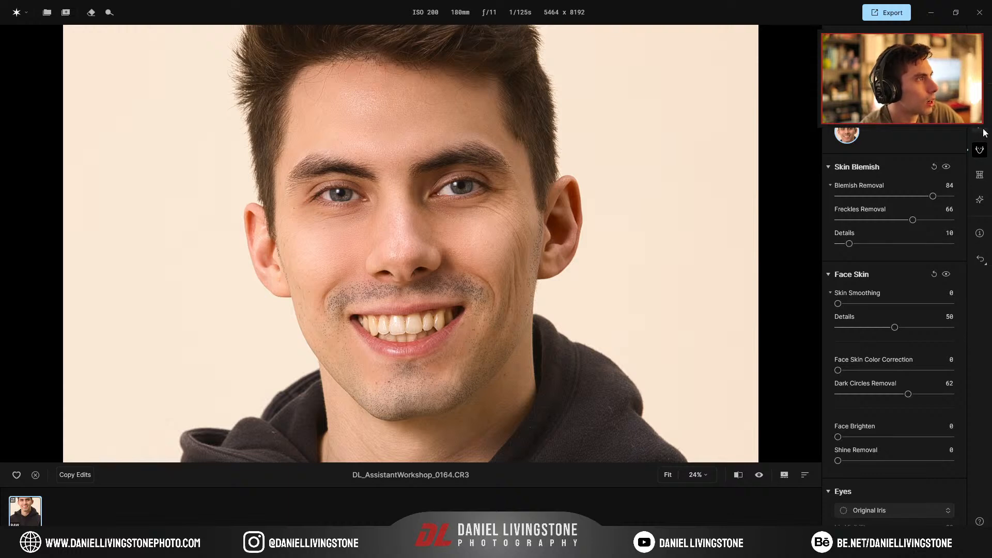
Collapse the Skin Blemish settings and raise the face's Skin Smoothing to 19 and then 60
{"action": "scroll", "coordinate": [892, 326], "scroll_direction": "down", "scroll_amount": 5}
{"action": "scroll", "coordinate": [879, 321], "scroll_direction": "up", "scroll_amount": 5}
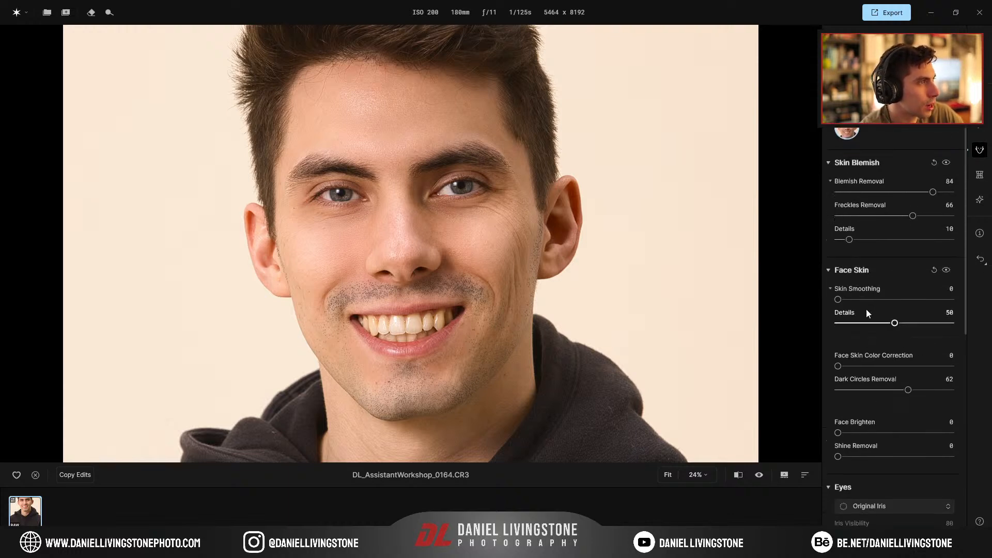
{"action": "left_click", "coordinate": [862, 274]}
{"action": "left_click", "coordinate": [862, 173]}
{"action": "left_click", "coordinate": [858, 172]}
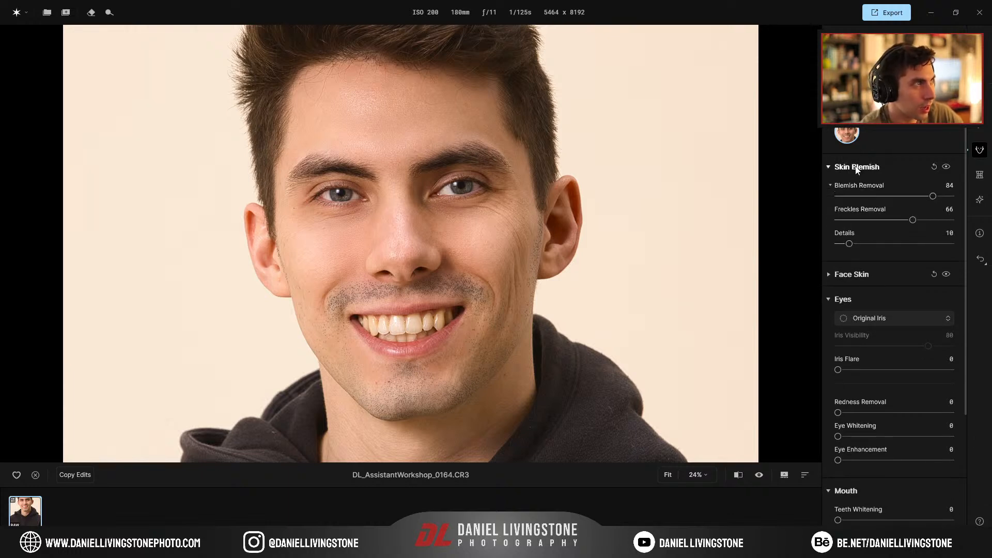
{"action": "left_click", "coordinate": [856, 168]}
{"action": "left_click", "coordinate": [852, 192]}
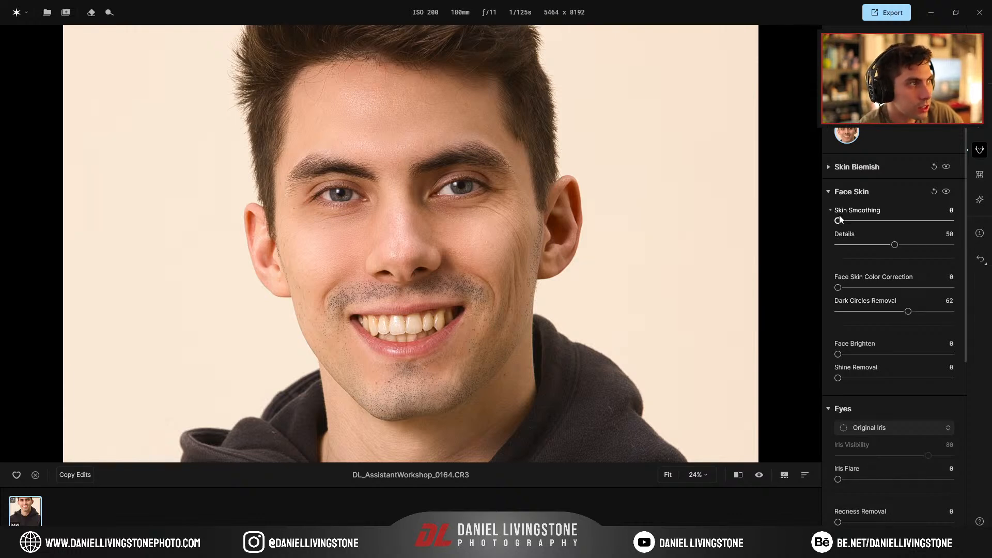
{"action": "left_click_drag", "start_coordinate": [839, 220], "coordinate": [860, 221]}
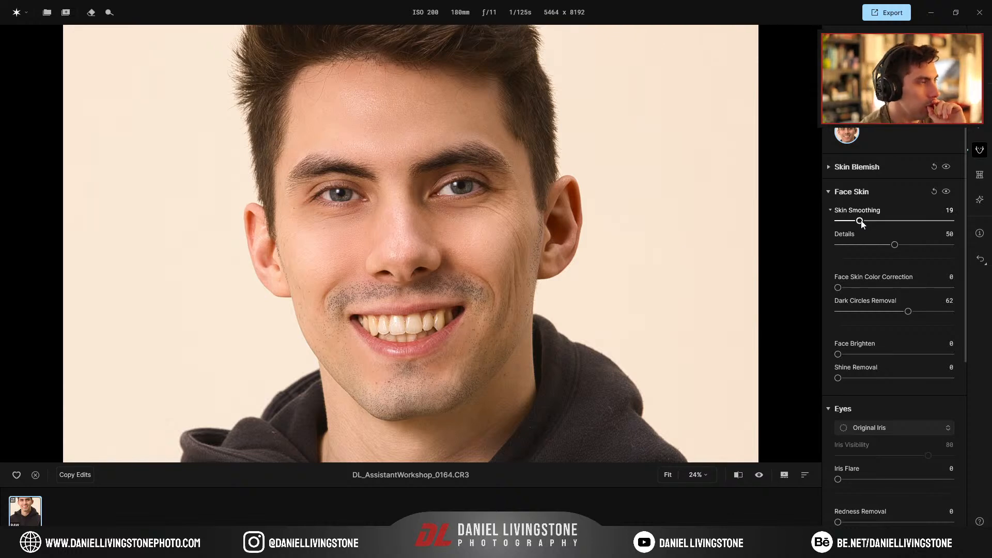
{"action": "left_click_drag", "start_coordinate": [861, 222], "coordinate": [908, 224]}
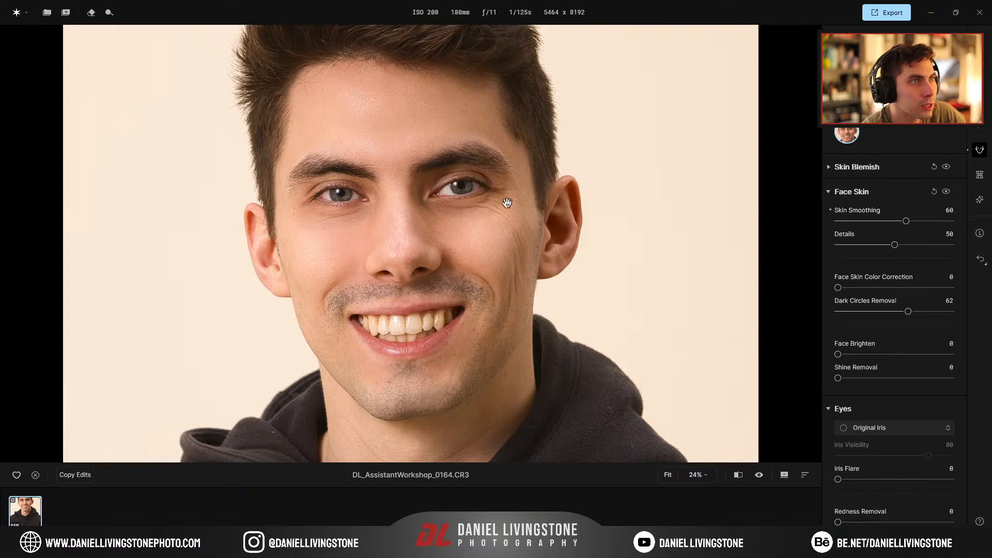
Inspect the forehead and eyes up close and set Sharpen to 73
{"action": "scroll", "coordinate": [418, 192], "scroll_direction": "up", "scroll_amount": 2}
{"action": "scroll", "coordinate": [418, 192], "scroll_direction": "up", "scroll_amount": 1}
{"action": "left_click_drag", "start_coordinate": [348, 172], "coordinate": [394, 333]}
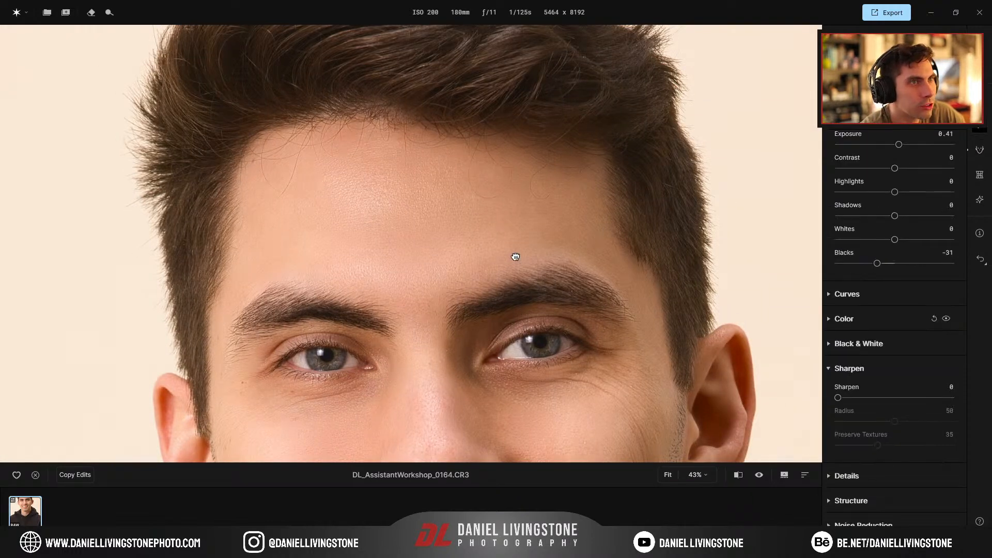
{"action": "left_click_drag", "start_coordinate": [515, 262], "coordinate": [503, 157]}
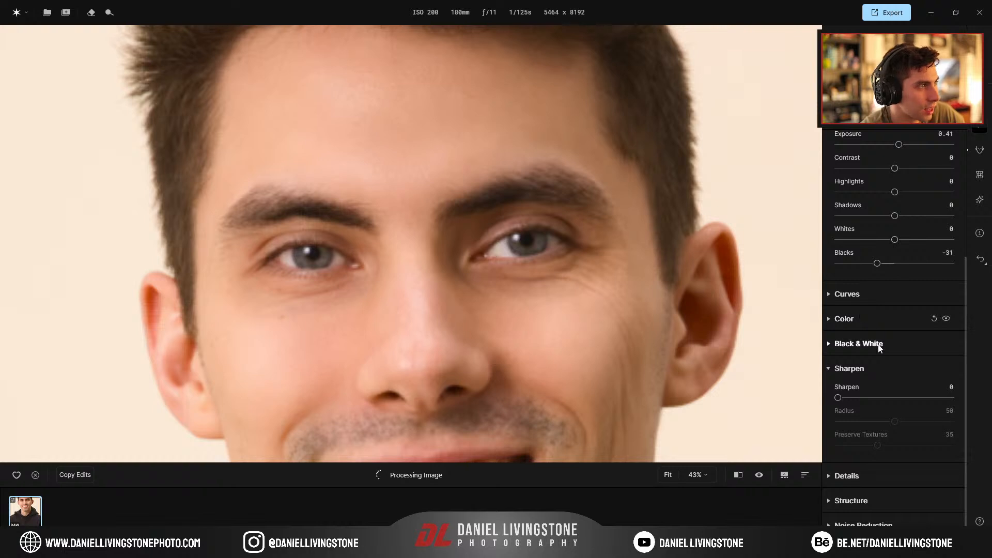
{"action": "left_click_drag", "start_coordinate": [842, 404], "coordinate": [905, 400]}
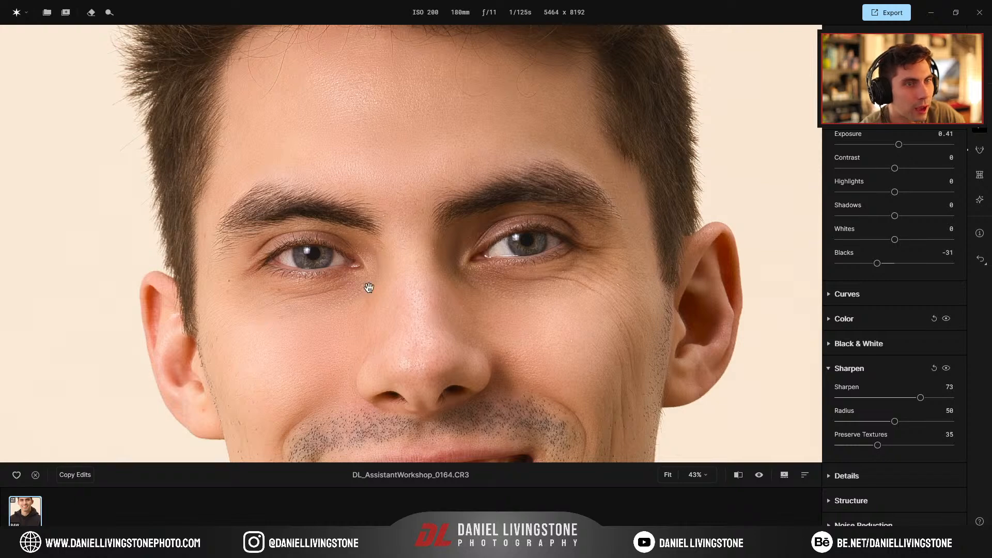
Compare the portrait before and after all edits, and check the face and the full frame
{"action": "scroll", "coordinate": [401, 165], "scroll_direction": "down", "scroll_amount": 3}
{"action": "left_click_drag", "start_coordinate": [444, 246], "coordinate": [459, 211]}
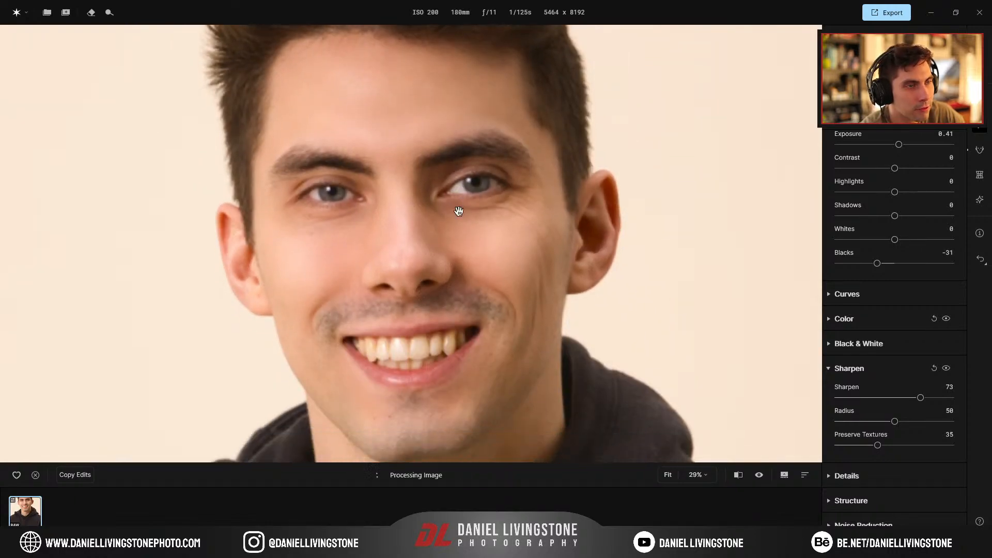
{"action": "scroll", "coordinate": [459, 209], "scroll_direction": "down", "scroll_amount": 2}
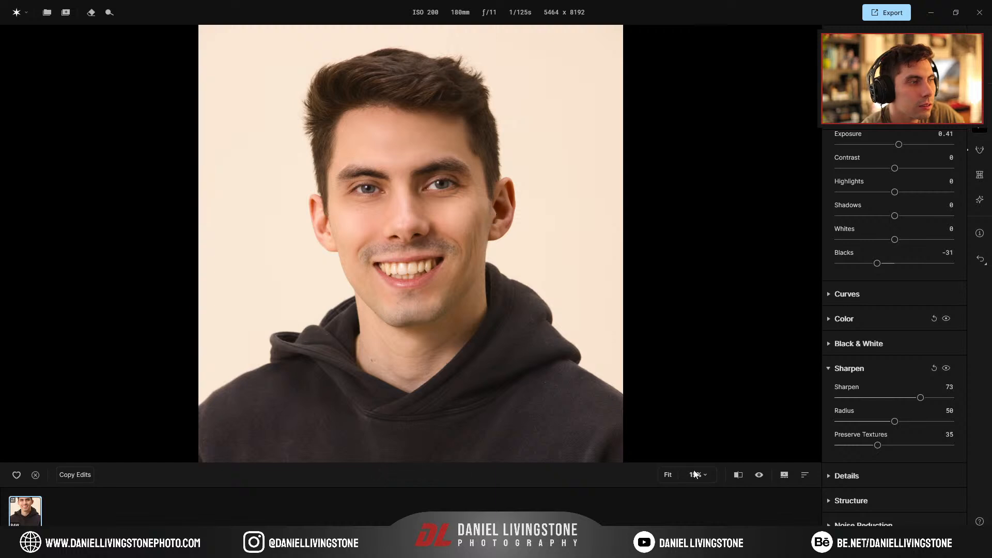
{"action": "left_click", "coordinate": [759, 475]}
{"action": "left_click", "coordinate": [759, 475]}
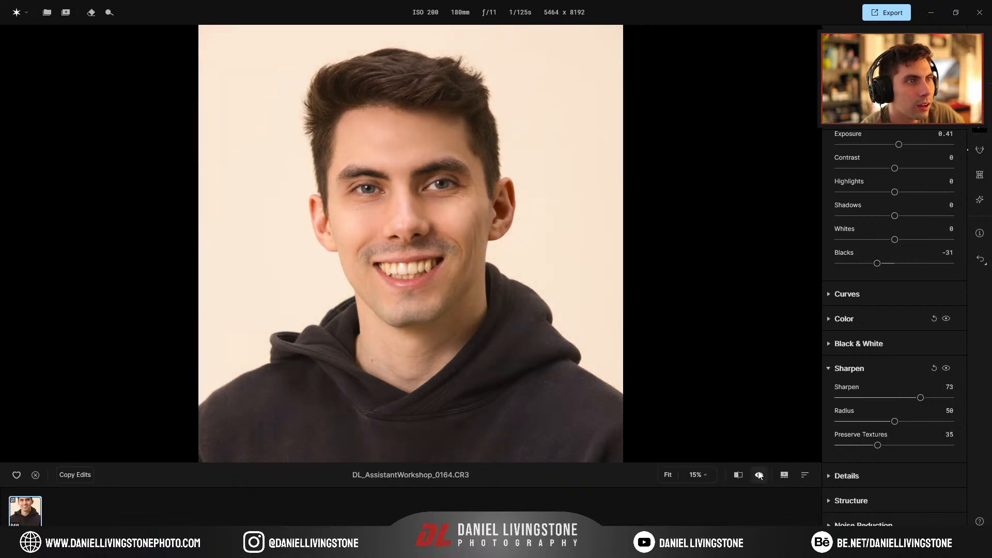
{"action": "left_click", "coordinate": [759, 475]}
{"action": "left_click", "coordinate": [759, 475]}
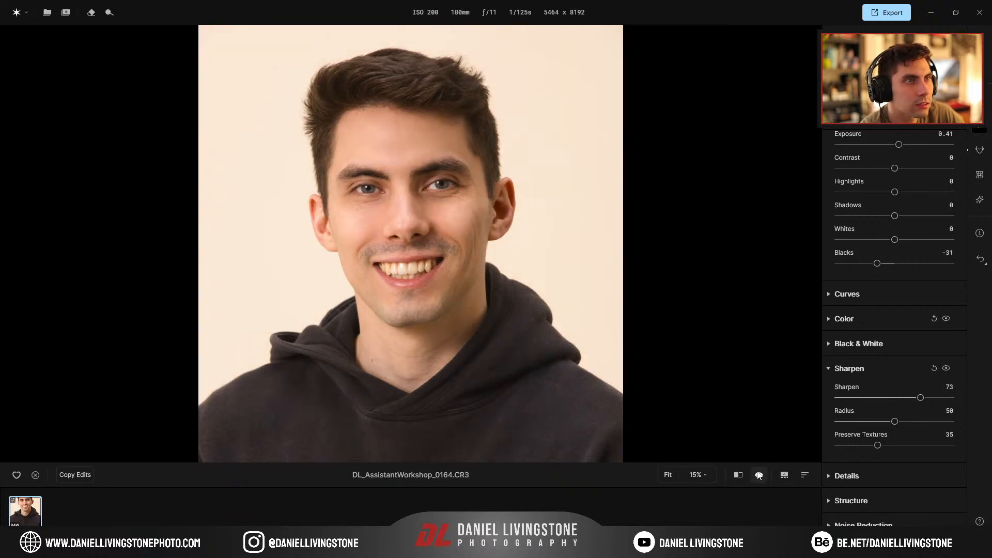
{"action": "scroll", "coordinate": [249, 211], "scroll_direction": "up", "scroll_amount": 3}
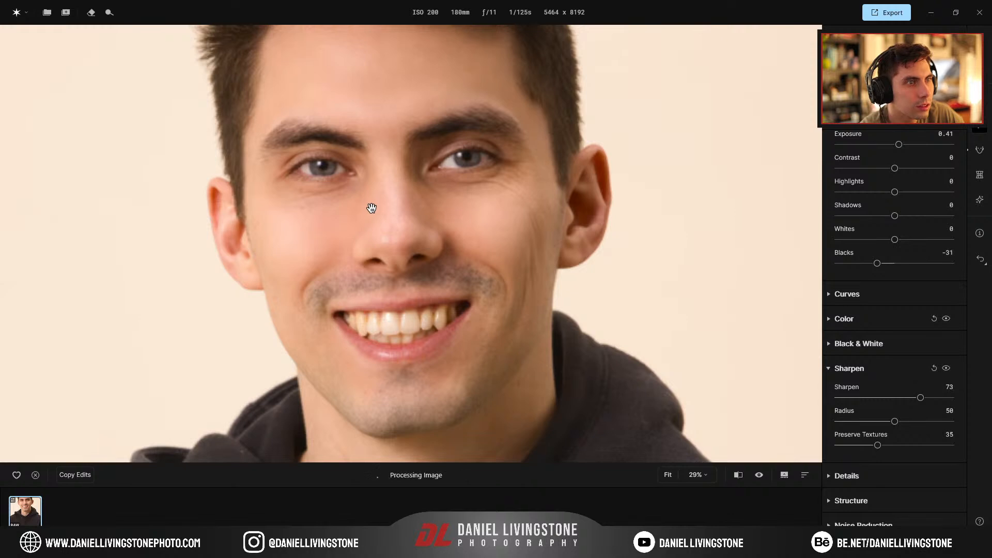
{"action": "scroll", "coordinate": [451, 222], "scroll_direction": "down", "scroll_amount": 5}
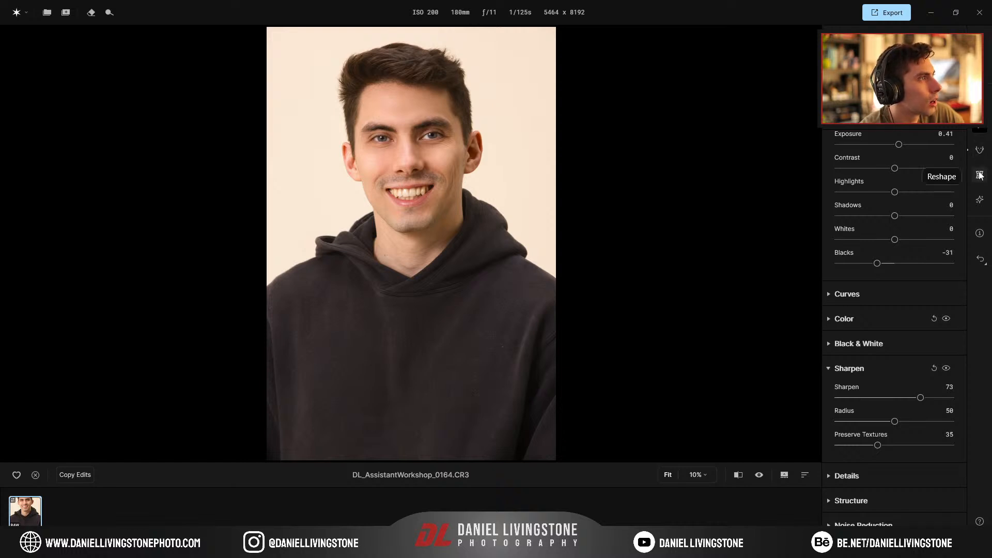
Apply Portrait Bokeh with background Brightness at -71 and Warmth at -71
{"action": "left_click", "coordinate": [981, 201]}
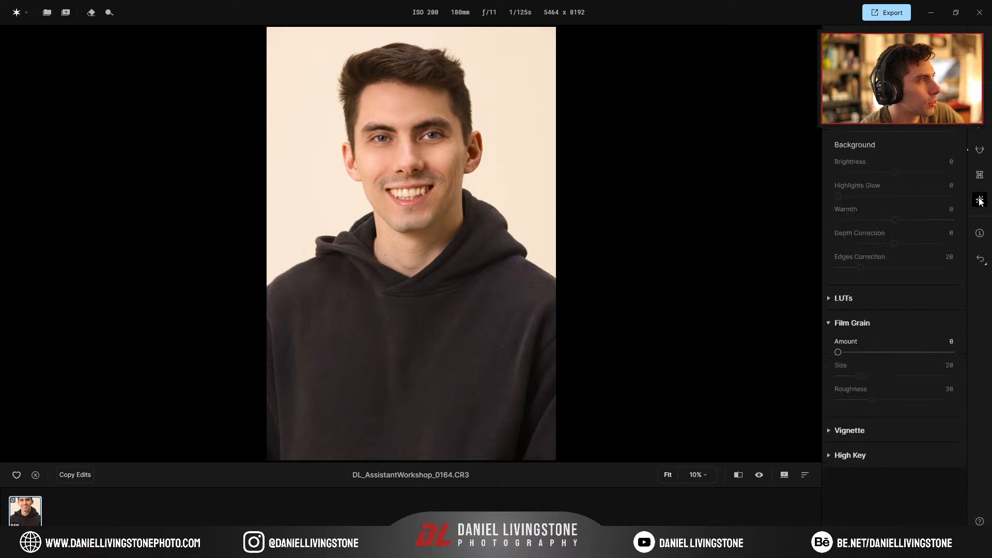
{"action": "left_click", "coordinate": [876, 322]}
{"action": "left_click_drag", "start_coordinate": [838, 94], "coordinate": [900, 94]}
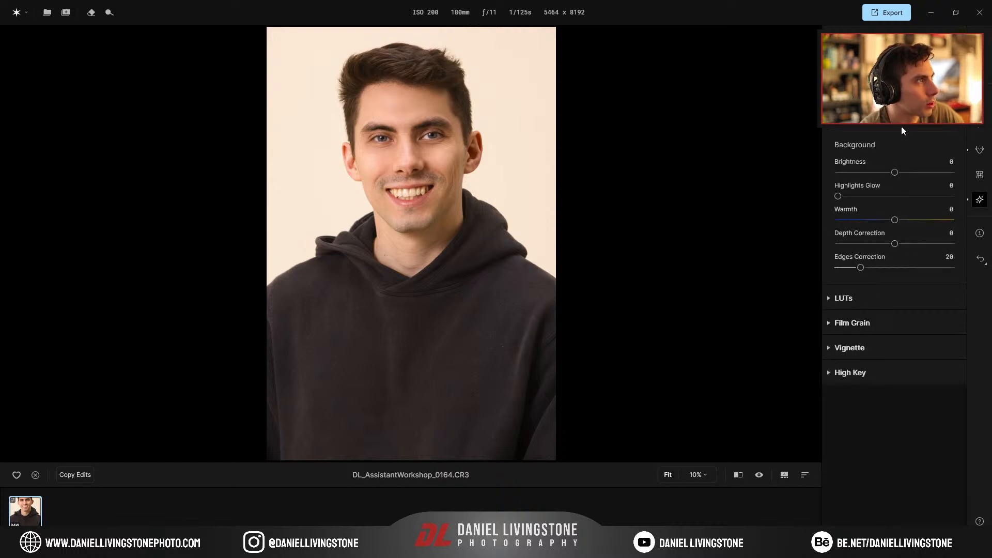
{"action": "left_click_drag", "start_coordinate": [894, 172], "coordinate": [854, 172]}
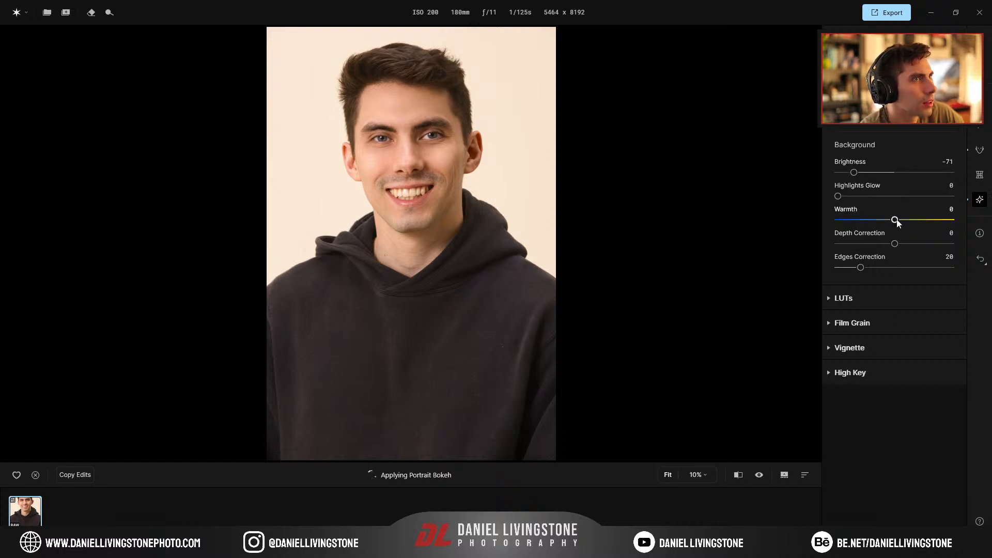
{"action": "mouse_move", "coordinate": [871, 224]}
{"action": "left_mouse_down"}
{"action": "mouse_move", "coordinate": [842, 221]}
{"action": "mouse_move", "coordinate": [854, 221]}
{"action": "left_mouse_up"}
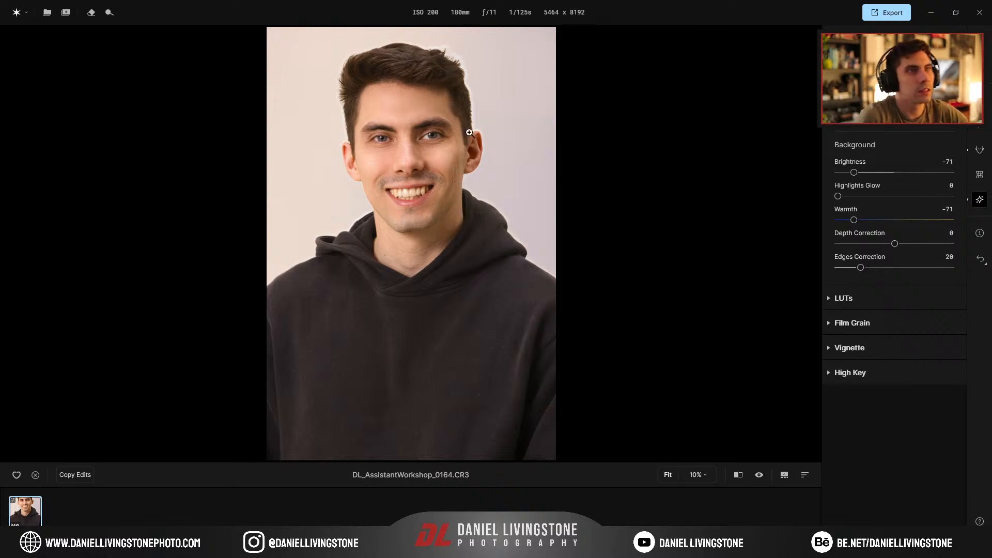
Try background Brightness at -18 and Edges Correction at 0 and 100 around the hair, and return Edges Correction to 20
{"action": "left_click", "coordinate": [458, 95]}
{"action": "scroll", "coordinate": [465, 102], "scroll_direction": "up", "scroll_amount": 3}
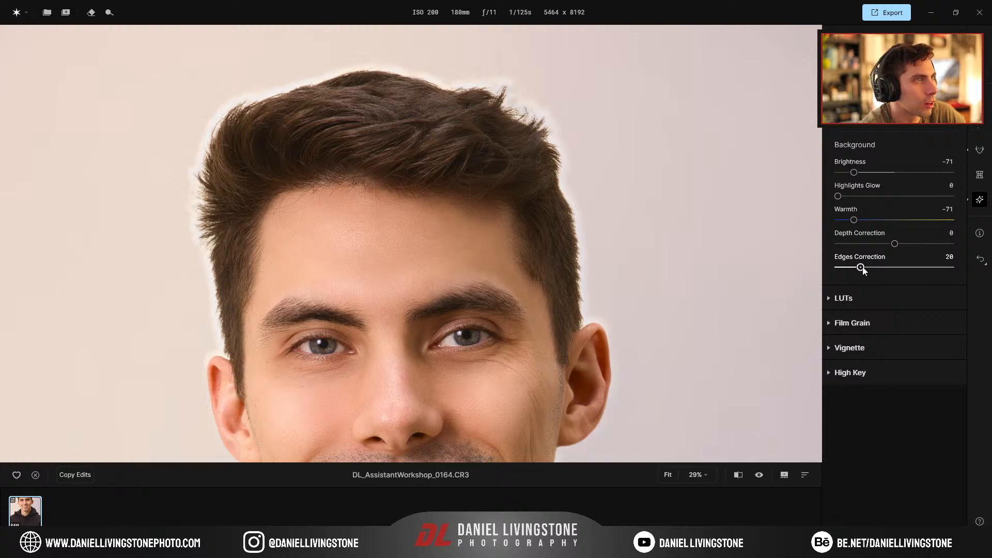
{"action": "left_click", "coordinate": [934, 268]}
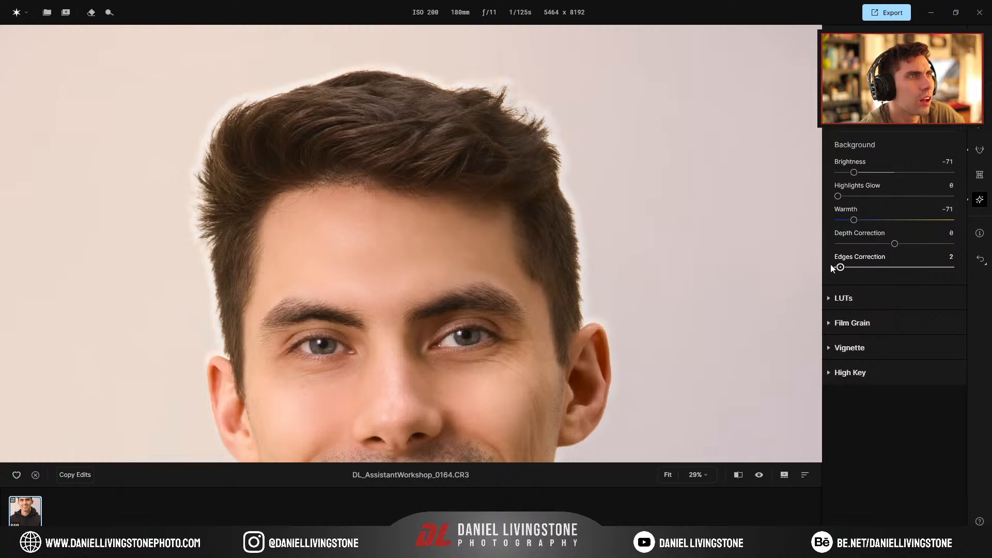
{"action": "left_click_drag", "start_coordinate": [860, 173], "coordinate": [884, 174]}
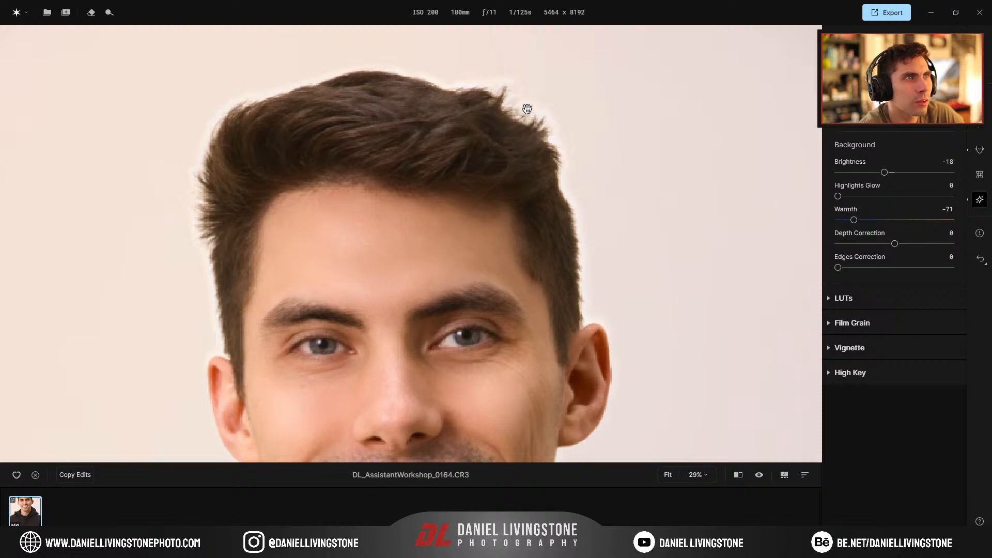
{"action": "scroll", "coordinate": [564, 167], "scroll_direction": "down", "scroll_amount": 2}
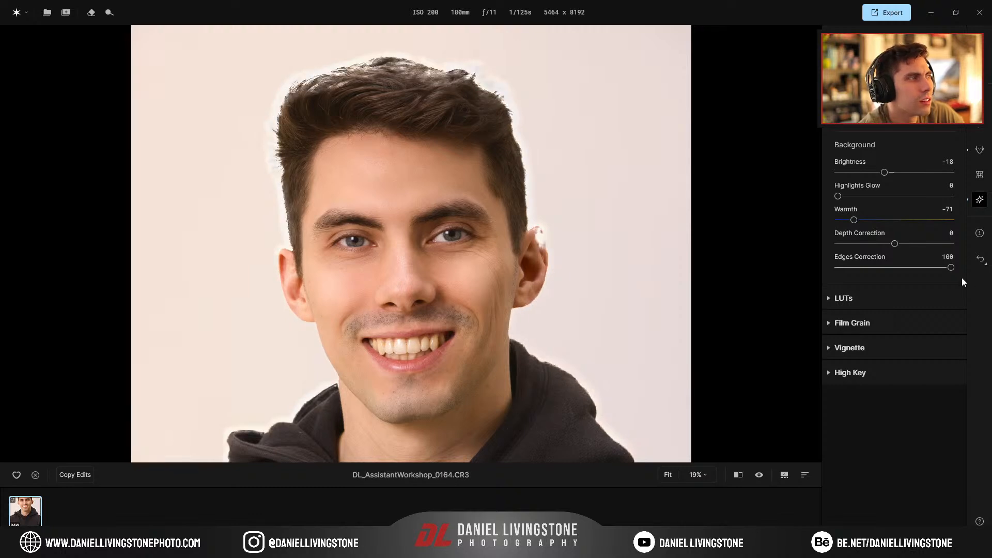
{"action": "left_click_drag", "start_coordinate": [950, 268], "coordinate": [861, 268]}
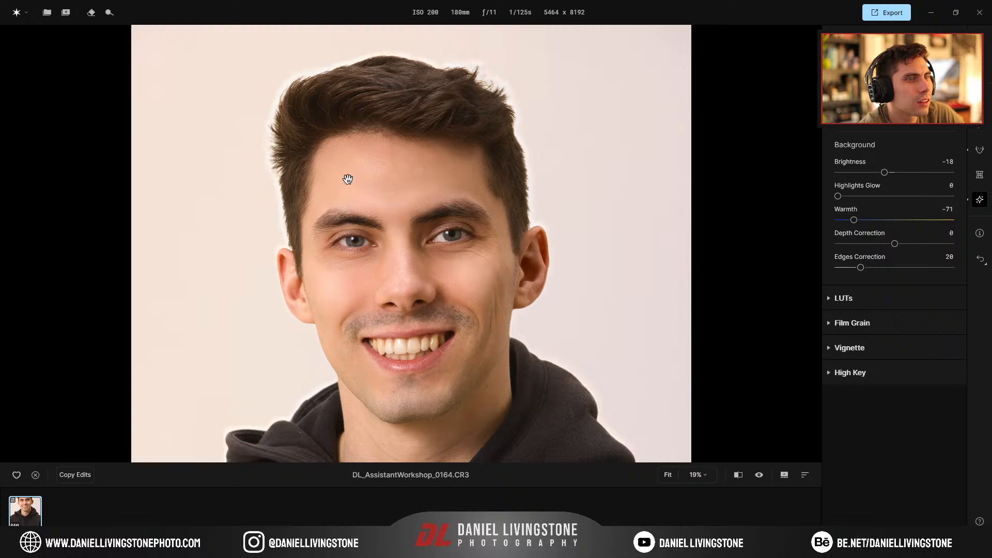
Try background Brightness at 0 with Warmth at -83, and set Brightness to -100 and Warmth to -40
{"action": "double_click", "coordinate": [884, 173]}
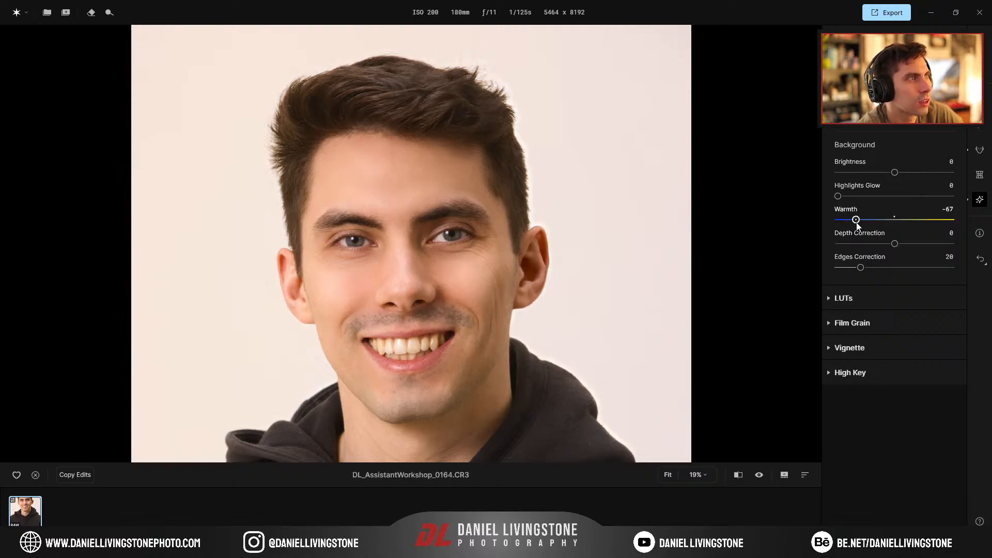
{"action": "left_click_drag", "start_coordinate": [945, 222], "coordinate": [848, 220]}
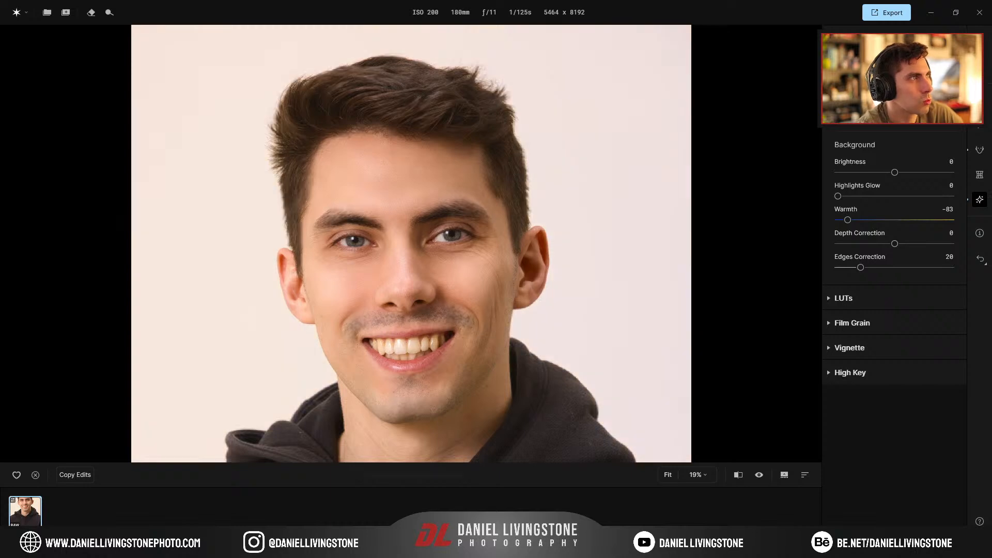
{"action": "left_click_drag", "start_coordinate": [894, 172], "coordinate": [806, 172]}
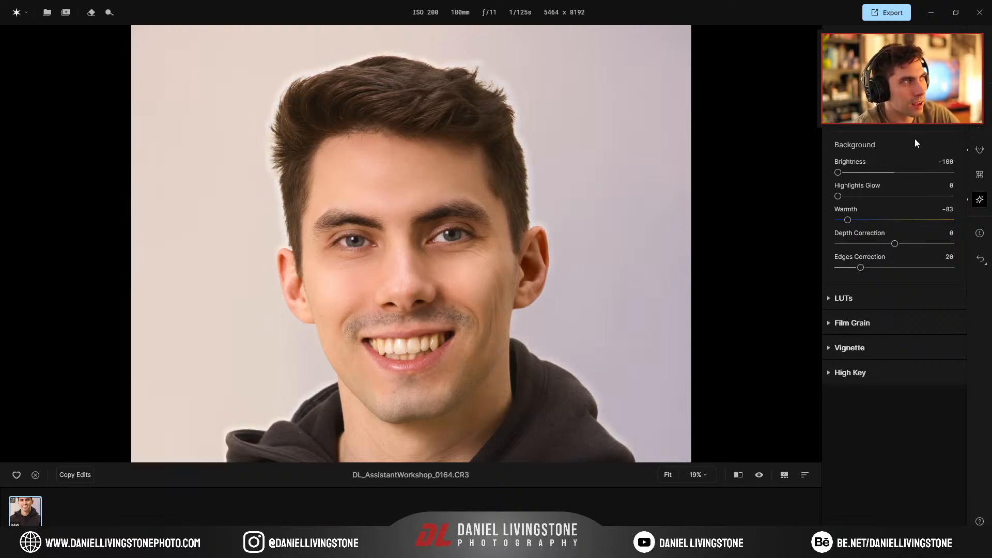
{"action": "left_click", "coordinate": [943, 122]}
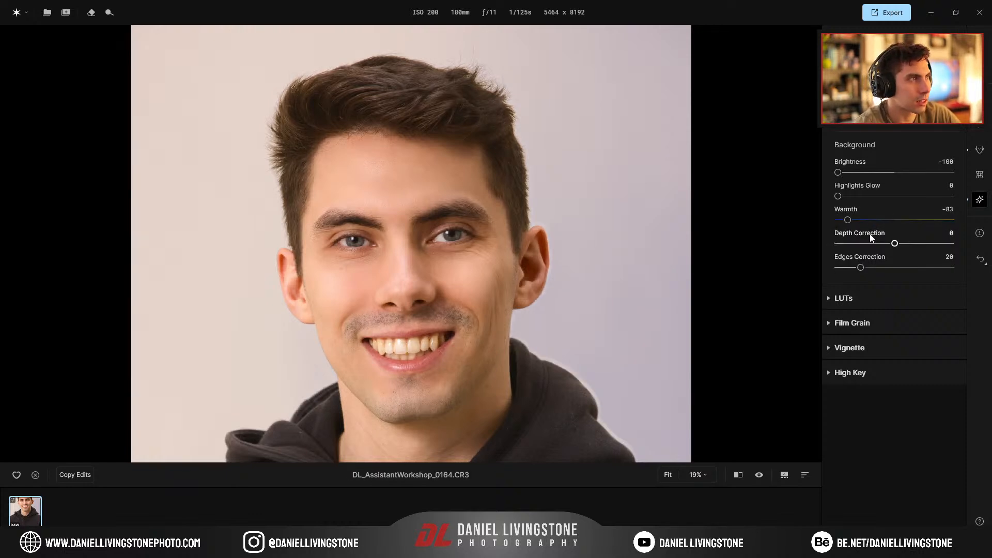
{"action": "left_click_drag", "start_coordinate": [846, 220], "coordinate": [871, 220]}
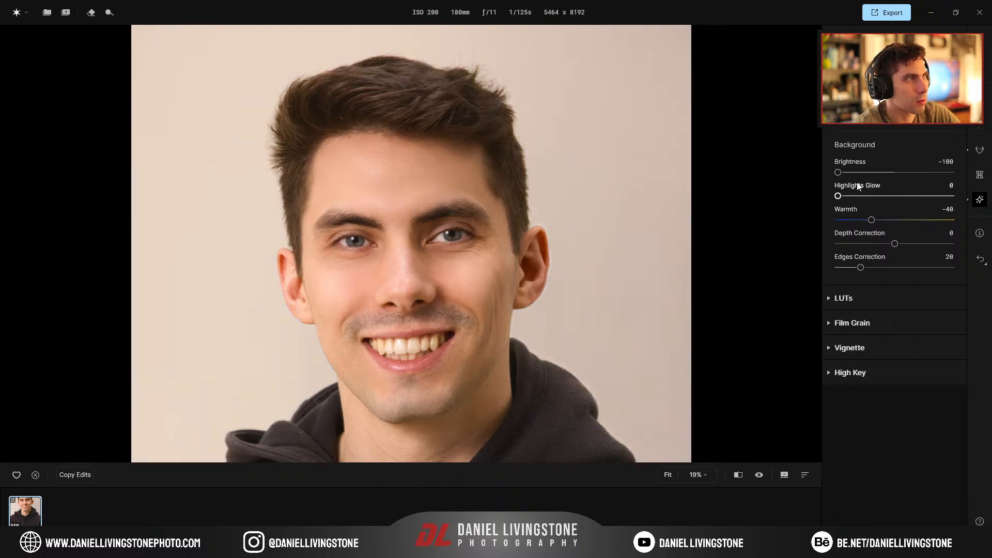
Reset the bokeh background Brightness to 0 and set its Warmth to -53
{"action": "left_click_drag", "start_coordinate": [838, 173], "coordinate": [885, 176]}
{"action": "double_click", "coordinate": [886, 176]}
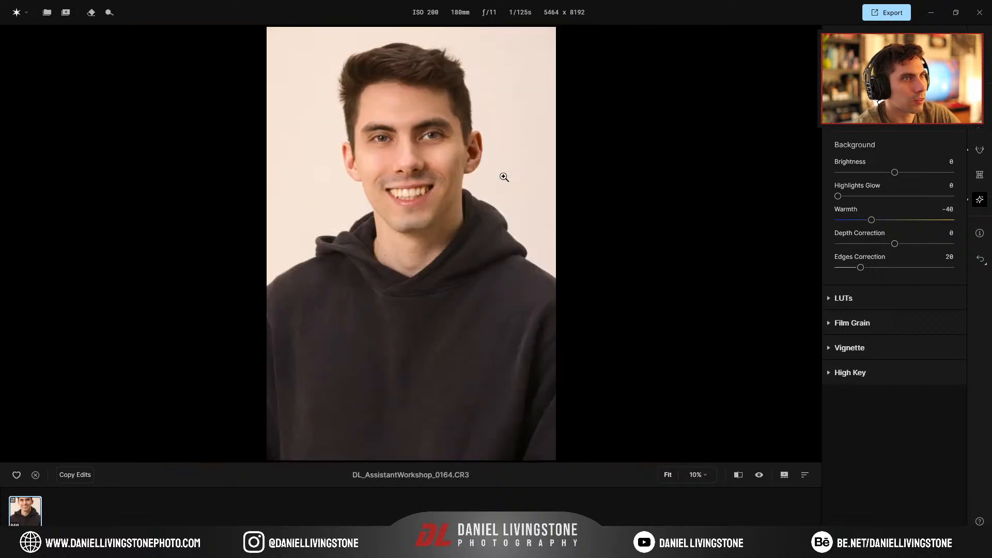
{"action": "left_click_drag", "start_coordinate": [871, 221], "coordinate": [865, 221]}
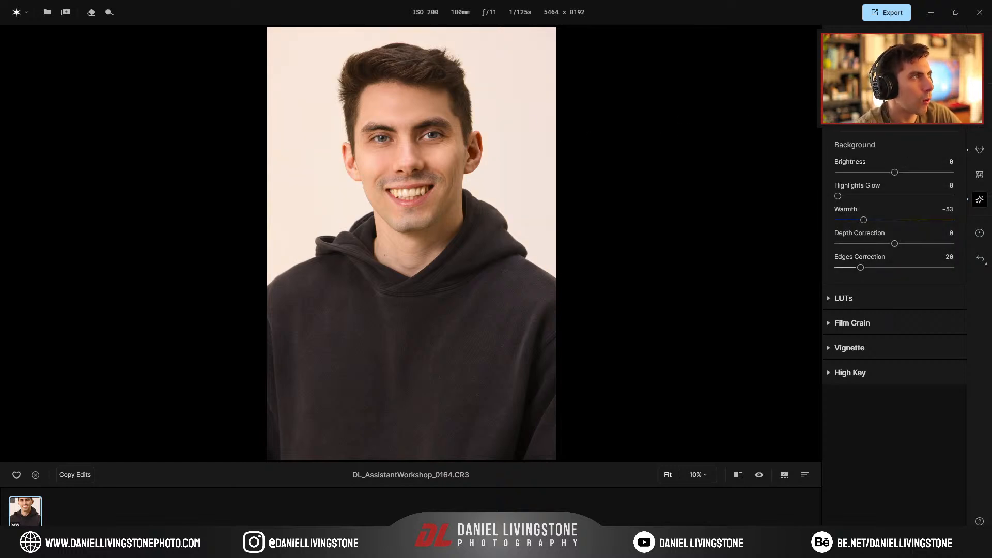
Set the white balance Temperature to 6300 in Develop and check the face up close
{"action": "scroll", "coordinate": [879, 233], "scroll_direction": "up", "scroll_amount": 10}
{"action": "scroll", "coordinate": [876, 300], "scroll_direction": "up", "scroll_amount": 1}
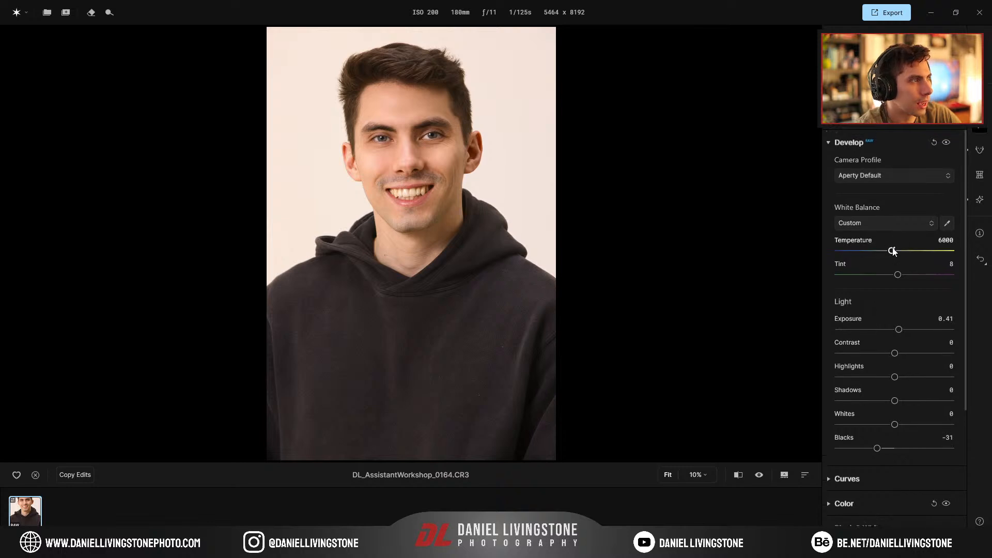
{"action": "left_click_drag", "start_coordinate": [895, 254], "coordinate": [897, 254]}
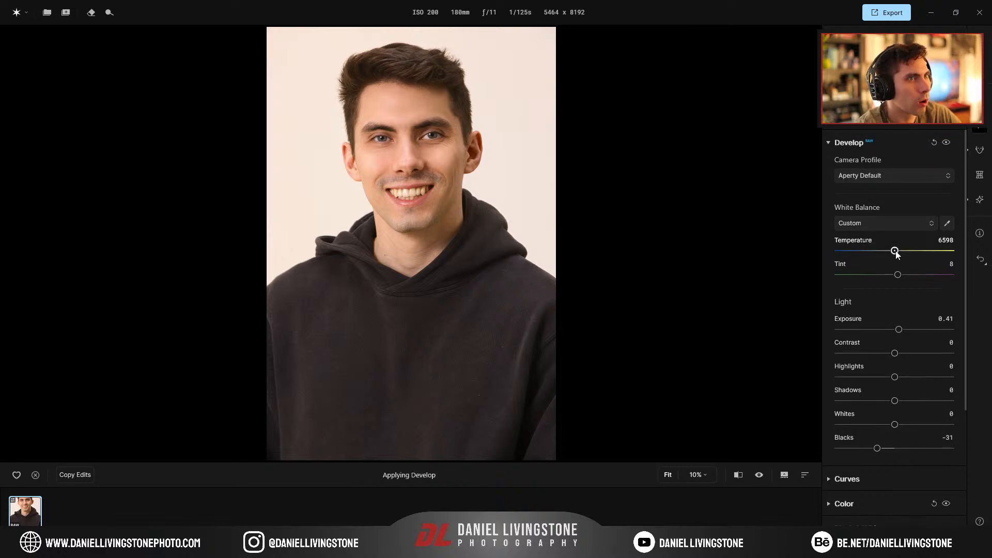
{"action": "left_click", "coordinate": [950, 239]}
{"action": "type", "text": "6300"}
{"action": "key", "text": "Return"}
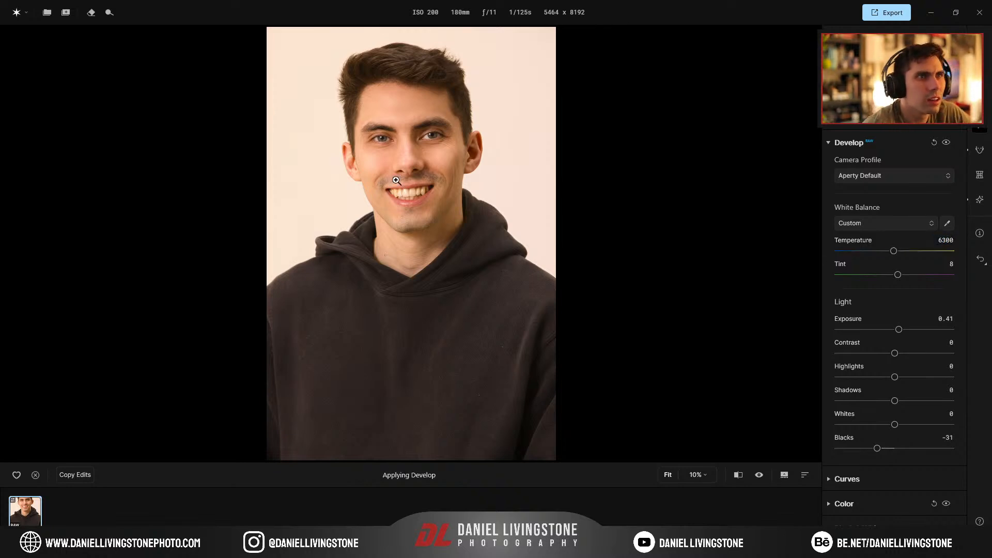
{"action": "scroll", "coordinate": [409, 180], "scroll_direction": "up", "scroll_amount": 5}
{"action": "left_click_drag", "start_coordinate": [406, 126], "coordinate": [411, 277]}
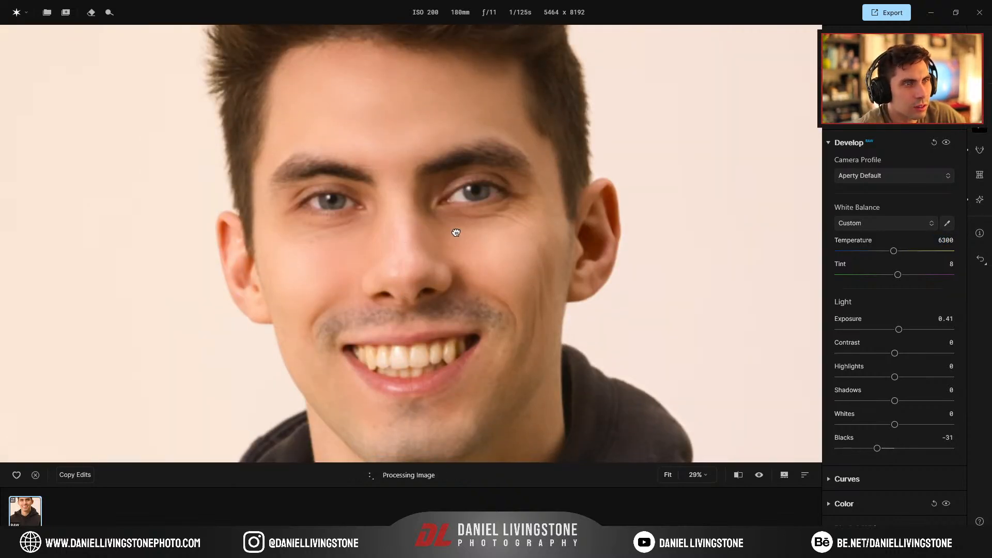
{"action": "scroll", "coordinate": [444, 230], "scroll_direction": "down", "scroll_amount": 3}
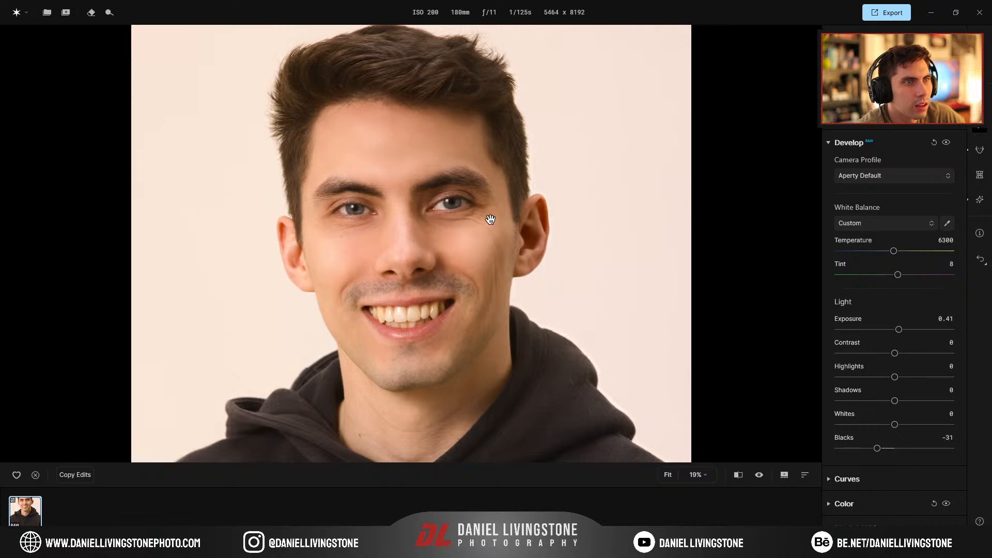
Try the Blue iris colour on the eyes and inspect them up close
{"action": "left_click", "coordinate": [980, 153]}
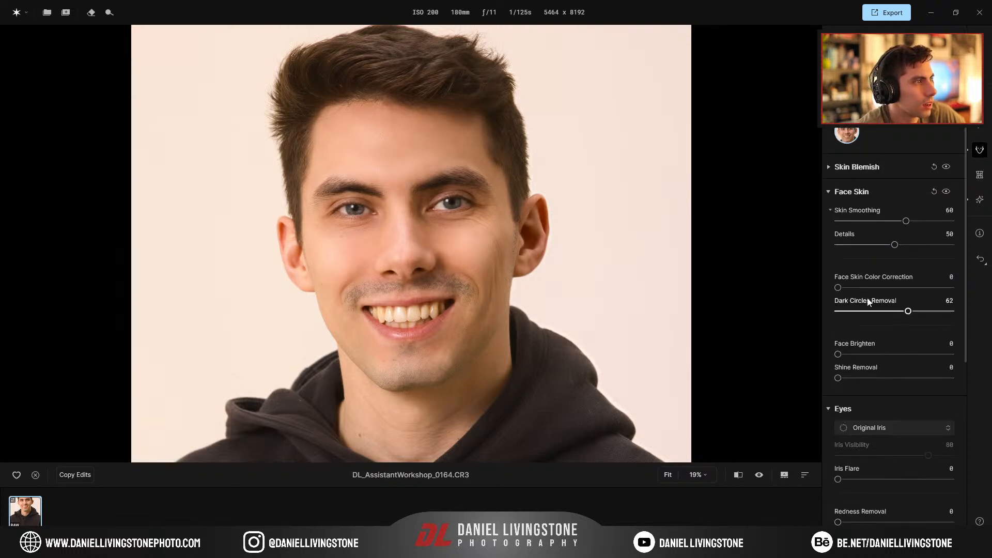
{"action": "left_click", "coordinate": [886, 189]}
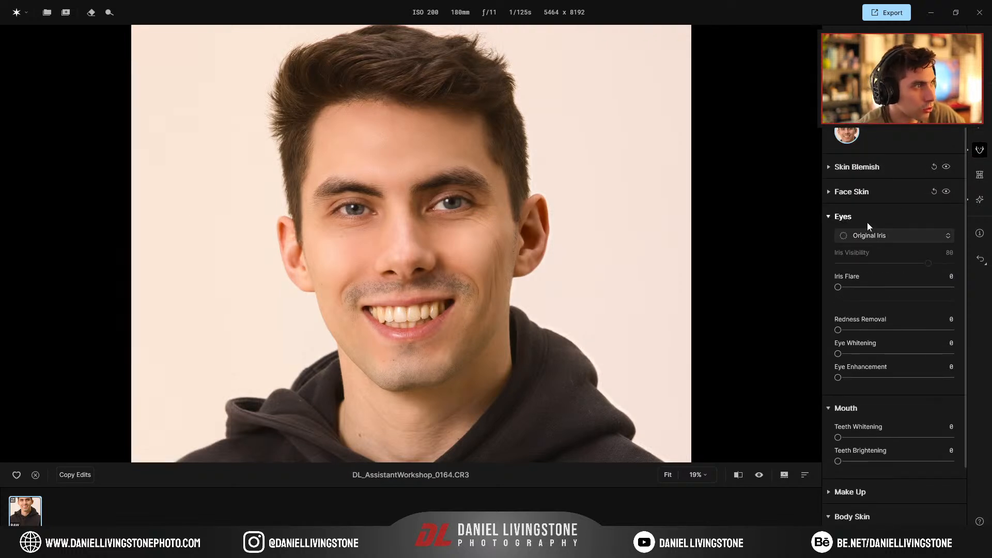
{"action": "left_click", "coordinate": [865, 237]}
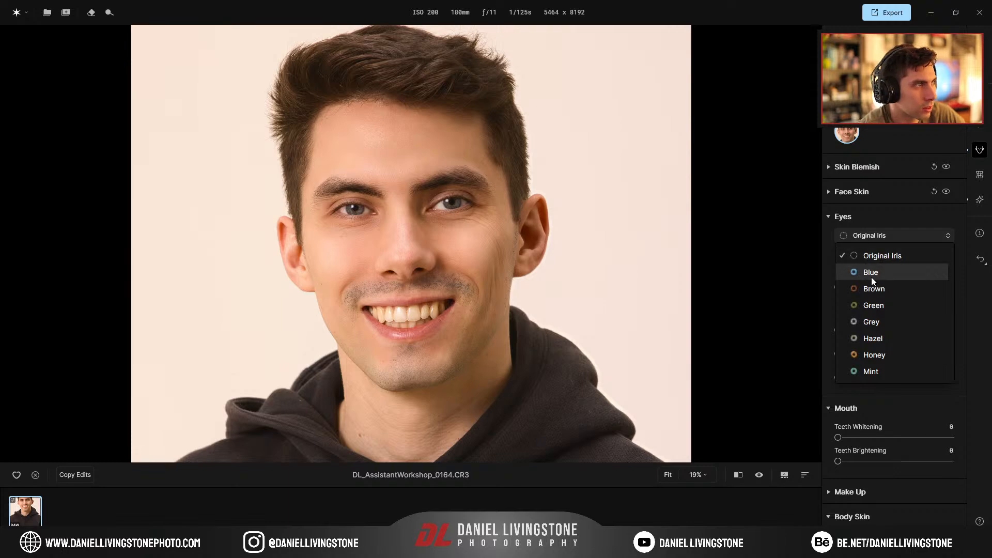
{"action": "left_click", "coordinate": [871, 272]}
{"action": "scroll", "coordinate": [418, 217], "scroll_direction": "up", "scroll_amount": 5}
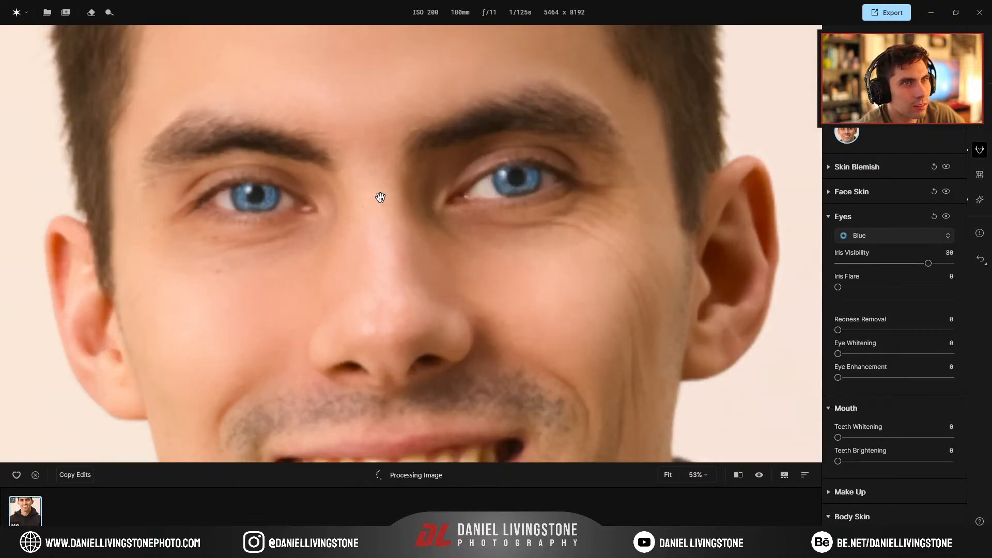
{"action": "scroll", "coordinate": [494, 200], "scroll_direction": "up", "scroll_amount": 1}
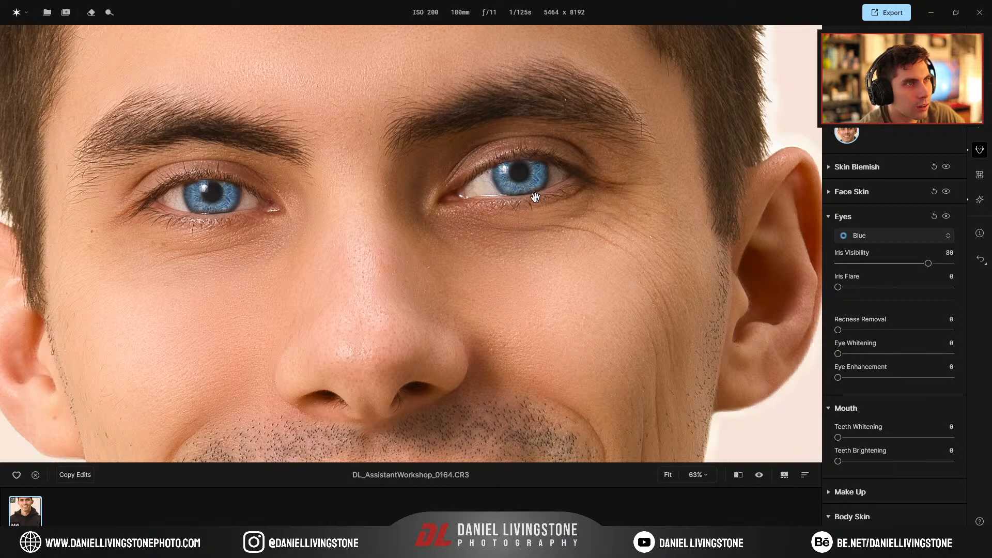
Try the Green iris with Iris Visibility at 7, and set Iris Visibility to 6 and Iris Flare to 68
{"action": "left_click", "coordinate": [875, 237]}
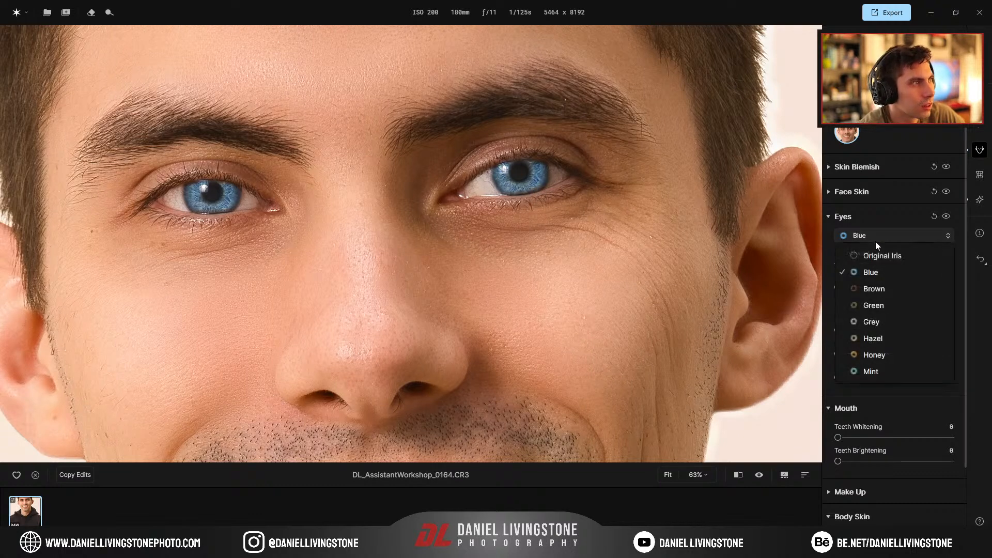
{"action": "left_click", "coordinate": [882, 301]}
{"action": "left_click_drag", "start_coordinate": [928, 263], "coordinate": [846, 265]}
{"action": "scroll", "coordinate": [598, 237], "scroll_direction": "down", "scroll_amount": 5}
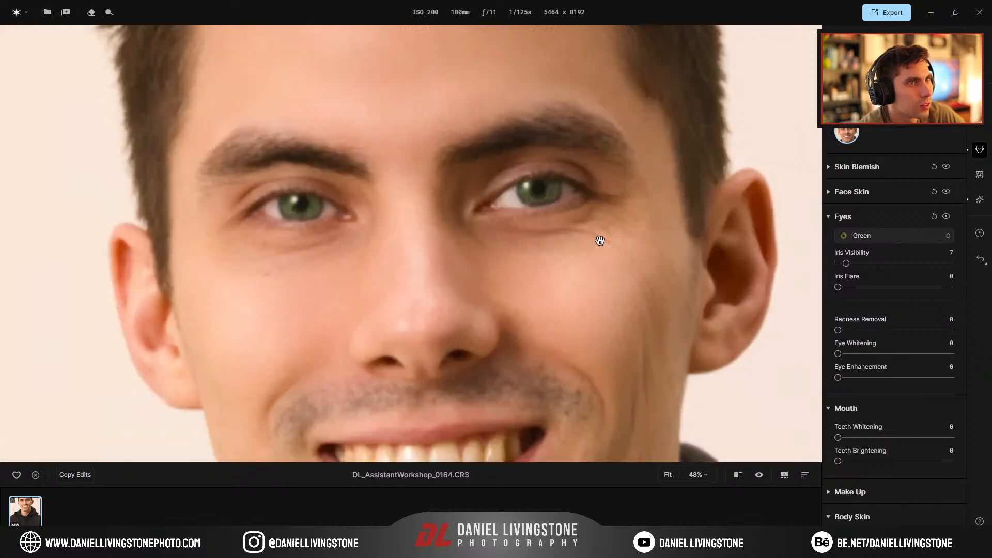
{"action": "left_click_drag", "start_coordinate": [843, 265], "coordinate": [915, 287]}
Try the Grey, Blue and Hazel iris colours in turn on the eyes
{"action": "left_click", "coordinate": [880, 237]}
{"action": "left_click", "coordinate": [880, 321]}
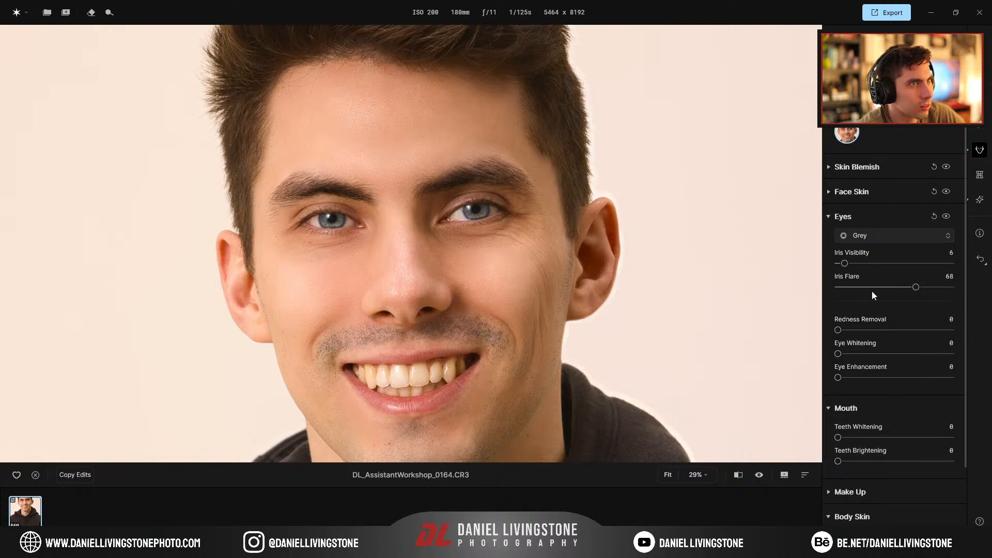
{"action": "left_click", "coordinate": [860, 236]}
{"action": "left_click", "coordinate": [873, 272]}
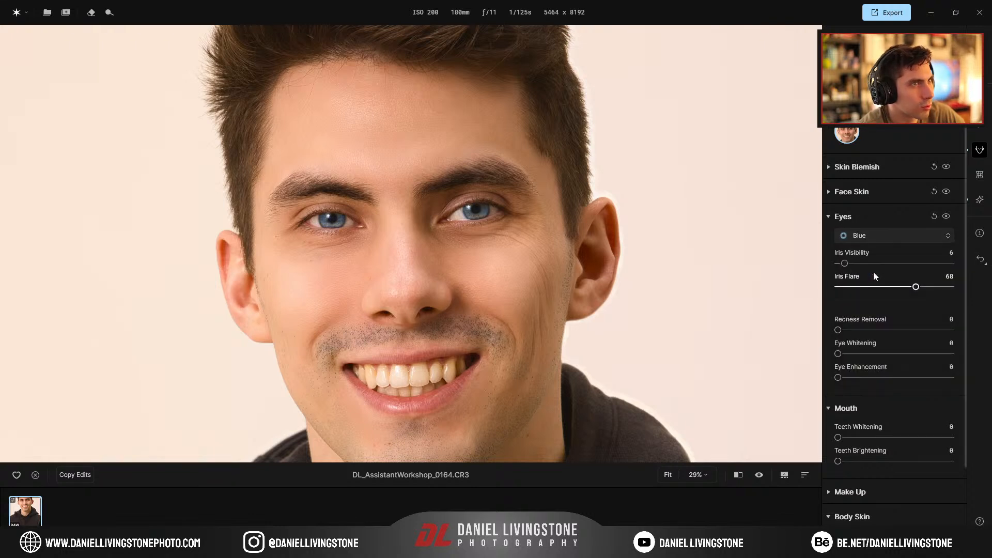
{"action": "left_click", "coordinate": [874, 237]}
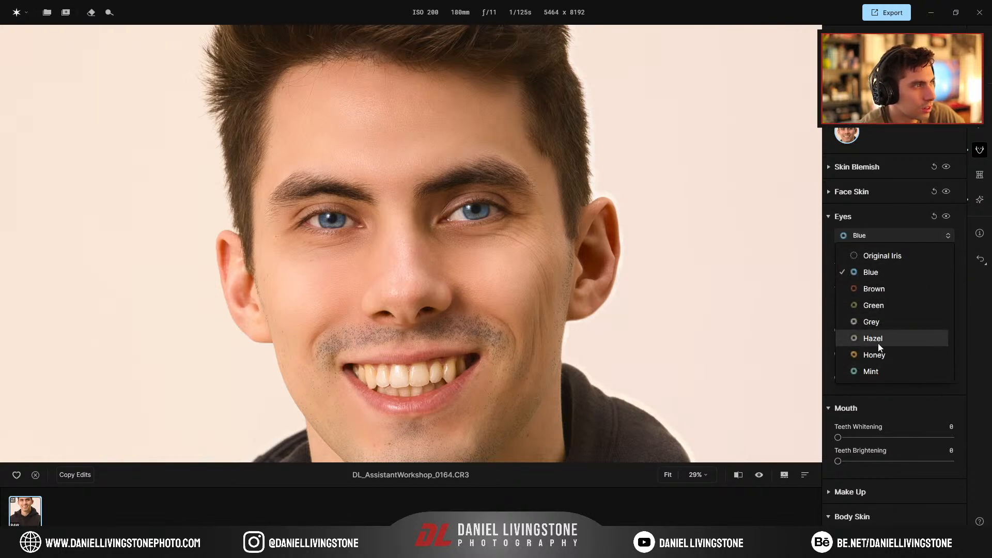
{"action": "left_click", "coordinate": [878, 339]}
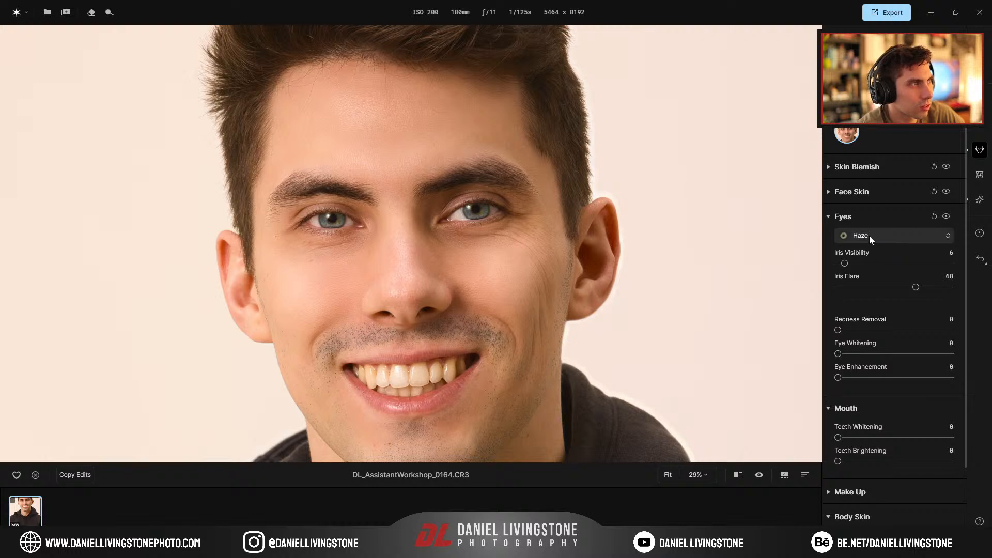
Try the Honey, Mint and Brown iris colours in turn, and check the eyes up close
{"action": "left_click", "coordinate": [872, 237]}
{"action": "left_click", "coordinate": [881, 356]}
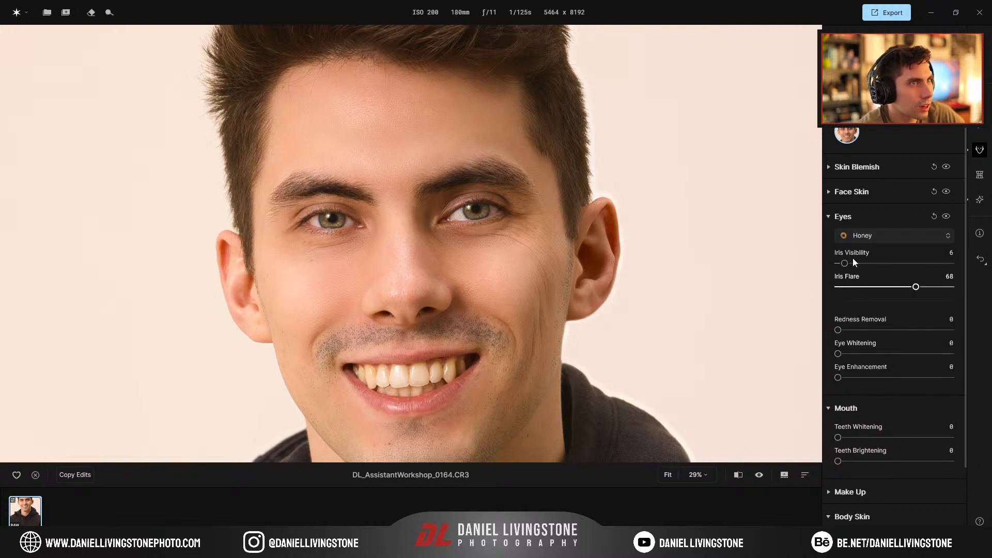
{"action": "left_click", "coordinate": [868, 235]}
{"action": "left_click", "coordinate": [874, 367]}
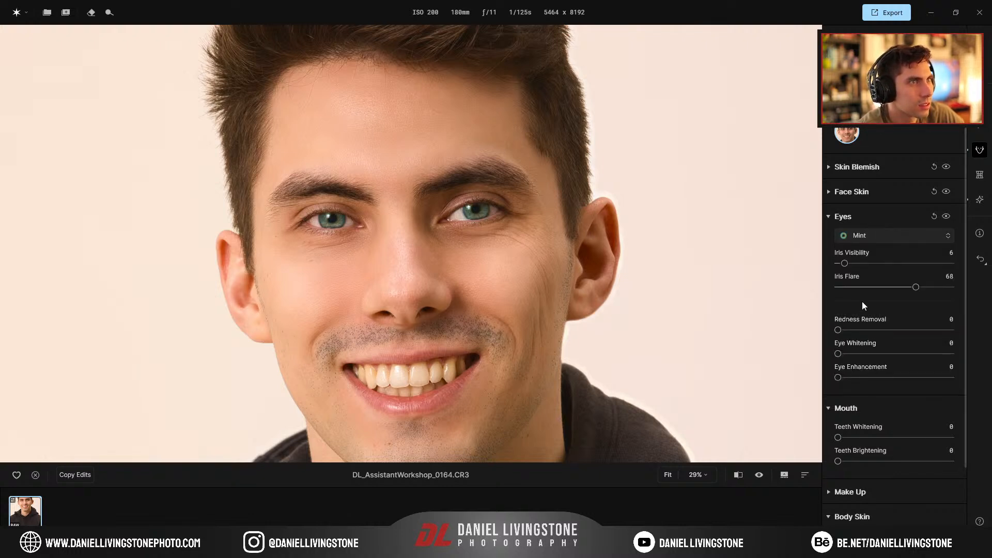
{"action": "left_click", "coordinate": [868, 240]}
{"action": "left_click", "coordinate": [877, 289]}
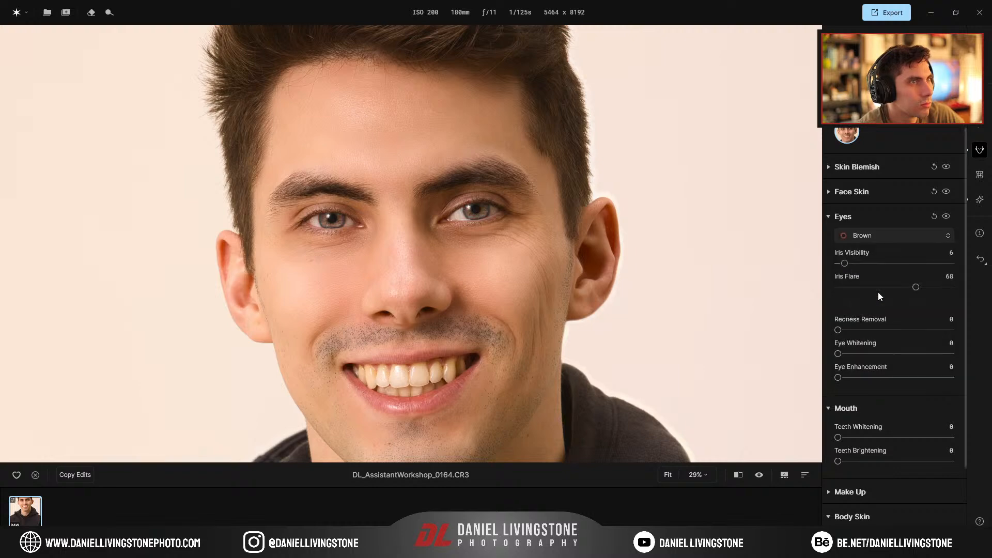
{"action": "scroll", "coordinate": [554, 294], "scroll_direction": "down", "scroll_amount": 5}
{"action": "scroll", "coordinate": [449, 264], "scroll_direction": "up", "scroll_amount": 5}
{"action": "left_click_drag", "start_coordinate": [416, 162], "coordinate": [398, 370]}
{"action": "scroll", "coordinate": [399, 370], "scroll_direction": "up", "scroll_amount": 3}
{"action": "left_click_drag", "start_coordinate": [467, 220], "coordinate": [486, 394]}
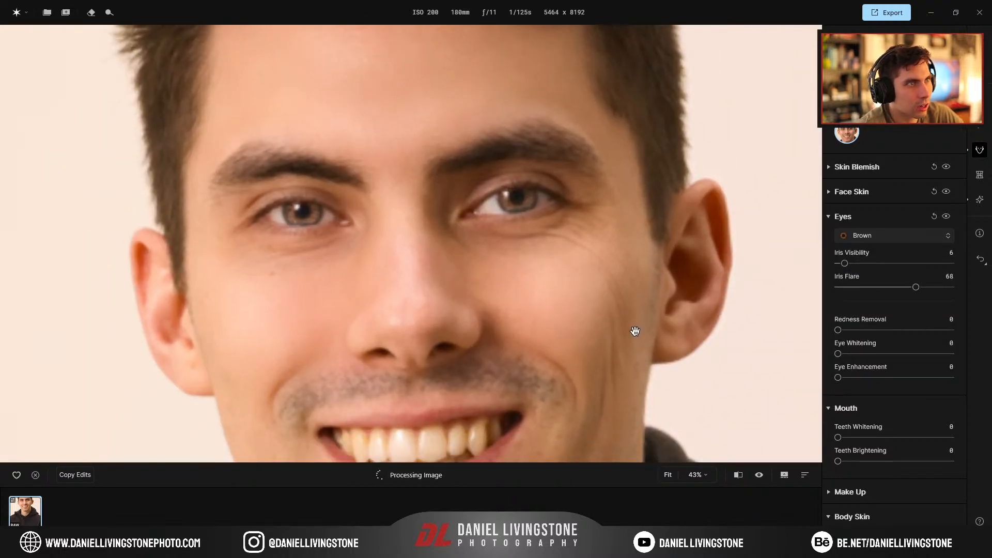
Restore the Original Iris, try Iris Flare at 78, and set it to 50
{"action": "left_click_drag", "start_coordinate": [897, 296], "coordinate": [784, 296]}
{"action": "left_click_drag", "start_coordinate": [852, 294], "coordinate": [886, 294]}
{"action": "left_click", "coordinate": [883, 240]}
{"action": "left_click", "coordinate": [874, 263]}
{"action": "left_click_drag", "start_coordinate": [885, 288], "coordinate": [927, 287]}
{"action": "scroll", "coordinate": [383, 259], "scroll_direction": "down", "scroll_amount": 2}
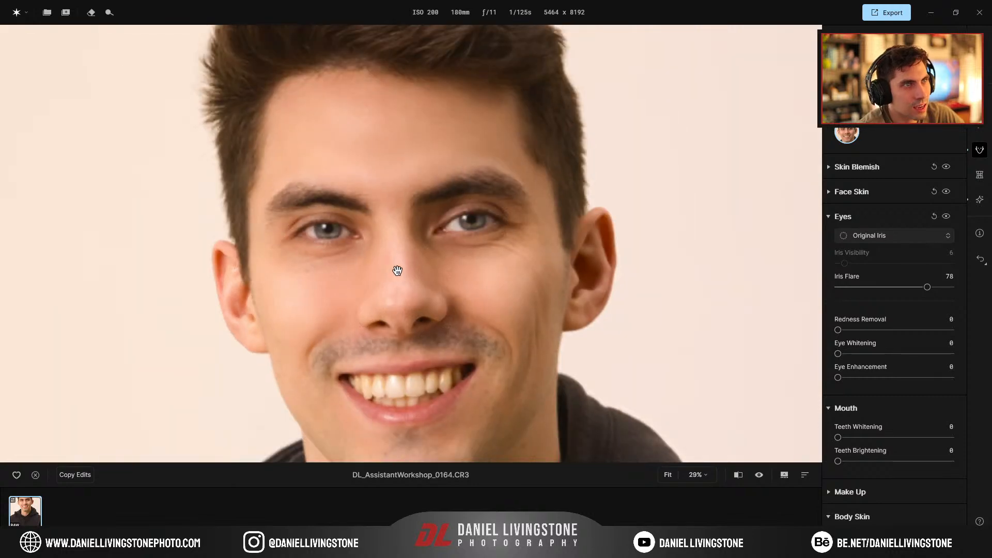
{"action": "scroll", "coordinate": [489, 260], "scroll_direction": "down", "scroll_amount": 1}
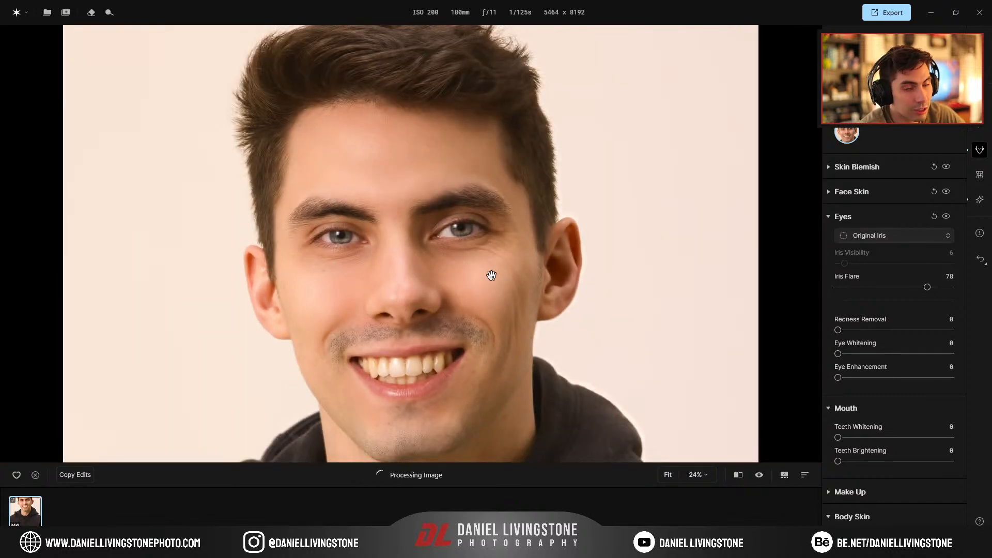
{"action": "left_click_drag", "start_coordinate": [927, 287], "coordinate": [896, 287]}
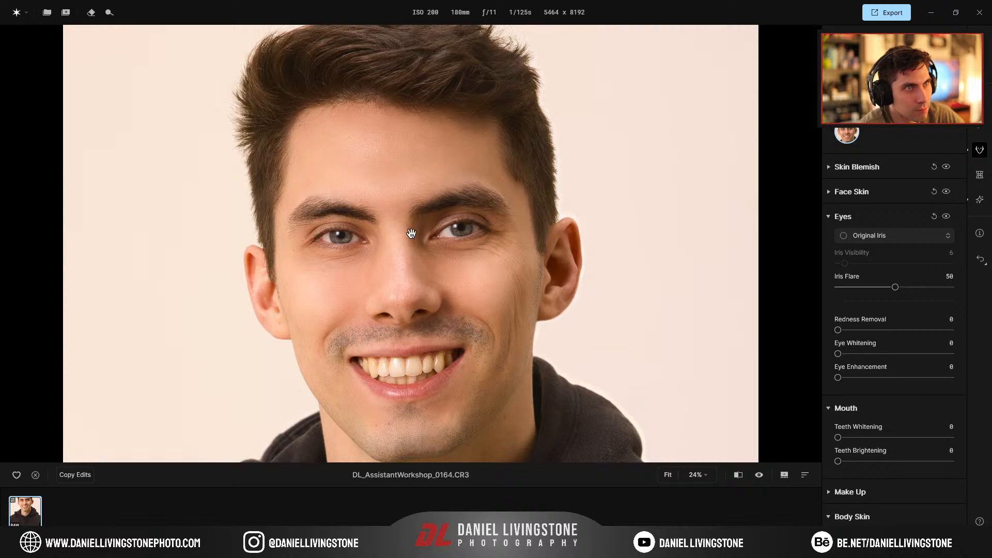
Set the eyes' Redness Removal to 83 while checking the whites of the eyes up close
{"action": "scroll", "coordinate": [429, 256], "scroll_direction": "down", "scroll_amount": 4}
{"action": "scroll", "coordinate": [376, 193], "scroll_direction": "up", "scroll_amount": 6}
{"action": "left_click_drag", "start_coordinate": [374, 142], "coordinate": [354, 437]}
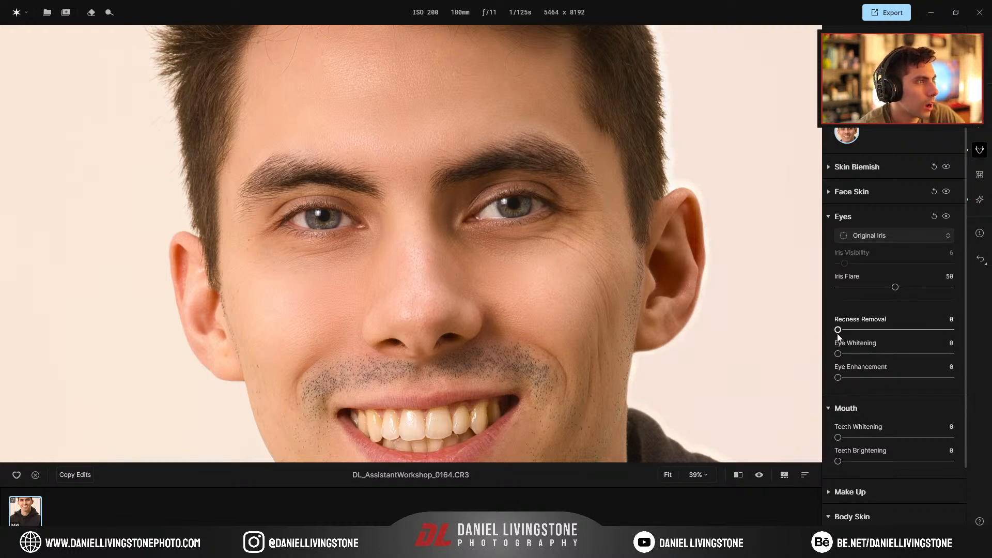
{"action": "left_click_drag", "start_coordinate": [838, 330], "coordinate": [930, 331]}
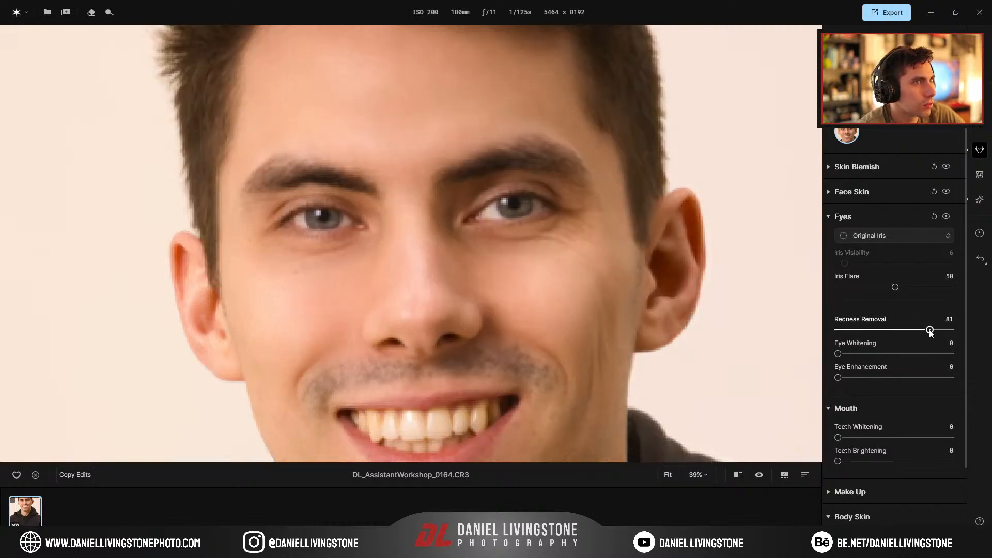
{"action": "scroll", "coordinate": [389, 242], "scroll_direction": "up", "scroll_amount": 3}
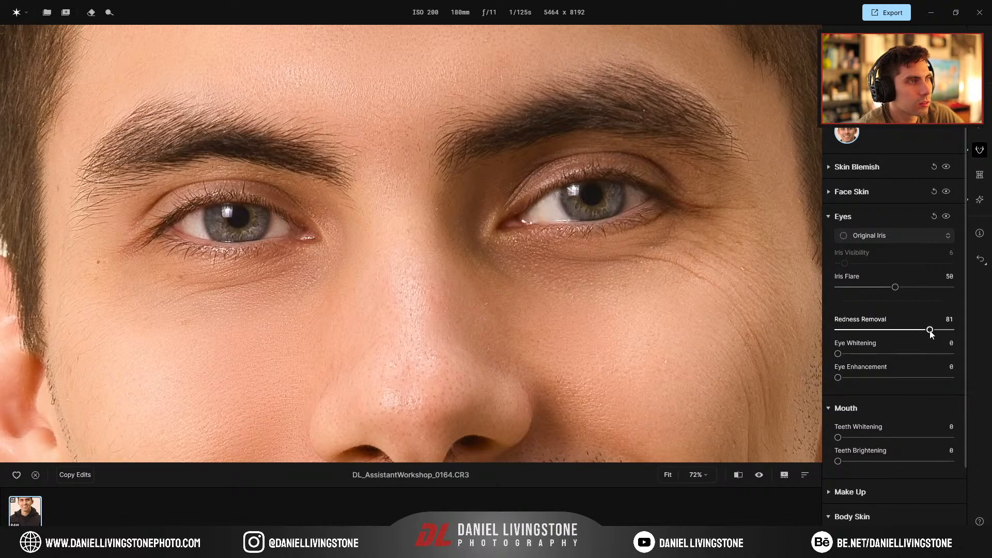
{"action": "mouse_move", "coordinate": [924, 331]}
{"action": "left_mouse_down"}
{"action": "mouse_move", "coordinate": [962, 333]}
{"action": "mouse_move", "coordinate": [932, 330]}
{"action": "left_mouse_up"}
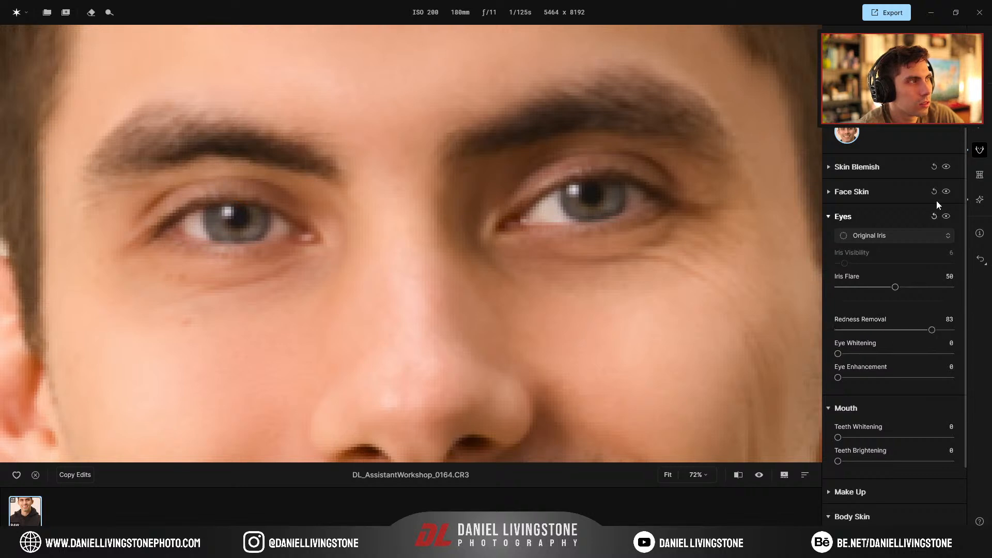
Compare the eyes with and without the Eyes adjustments, and leave the adjustments enabled
{"action": "left_click", "coordinate": [948, 218]}
{"action": "left_click", "coordinate": [947, 218]}
{"action": "left_click", "coordinate": [948, 218]}
{"action": "left_click", "coordinate": [948, 219]}
{"action": "left_click", "coordinate": [948, 218]}
{"action": "left_click", "coordinate": [948, 218]}
{"action": "left_click", "coordinate": [948, 218]}
{"action": "left_click", "coordinate": [947, 218]}
{"action": "left_click", "coordinate": [948, 218]}
{"action": "left_click", "coordinate": [948, 218]}
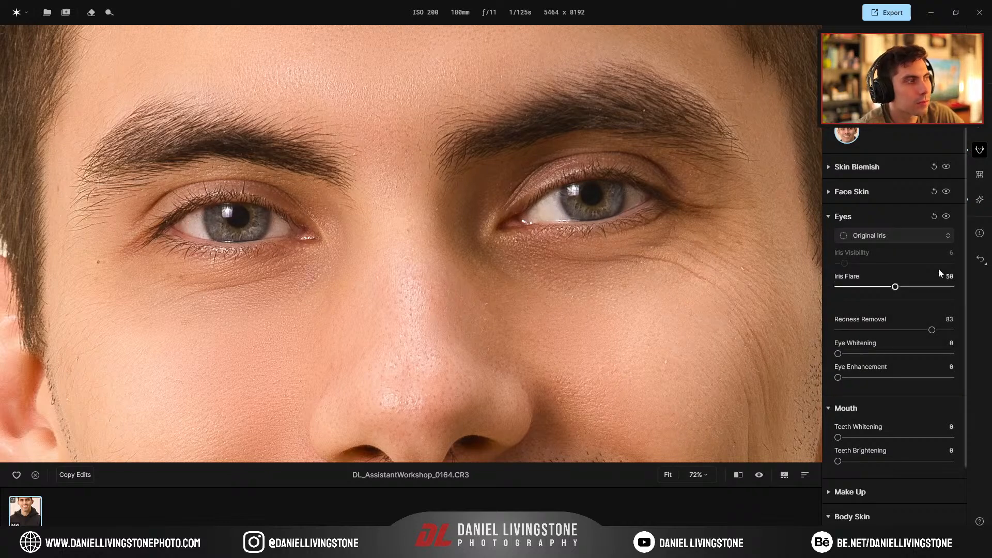
{"action": "left_click", "coordinate": [947, 218]}
{"action": "left_click", "coordinate": [948, 219]}
{"action": "left_click", "coordinate": [948, 218]}
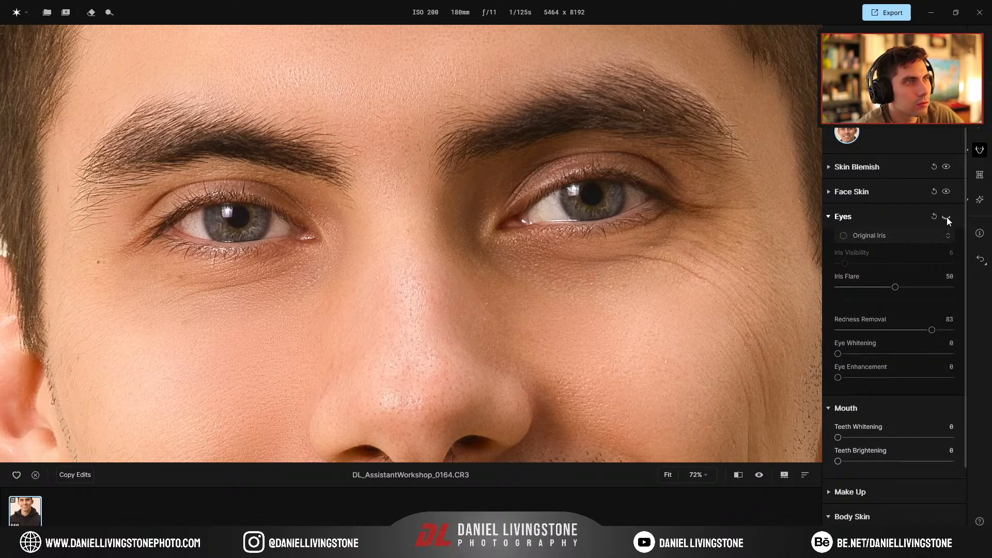
{"action": "left_click", "coordinate": [948, 218]}
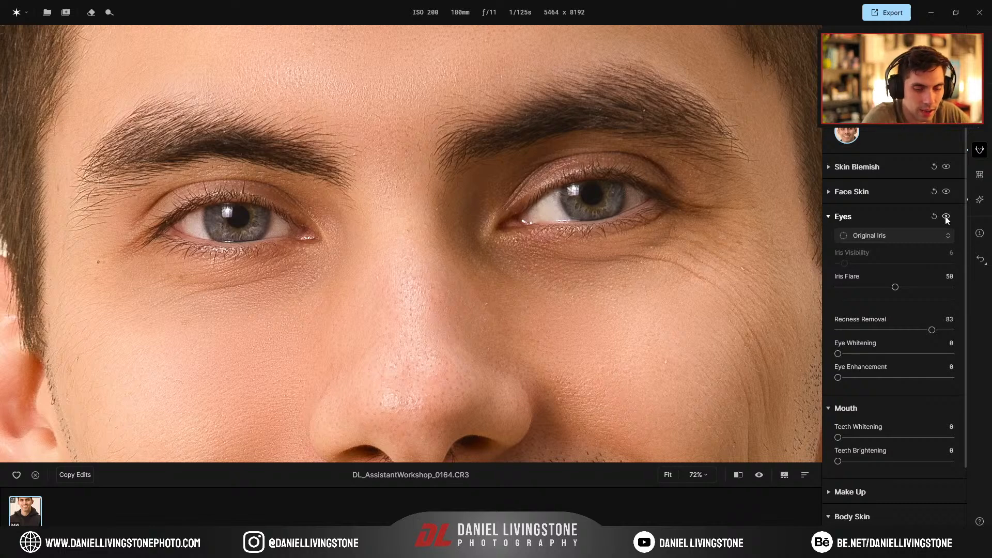
Switch to the Chrome browser and search the web for "eye veins name" in a new tab
{"action": "key", "text": "alt+Tab"}
{"action": "key", "text": "alt+Tab"}
{"action": "key", "text": "alt+Tab"}
{"action": "key", "text": "alt+Tab"}
{"action": "key", "text": "ctrl+t"}
{"action": "type", "text": "eye "}
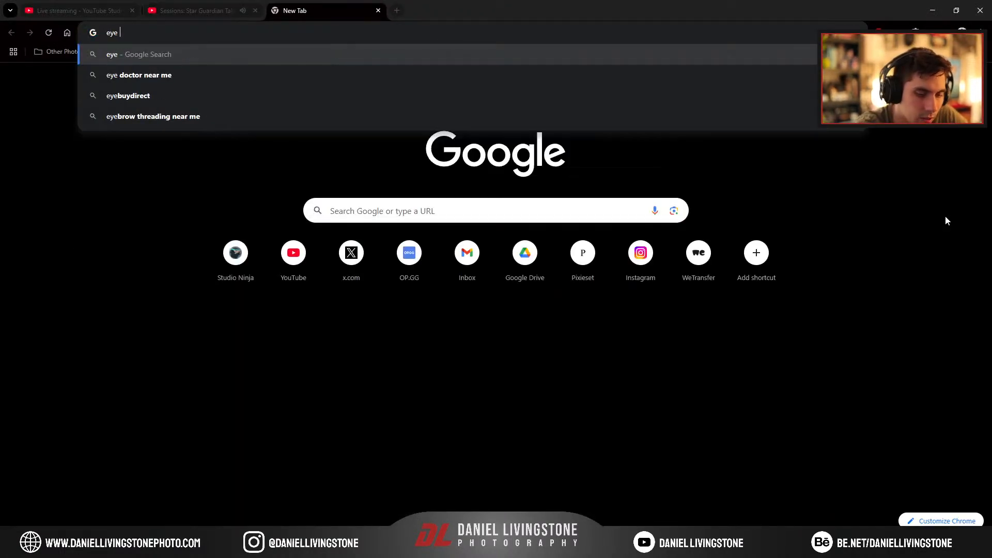
{"action": "type", "text": "ve"}
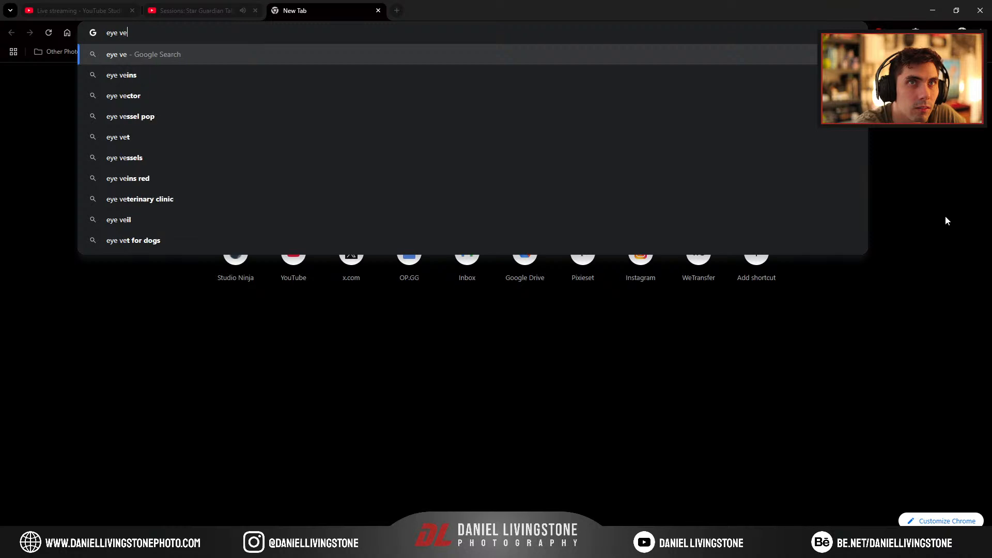
{"action": "type", "text": "ins name"}
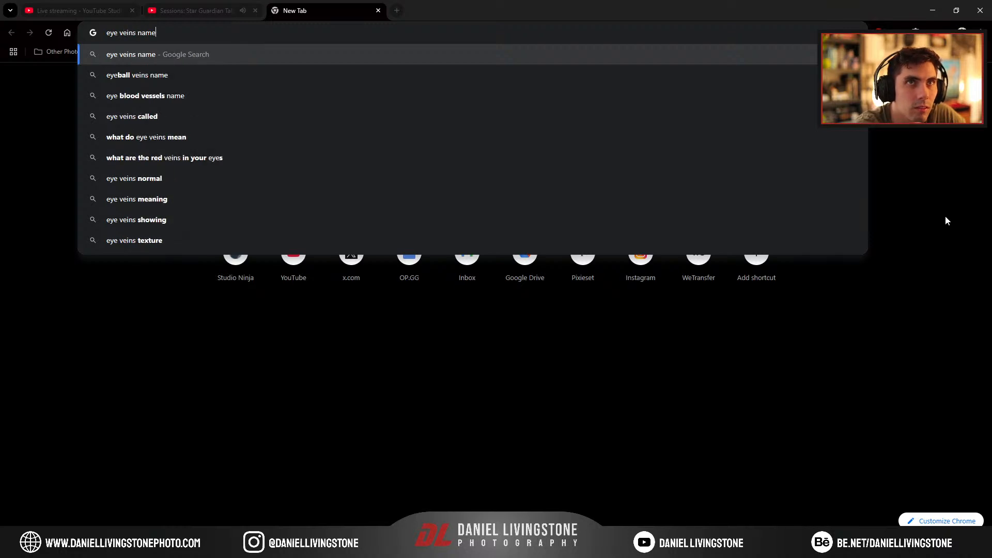
{"action": "key", "text": "Return"}
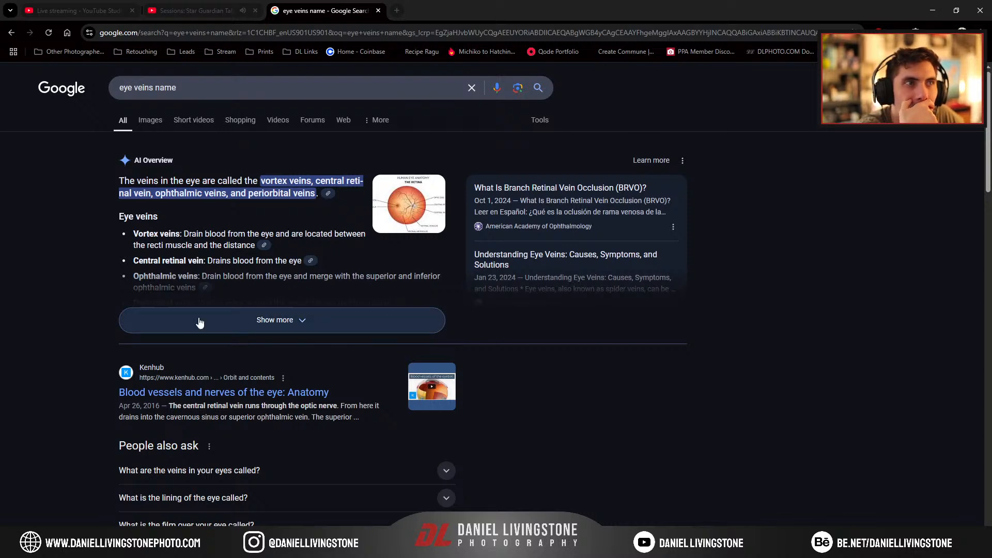
Skim the eye veins search results, close their tab, and return to the portrait in Aperty
{"action": "scroll", "coordinate": [119, 290], "scroll_direction": "down", "scroll_amount": 3}
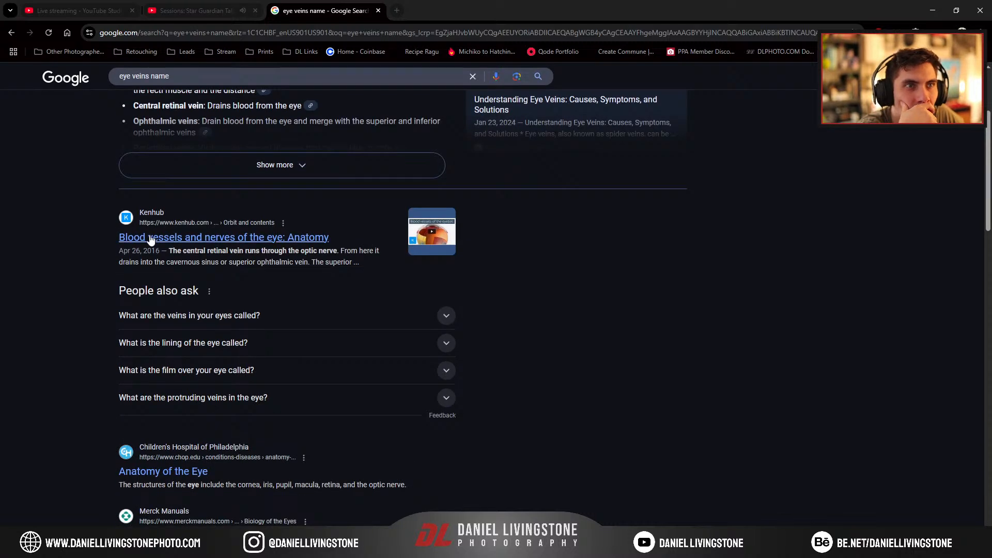
{"action": "scroll", "coordinate": [150, 240], "scroll_direction": "up", "scroll_amount": 3}
{"action": "left_click", "coordinate": [378, 11]}
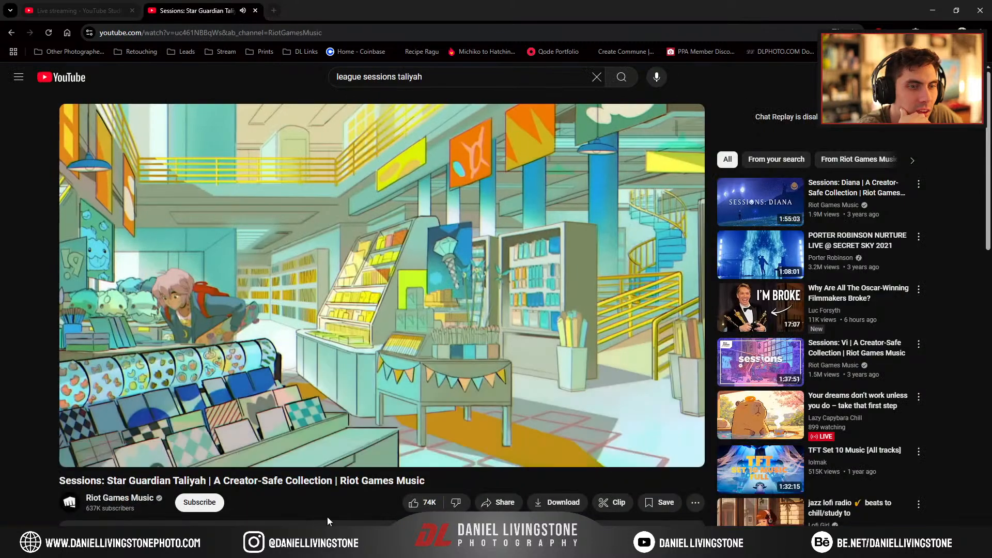
{"action": "left_click", "coordinate": [427, 545]}
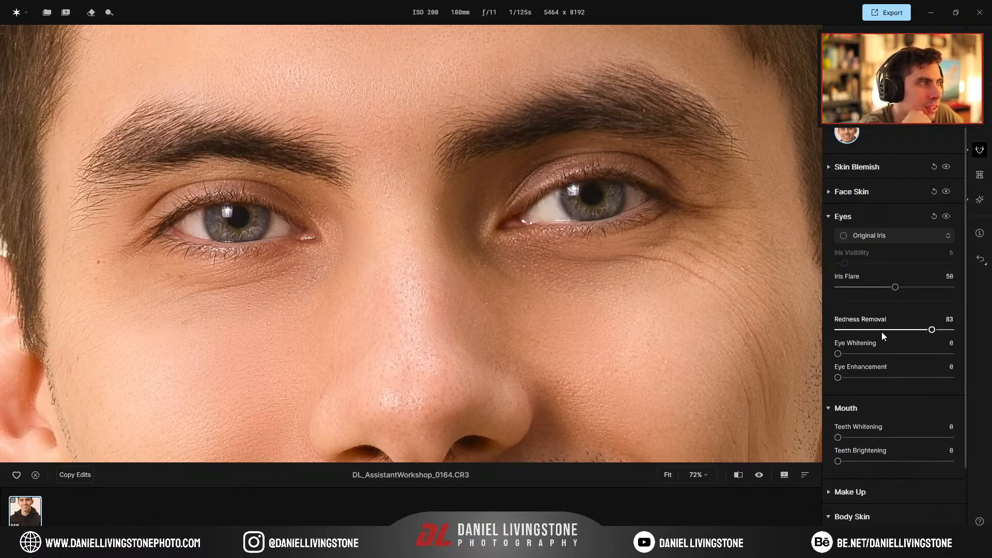
Reduce the eyes' Redness Removal to 23 and set Iris Flare to 0
{"action": "left_click_drag", "start_coordinate": [931, 330], "coordinate": [877, 333]}
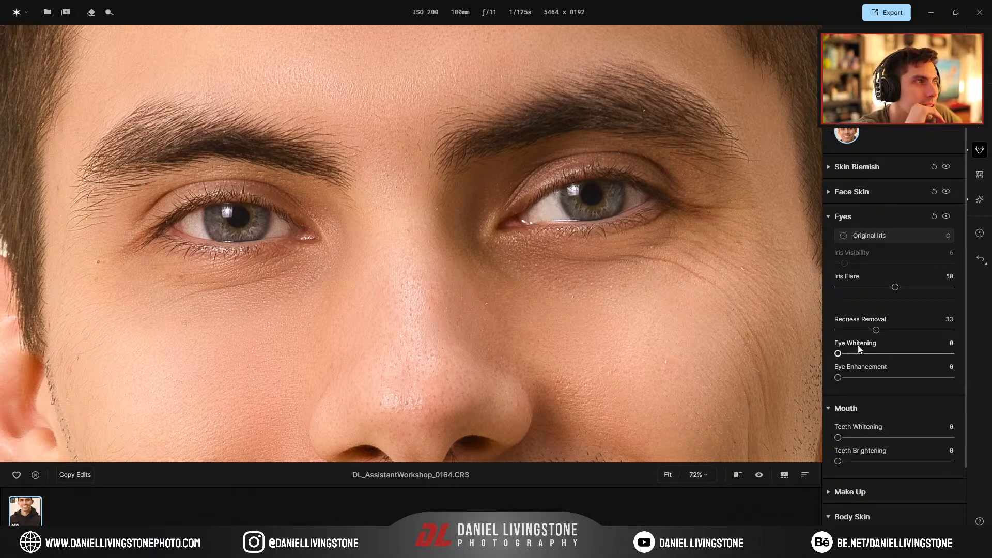
{"action": "mouse_move", "coordinate": [877, 334]}
{"action": "left_mouse_down"}
{"action": "mouse_move", "coordinate": [858, 335]}
{"action": "mouse_move", "coordinate": [866, 331]}
{"action": "left_mouse_up"}
{"action": "left_click_drag", "start_coordinate": [895, 287], "coordinate": [760, 282]}
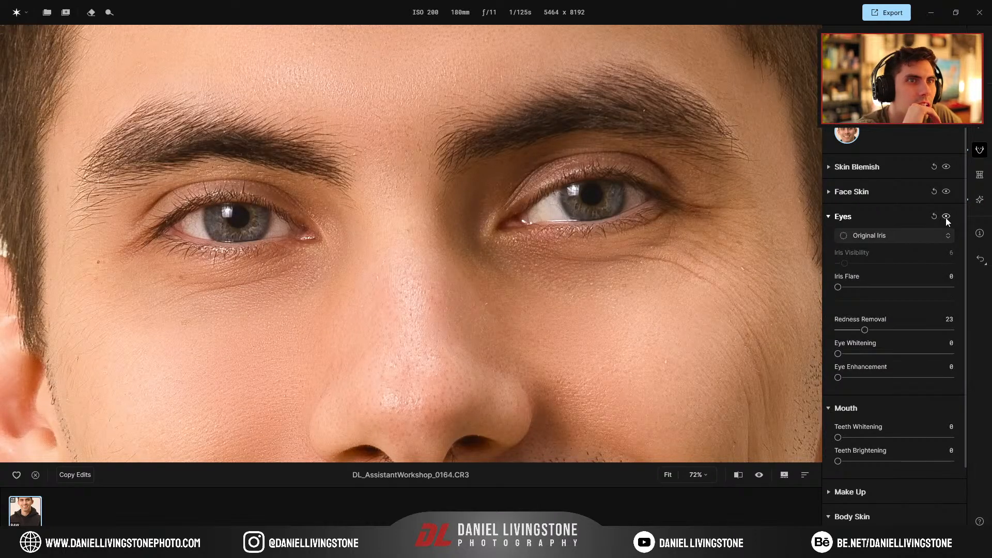
Raise the eyes' Redness Removal to 58, and compare the eyes with and without the Eyes adjustments
{"action": "left_click_drag", "start_coordinate": [865, 329], "coordinate": [885, 330]}
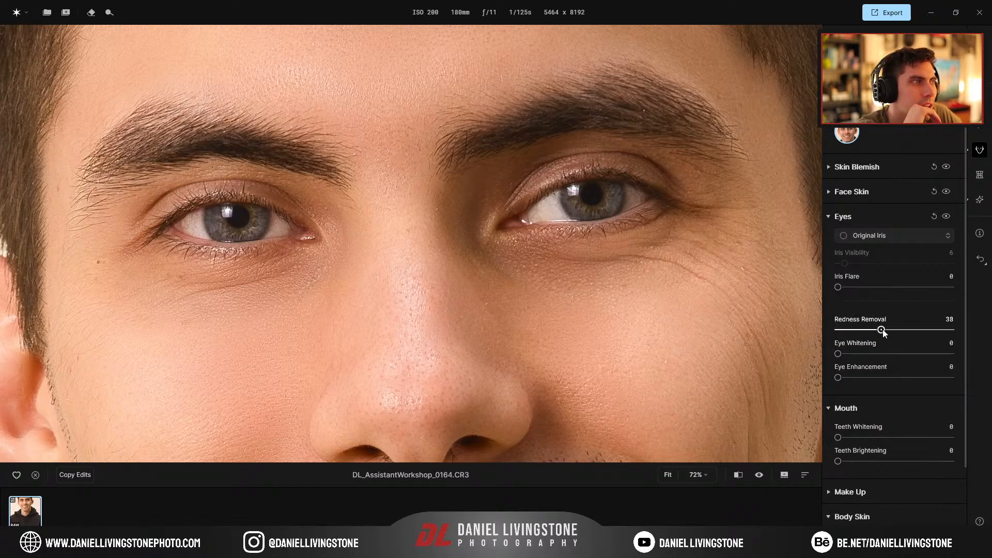
{"action": "left_click", "coordinate": [946, 216]}
{"action": "left_click", "coordinate": [946, 217]}
{"action": "left_click", "coordinate": [947, 217]}
{"action": "left_click", "coordinate": [946, 216]}
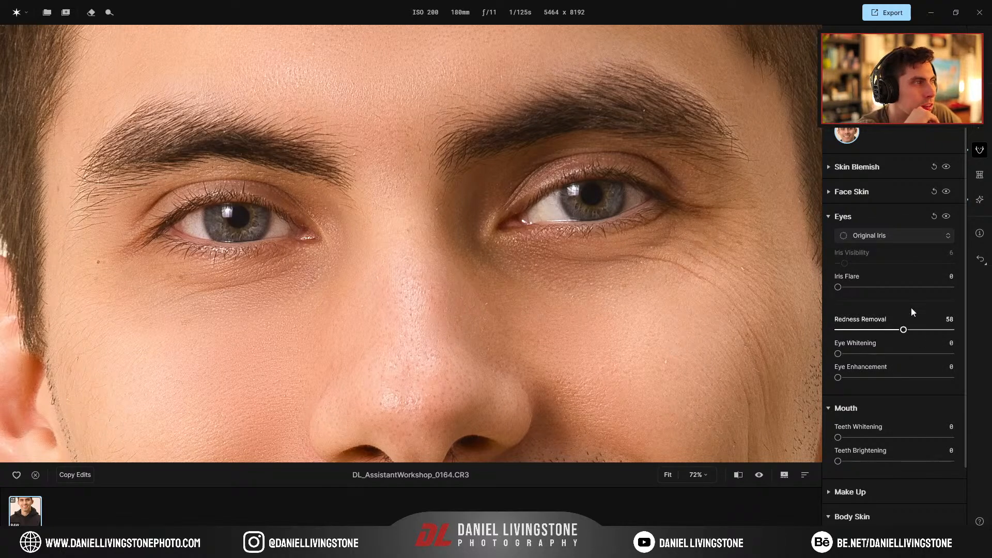
Set Eye Whitening to 60 for the portrait's eyes
{"action": "scroll", "coordinate": [683, 345], "scroll_direction": "down", "scroll_amount": 4}
{"action": "scroll", "coordinate": [512, 251], "scroll_direction": "down", "scroll_amount": 5}
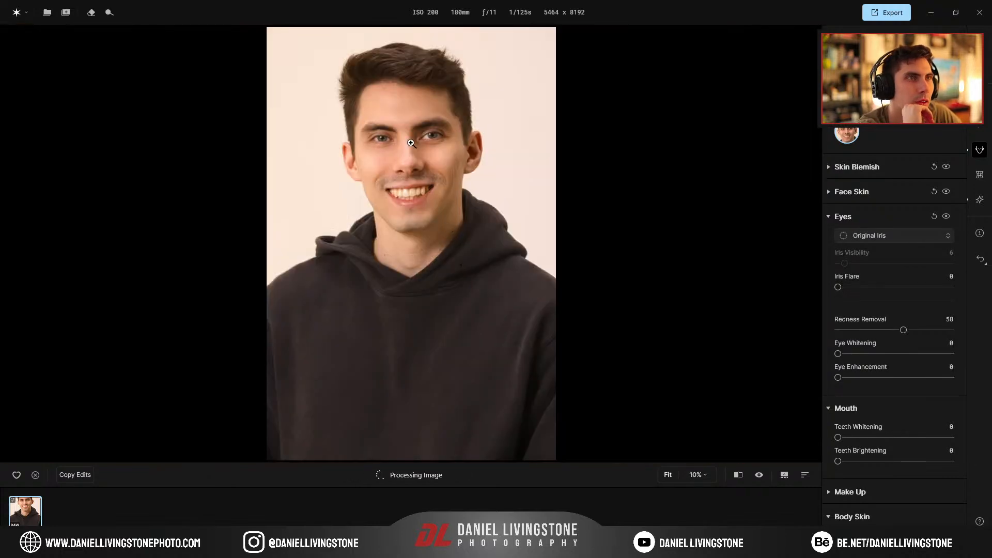
{"action": "left_click", "coordinate": [441, 144]}
{"action": "left_click_drag", "start_coordinate": [445, 237], "coordinate": [585, 264]}
{"action": "scroll", "coordinate": [584, 263], "scroll_direction": "down", "scroll_amount": 3}
{"action": "left_click_drag", "start_coordinate": [491, 276], "coordinate": [472, 251]}
{"action": "scroll", "coordinate": [472, 251], "scroll_direction": "down", "scroll_amount": 1}
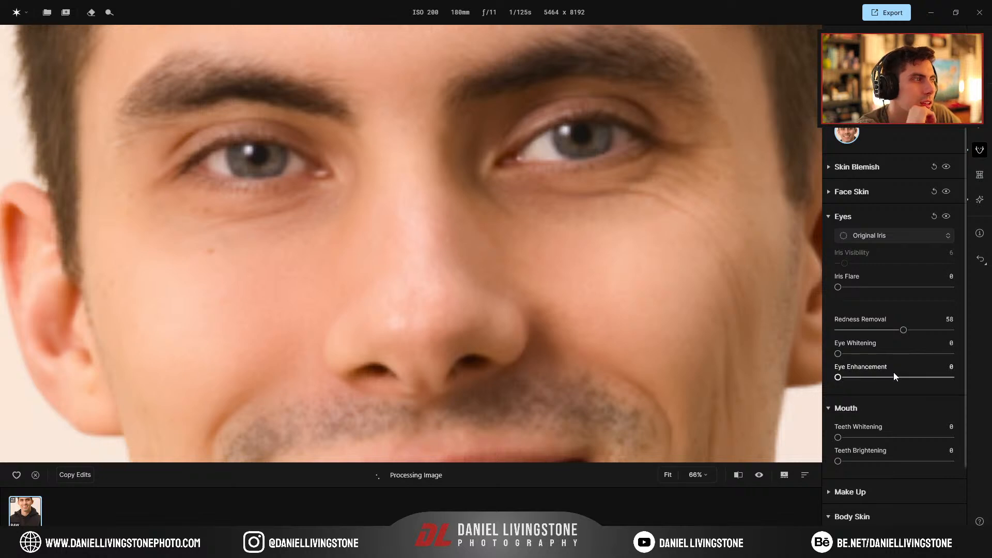
{"action": "left_click_drag", "start_coordinate": [866, 356], "coordinate": [908, 357]}
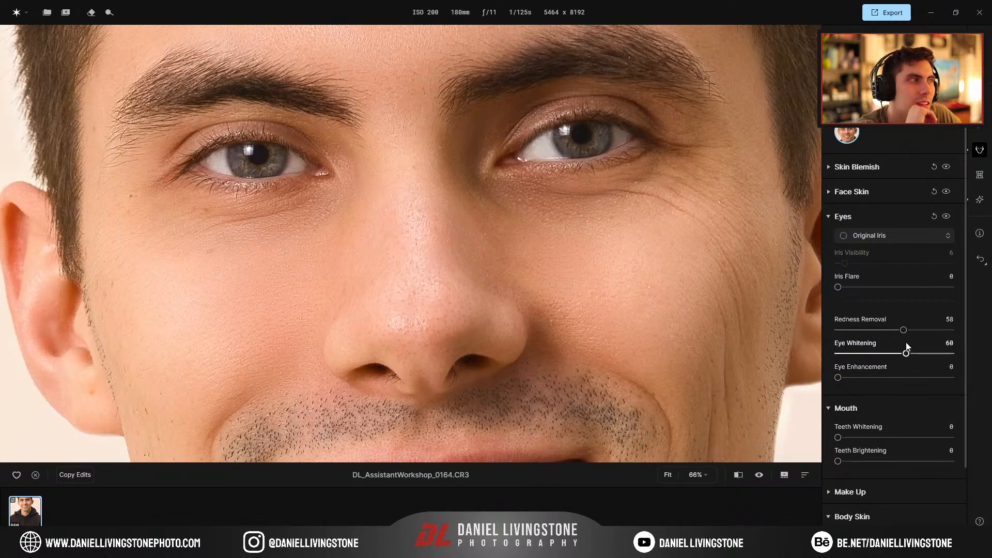
Reset Redness Removal to 0 and compare the eyes with and without their adjustments
{"action": "double_click", "coordinate": [903, 331]}
{"action": "left_click", "coordinate": [945, 219]}
{"action": "left_click", "coordinate": [944, 218]}
{"action": "left_click", "coordinate": [944, 219]}
{"action": "left_click", "coordinate": [944, 219]}
{"action": "left_click", "coordinate": [944, 219]}
{"action": "left_click", "coordinate": [945, 218]}
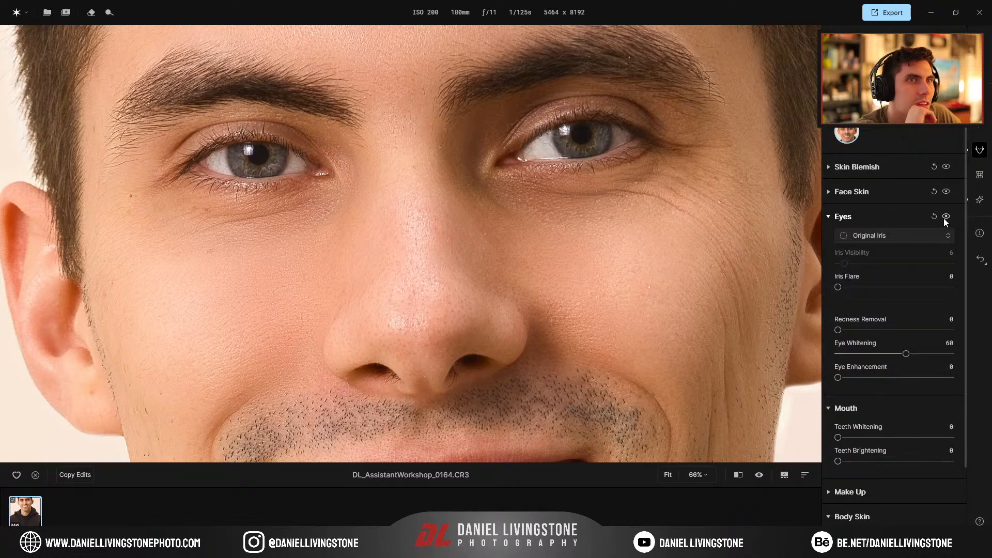
Set the eyes' Redness Removal and Eye Whitening to 30 and Eye Enhancement to 45
{"action": "left_click_drag", "start_coordinate": [906, 353], "coordinate": [876, 330]}
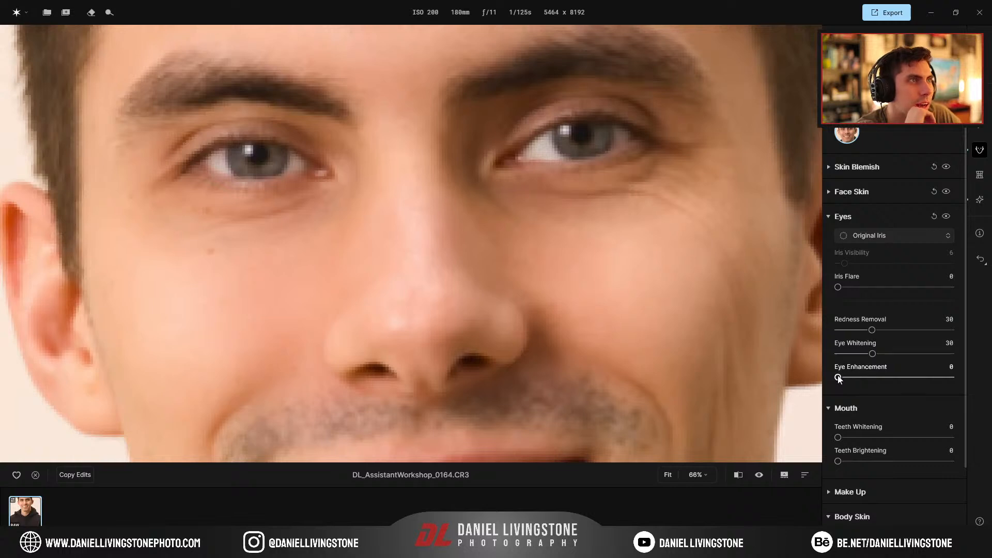
{"action": "left_click_drag", "start_coordinate": [838, 378], "coordinate": [924, 379]}
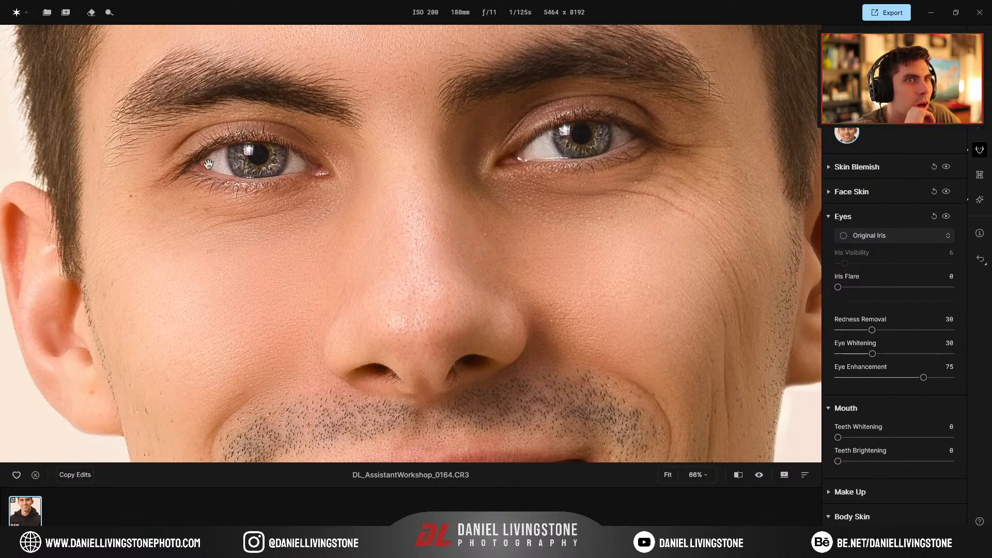
{"action": "left_click_drag", "start_coordinate": [923, 379], "coordinate": [897, 380]}
{"action": "scroll", "coordinate": [507, 283], "scroll_direction": "down", "scroll_amount": 5}
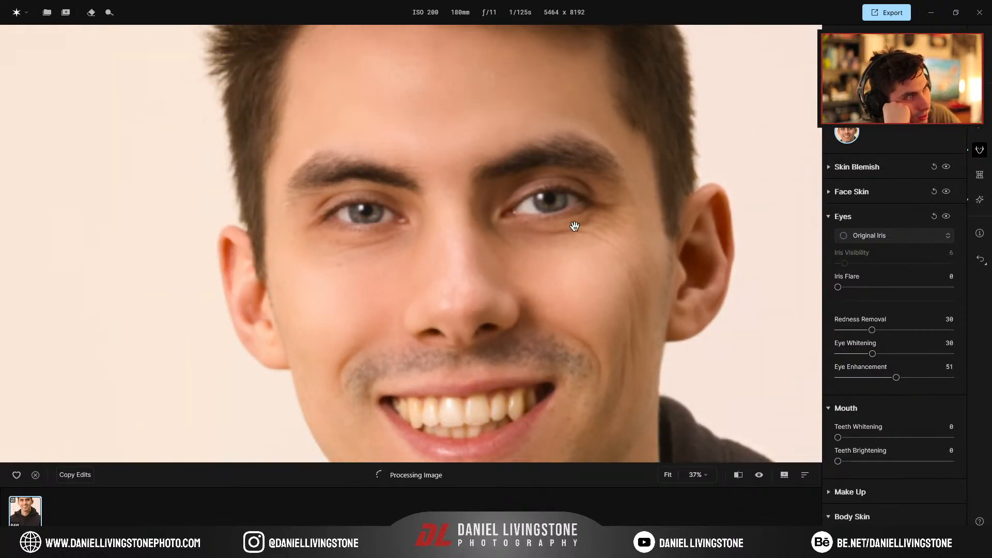
{"action": "scroll", "coordinate": [515, 211], "scroll_direction": "up", "scroll_amount": 1}
{"action": "scroll", "coordinate": [515, 211], "scroll_direction": "up", "scroll_amount": 3}
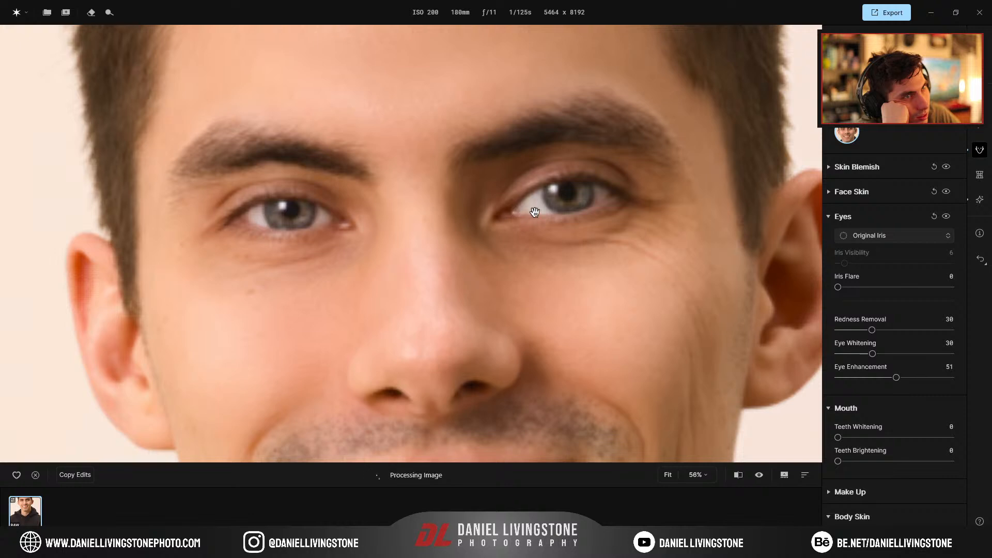
{"action": "left_click_drag", "start_coordinate": [893, 378], "coordinate": [889, 378]}
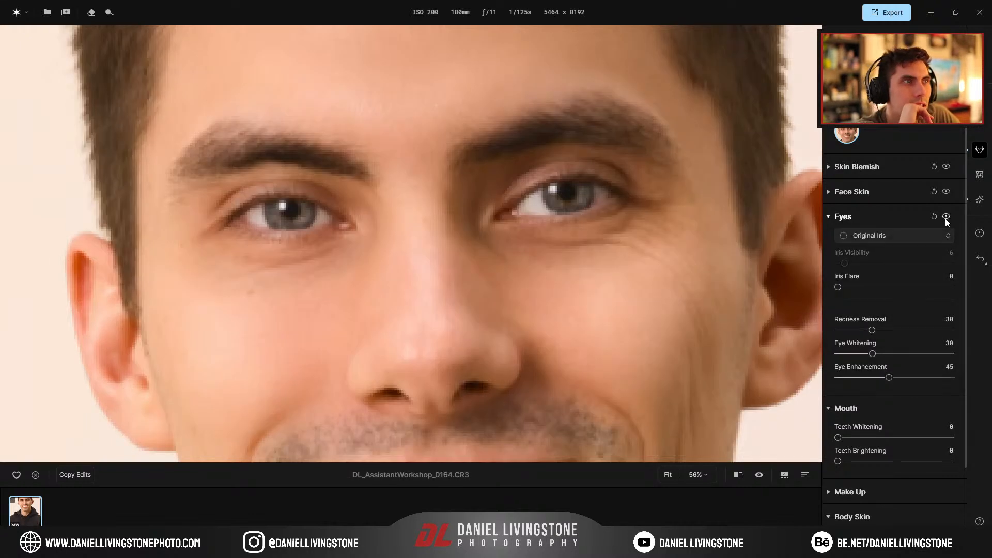
Set Dark Circles Removal to 76 in the face skin adjustments and collapse the eye and face skin settings
{"action": "left_click", "coordinate": [886, 217]}
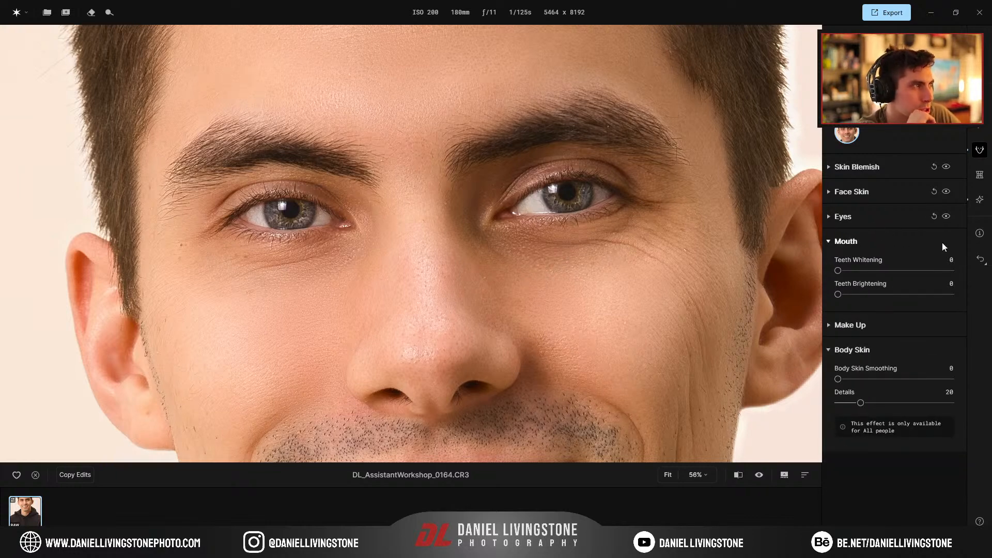
{"action": "left_click", "coordinate": [880, 216]}
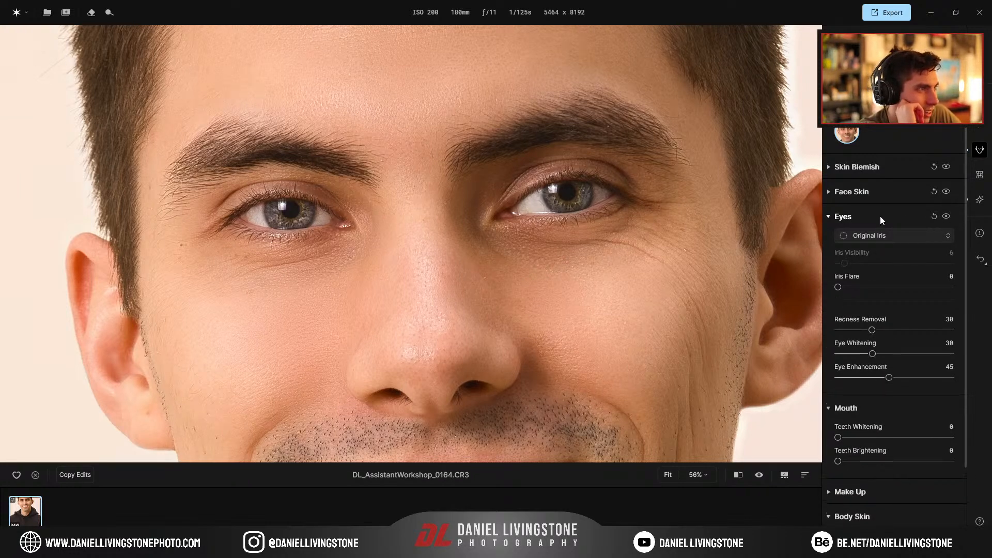
{"action": "left_click", "coordinate": [880, 216]}
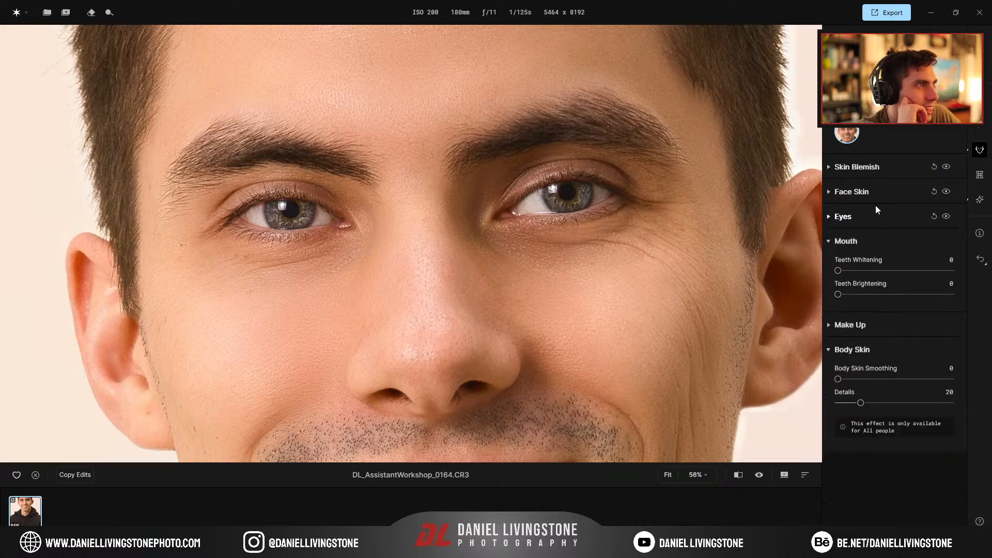
{"action": "left_click", "coordinate": [876, 199]}
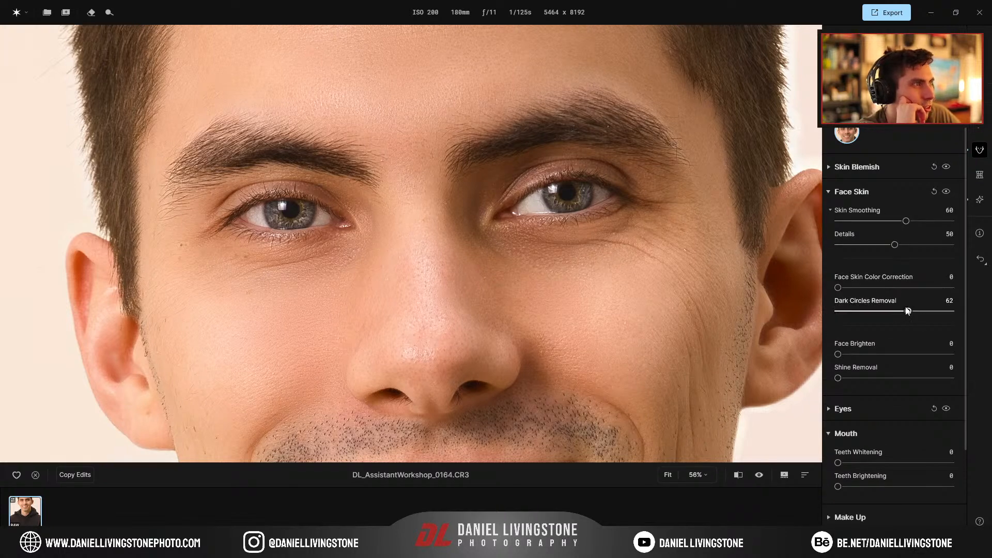
{"action": "left_click_drag", "start_coordinate": [914, 311], "coordinate": [926, 315]}
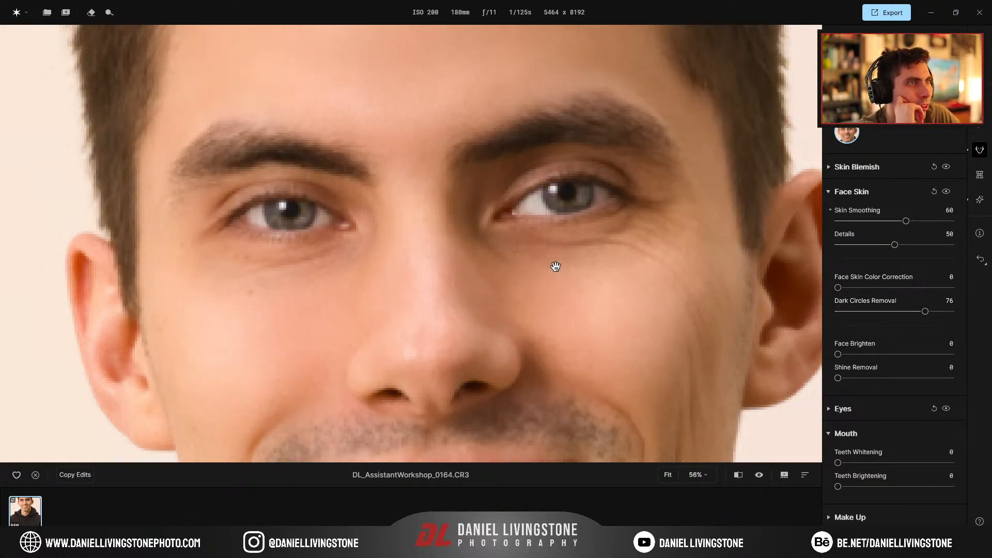
{"action": "left_click", "coordinate": [881, 192]}
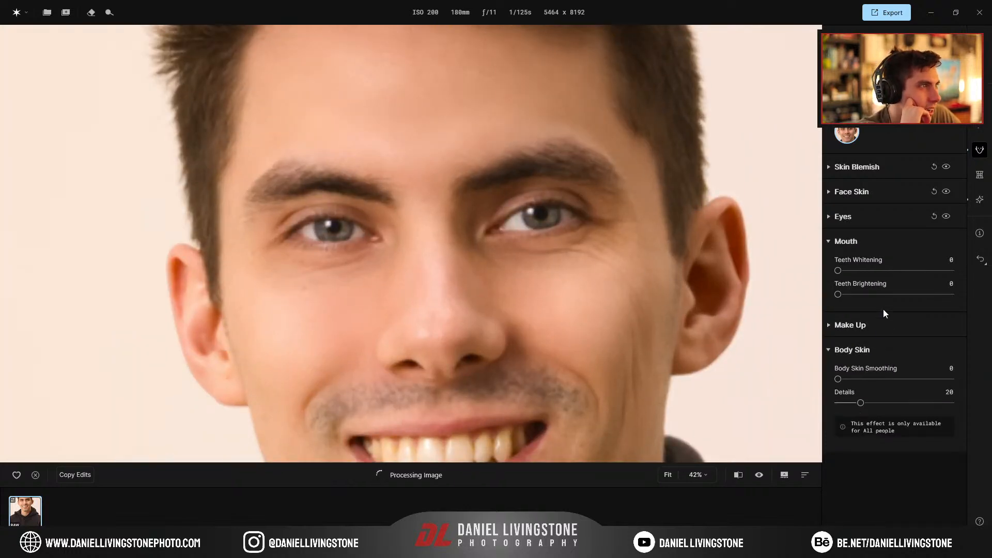
Set Teeth Whitening to 100 and Teeth Brightening to 0
{"action": "left_click_drag", "start_coordinate": [492, 325], "coordinate": [482, 166]}
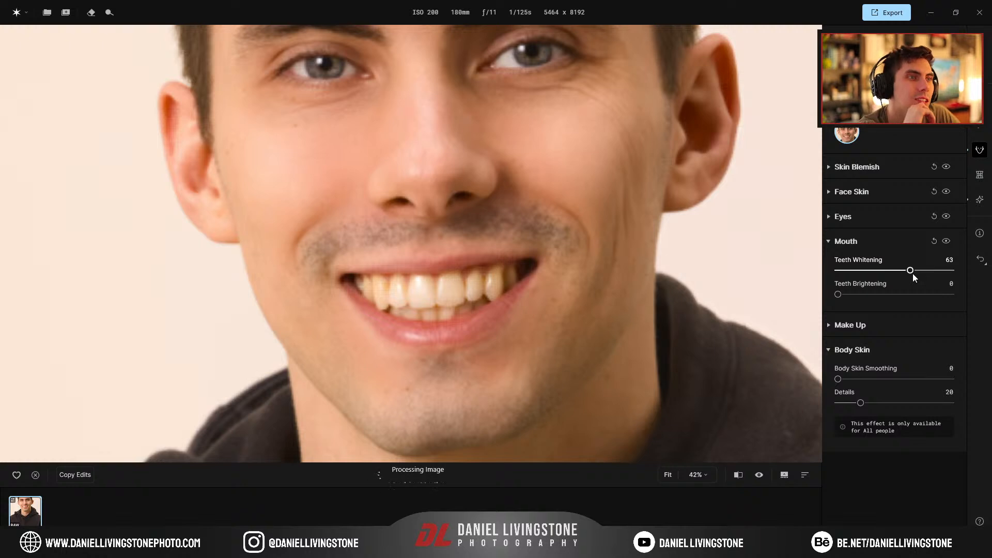
{"action": "left_click_drag", "start_coordinate": [917, 270], "coordinate": [935, 271]}
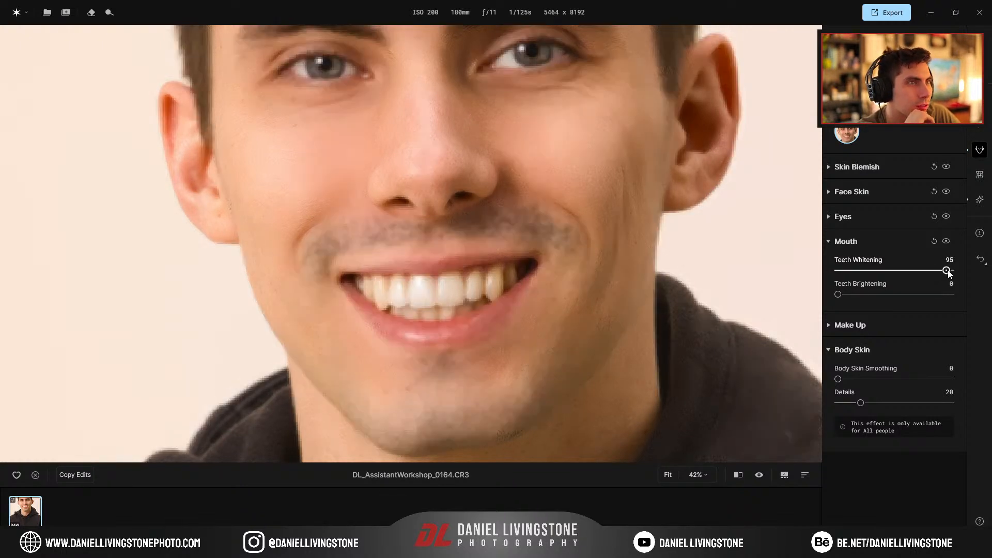
{"action": "mouse_move", "coordinate": [842, 293]}
{"action": "left_mouse_down"}
{"action": "mouse_move", "coordinate": [858, 294]}
{"action": "mouse_move", "coordinate": [846, 294]}
{"action": "left_mouse_up"}
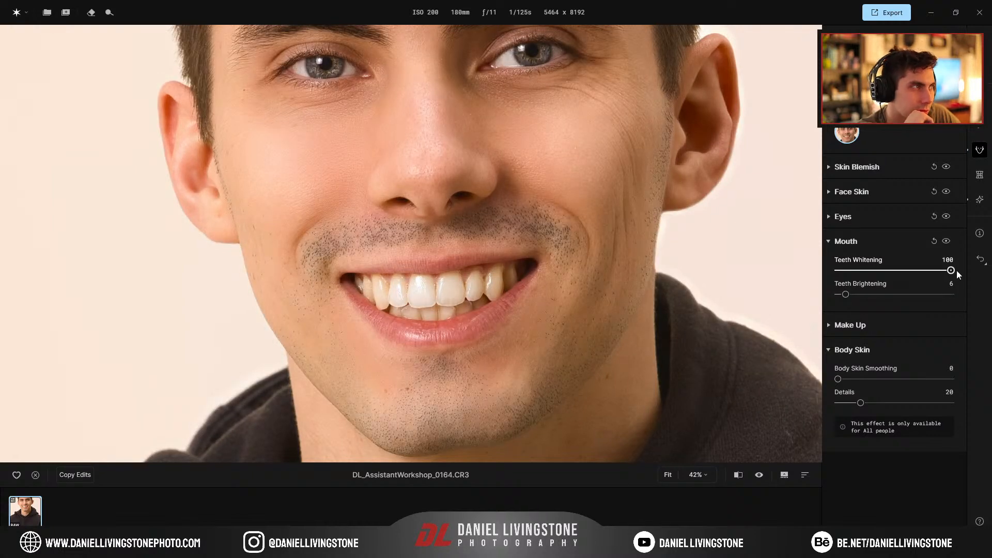
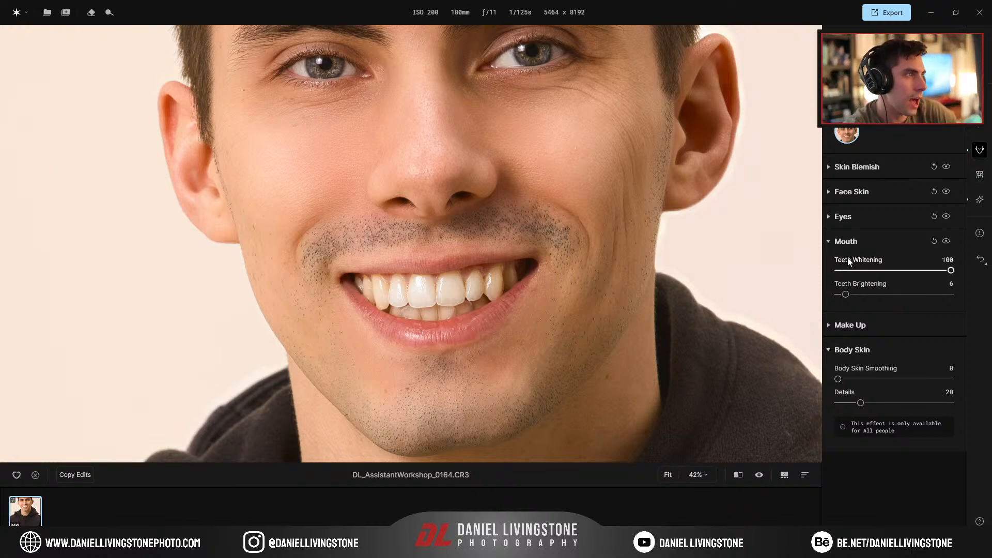
{"action": "left_click_drag", "start_coordinate": [845, 294], "coordinate": [961, 294]}
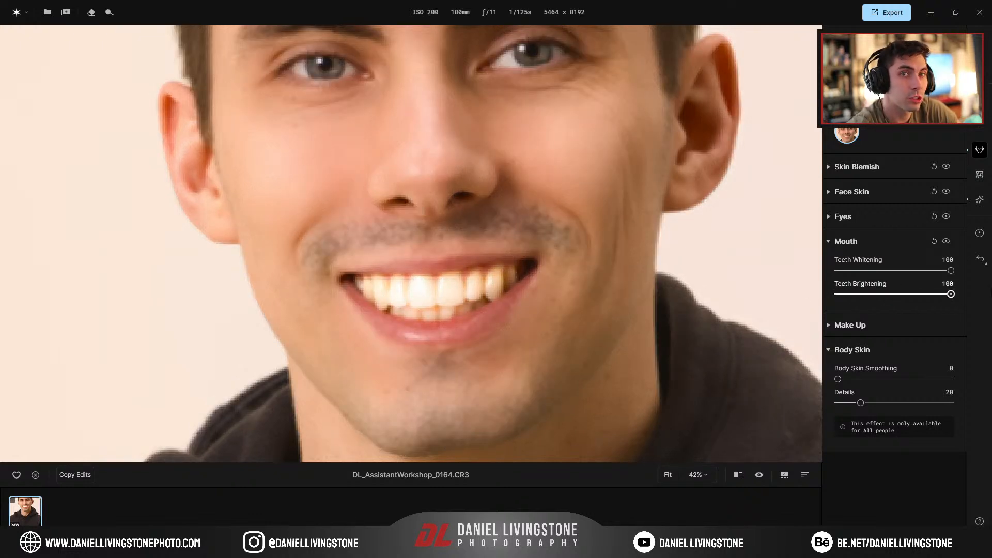
{"action": "left_click_drag", "start_coordinate": [954, 293], "coordinate": [843, 296]}
{"action": "scroll", "coordinate": [616, 277], "scroll_direction": "down", "scroll_amount": 5}
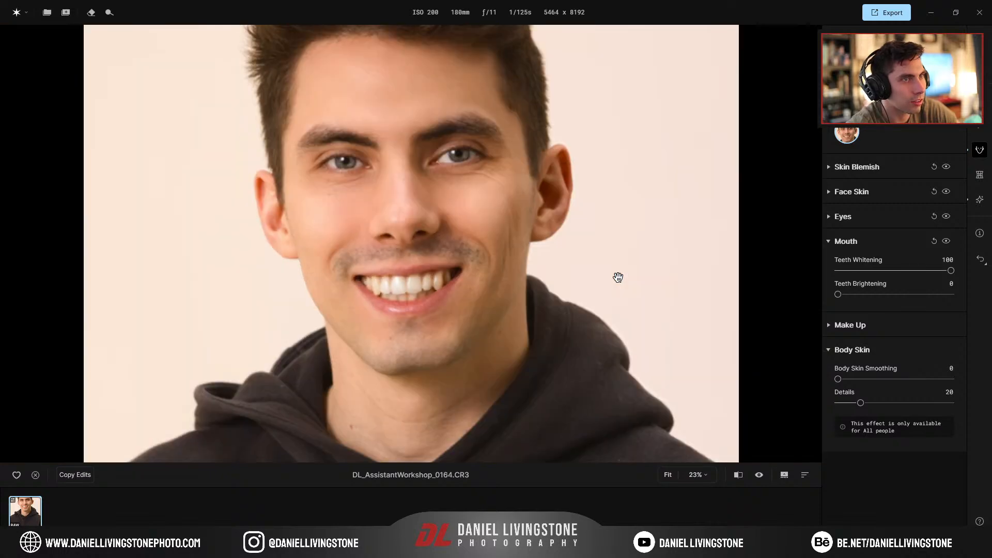
{"action": "scroll", "coordinate": [447, 193], "scroll_direction": "up", "scroll_amount": 2}
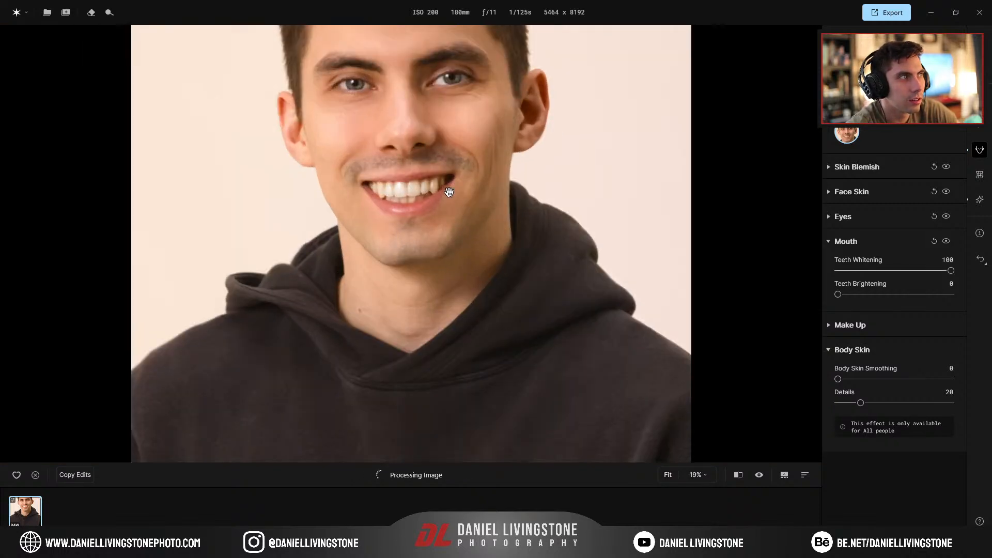
Collapse the Body Skin and Mouth adjustment sections
{"action": "left_click", "coordinate": [986, 74]}
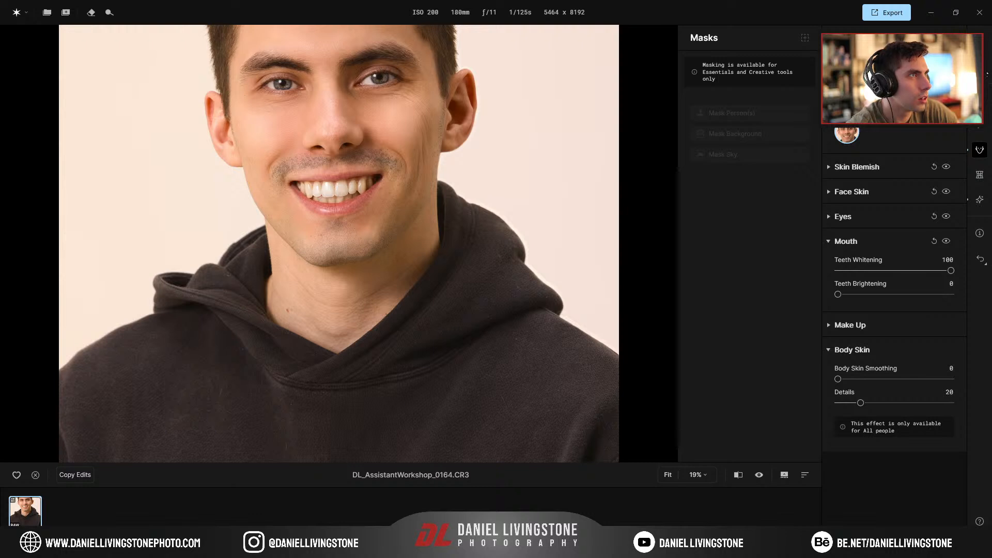
{"action": "left_click", "coordinate": [988, 73]}
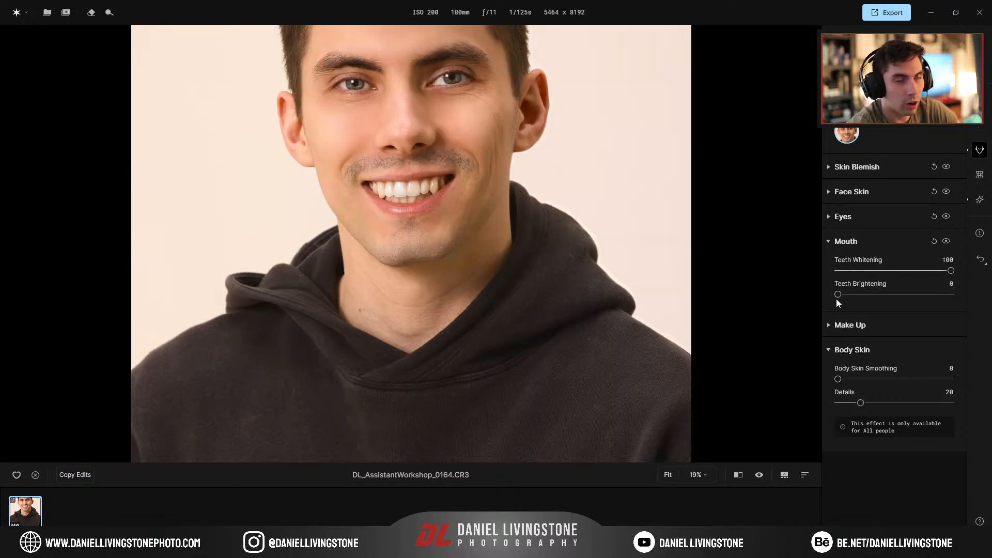
{"action": "left_click", "coordinate": [883, 353]}
{"action": "left_click", "coordinate": [879, 248]}
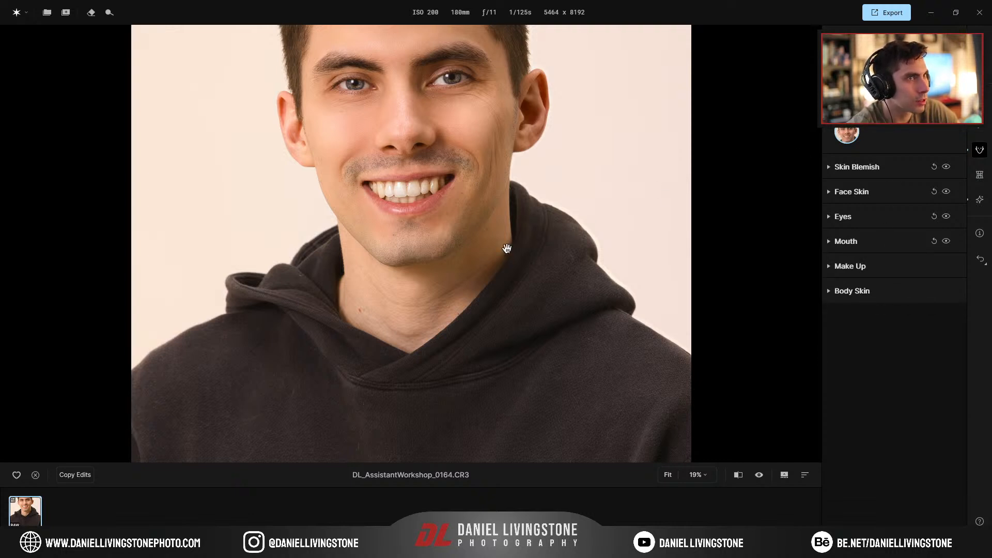
Compare the portrait before and after all edits, both in full and close up on the face
{"action": "scroll", "coordinate": [507, 248], "scroll_direction": "up", "scroll_amount": 1}
{"action": "scroll", "coordinate": [507, 248], "scroll_direction": "down", "scroll_amount": 4}
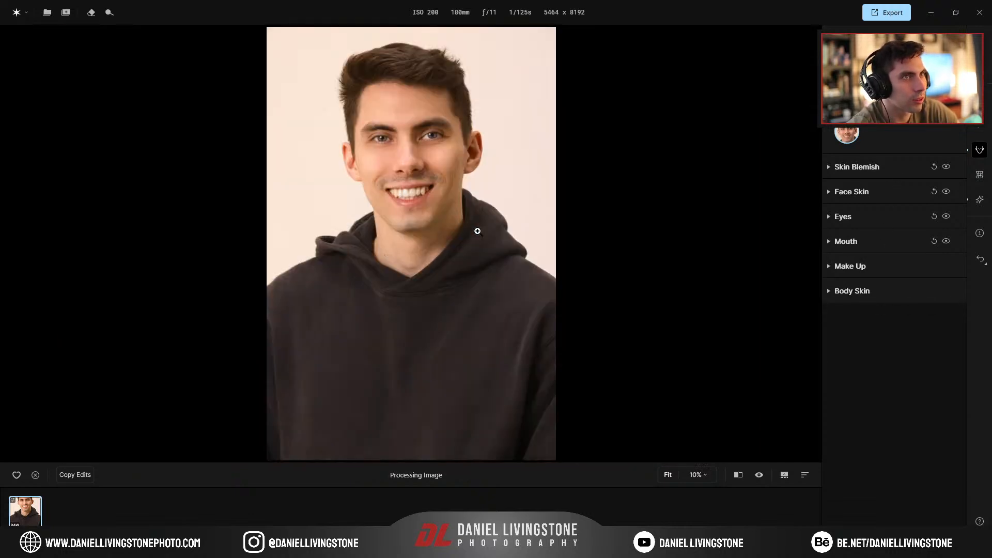
{"action": "left_click", "coordinate": [761, 479]}
{"action": "left_click", "coordinate": [760, 476]}
{"action": "scroll", "coordinate": [440, 287], "scroll_direction": "up", "scroll_amount": 3}
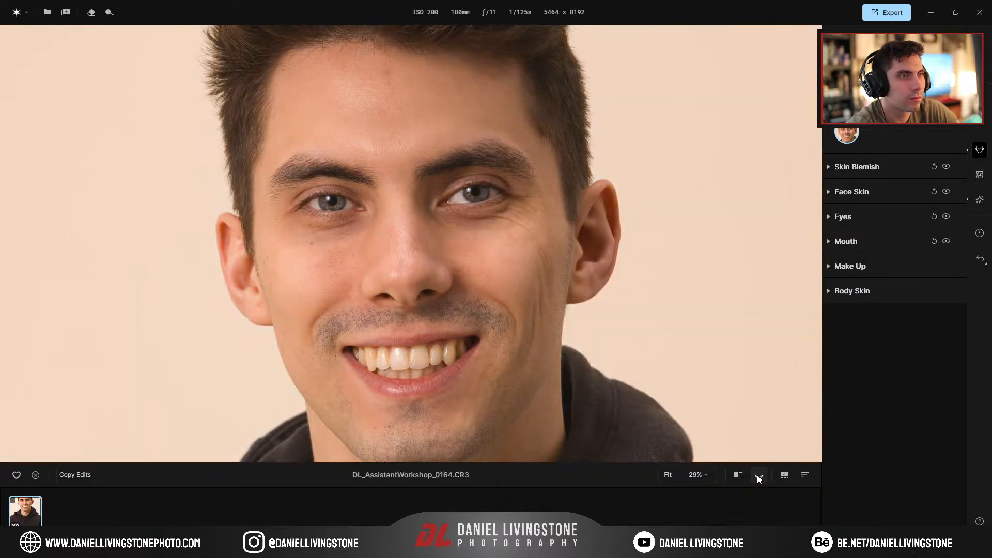
{"action": "left_click", "coordinate": [758, 476]}
{"action": "left_click", "coordinate": [757, 475]}
{"action": "left_click", "coordinate": [757, 476]}
{"action": "left_click", "coordinate": [758, 476]}
{"action": "left_click", "coordinate": [758, 475]}
{"action": "left_click", "coordinate": [758, 475]}
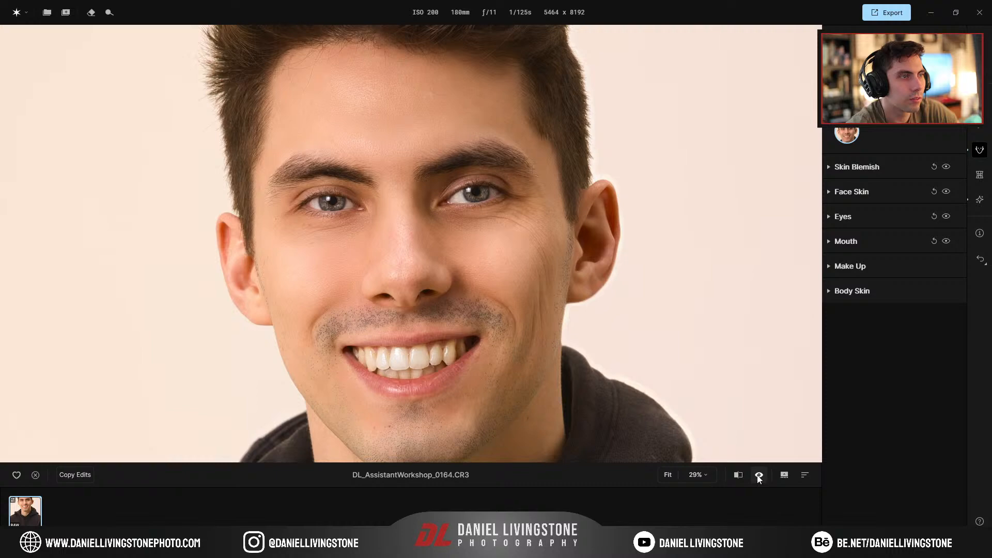
{"action": "left_click", "coordinate": [758, 476]}
{"action": "left_click", "coordinate": [757, 475]}
{"action": "left_click", "coordinate": [758, 476]}
{"action": "left_click", "coordinate": [758, 475]}
{"action": "left_click", "coordinate": [758, 476]}
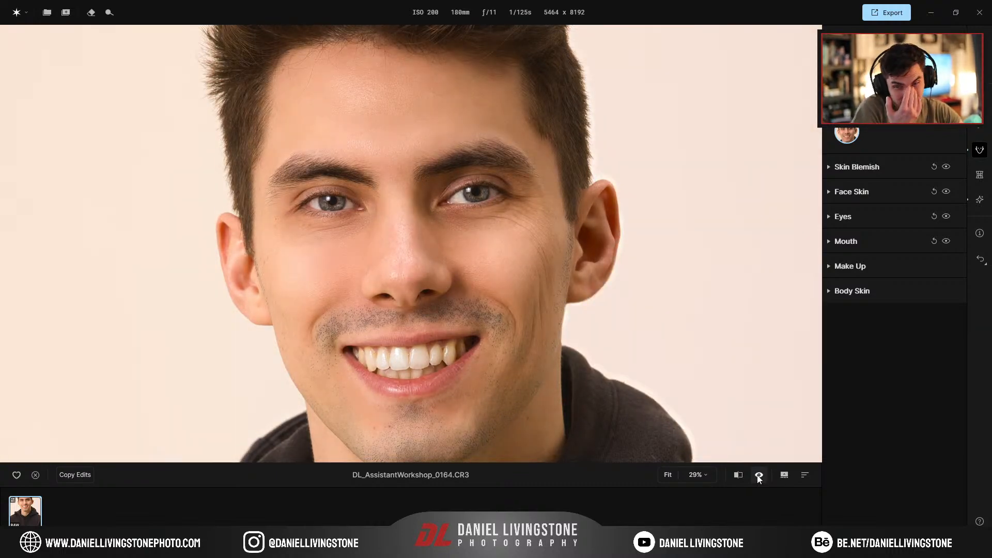
{"action": "scroll", "coordinate": [501, 378], "scroll_direction": "down", "scroll_amount": 2}
{"action": "left_click_drag", "start_coordinate": [479, 341], "coordinate": [476, 321]}
{"action": "scroll", "coordinate": [476, 321], "scroll_direction": "up", "scroll_amount": 1}
{"action": "scroll", "coordinate": [476, 321], "scroll_direction": "down", "scroll_amount": 1}
{"action": "left_click_drag", "start_coordinate": [471, 278], "coordinate": [468, 295]}
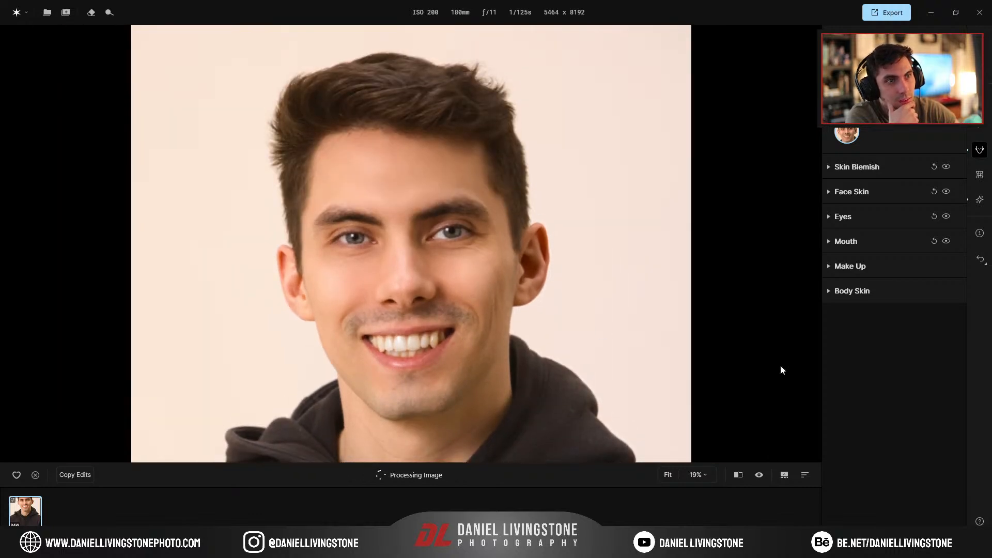
{"action": "left_click", "coordinate": [980, 200]}
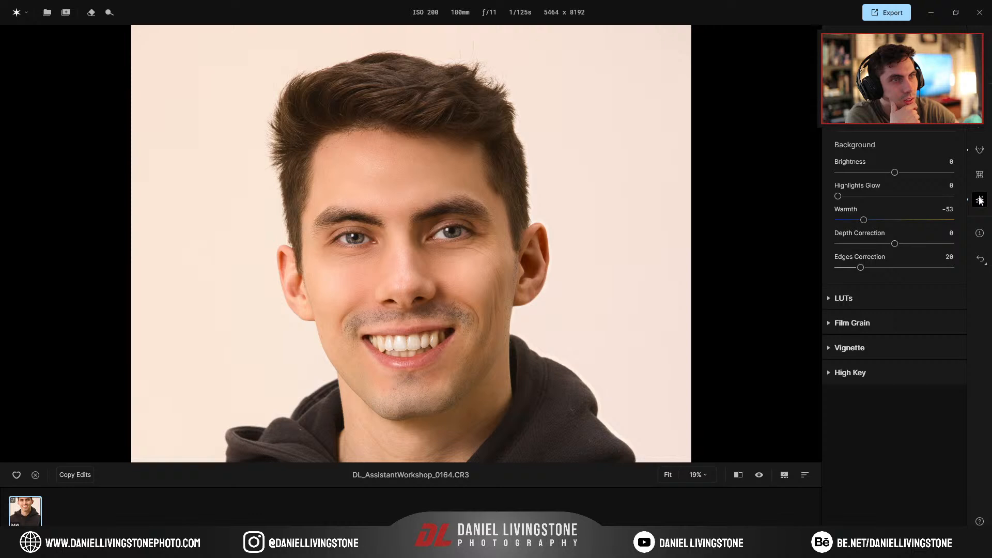
{"action": "left_click", "coordinate": [982, 133]}
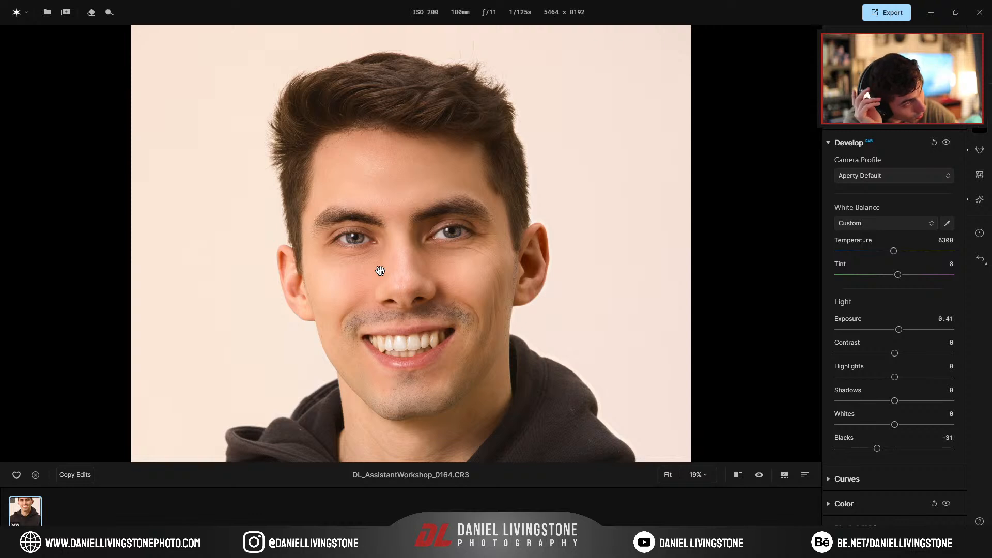
{"action": "left_click", "coordinate": [894, 73]}
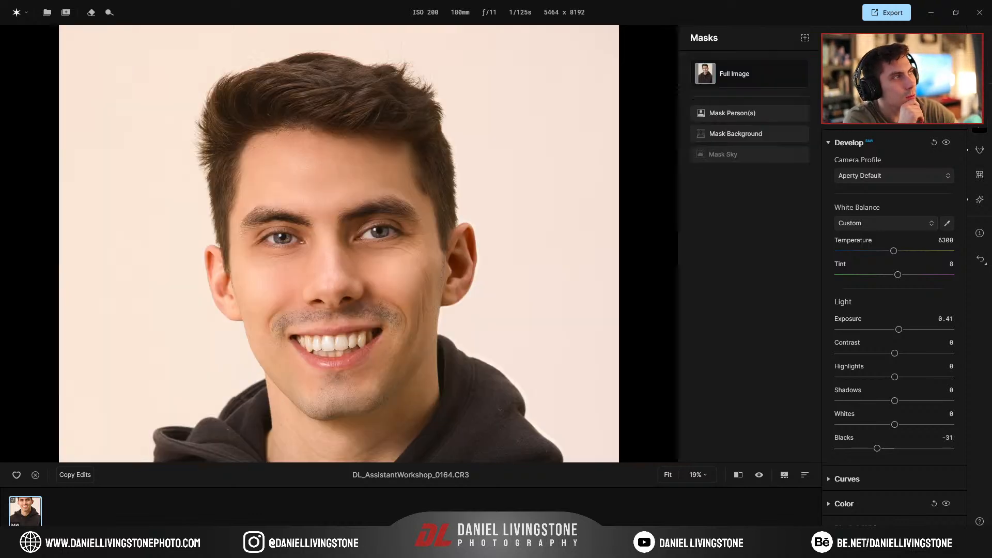
{"action": "left_click", "coordinate": [753, 135]}
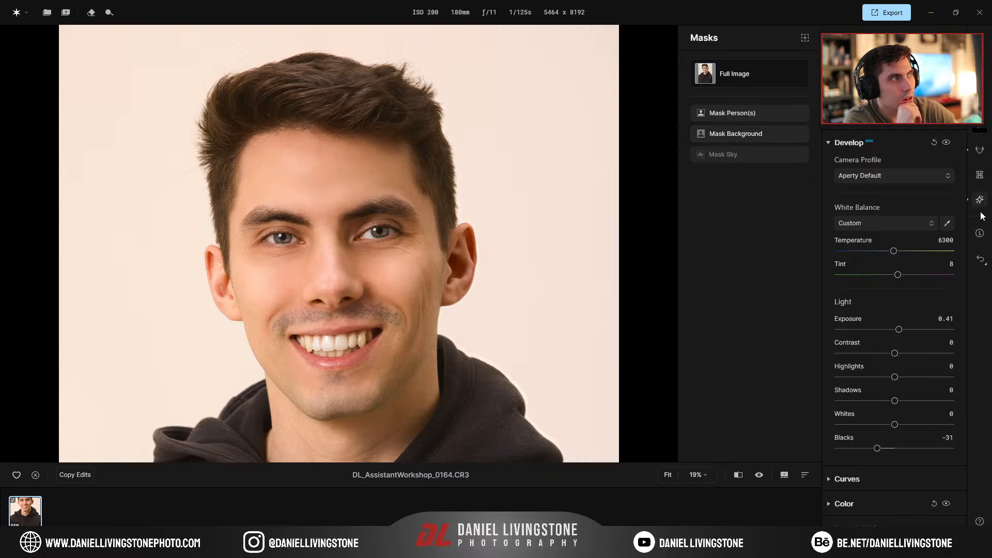
Reduce the Portrait Bokeh amount to its minimum so the background adjustments no longer apply
{"action": "left_click_drag", "start_coordinate": [895, 114], "coordinate": [838, 115]}
{"action": "left_click", "coordinate": [894, 73]}
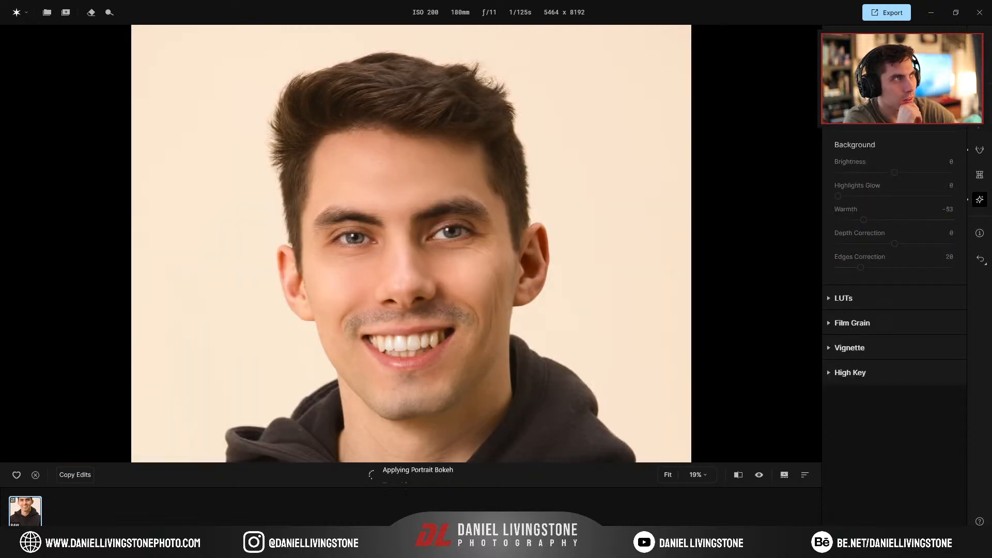
Create an automatic mask of the background around the man
{"action": "left_click", "coordinate": [894, 73]}
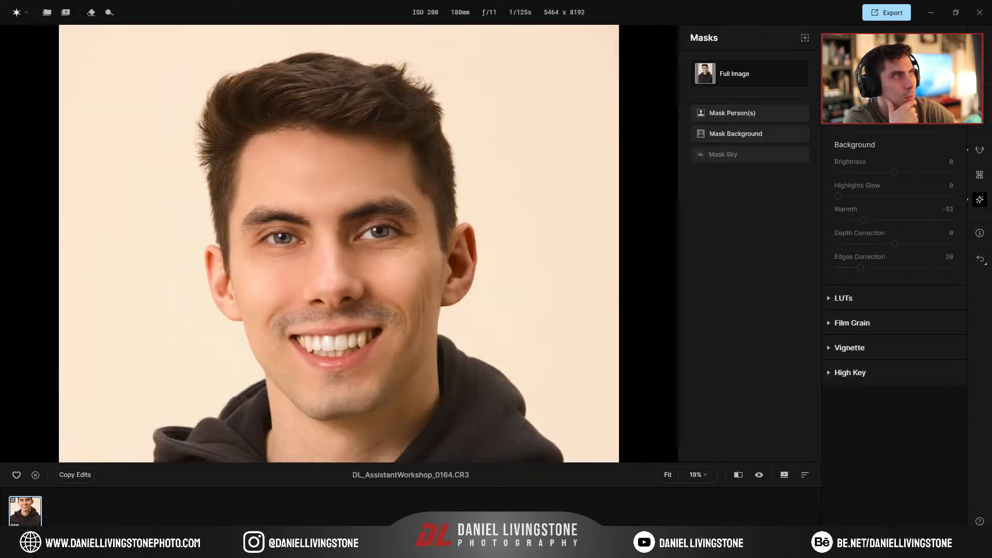
{"action": "left_click", "coordinate": [737, 134]}
{"action": "left_click", "coordinate": [459, 246]}
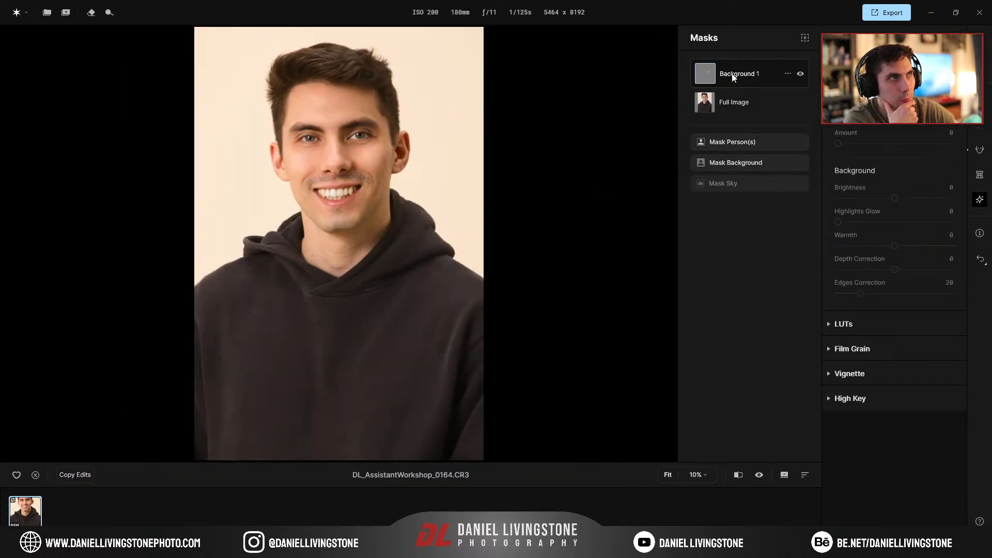
Rename the new background mask to Background
{"action": "left_click", "coordinate": [786, 74]}
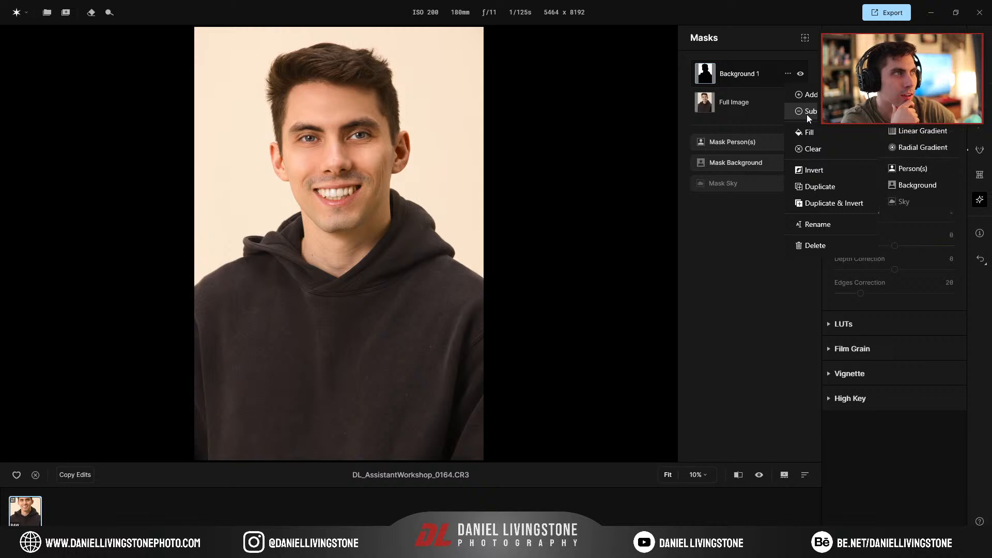
{"action": "mouse_move", "coordinate": [814, 102]}
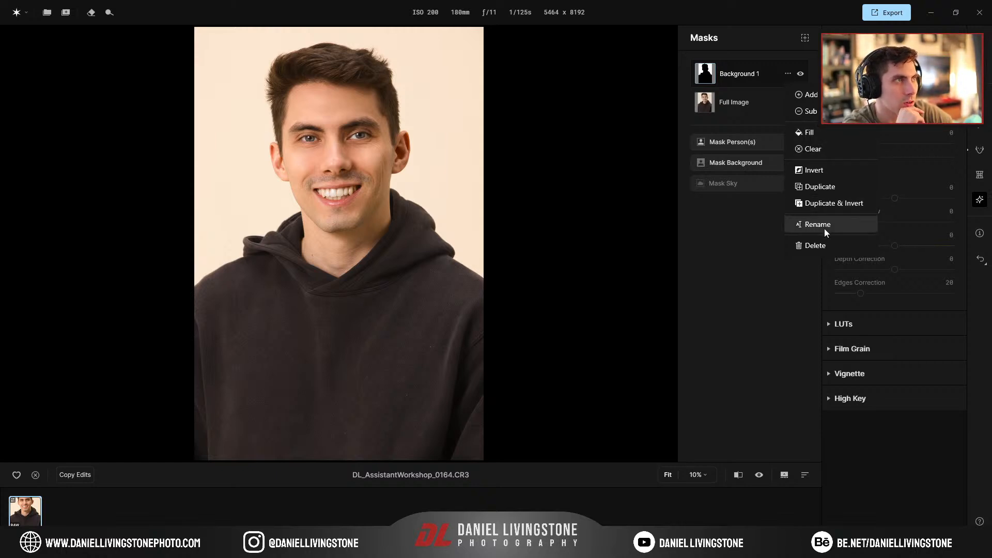
{"action": "left_click", "coordinate": [755, 76]}
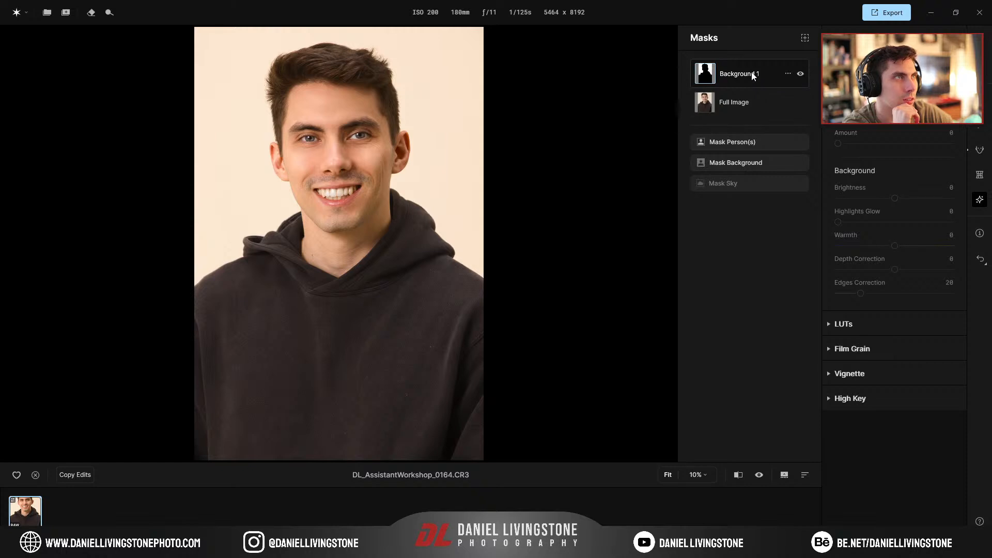
{"action": "left_click", "coordinate": [788, 76]}
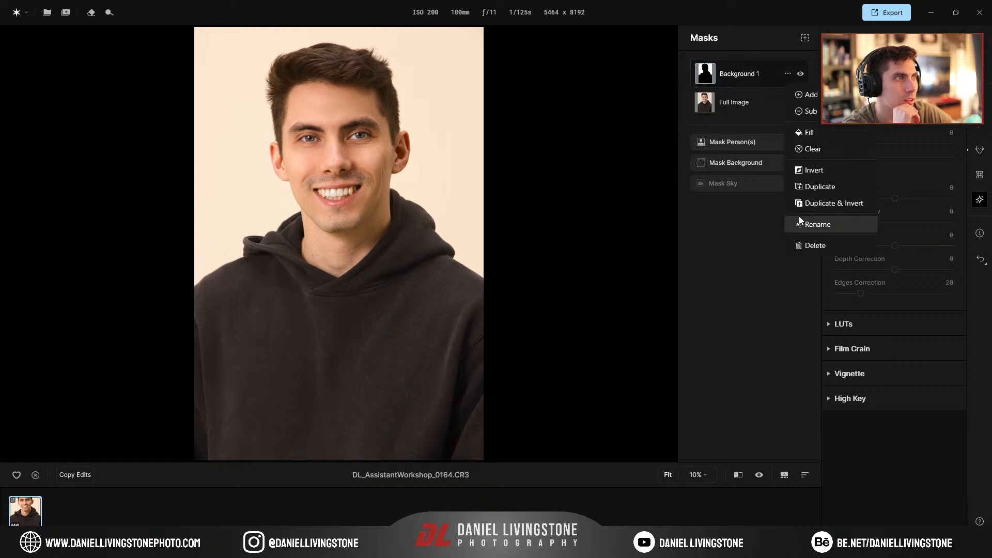
{"action": "left_click", "coordinate": [805, 223]}
{"action": "key", "text": "BackSpace"}
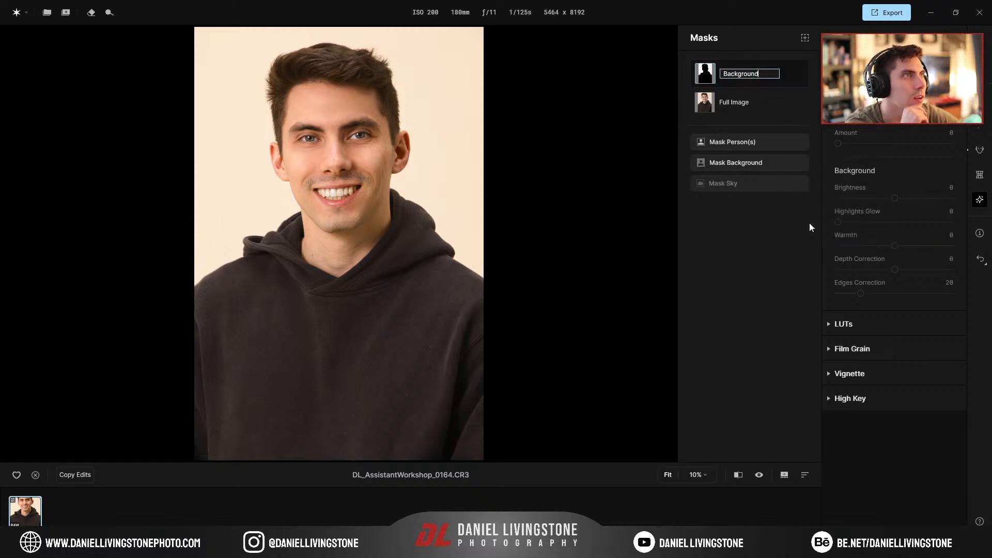
{"action": "key", "text": "Return"}
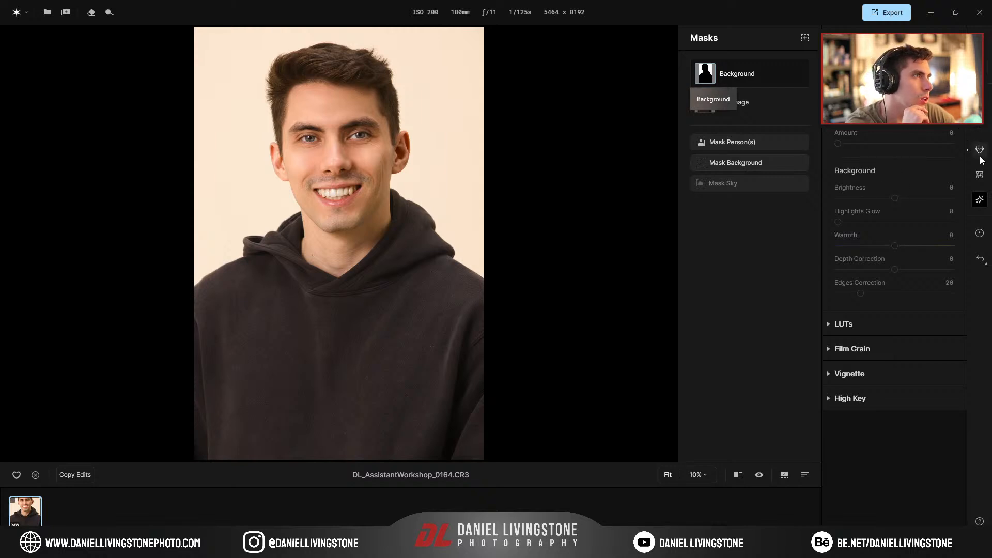
Set the Background mask's Develop values to Temperature -14, Tint 6 and Exposure -0.55
{"action": "left_click", "coordinate": [982, 130]}
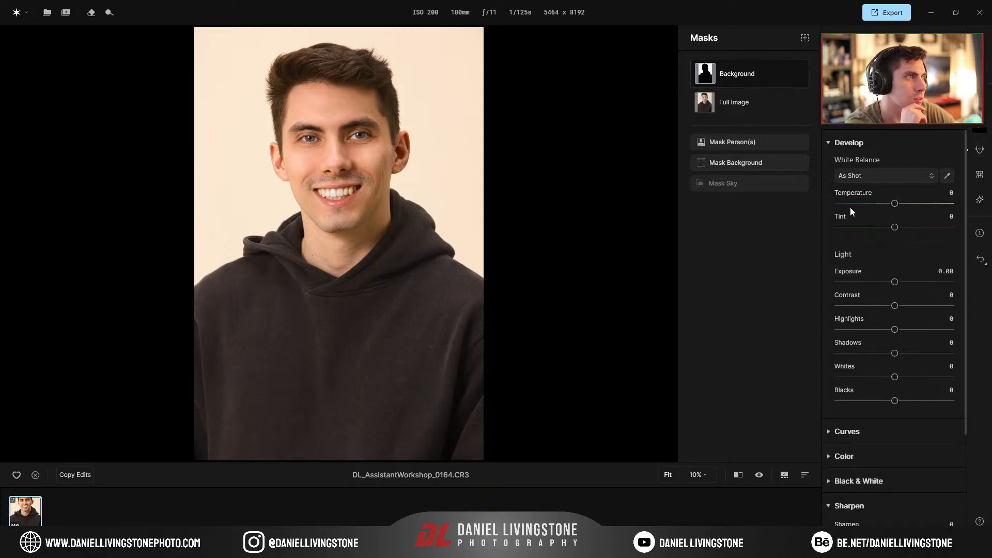
{"action": "mouse_move", "coordinate": [895, 203]}
{"action": "left_mouse_down"}
{"action": "mouse_move", "coordinate": [879, 204]}
{"action": "mouse_move", "coordinate": [887, 205]}
{"action": "left_mouse_up"}
{"action": "scroll", "coordinate": [308, 103], "scroll_direction": "up", "scroll_amount": 3}
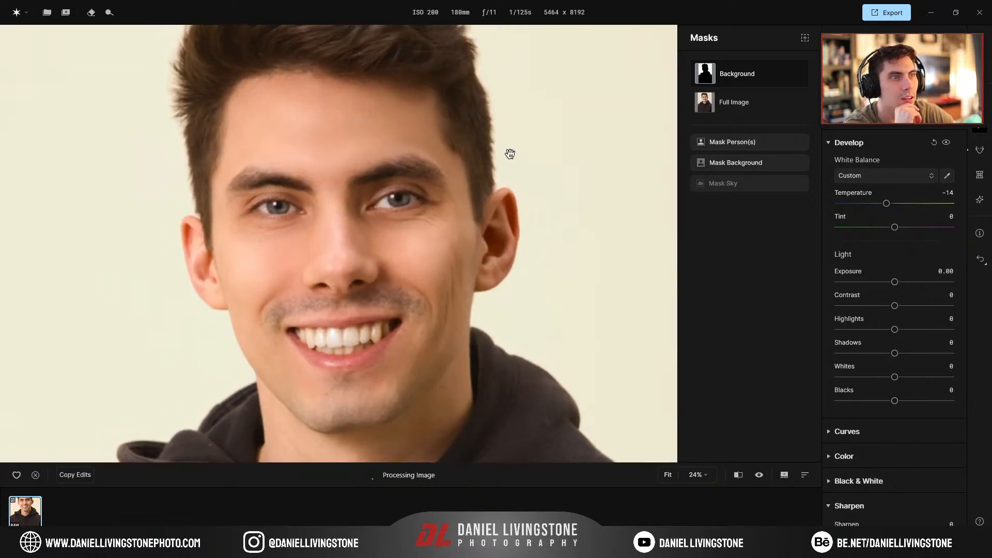
{"action": "left_click_drag", "start_coordinate": [895, 282], "coordinate": [888, 281]}
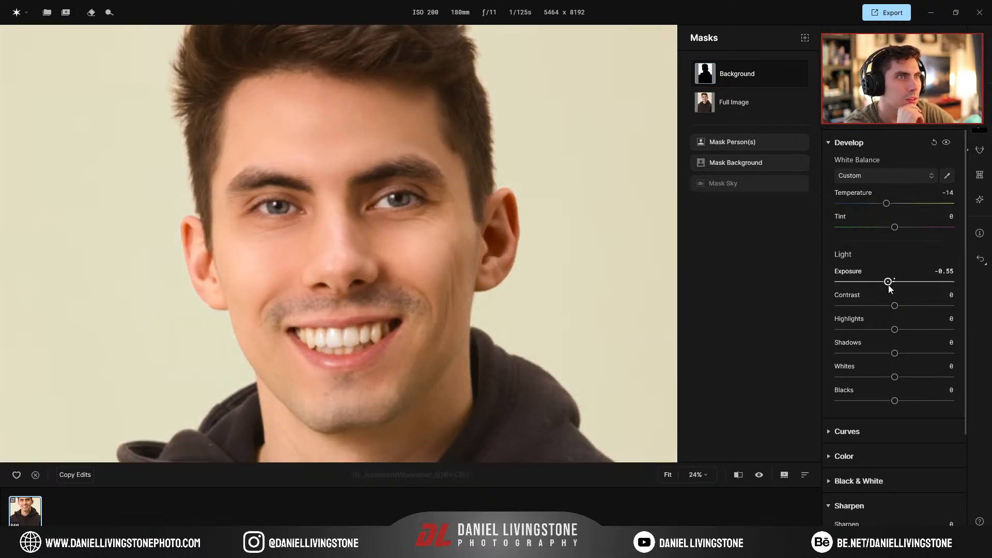
{"action": "scroll", "coordinate": [547, 207], "scroll_direction": "down", "scroll_amount": 2}
{"action": "scroll", "coordinate": [546, 207], "scroll_direction": "down", "scroll_amount": 1}
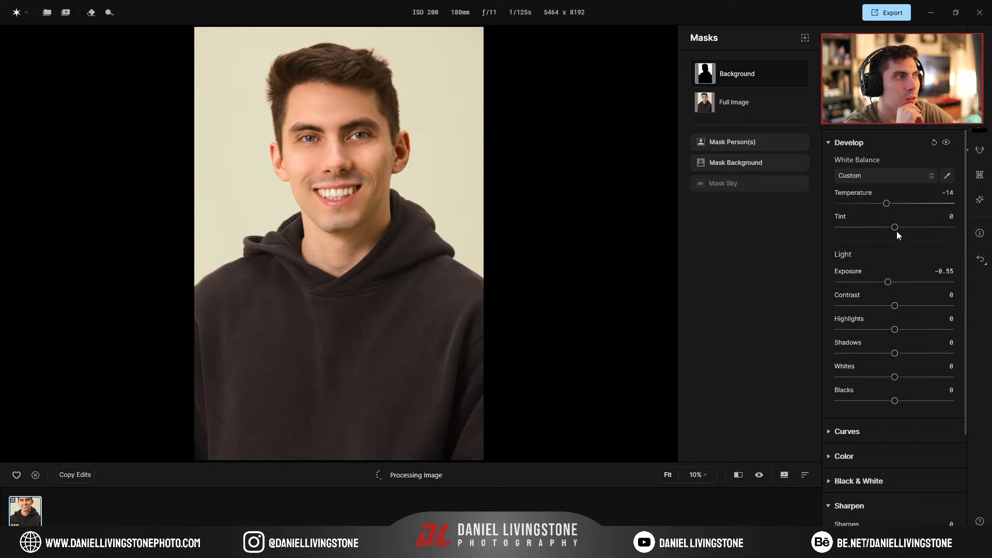
{"action": "left_click_drag", "start_coordinate": [896, 229], "coordinate": [900, 230]}
Sample the backdrop beside the man's head for the Background mask's white balance and set its Exposure to 0.00
{"action": "left_click", "coordinate": [947, 176]}
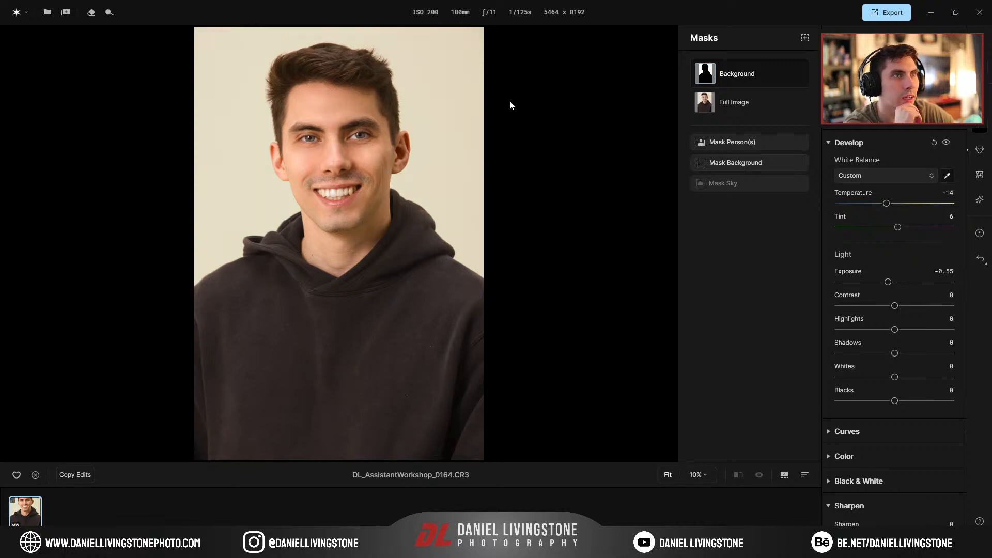
{"action": "left_click", "coordinate": [435, 81]}
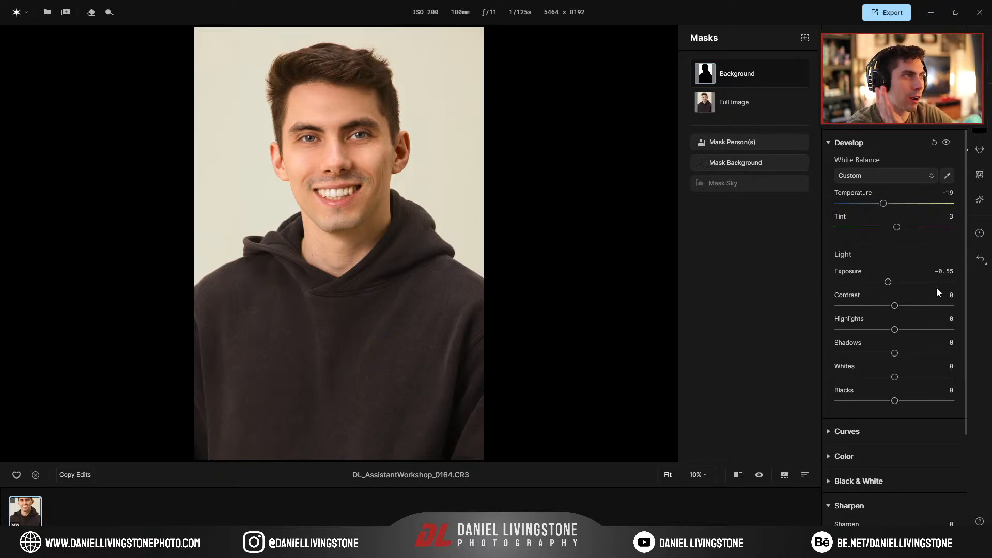
{"action": "left_click_drag", "start_coordinate": [939, 268], "coordinate": [958, 268]}
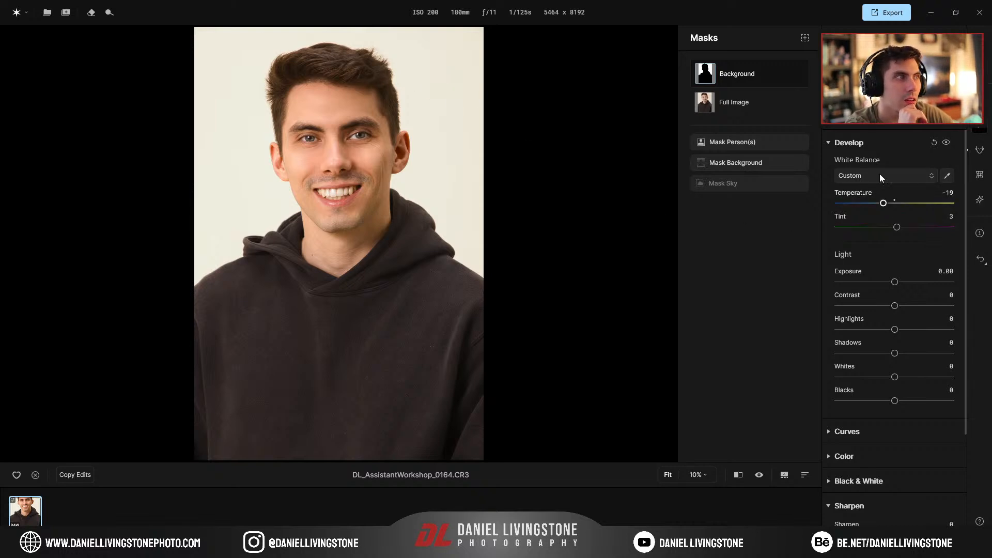
Compare the portrait with the Background mask's adjustments hidden and shown
{"action": "left_click", "coordinate": [798, 75]}
{"action": "left_click", "coordinate": [799, 75]}
{"action": "left_click", "coordinate": [798, 76]}
{"action": "left_click", "coordinate": [799, 76]}
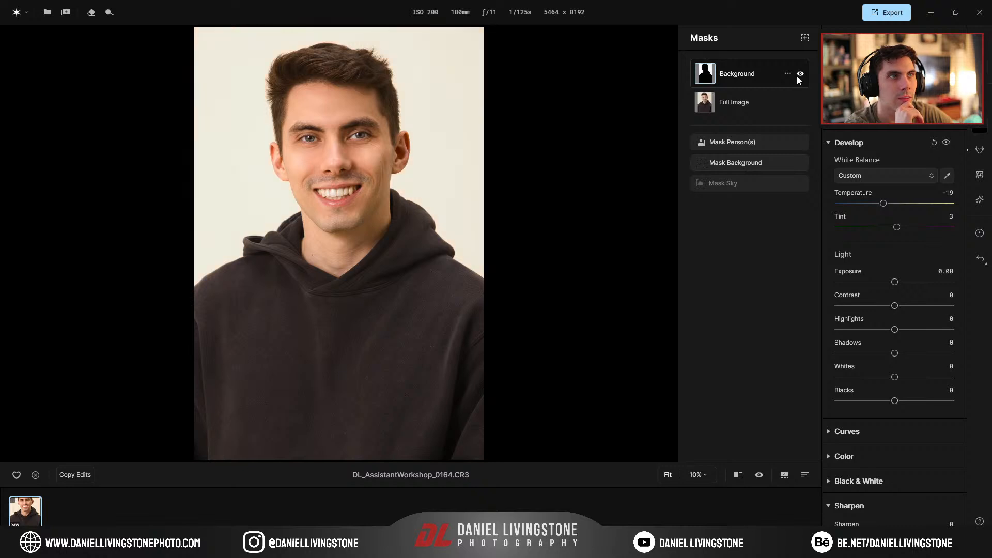
{"action": "left_click", "coordinate": [799, 76]}
{"action": "left_click", "coordinate": [799, 76]}
{"action": "left_click", "coordinate": [799, 76]}
{"action": "left_click", "coordinate": [799, 76]}
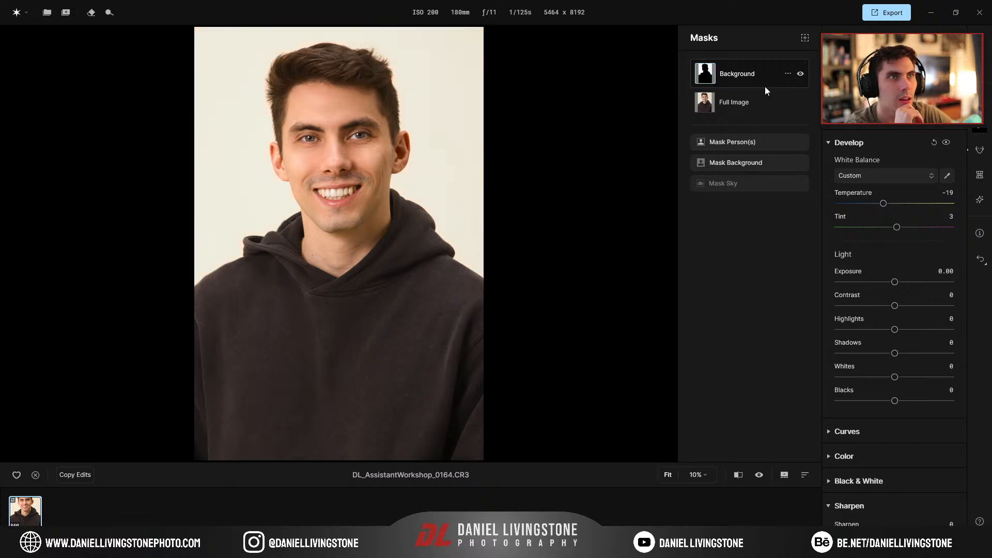
{"action": "left_click", "coordinate": [799, 76]}
Fine-tune the Background mask's white balance to Temperature -25 and Tint 11, and reset its Exposure to 0.00
{"action": "scroll", "coordinate": [343, 151], "scroll_direction": "up", "scroll_amount": 5}
{"action": "left_click_drag", "start_coordinate": [291, 131], "coordinate": [310, 246]}
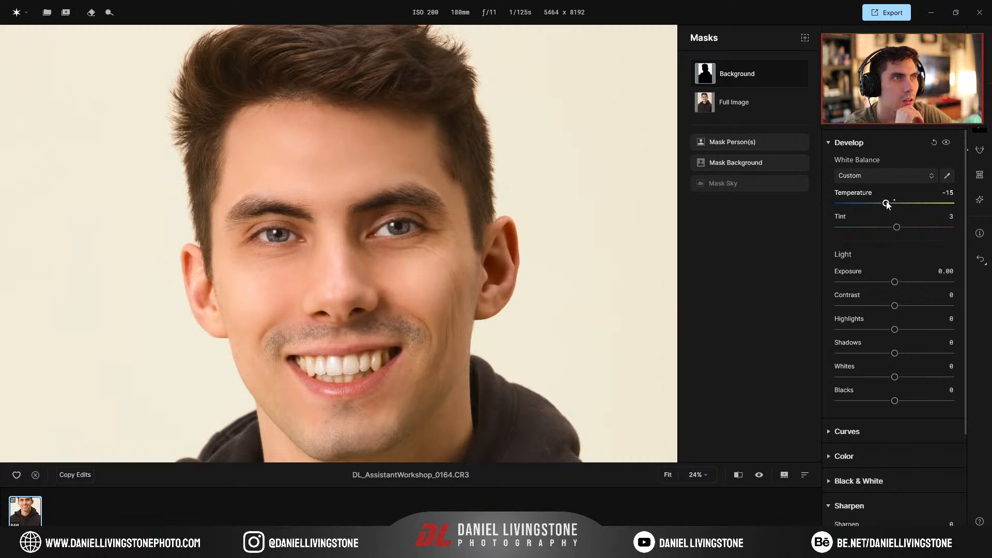
{"action": "scroll", "coordinate": [511, 191], "scroll_direction": "down", "scroll_amount": 5}
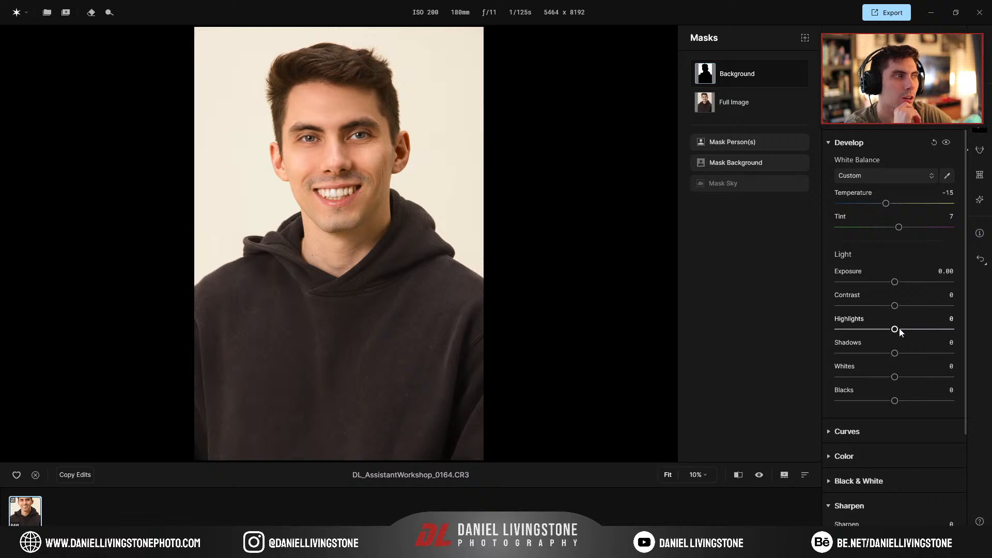
{"action": "mouse_move", "coordinate": [895, 282]}
{"action": "left_mouse_down"}
{"action": "mouse_move", "coordinate": [863, 283]}
{"action": "mouse_move", "coordinate": [878, 282]}
{"action": "left_mouse_up"}
{"action": "left_click_drag", "start_coordinate": [886, 204], "coordinate": [877, 203]}
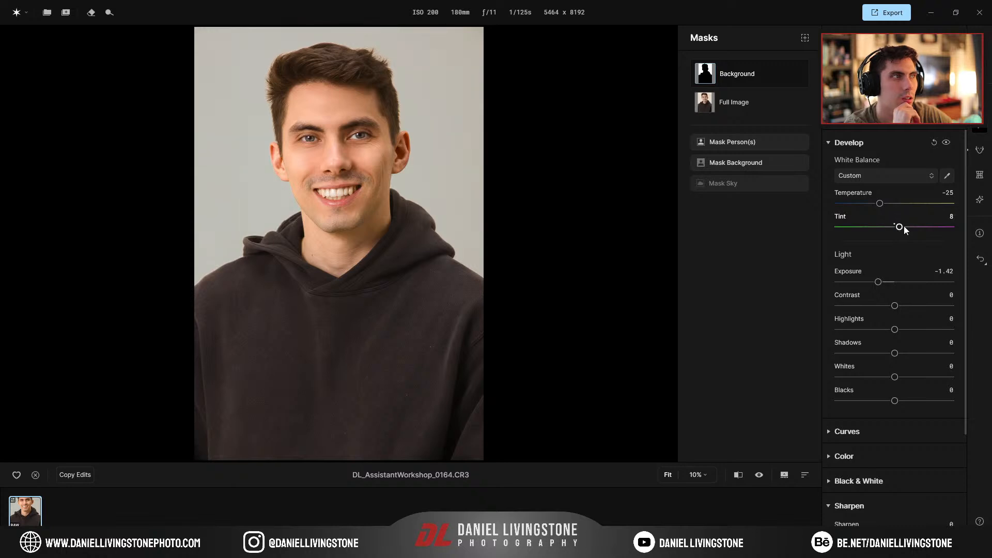
{"action": "left_click_drag", "start_coordinate": [902, 228], "coordinate": [904, 230]}
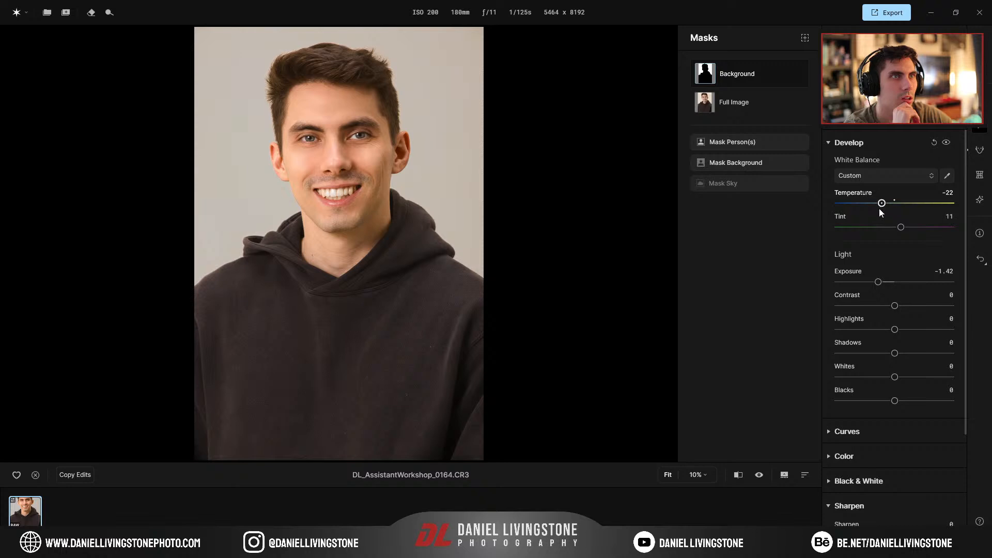
{"action": "left_click_drag", "start_coordinate": [880, 282], "coordinate": [893, 284]}
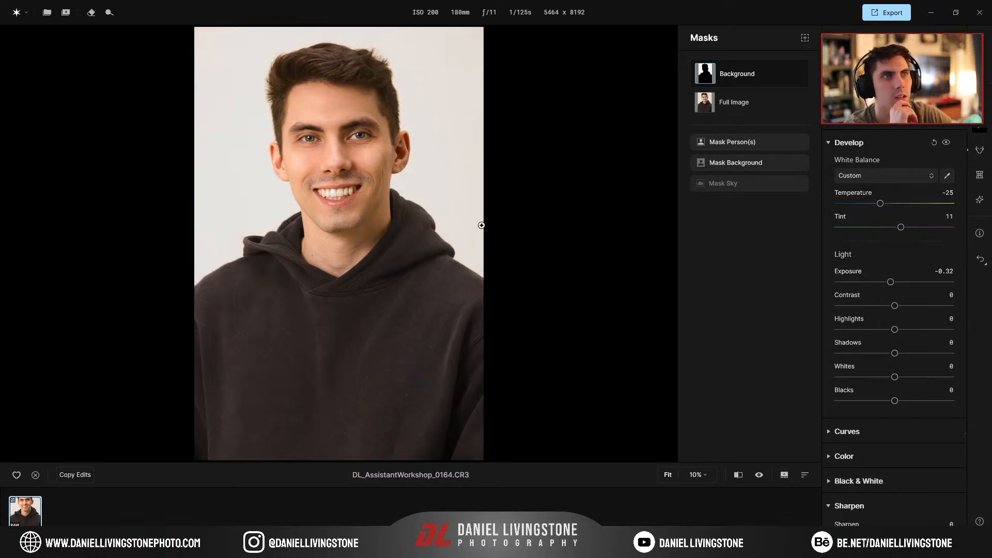
{"action": "double_click", "coordinate": [891, 282]}
Compare the original and edited portrait in a split before-and-after view, with the divider through the middle of the face
{"action": "scroll", "coordinate": [363, 162], "scroll_direction": "up", "scroll_amount": 3}
{"action": "left_click_drag", "start_coordinate": [348, 205], "coordinate": [361, 285]}
{"action": "scroll", "coordinate": [646, 396], "scroll_direction": "down", "scroll_amount": 2}
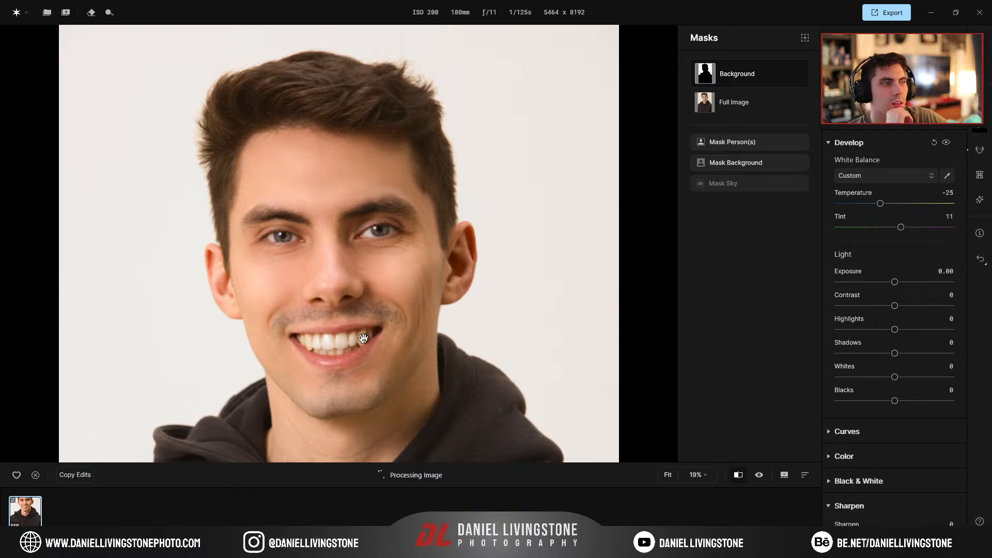
{"action": "left_click_drag", "start_coordinate": [192, 245], "coordinate": [333, 242]}
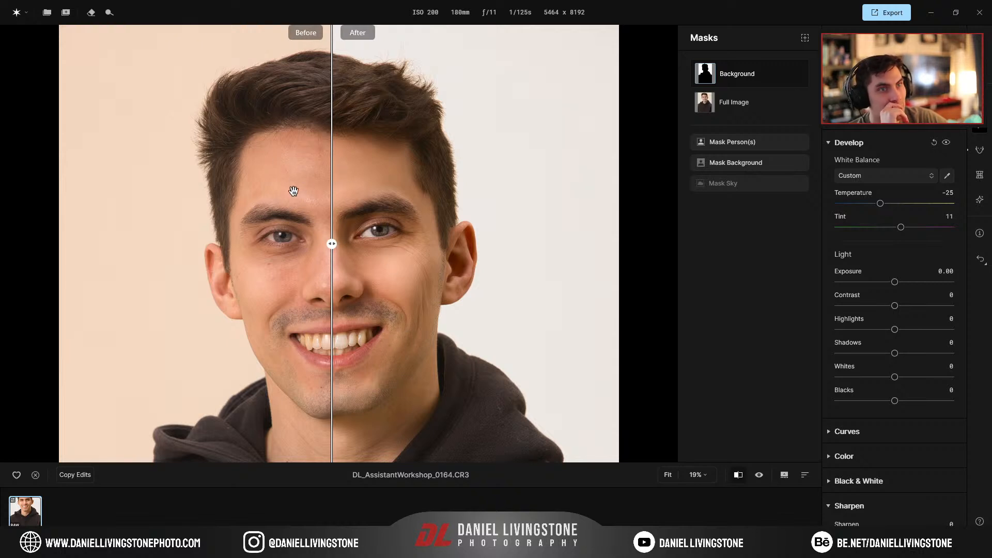
{"action": "mouse_move", "coordinate": [332, 243]}
{"action": "left_mouse_down"}
{"action": "mouse_move", "coordinate": [296, 242]}
{"action": "mouse_move", "coordinate": [354, 243]}
{"action": "mouse_move", "coordinate": [275, 239]}
{"action": "mouse_move", "coordinate": [390, 242]}
{"action": "mouse_move", "coordinate": [328, 239]}
{"action": "mouse_move", "coordinate": [336, 238]}
{"action": "left_mouse_up"}
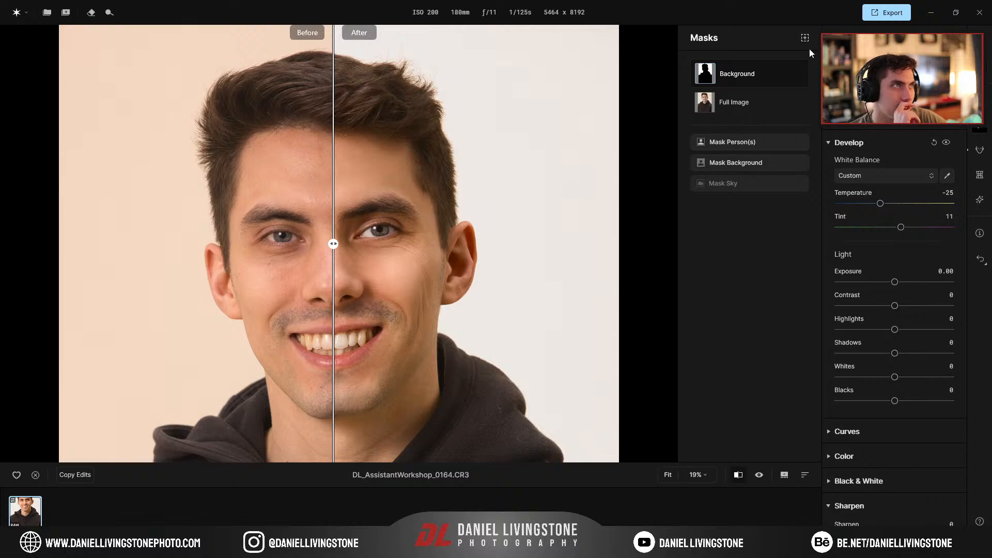
Close the list of masks and leave the split comparison, showing the whole portrait
{"action": "left_click", "coordinate": [804, 37]}
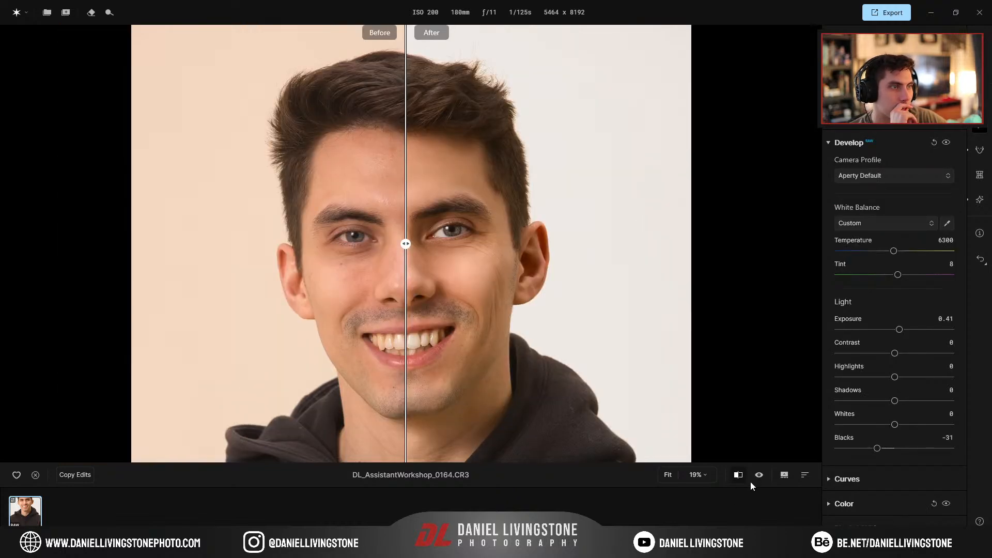
{"action": "left_click", "coordinate": [738, 475]}
{"action": "left_click", "coordinate": [587, 355]}
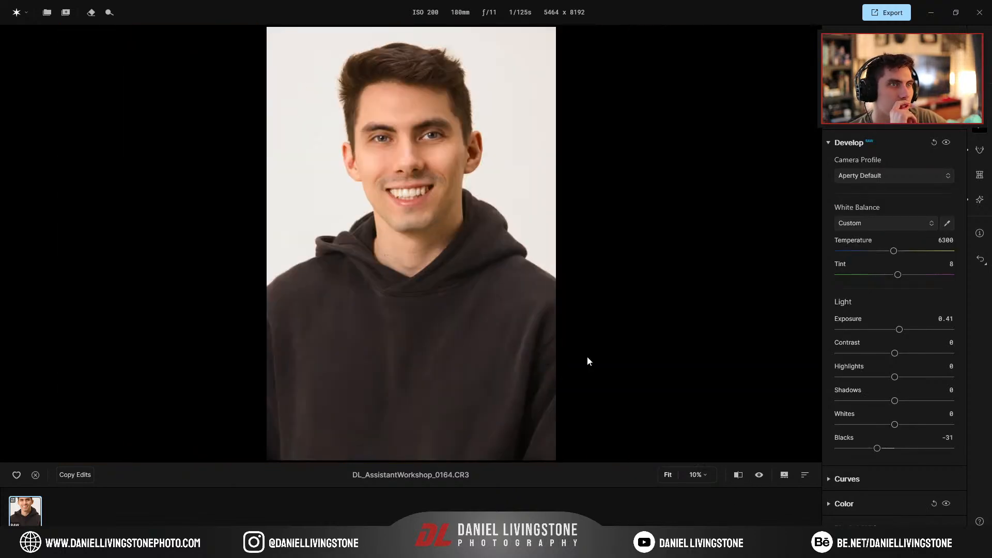
Collapse the Structure adjustment section
{"action": "scroll", "coordinate": [873, 458], "scroll_direction": "down", "scroll_amount": 4}
{"action": "left_click", "coordinate": [875, 501]}
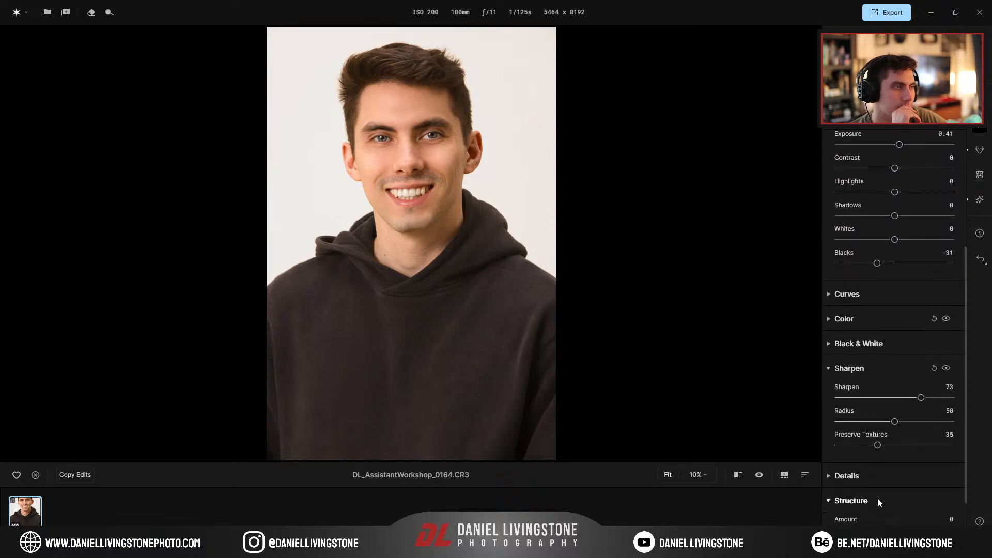
{"action": "left_click", "coordinate": [888, 446]}
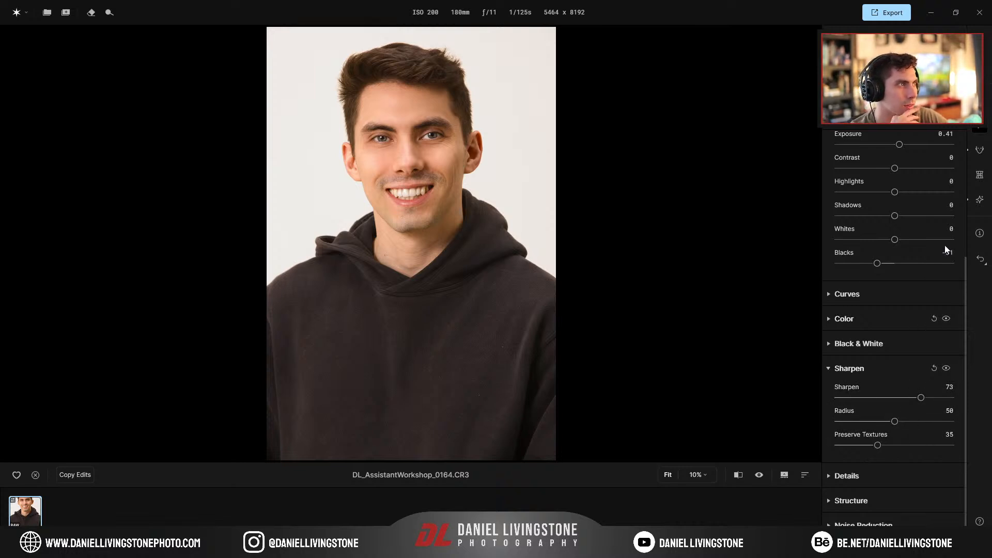
Try reshaping the eyes with a Shape value of 9 and compare the effect on the face
{"action": "left_click", "coordinate": [980, 150]}
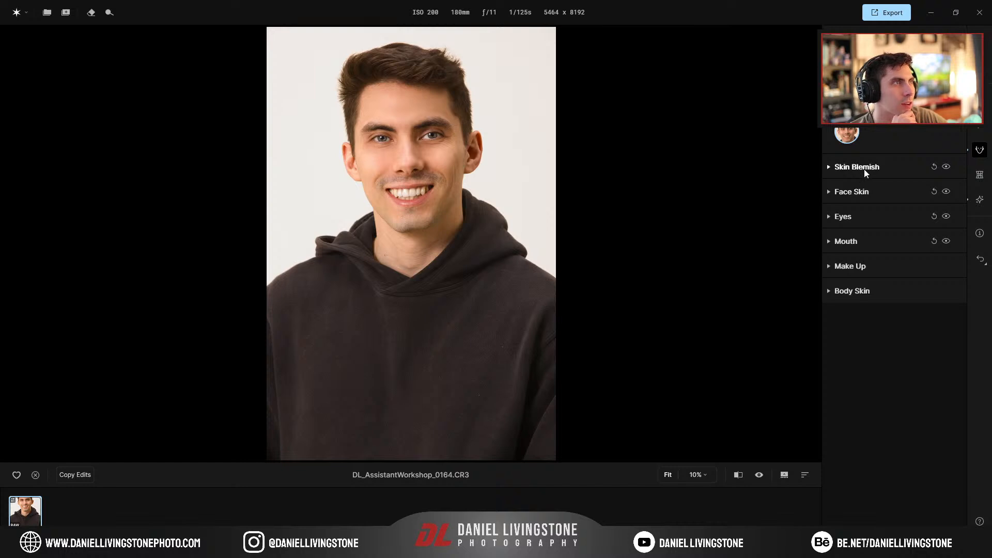
{"action": "left_click", "coordinate": [980, 176]}
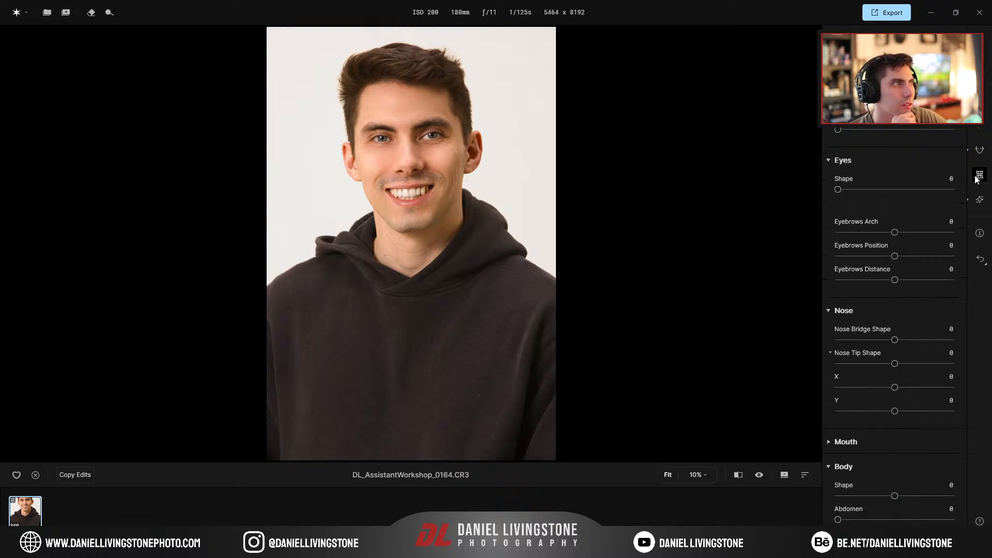
{"action": "scroll", "coordinate": [416, 155], "scroll_direction": "up", "scroll_amount": 3}
{"action": "left_click_drag", "start_coordinate": [422, 126], "coordinate": [420, 237]}
{"action": "left_click_drag", "start_coordinate": [838, 190], "coordinate": [944, 191]}
{"action": "left_click_drag", "start_coordinate": [872, 191], "coordinate": [850, 194]}
{"action": "left_click", "coordinate": [950, 158]}
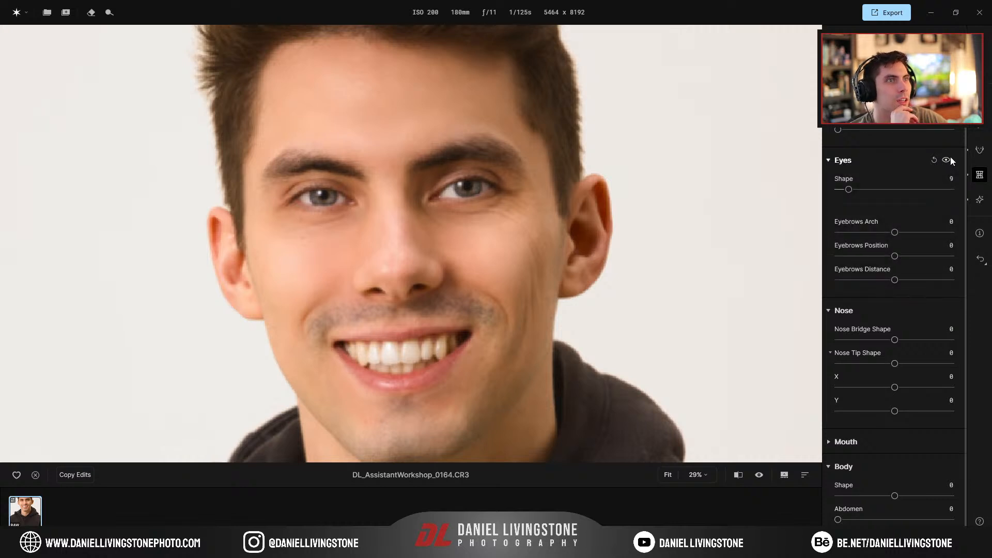
Try an eye Shape value of 17 with a before-and-after check, and reset it to 0
{"action": "left_click_drag", "start_coordinate": [852, 189], "coordinate": [859, 190]}
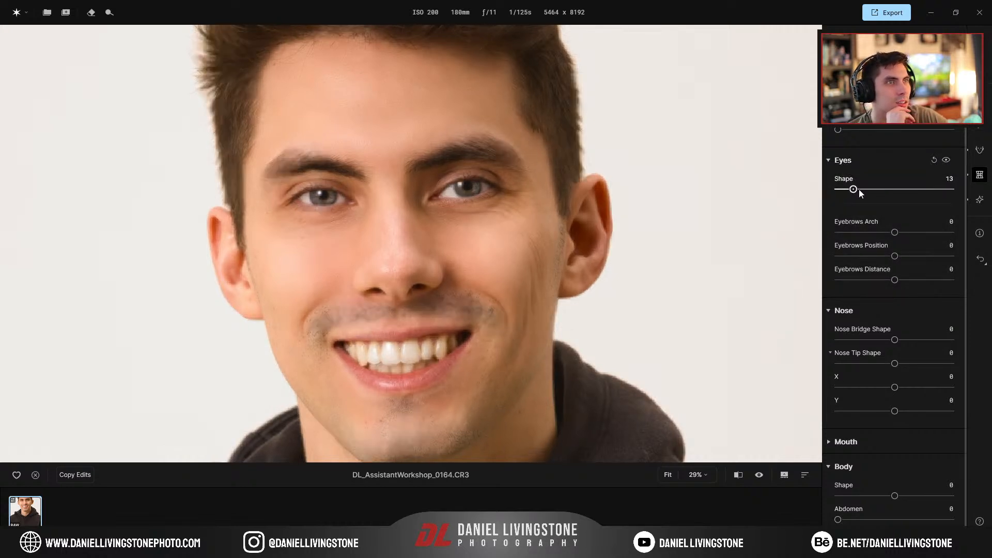
{"action": "left_click", "coordinate": [947, 160]}
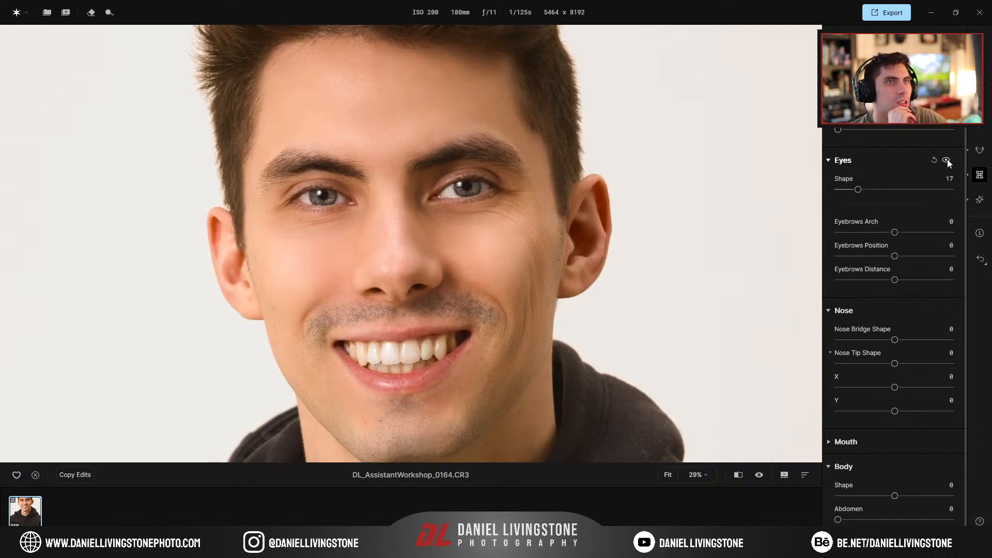
{"action": "double_click", "coordinate": [858, 189]}
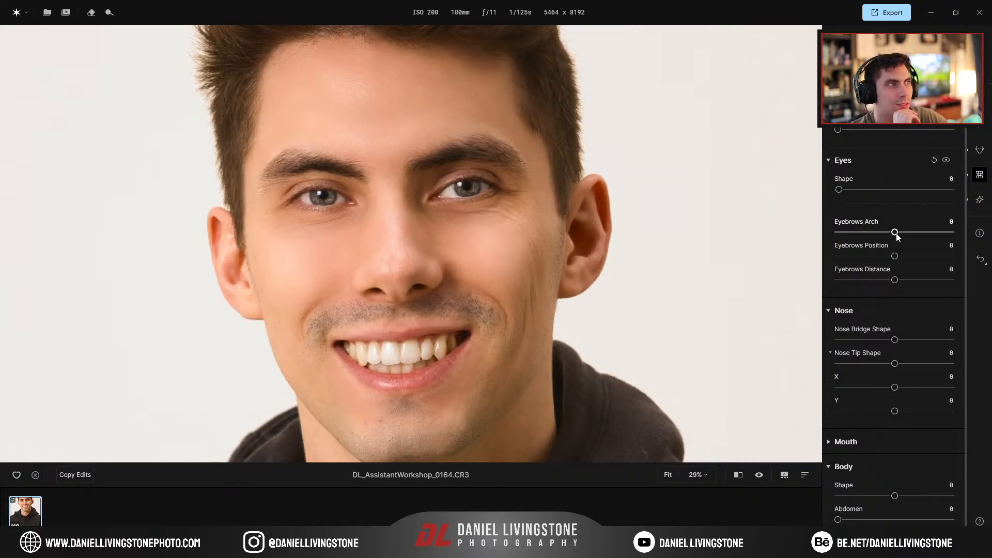
Try Eyebrows Arch values of -100 and 7, reset the arch to 0, and set Eyebrows Position to 42
{"action": "left_click_drag", "start_coordinate": [896, 234], "coordinate": [831, 231]}
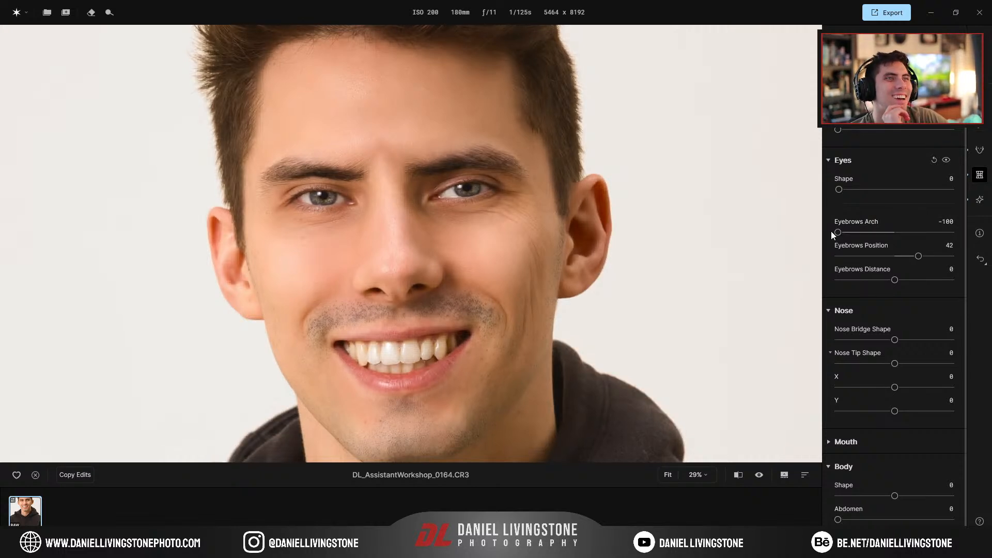
{"action": "left_click_drag", "start_coordinate": [832, 232], "coordinate": [902, 236]}
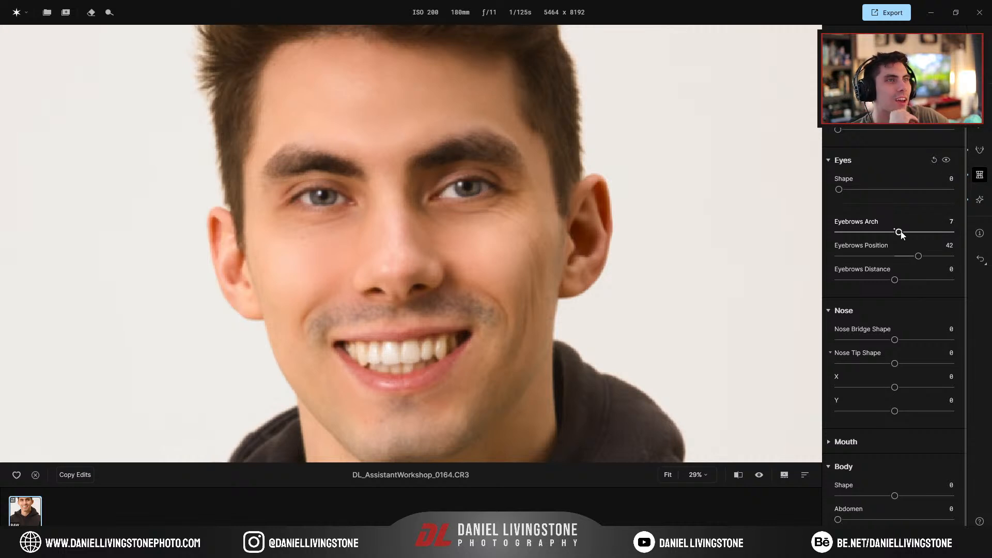
{"action": "double_click", "coordinate": [902, 234]}
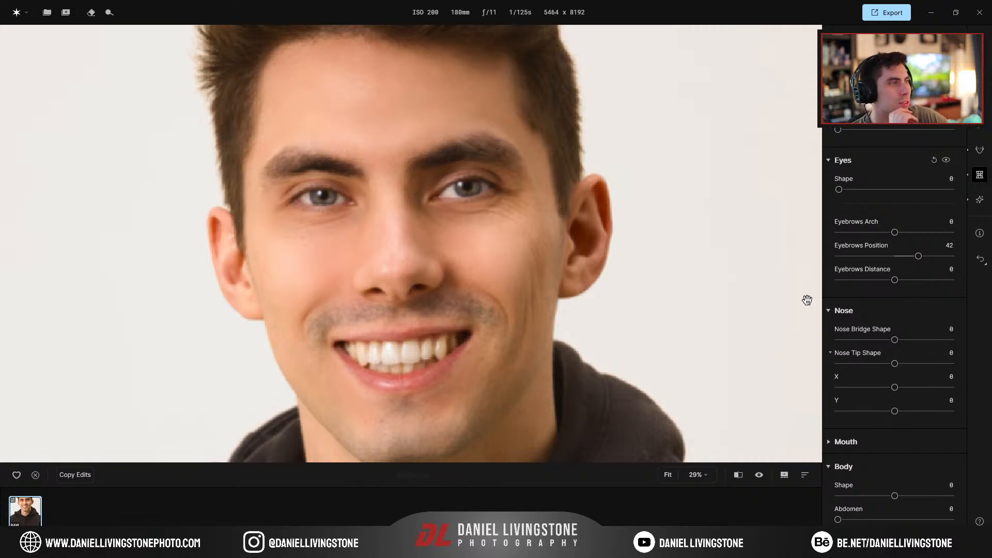
Set Eyebrows Distance to 16 and Nose Bridge Shape to 26
{"action": "mouse_move", "coordinate": [894, 279]}
{"action": "left_mouse_down"}
{"action": "mouse_move", "coordinate": [921, 285]}
{"action": "mouse_move", "coordinate": [824, 271]}
{"action": "mouse_move", "coordinate": [975, 281]}
{"action": "mouse_move", "coordinate": [904, 280]}
{"action": "left_mouse_up"}
{"action": "left_click_drag", "start_coordinate": [895, 340], "coordinate": [852, 364]}
{"action": "double_click", "coordinate": [851, 364]}
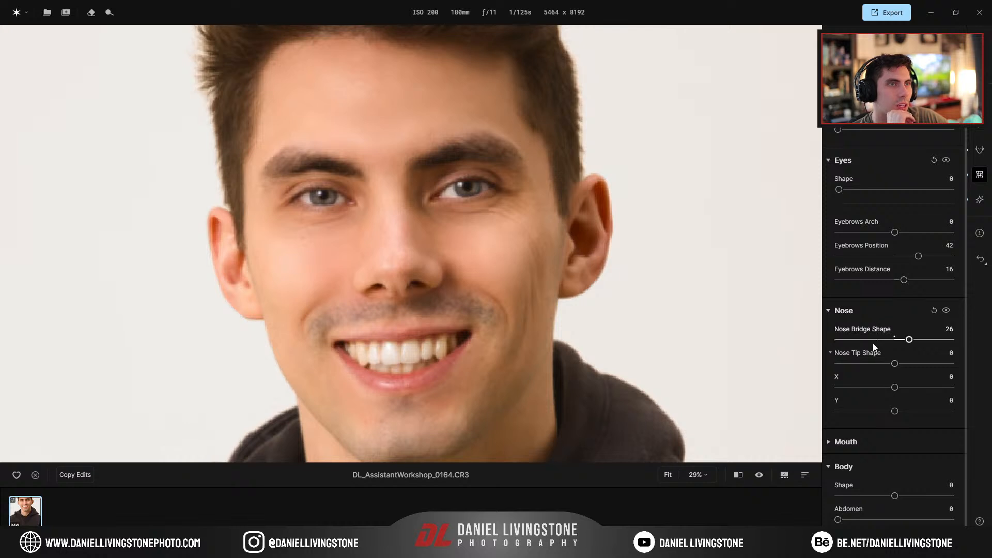
Try Nose Tip Shape values of 45 and -27, compare the nose reshaping on and off, and reset the tip to 0
{"action": "left_click_drag", "start_coordinate": [895, 364], "coordinate": [922, 368]}
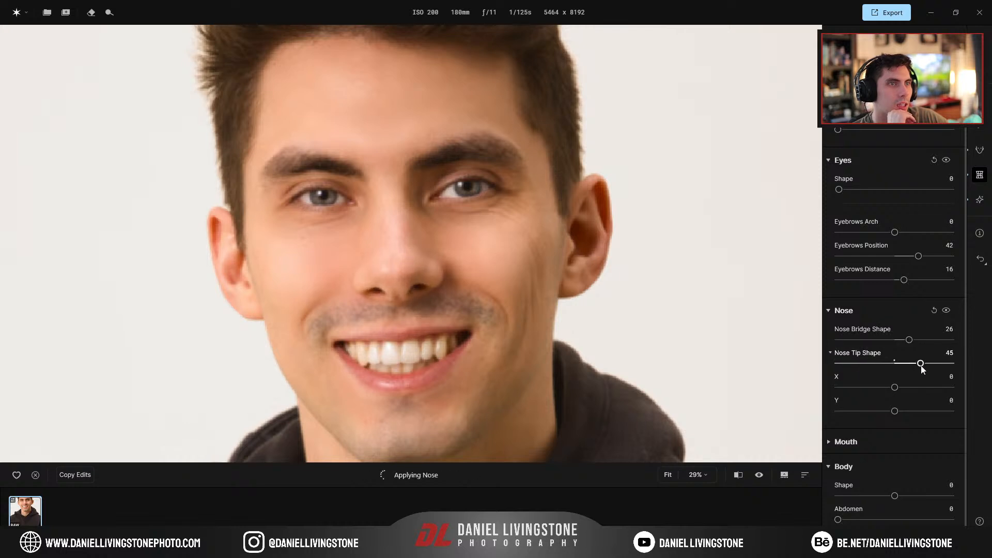
{"action": "scroll", "coordinate": [432, 270], "scroll_direction": "down", "scroll_amount": 3}
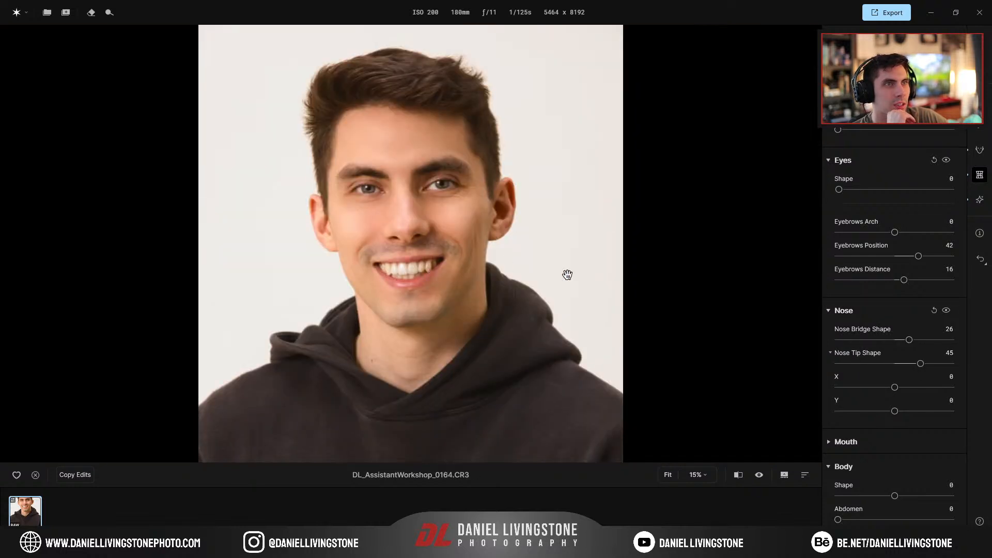
{"action": "left_click_drag", "start_coordinate": [920, 363], "coordinate": [880, 366]}
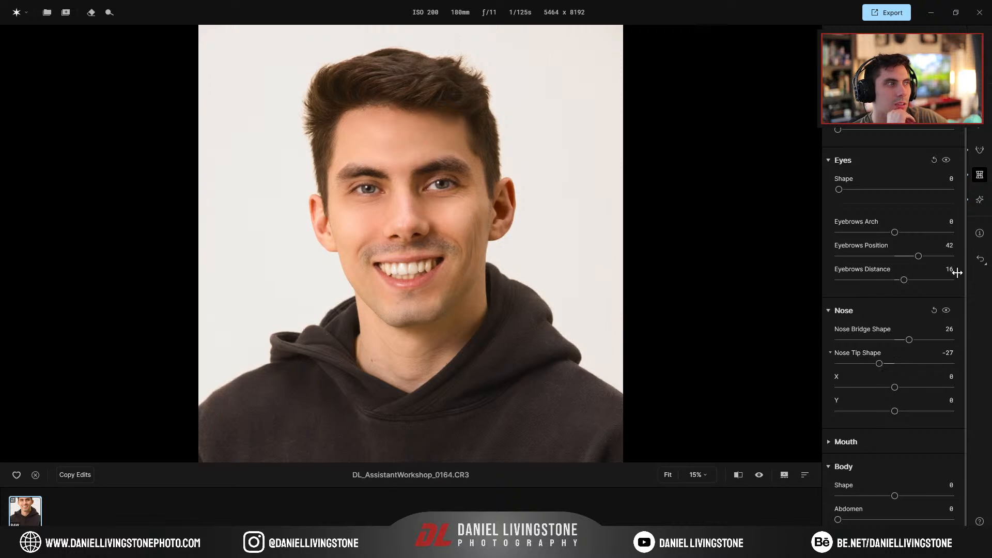
{"action": "left_click", "coordinate": [947, 310]}
{"action": "left_click", "coordinate": [948, 310]}
{"action": "left_click", "coordinate": [947, 310]}
{"action": "left_click", "coordinate": [948, 310]}
{"action": "left_click", "coordinate": [948, 310]}
{"action": "left_click", "coordinate": [948, 310]}
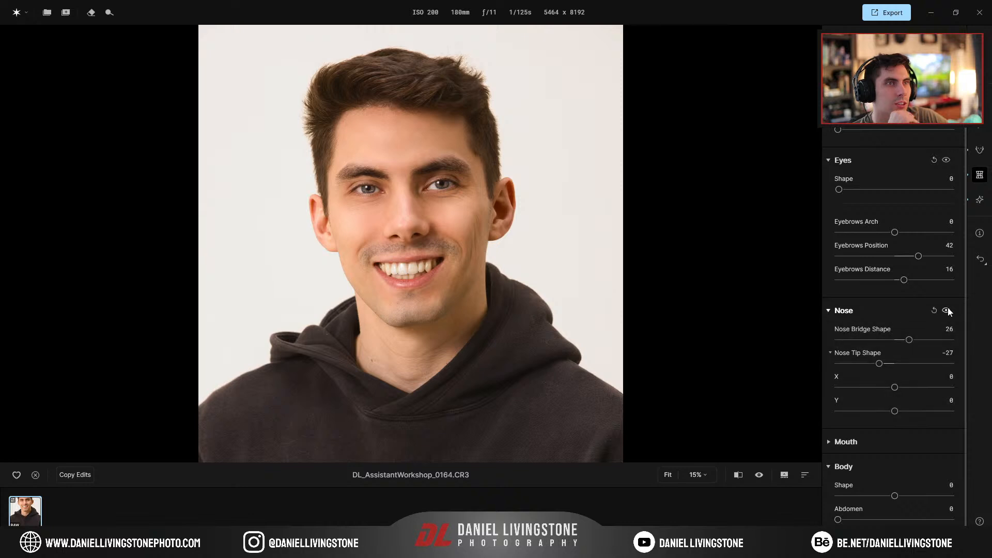
{"action": "double_click", "coordinate": [891, 364]}
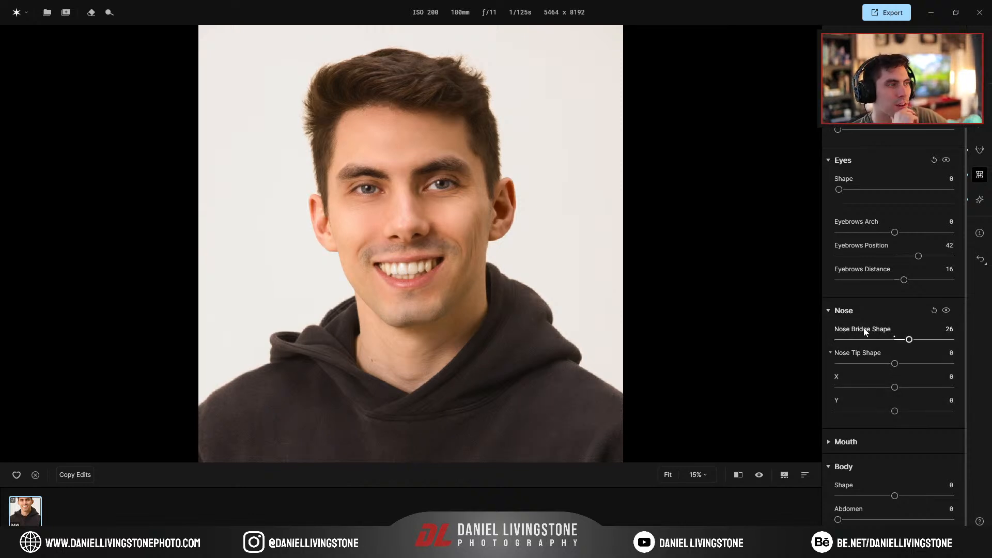
Set the nose X value to -24, and try a Y value of 100 before resetting Y to 0
{"action": "mouse_move", "coordinate": [894, 387]}
{"action": "left_mouse_down"}
{"action": "mouse_move", "coordinate": [951, 391]}
{"action": "mouse_move", "coordinate": [768, 367]}
{"action": "mouse_move", "coordinate": [898, 394]}
{"action": "left_mouse_up"}
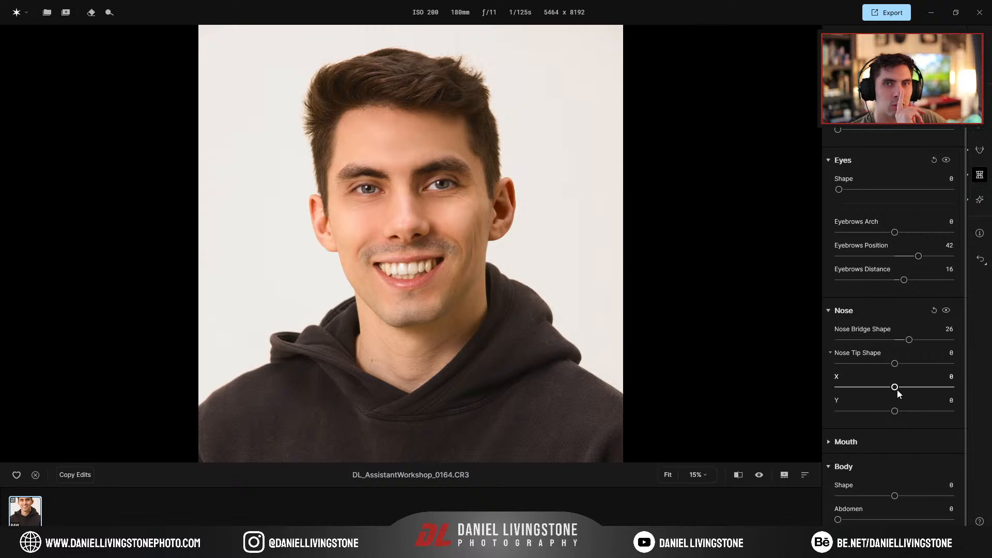
{"action": "left_click_drag", "start_coordinate": [897, 390], "coordinate": [881, 390]}
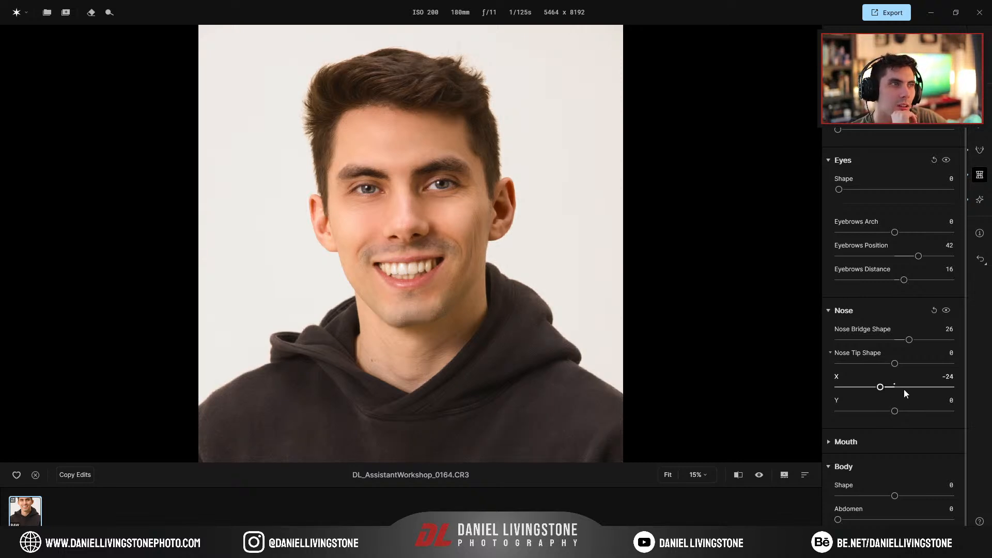
{"action": "left_click_drag", "start_coordinate": [895, 411], "coordinate": [954, 409]}
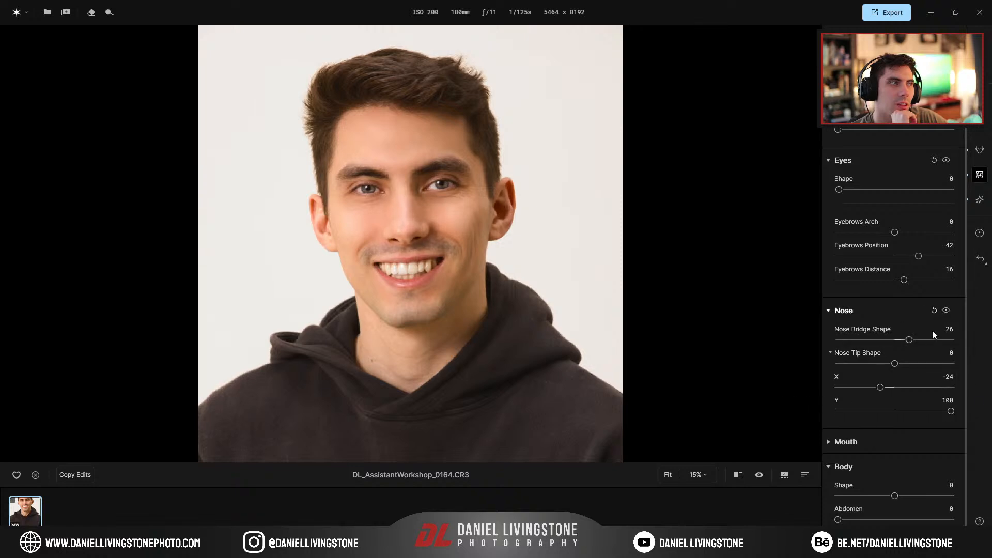
{"action": "double_click", "coordinate": [951, 412]}
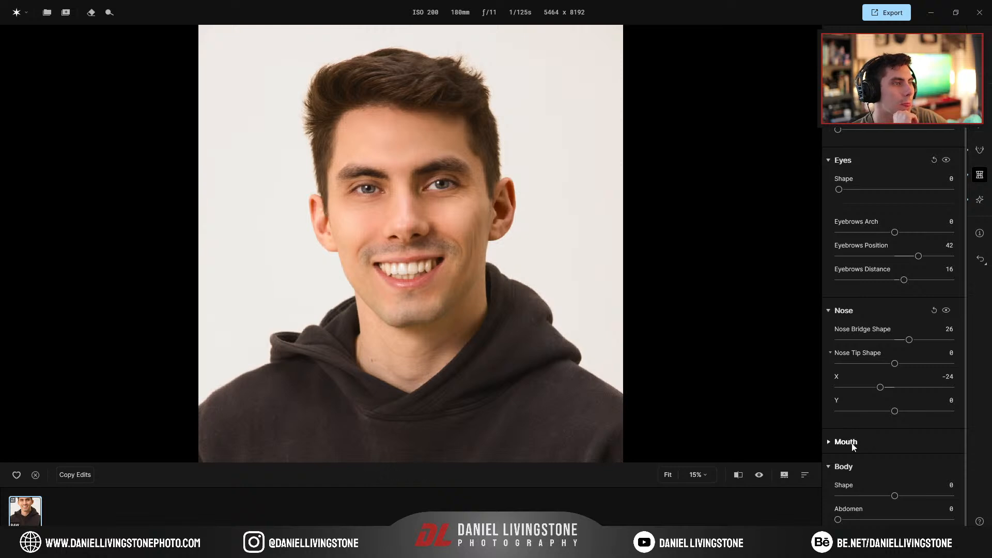
Switch from the Nose to the Mouth settings, try a Lips Position of 67, and reset it to 0
{"action": "left_click", "coordinate": [872, 311]}
{"action": "left_click", "coordinate": [858, 409]}
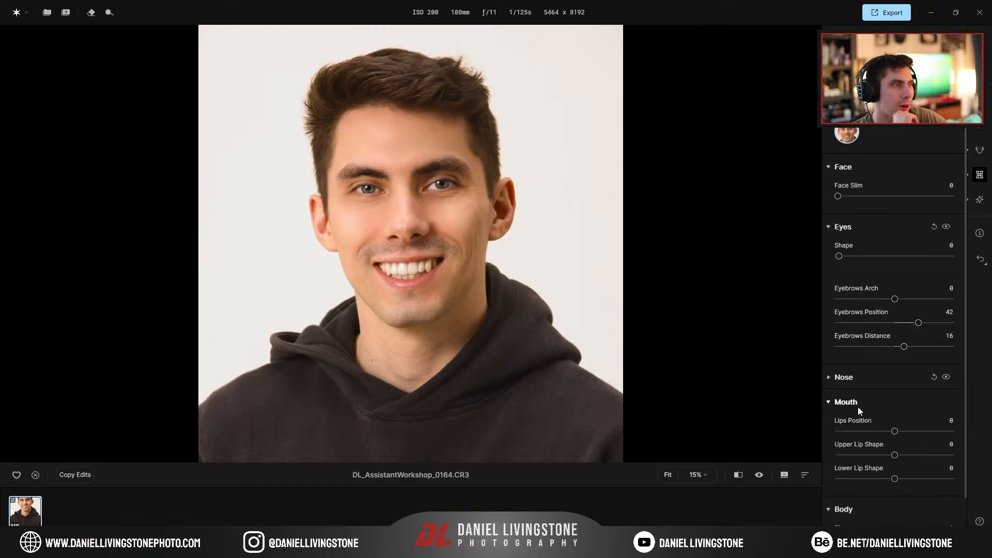
{"action": "scroll", "coordinate": [863, 406], "scroll_direction": "down", "scroll_amount": 1}
{"action": "scroll", "coordinate": [417, 290], "scroll_direction": "up", "scroll_amount": 5}
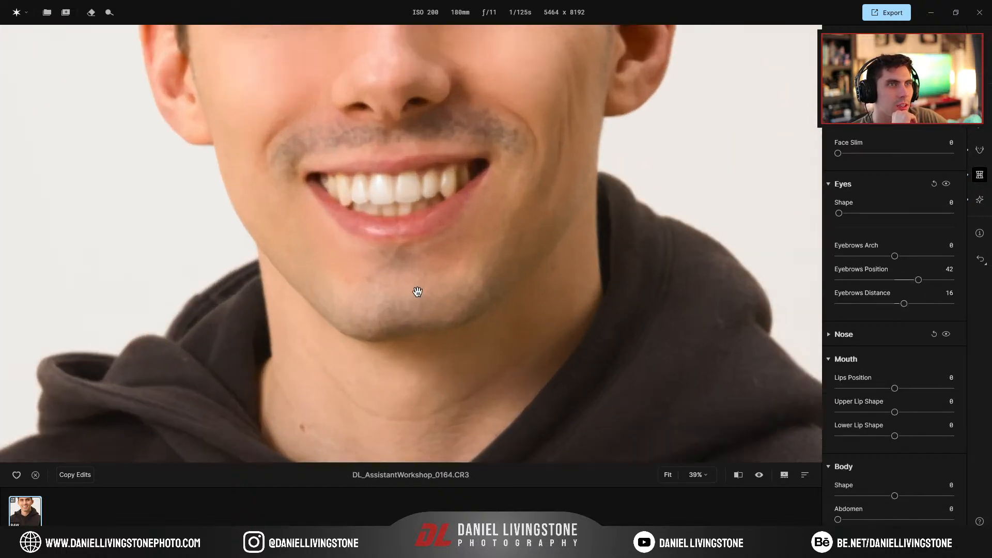
{"action": "left_click_drag", "start_coordinate": [895, 389], "coordinate": [932, 396]}
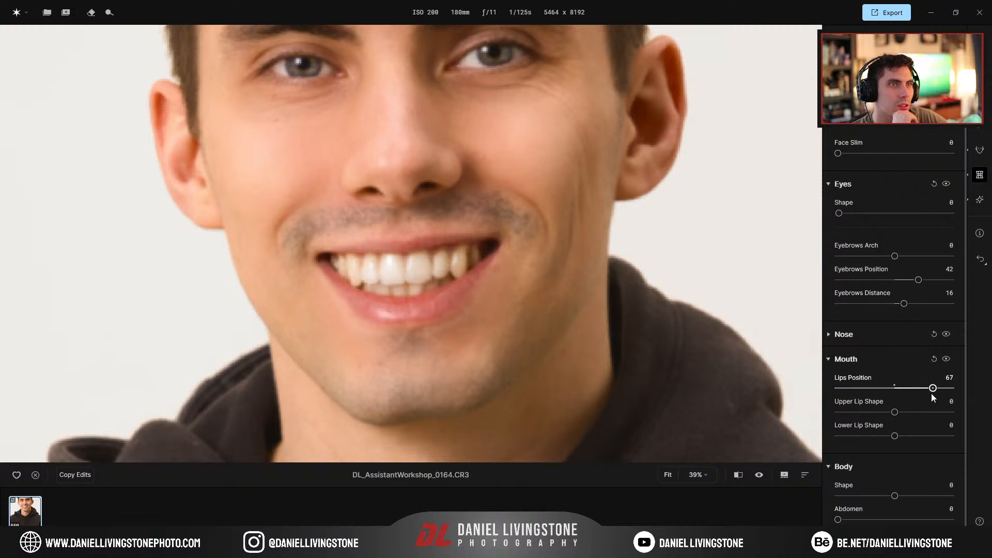
{"action": "double_click", "coordinate": [932, 393]}
Try Upper Lip Shape values of 54 and 87, and reset the upper lip to 0
{"action": "left_click_drag", "start_coordinate": [895, 412], "coordinate": [928, 412]}
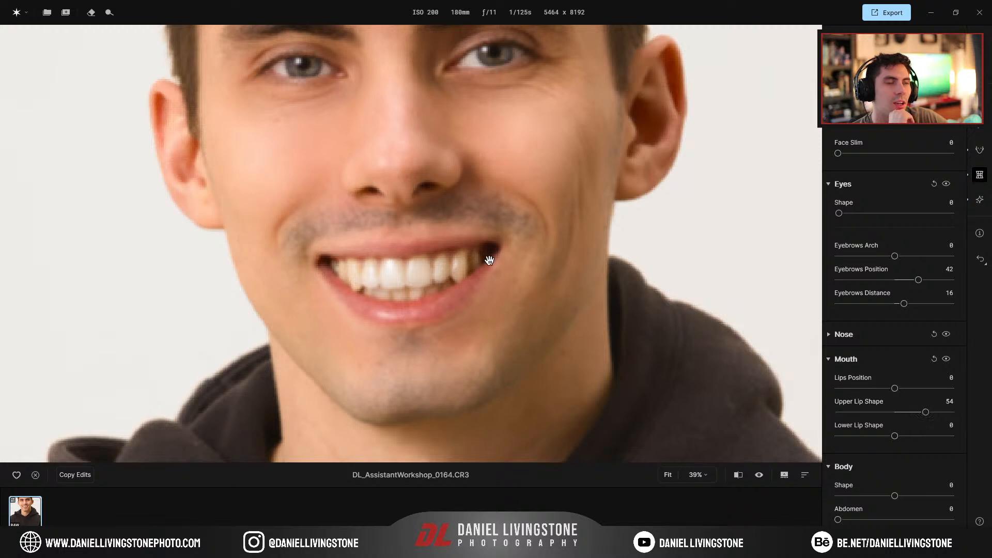
{"action": "mouse_move", "coordinate": [926, 411]}
{"action": "left_mouse_down"}
{"action": "mouse_move", "coordinate": [765, 410]}
{"action": "mouse_move", "coordinate": [944, 412]}
{"action": "left_mouse_up"}
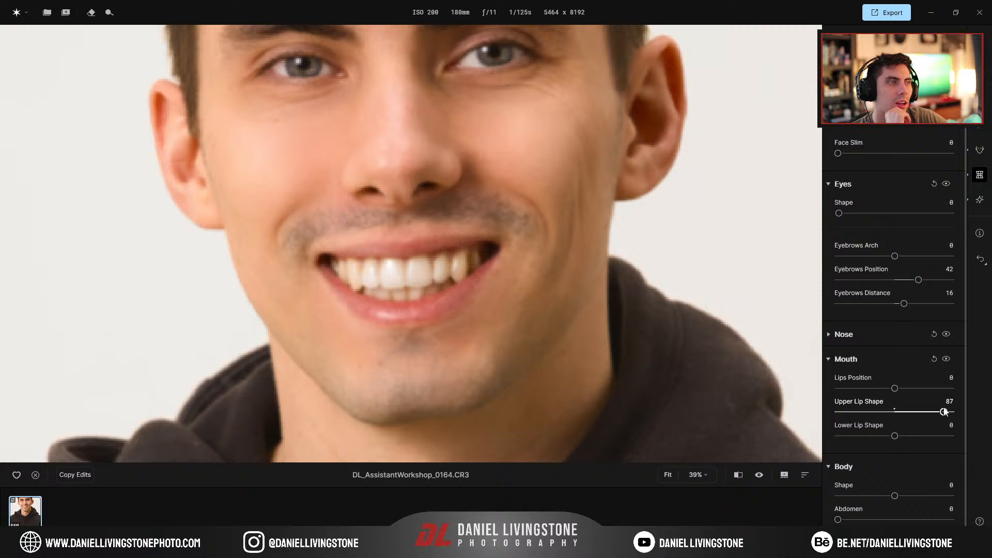
{"action": "double_click", "coordinate": [944, 412]}
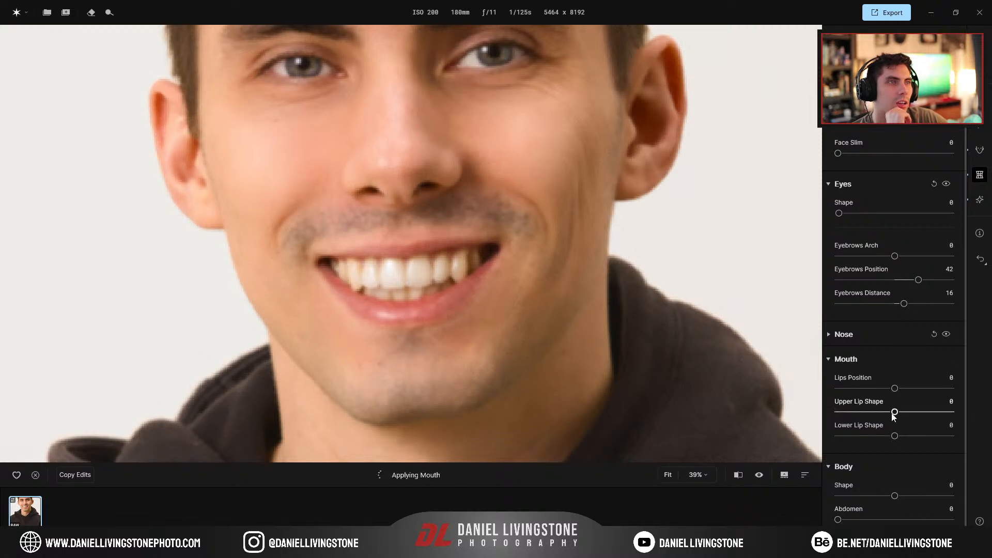
Try an Upper Lip Shape of 15, compare the mouth before and after, and reset the value to 0
{"action": "left_click_drag", "start_coordinate": [893, 412], "coordinate": [904, 413]}
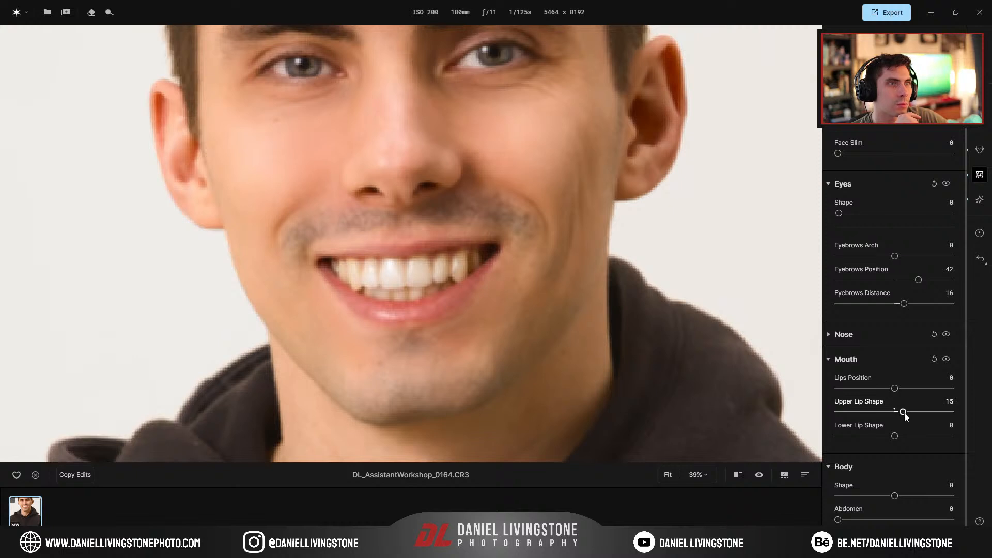
{"action": "left_click", "coordinate": [946, 359]}
{"action": "left_click", "coordinate": [946, 360]}
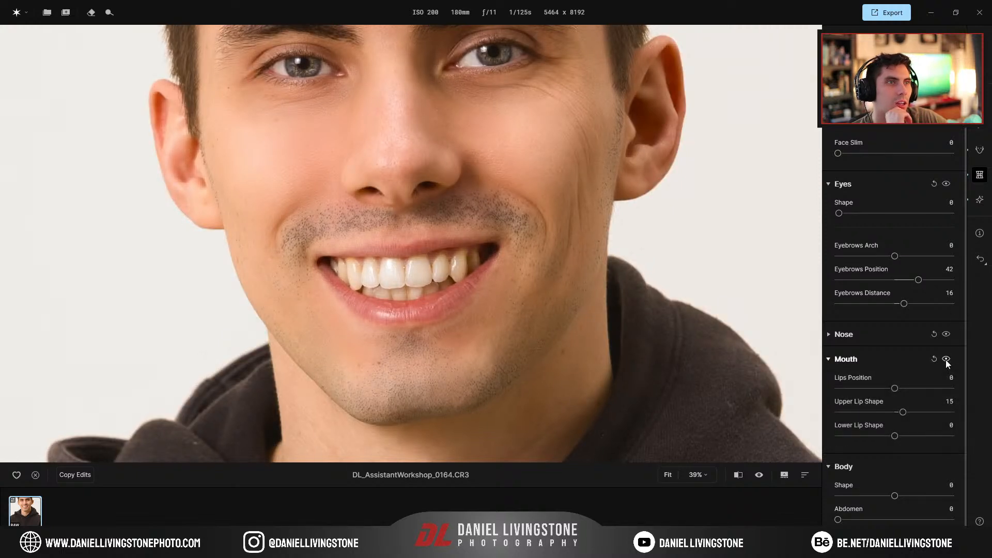
{"action": "left_click", "coordinate": [946, 359]}
{"action": "left_click", "coordinate": [946, 359]}
{"action": "left_click", "coordinate": [946, 359]}
{"action": "left_click", "coordinate": [946, 359]}
{"action": "double_click", "coordinate": [905, 411]}
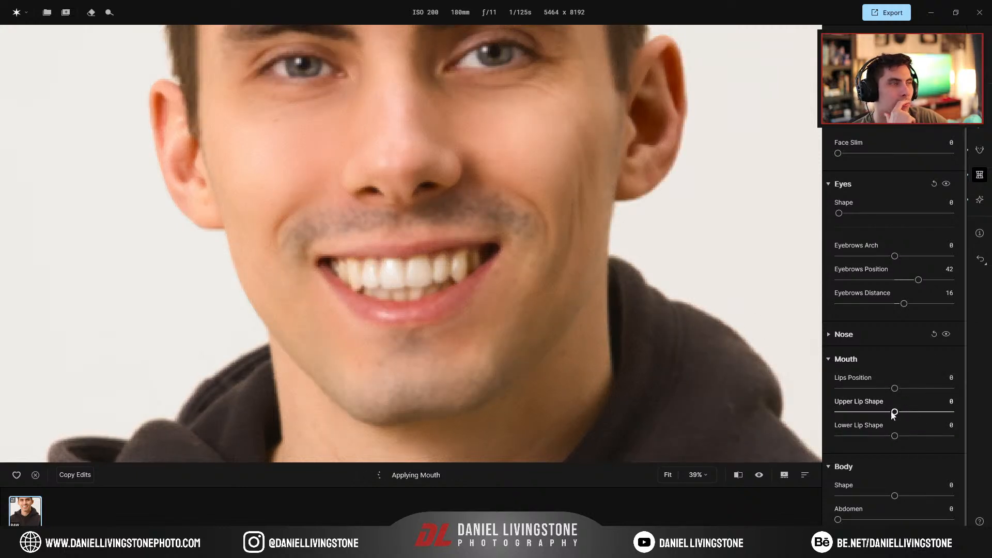
Try reshaping the lower lip in both directions, reset it, and collapse the Mouth settings
{"action": "left_click_drag", "start_coordinate": [894, 436], "coordinate": [820, 432]}
{"action": "double_click", "coordinate": [870, 436]}
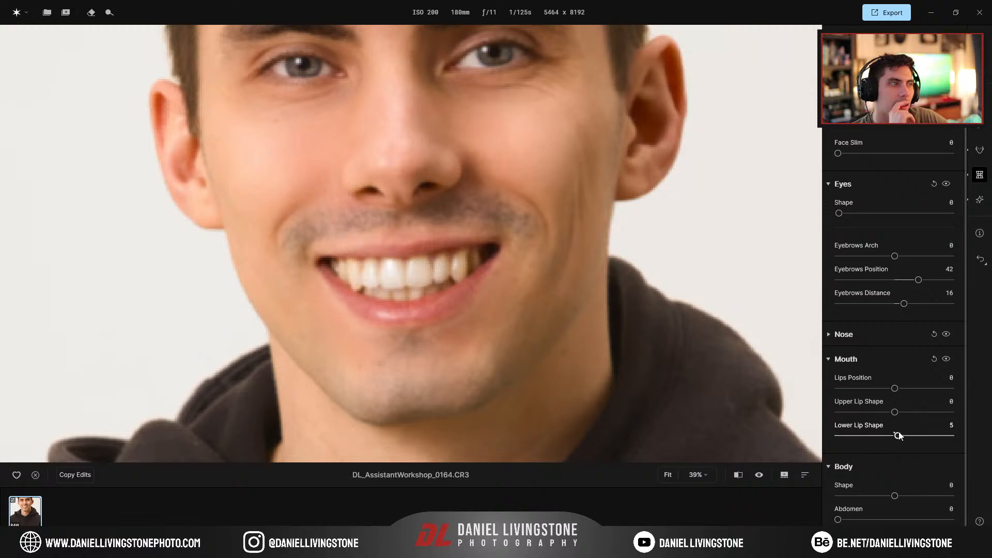
{"action": "left_click", "coordinate": [844, 359]}
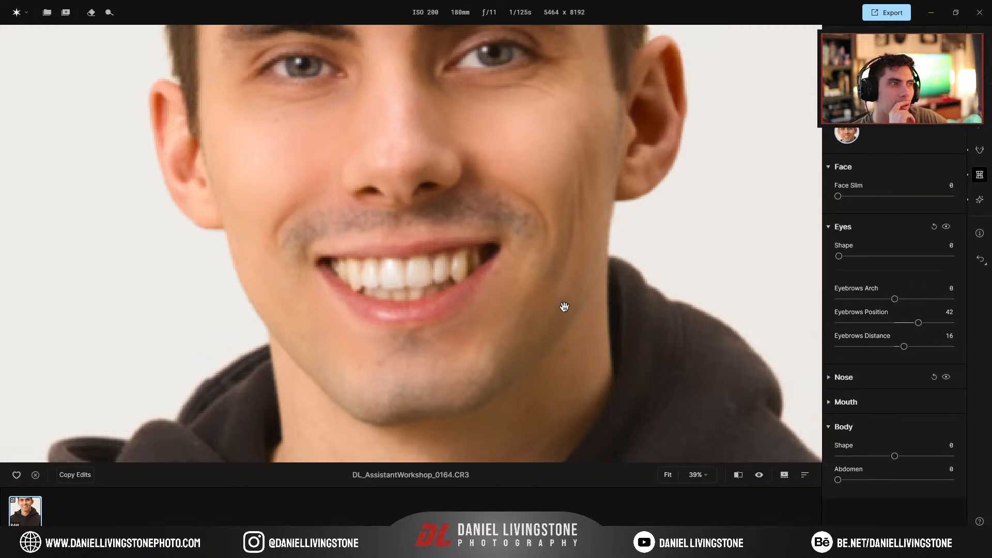
Compare the whole portrait before and after all edits
{"action": "left_click", "coordinate": [565, 308]}
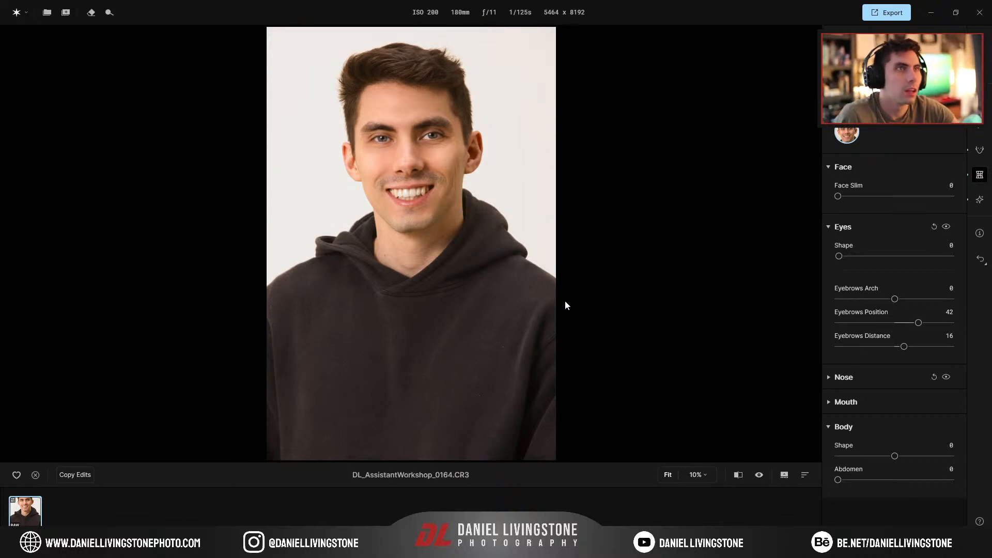
{"action": "left_click", "coordinate": [760, 476]}
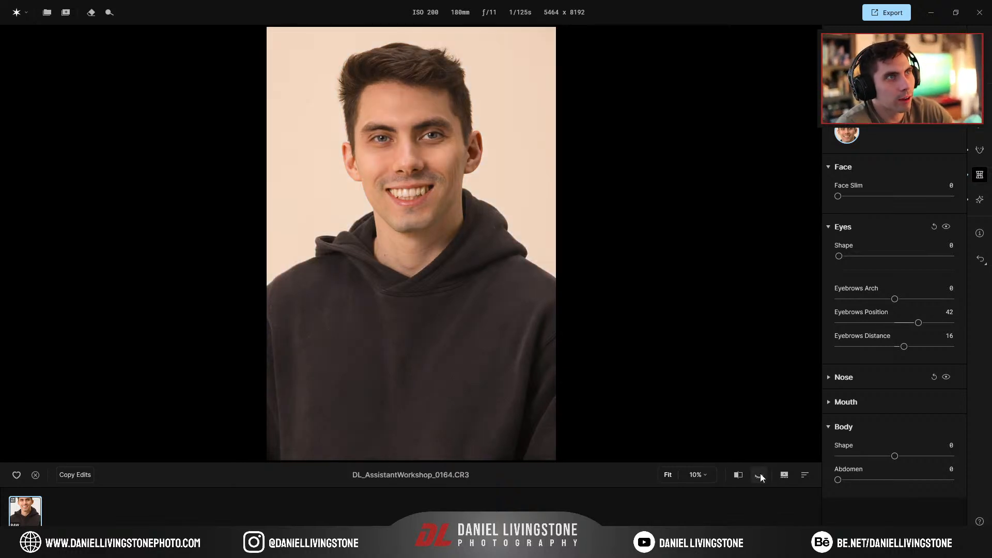
{"action": "left_click", "coordinate": [760, 475]}
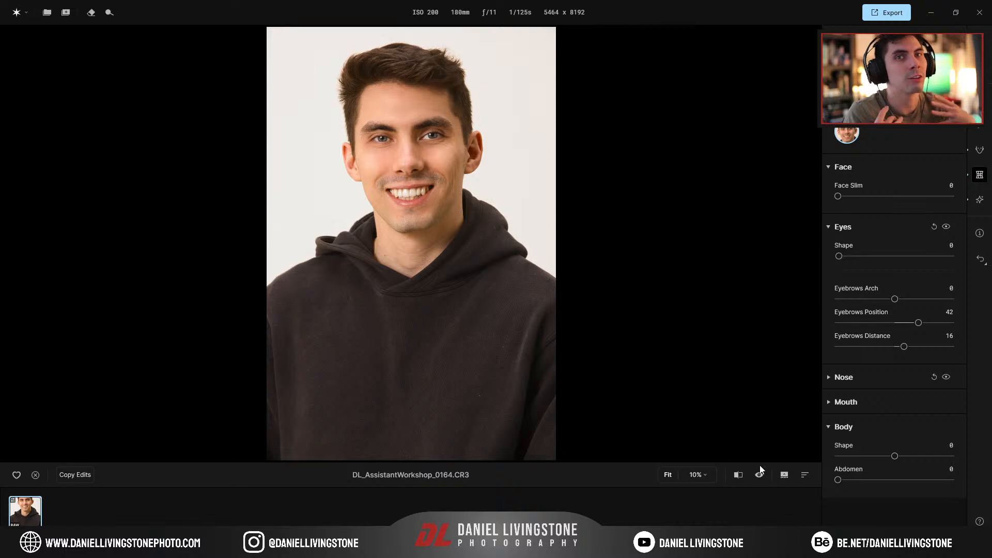
Examine the retouched eyes, skin, teeth and hair edges up close, and return to the whole portrait
{"action": "left_click", "coordinate": [371, 120]}
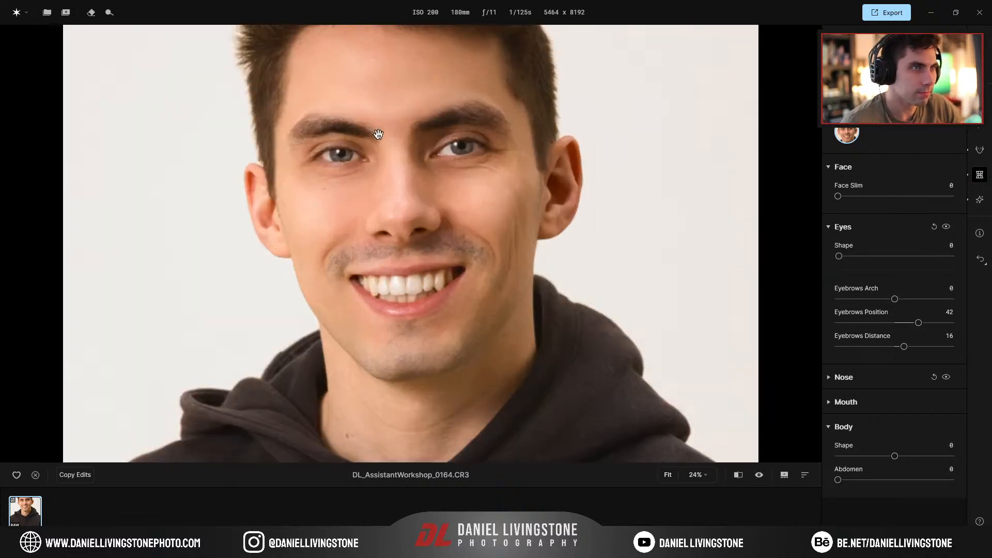
{"action": "left_click_drag", "start_coordinate": [378, 141], "coordinate": [375, 207]}
{"action": "left_click_drag", "start_coordinate": [425, 273], "coordinate": [448, 273]}
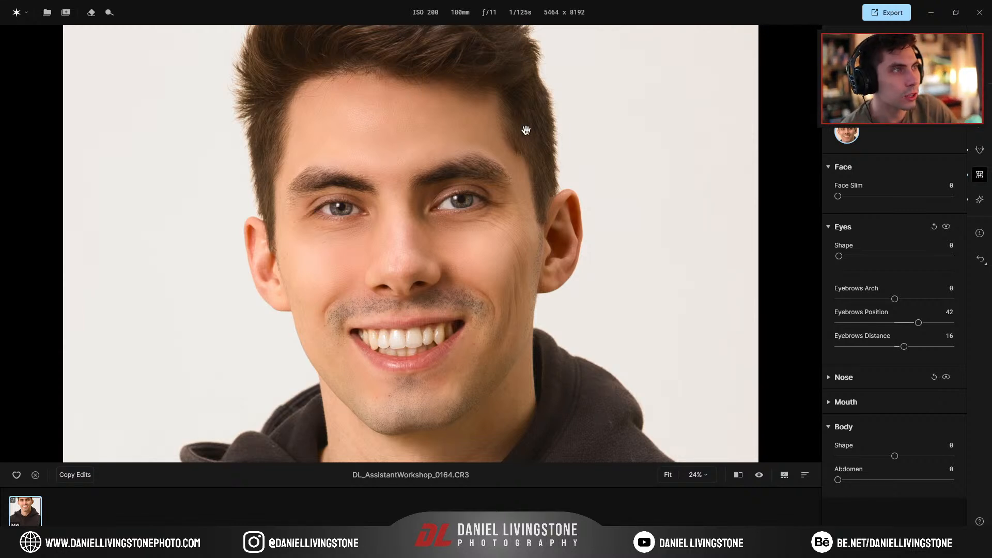
{"action": "left_click", "coordinate": [662, 235]}
{"action": "left_click", "coordinate": [483, 228]}
{"action": "left_click_drag", "start_coordinate": [483, 228], "coordinate": [491, 261]}
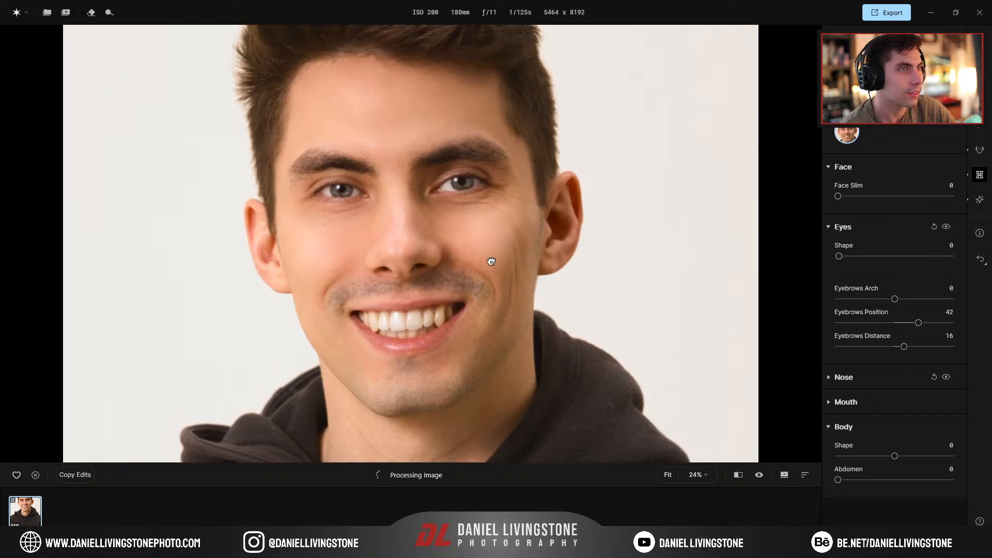
{"action": "scroll", "coordinate": [491, 261], "scroll_direction": "down", "scroll_amount": 2}
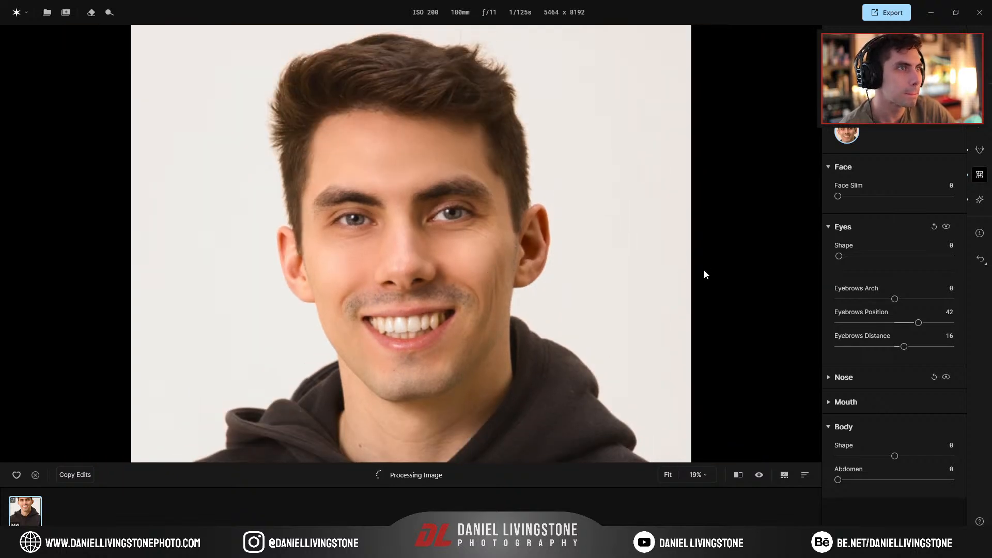
{"action": "left_click", "coordinate": [661, 267]}
{"action": "left_click", "coordinate": [437, 295]}
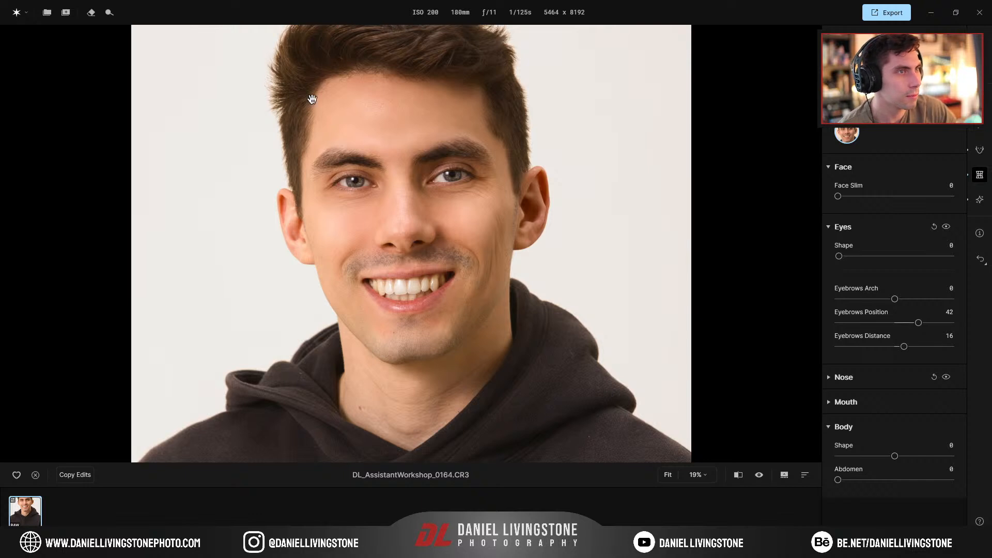
{"action": "scroll", "coordinate": [310, 81], "scroll_direction": "down", "scroll_amount": 3}
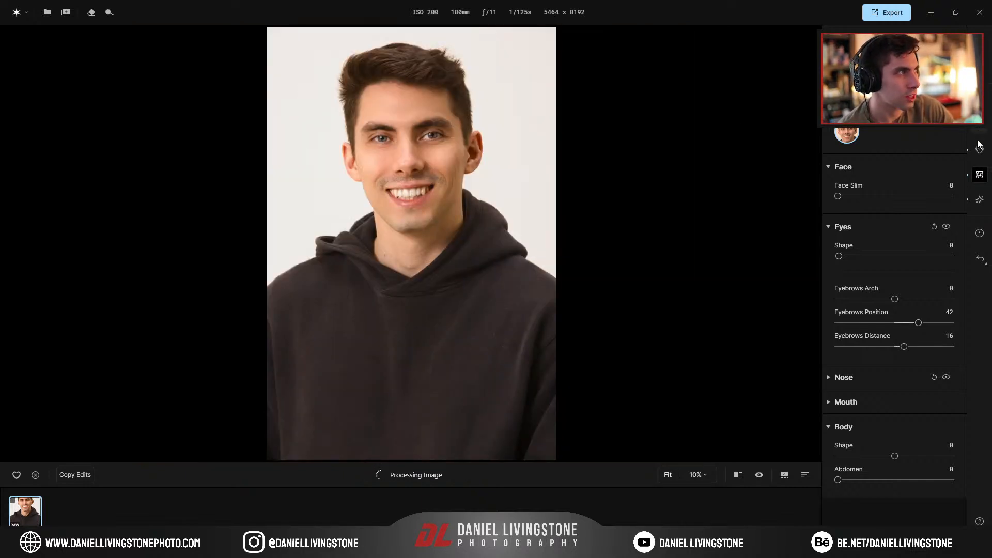
Show the Light Control source on the canvas and try it at Amount 100 beside the face, first on the photo's right side and finally on its left
{"action": "left_click", "coordinate": [980, 201]}
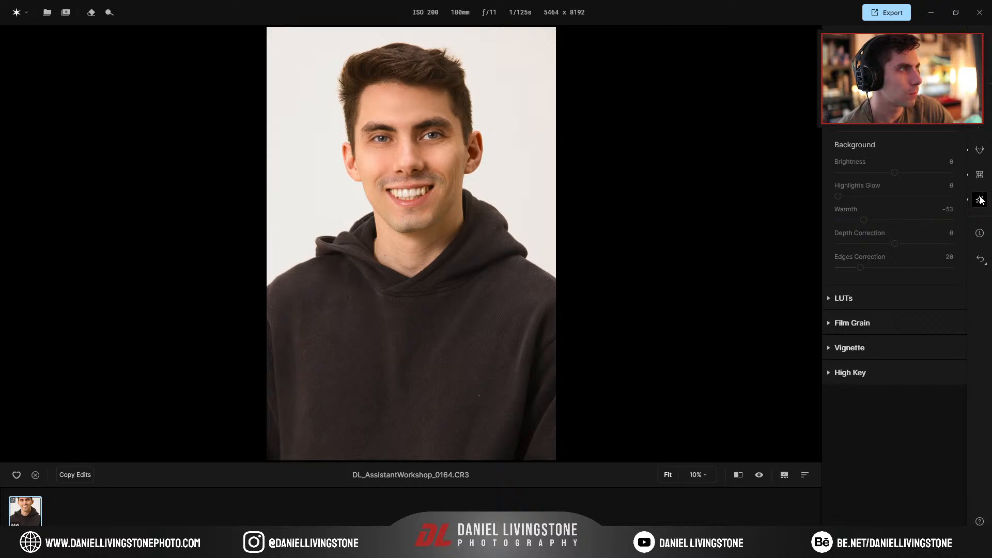
{"action": "scroll", "coordinate": [894, 325], "scroll_direction": "up", "scroll_amount": 5}
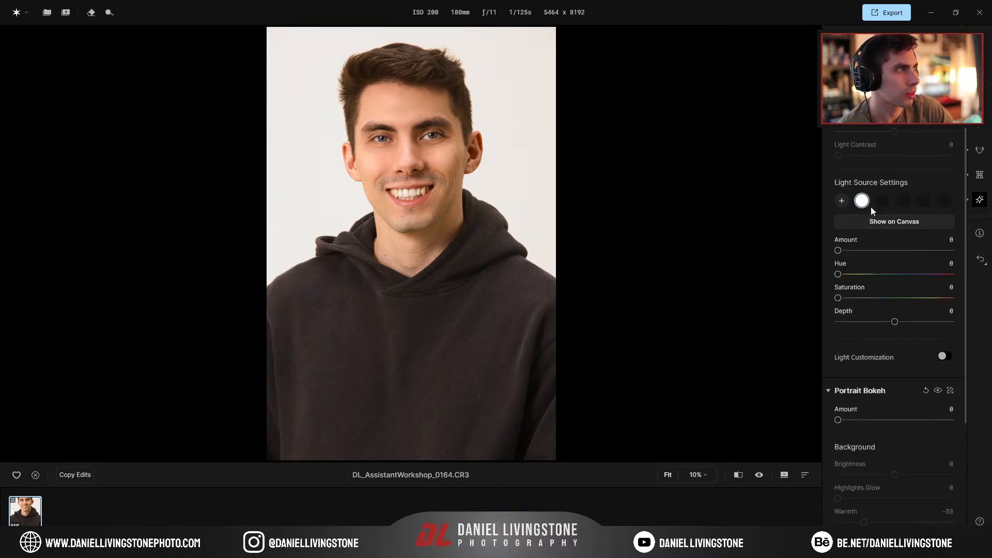
{"action": "left_click", "coordinate": [850, 222]}
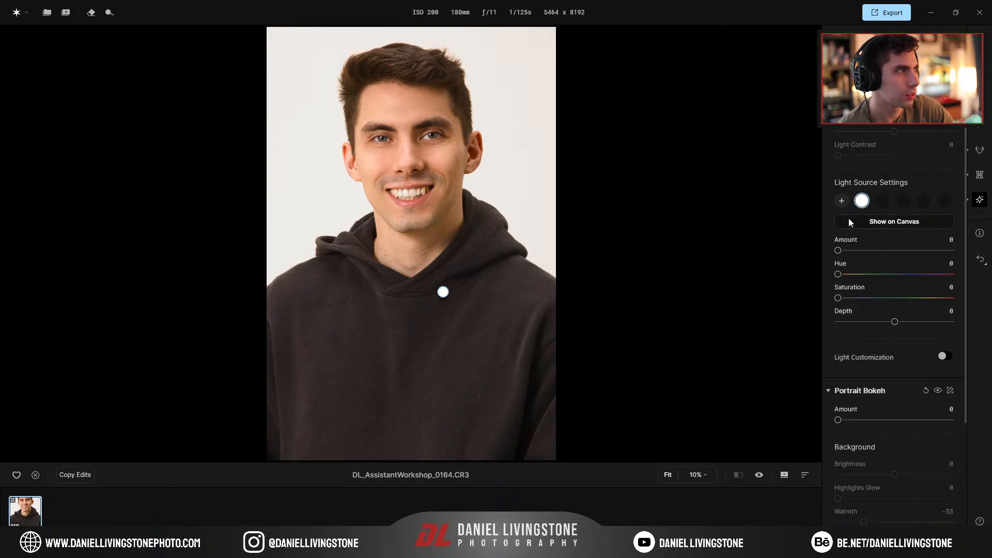
{"action": "left_click_drag", "start_coordinate": [442, 300], "coordinate": [526, 139]}
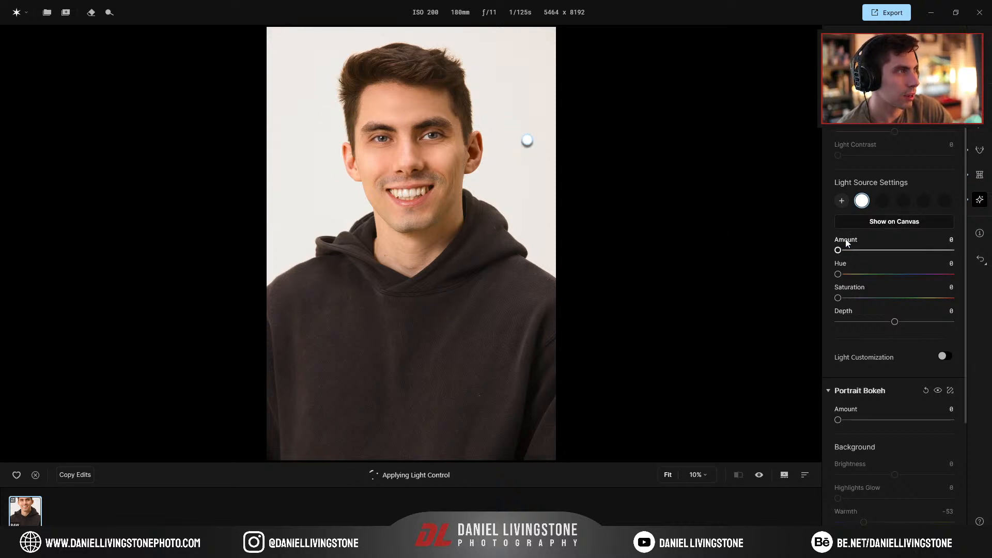
{"action": "left_click_drag", "start_coordinate": [838, 250], "coordinate": [953, 251]}
{"action": "left_click_drag", "start_coordinate": [527, 140], "coordinate": [305, 163]}
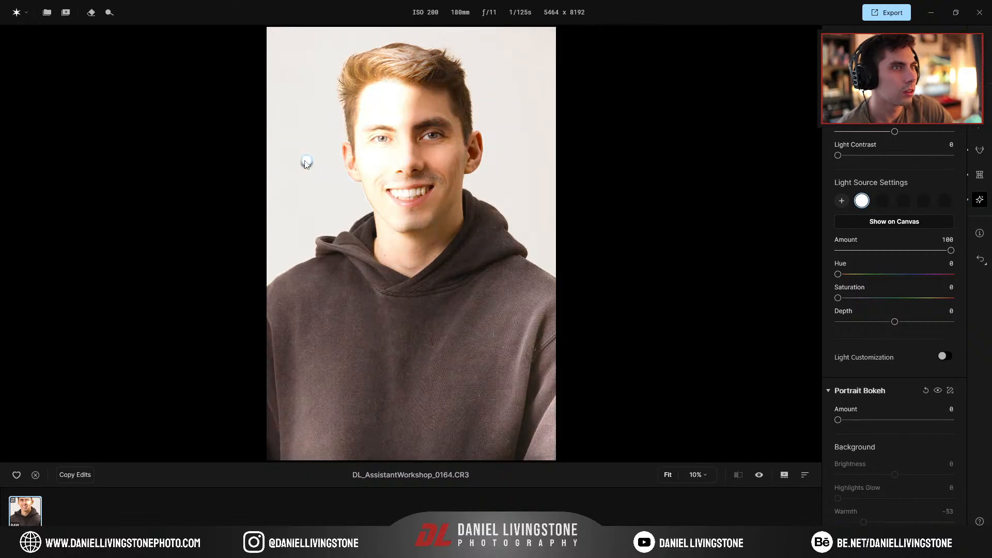
Reduce the light's Amount to 18 and undo the second light added beside it
{"action": "left_click_drag", "start_coordinate": [939, 253], "coordinate": [859, 254]}
{"action": "left_click", "coordinate": [301, 161]}
{"action": "left_click_drag", "start_coordinate": [308, 160], "coordinate": [309, 135]}
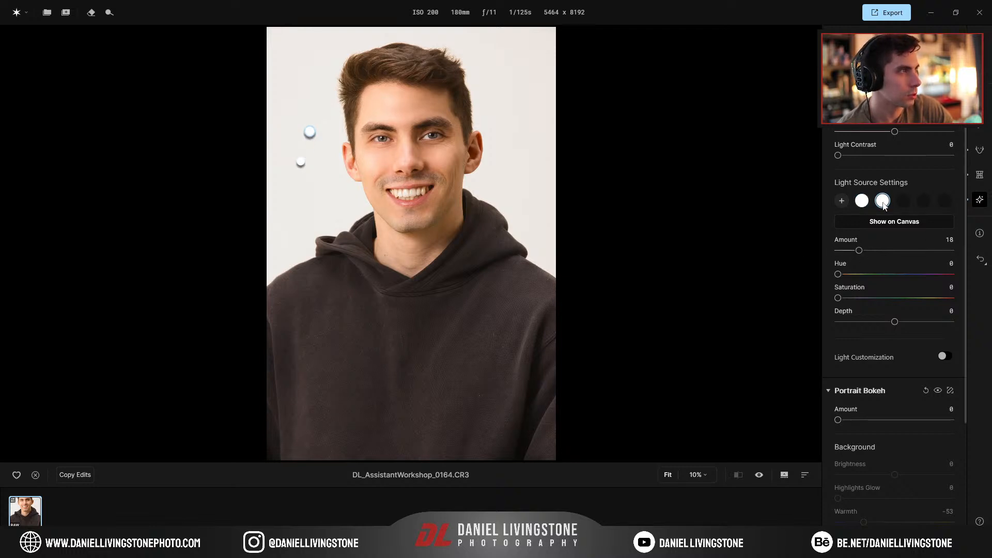
{"action": "key", "text": "ctrl+z"}
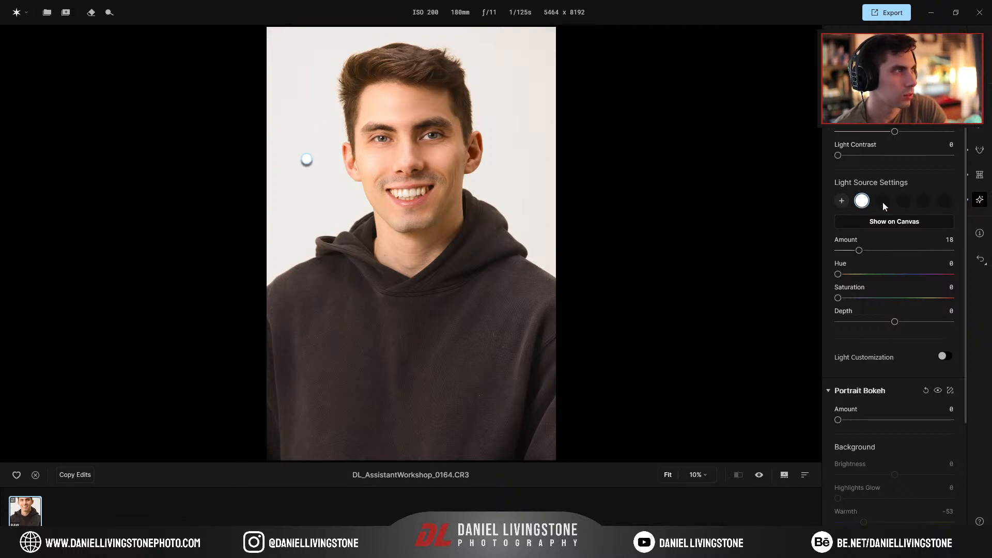
Move the light beside the neck on the photo's right side, set its Depth to -63, and undo the extra light added there
{"action": "left_click_drag", "start_coordinate": [307, 159], "coordinate": [537, 217]}
{"action": "left_click_drag", "start_coordinate": [895, 321], "coordinate": [858, 321]}
{"action": "left_click", "coordinate": [542, 218]}
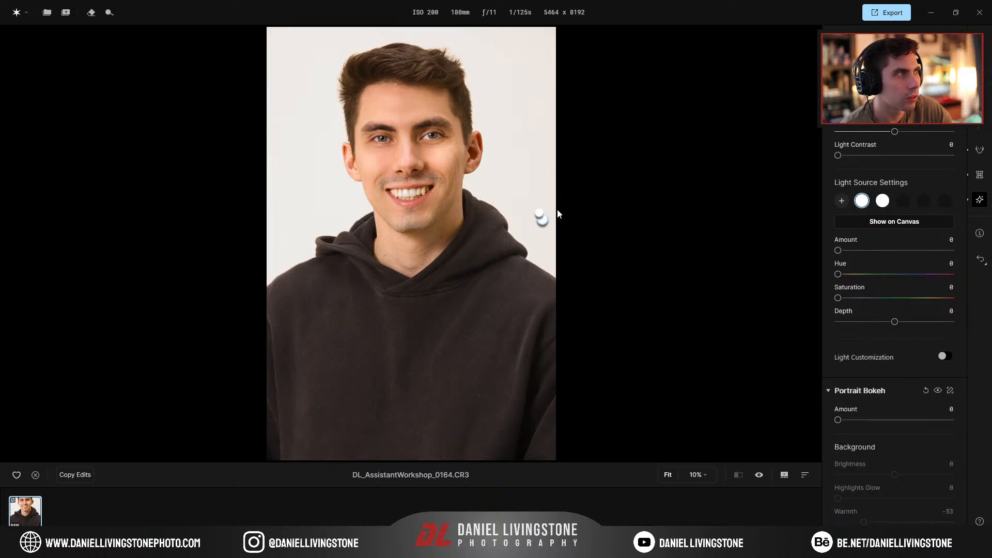
{"action": "key", "text": "ctrl+z"}
Try the light over the lower hoodie, and place it beside the hair near the photo's right edge with Amount 18
{"action": "left_click_drag", "start_coordinate": [525, 155], "coordinate": [470, 432]}
{"action": "left_click_drag", "start_coordinate": [508, 361], "coordinate": [541, 199]}
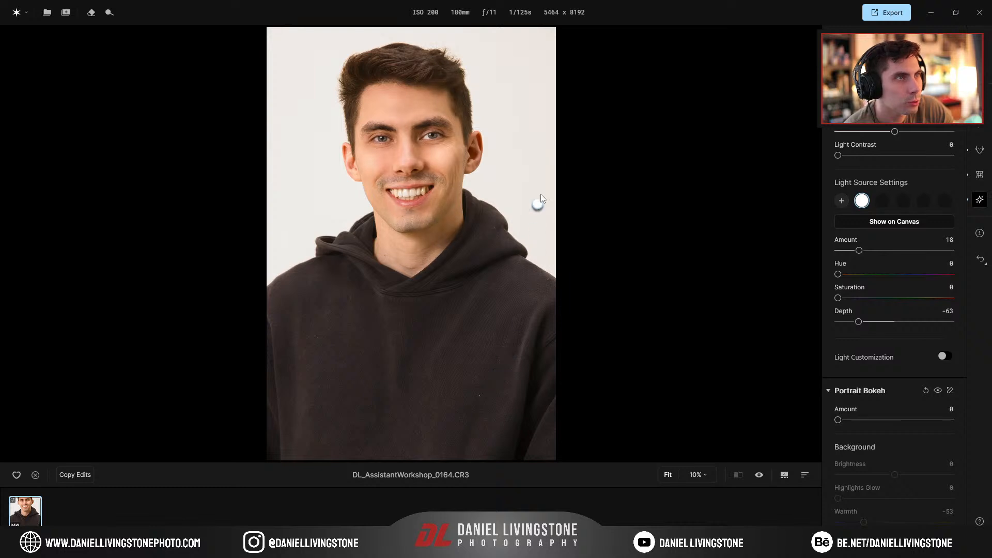
{"action": "left_click_drag", "start_coordinate": [517, 108], "coordinate": [541, 112]}
{"action": "mouse_move", "coordinate": [859, 252]}
{"action": "left_mouse_down"}
{"action": "mouse_move", "coordinate": [885, 254]}
{"action": "mouse_move", "coordinate": [859, 253]}
{"action": "left_mouse_up"}
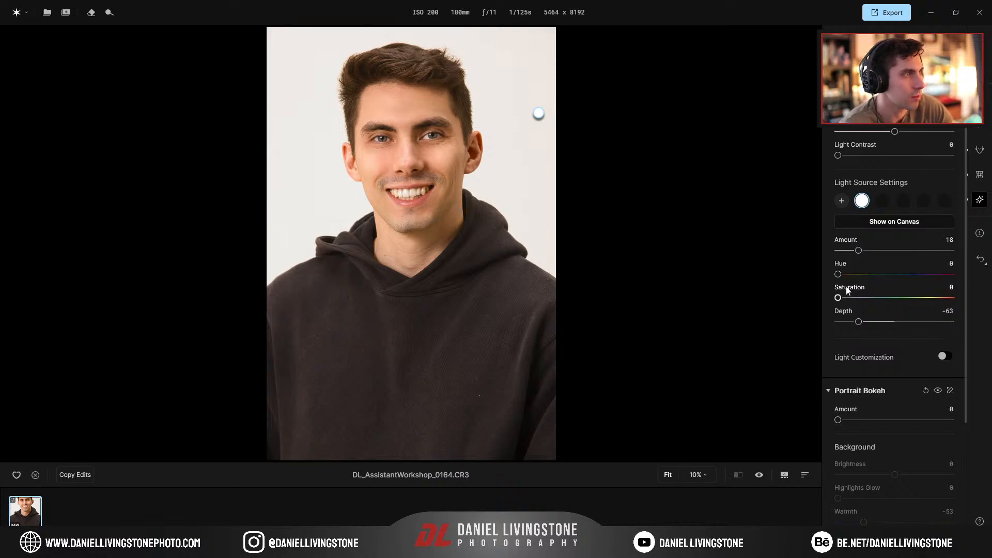
Colour the light blue with Hue 238 and Saturation 100
{"action": "left_click_drag", "start_coordinate": [838, 274], "coordinate": [892, 274]}
{"action": "left_click_drag", "start_coordinate": [838, 298], "coordinate": [954, 305]}
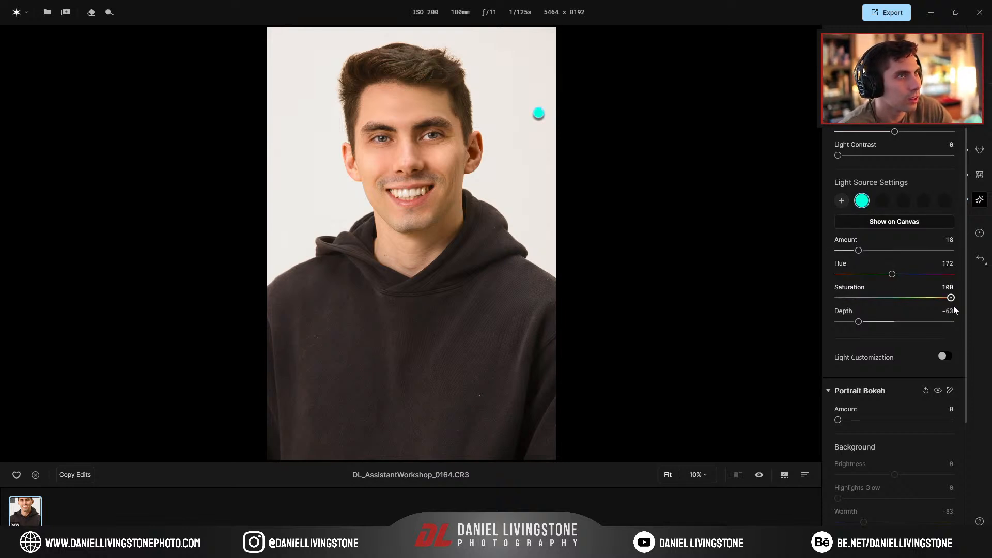
{"action": "left_click_drag", "start_coordinate": [892, 274], "coordinate": [928, 273]}
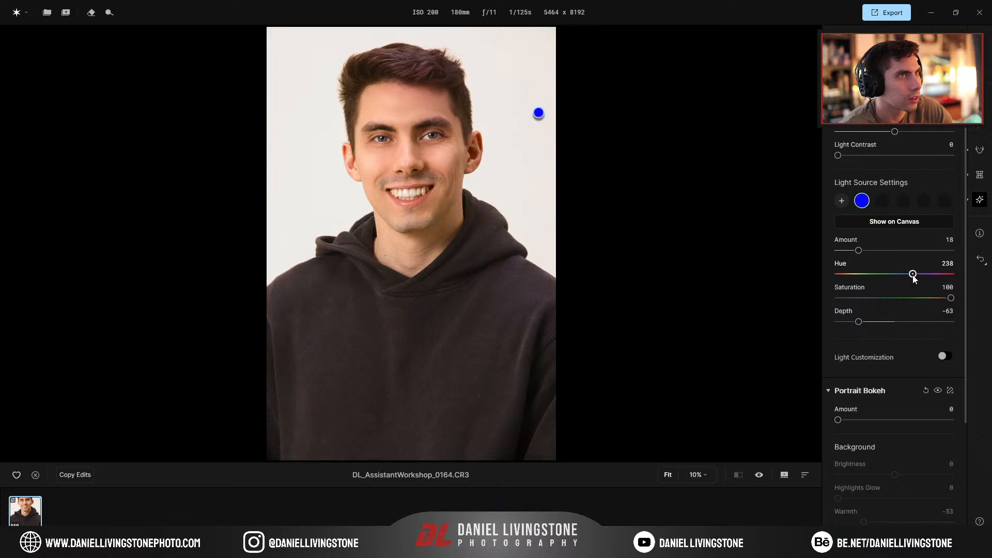
Set the blue light's Amount to 48 and Depth to 60, and position it at the photo's right edge level with the eyes
{"action": "left_click_drag", "start_coordinate": [859, 250], "coordinate": [893, 252]}
{"action": "mouse_move", "coordinate": [540, 115]}
{"action": "left_mouse_down"}
{"action": "mouse_move", "coordinate": [497, 42]}
{"action": "mouse_move", "coordinate": [412, 29]}
{"action": "mouse_move", "coordinate": [558, 59]}
{"action": "mouse_move", "coordinate": [270, 59]}
{"action": "mouse_move", "coordinate": [306, 153]}
{"action": "mouse_move", "coordinate": [308, 107]}
{"action": "mouse_move", "coordinate": [292, 62]}
{"action": "mouse_move", "coordinate": [388, 44]}
{"action": "mouse_move", "coordinate": [548, 85]}
{"action": "mouse_move", "coordinate": [460, 120]}
{"action": "mouse_move", "coordinate": [527, 118]}
{"action": "left_mouse_up"}
{"action": "left_click_drag", "start_coordinate": [859, 322], "coordinate": [874, 321]}
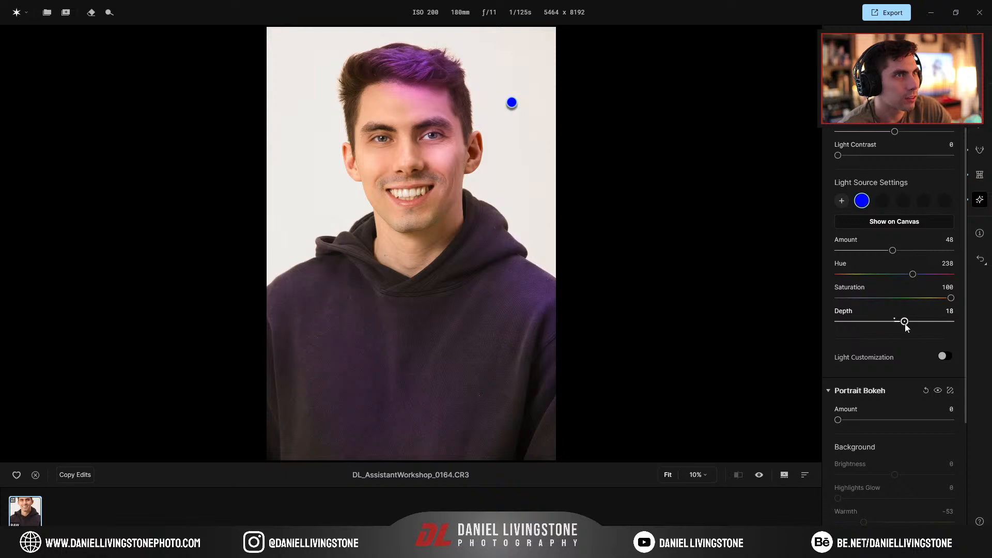
{"action": "left_click_drag", "start_coordinate": [512, 102], "coordinate": [530, 115]}
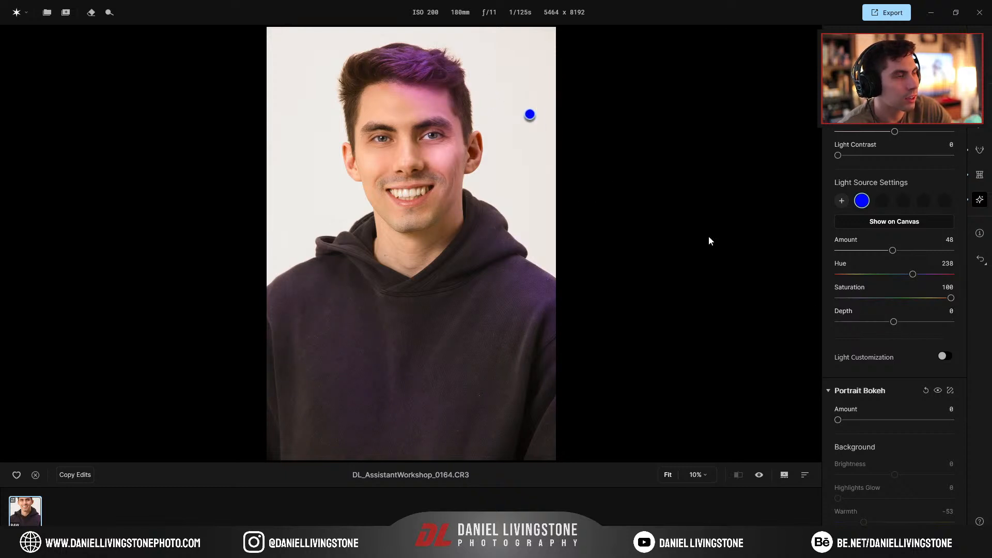
{"action": "mouse_move", "coordinate": [943, 321]}
{"action": "left_mouse_down"}
{"action": "mouse_move", "coordinate": [906, 323]}
{"action": "mouse_move", "coordinate": [928, 322]}
{"action": "left_mouse_up"}
{"action": "mouse_move", "coordinate": [535, 121]}
{"action": "left_mouse_down"}
{"action": "mouse_move", "coordinate": [527, 69]}
{"action": "mouse_move", "coordinate": [557, 76]}
{"action": "mouse_move", "coordinate": [551, 143]}
{"action": "mouse_move", "coordinate": [552, 130]}
{"action": "left_mouse_up"}
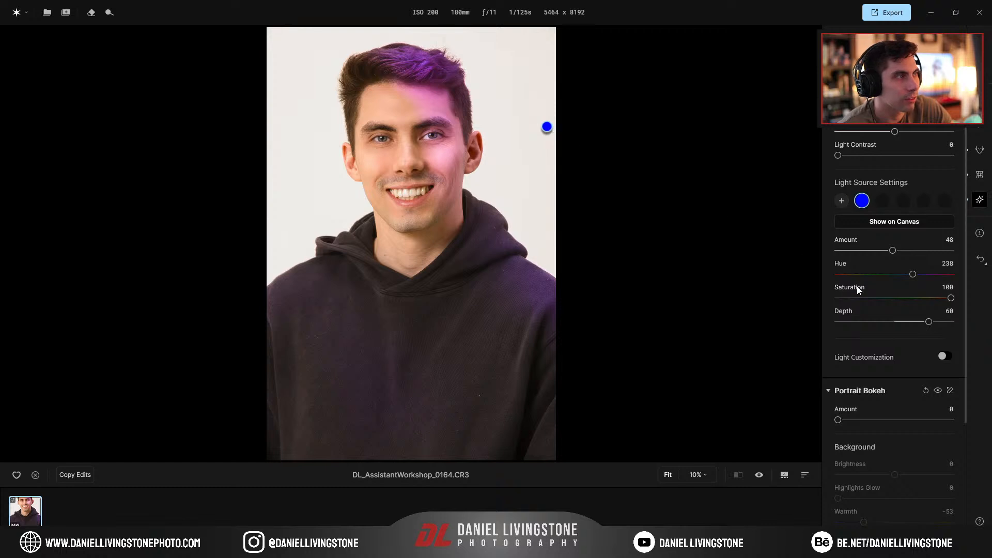
Soften the light to violet with Hue 259, Saturation 87 and Amount 15, and move it onto the eye on the photo's left side
{"action": "left_click_drag", "start_coordinate": [951, 298], "coordinate": [929, 297]}
{"action": "left_click_drag", "start_coordinate": [900, 250], "coordinate": [868, 234]}
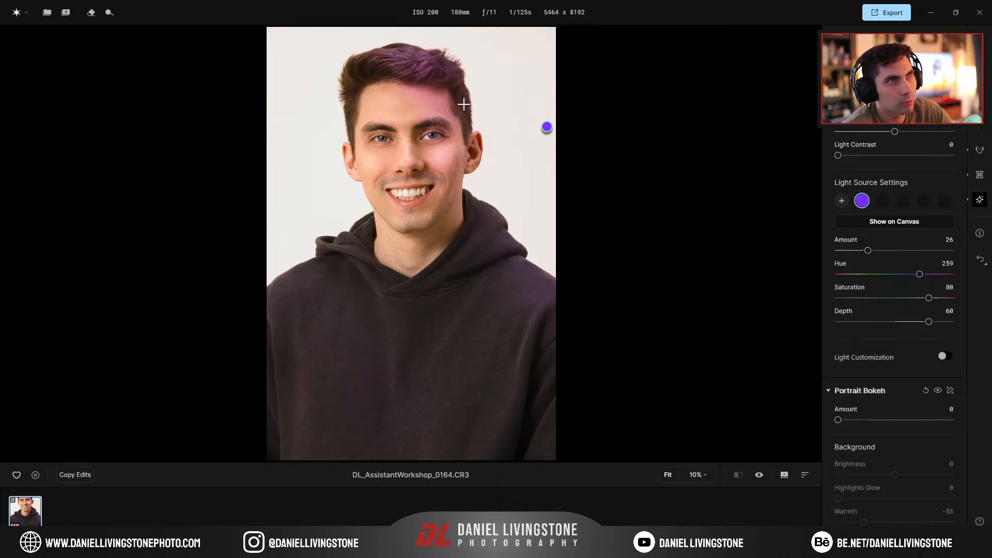
{"action": "left_click_drag", "start_coordinate": [548, 128], "coordinate": [312, 144]}
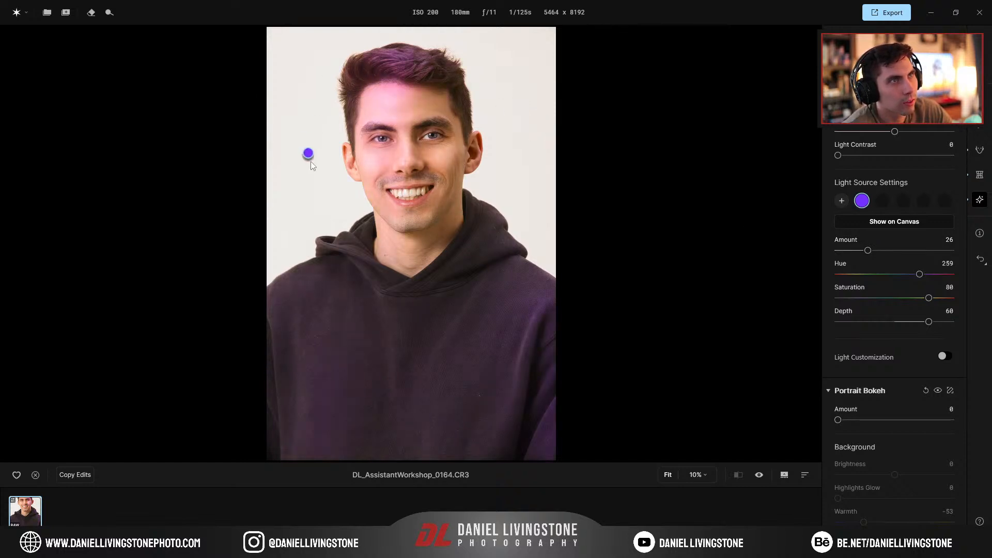
{"action": "left_click_drag", "start_coordinate": [868, 250], "coordinate": [856, 251]}
{"action": "left_click_drag", "start_coordinate": [929, 298], "coordinate": [937, 298]}
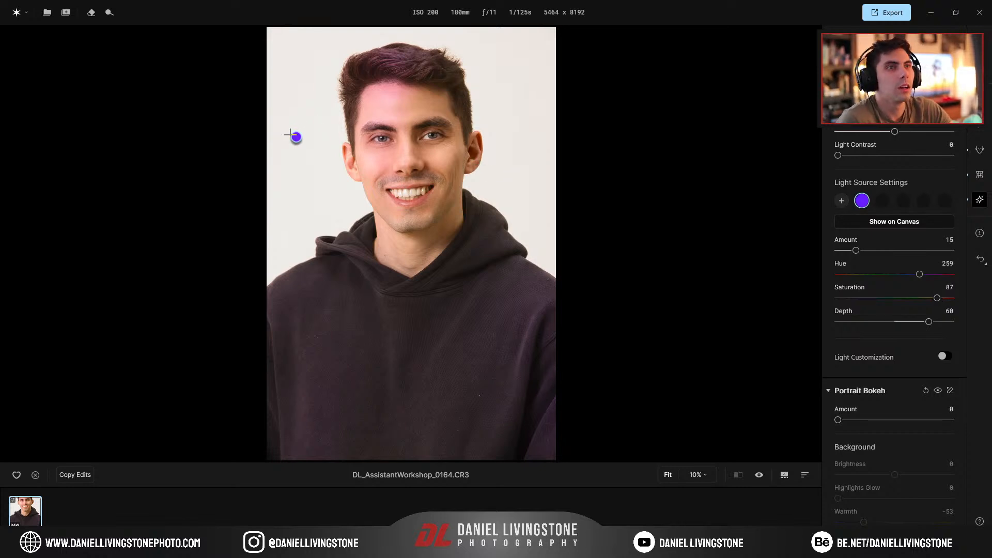
{"action": "left_click_drag", "start_coordinate": [294, 136], "coordinate": [371, 144]}
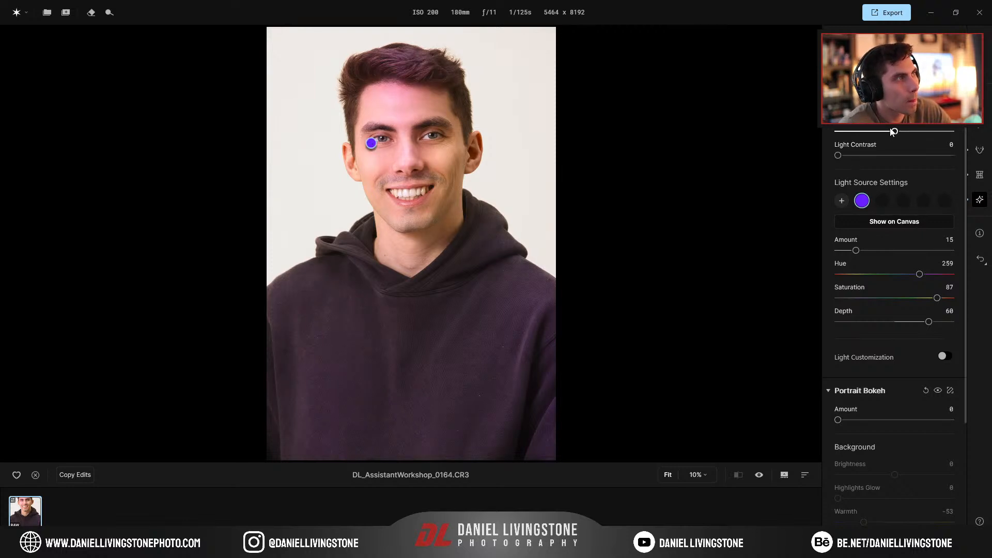
Try darkening the overall lighting with the setting above Light Contrast, and reset it
{"action": "left_click_drag", "start_coordinate": [892, 132], "coordinate": [922, 132]}
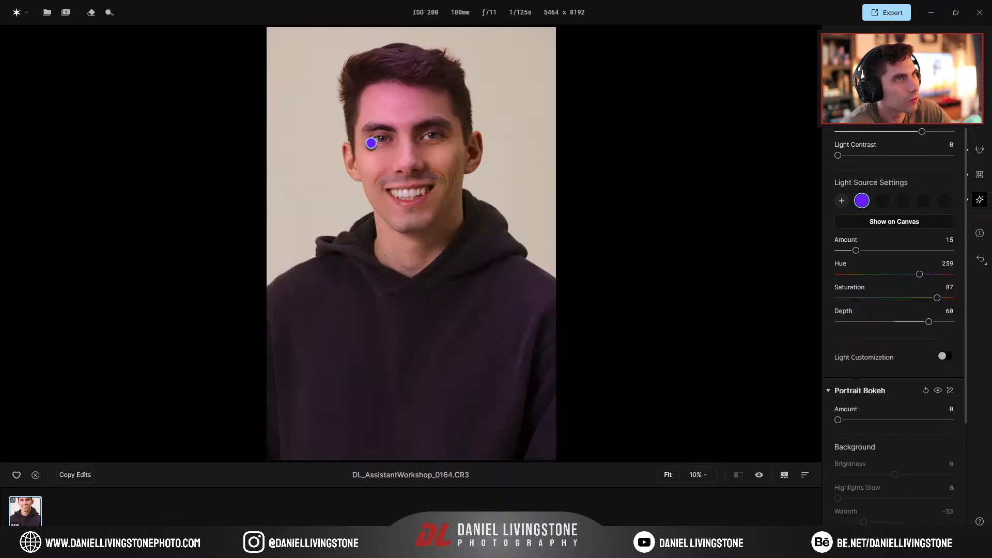
{"action": "double_click", "coordinate": [922, 132]}
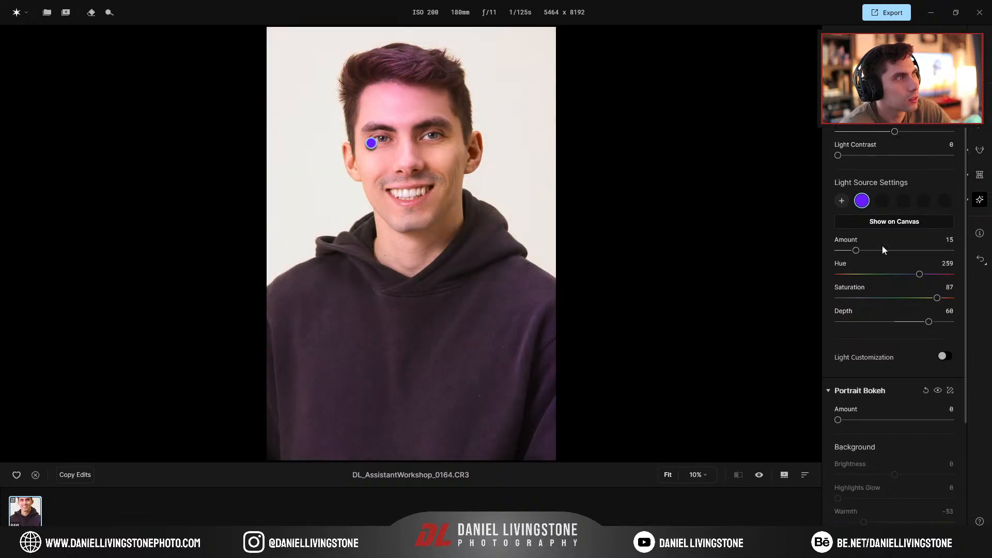
{"action": "scroll", "coordinate": [878, 408], "scroll_direction": "down", "scroll_amount": 1}
{"action": "scroll", "coordinate": [882, 383], "scroll_direction": "up", "scroll_amount": 1}
Enable Light Customization and shift the light pattern's position to X -72, Y 97
{"action": "left_click", "coordinate": [945, 356]}
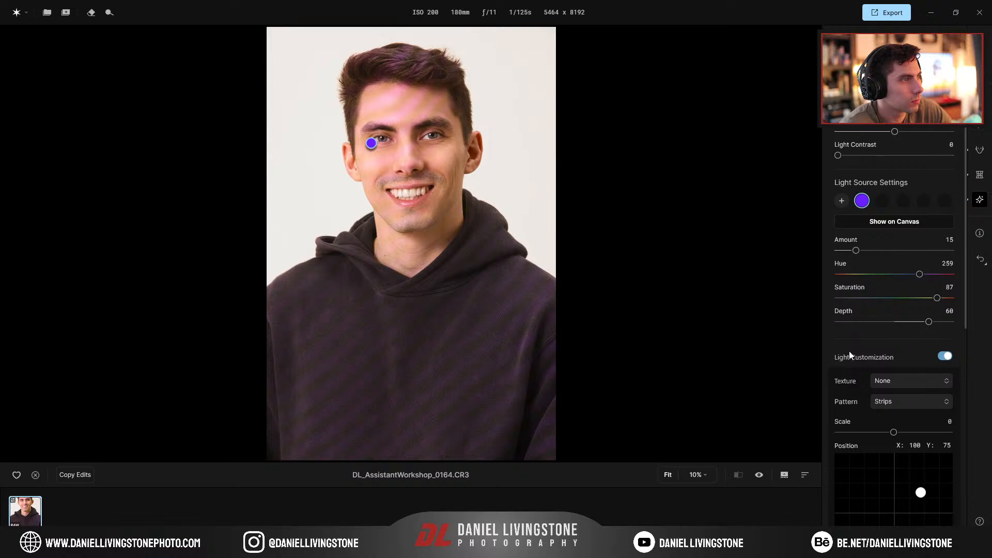
{"action": "scroll", "coordinate": [850, 354], "scroll_direction": "down", "scroll_amount": 5}
{"action": "left_click_drag", "start_coordinate": [920, 306], "coordinate": [893, 343]}
{"action": "left_click_drag", "start_coordinate": [894, 320], "coordinate": [874, 301]}
Set the light pattern to Dots and, after trying the Greenery texture, choose Palm Leaf
{"action": "scroll", "coordinate": [412, 315], "scroll_direction": "up", "scroll_amount": 3}
{"action": "scroll", "coordinate": [386, 315], "scroll_direction": "down", "scroll_amount": 3}
{"action": "left_click", "coordinate": [882, 213]}
{"action": "left_click", "coordinate": [894, 268]}
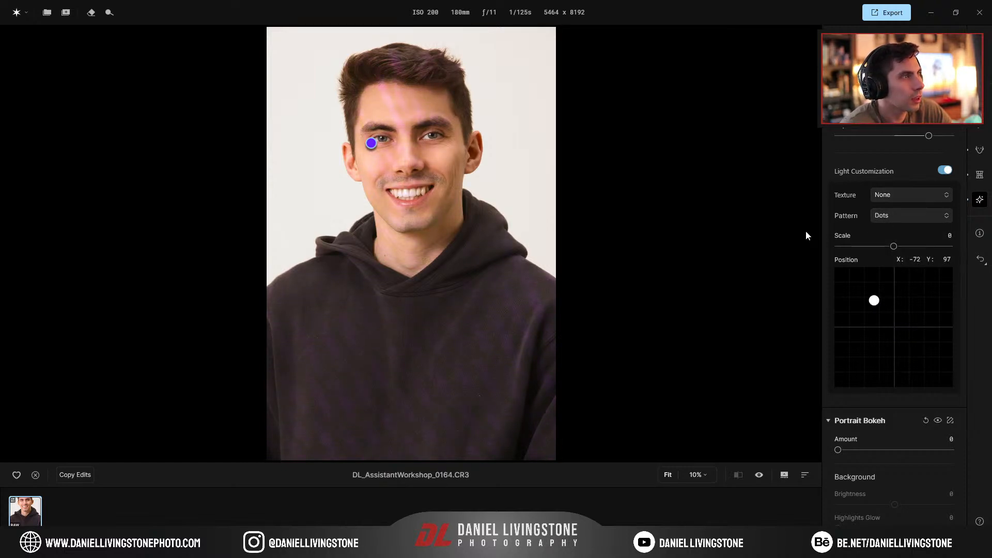
{"action": "left_click", "coordinate": [875, 199]}
{"action": "left_click", "coordinate": [901, 250]}
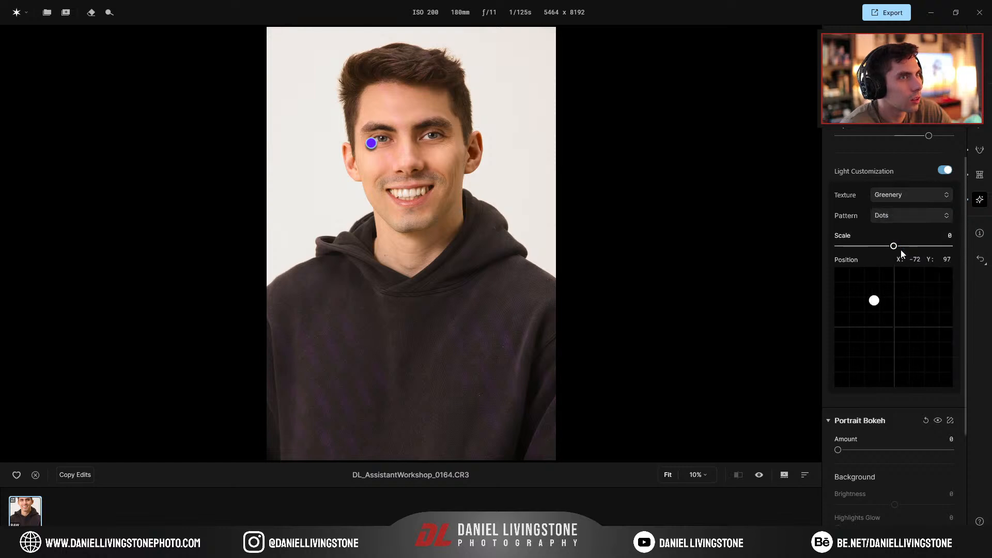
{"action": "left_click", "coordinate": [906, 198]}
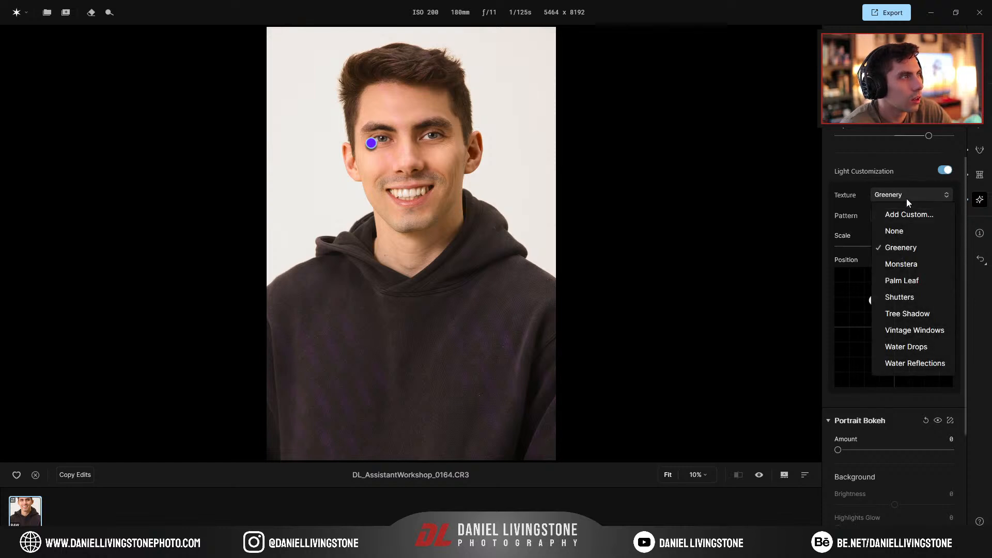
{"action": "left_click", "coordinate": [902, 281]}
Place the light beside the nose and set its Amount to 100, Depth to 100 and Hue to 212
{"action": "scroll", "coordinate": [861, 279], "scroll_direction": "up", "scroll_amount": 5}
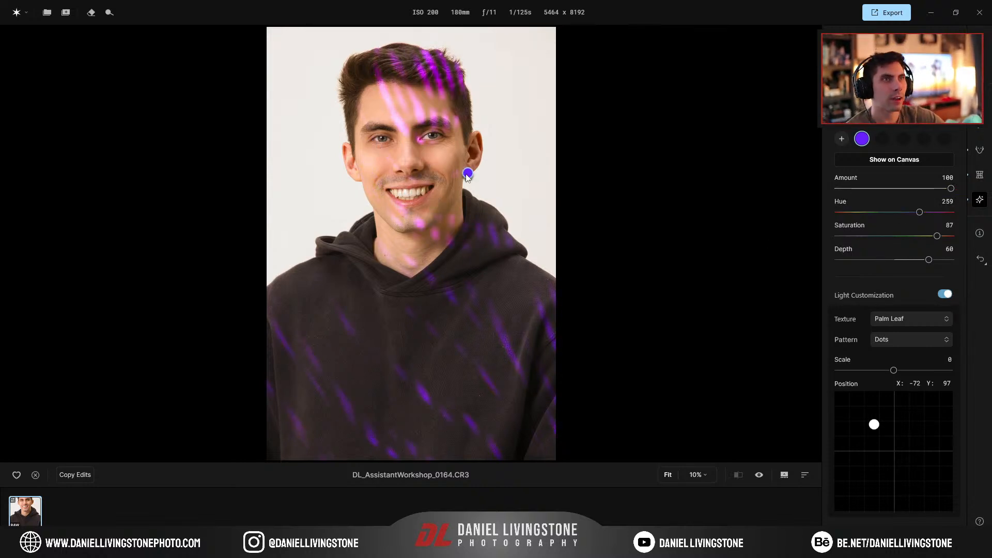
{"action": "left_click_drag", "start_coordinate": [929, 260], "coordinate": [952, 260]}
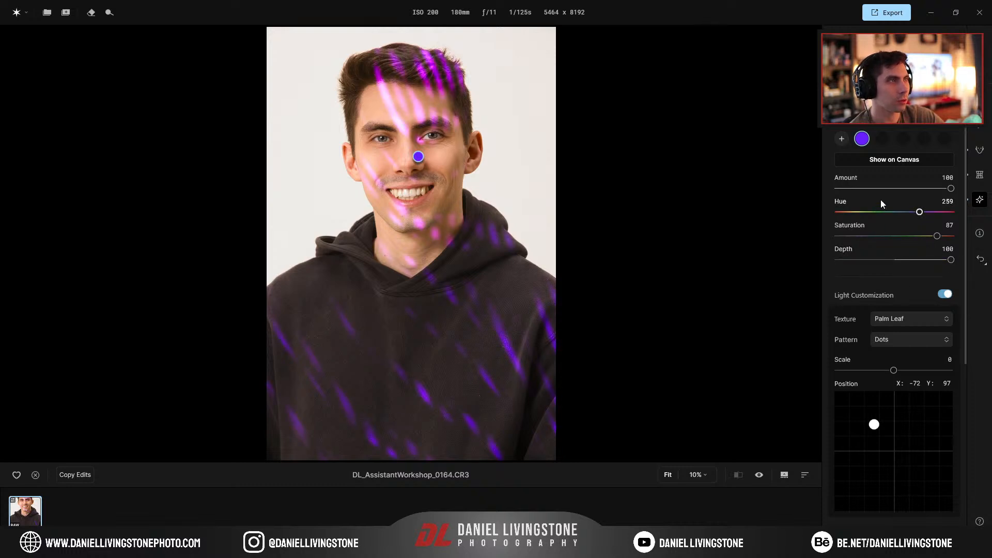
{"action": "mouse_move", "coordinate": [921, 216]}
{"action": "left_mouse_down"}
{"action": "mouse_move", "coordinate": [877, 217]}
{"action": "mouse_move", "coordinate": [906, 216]}
{"action": "left_mouse_up"}
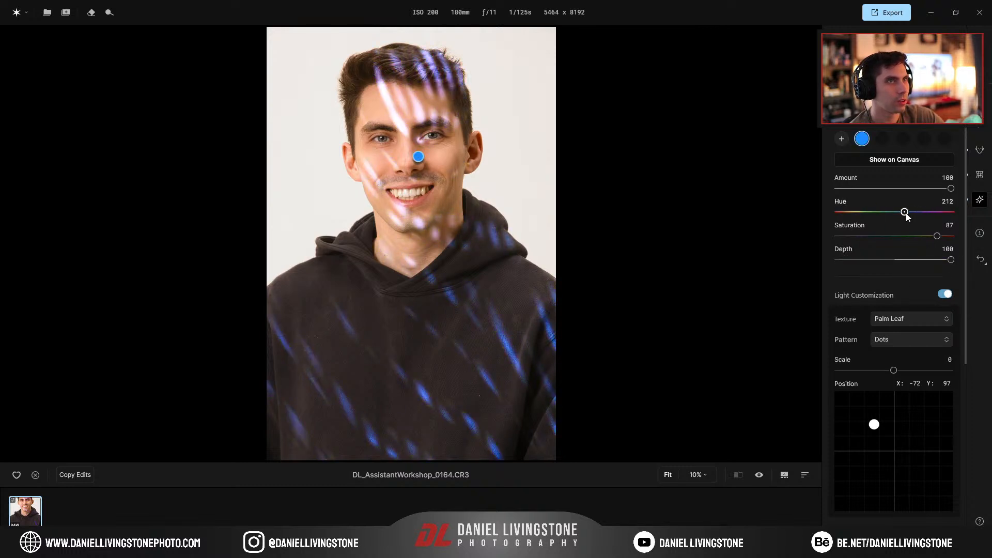
Switch the texture to Tree Shadow and move the light beside the ear on the photo's right side, keeping Amount and Depth at 100
{"action": "left_click", "coordinate": [902, 321]}
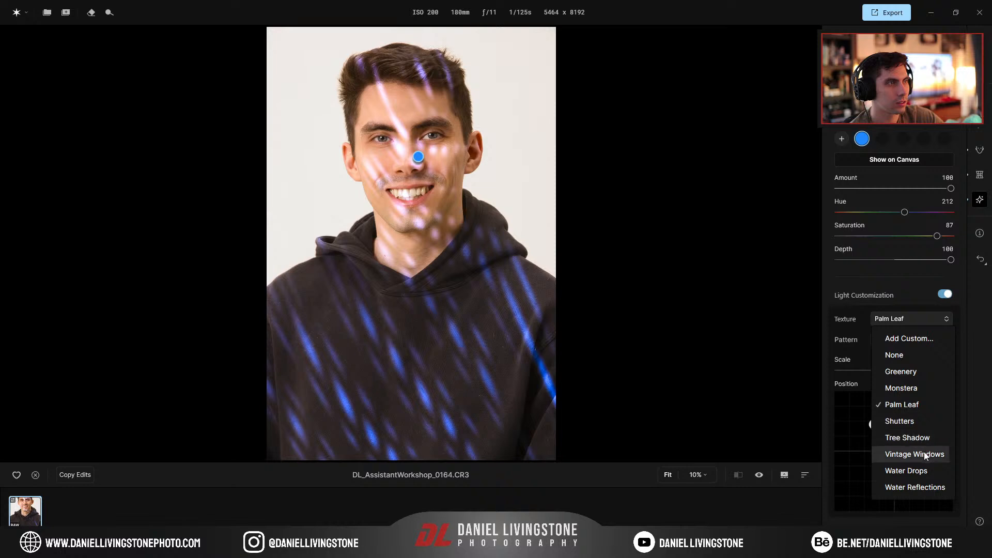
{"action": "left_click", "coordinate": [919, 439]}
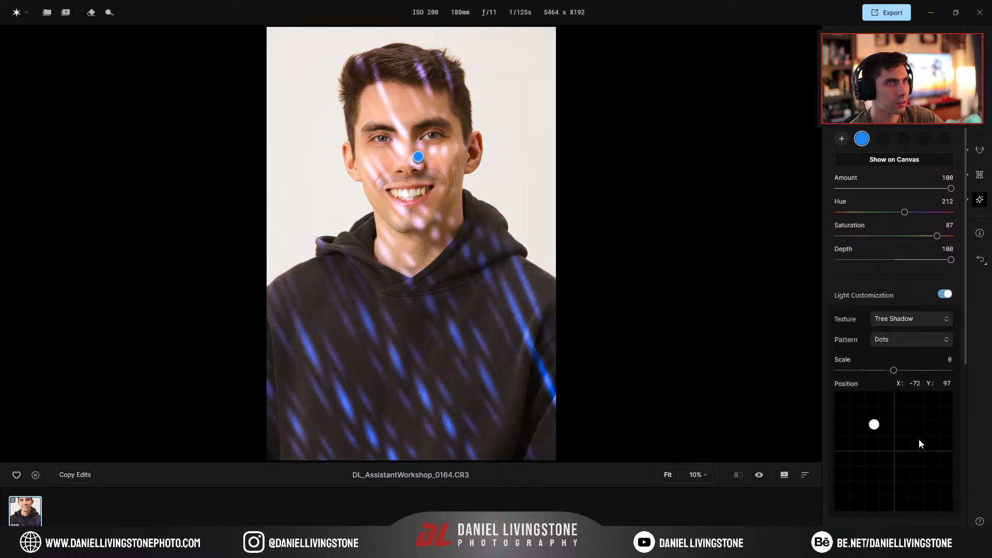
{"action": "left_click_drag", "start_coordinate": [417, 161], "coordinate": [508, 147]}
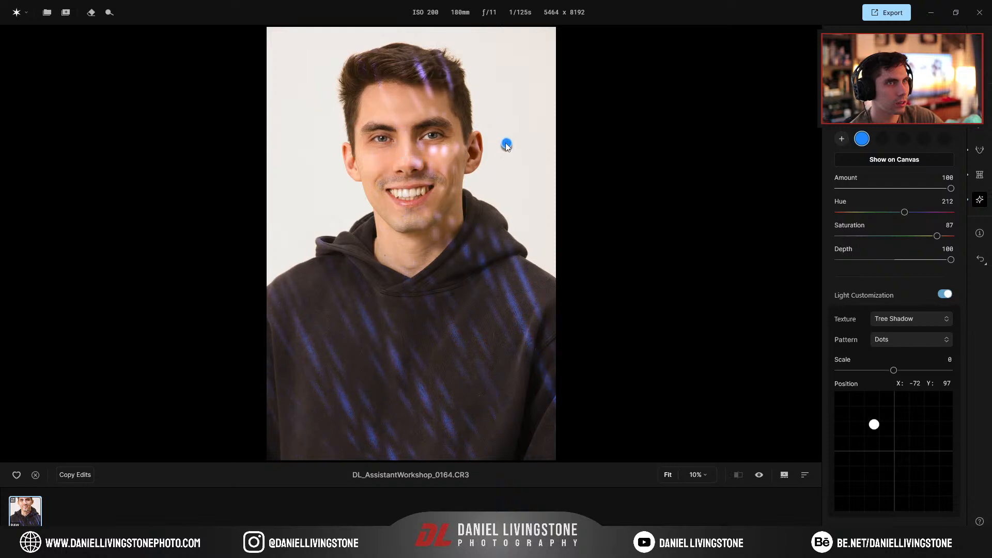
{"action": "left_click_drag", "start_coordinate": [951, 188], "coordinate": [907, 188]}
{"action": "mouse_move", "coordinate": [950, 260]}
{"action": "left_mouse_down"}
{"action": "mouse_move", "coordinate": [877, 258]}
{"action": "mouse_move", "coordinate": [982, 267]}
{"action": "left_mouse_up"}
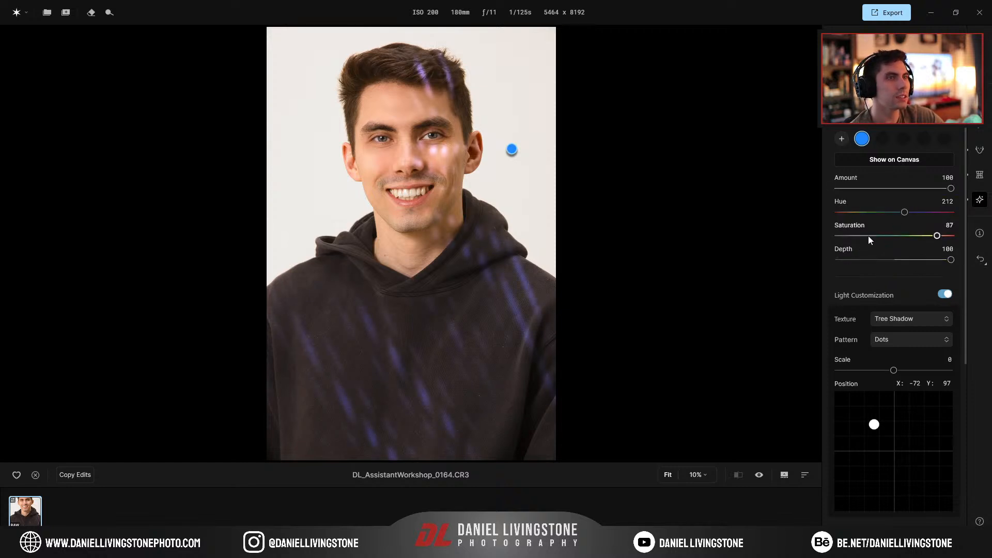
Remove the dot pattern, change the light to orange with Hue 18, and place it slightly below the ear beside the face
{"action": "left_click", "coordinate": [907, 341]}
{"action": "left_click", "coordinate": [905, 360]}
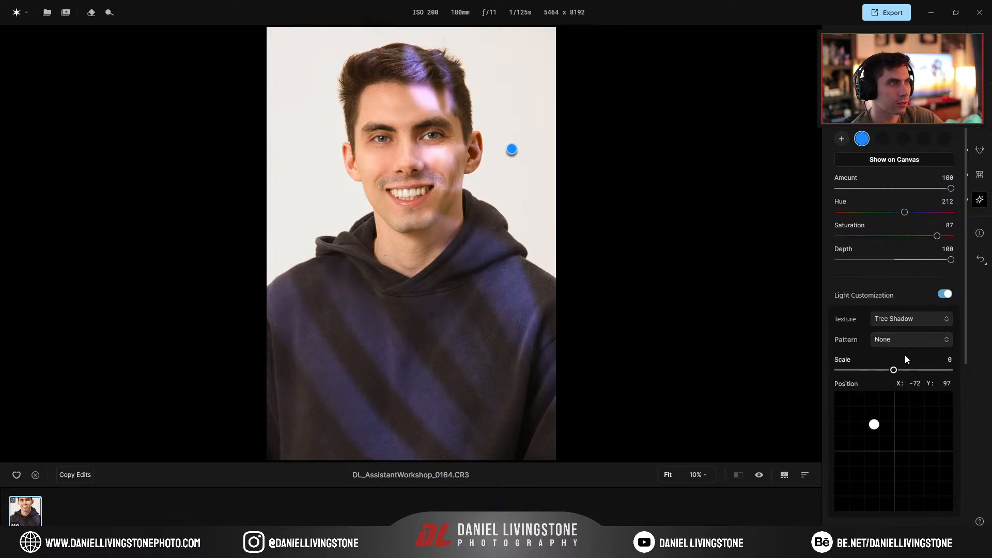
{"action": "mouse_move", "coordinate": [506, 147]}
{"action": "left_mouse_down"}
{"action": "mouse_move", "coordinate": [501, 241]}
{"action": "mouse_move", "coordinate": [510, 162]}
{"action": "mouse_move", "coordinate": [481, 253]}
{"action": "mouse_move", "coordinate": [437, 217]}
{"action": "mouse_move", "coordinate": [297, 214]}
{"action": "mouse_move", "coordinate": [332, 164]}
{"action": "mouse_move", "coordinate": [520, 133]}
{"action": "mouse_move", "coordinate": [510, 173]}
{"action": "mouse_move", "coordinate": [518, 162]}
{"action": "left_mouse_up"}
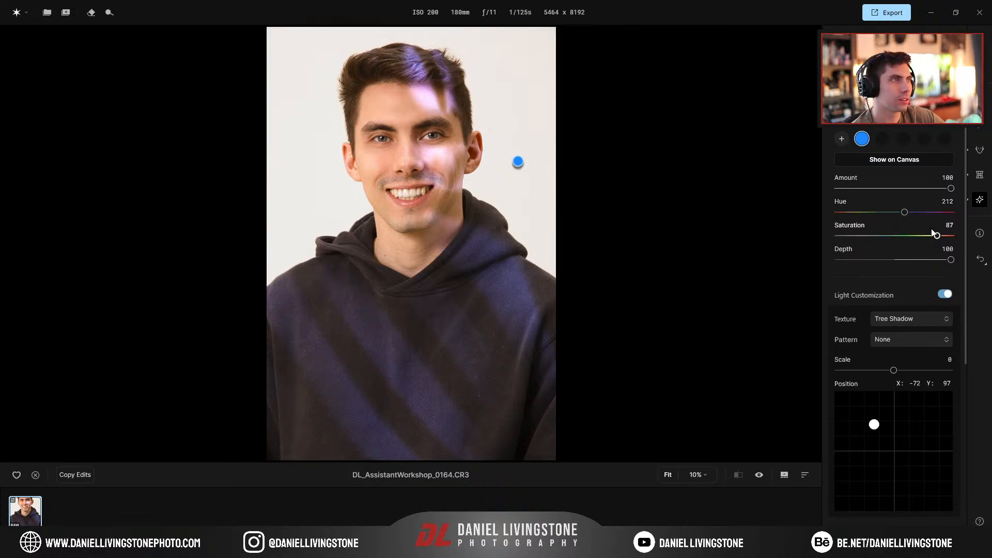
{"action": "left_click_drag", "start_coordinate": [910, 215], "coordinate": [844, 213]}
{"action": "left_click_drag", "start_coordinate": [518, 162], "coordinate": [512, 177]}
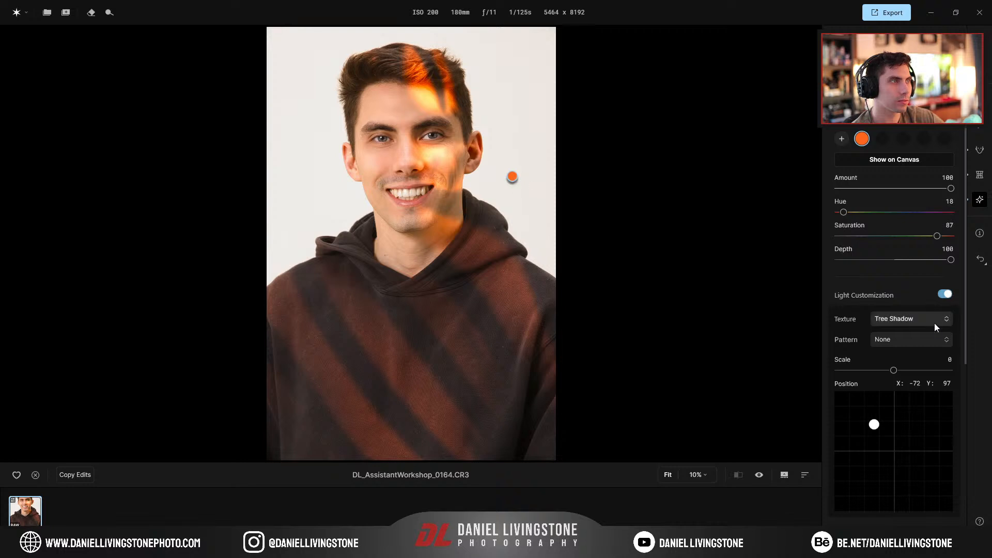
Switch the texture to Monstera, move the light beside the nose, and set Scale to -43 and texture position to X 4, Y 5
{"action": "left_click", "coordinate": [917, 324]}
{"action": "left_click", "coordinate": [905, 389]}
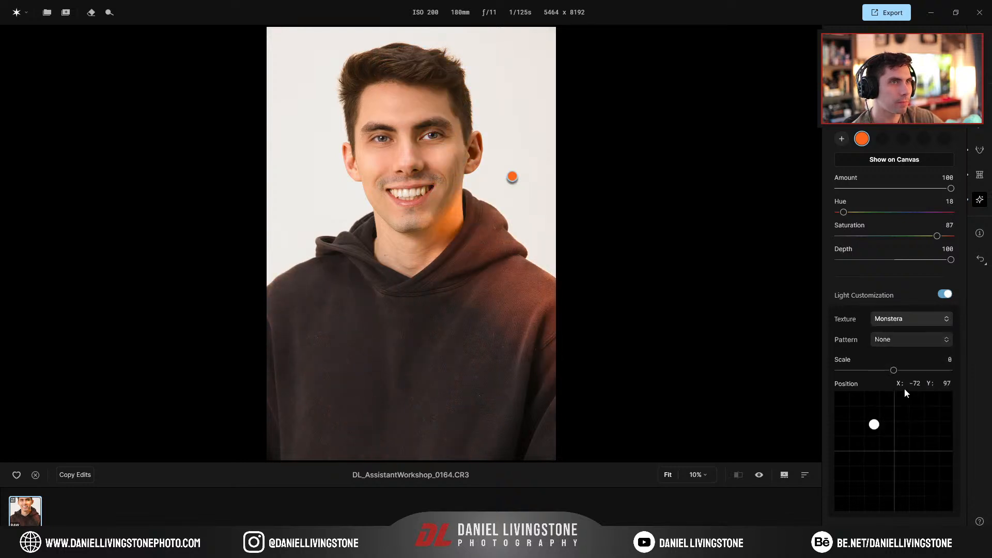
{"action": "left_click_drag", "start_coordinate": [495, 193], "coordinate": [397, 179]}
{"action": "left_click", "coordinate": [913, 340]}
{"action": "left_click", "coordinate": [904, 361]}
{"action": "left_click_drag", "start_coordinate": [895, 371], "coordinate": [870, 372]}
{"action": "left_click_drag", "start_coordinate": [878, 423], "coordinate": [896, 451]}
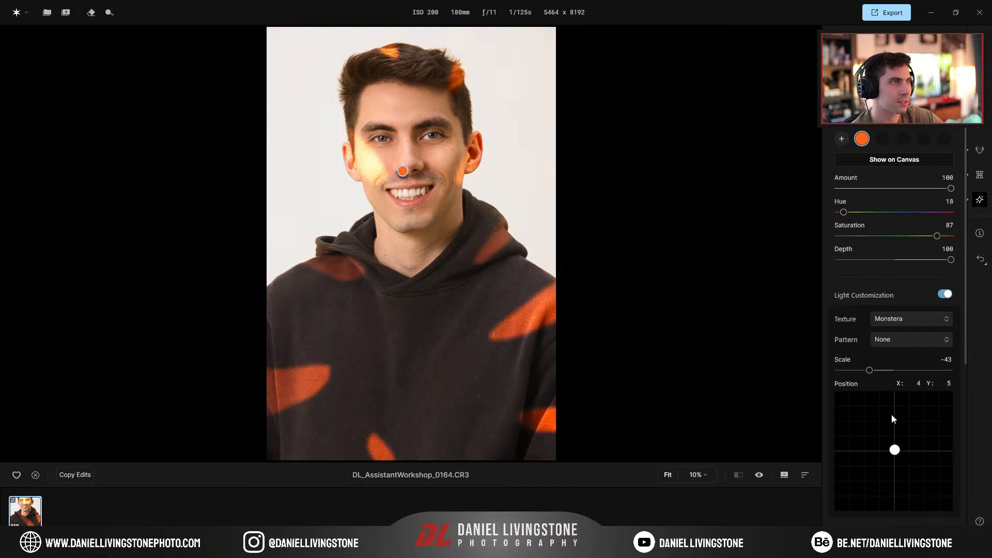
Set the Monstera texture's Scale to -65 and position to X -13, Y -21, with the light's Amount and Depth at 100
{"action": "mouse_move", "coordinate": [951, 259]}
{"action": "left_mouse_down"}
{"action": "mouse_move", "coordinate": [898, 260]}
{"action": "mouse_move", "coordinate": [963, 258]}
{"action": "left_mouse_up"}
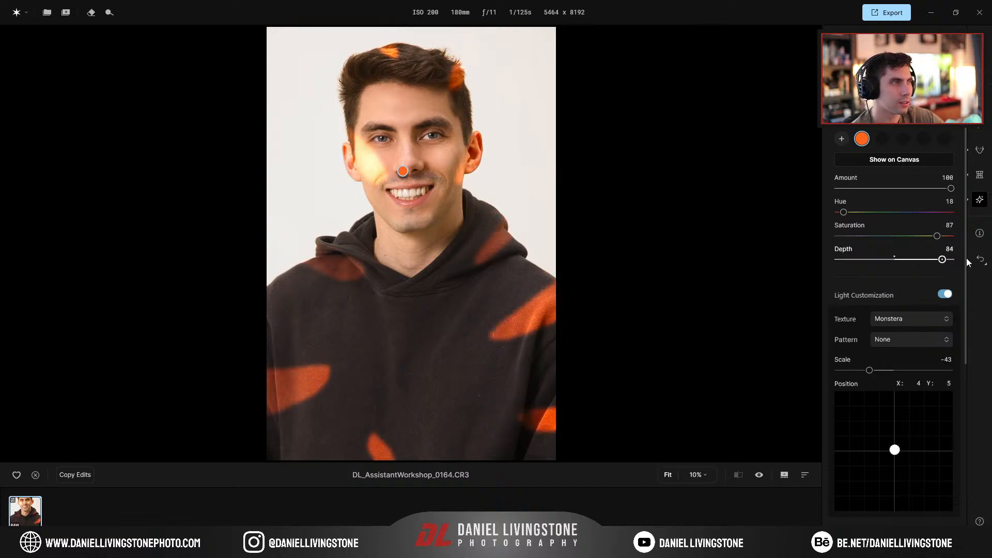
{"action": "mouse_move", "coordinate": [951, 188]}
{"action": "left_mouse_down"}
{"action": "mouse_move", "coordinate": [879, 192]}
{"action": "mouse_move", "coordinate": [956, 190]}
{"action": "left_mouse_up"}
{"action": "mouse_move", "coordinate": [878, 371]}
{"action": "left_mouse_down"}
{"action": "mouse_move", "coordinate": [829, 373]}
{"action": "mouse_move", "coordinate": [858, 372]}
{"action": "left_mouse_up"}
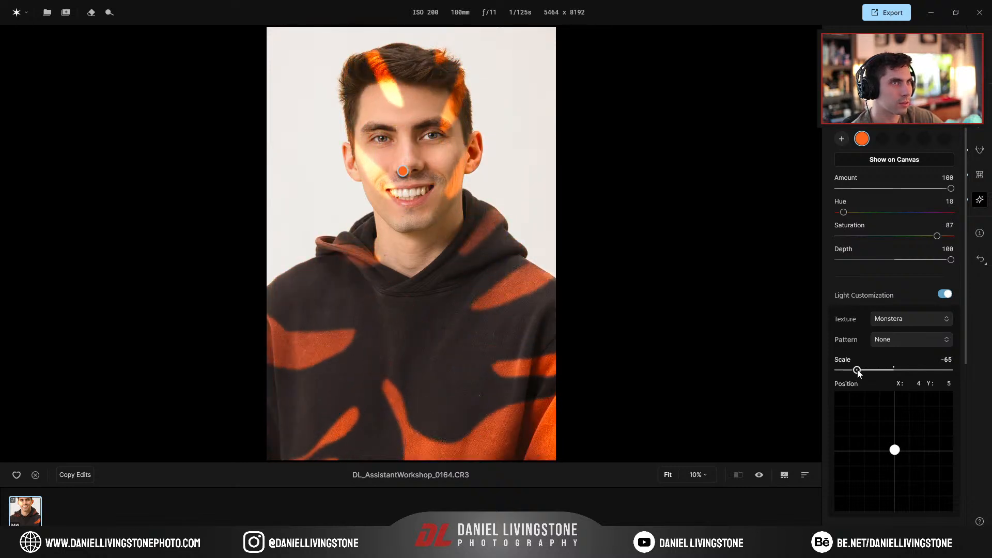
{"action": "mouse_move", "coordinate": [893, 451]}
{"action": "left_mouse_down"}
{"action": "mouse_move", "coordinate": [899, 467]}
{"action": "mouse_move", "coordinate": [877, 469]}
{"action": "mouse_move", "coordinate": [889, 458]}
{"action": "left_mouse_up"}
Switch the light's texture to Shutters and shift the texture position to X 70, Y -56
{"action": "scroll", "coordinate": [860, 435], "scroll_direction": "down", "scroll_amount": 3}
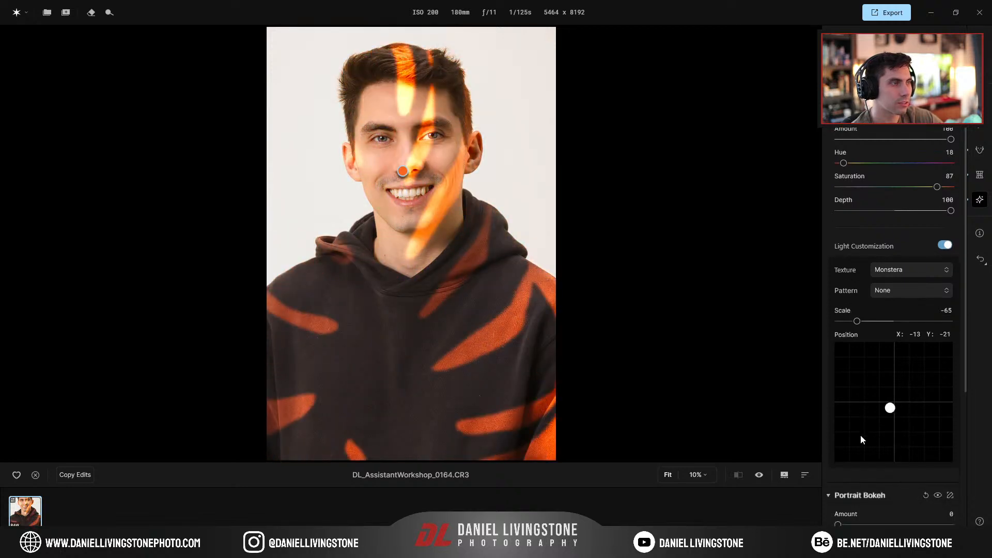
{"action": "scroll", "coordinate": [861, 435], "scroll_direction": "up", "scroll_amount": 2}
{"action": "scroll", "coordinate": [866, 394], "scroll_direction": "up", "scroll_amount": 1}
{"action": "left_click", "coordinate": [910, 318]}
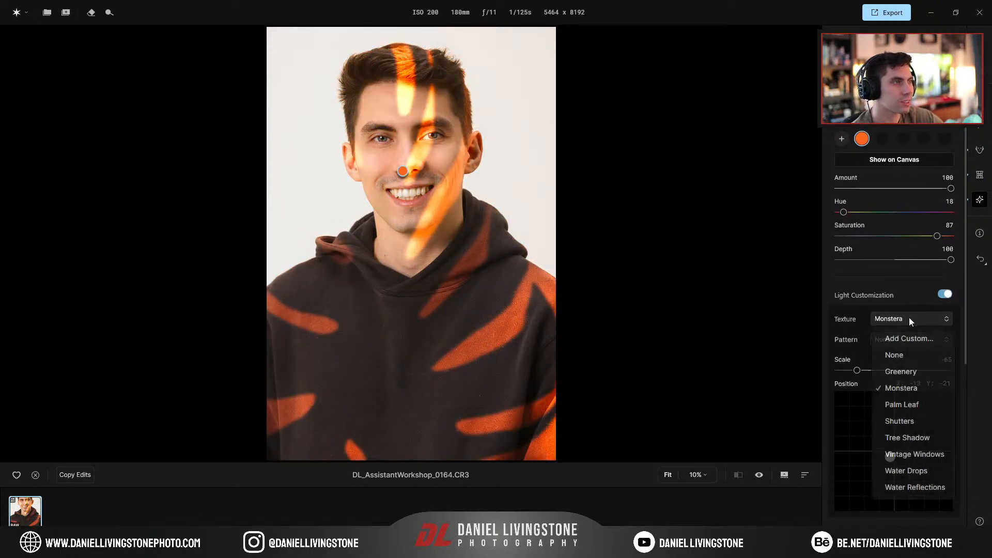
{"action": "left_click", "coordinate": [899, 428]}
{"action": "left_click_drag", "start_coordinate": [889, 458], "coordinate": [915, 472]}
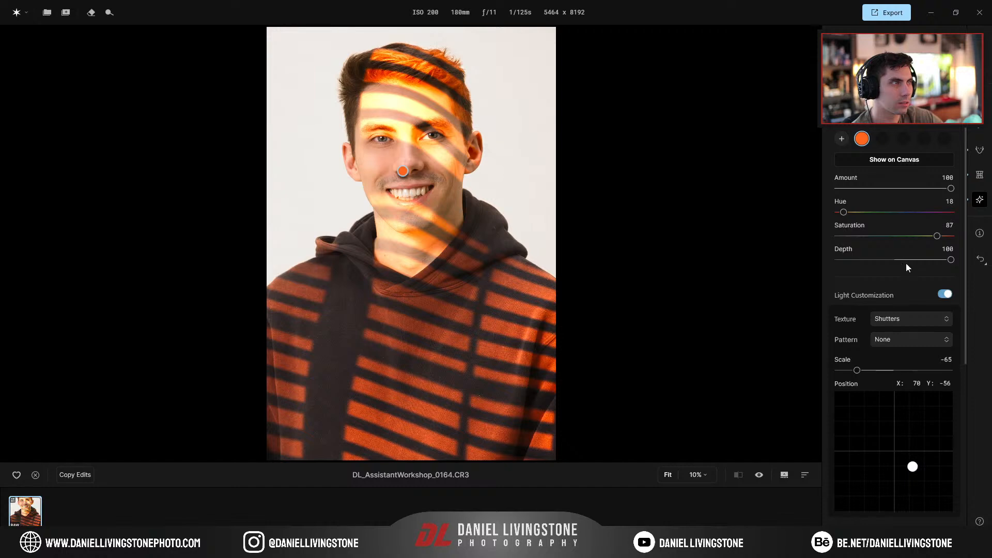
Turn the shutter light blue with Amount 37, Hue 204, Saturation 100 and Depth 100, and set Scale to -27 and position to X 35, Y -9
{"action": "left_click_drag", "start_coordinate": [947, 188], "coordinate": [903, 219]}
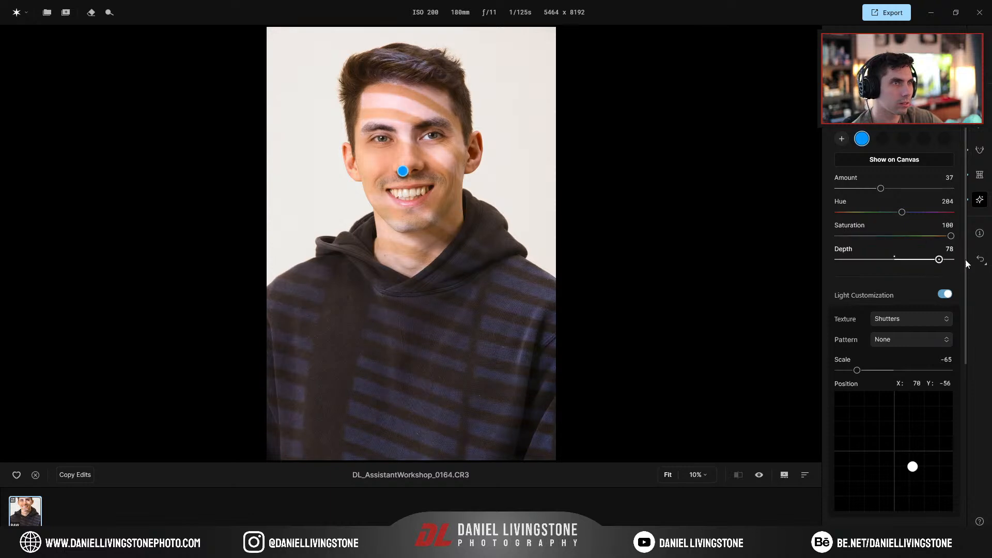
{"action": "mouse_move", "coordinate": [859, 370]}
{"action": "left_mouse_down"}
{"action": "mouse_move", "coordinate": [888, 370]}
{"action": "mouse_move", "coordinate": [879, 370]}
{"action": "left_mouse_up"}
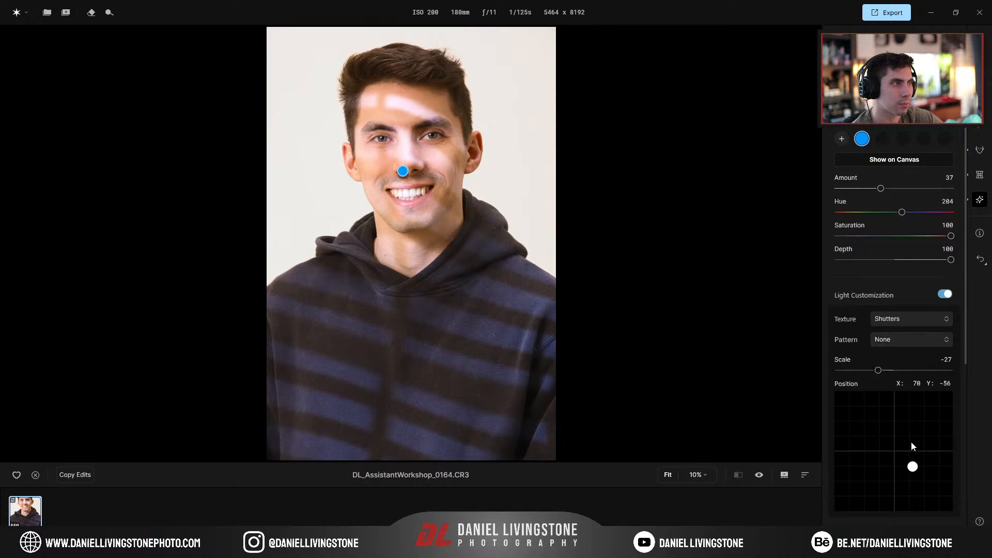
{"action": "left_click_drag", "start_coordinate": [913, 469], "coordinate": [906, 459]}
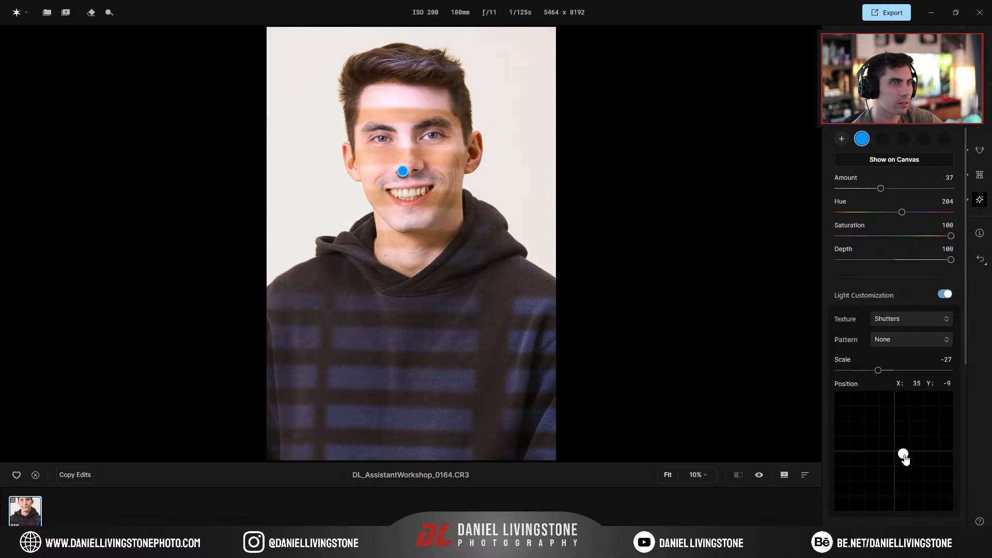
Try the Tree Shadow texture, choose Vintage Windows instead, and delete the extra light placed on the hoodie
{"action": "left_click", "coordinate": [895, 318]}
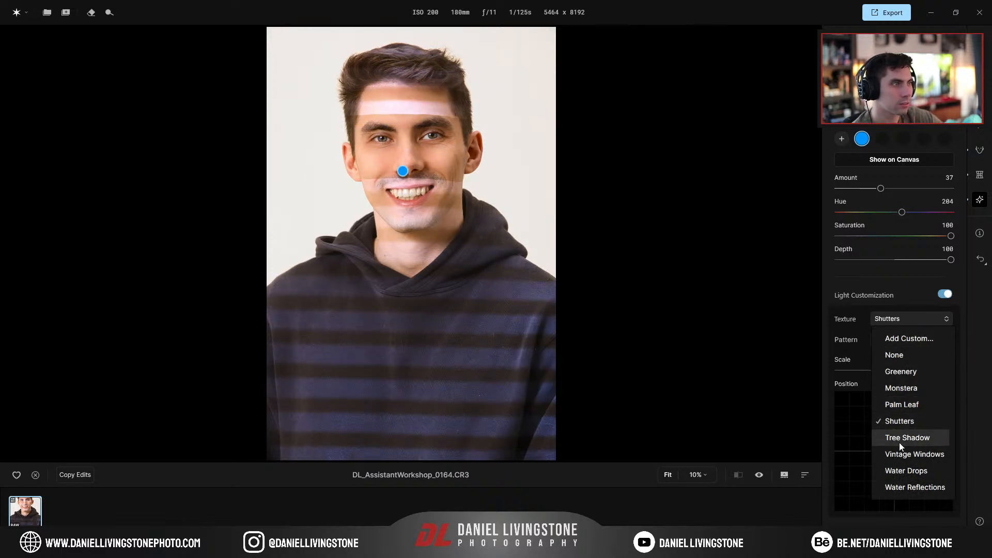
{"action": "left_click", "coordinate": [902, 439]}
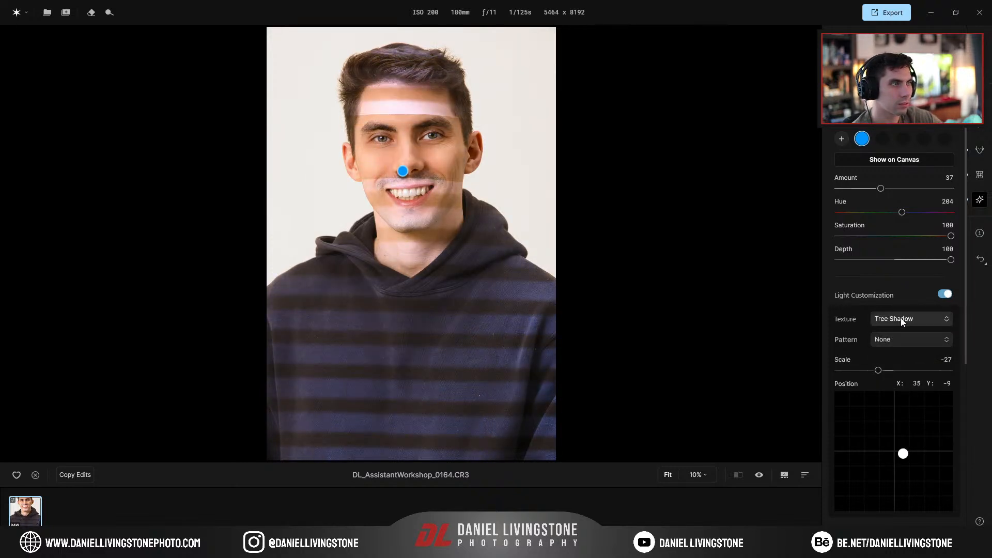
{"action": "left_click", "coordinate": [901, 321]}
{"action": "left_click", "coordinate": [904, 452]}
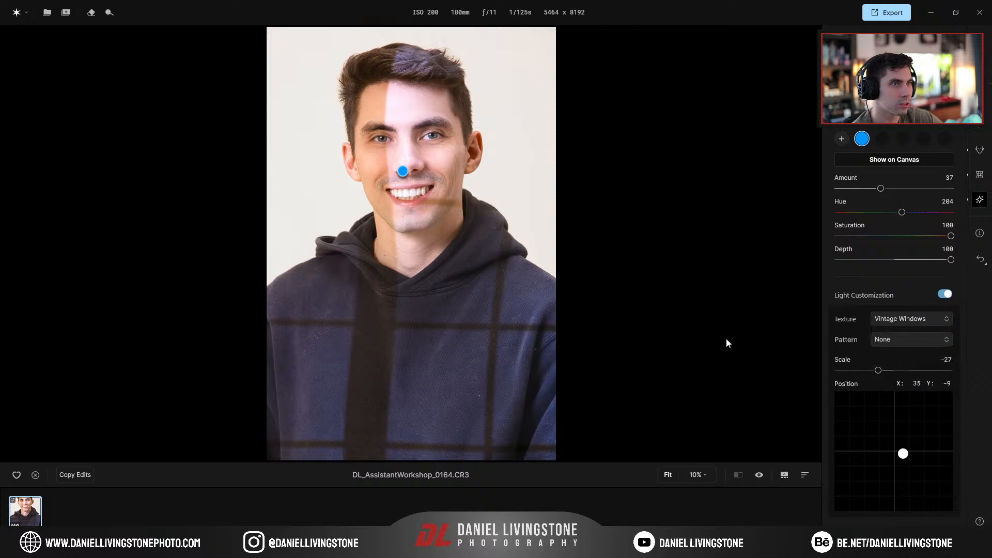
{"action": "left_click", "coordinate": [472, 335]}
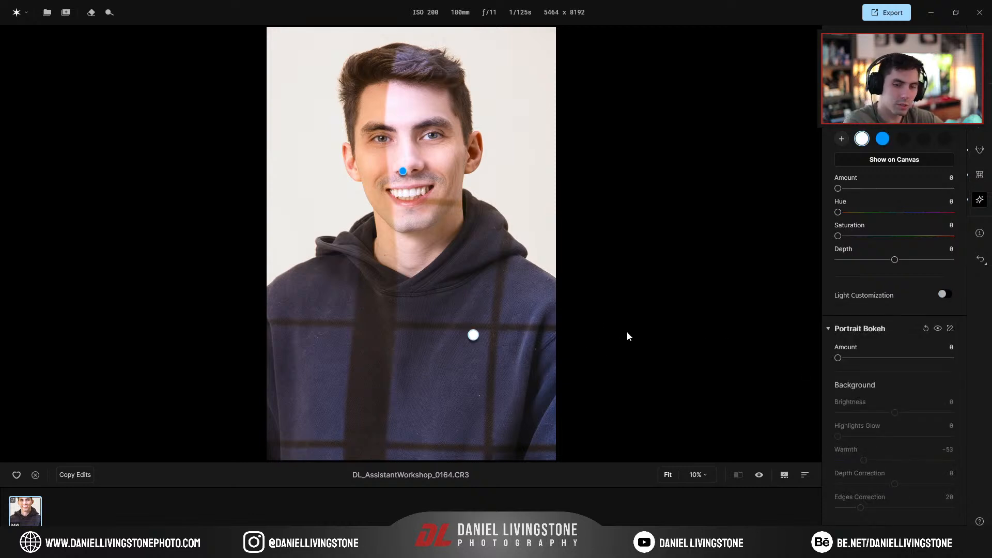
{"action": "key", "text": "Delete"}
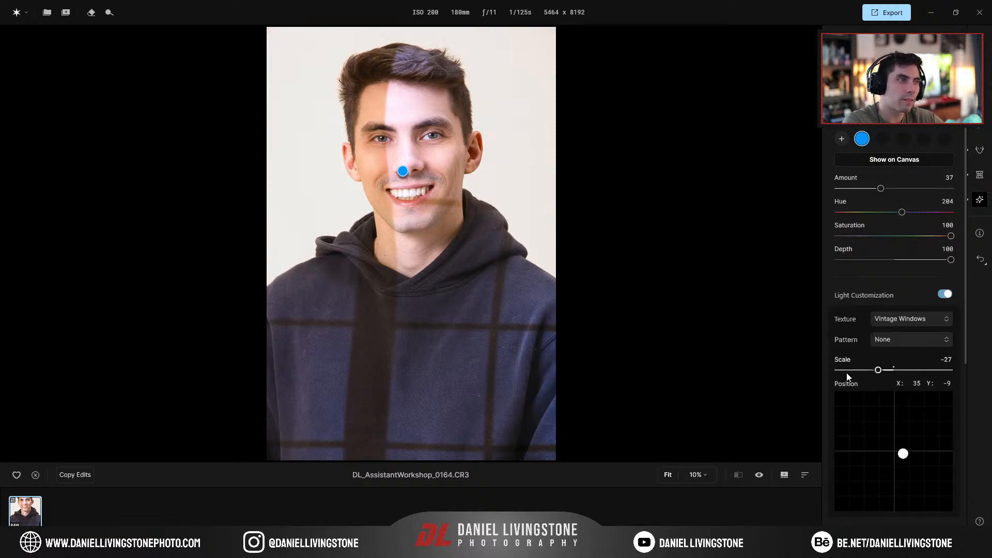
Try the Strips pattern on the window light, choose Dots instead, and set the texture position to X 29, Y -2
{"action": "mouse_move", "coordinate": [903, 454]}
{"action": "left_mouse_down"}
{"action": "mouse_move", "coordinate": [887, 437]}
{"action": "mouse_move", "coordinate": [931, 437]}
{"action": "mouse_move", "coordinate": [899, 428]}
{"action": "mouse_move", "coordinate": [901, 455]}
{"action": "mouse_move", "coordinate": [885, 458]}
{"action": "mouse_move", "coordinate": [940, 450]}
{"action": "mouse_move", "coordinate": [907, 449]}
{"action": "left_mouse_up"}
{"action": "left_click", "coordinate": [910, 340]}
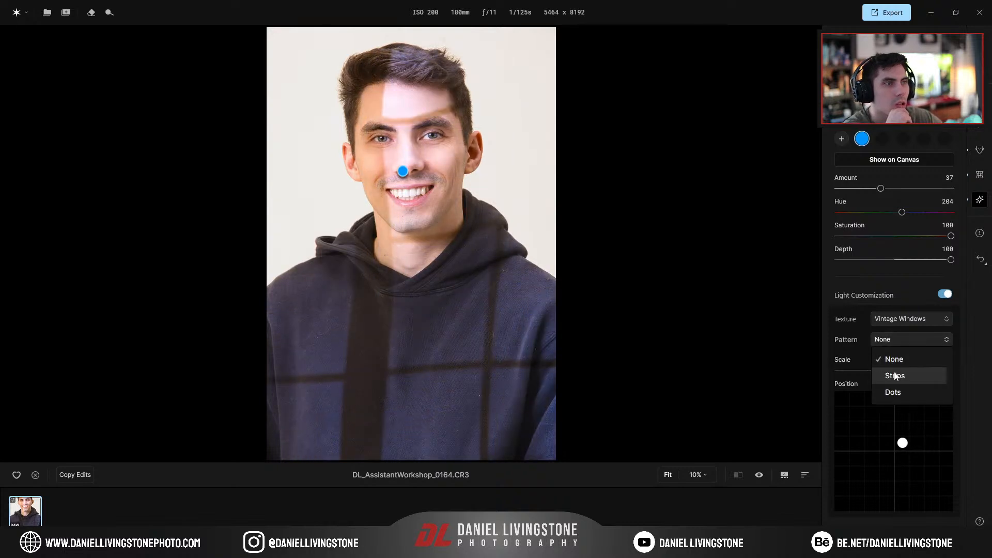
{"action": "left_click", "coordinate": [895, 376]}
{"action": "left_click", "coordinate": [915, 339]}
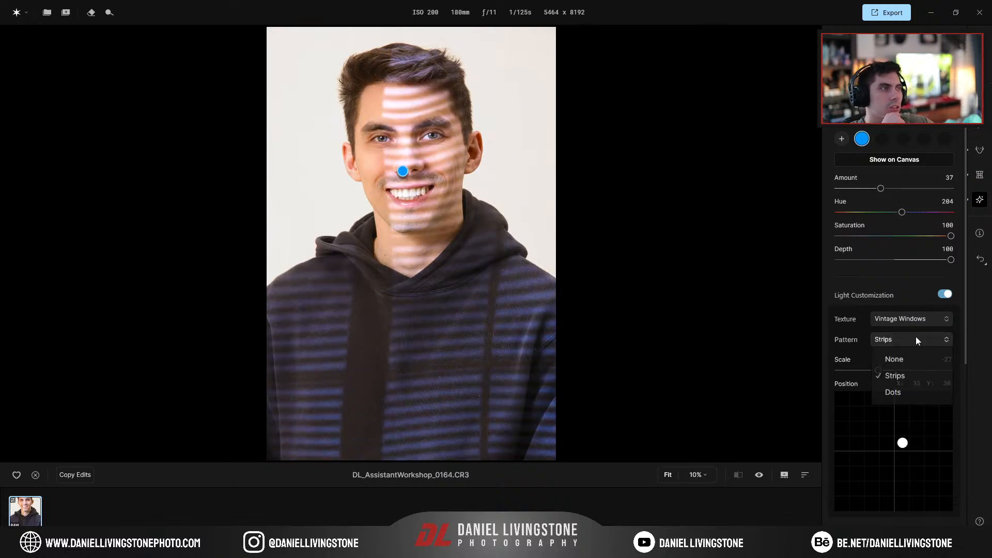
{"action": "left_click", "coordinate": [917, 392]}
{"action": "mouse_move", "coordinate": [900, 449]}
{"action": "left_mouse_down"}
{"action": "mouse_move", "coordinate": [868, 445]}
{"action": "mouse_move", "coordinate": [902, 454]}
{"action": "left_mouse_up"}
{"action": "scroll", "coordinate": [894, 409], "scroll_direction": "down", "scroll_amount": 3}
{"action": "scroll", "coordinate": [878, 408], "scroll_direction": "up", "scroll_amount": 3}
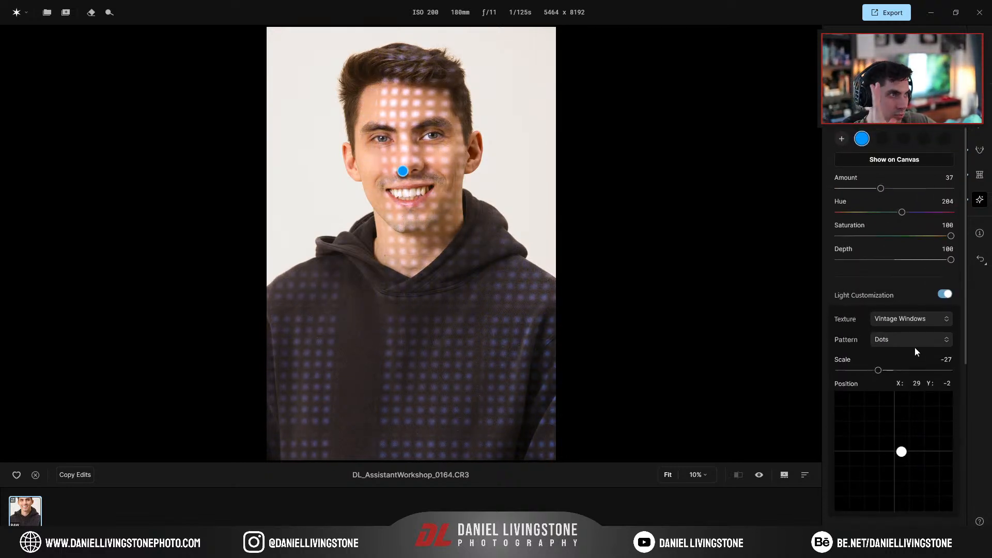
Remove the dot pattern from the light and switch its texture to Water Drops
{"action": "scroll", "coordinate": [912, 295], "scroll_direction": "down", "scroll_amount": 2}
{"action": "left_click", "coordinate": [889, 260]}
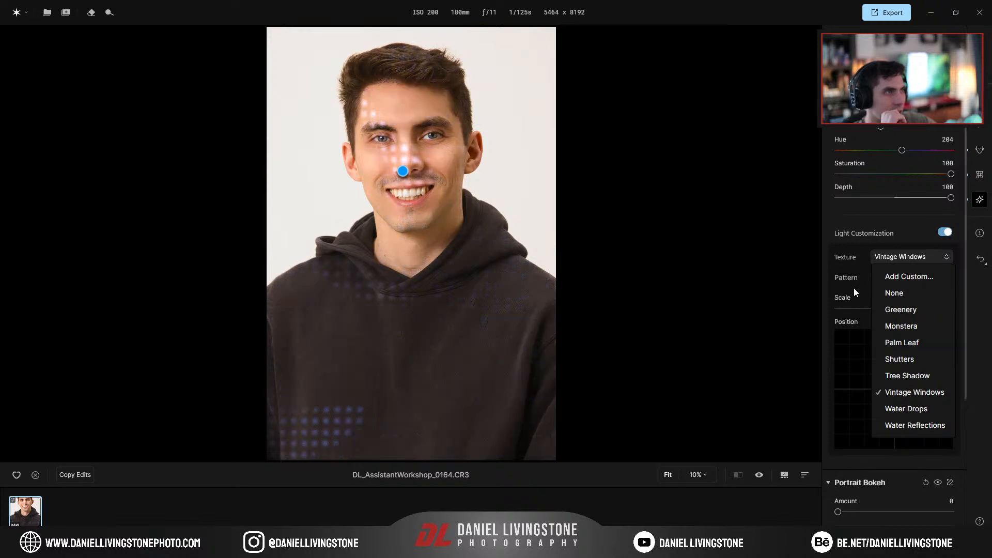
{"action": "left_click", "coordinate": [854, 288]}
{"action": "left_click", "coordinate": [897, 281]}
{"action": "left_click", "coordinate": [901, 295]}
{"action": "left_click", "coordinate": [888, 261]}
{"action": "scroll", "coordinate": [889, 262], "scroll_direction": "up", "scroll_amount": 1}
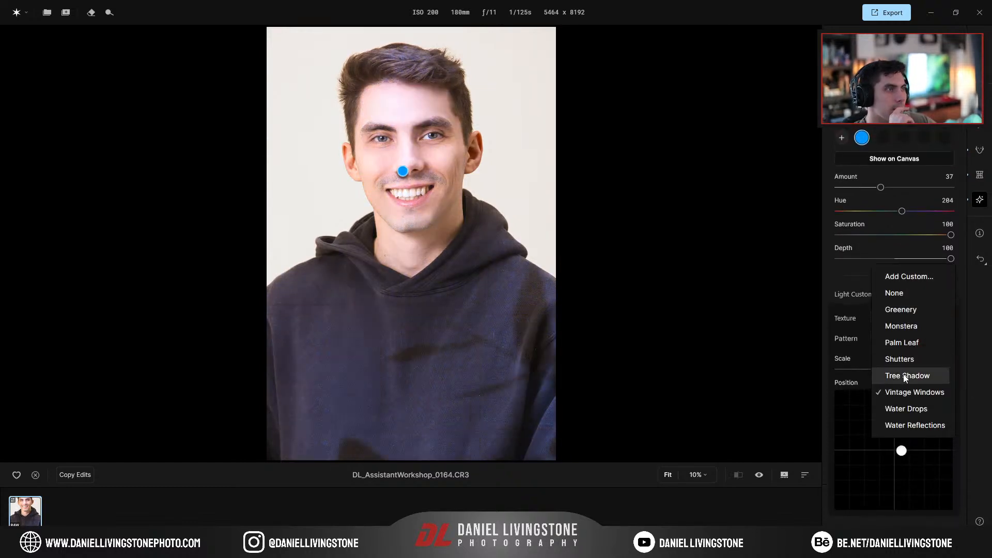
{"action": "left_click", "coordinate": [912, 407]}
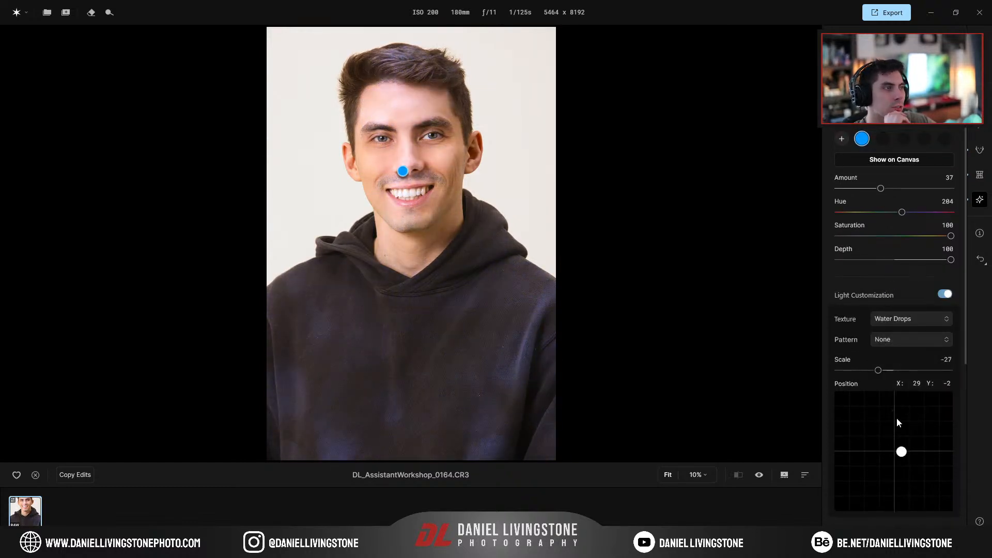
Set the Water Drops light's Scale to -44, texture position to X 2, Y 24, Amount to 68 and Hue to 203
{"action": "left_click_drag", "start_coordinate": [879, 373], "coordinate": [890, 381]}
{"action": "left_click_drag", "start_coordinate": [904, 455], "coordinate": [894, 444]}
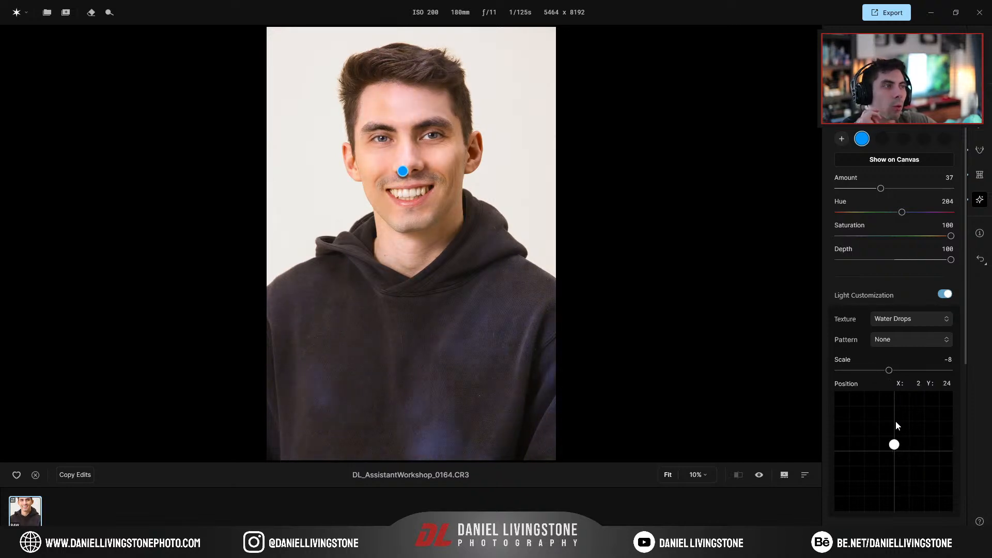
{"action": "double_click", "coordinate": [886, 372]}
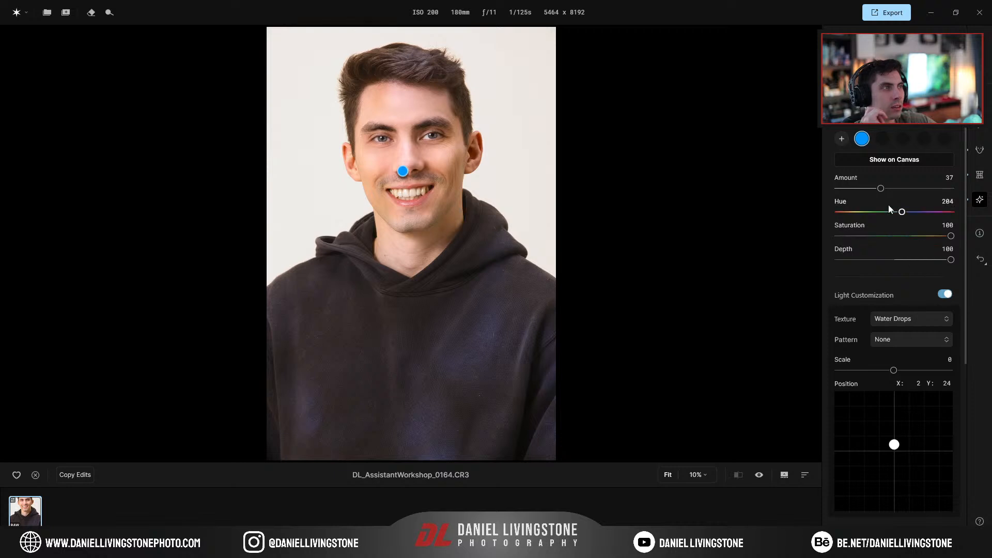
{"action": "left_click_drag", "start_coordinate": [880, 188], "coordinate": [913, 192]}
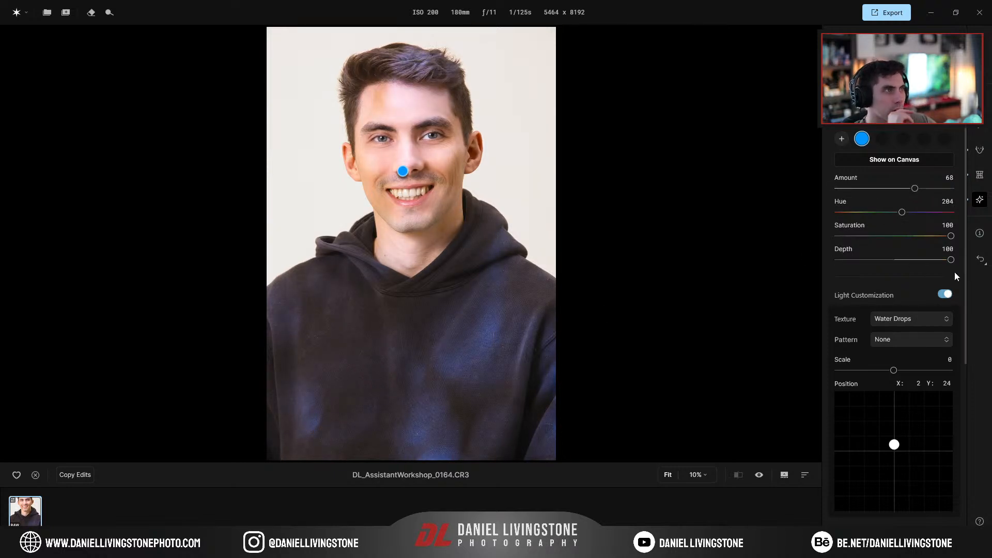
{"action": "left_click_drag", "start_coordinate": [895, 370], "coordinate": [838, 370]}
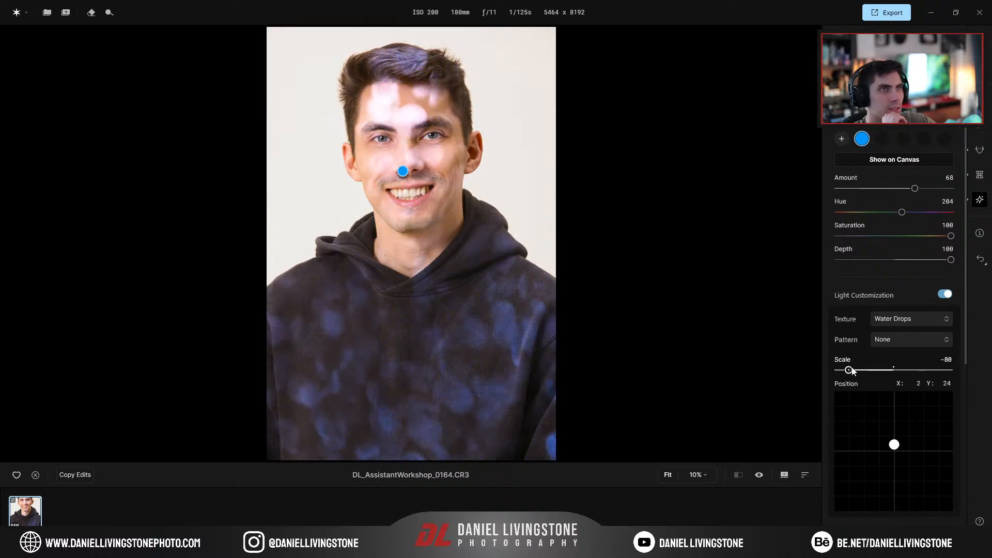
{"action": "left_click_drag", "start_coordinate": [838, 370], "coordinate": [869, 370]}
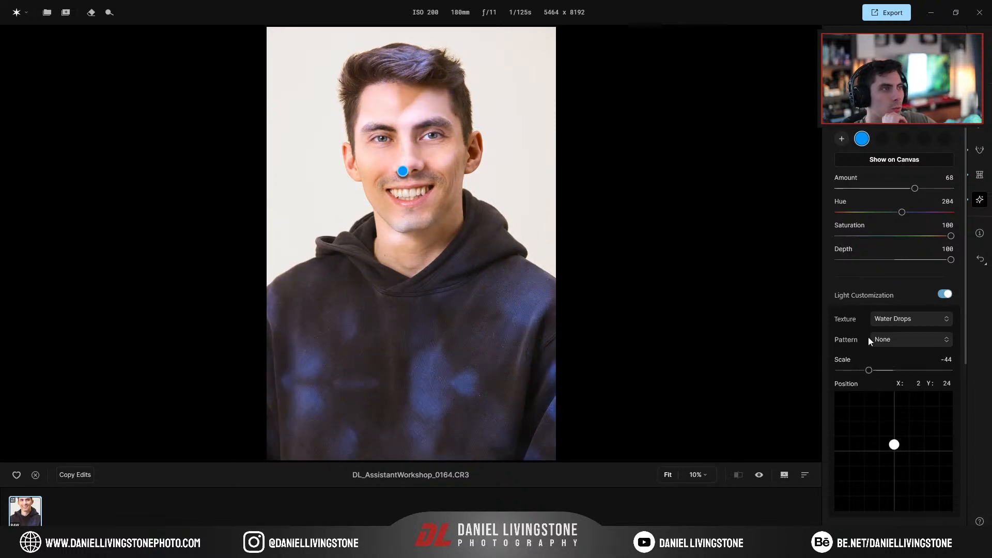
{"action": "mouse_move", "coordinate": [902, 212]}
{"action": "left_mouse_down"}
{"action": "mouse_move", "coordinate": [843, 212]}
{"action": "mouse_move", "coordinate": [932, 223]}
{"action": "mouse_move", "coordinate": [911, 227]}
{"action": "mouse_move", "coordinate": [902, 213]}
{"action": "mouse_move", "coordinate": [906, 226]}
{"action": "left_mouse_up"}
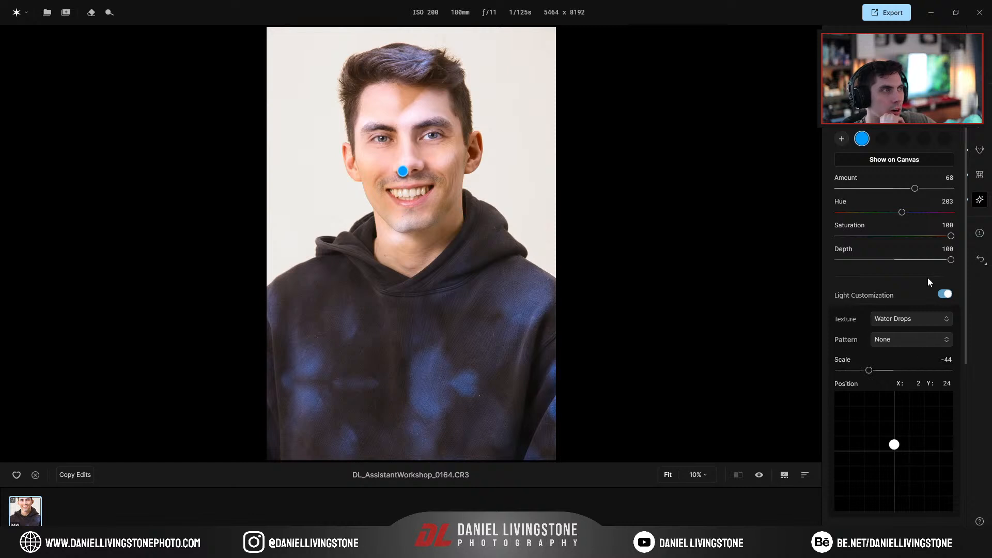
Try the light with Amount 67 and texture position X 46, Y -3, and undo these changes
{"action": "mouse_move", "coordinate": [914, 188]}
{"action": "left_mouse_down"}
{"action": "mouse_move", "coordinate": [941, 188]}
{"action": "mouse_move", "coordinate": [915, 190]}
{"action": "left_mouse_up"}
{"action": "left_click_drag", "start_coordinate": [894, 445], "coordinate": [906, 458]}
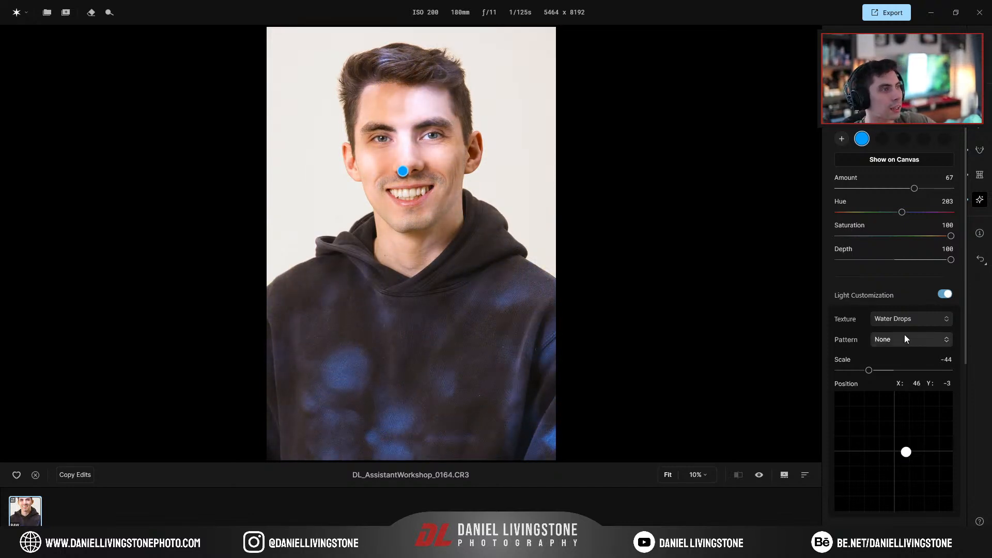
{"action": "left_click", "coordinate": [897, 320]}
{"action": "left_click", "coordinate": [854, 342]}
{"action": "left_click", "coordinate": [886, 339]}
{"action": "left_click", "coordinate": [888, 324]}
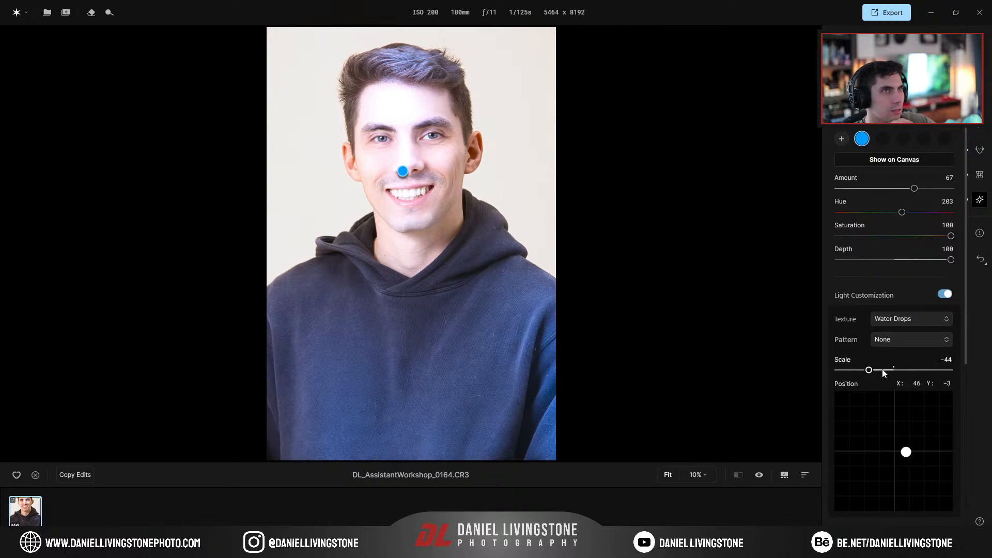
{"action": "key", "text": "ctrl+z"}
{"action": "key", "text": "ctrl+z"}
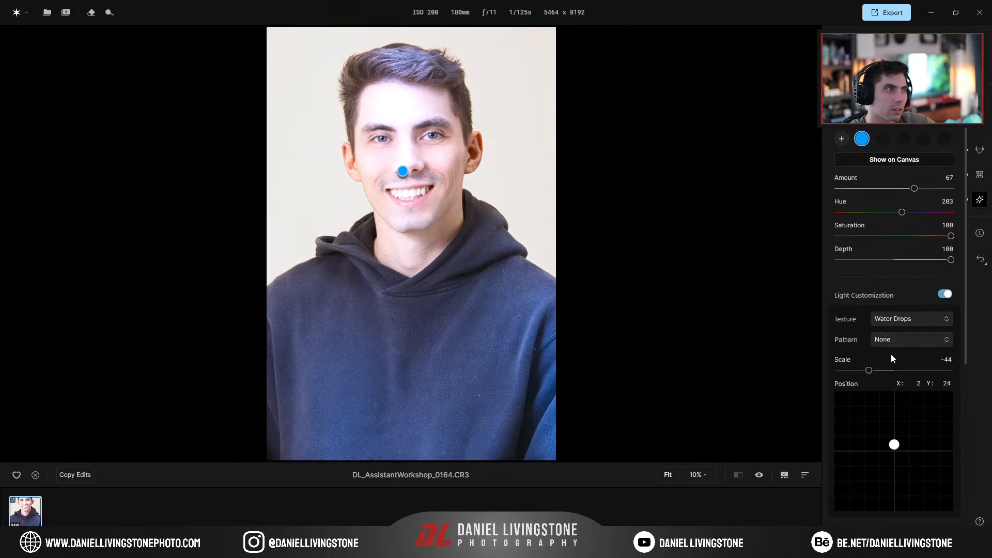
Switch the light's texture to Water Reflections and set its Scale to -24
{"action": "left_click", "coordinate": [897, 319]}
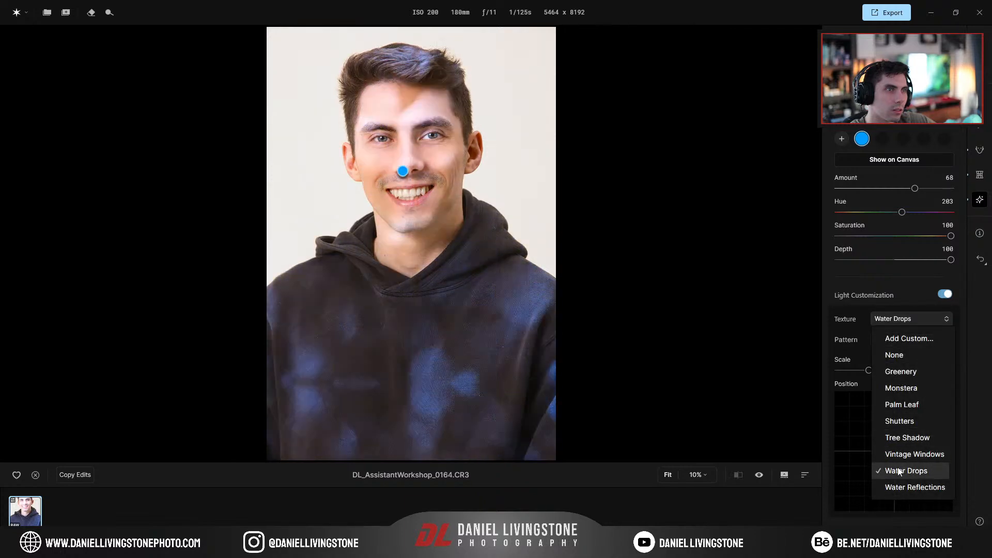
{"action": "left_click", "coordinate": [903, 487]}
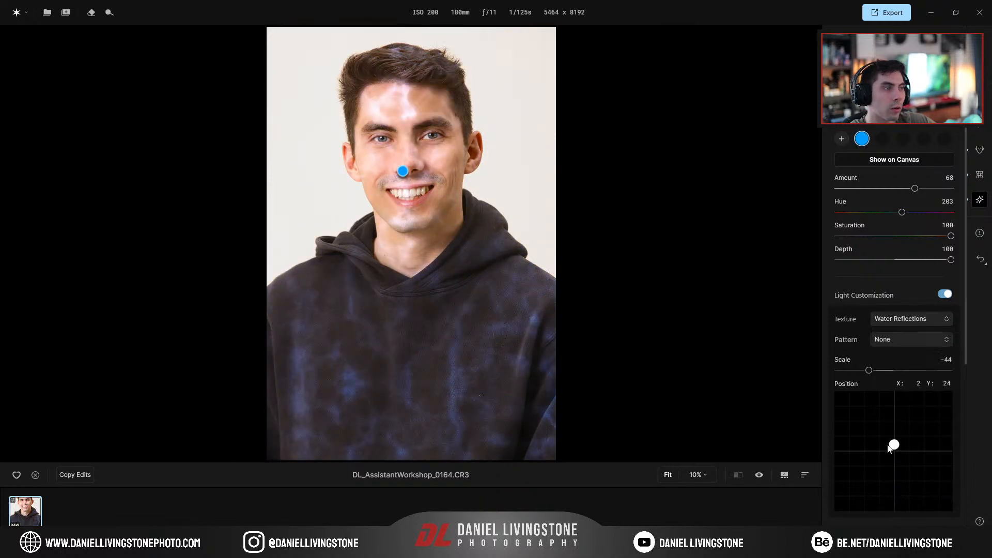
{"action": "left_click_drag", "start_coordinate": [870, 371], "coordinate": [882, 371]}
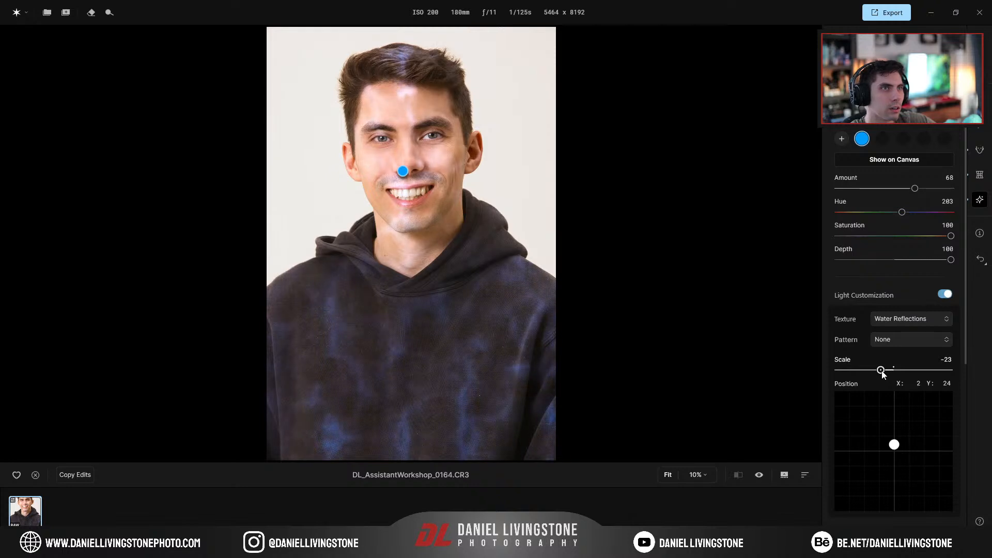
Turn the light red with Hue 0, Saturation 77 and Amount 78, and set the texture position to X -180, Y -180
{"action": "left_click_drag", "start_coordinate": [900, 213], "coordinate": [838, 223]}
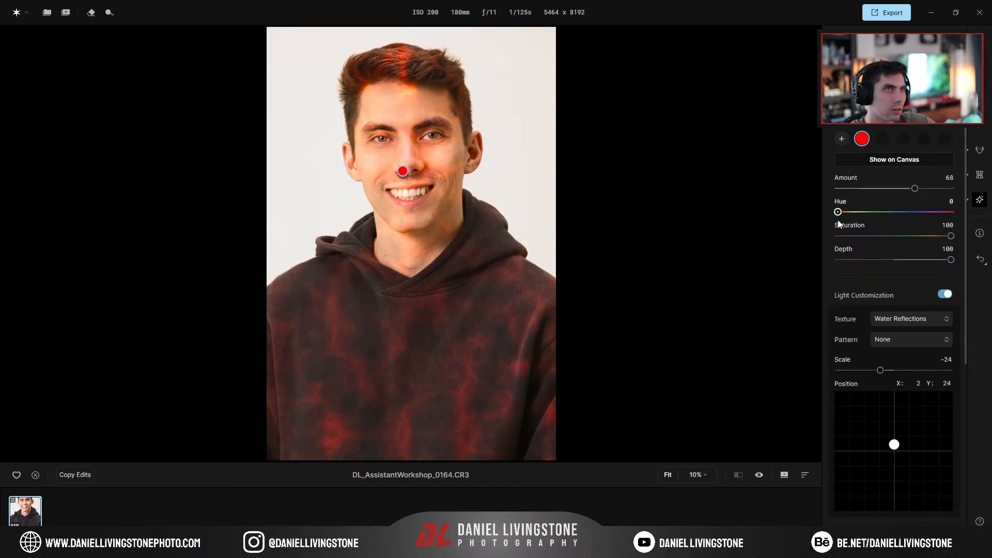
{"action": "left_click_drag", "start_coordinate": [949, 236], "coordinate": [926, 240]}
{"action": "mouse_move", "coordinate": [915, 189]}
{"action": "left_mouse_down"}
{"action": "mouse_move", "coordinate": [936, 189]}
{"action": "mouse_move", "coordinate": [928, 189]}
{"action": "left_mouse_up"}
{"action": "left_click_drag", "start_coordinate": [899, 451], "coordinate": [839, 524]}
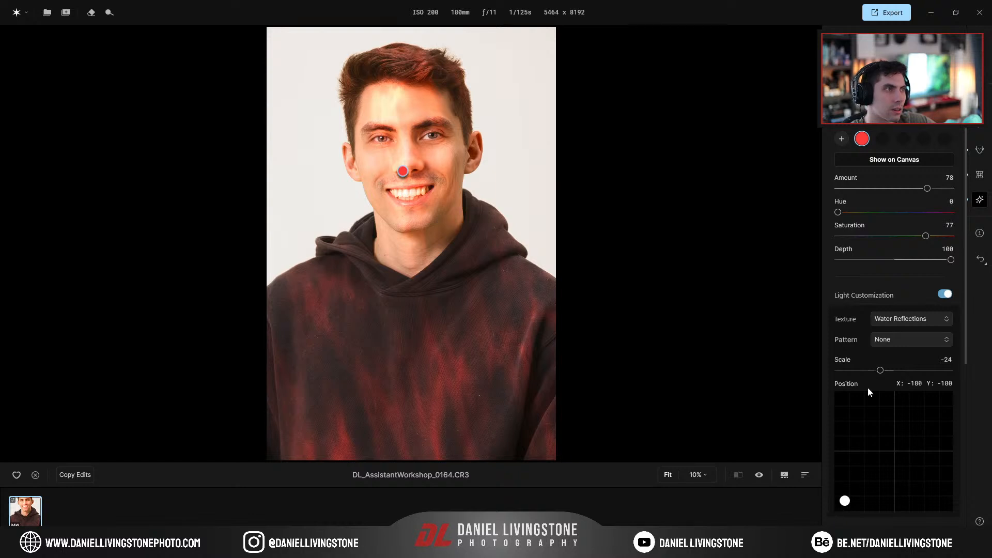
Set the light's Scale to -75 and Hue to 199, and try the Strips pattern before switching it to Dots
{"action": "left_click_drag", "start_coordinate": [881, 371], "coordinate": [855, 380]}
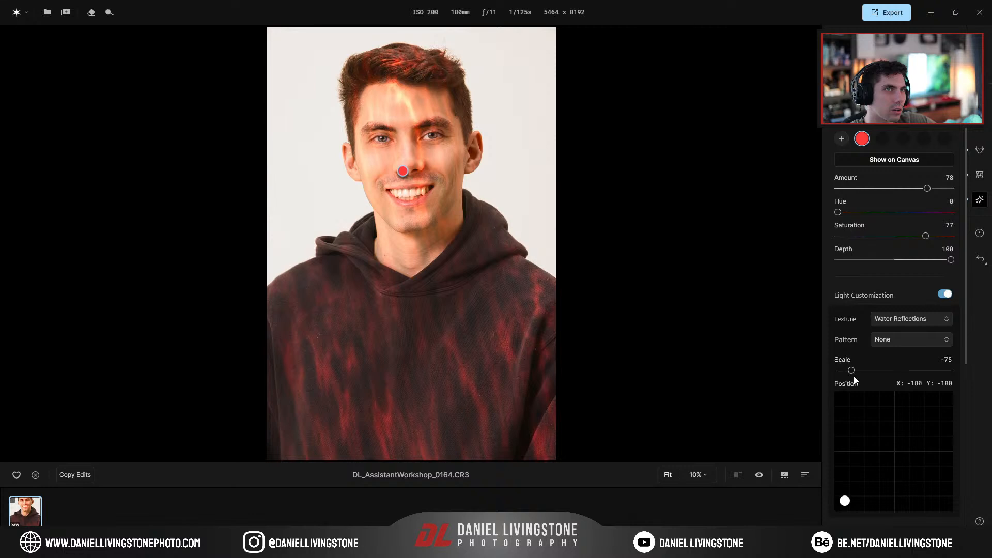
{"action": "left_click_drag", "start_coordinate": [838, 212], "coordinate": [902, 218]}
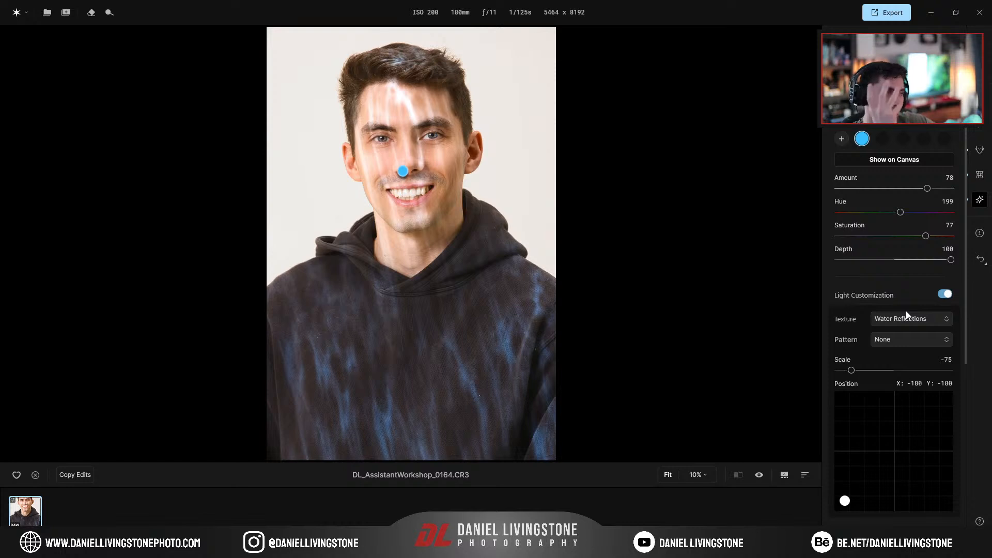
{"action": "left_click", "coordinate": [913, 345]}
{"action": "left_click", "coordinate": [910, 373]}
{"action": "left_click", "coordinate": [895, 340]}
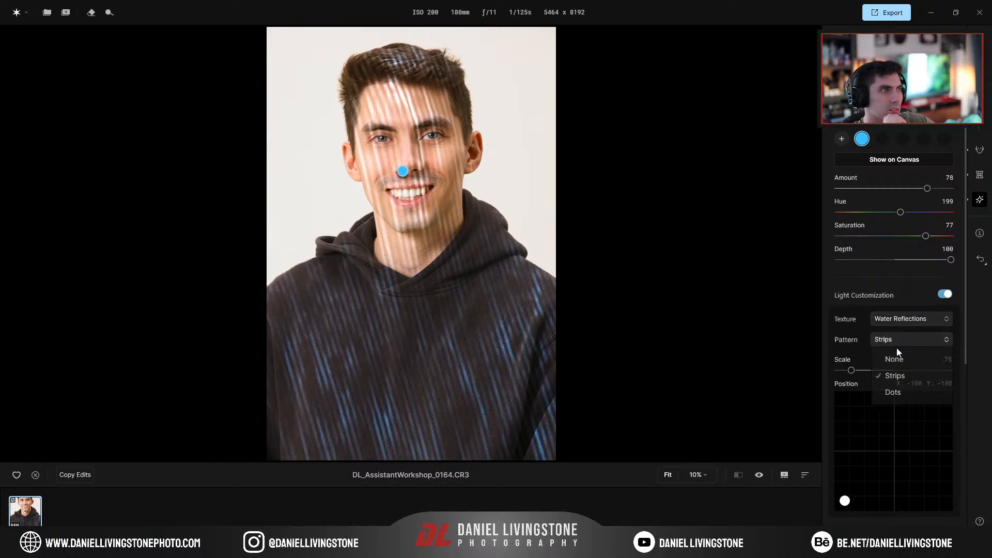
{"action": "left_click", "coordinate": [915, 391]}
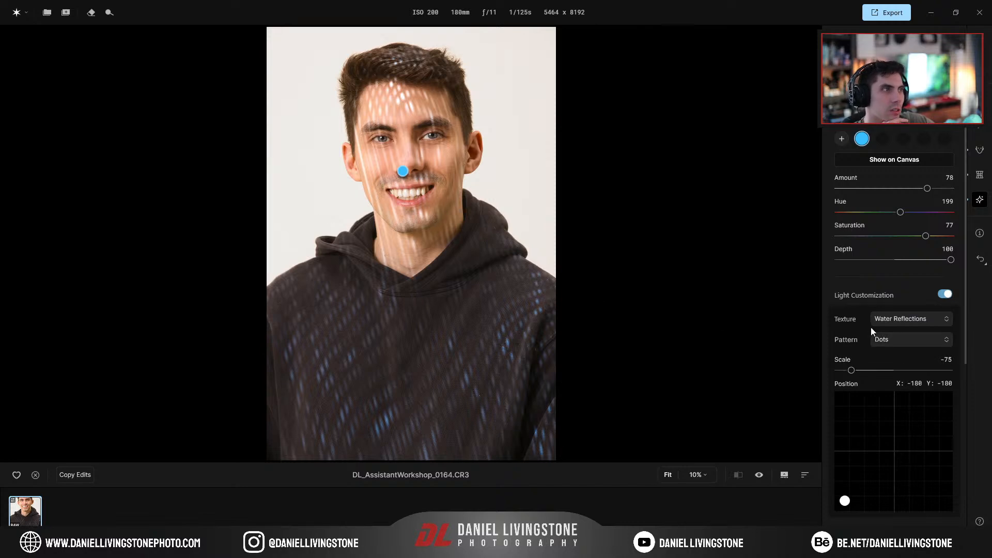
Remove the light's texture while keeping the Dots pattern, and set its position to X -90, Y 13 and Scale to -58
{"action": "left_click", "coordinate": [888, 341]}
{"action": "left_click", "coordinate": [893, 359]}
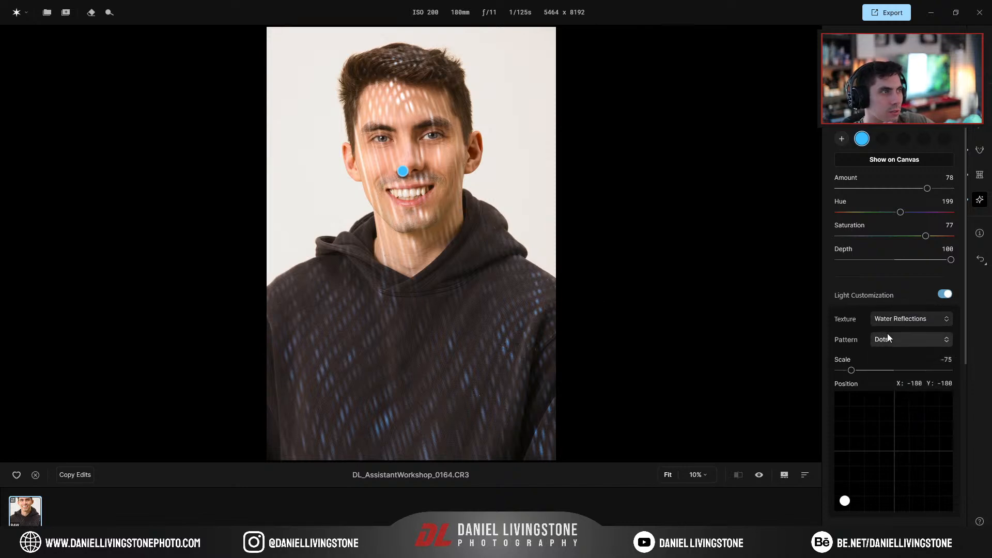
{"action": "left_click", "coordinate": [900, 319]}
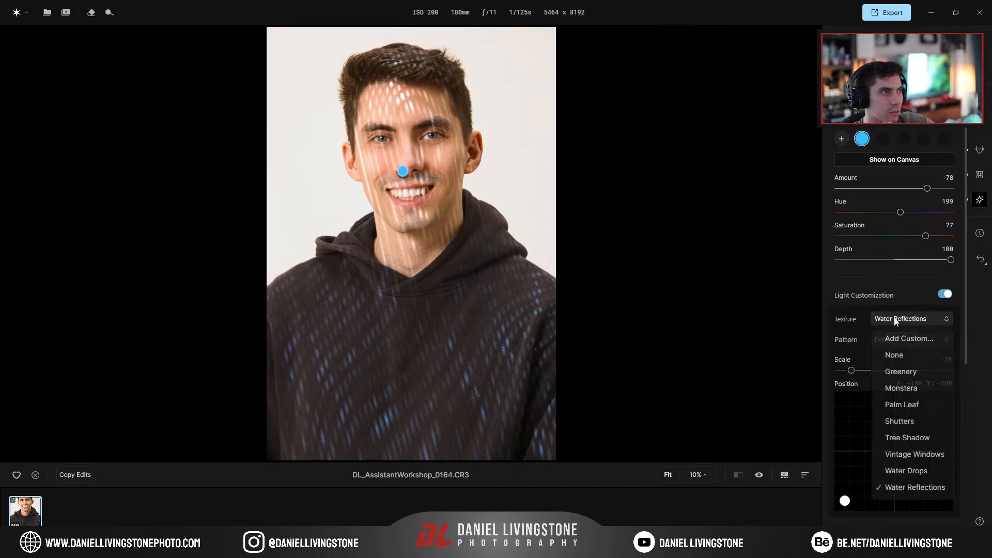
{"action": "left_click", "coordinate": [892, 356]}
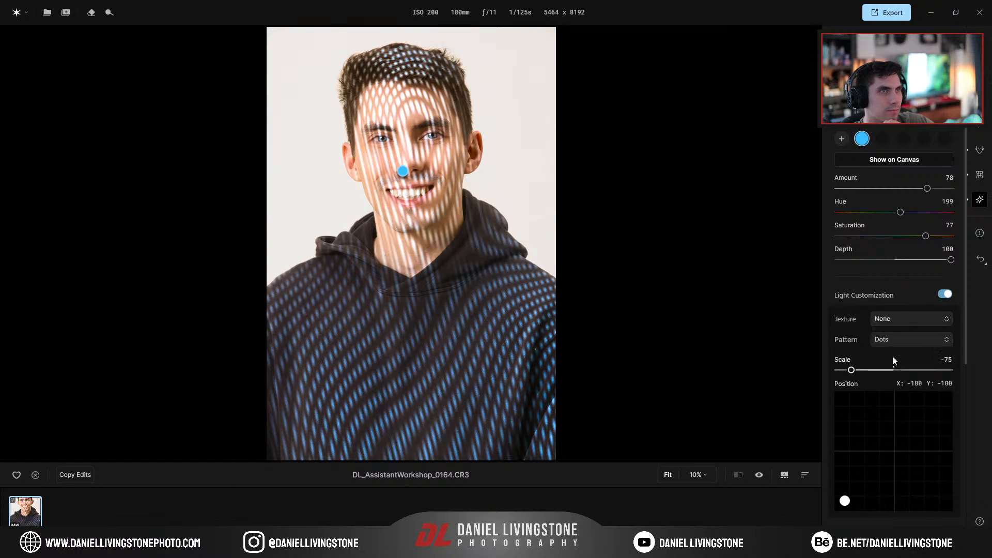
{"action": "left_click_drag", "start_coordinate": [845, 500], "coordinate": [869, 448]}
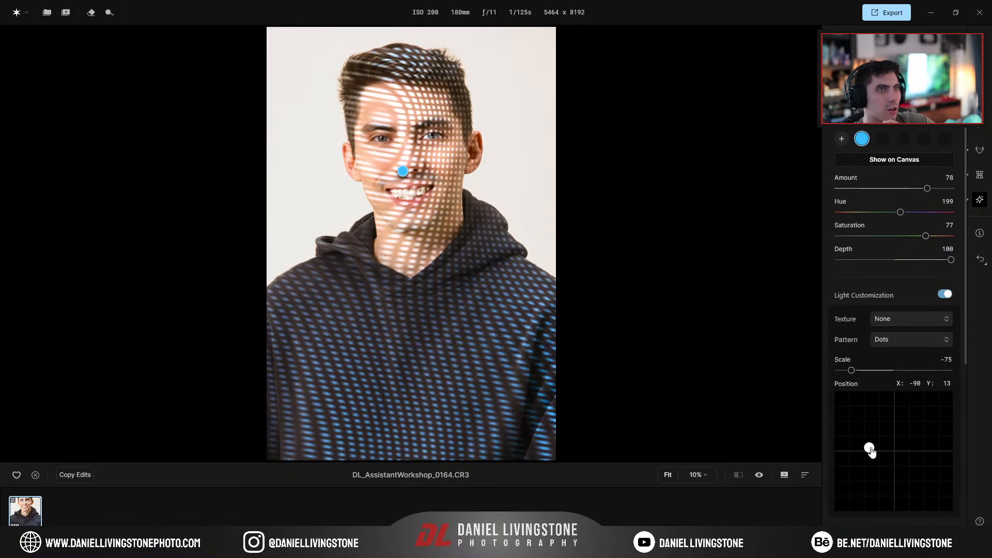
{"action": "mouse_move", "coordinate": [853, 371]}
{"action": "left_mouse_down"}
{"action": "mouse_move", "coordinate": [895, 370]}
{"action": "mouse_move", "coordinate": [834, 370]}
{"action": "mouse_move", "coordinate": [863, 370]}
{"action": "left_mouse_up"}
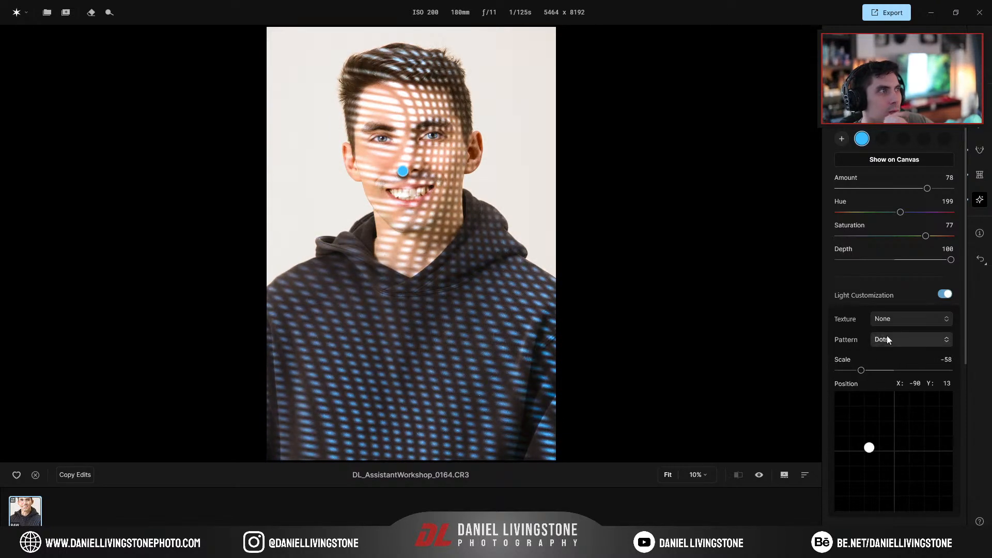
Lower the light's Depth to -91 and move the light source onto the man's left temple near the hairline
{"action": "scroll", "coordinate": [878, 413], "scroll_direction": "down", "scroll_amount": 3}
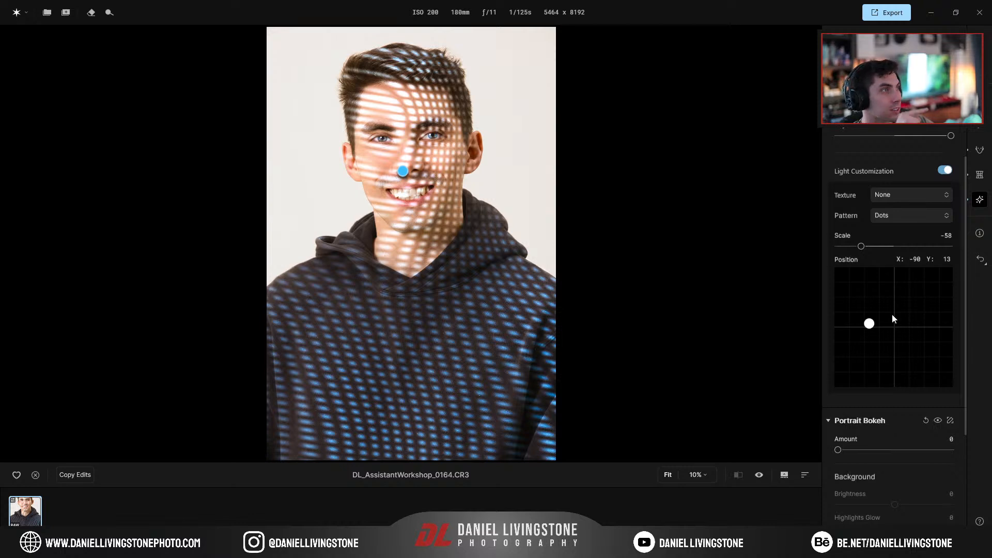
{"action": "scroll", "coordinate": [892, 314], "scroll_direction": "up", "scroll_amount": 4}
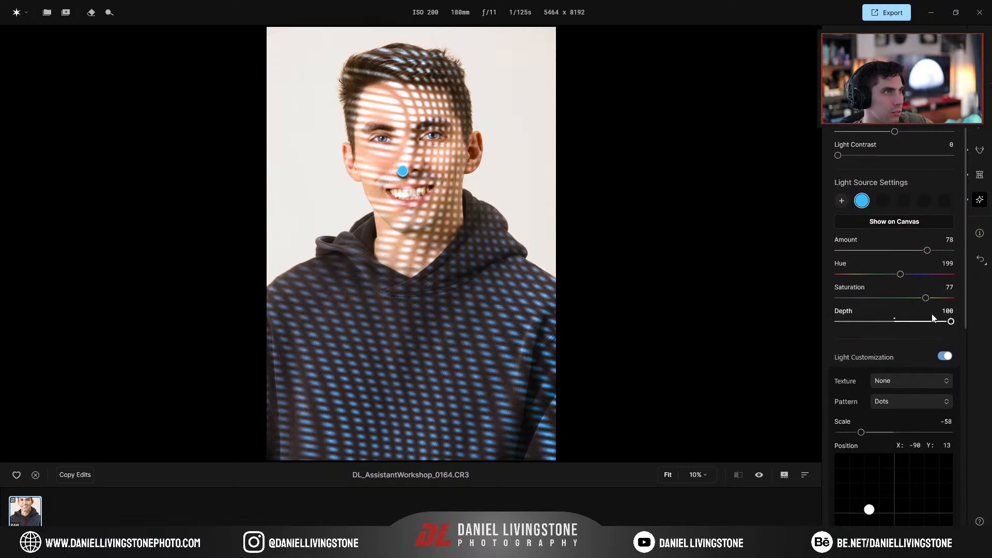
{"action": "left_click_drag", "start_coordinate": [937, 327], "coordinate": [843, 322]}
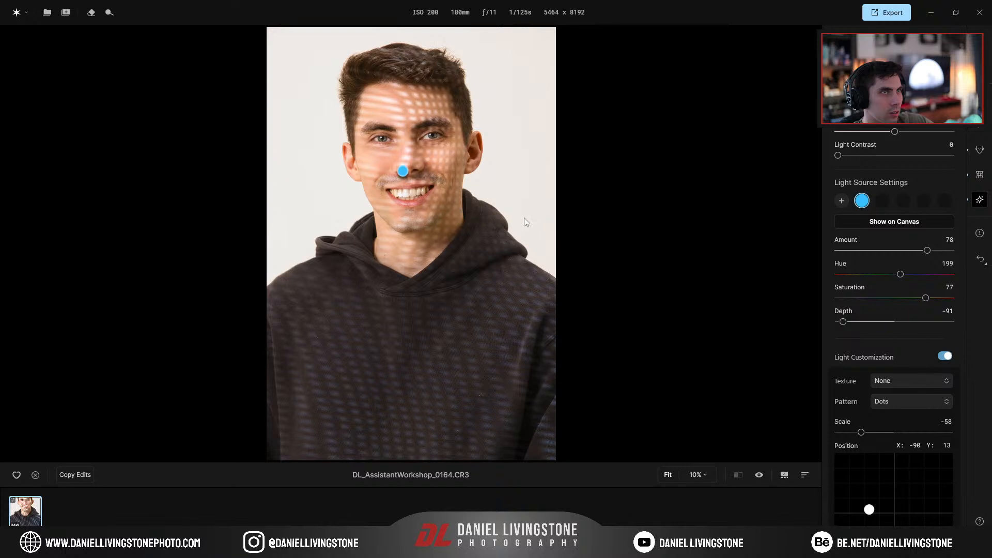
{"action": "left_click_drag", "start_coordinate": [433, 300], "coordinate": [450, 119]}
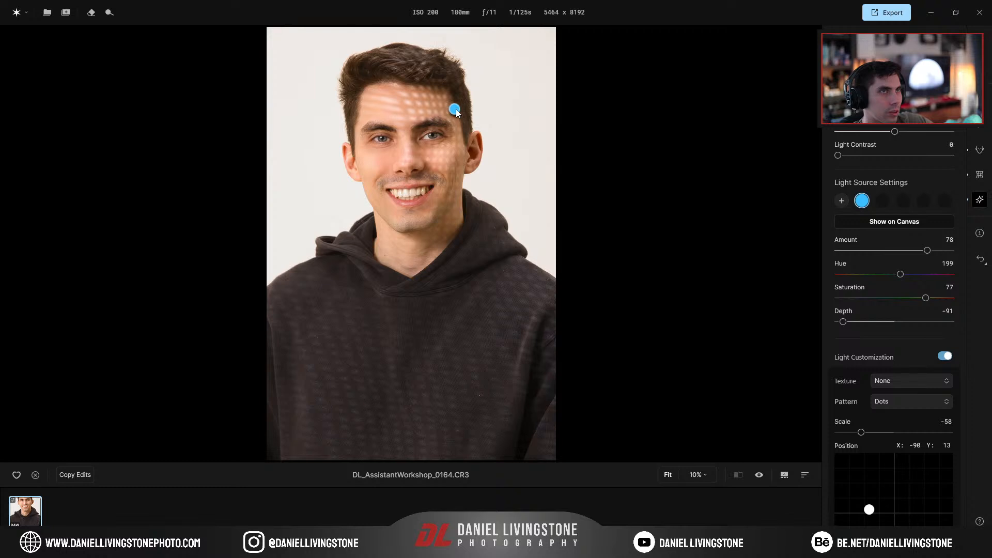
Set the light's Depth to -61, Amount and Saturation to 100, and pattern position to X -131, Y 50
{"action": "left_click_drag", "start_coordinate": [842, 322], "coordinate": [882, 321]}
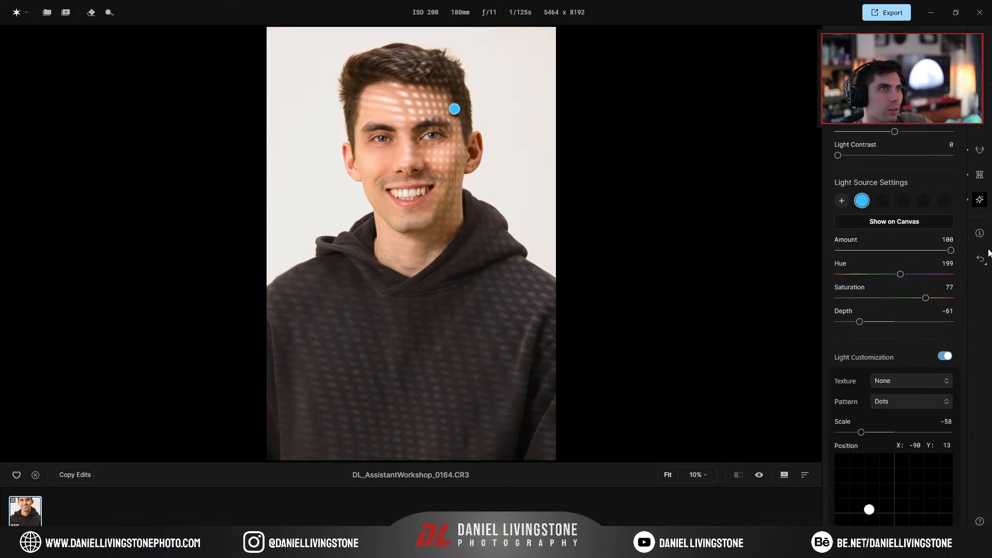
{"action": "left_click_drag", "start_coordinate": [925, 298], "coordinate": [955, 298]}
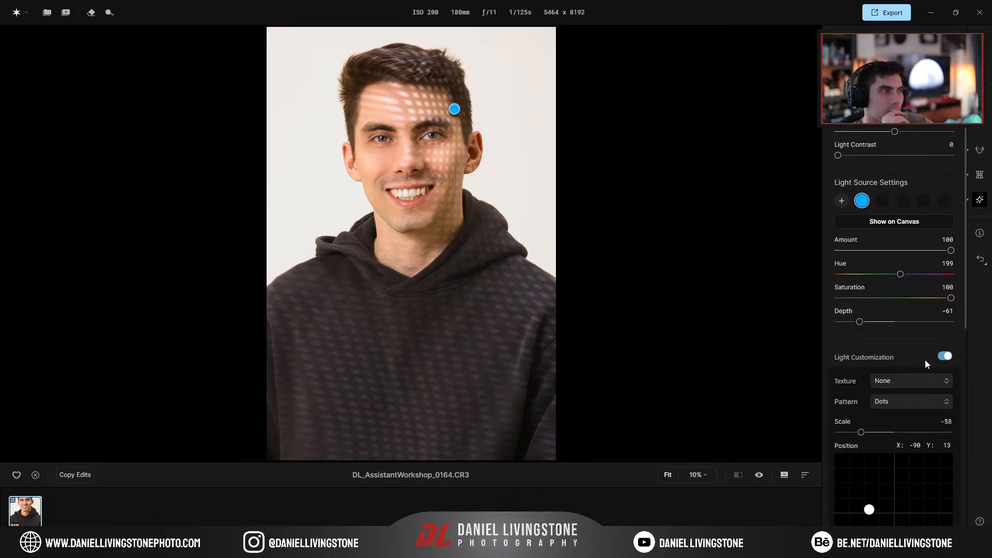
{"action": "mouse_move", "coordinate": [869, 510]}
{"action": "left_mouse_down"}
{"action": "mouse_move", "coordinate": [904, 485]}
{"action": "mouse_move", "coordinate": [901, 473]}
{"action": "mouse_move", "coordinate": [844, 518]}
{"action": "mouse_move", "coordinate": [858, 499]}
{"action": "left_mouse_up"}
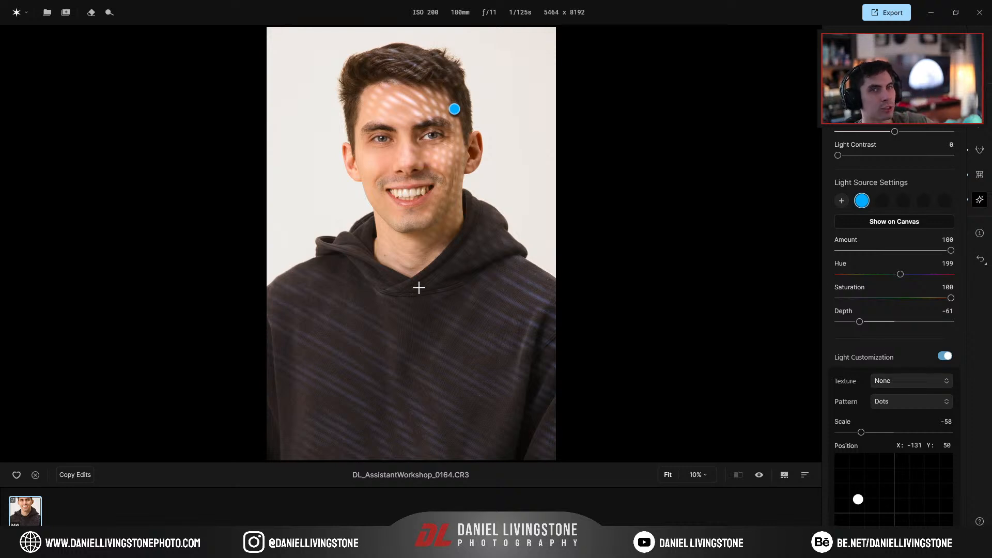
Try Light Contrast at 38 on the portrait and reset it to 0
{"action": "scroll", "coordinate": [928, 420], "scroll_direction": "down", "scroll_amount": 7}
{"action": "scroll", "coordinate": [923, 415], "scroll_direction": "up", "scroll_amount": 6}
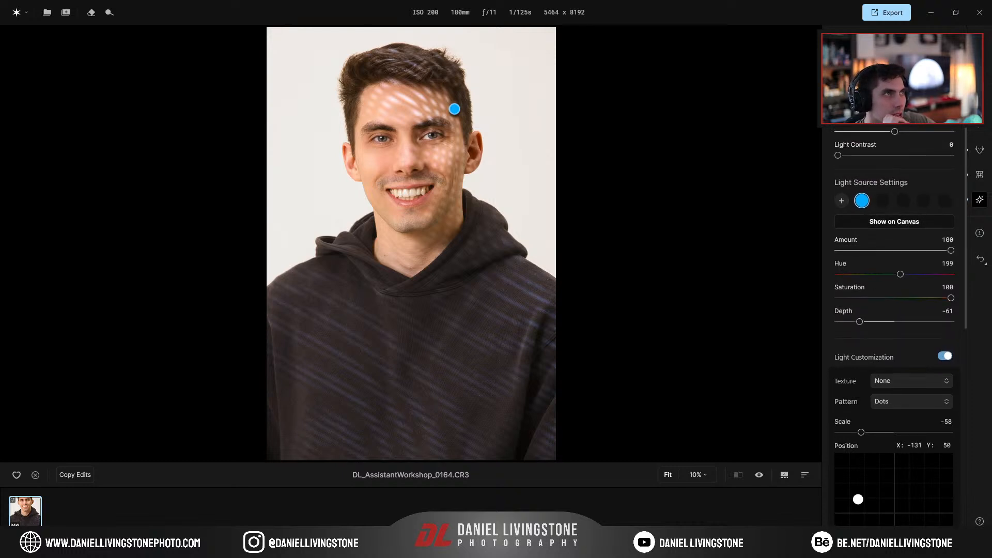
{"action": "left_click_drag", "start_coordinate": [846, 157], "coordinate": [919, 158]}
{"action": "double_click", "coordinate": [894, 155]}
{"action": "left_click_drag", "start_coordinate": [840, 157], "coordinate": [881, 155]}
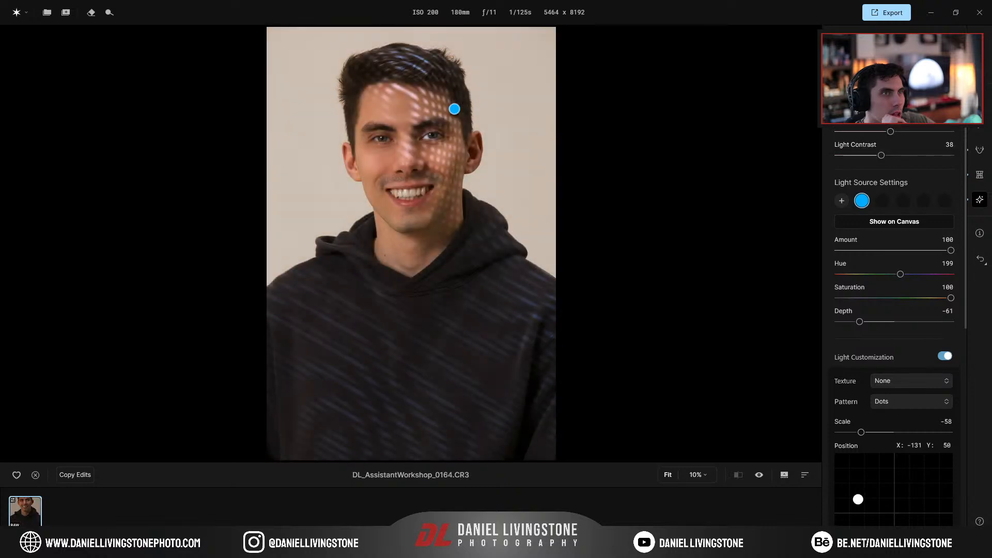
{"action": "left_click_drag", "start_coordinate": [882, 156], "coordinate": [883, 158]}
{"action": "double_click", "coordinate": [885, 157]}
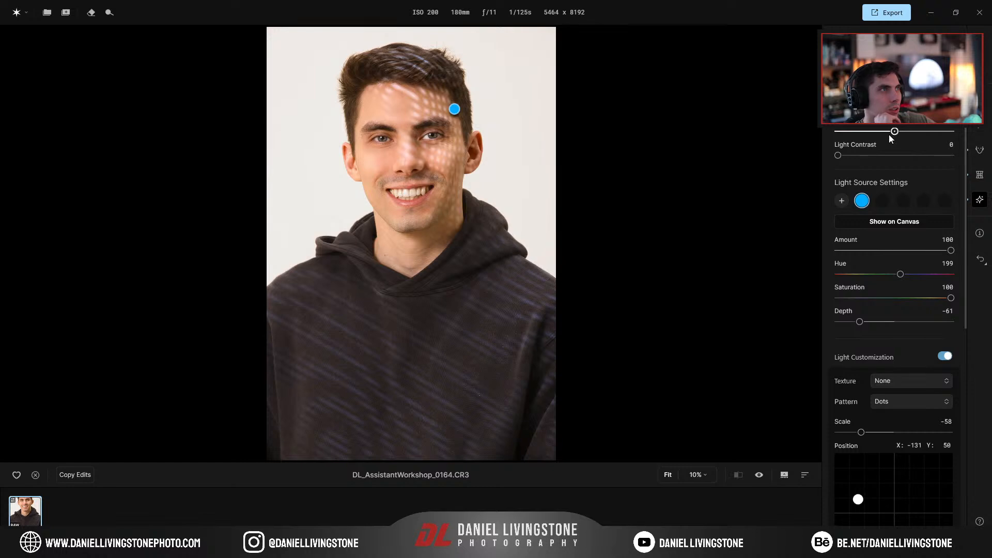
Reset all the creative lighting settings to their defaults
{"action": "left_click", "coordinate": [926, 83]}
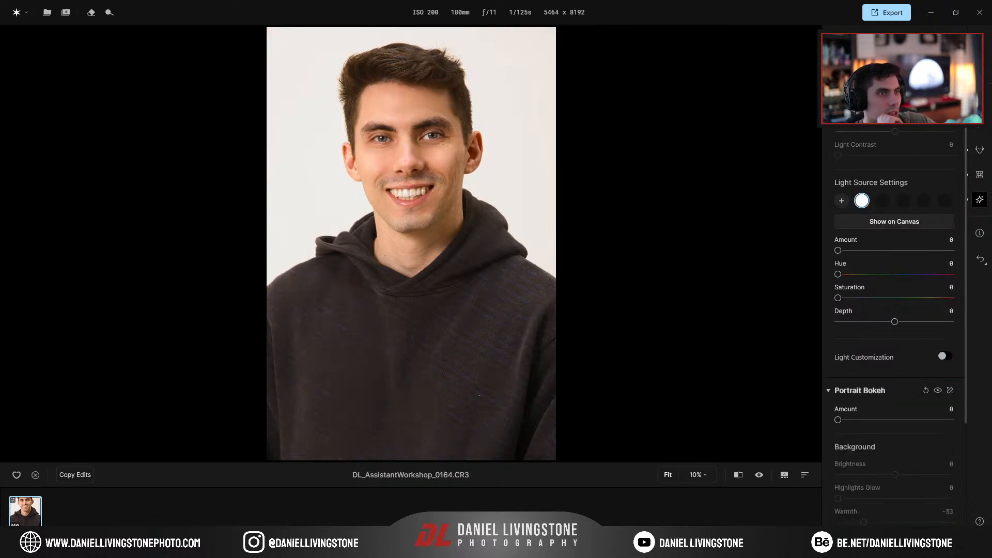
Add Film Grain with an Amount of 26 and inspect the grain on the face close up
{"action": "scroll", "coordinate": [894, 325], "scroll_direction": "down", "scroll_amount": 5}
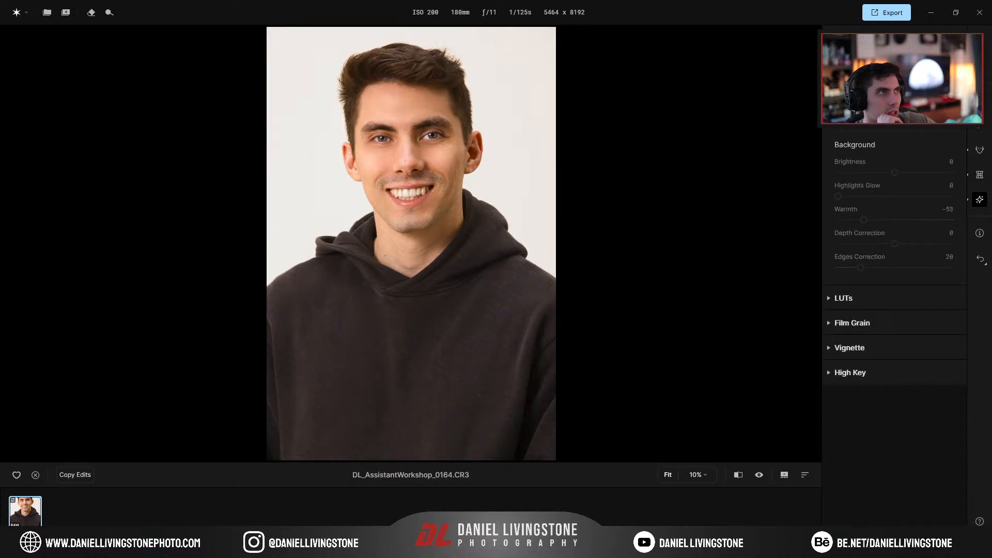
{"action": "scroll", "coordinate": [901, 307], "scroll_direction": "up", "scroll_amount": 5}
{"action": "scroll", "coordinate": [905, 305], "scroll_direction": "down", "scroll_amount": 3}
{"action": "scroll", "coordinate": [933, 214], "scroll_direction": "up", "scroll_amount": 2}
{"action": "scroll", "coordinate": [931, 213], "scroll_direction": "down", "scroll_amount": 5}
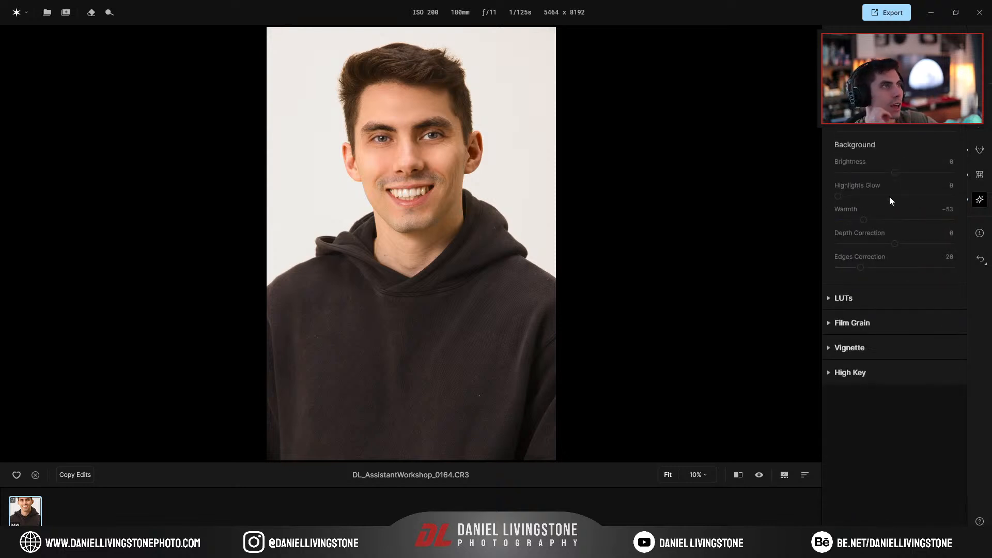
{"action": "left_click", "coordinate": [867, 325]}
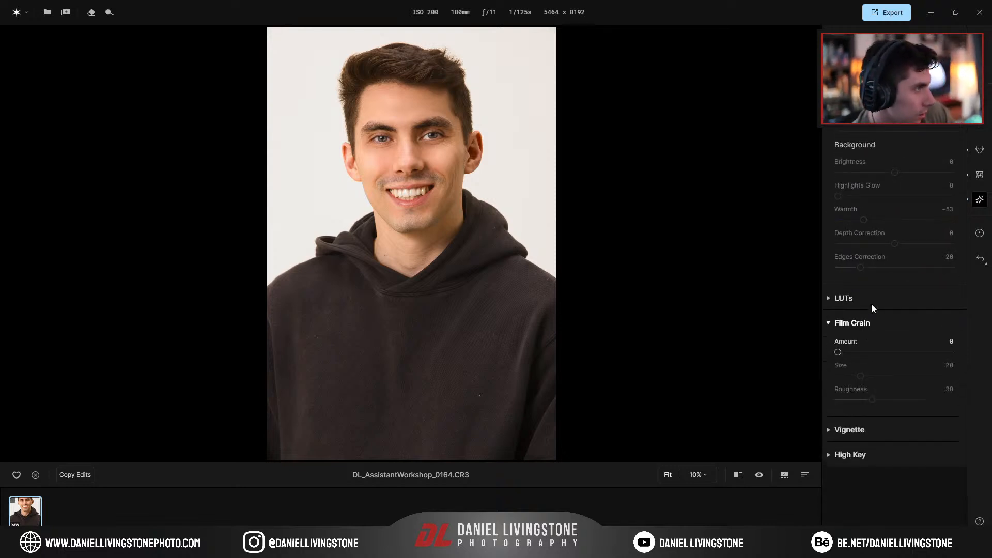
{"action": "left_click_drag", "start_coordinate": [838, 352], "coordinate": [867, 352]}
{"action": "left_click", "coordinate": [433, 159]}
{"action": "left_click_drag", "start_coordinate": [436, 170], "coordinate": [669, 255]}
{"action": "scroll", "coordinate": [563, 221], "scroll_direction": "down", "scroll_amount": 5}
{"action": "left_click_drag", "start_coordinate": [574, 238], "coordinate": [565, 206]}
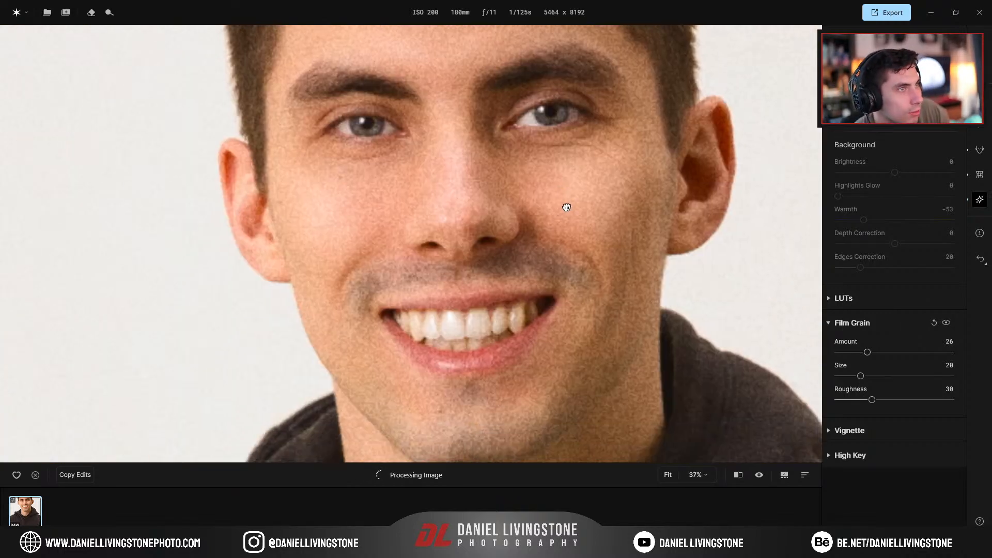
{"action": "scroll", "coordinate": [567, 206], "scroll_direction": "down", "scroll_amount": 3}
{"action": "scroll", "coordinate": [567, 206], "scroll_direction": "up", "scroll_amount": 2}
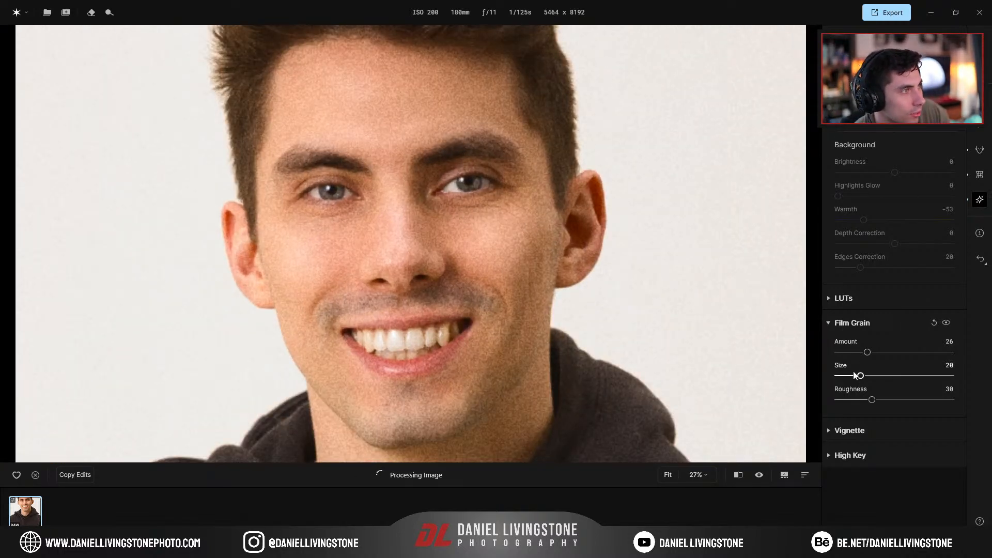
Adjust the Film Grain to Amount 23, Size 76 and Roughness 6, and check the whole portrait
{"action": "left_click_drag", "start_coordinate": [843, 377], "coordinate": [936, 382]}
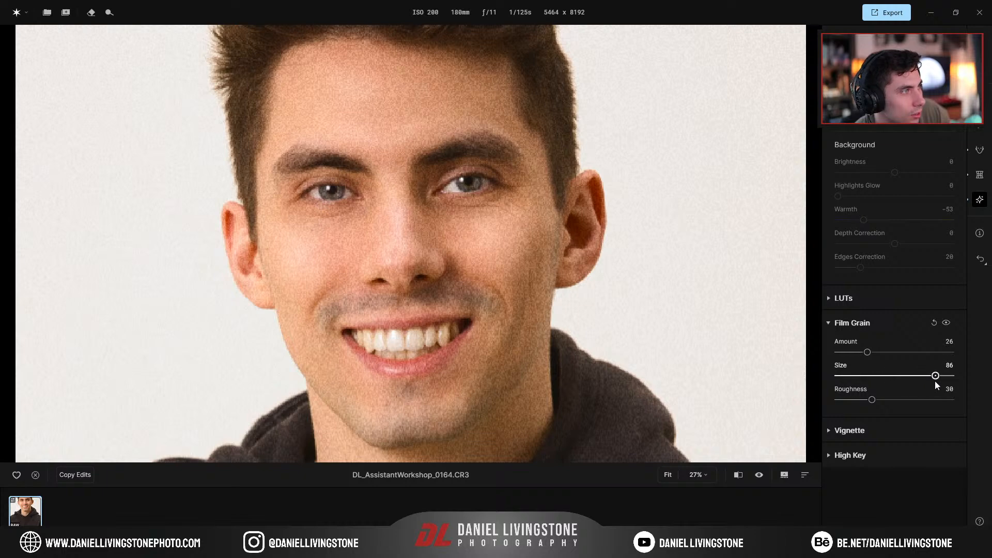
{"action": "left_click_drag", "start_coordinate": [863, 352], "coordinate": [876, 352]}
{"action": "left_click_drag", "start_coordinate": [836, 398], "coordinate": [848, 400]}
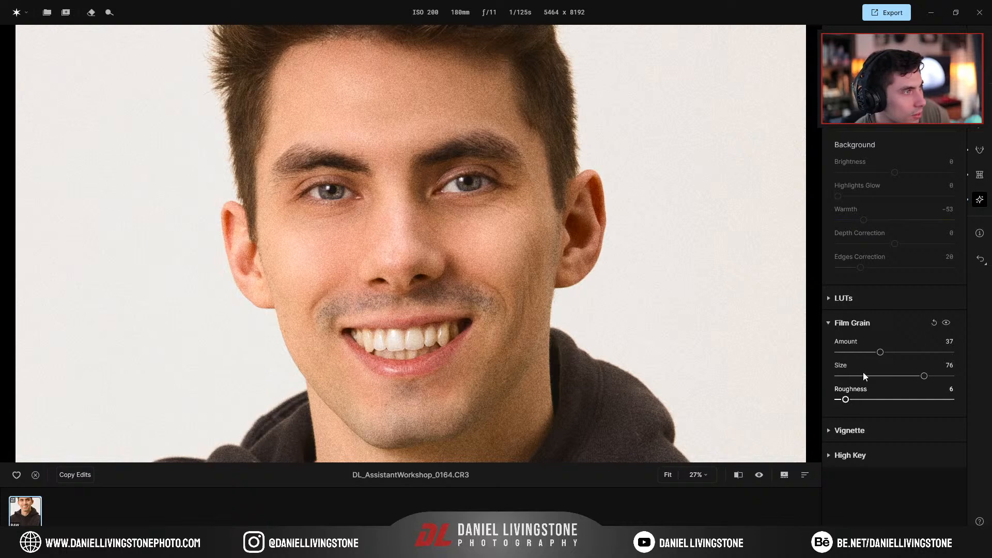
{"action": "left_click_drag", "start_coordinate": [880, 352], "coordinate": [864, 352]}
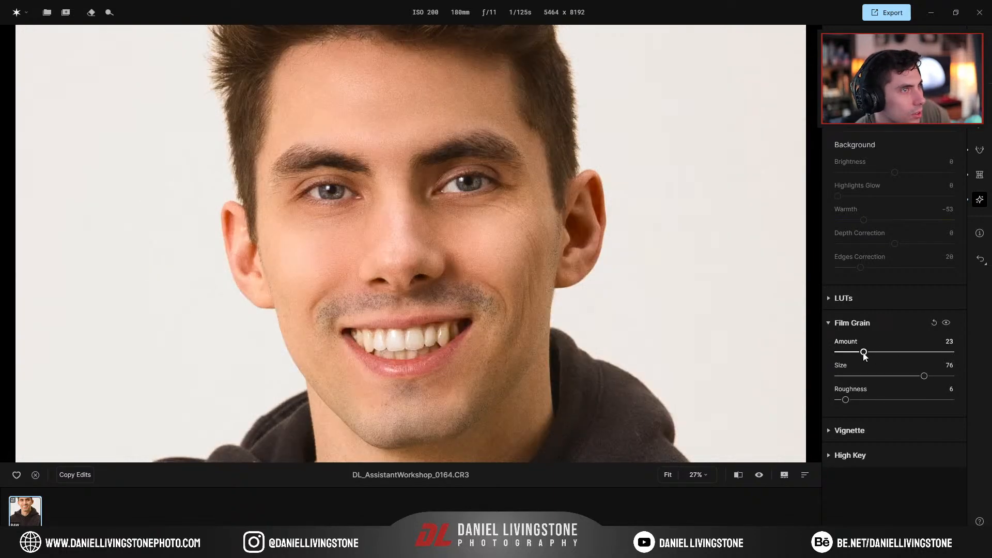
{"action": "scroll", "coordinate": [573, 308], "scroll_direction": "down", "scroll_amount": 1}
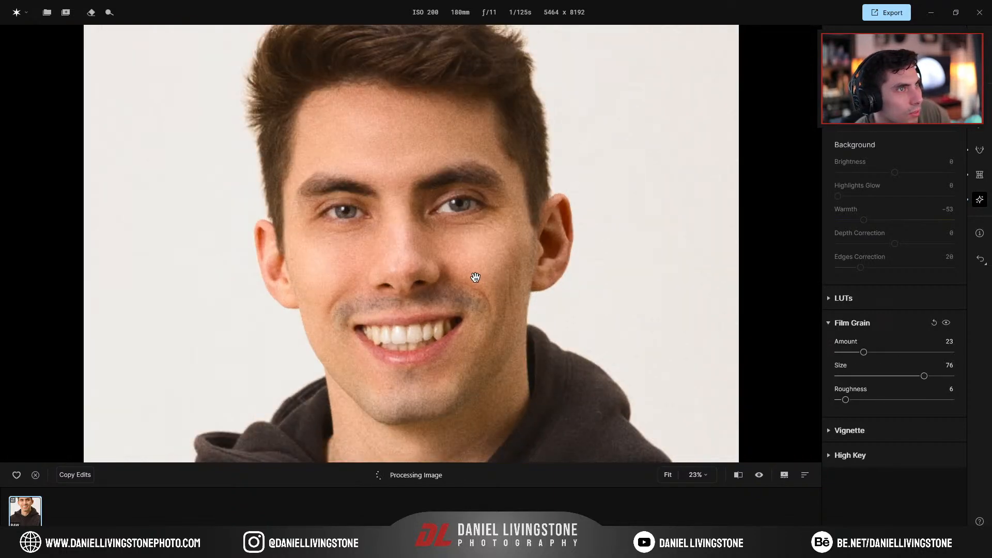
{"action": "left_click", "coordinate": [521, 239]}
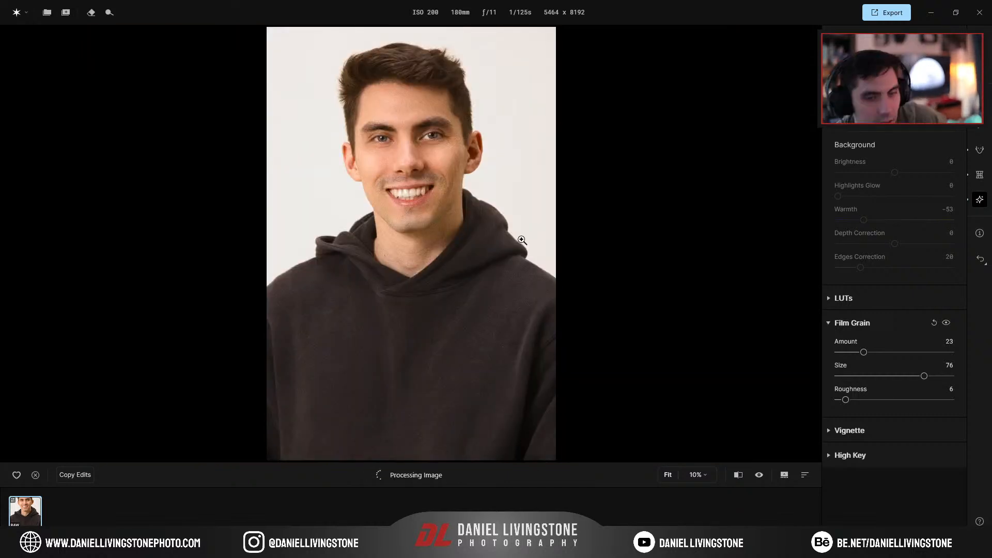
Apply High Key with Amount 31, Standard High Key 68, Dynamic High Key 10 and Blacks 28
{"action": "left_click", "coordinate": [869, 452]}
{"action": "scroll", "coordinate": [851, 479], "scroll_direction": "down", "scroll_amount": 3}
{"action": "left_click_drag", "start_coordinate": [838, 346], "coordinate": [918, 370]}
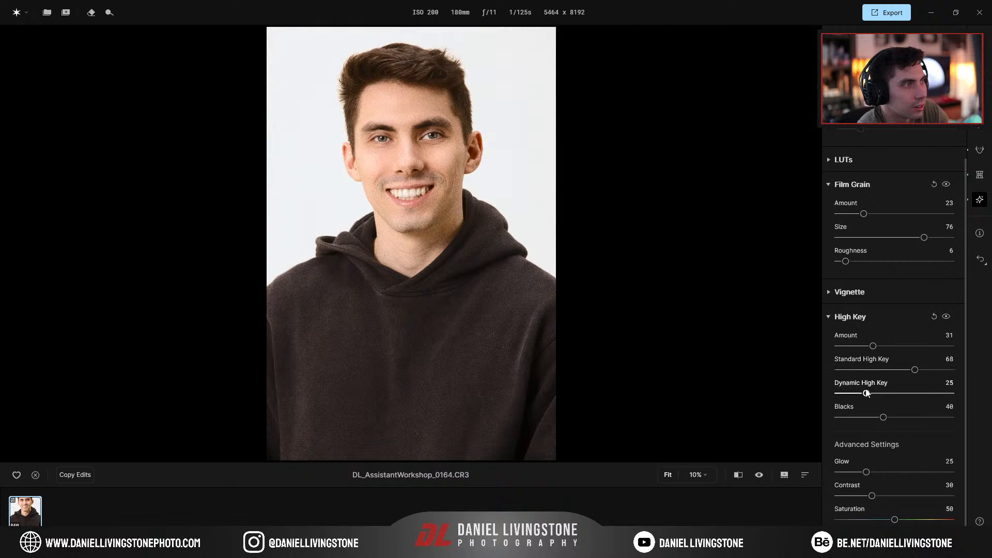
{"action": "left_click_drag", "start_coordinate": [834, 402], "coordinate": [873, 417]}
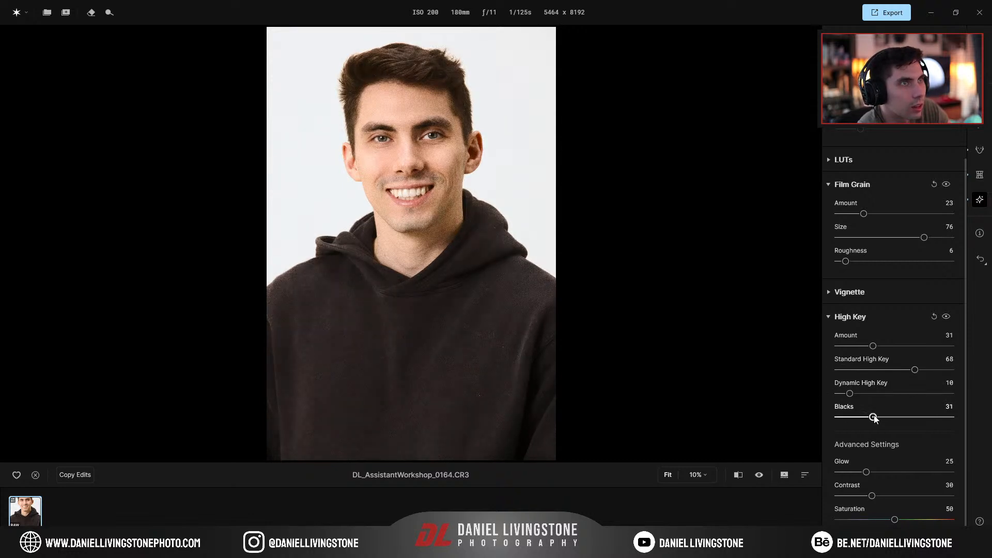
Check the face up close and reset the Film Grain settings
{"action": "scroll", "coordinate": [448, 167], "scroll_direction": "up", "scroll_amount": 3}
{"action": "left_click_drag", "start_coordinate": [464, 144], "coordinate": [446, 259]}
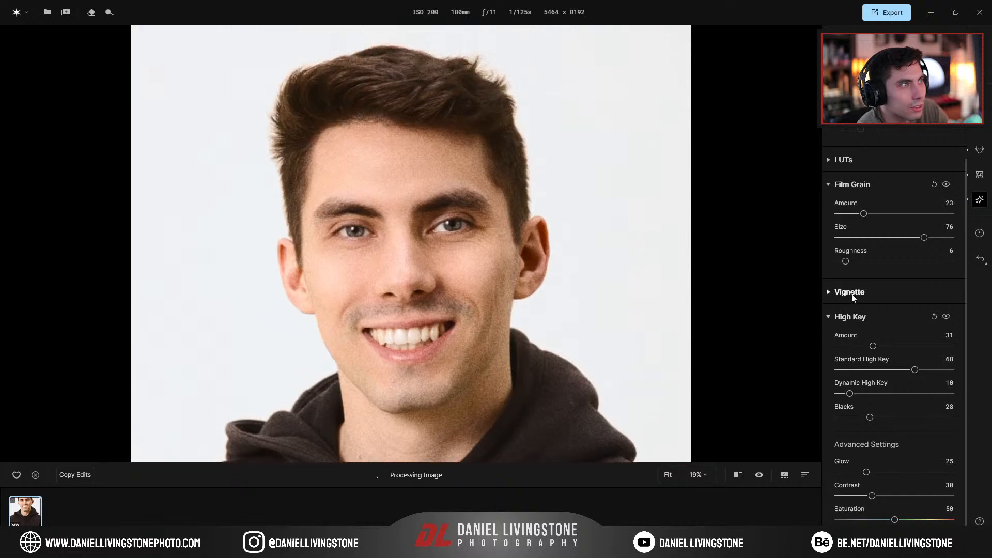
{"action": "left_click", "coordinate": [935, 184]}
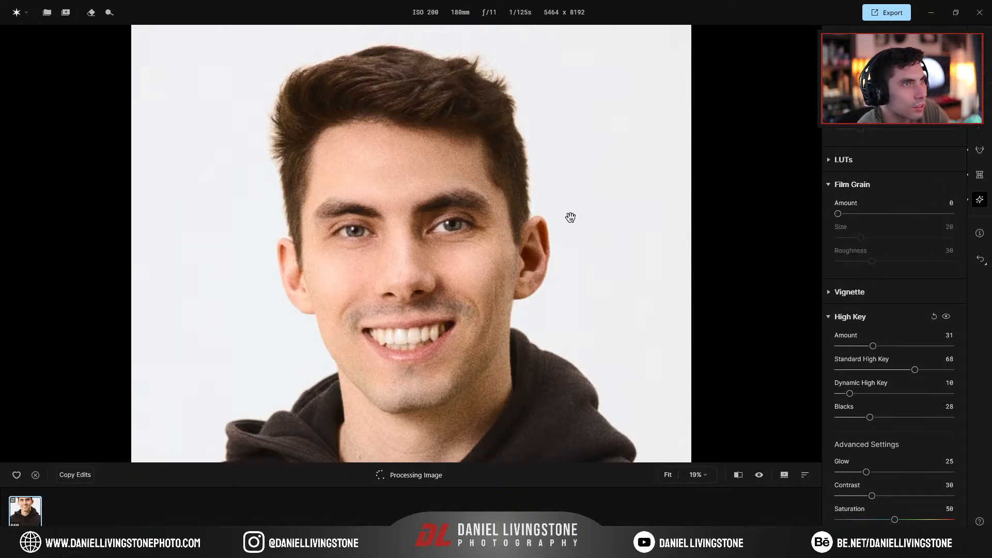
{"action": "scroll", "coordinate": [570, 217], "scroll_direction": "down", "scroll_amount": 3}
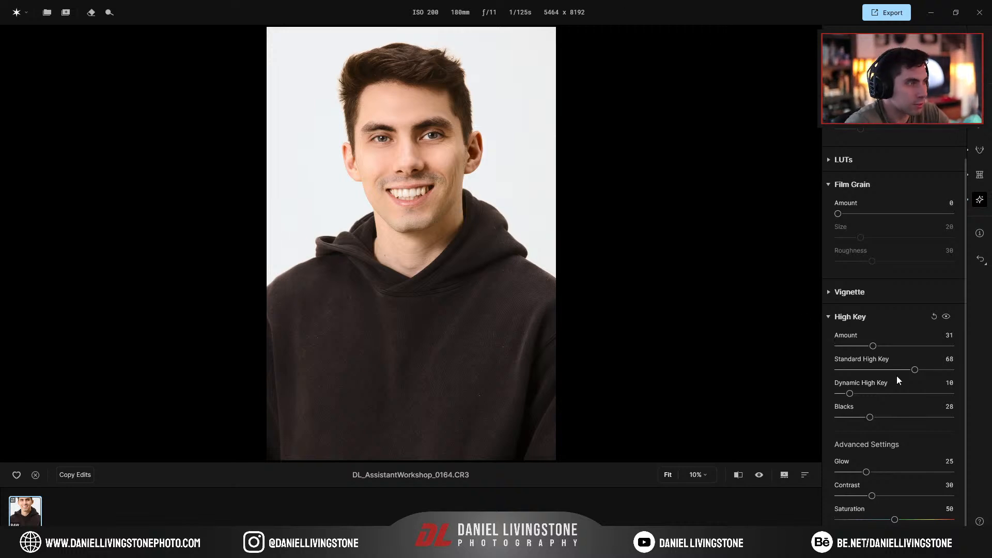
Try different Glow, Contrast and Saturation values in the High Key advanced settings and restore their previous values
{"action": "mouse_move", "coordinate": [867, 473]}
{"action": "left_mouse_down"}
{"action": "mouse_move", "coordinate": [933, 472]}
{"action": "mouse_move", "coordinate": [854, 471]}
{"action": "left_mouse_up"}
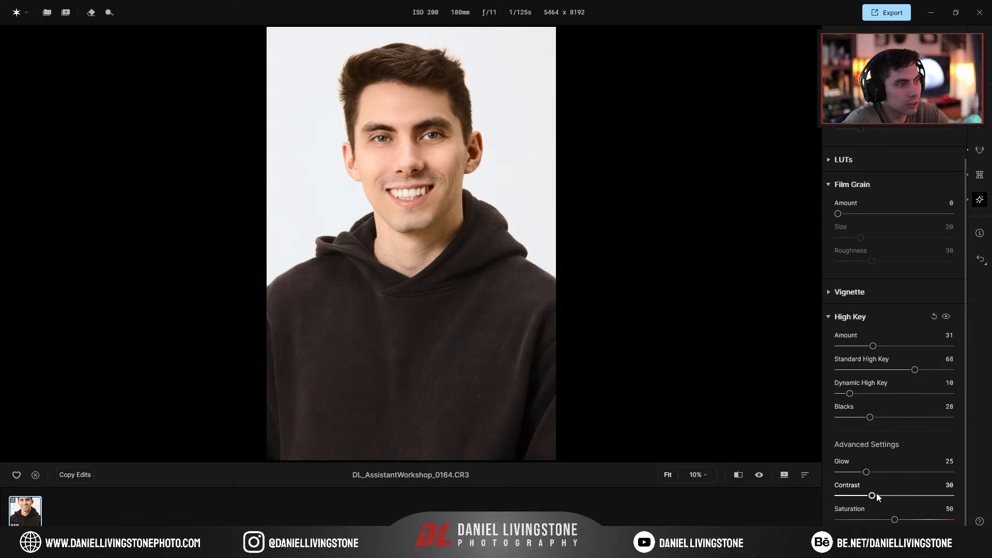
{"action": "left_click_drag", "start_coordinate": [837, 496], "coordinate": [921, 519]}
{"action": "double_click", "coordinate": [921, 520]}
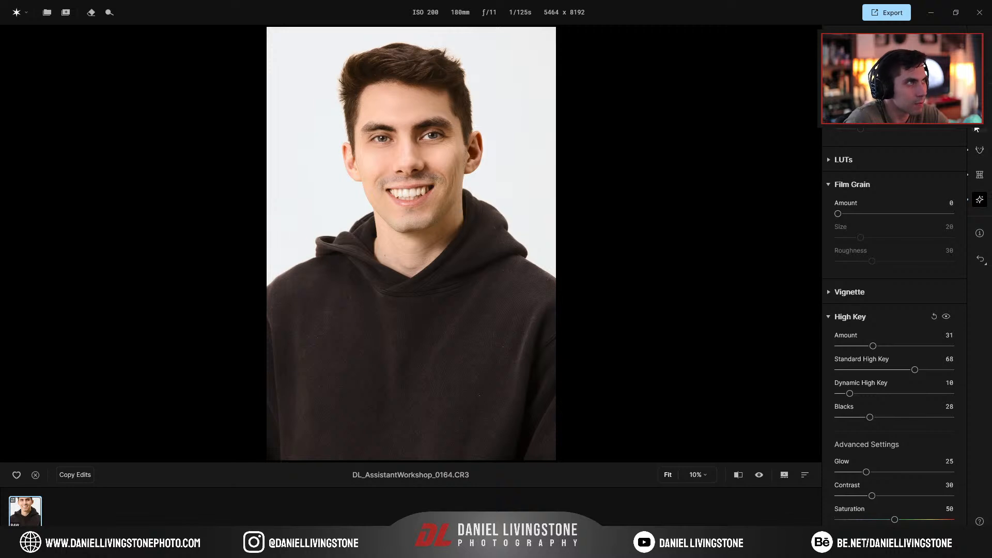
Set the Vibrance to 60 in the portrait's Color adjustments
{"action": "left_click", "coordinate": [979, 151]}
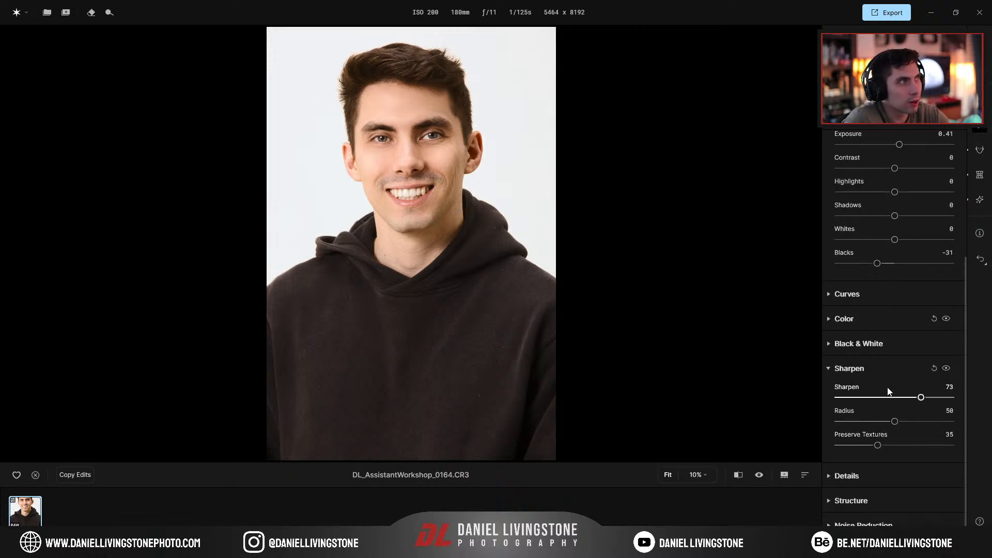
{"action": "scroll", "coordinate": [857, 331], "scroll_direction": "up", "scroll_amount": 4}
{"action": "scroll", "coordinate": [861, 361], "scroll_direction": "down", "scroll_amount": 4}
{"action": "left_click", "coordinate": [873, 368]}
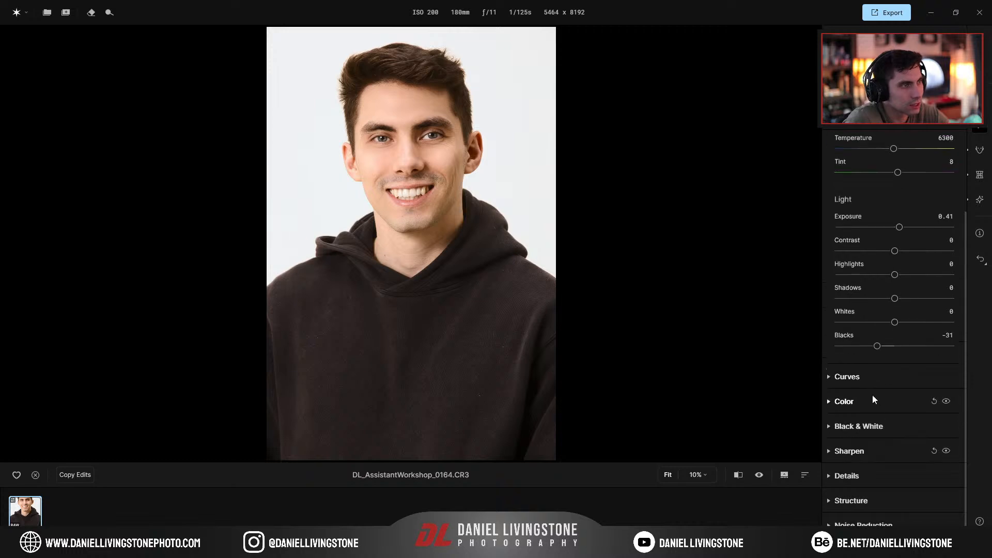
{"action": "left_click", "coordinate": [844, 401]}
{"action": "scroll", "coordinate": [883, 399], "scroll_direction": "down", "scroll_amount": 5}
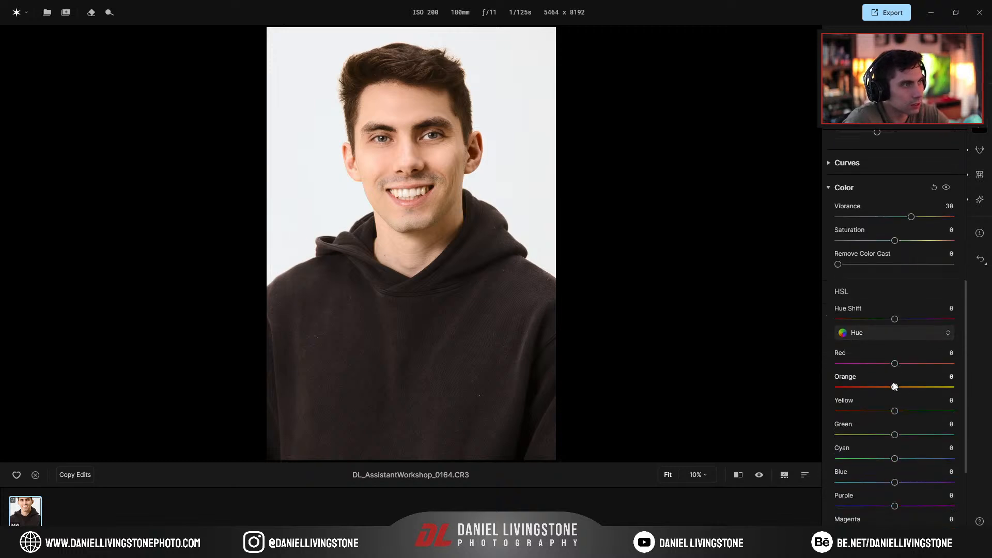
{"action": "mouse_move", "coordinate": [911, 192]}
{"action": "left_mouse_down"}
{"action": "mouse_move", "coordinate": [939, 197]}
{"action": "mouse_move", "coordinate": [928, 197]}
{"action": "left_mouse_up"}
Check the colours on the face up close and in the whole portrait
{"action": "double_click", "coordinate": [369, 155]}
{"action": "left_click_drag", "start_coordinate": [465, 159], "coordinate": [486, 281]}
{"action": "scroll", "coordinate": [434, 236], "scroll_direction": "down", "scroll_amount": 1}
{"action": "scroll", "coordinate": [434, 236], "scroll_direction": "down", "scroll_amount": 3}
{"action": "scroll", "coordinate": [485, 282], "scroll_direction": "down", "scroll_amount": 3}
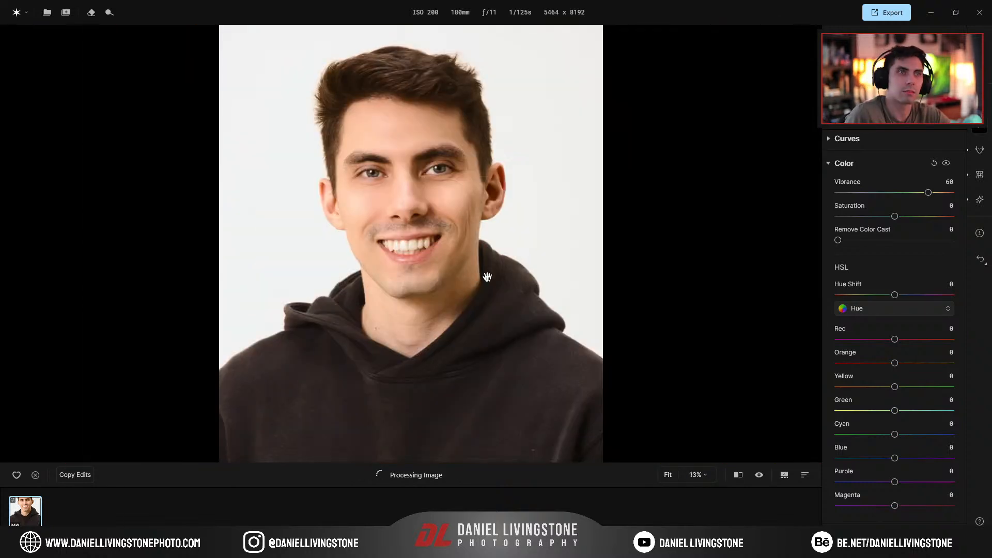
{"action": "scroll", "coordinate": [487, 277], "scroll_direction": "down", "scroll_amount": 1}
{"action": "left_click", "coordinate": [487, 277]}
{"action": "left_click", "coordinate": [488, 277]}
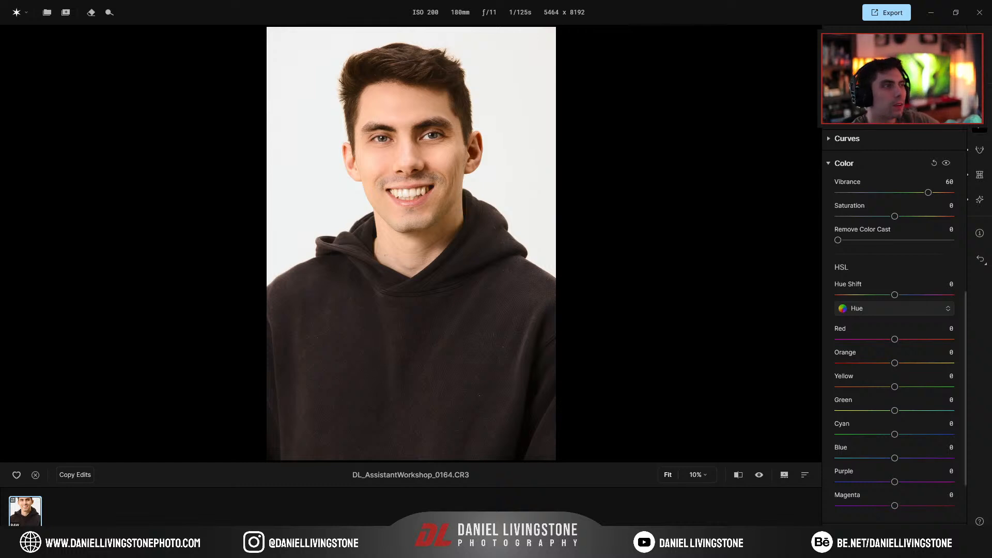
Review the Develop adjustments and show the photo's shooting information
{"action": "scroll", "coordinate": [881, 316], "scroll_direction": "up", "scroll_amount": 6}
{"action": "scroll", "coordinate": [882, 320], "scroll_direction": "down", "scroll_amount": 8}
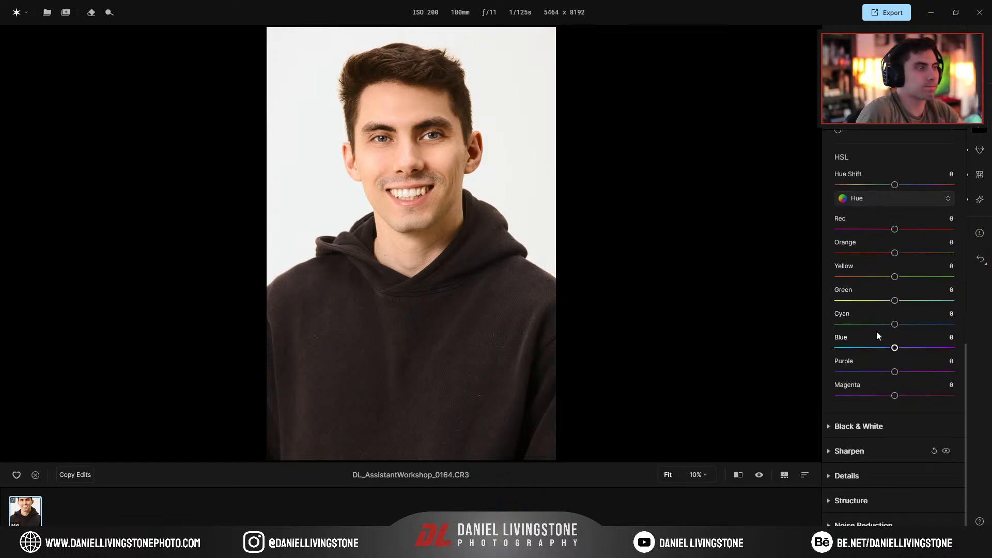
{"action": "scroll", "coordinate": [900, 457], "scroll_direction": "up", "scroll_amount": 8}
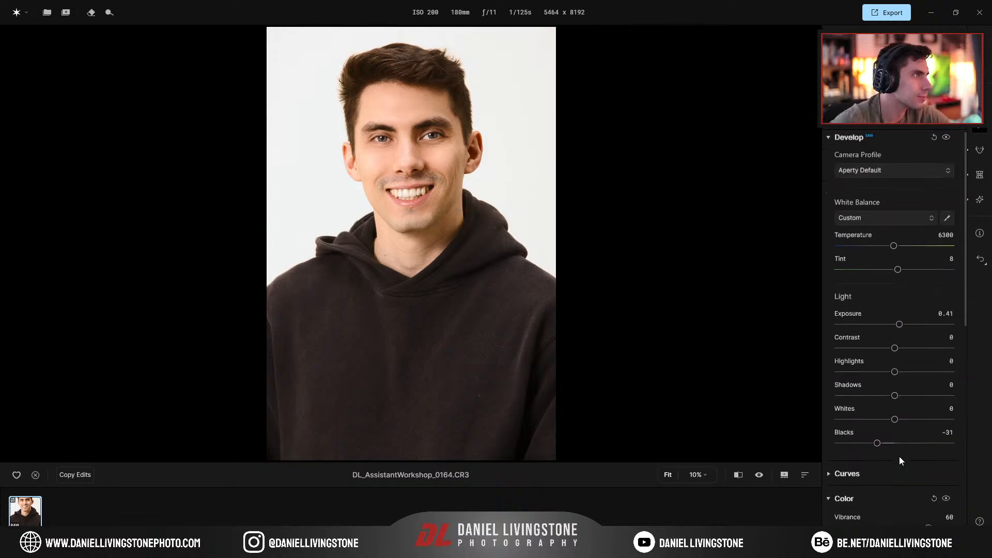
{"action": "left_click", "coordinate": [981, 233]}
{"action": "left_click", "coordinate": [980, 233]}
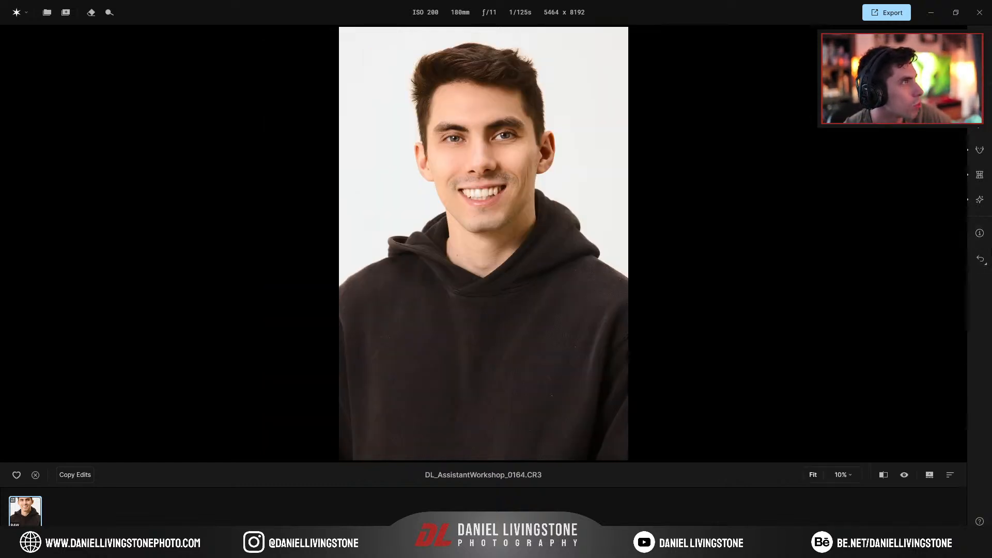
{"action": "left_click", "coordinate": [980, 234]}
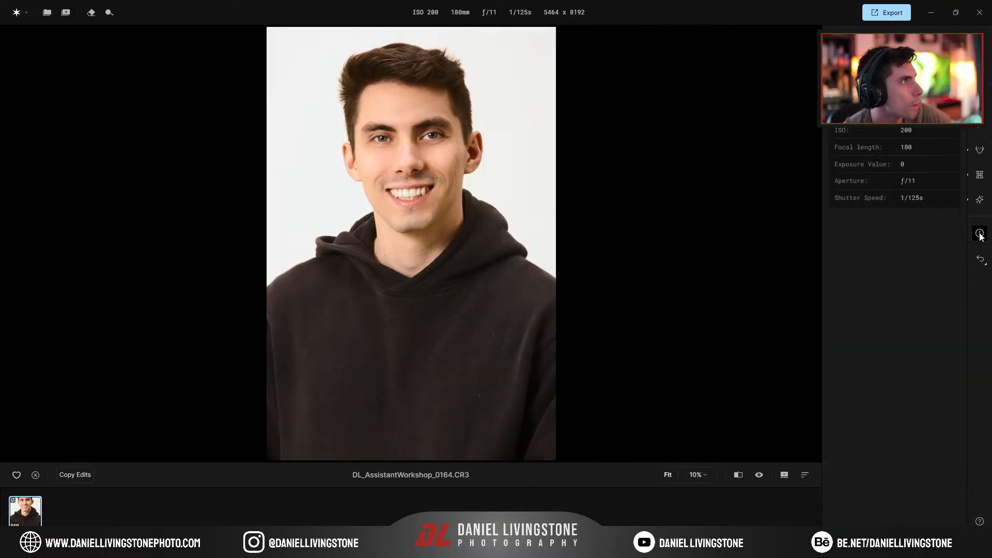
Open the presets and revert the portrait to its original state
{"action": "left_click", "coordinate": [987, 50]}
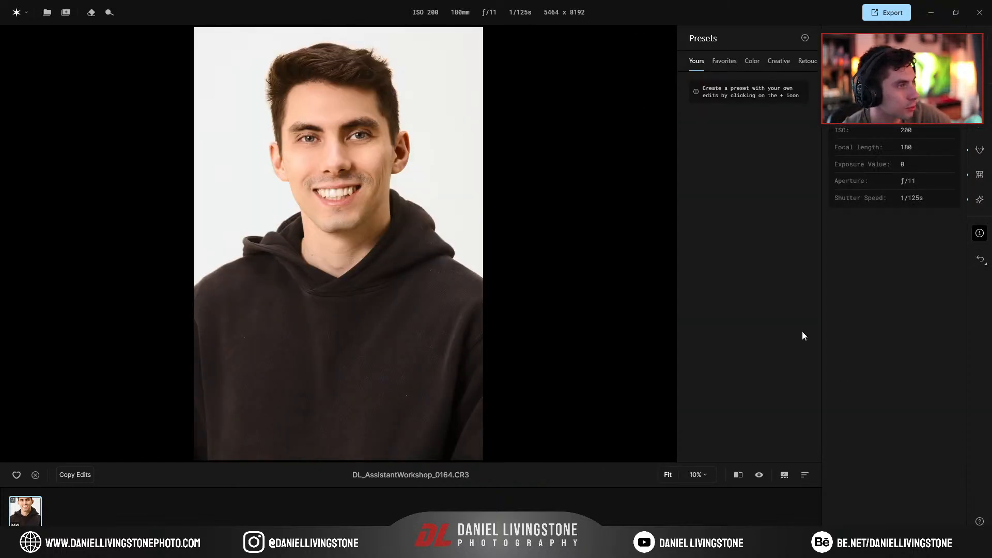
{"action": "left_click", "coordinate": [979, 261]}
{"action": "left_click", "coordinate": [975, 311]}
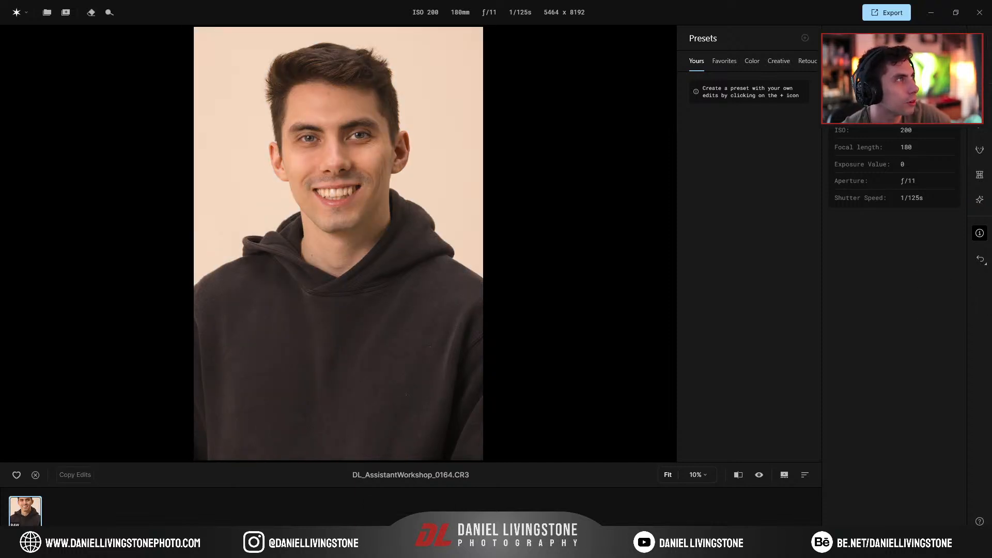
{"action": "left_click", "coordinate": [981, 50]}
{"action": "left_click", "coordinate": [980, 50]}
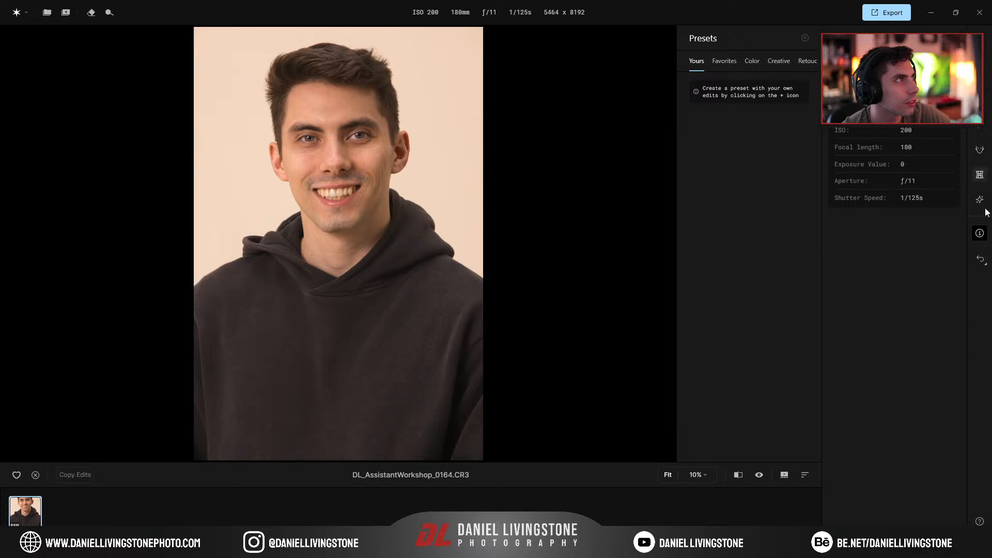
Apply a preset listed above Natural Radiance and inspect its effect on the face up close
{"action": "left_click", "coordinate": [980, 235]}
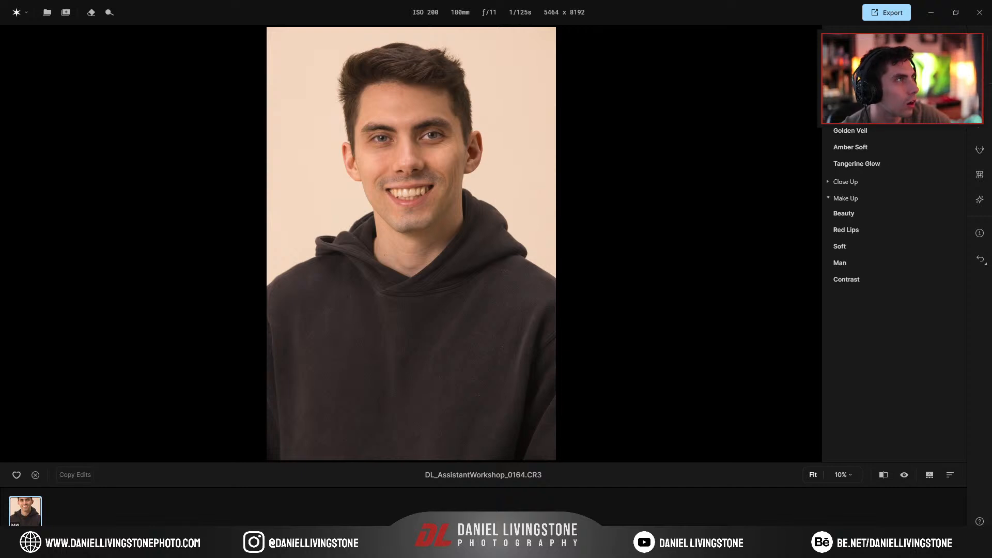
{"action": "scroll", "coordinate": [444, 140], "scroll_direction": "up", "scroll_amount": 6}
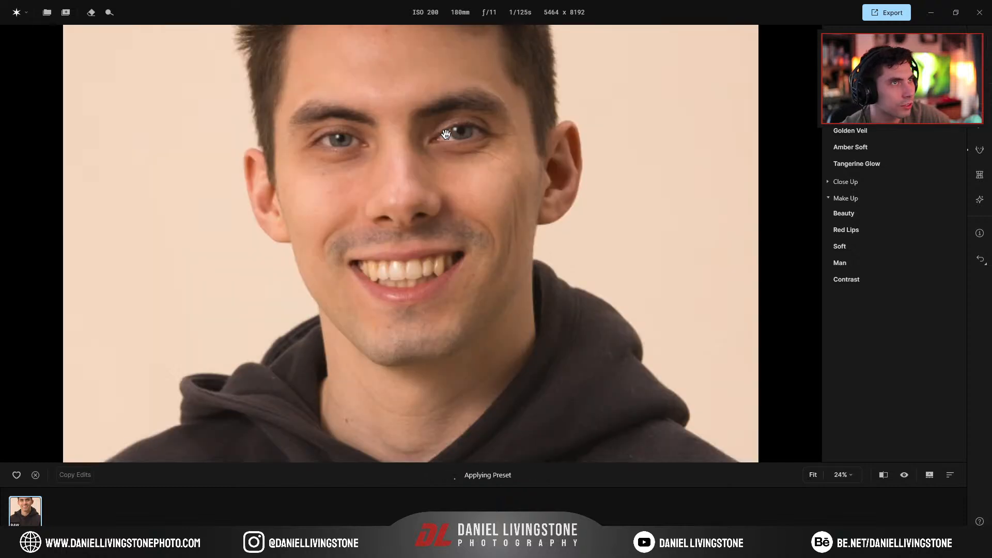
{"action": "left_click_drag", "start_coordinate": [447, 147], "coordinate": [446, 219]}
{"action": "scroll", "coordinate": [447, 219], "scroll_direction": "down", "scroll_amount": 3}
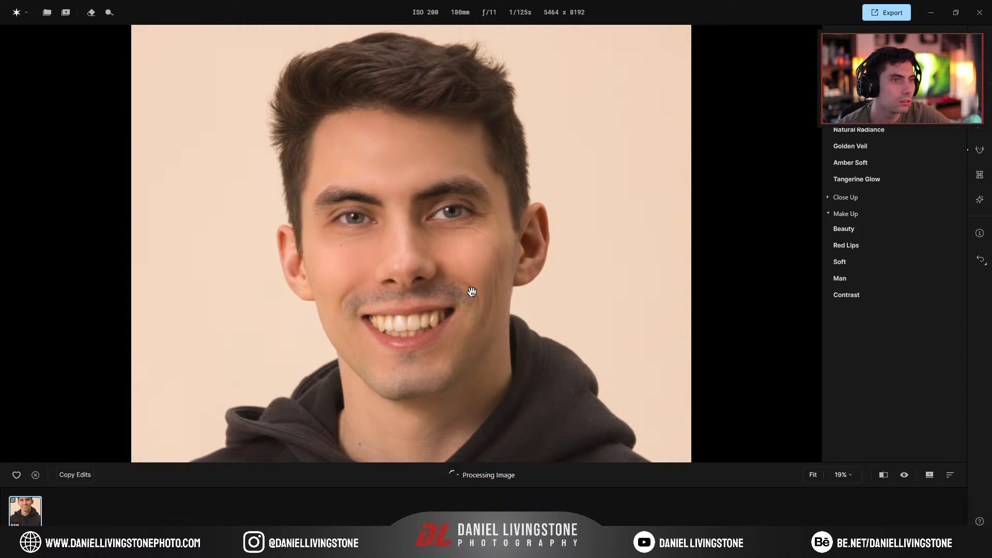
{"action": "scroll", "coordinate": [429, 248], "scroll_direction": "up", "scroll_amount": 1}
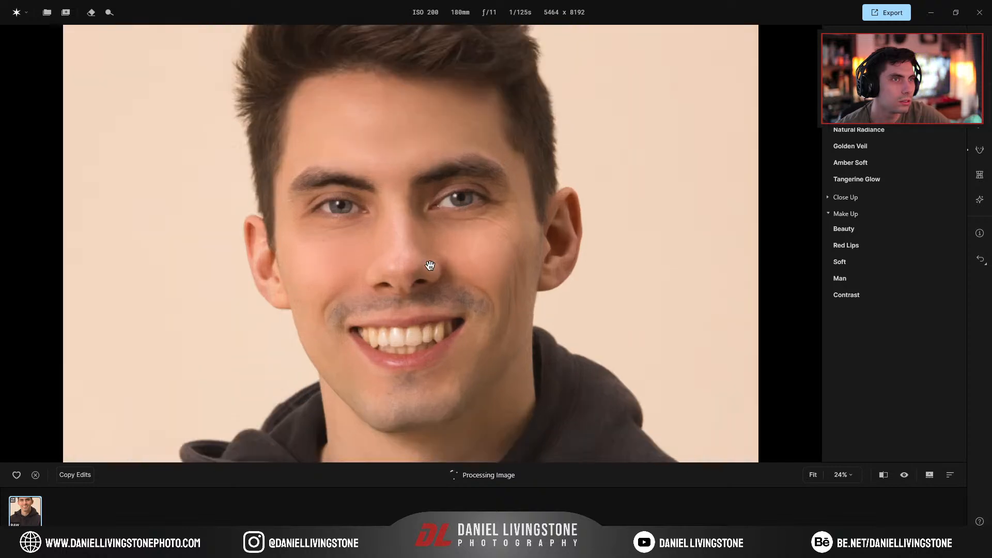
{"action": "left_click_drag", "start_coordinate": [427, 226], "coordinate": [477, 263]}
{"action": "mouse_move", "coordinate": [468, 317]}
{"action": "left_mouse_down"}
{"action": "mouse_move", "coordinate": [466, 326]}
{"action": "mouse_move", "coordinate": [469, 310]}
{"action": "left_mouse_up"}
{"action": "scroll", "coordinate": [470, 309], "scroll_direction": "up", "scroll_amount": 1}
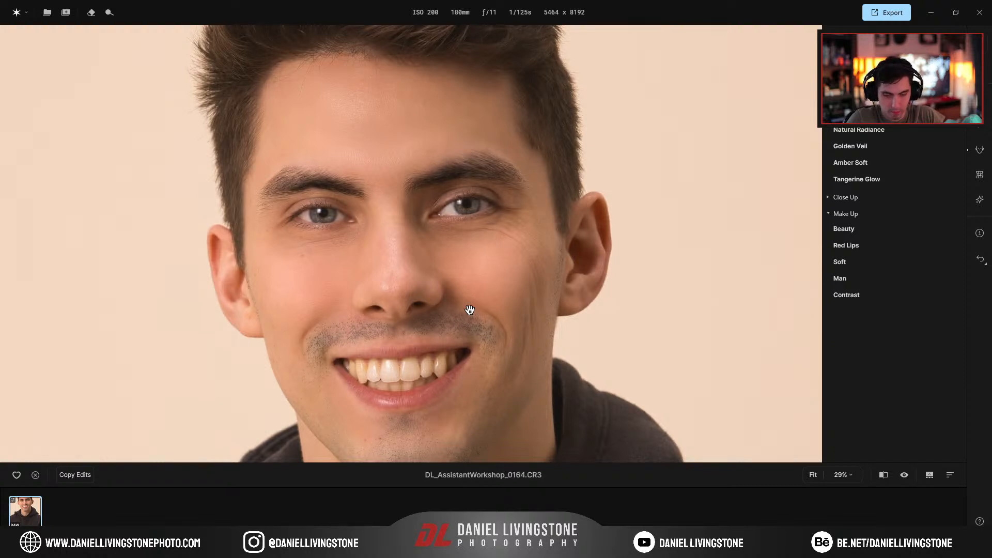
Compare the preset's result with the original photo repeatedly, on the face and with the hair in view
{"action": "left_click", "coordinate": [903, 474]}
{"action": "left_click", "coordinate": [902, 471]}
{"action": "left_click", "coordinate": [902, 472]}
{"action": "left_click", "coordinate": [903, 472]}
{"action": "left_click", "coordinate": [902, 469]}
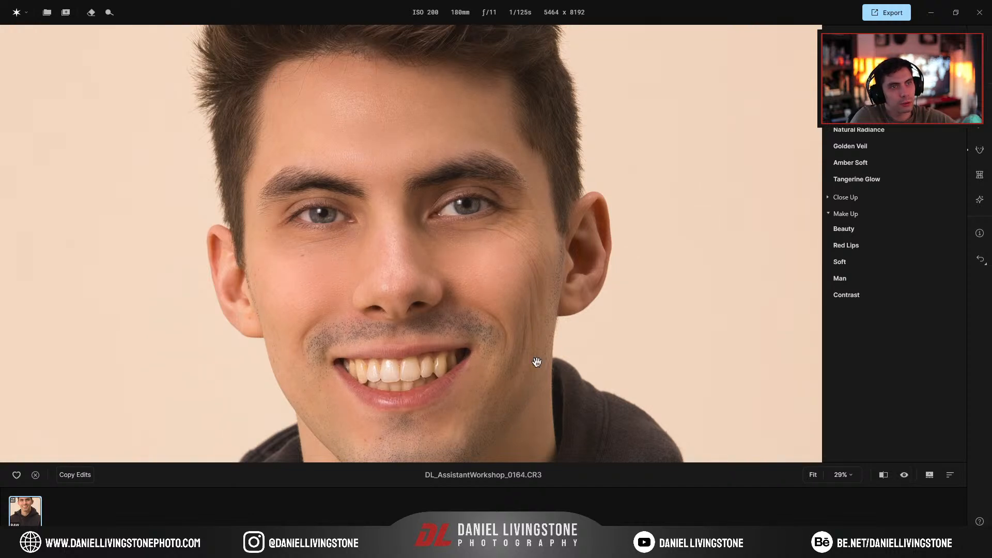
{"action": "scroll", "coordinate": [506, 359], "scroll_direction": "down", "scroll_amount": 3}
{"action": "scroll", "coordinate": [460, 352], "scroll_direction": "up", "scroll_amount": 2}
{"action": "left_click_drag", "start_coordinate": [433, 340], "coordinate": [436, 406]}
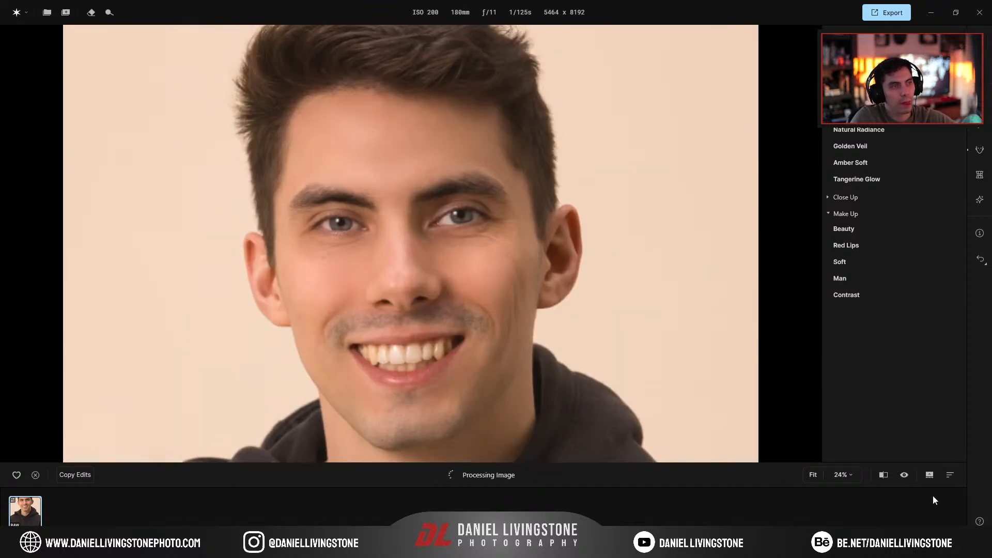
{"action": "left_click", "coordinate": [905, 476]}
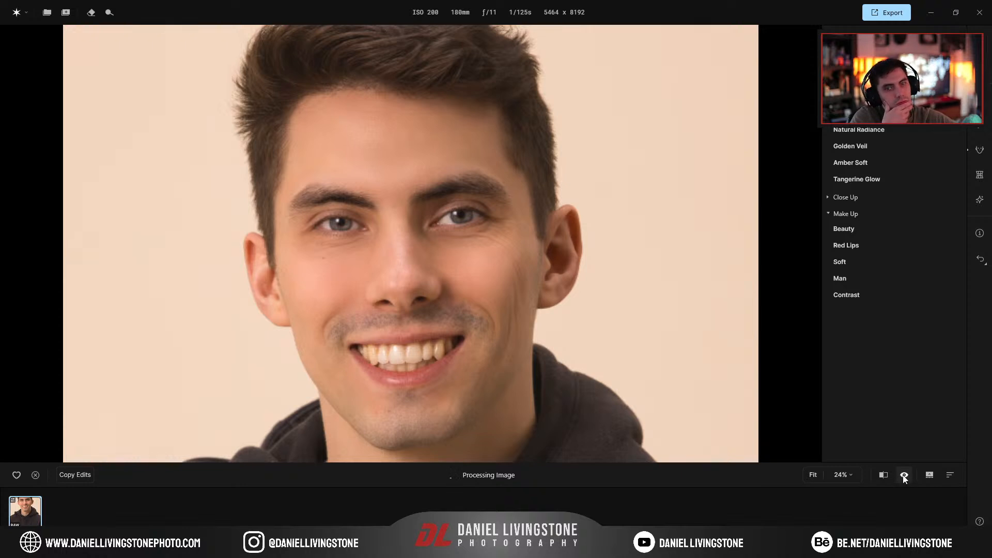
{"action": "left_click", "coordinate": [905, 476]}
{"action": "left_click", "coordinate": [904, 475]}
{"action": "left_click", "coordinate": [904, 475]}
{"action": "left_click", "coordinate": [904, 476]}
{"action": "left_click", "coordinate": [903, 476]}
{"action": "left_click", "coordinate": [904, 475]}
{"action": "left_click", "coordinate": [903, 476]}
{"action": "left_click", "coordinate": [903, 475]}
{"action": "left_click", "coordinate": [903, 476]}
{"action": "left_click", "coordinate": [903, 475]}
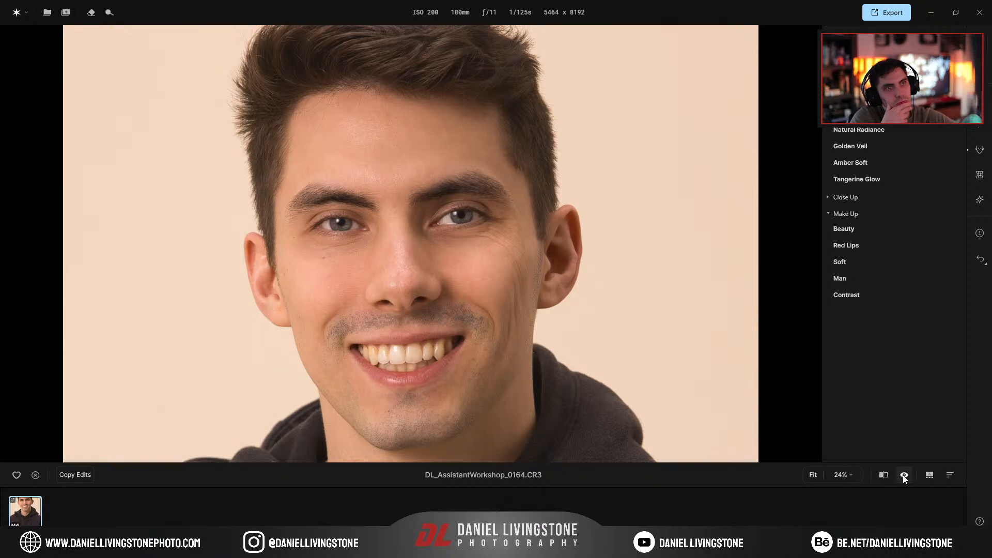
Revert the portrait to its original, apply the Natural Radiance preset and compare before and after
{"action": "mouse_move", "coordinate": [981, 258]}
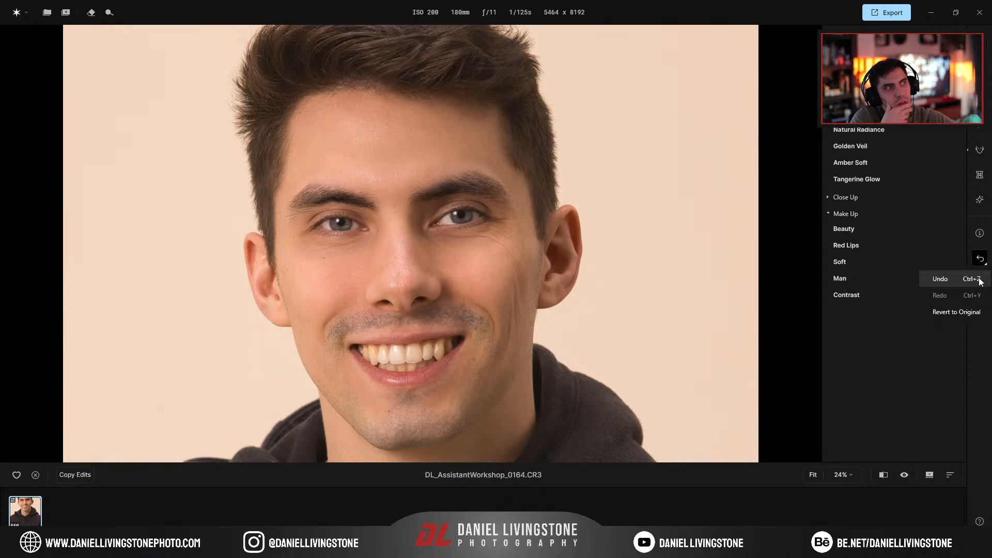
{"action": "left_click", "coordinate": [966, 312]}
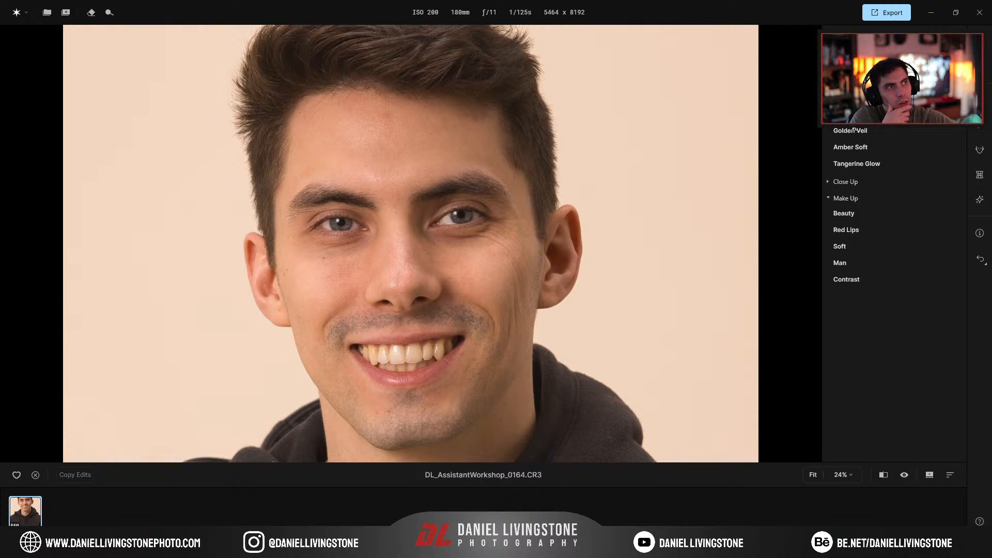
{"action": "left_click", "coordinate": [853, 114]}
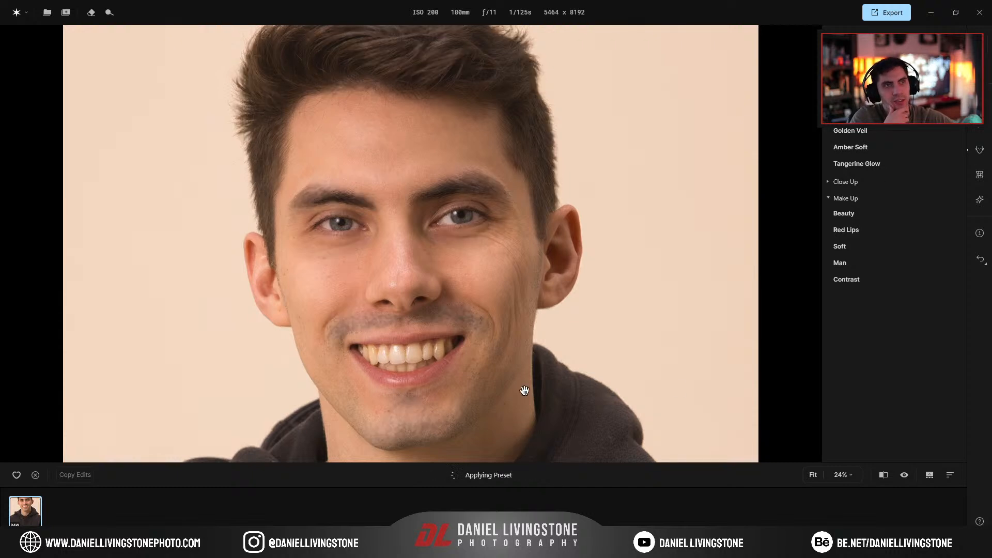
{"action": "left_click", "coordinate": [904, 476]}
{"action": "left_click", "coordinate": [904, 475]}
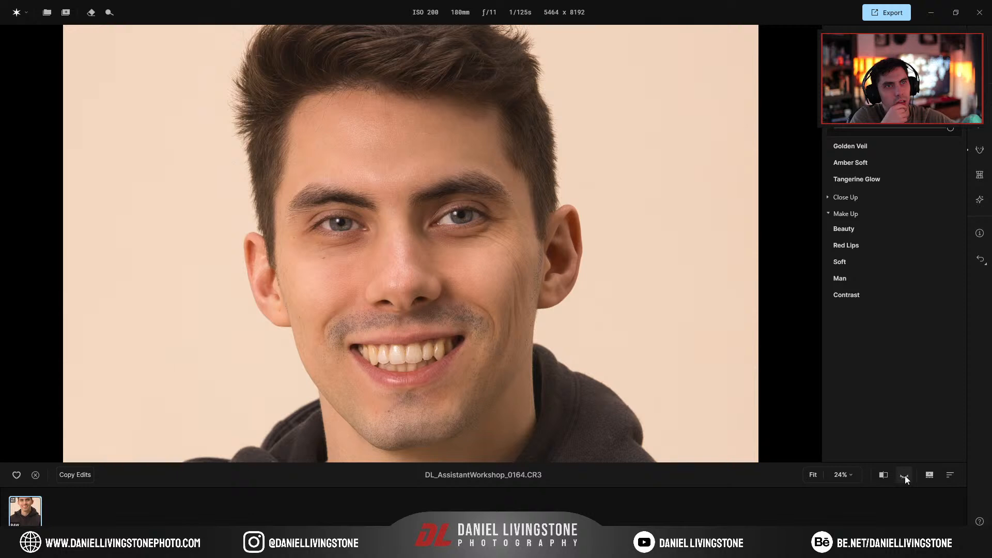
{"action": "left_click", "coordinate": [904, 475]}
{"action": "left_click", "coordinate": [904, 475]}
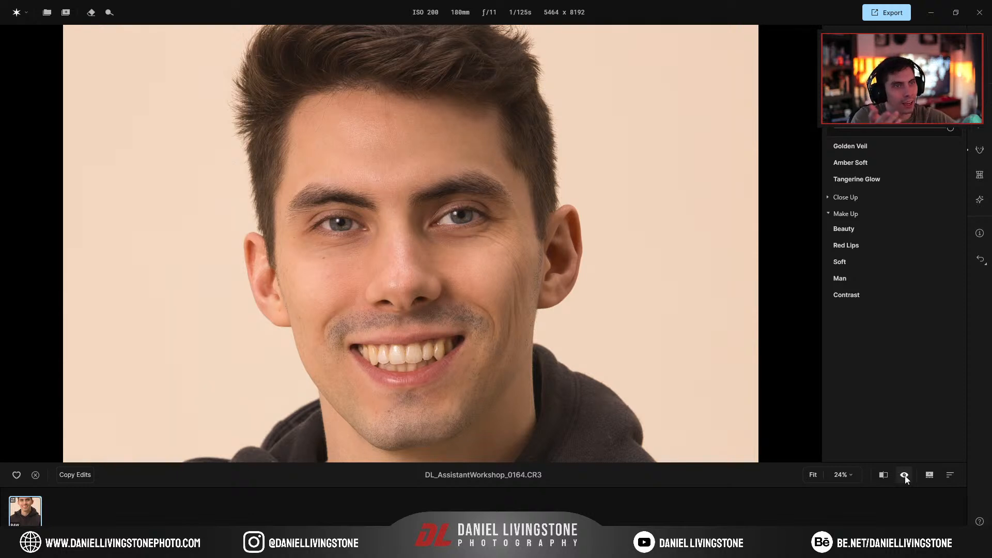
Apply the Golden Veil preset and compare it with the original on the face, also checking the whole portrait
{"action": "left_click", "coordinate": [864, 148]}
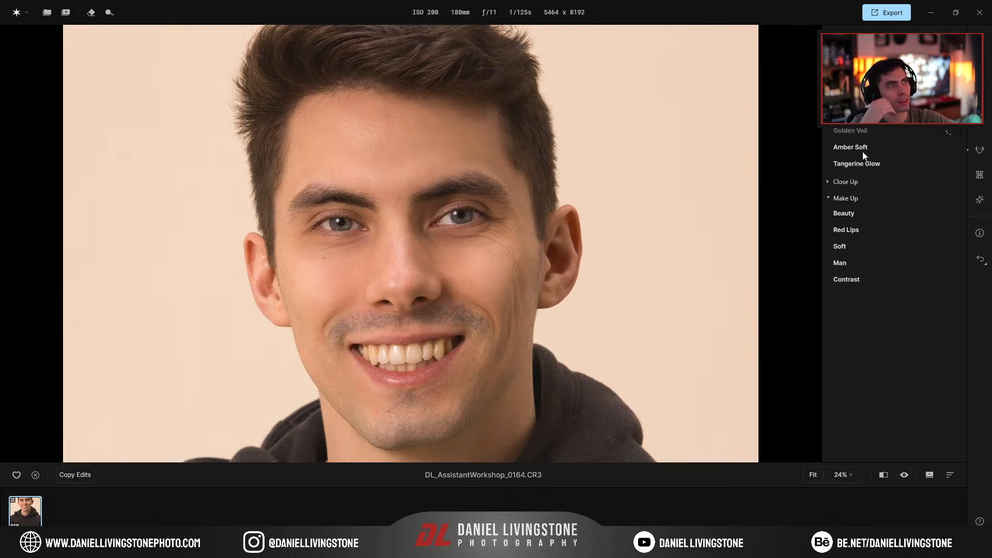
{"action": "left_click", "coordinate": [904, 476]}
{"action": "left_click", "coordinate": [904, 476]}
{"action": "left_click", "coordinate": [904, 475]}
{"action": "left_click", "coordinate": [904, 476]}
{"action": "left_click", "coordinate": [905, 476]}
{"action": "left_click", "coordinate": [905, 475]}
{"action": "left_click", "coordinate": [904, 476]}
{"action": "left_click", "coordinate": [904, 475]}
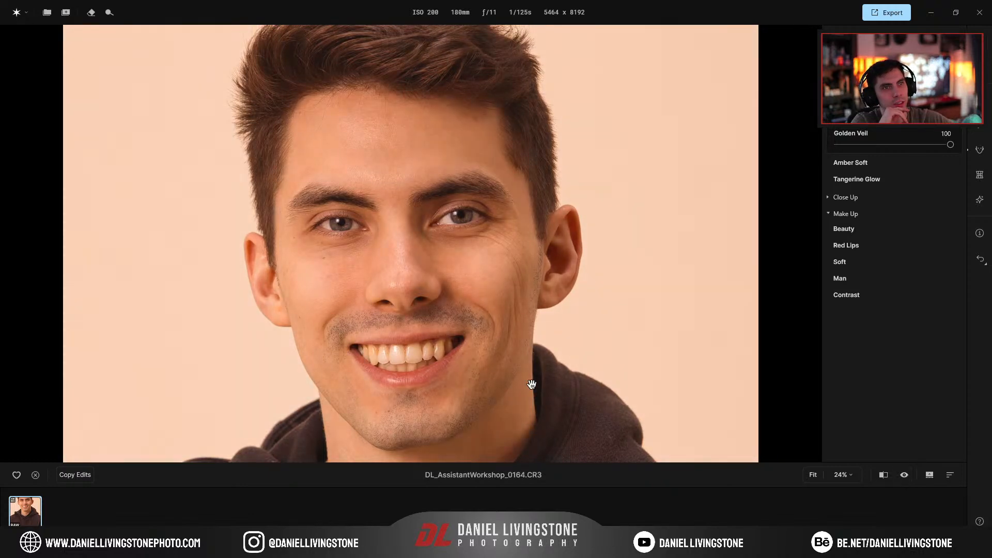
{"action": "left_click", "coordinate": [532, 385]}
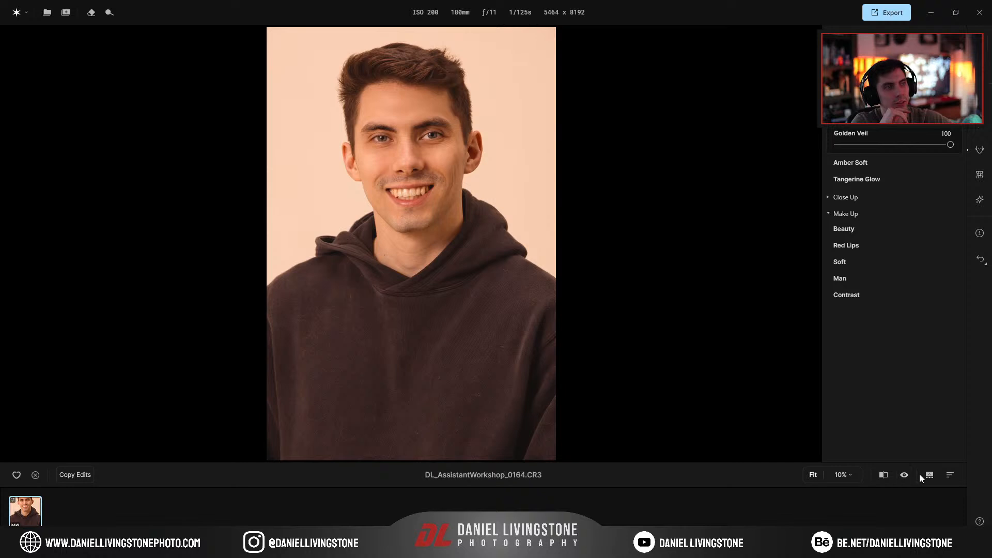
{"action": "left_click", "coordinate": [430, 205]}
{"action": "scroll", "coordinate": [445, 296], "scroll_direction": "down", "scroll_amount": 3}
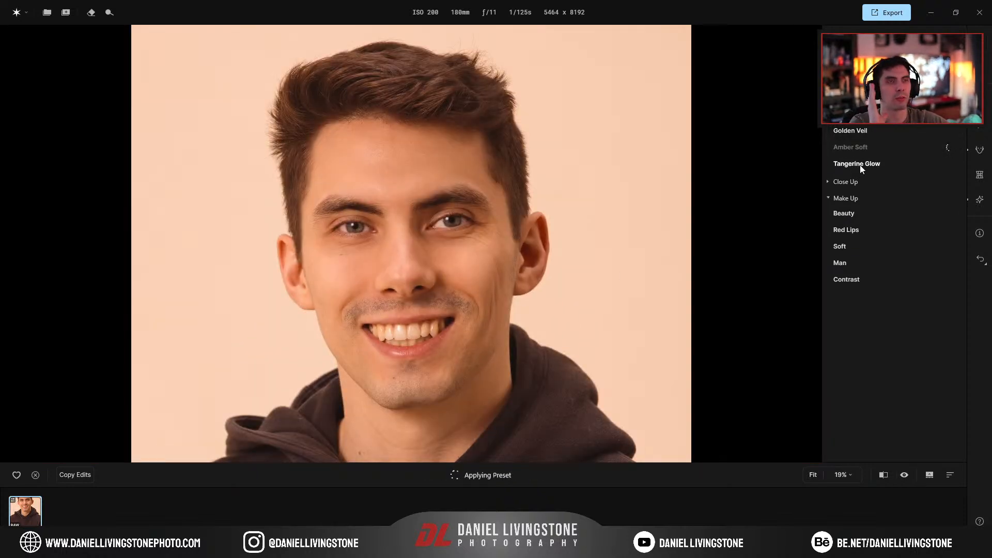
Apply the Amber Soft preset and check the result on the whole portrait and on the face up close
{"action": "scroll", "coordinate": [503, 273], "scroll_direction": "down", "scroll_amount": 1}
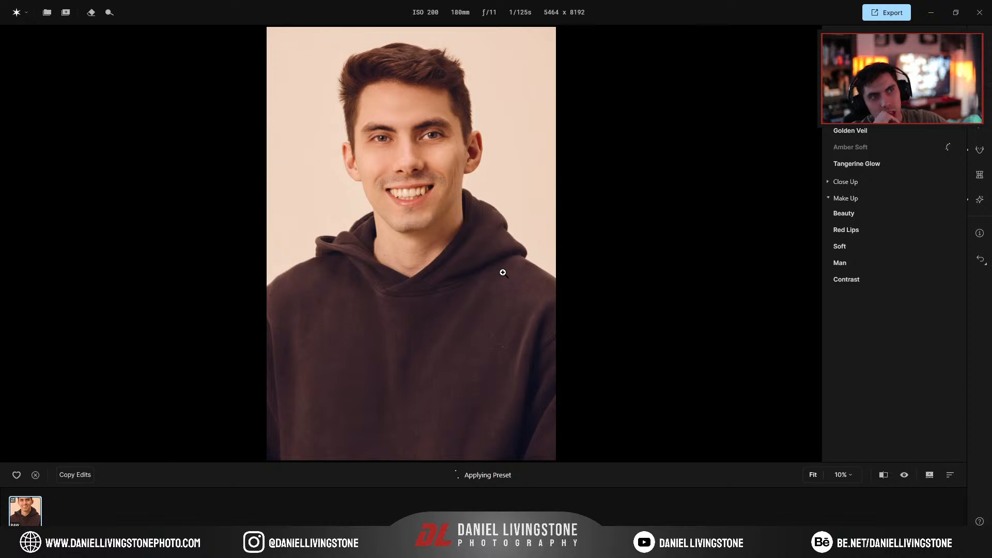
{"action": "scroll", "coordinate": [396, 222], "scroll_direction": "up", "scroll_amount": 2}
{"action": "left_click_drag", "start_coordinate": [397, 222], "coordinate": [383, 310]}
{"action": "scroll", "coordinate": [393, 285], "scroll_direction": "down", "scroll_amount": 1}
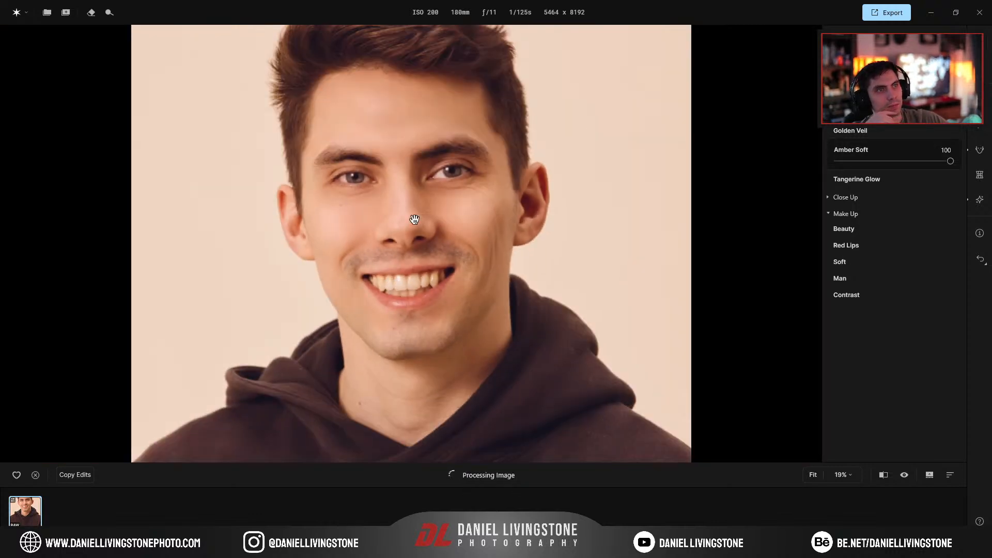
{"action": "scroll", "coordinate": [414, 272], "scroll_direction": "down", "scroll_amount": 1}
{"action": "scroll", "coordinate": [414, 273], "scroll_direction": "up", "scroll_amount": 2}
{"action": "left_click_drag", "start_coordinate": [377, 166], "coordinate": [369, 251]}
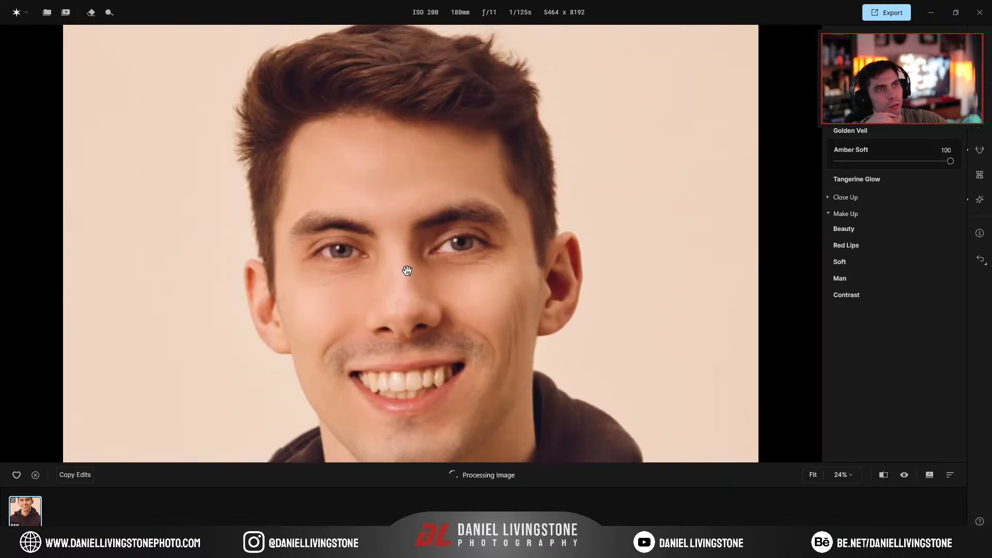
Apply the Tangerine Glow preset and check its result on the face
{"action": "left_click", "coordinate": [842, 178]}
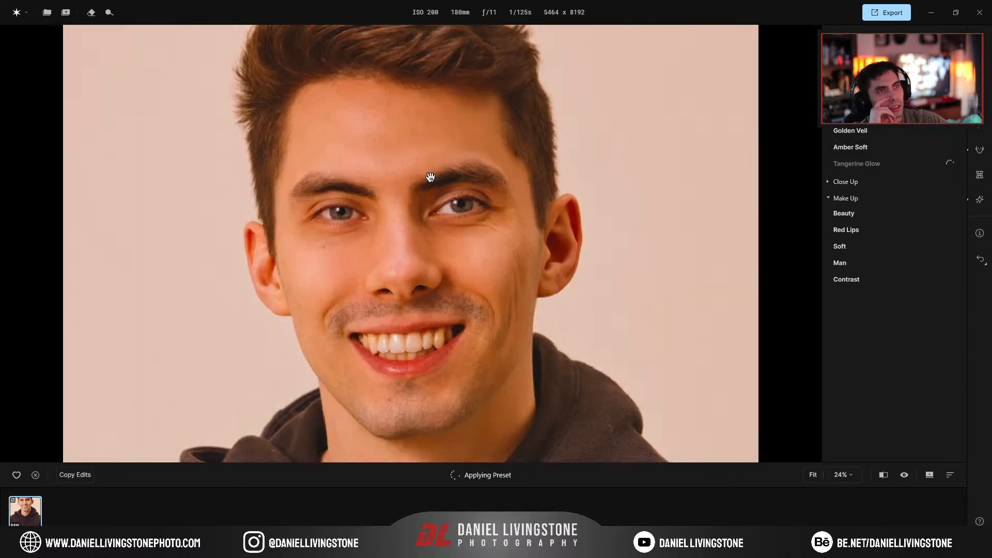
{"action": "scroll", "coordinate": [443, 233], "scroll_direction": "down", "scroll_amount": 1}
{"action": "scroll", "coordinate": [443, 246], "scroll_direction": "up", "scroll_amount": 1}
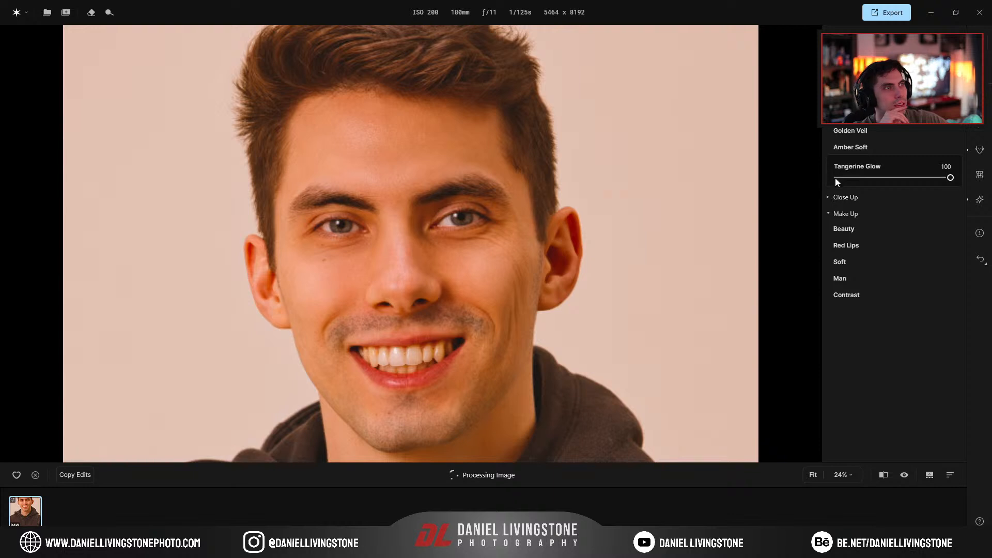
{"action": "scroll", "coordinate": [896, 148], "scroll_direction": "down", "scroll_amount": 2}
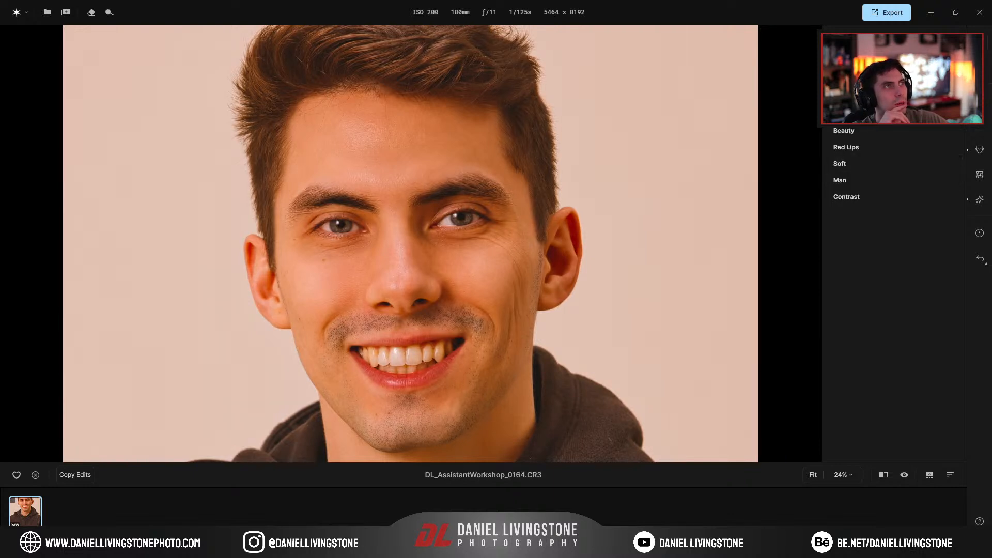
Revert the portrait to its original and apply the Man make-up preset at strength 100
{"action": "left_click", "coordinate": [979, 257]}
{"action": "left_click", "coordinate": [957, 312]}
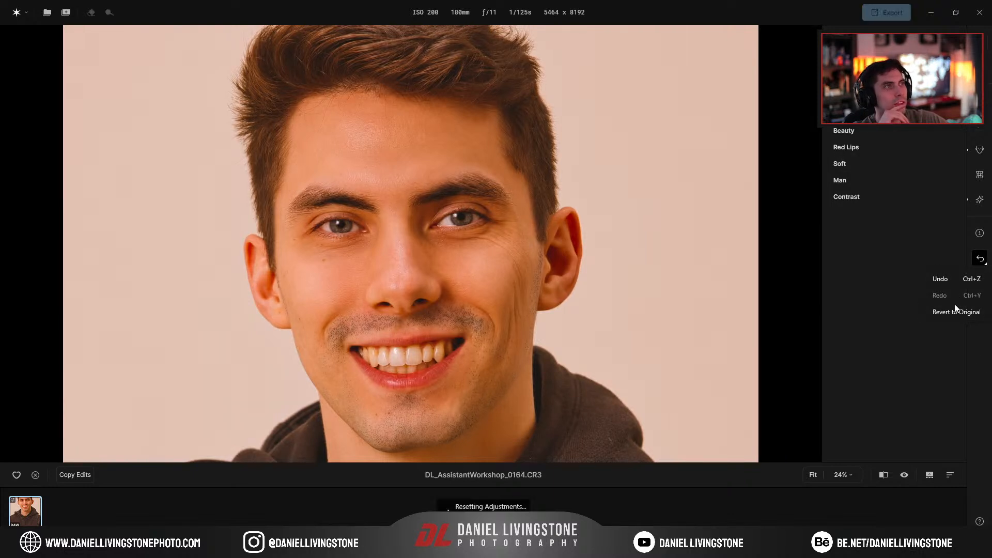
{"action": "left_click", "coordinate": [840, 181]}
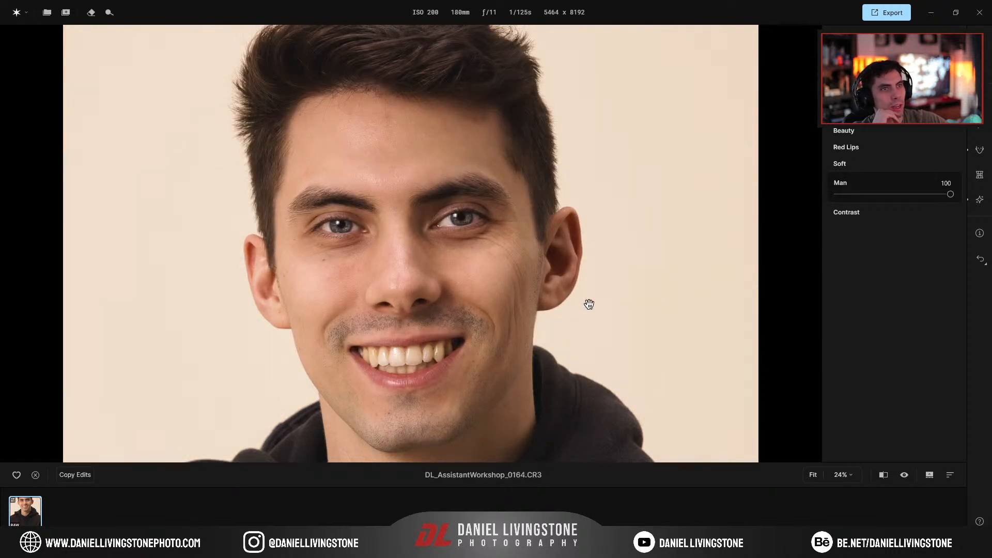
{"action": "mouse_move", "coordinate": [951, 194]}
{"action": "left_mouse_down"}
{"action": "mouse_move", "coordinate": [831, 194]}
{"action": "mouse_move", "coordinate": [950, 194]}
{"action": "left_mouse_up"}
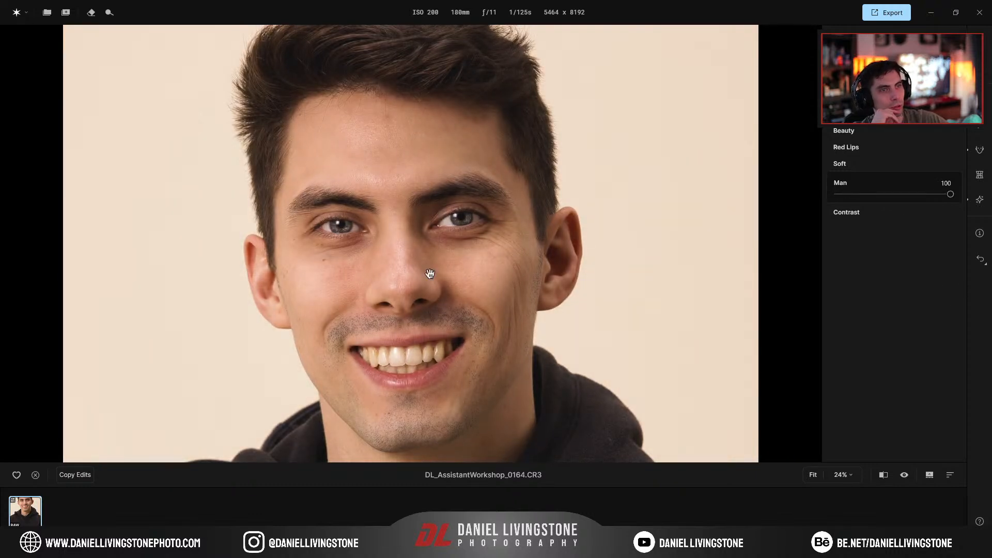
{"action": "left_click", "coordinate": [447, 260]}
{"action": "left_click", "coordinate": [447, 260]}
{"action": "left_click_drag", "start_coordinate": [448, 222], "coordinate": [434, 485]}
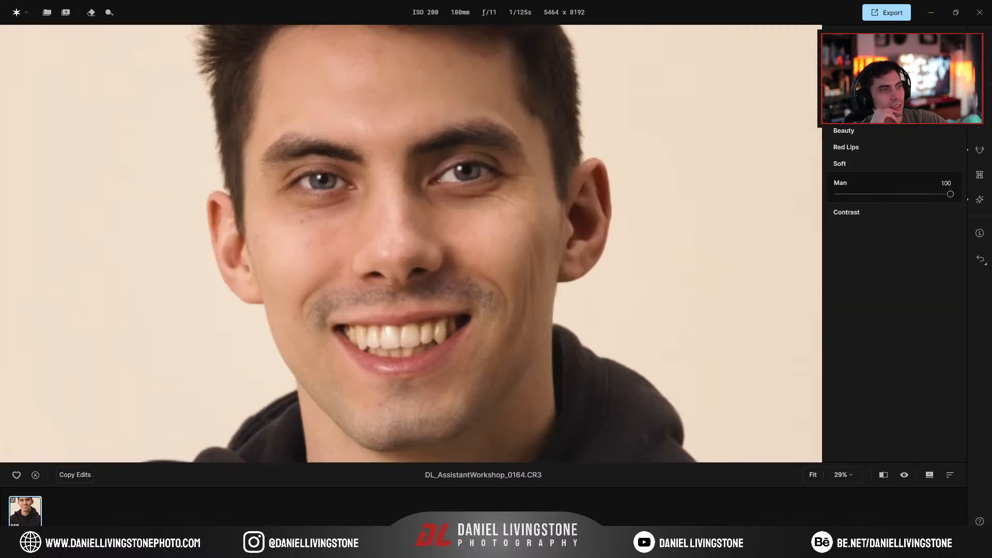
Compare the Man preset's result with the original photo repeatedly on the face, and check it on the whole portrait
{"action": "left_click", "coordinate": [902, 475]}
{"action": "left_click", "coordinate": [902, 475]}
{"action": "left_click", "coordinate": [902, 474]}
{"action": "left_click", "coordinate": [902, 475]}
{"action": "left_click", "coordinate": [902, 475]}
{"action": "left_click", "coordinate": [902, 475]}
{"action": "left_click", "coordinate": [901, 474]}
{"action": "left_click", "coordinate": [902, 475]}
{"action": "left_click", "coordinate": [902, 475]}
{"action": "left_click", "coordinate": [901, 475]}
{"action": "left_click", "coordinate": [902, 475]}
{"action": "left_click", "coordinate": [902, 475]}
{"action": "left_click", "coordinate": [901, 475]}
{"action": "left_click", "coordinate": [902, 475]}
{"action": "left_click", "coordinate": [723, 409]}
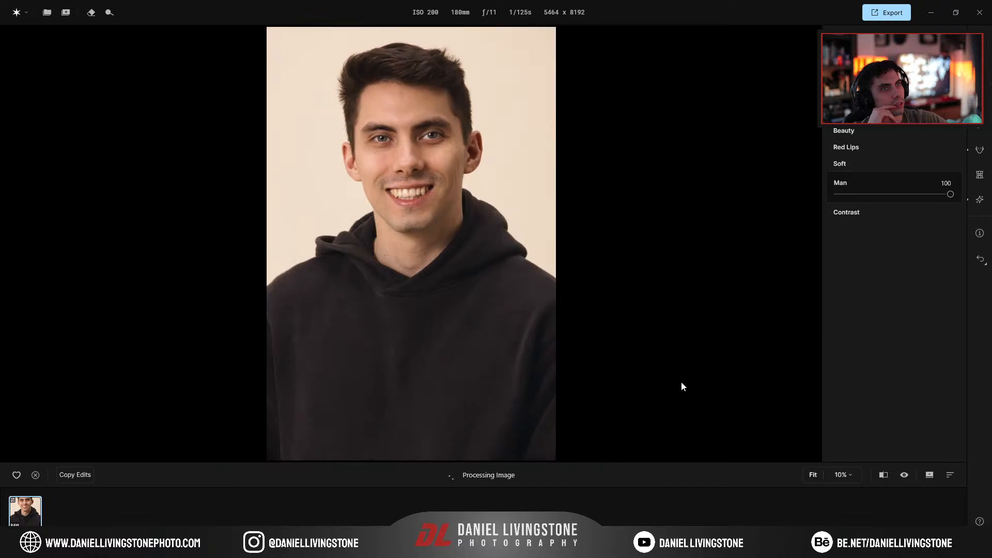
{"action": "left_click", "coordinate": [409, 200]}
{"action": "scroll", "coordinate": [454, 388], "scroll_direction": "down", "scroll_amount": 3}
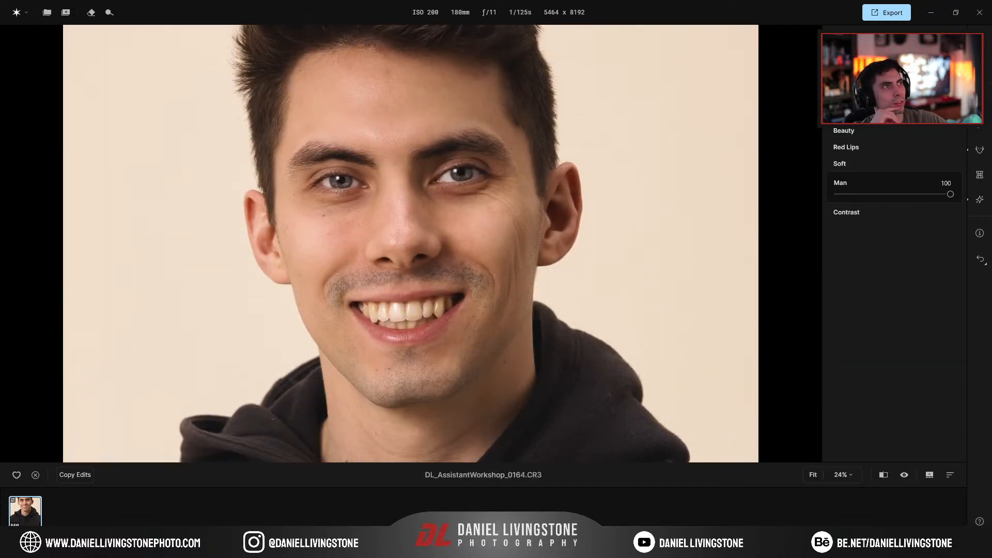
Undo the Man preset, apply the Crisp 200 preset from the Retro group and check the face up close
{"action": "key", "text": "ctrl+z"}
{"action": "left_click", "coordinate": [878, 65]}
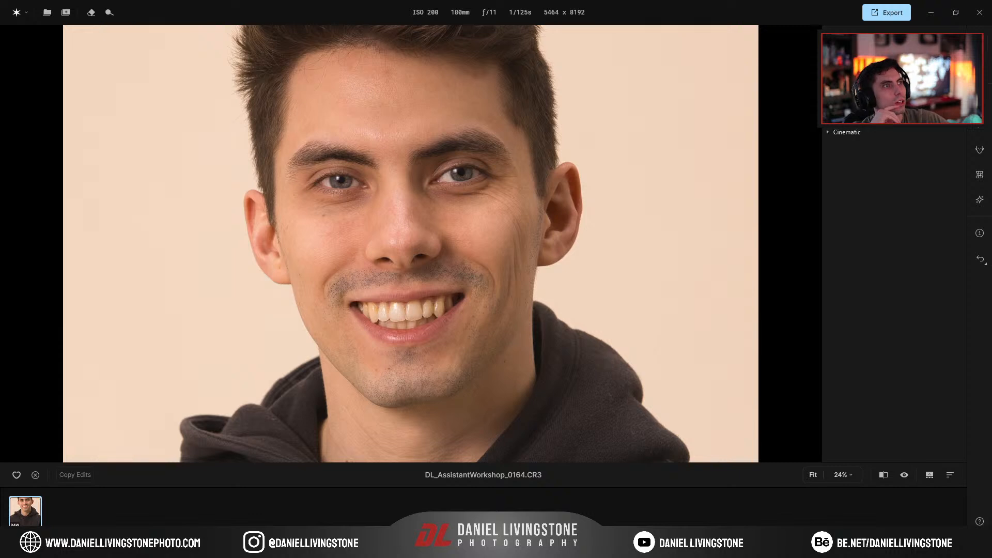
{"action": "left_click", "coordinate": [845, 97]}
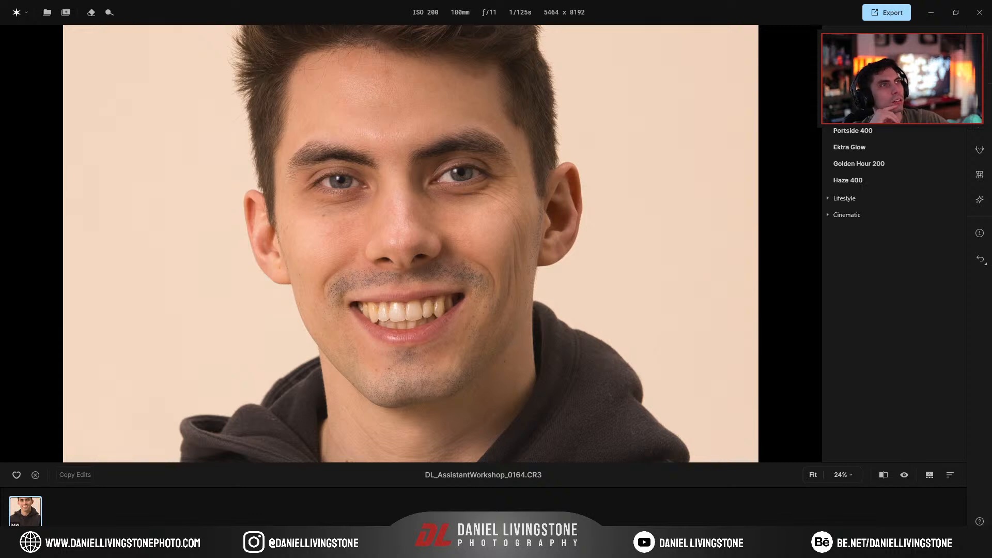
{"action": "left_click", "coordinate": [847, 180]}
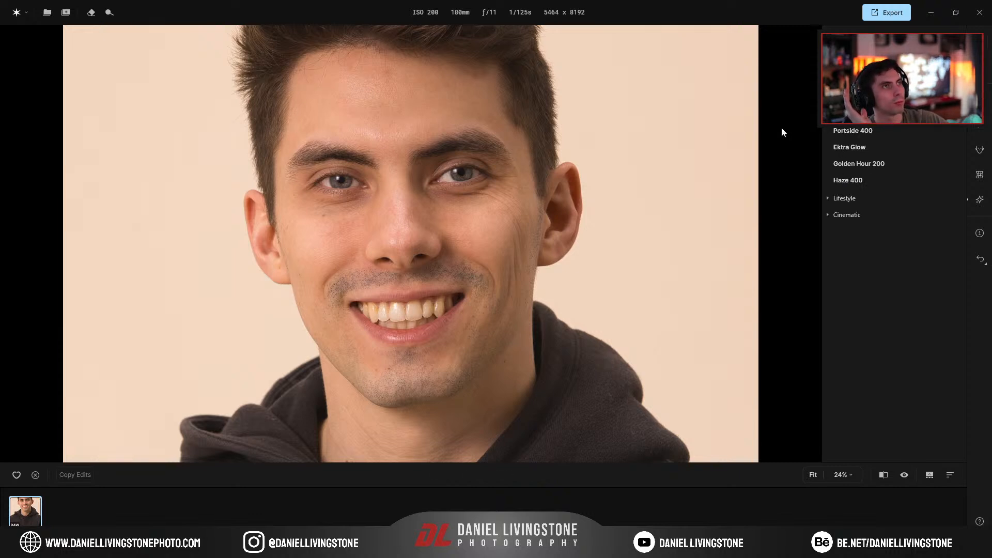
{"action": "scroll", "coordinate": [594, 179], "scroll_direction": "down", "scroll_amount": 4}
{"action": "scroll", "coordinate": [594, 179], "scroll_direction": "up", "scroll_amount": 5}
{"action": "left_click_drag", "start_coordinate": [594, 179], "coordinate": [571, 302]}
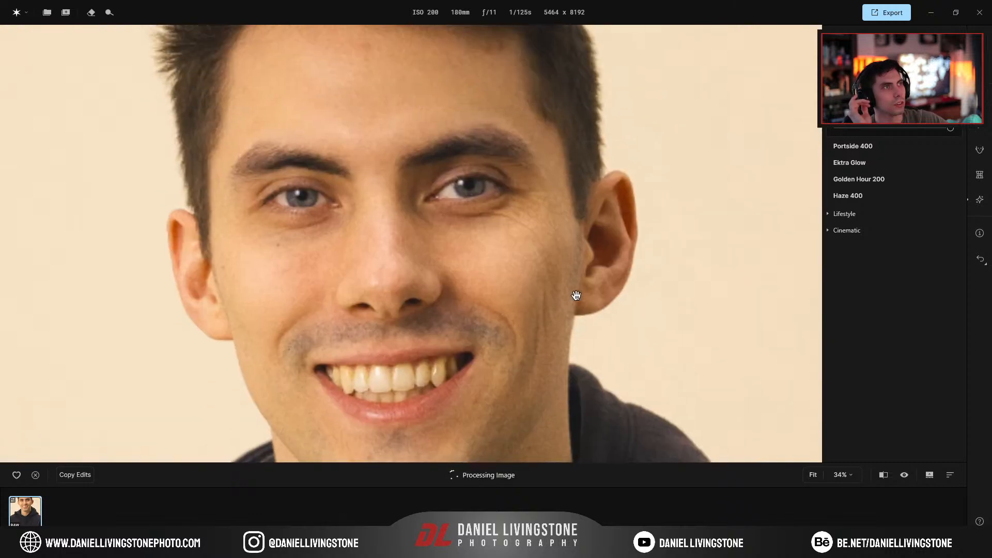
{"action": "scroll", "coordinate": [573, 301], "scroll_direction": "down", "scroll_amount": 1}
Try the Portside 400 retro preset and revert the portrait to its original
{"action": "left_click", "coordinate": [860, 150]}
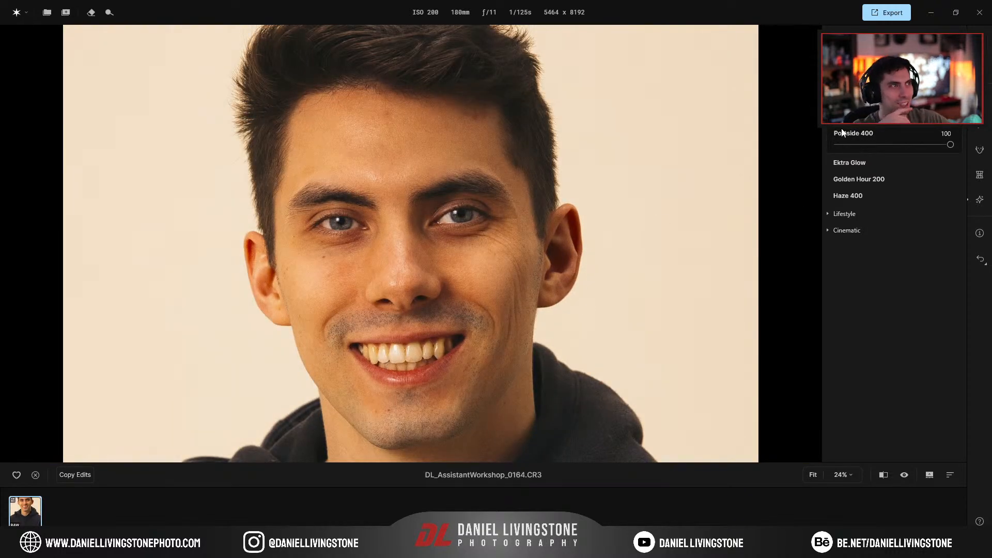
{"action": "left_click", "coordinate": [981, 258]}
{"action": "left_click", "coordinate": [964, 311]}
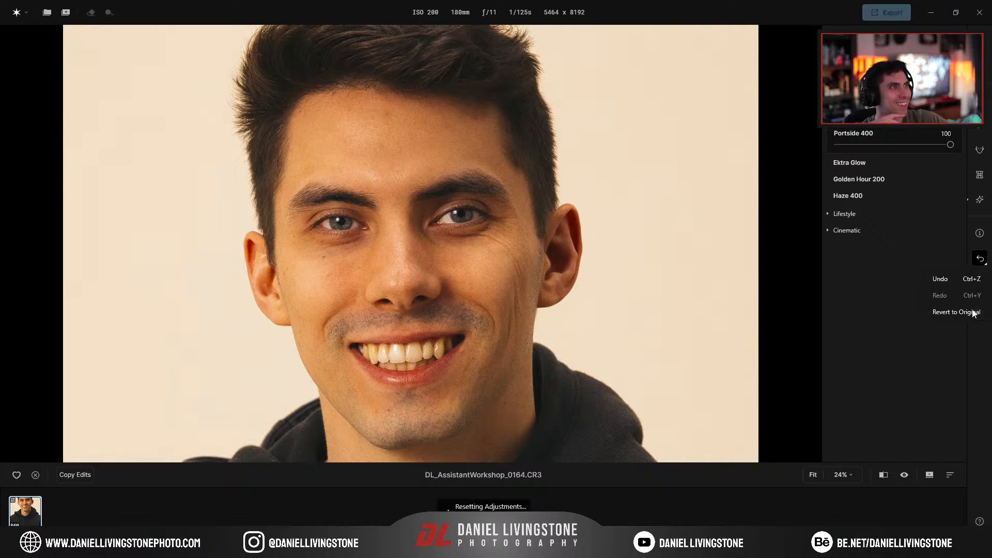
Try the Portside 400, Ektra Glow and Golden Hour 200 retro presets one after another
{"action": "left_click", "coordinate": [860, 131]}
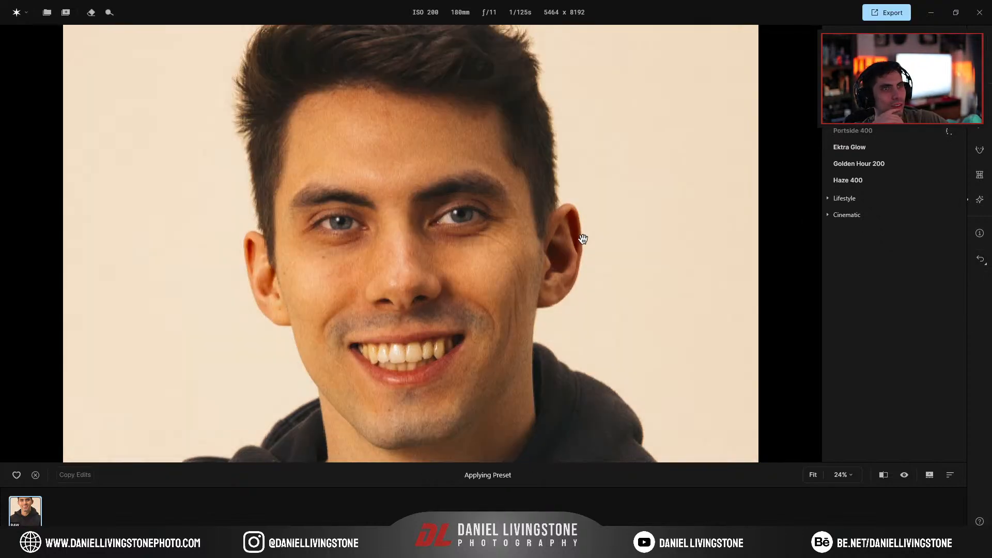
{"action": "left_click", "coordinate": [856, 165]}
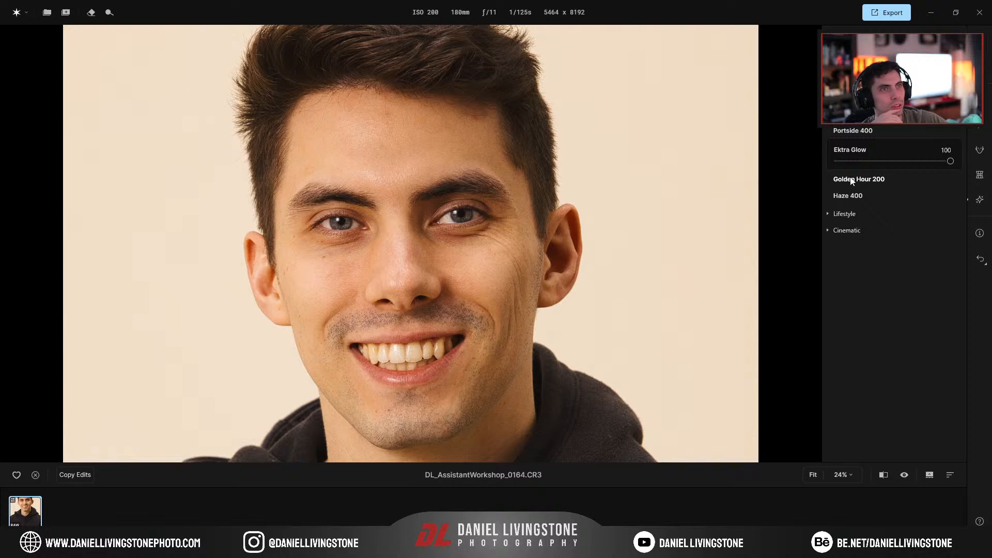
{"action": "left_click", "coordinate": [852, 180]}
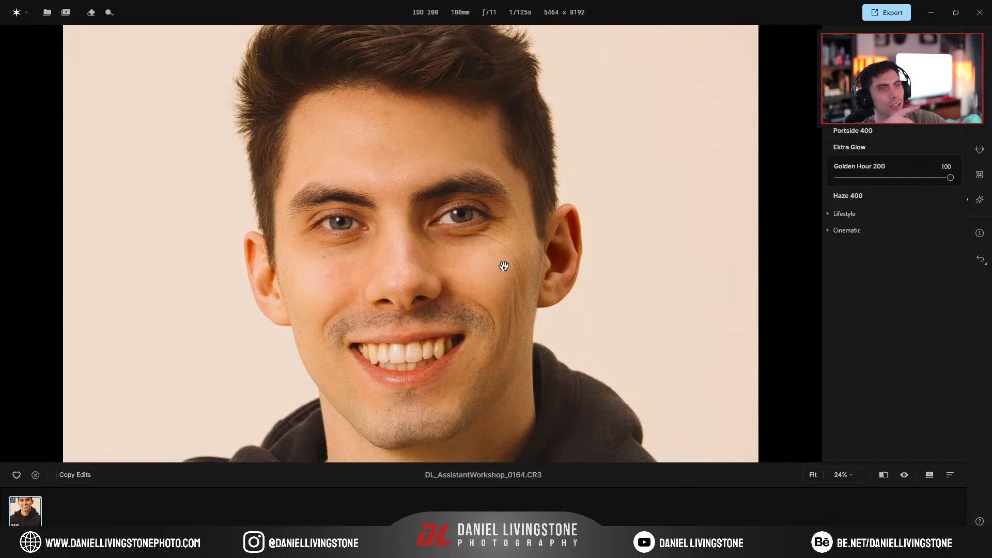
Apply the Haze 400 retro preset and check its result on the face, the hair and the whole portrait
{"action": "left_click", "coordinate": [844, 198]}
{"action": "scroll", "coordinate": [390, 281], "scroll_direction": "up", "scroll_amount": 2}
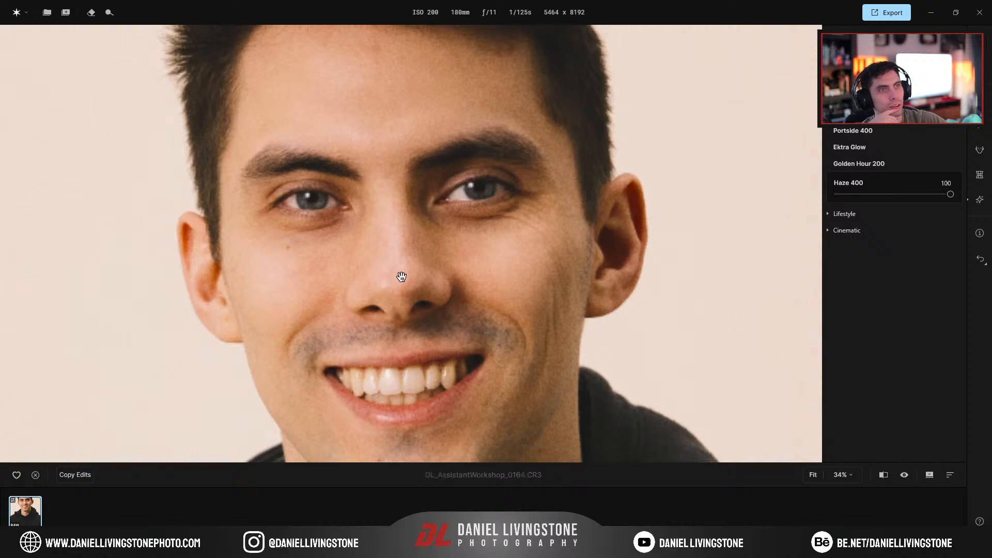
{"action": "scroll", "coordinate": [407, 276], "scroll_direction": "down", "scroll_amount": 3}
{"action": "scroll", "coordinate": [408, 276], "scroll_direction": "down", "scroll_amount": 3}
{"action": "scroll", "coordinate": [409, 280], "scroll_direction": "up", "scroll_amount": 3}
{"action": "left_click_drag", "start_coordinate": [427, 67], "coordinate": [425, 385]}
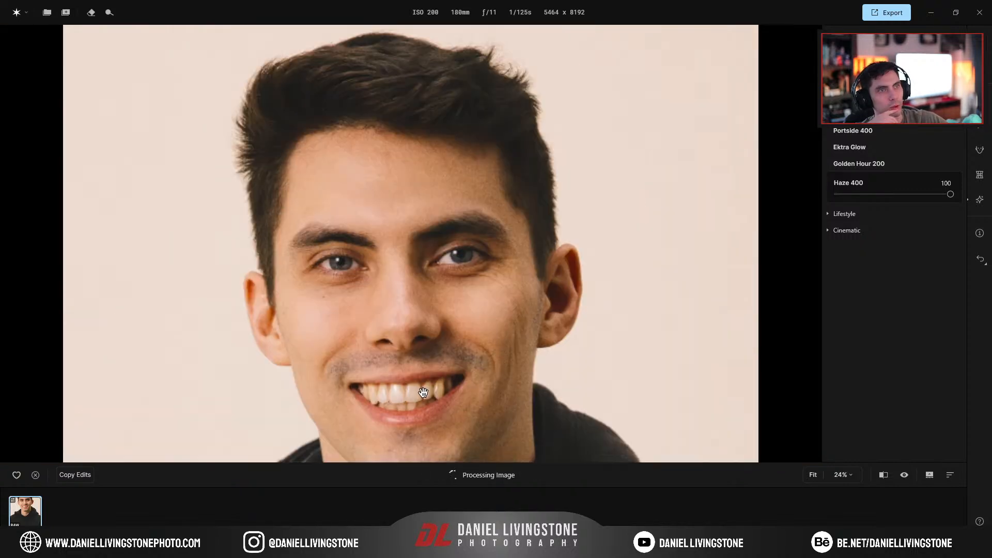
{"action": "scroll", "coordinate": [425, 383], "scroll_direction": "up", "scroll_amount": 2}
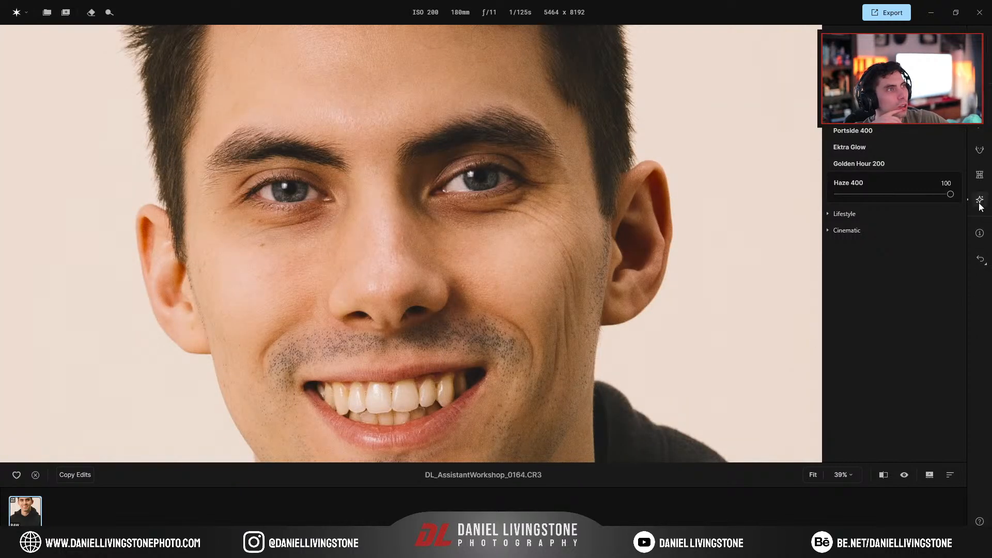
Examine the creative effect settings behind the Haze 400 preset, including Film Grain, and their result on the skin and the whole portrait
{"action": "left_click", "coordinate": [980, 204]}
{"action": "scroll", "coordinate": [859, 414], "scroll_direction": "down", "scroll_amount": 3}
{"action": "scroll", "coordinate": [866, 419], "scroll_direction": "up", "scroll_amount": 2}
{"action": "scroll", "coordinate": [867, 423], "scroll_direction": "up", "scroll_amount": 1}
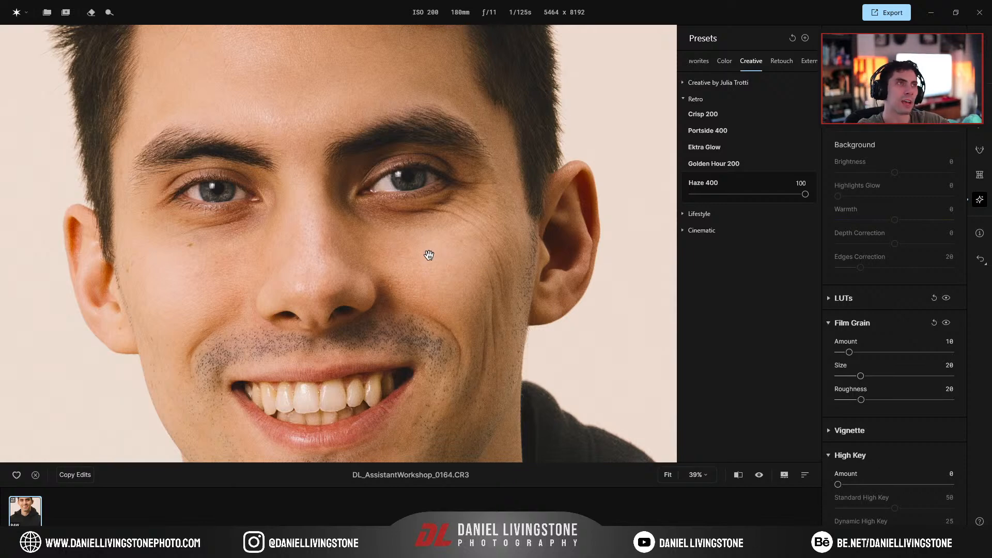
{"action": "scroll", "coordinate": [427, 253], "scroll_direction": "down", "scroll_amount": 2}
{"action": "scroll", "coordinate": [425, 251], "scroll_direction": "down", "scroll_amount": 3}
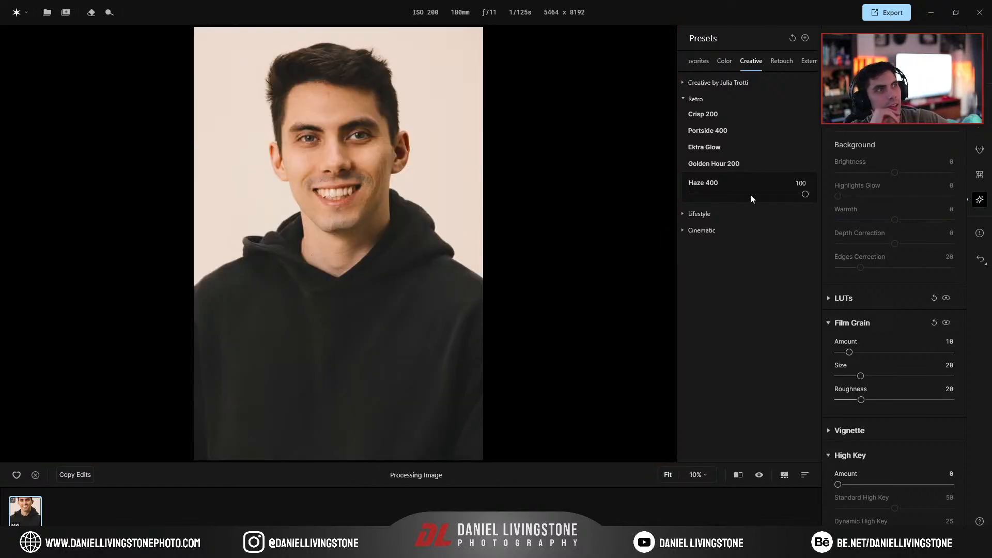
{"action": "left_click", "coordinate": [981, 201]}
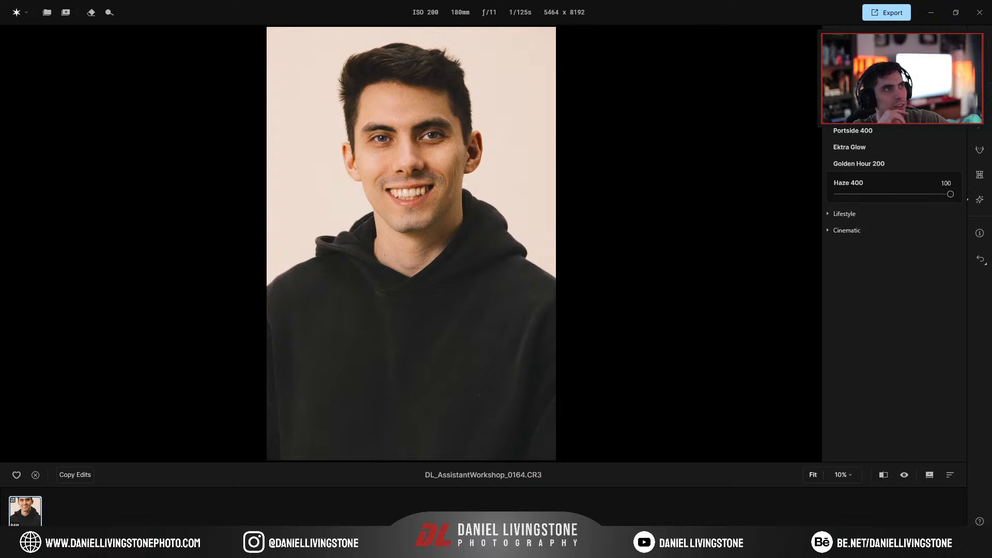
Revert the portrait to its original and try the B&W presets Classic Noir, Urban Grit, Timeless Charcoal, Monochrome Dream and Vintage Slate in turn
{"action": "left_click", "coordinate": [981, 264]}
{"action": "left_click", "coordinate": [967, 312]}
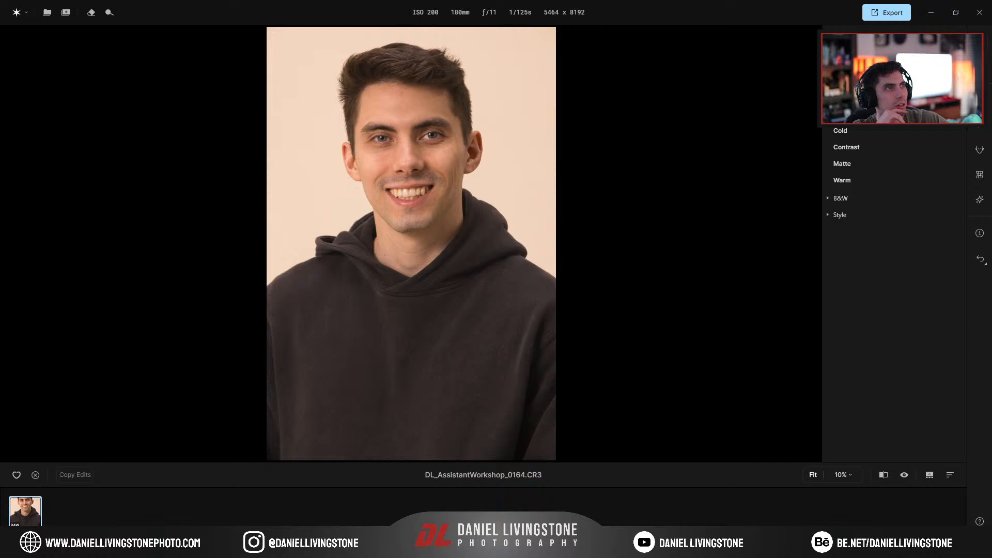
{"action": "left_click", "coordinate": [831, 200]}
{"action": "left_click", "coordinate": [850, 214]}
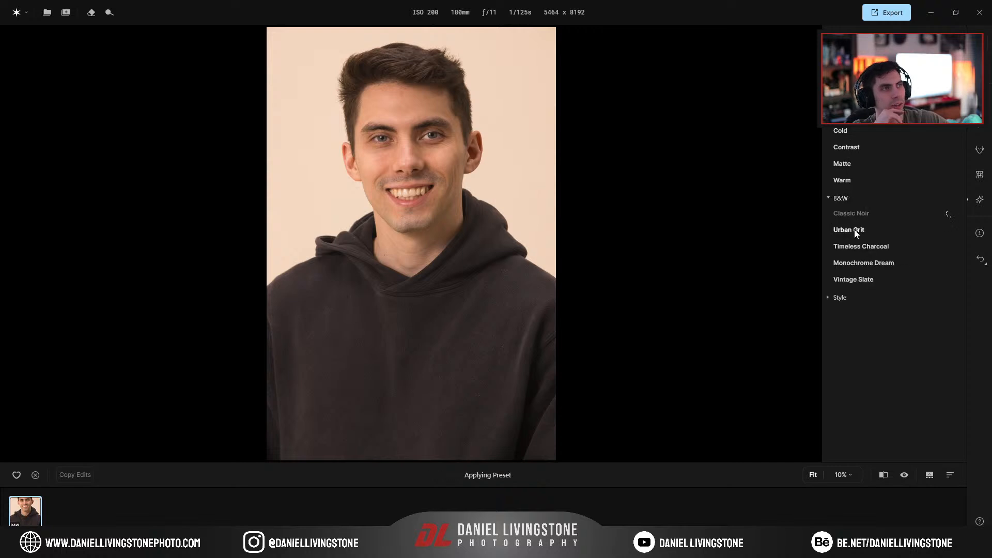
{"action": "left_click", "coordinate": [856, 232]}
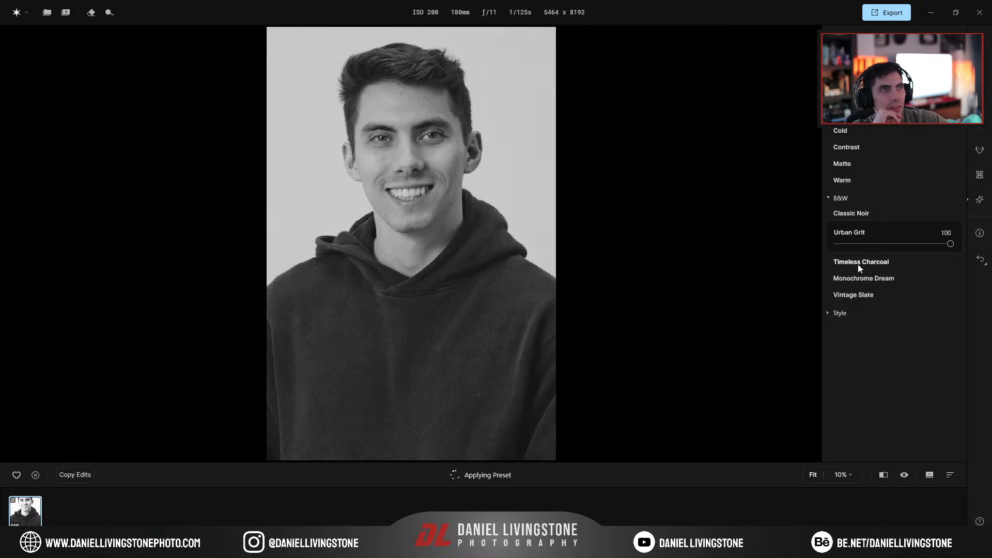
{"action": "left_click", "coordinate": [858, 266]}
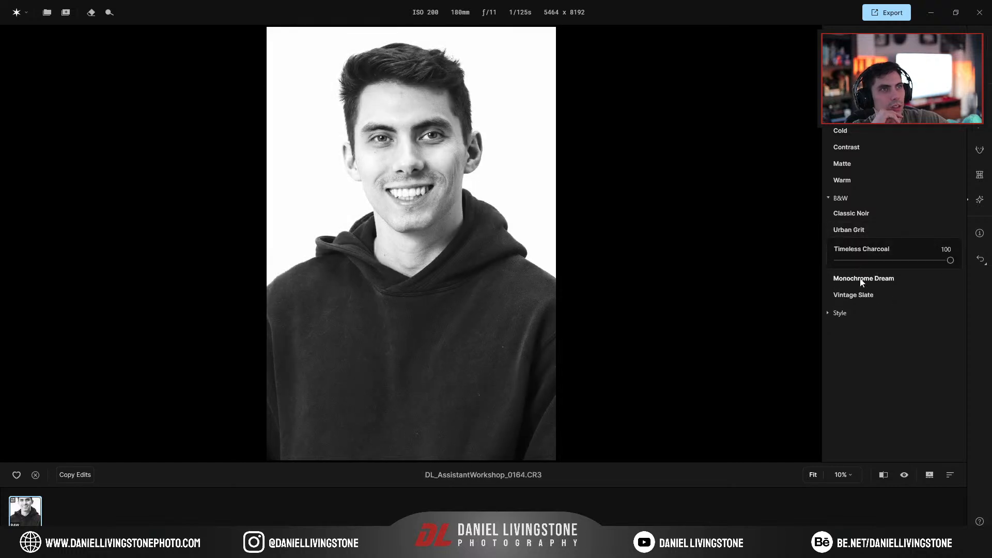
{"action": "left_click", "coordinate": [860, 280]}
{"action": "left_click", "coordinate": [871, 292]}
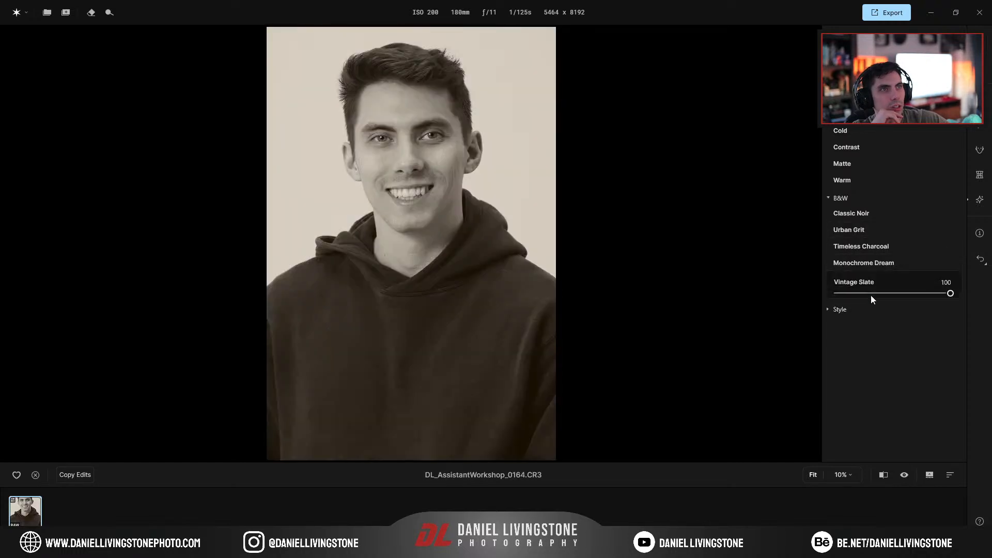
{"action": "scroll", "coordinate": [451, 147], "scroll_direction": "up", "scroll_amount": 5}
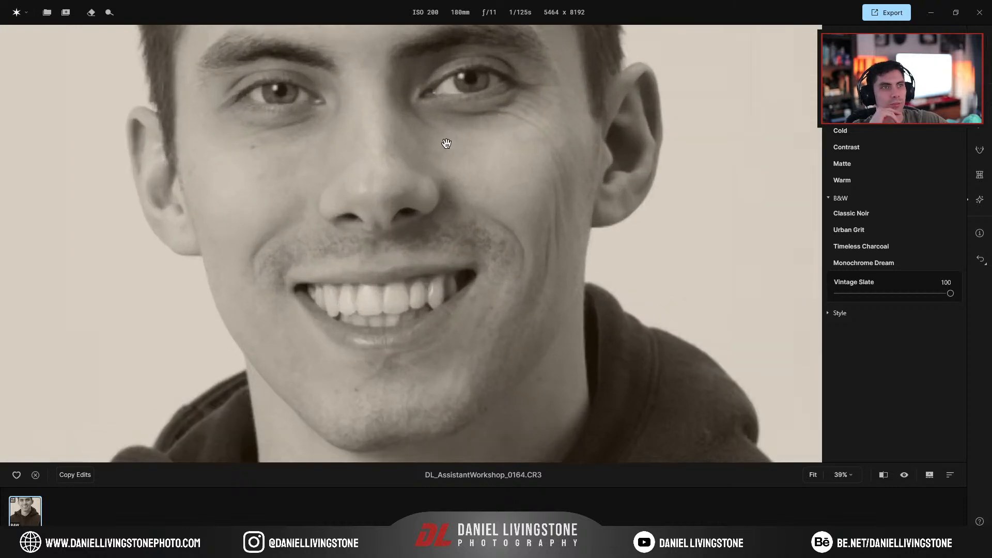
{"action": "left_click_drag", "start_coordinate": [448, 145], "coordinate": [483, 323]}
Apply the Moody Depth preset from the Style group and check the portrait with the head and shoulders in view
{"action": "left_click", "coordinate": [833, 314]}
{"action": "left_click", "coordinate": [848, 330]}
{"action": "scroll", "coordinate": [635, 286], "scroll_direction": "down", "scroll_amount": 2}
{"action": "scroll", "coordinate": [636, 287], "scroll_direction": "down", "scroll_amount": 3}
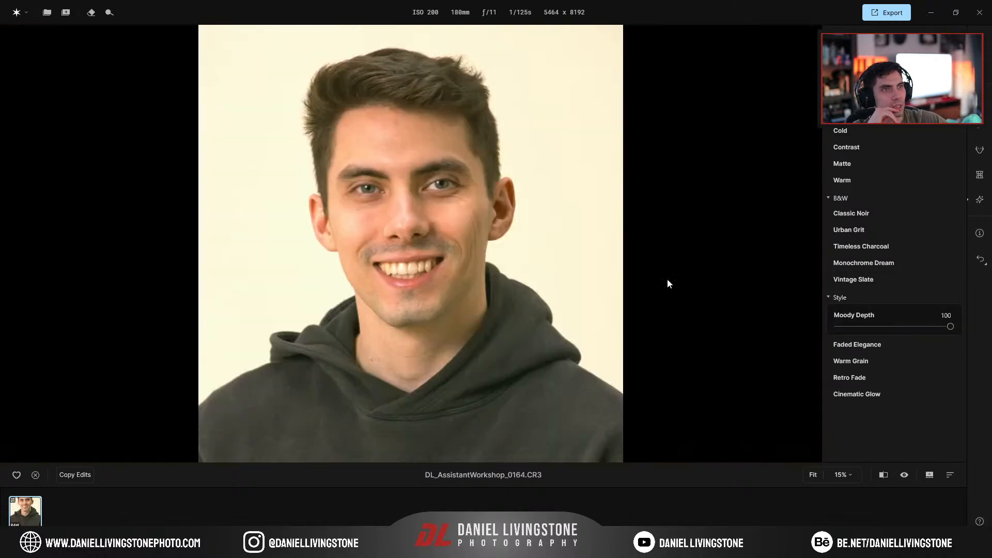
Try the Faded Elegance, Warm Grain and Retro Fade style presets in turn, ending with Cinematic Glow applied
{"action": "left_click", "coordinate": [873, 342]}
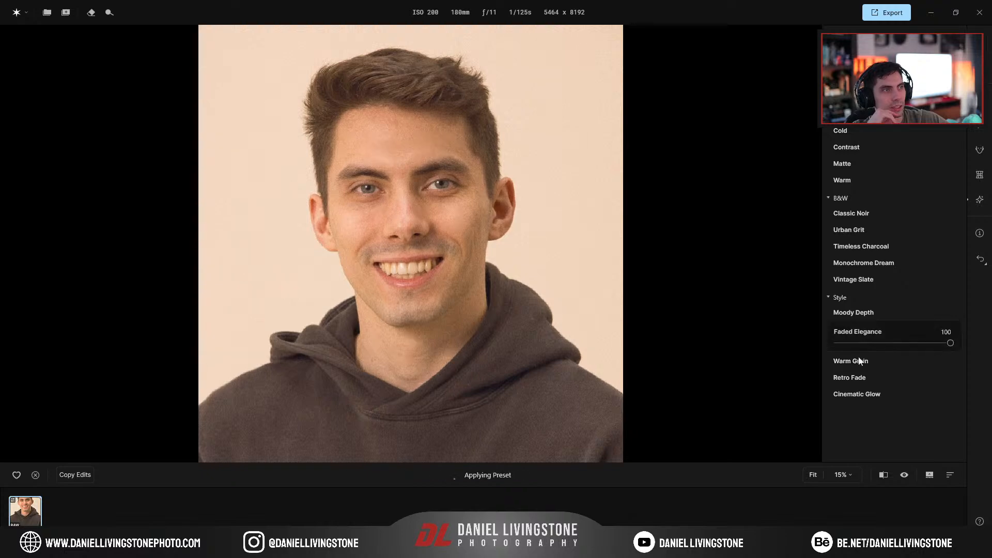
{"action": "left_click", "coordinate": [858, 364]}
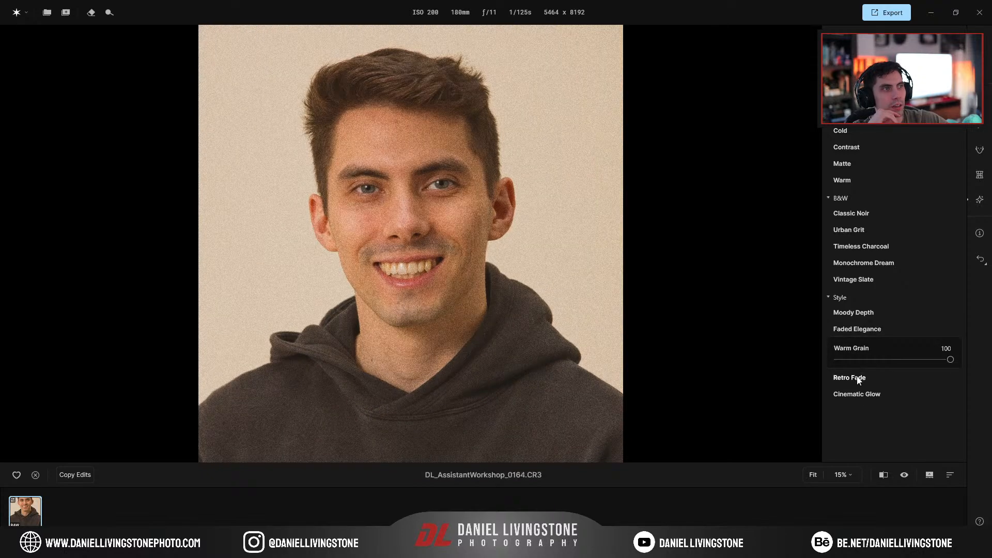
{"action": "left_click", "coordinate": [857, 378]}
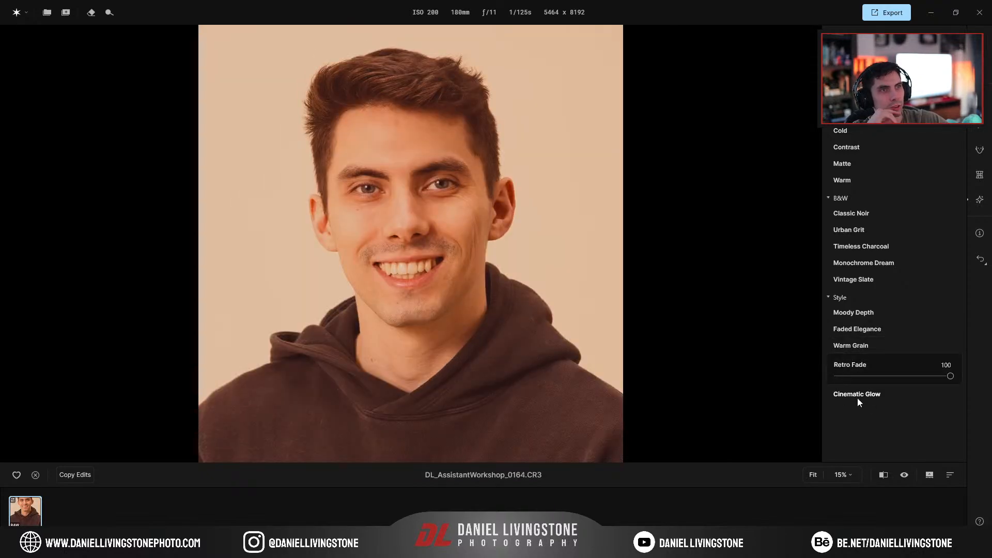
{"action": "left_click", "coordinate": [857, 396]}
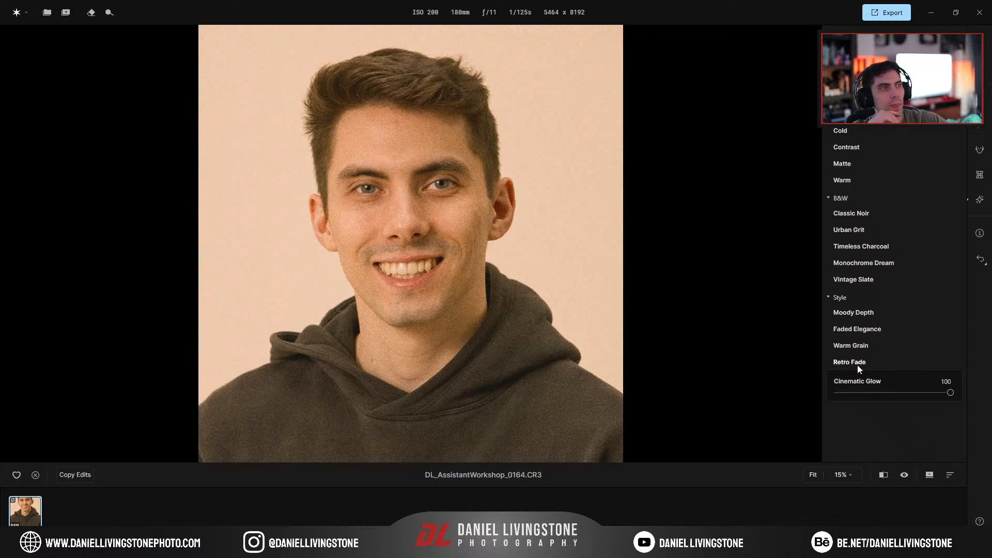
Try the Retro Fade style preset and the basic Enhance preset in turn, and revert the portrait to its original
{"action": "left_click", "coordinate": [857, 363]}
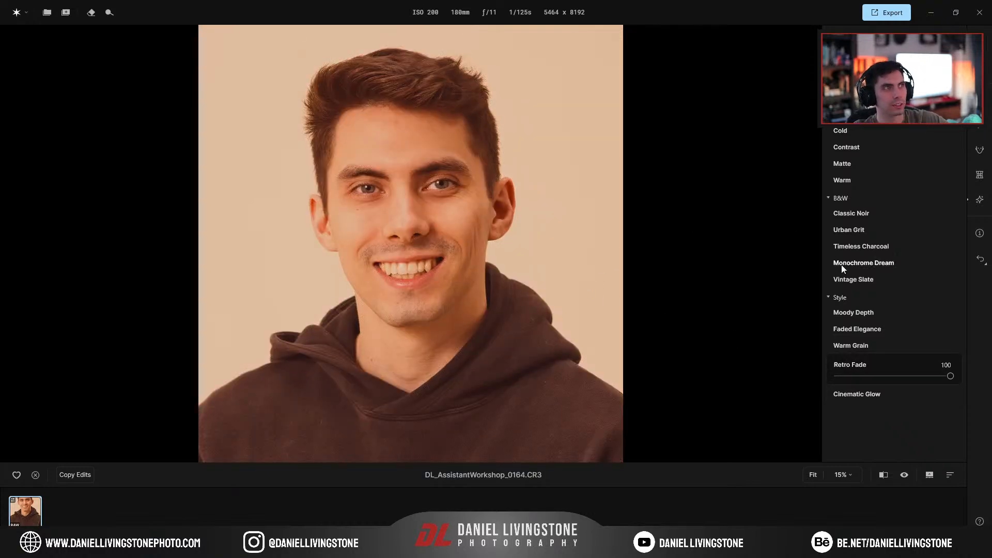
{"action": "left_click", "coordinate": [845, 114]}
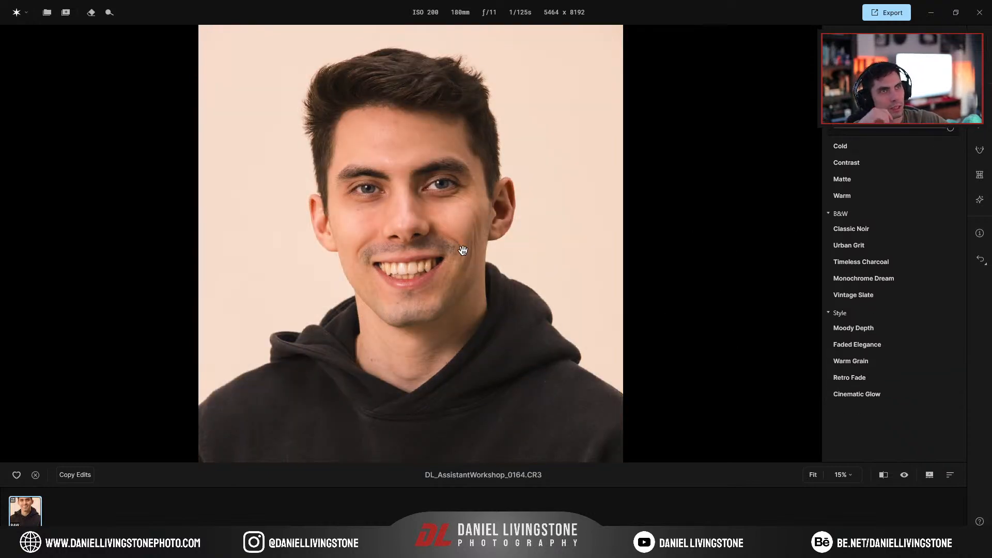
{"action": "scroll", "coordinate": [463, 251], "scroll_direction": "up", "scroll_amount": 3}
{"action": "left_click", "coordinate": [983, 260]}
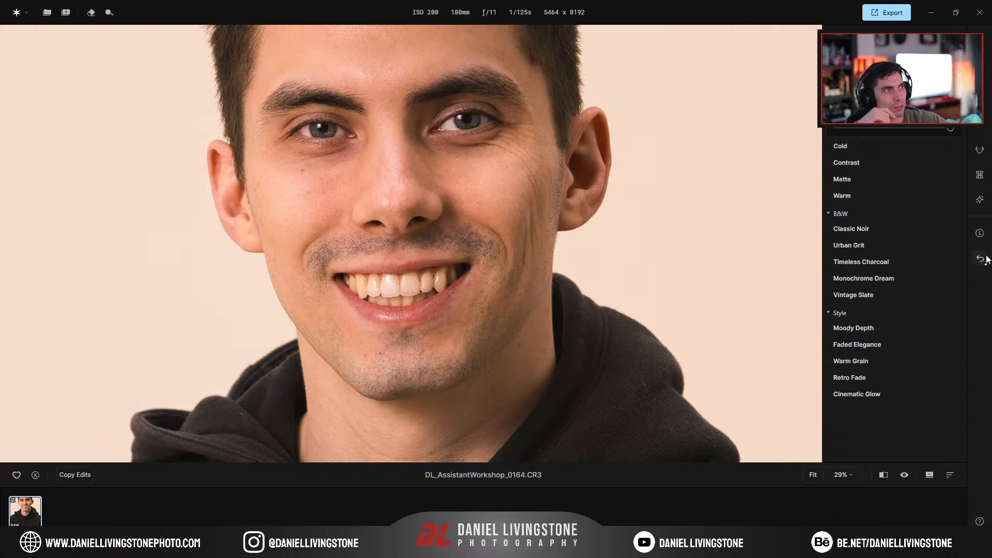
{"action": "left_click", "coordinate": [964, 311]}
Reapply the Enhance preset, examine its effect on the face and the whole portrait, and revert to the original
{"action": "left_click", "coordinate": [846, 115]}
{"action": "scroll", "coordinate": [602, 226], "scroll_direction": "down", "scroll_amount": 5}
{"action": "scroll", "coordinate": [500, 224], "scroll_direction": "up", "scroll_amount": 6}
{"action": "scroll", "coordinate": [517, 248], "scroll_direction": "down", "scroll_amount": 3}
{"action": "scroll", "coordinate": [589, 310], "scroll_direction": "up", "scroll_amount": 2}
{"action": "scroll", "coordinate": [593, 283], "scroll_direction": "down", "scroll_amount": 5}
{"action": "scroll", "coordinate": [592, 279], "scroll_direction": "up", "scroll_amount": 4}
{"action": "scroll", "coordinate": [592, 280], "scroll_direction": "down", "scroll_amount": 1}
{"action": "left_click", "coordinate": [979, 260]}
{"action": "left_click", "coordinate": [954, 311]}
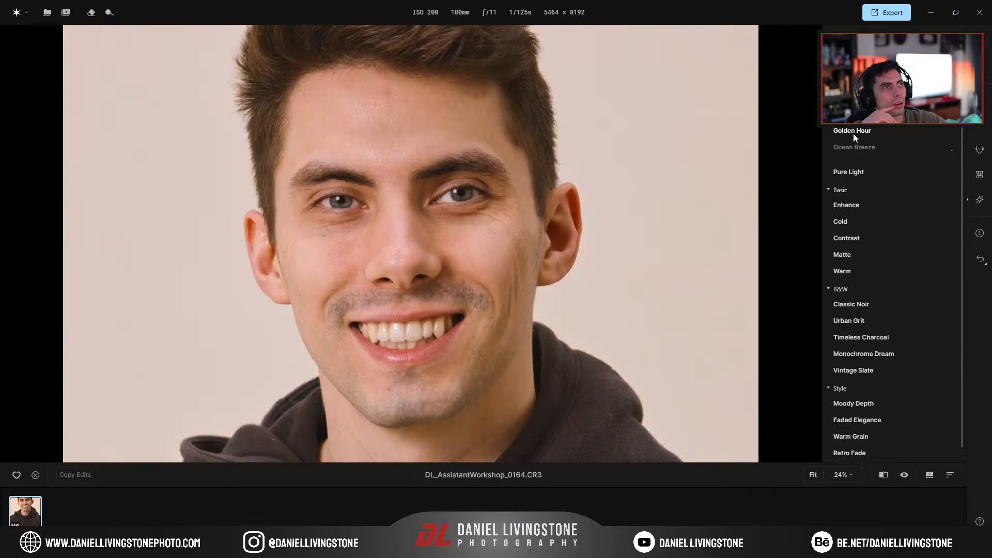
Try the Ocean Breeze, Golden Hour and Pure Light presets in turn, and revert the portrait to its original
{"action": "left_click", "coordinate": [854, 132]}
{"action": "left_click", "coordinate": [853, 100]}
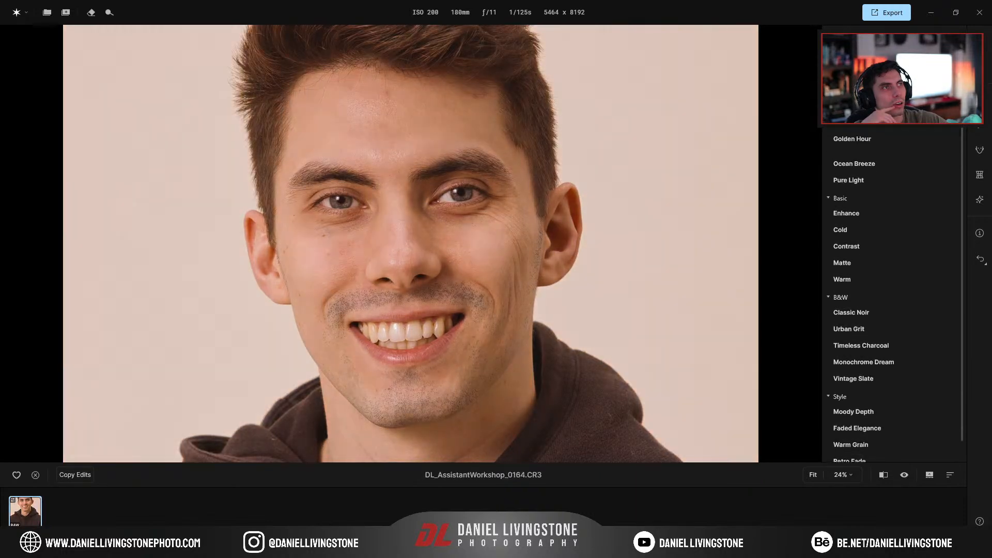
{"action": "left_click", "coordinate": [853, 178]}
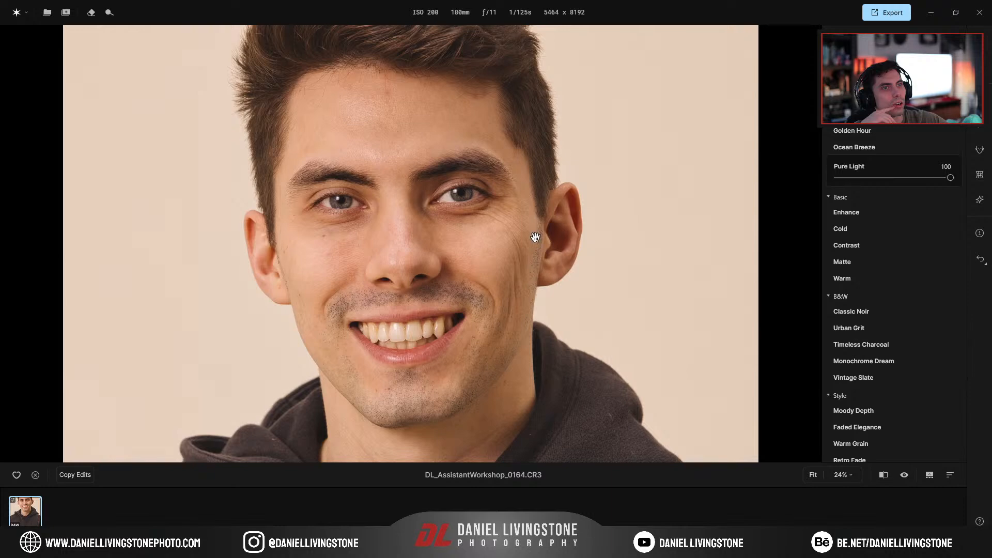
{"action": "scroll", "coordinate": [534, 235], "scroll_direction": "down", "scroll_amount": 5}
{"action": "scroll", "coordinate": [535, 237], "scroll_direction": "up", "scroll_amount": 6}
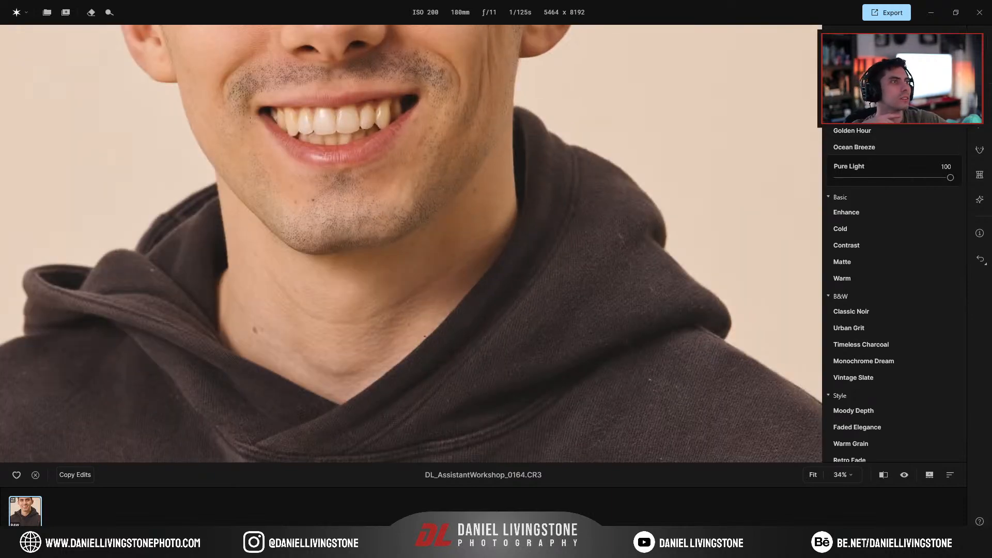
{"action": "left_click", "coordinate": [980, 259]}
{"action": "left_click", "coordinate": [957, 312]}
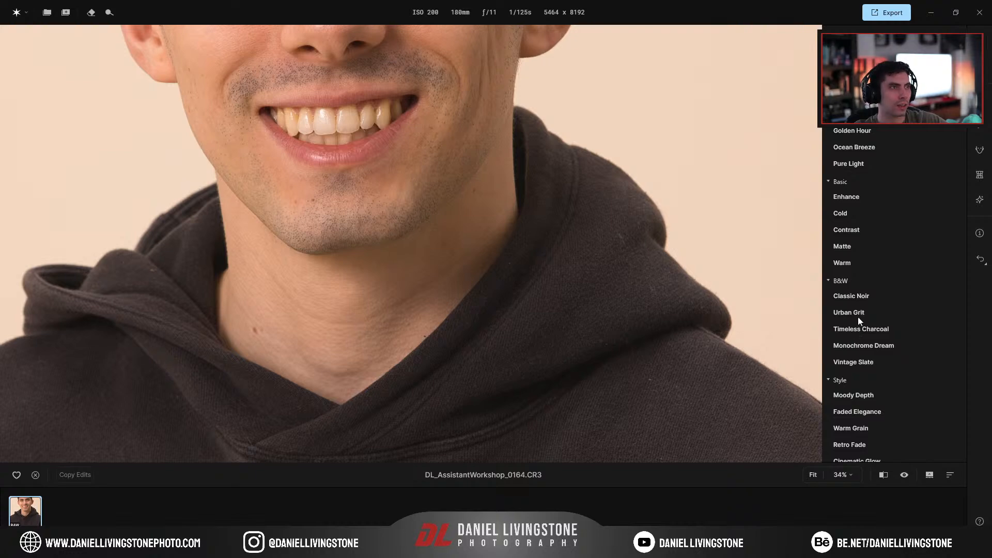
Try the Classic Noir B&W preset and revert the portrait to its original, with the whole photo in view
{"action": "left_click", "coordinate": [902, 295]}
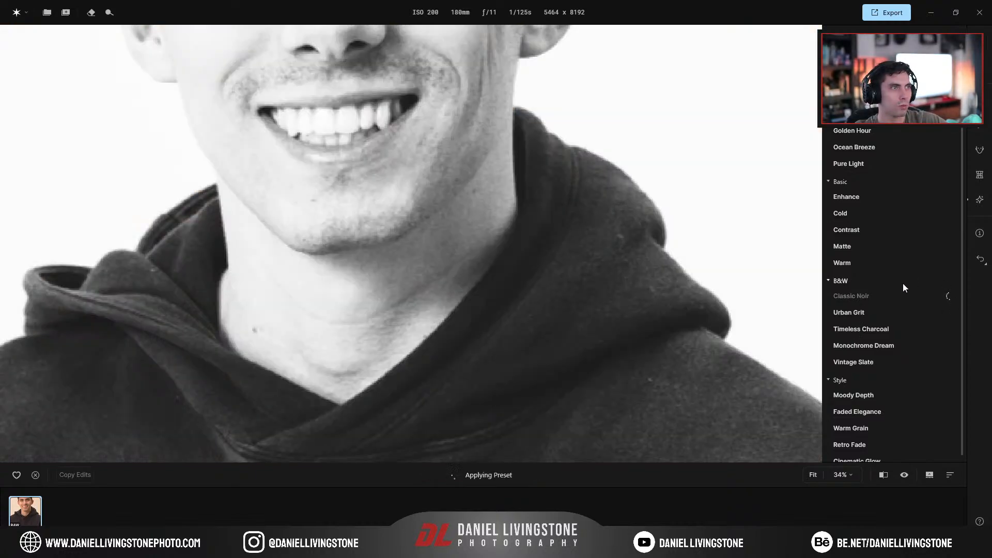
{"action": "left_click", "coordinate": [980, 259]}
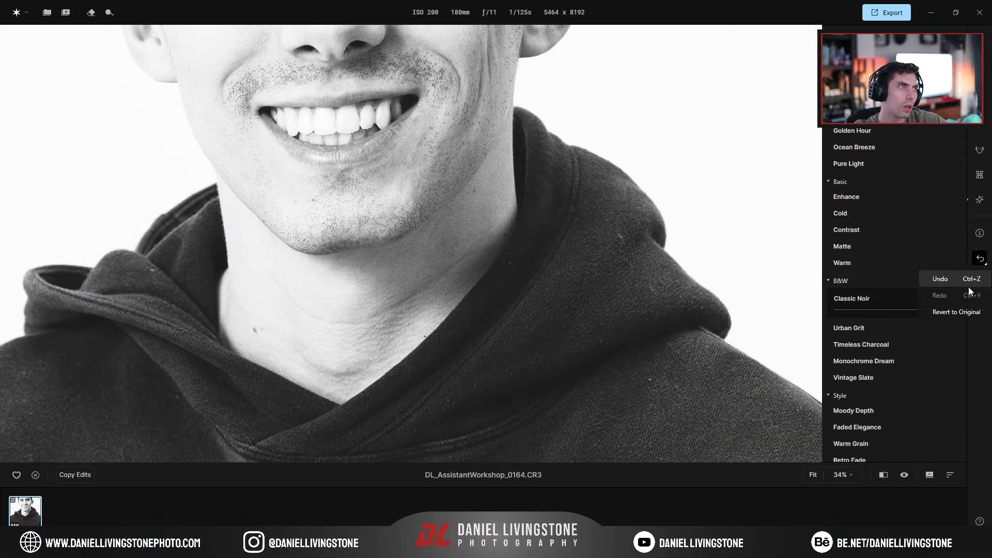
{"action": "left_click", "coordinate": [965, 311]}
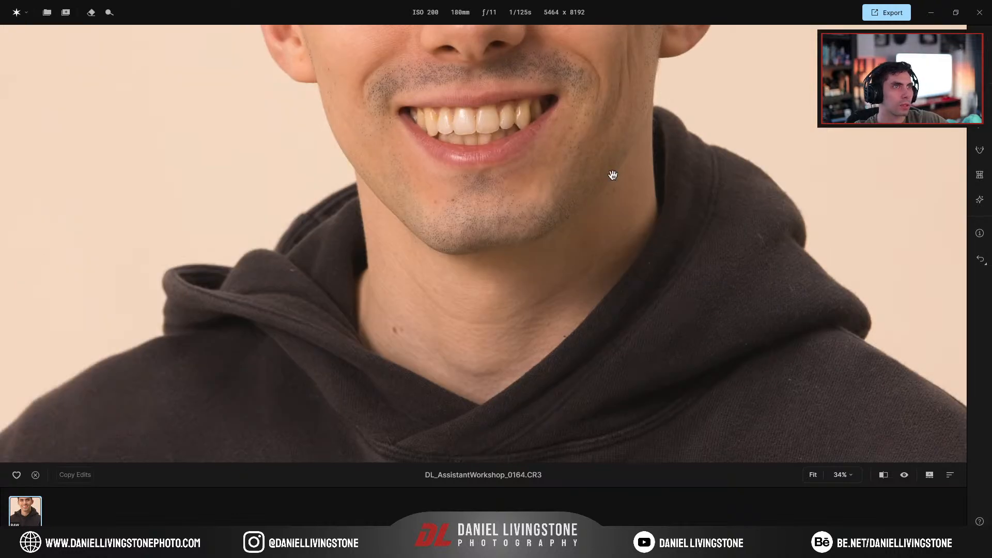
{"action": "left_click", "coordinate": [614, 176]}
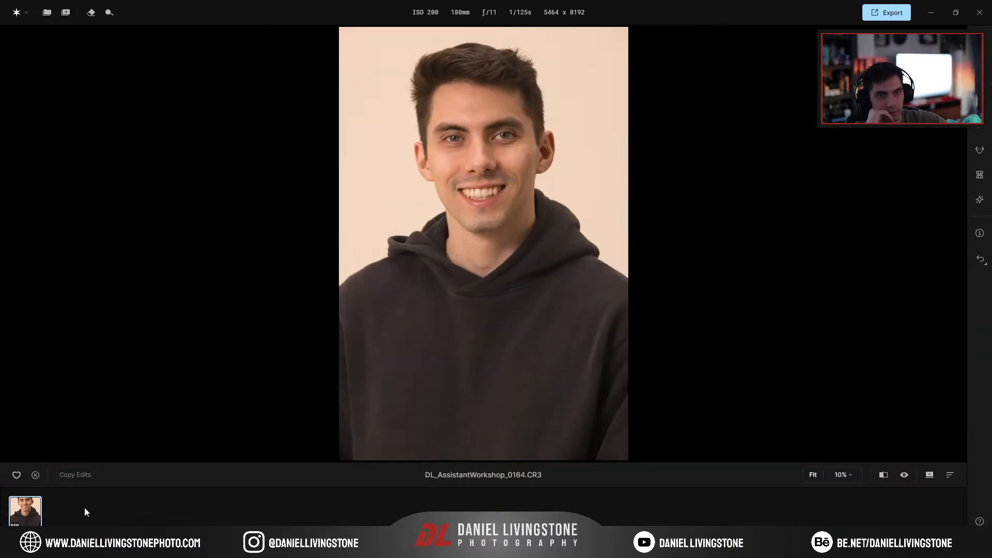
Flip the portrait horizontally and flip it back to its original orientation
{"action": "right_click", "coordinate": [35, 503]}
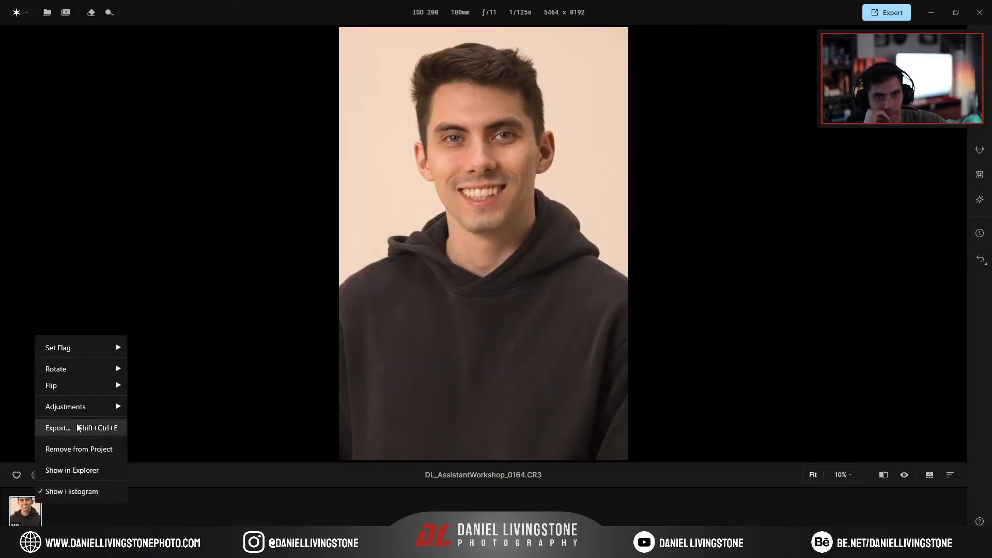
{"action": "mouse_move", "coordinate": [77, 412]}
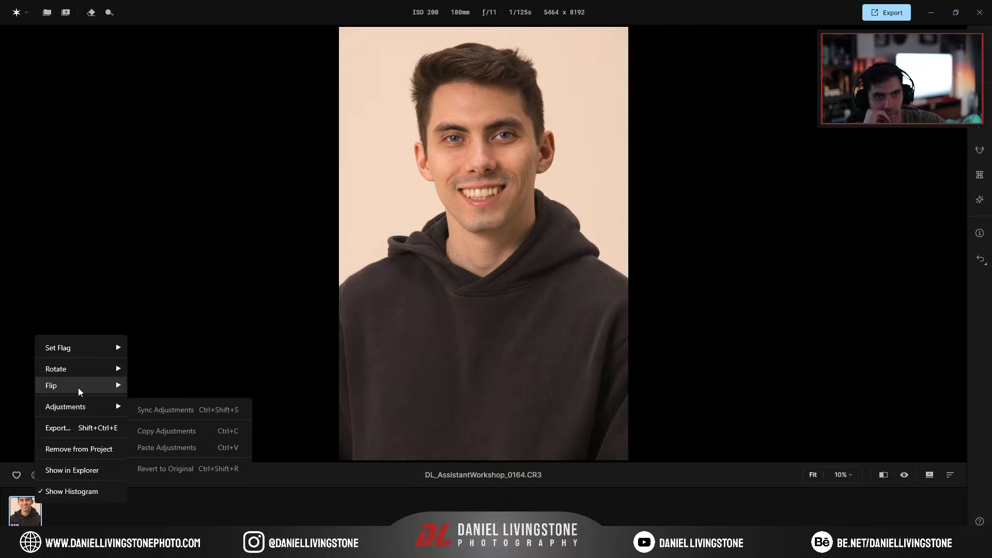
{"action": "mouse_move", "coordinate": [80, 385]}
{"action": "left_click", "coordinate": [160, 388]}
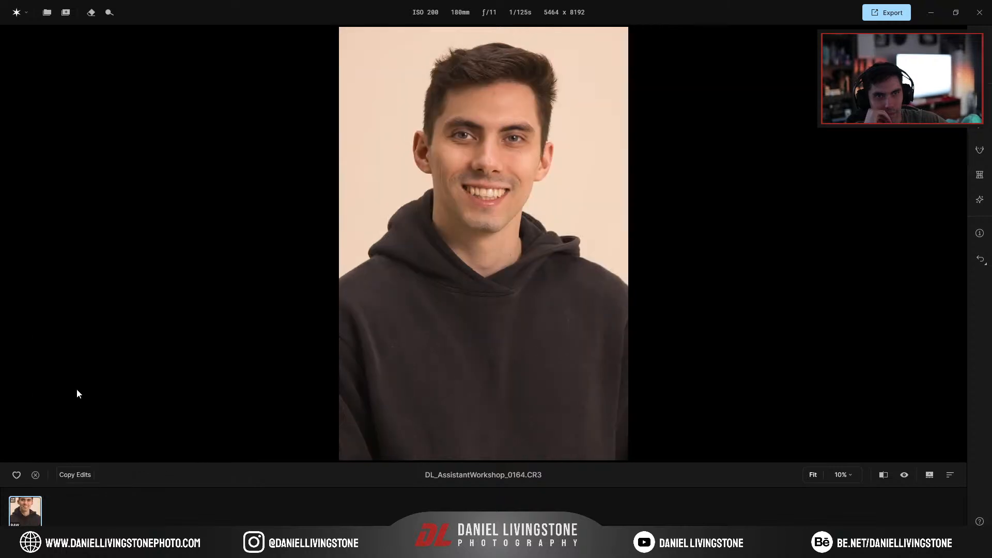
{"action": "right_click", "coordinate": [25, 509]}
{"action": "mouse_move", "coordinate": [67, 401]}
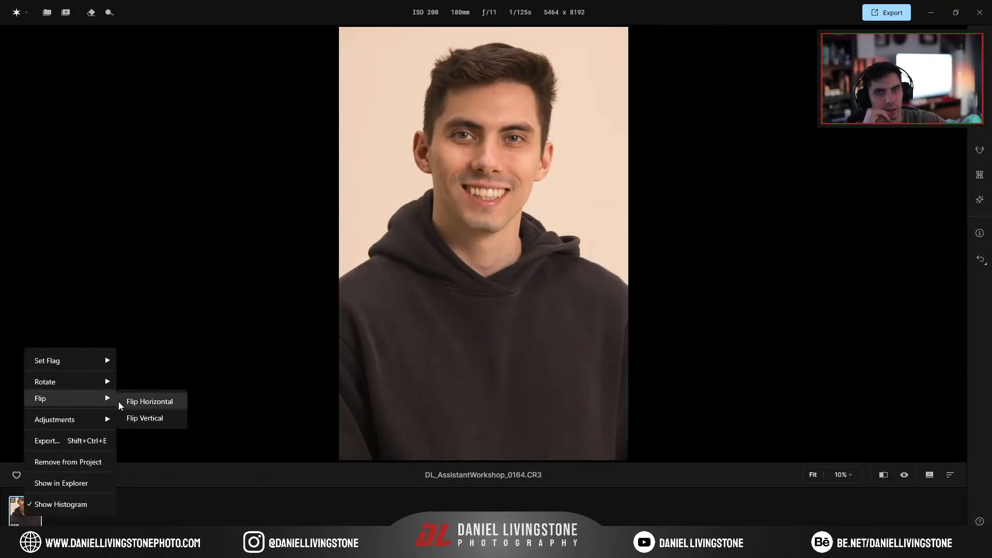
{"action": "left_click", "coordinate": [149, 408]}
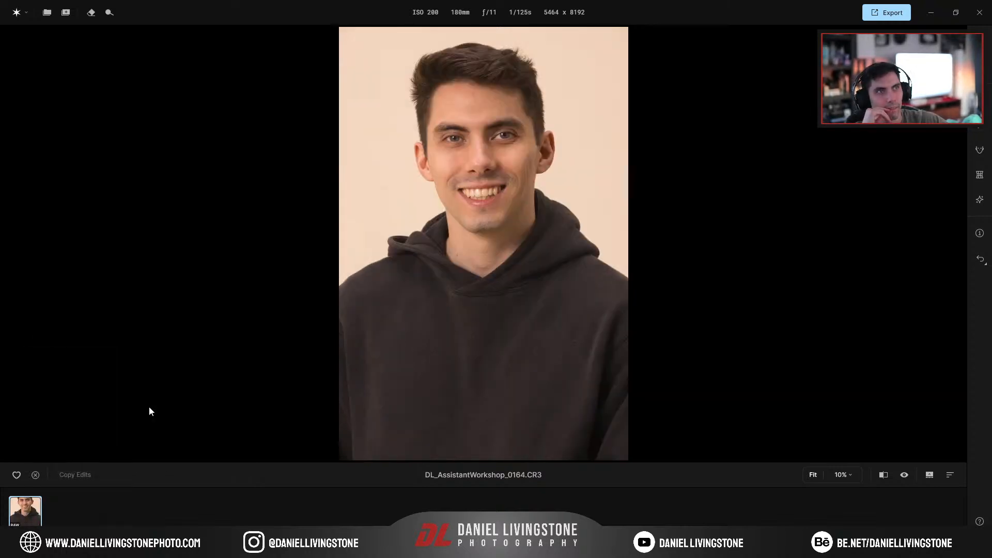
Check the Rotate options of the photo without applying one, and hide the filmstrip to enlarge the portrait
{"action": "right_click", "coordinate": [33, 514]}
{"action": "mouse_move", "coordinate": [81, 381]}
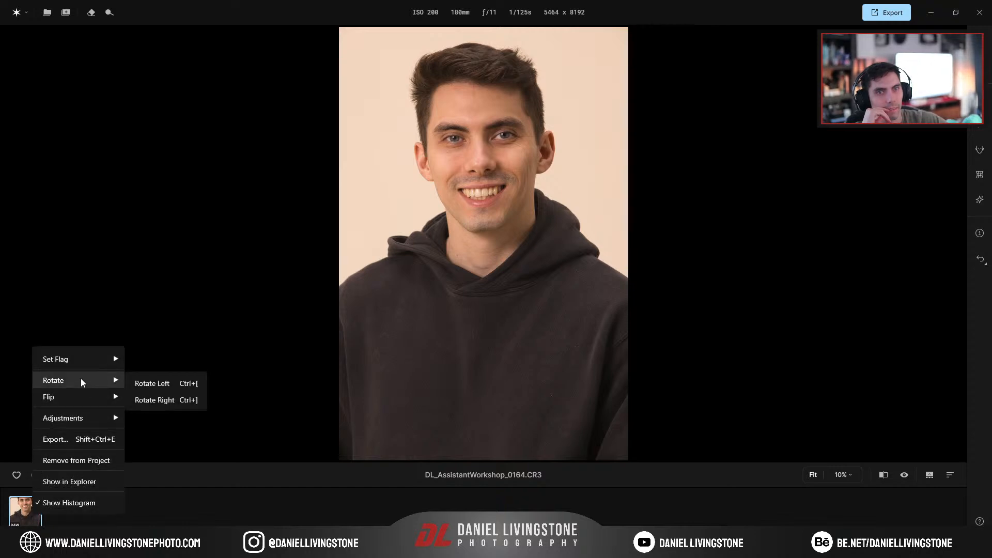
{"action": "left_click", "coordinate": [440, 467]}
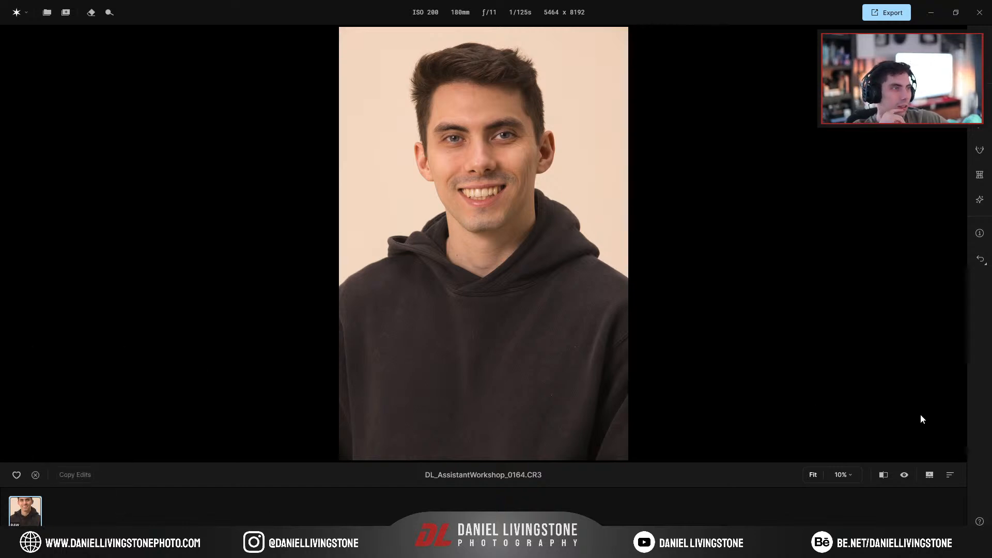
{"action": "left_click", "coordinate": [929, 476]}
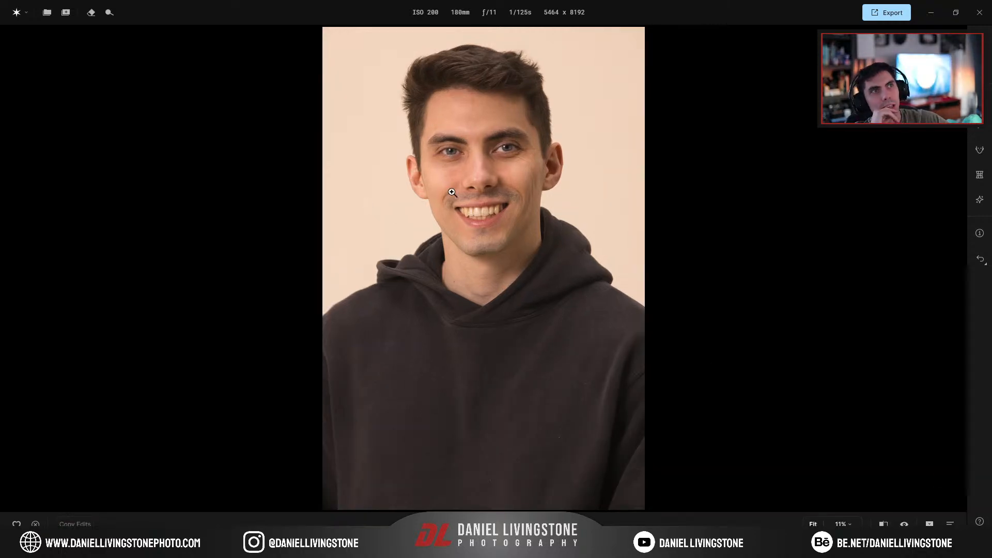
Remove small blemishes on the forehead and cheek with the eraser brush at size 64, and switch to the source-based retouching brush
{"action": "left_click", "coordinate": [91, 13]}
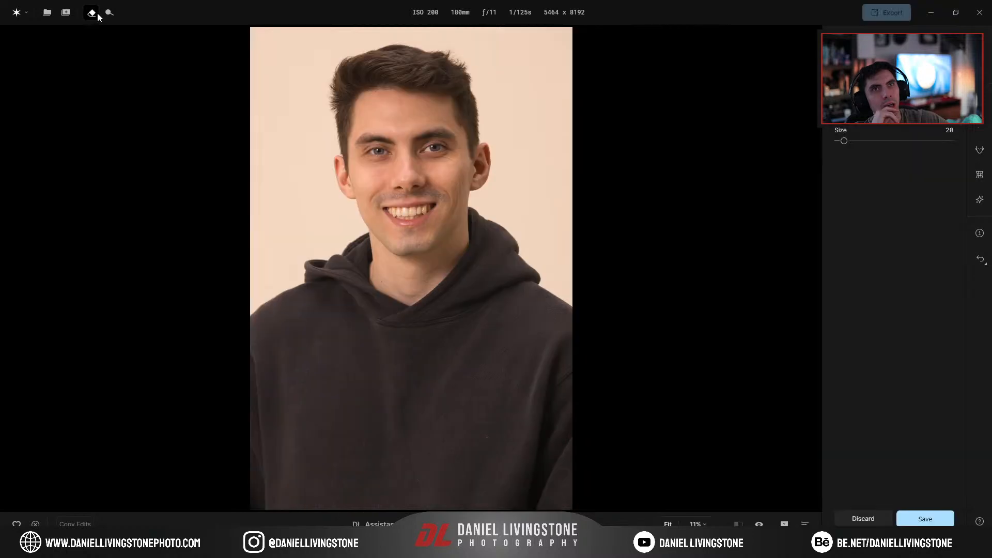
{"action": "left_click_drag", "start_coordinate": [843, 143], "coordinate": [892, 139]}
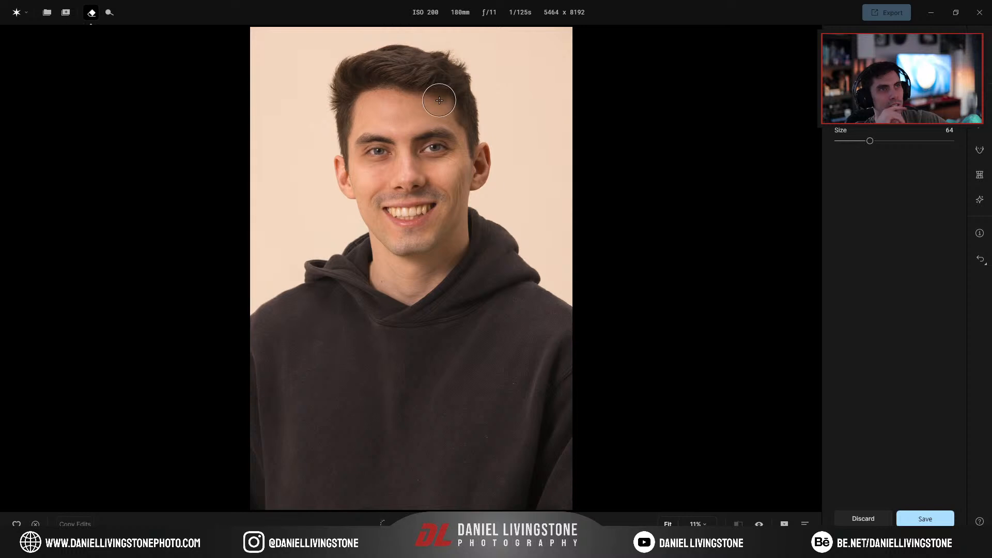
{"action": "scroll", "coordinate": [412, 98], "scroll_direction": "up", "scroll_amount": 3}
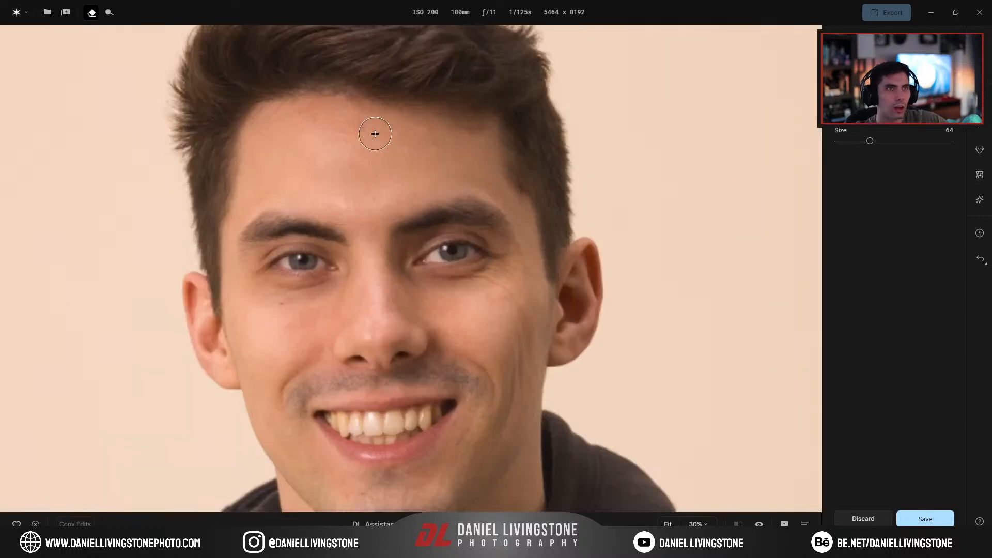
{"action": "left_click", "coordinate": [355, 126]}
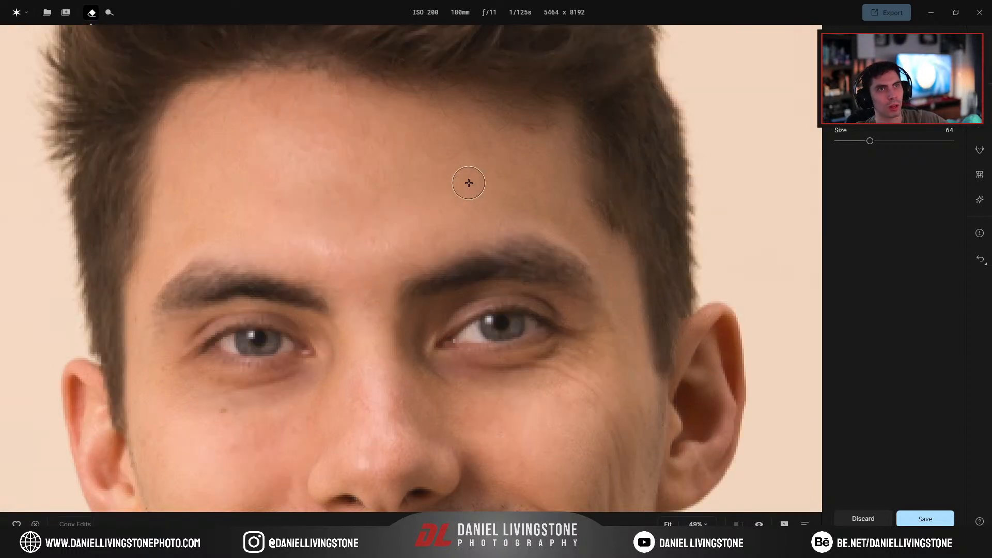
{"action": "left_click", "coordinate": [228, 416]}
{"action": "left_click_drag", "start_coordinate": [448, 394], "coordinate": [467, 253]}
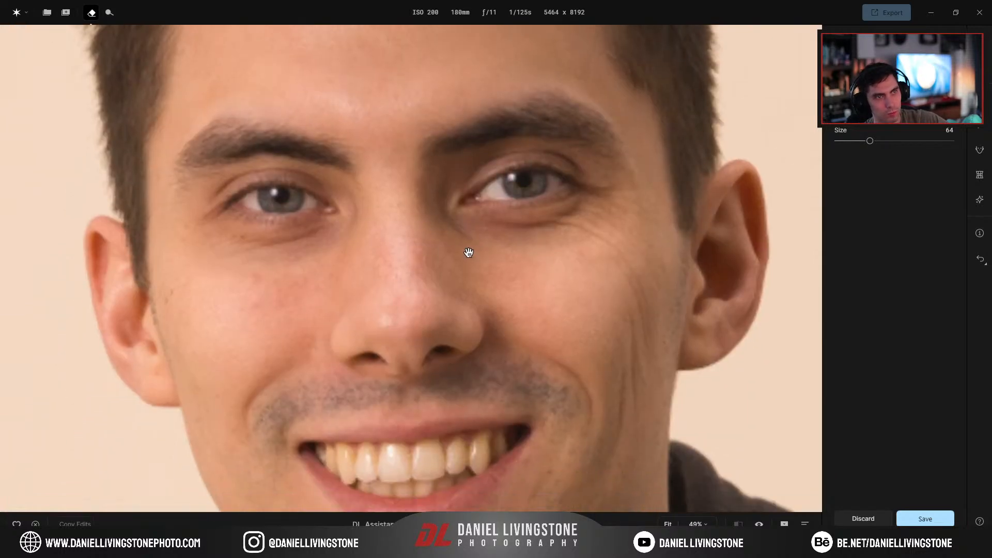
{"action": "left_click", "coordinate": [251, 308]}
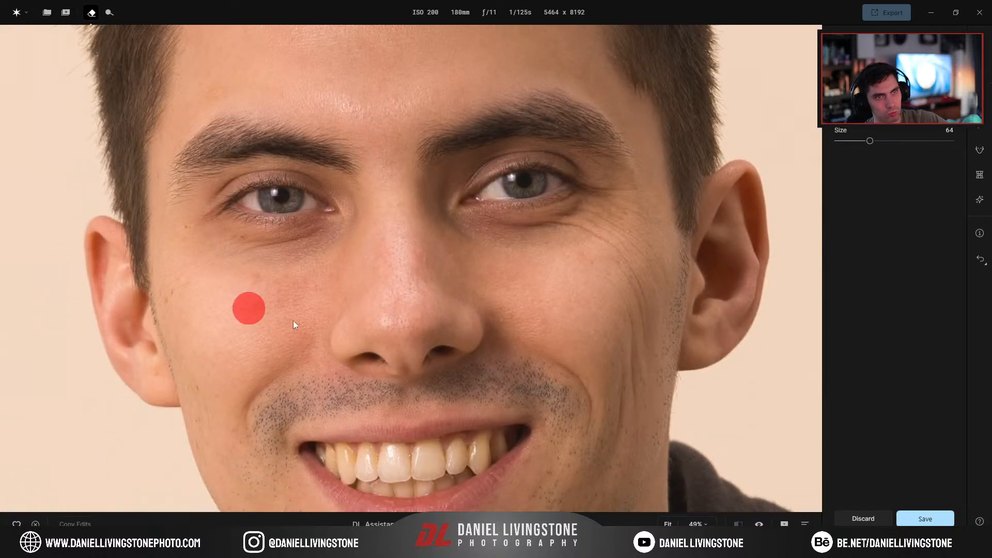
{"action": "left_click_drag", "start_coordinate": [380, 201], "coordinate": [429, 289]}
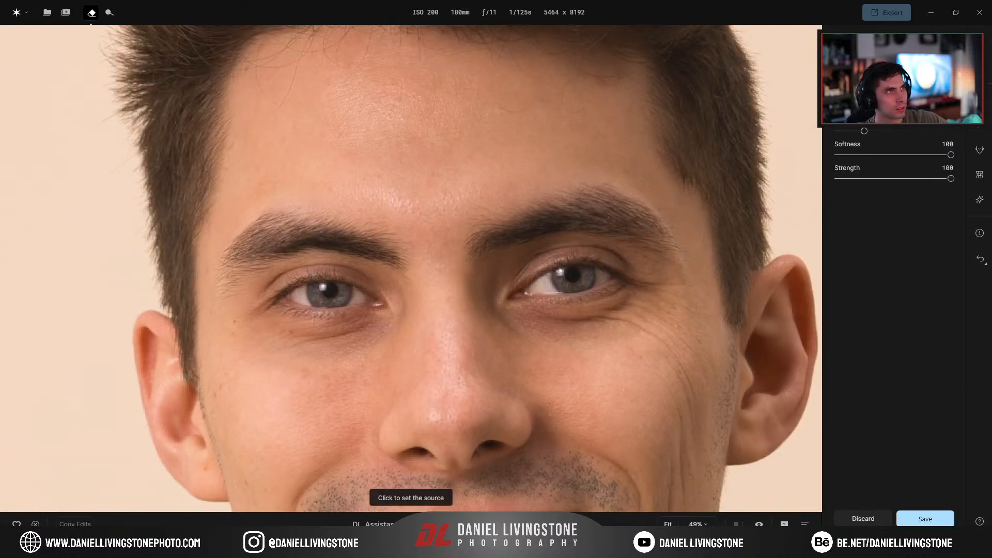
{"action": "left_click", "coordinate": [860, 78]}
Try Dodge strokes across the forehead and Burn strokes at size 40 and strength 100 around the nose, and remove most of them
{"action": "left_click", "coordinate": [110, 12]}
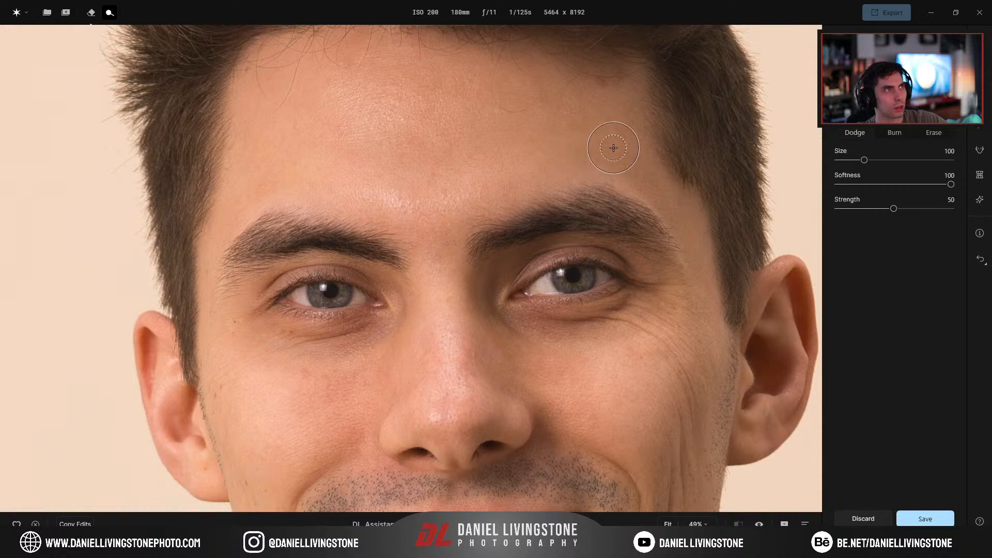
{"action": "left_click_drag", "start_coordinate": [569, 201], "coordinate": [310, 142]}
{"action": "left_click", "coordinate": [894, 133]}
{"action": "mouse_move", "coordinate": [355, 350]}
{"action": "left_mouse_down"}
{"action": "mouse_move", "coordinate": [525, 358]}
{"action": "mouse_move", "coordinate": [467, 473]}
{"action": "mouse_move", "coordinate": [498, 469]}
{"action": "left_mouse_up"}
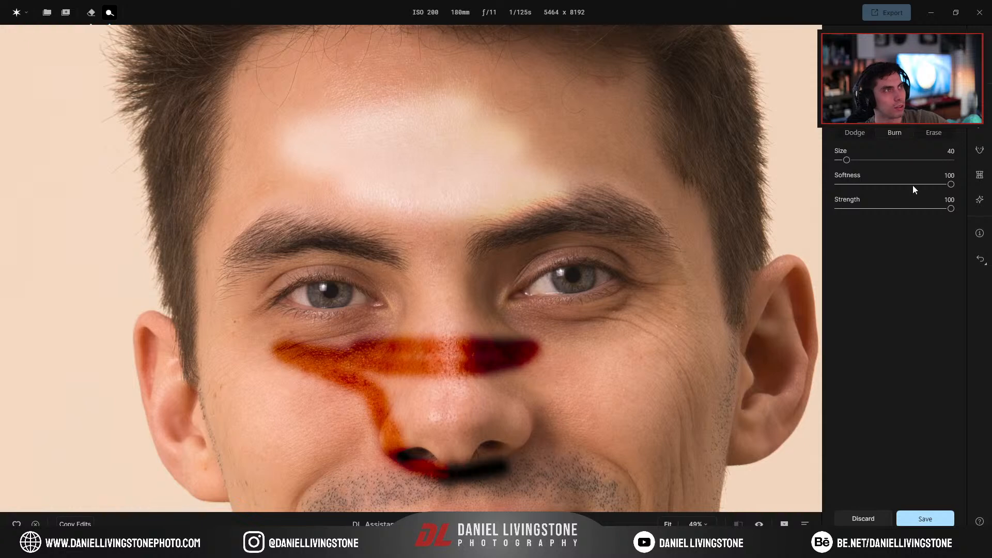
{"action": "left_click_drag", "start_coordinate": [846, 160], "coordinate": [865, 160]}
{"action": "mouse_move", "coordinate": [434, 162]}
{"action": "left_mouse_down"}
{"action": "mouse_move", "coordinate": [404, 188]}
{"action": "mouse_move", "coordinate": [624, 225]}
{"action": "mouse_move", "coordinate": [478, 91]}
{"action": "mouse_move", "coordinate": [326, 140]}
{"action": "mouse_move", "coordinate": [496, 454]}
{"action": "mouse_move", "coordinate": [441, 402]}
{"action": "mouse_move", "coordinate": [310, 324]}
{"action": "mouse_move", "coordinate": [487, 488]}
{"action": "mouse_move", "coordinate": [250, 362]}
{"action": "mouse_move", "coordinate": [329, 360]}
{"action": "mouse_move", "coordinate": [528, 325]}
{"action": "left_mouse_up"}
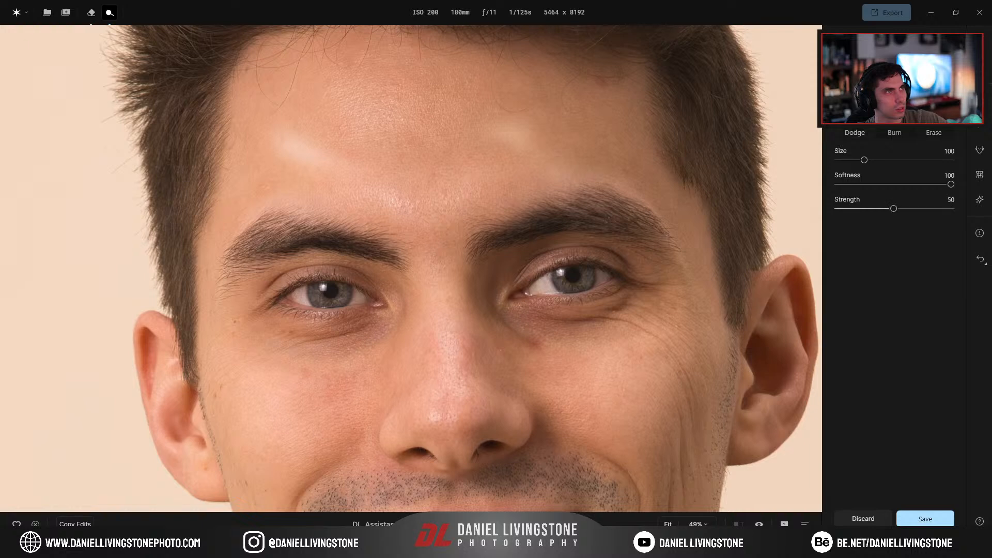
Try lightening the forehead with Dodge at strength 16 and the under-eye area at strength 5, and undo the strokes
{"action": "left_click_drag", "start_coordinate": [894, 208], "coordinate": [855, 208]}
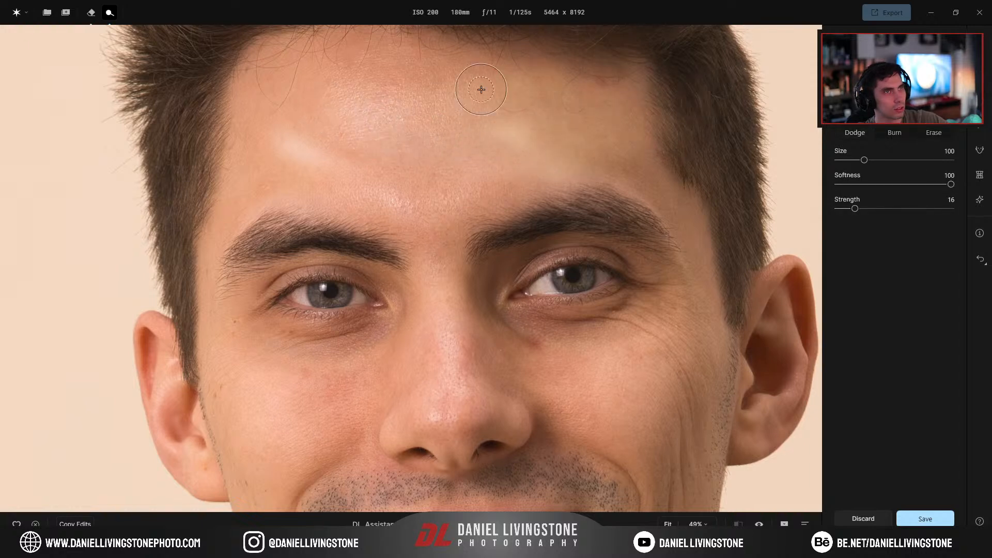
{"action": "left_click_drag", "start_coordinate": [855, 208], "coordinate": [842, 209]}
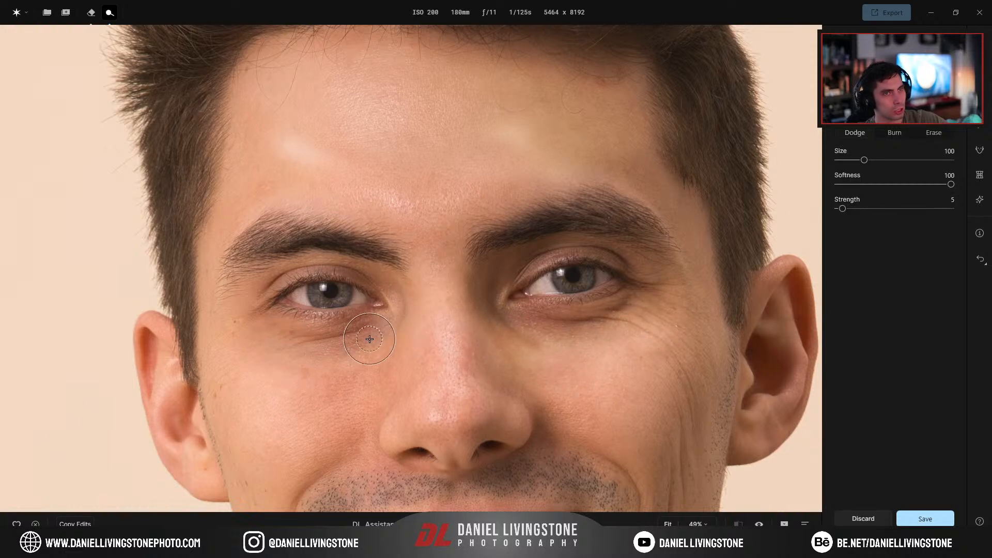
{"action": "scroll", "coordinate": [621, 275], "scroll_direction": "down", "scroll_amount": 2}
{"action": "scroll", "coordinate": [621, 275], "scroll_direction": "down", "scroll_amount": 2}
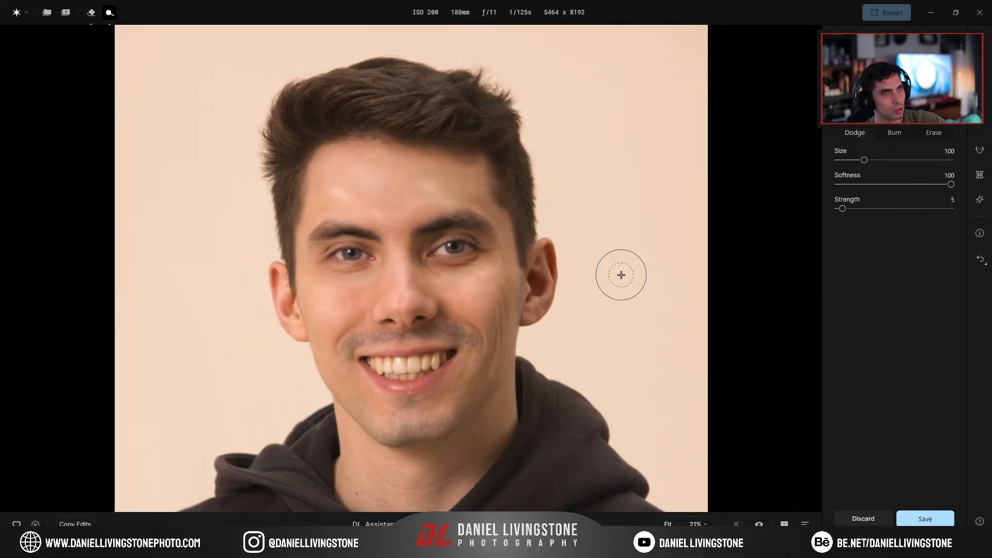
{"action": "left_click", "coordinate": [980, 258]}
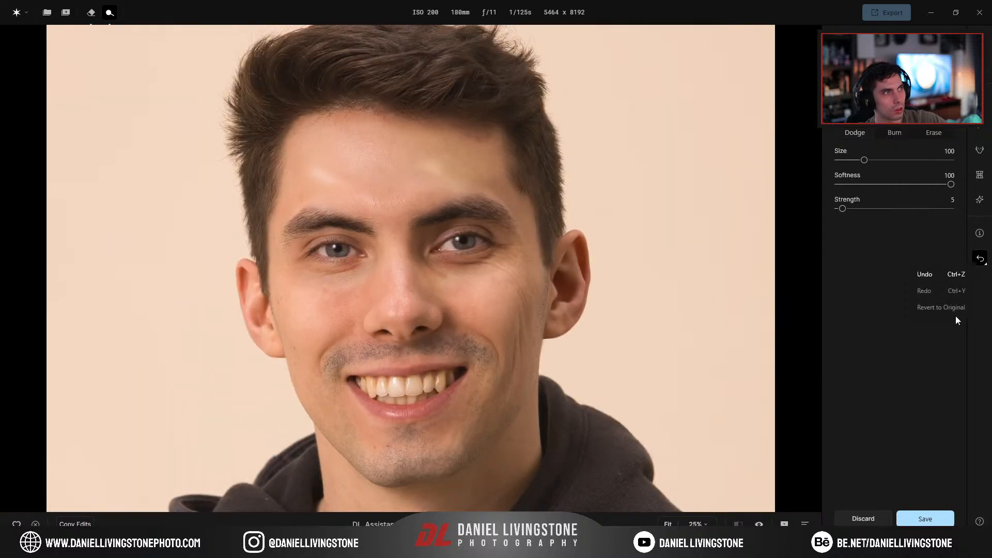
{"action": "left_click", "coordinate": [980, 258]}
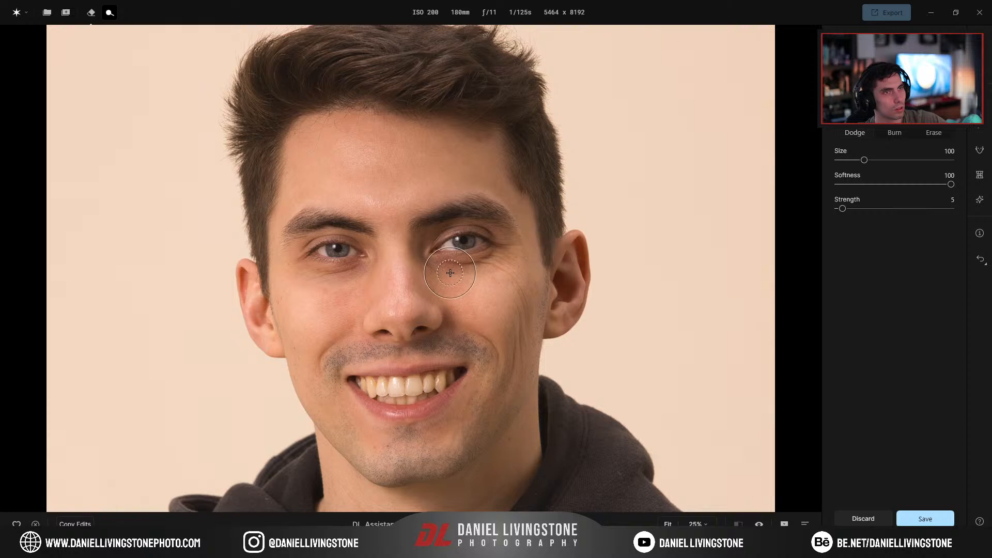
Reduce the Dodge brush to size 76 and inspect the under-eye areas up close
{"action": "scroll", "coordinate": [418, 310], "scroll_direction": "up", "scroll_amount": 4}
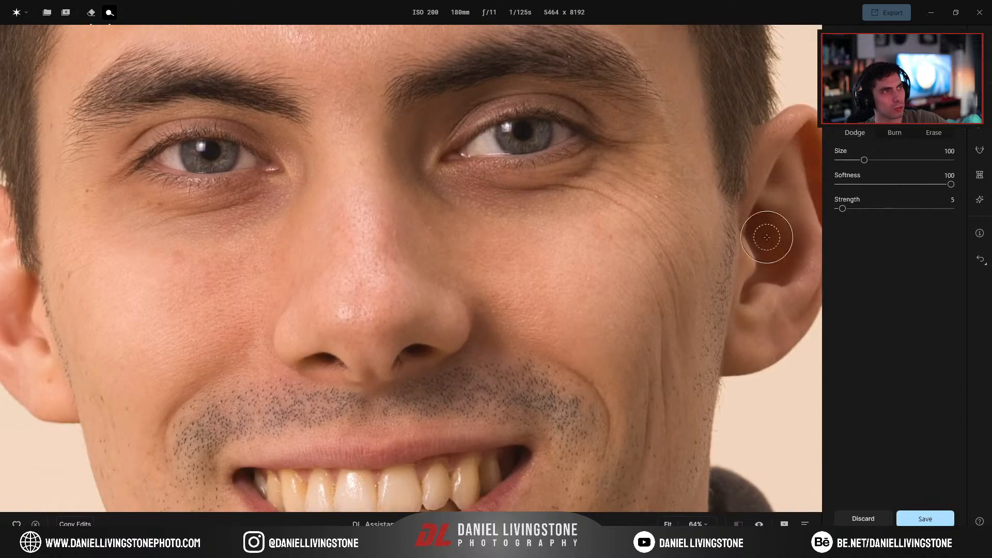
{"action": "key", "text": "bracketleft"}
{"action": "key", "text": "bracketleft"}
{"action": "key", "text": "bracketleft"}
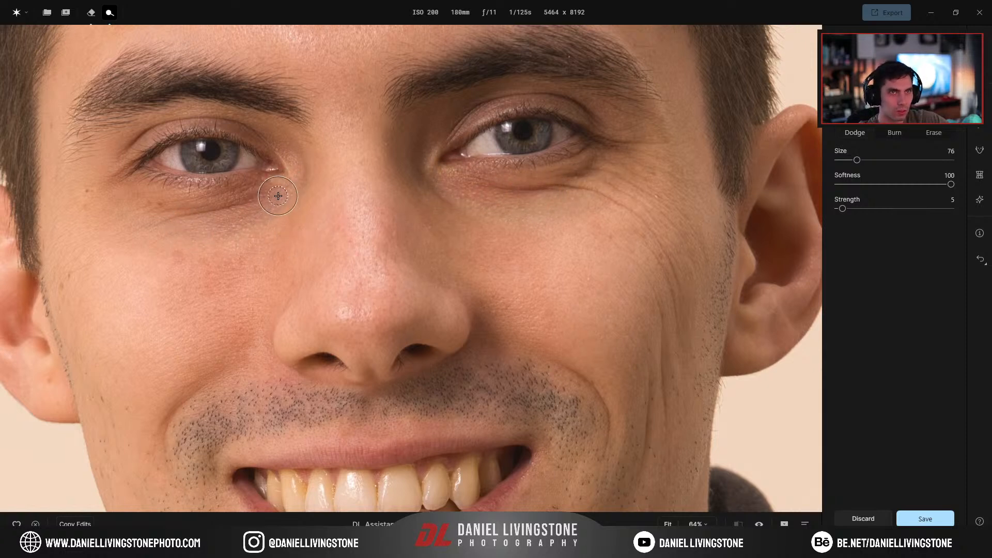
{"action": "scroll", "coordinate": [664, 248], "scroll_direction": "down", "scroll_amount": 5}
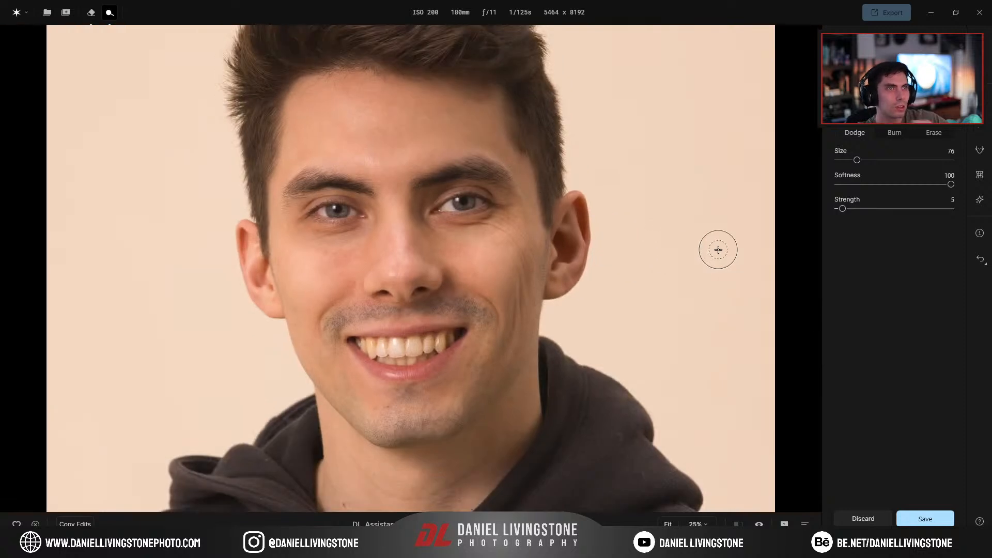
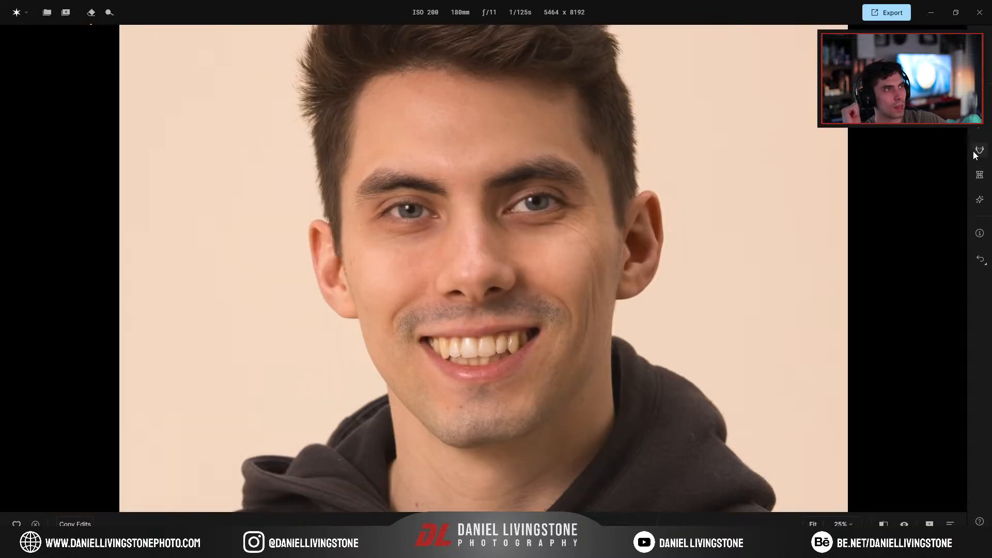
Set Dark Circles Removal to 92 in the Face Skin adjustments and fit the whole portrait in view
{"action": "left_click", "coordinate": [980, 150]}
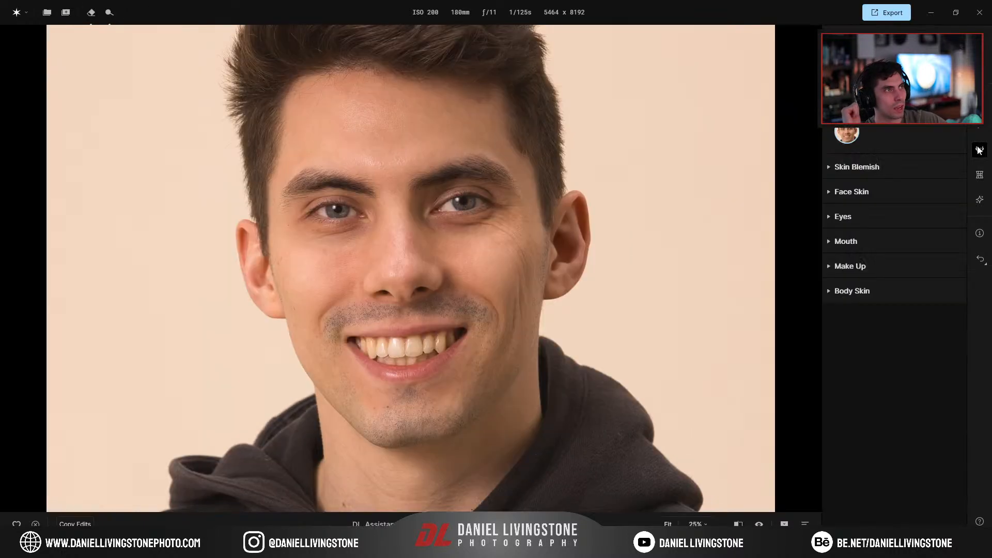
{"action": "left_click", "coordinate": [840, 216]}
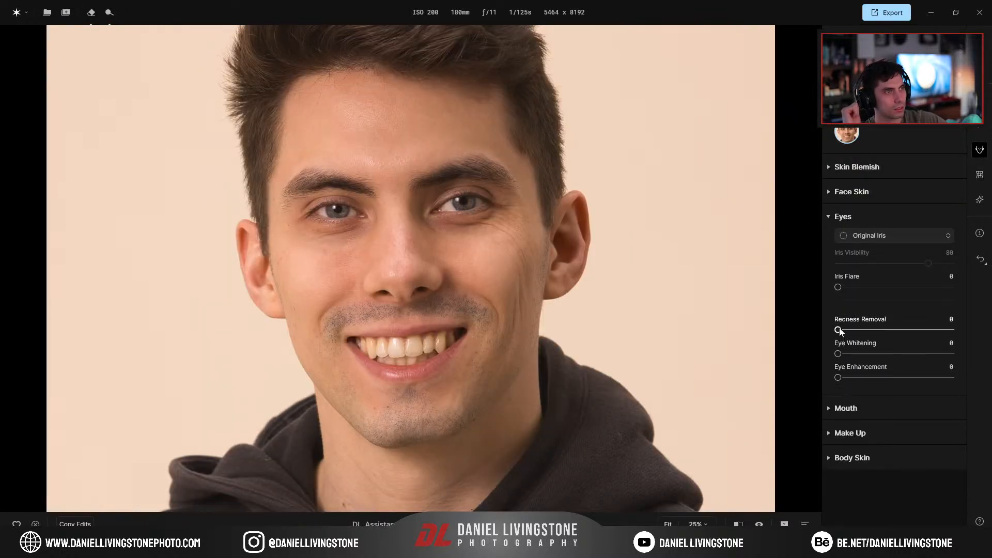
{"action": "left_click", "coordinate": [851, 192]}
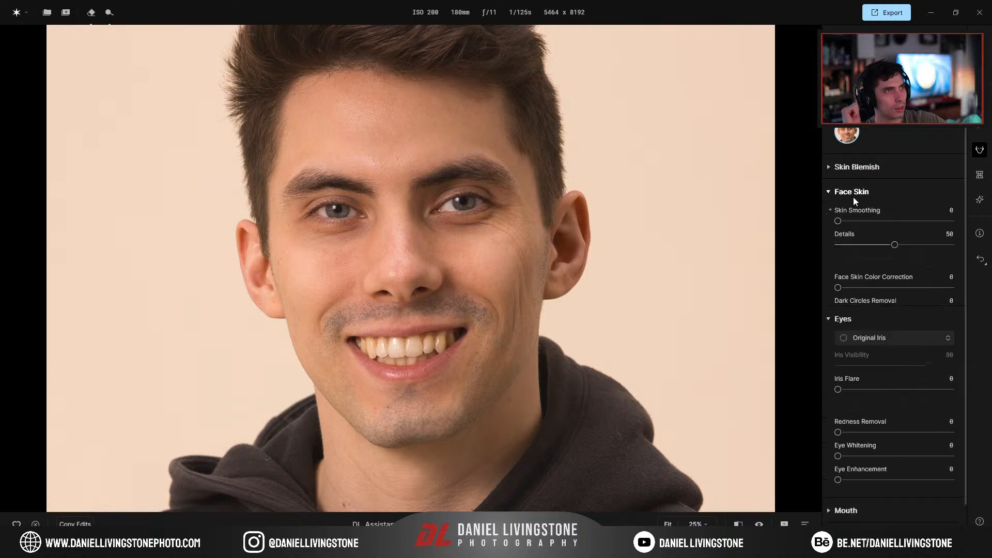
{"action": "left_click_drag", "start_coordinate": [838, 311], "coordinate": [943, 313]}
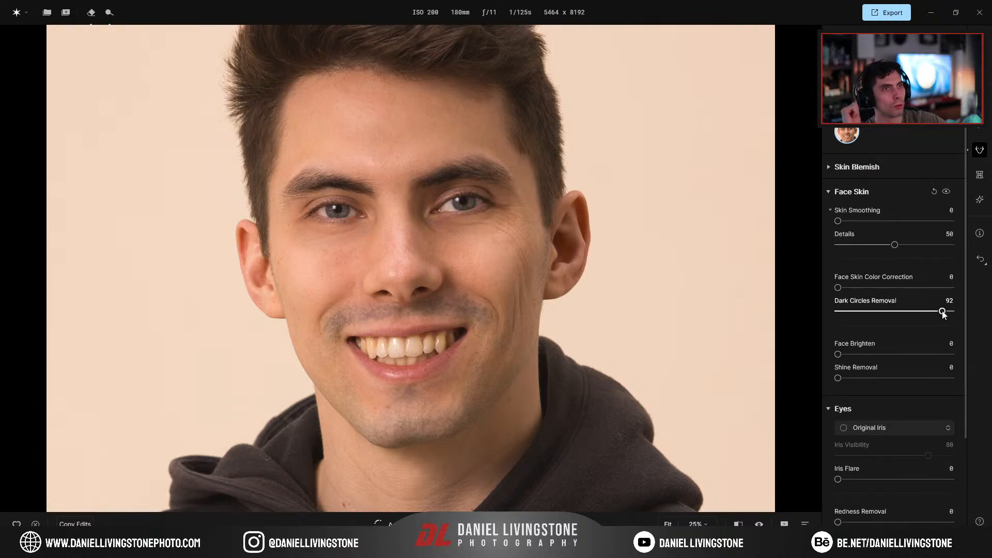
{"action": "left_click", "coordinate": [541, 218]}
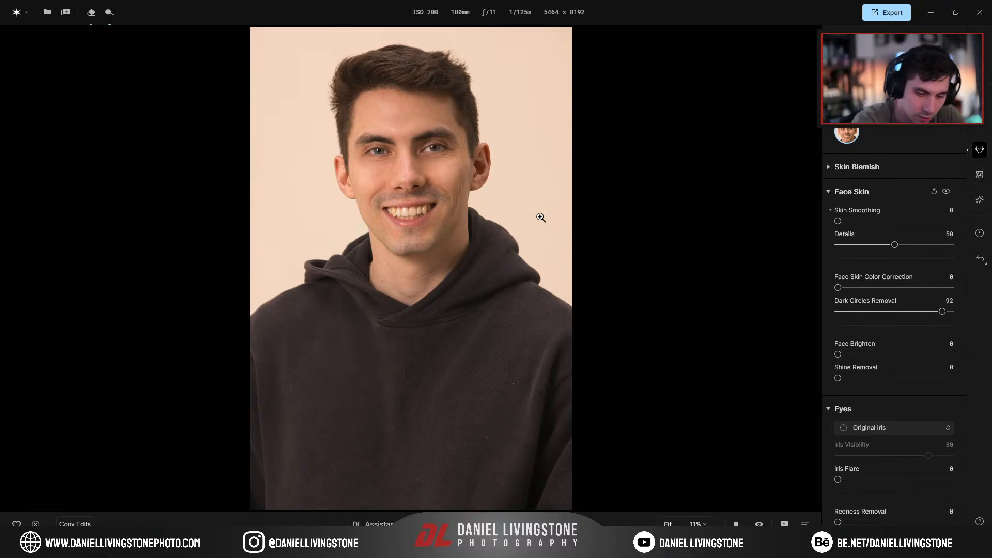
Switch to Notepad, start a note titled "Aperty Bst Features", and resize and reposition its window
{"action": "key", "text": "super"}
{"action": "type", "text": "notepad"}
{"action": "key", "text": "Return"}
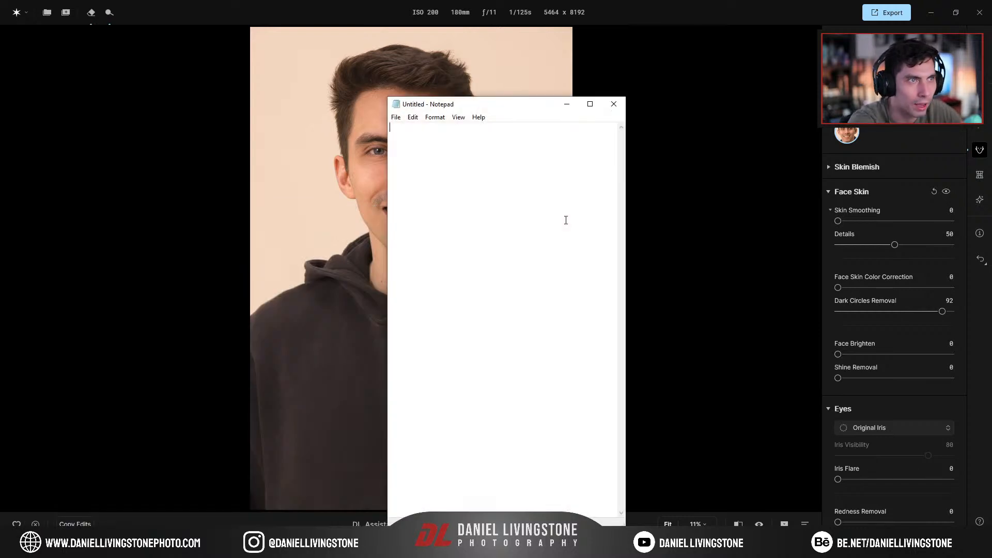
{"action": "left_click_drag", "start_coordinate": [492, 112], "coordinate": [660, 76]}
{"action": "type", "text": "Bst Features"}
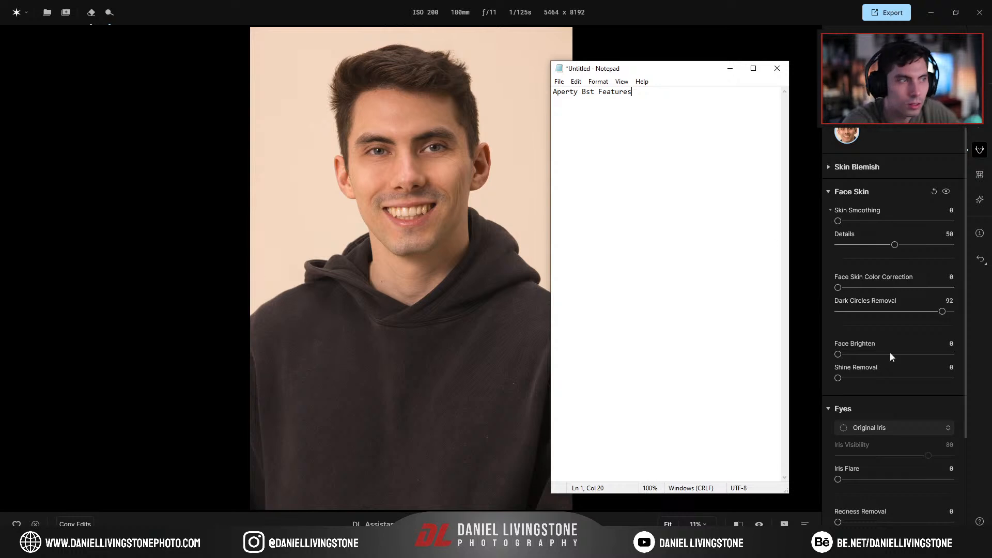
{"action": "left_click_drag", "start_coordinate": [785, 492], "coordinate": [920, 414]}
{"action": "left_click_drag", "start_coordinate": [675, 69], "coordinate": [370, 136]}
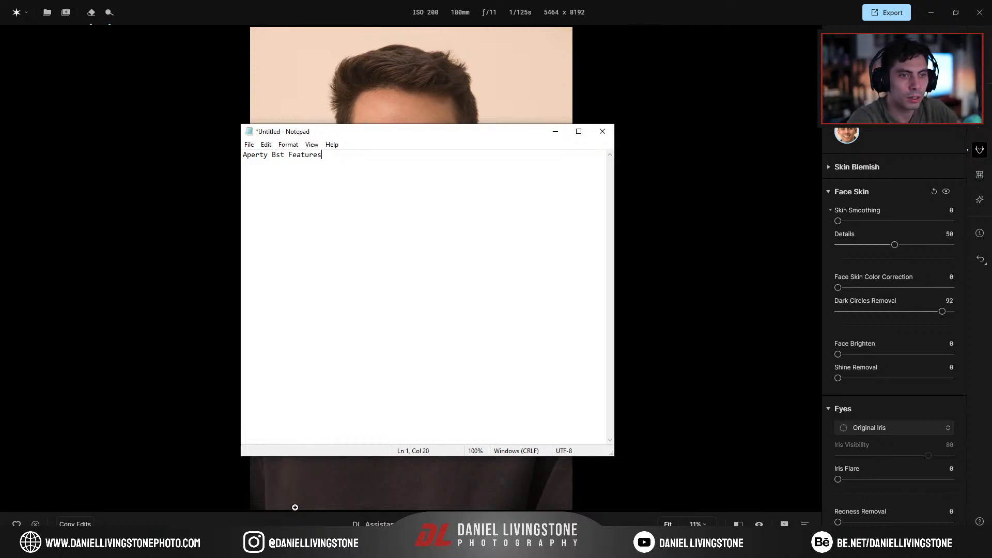
Switch to the Chrome browser and create a blank Google Docs document in a new tab
{"action": "mouse_move", "coordinate": [217, 546]}
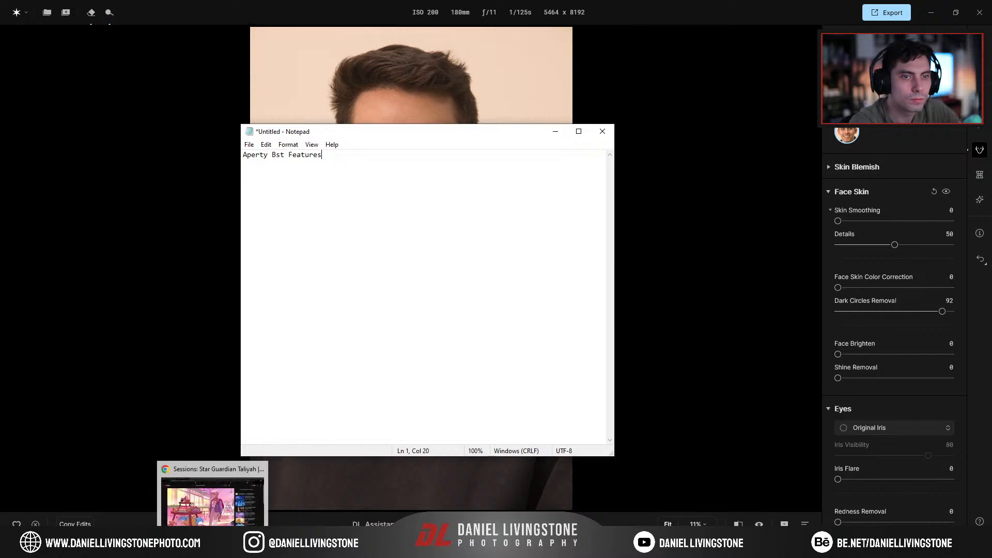
{"action": "left_click", "coordinate": [222, 504]}
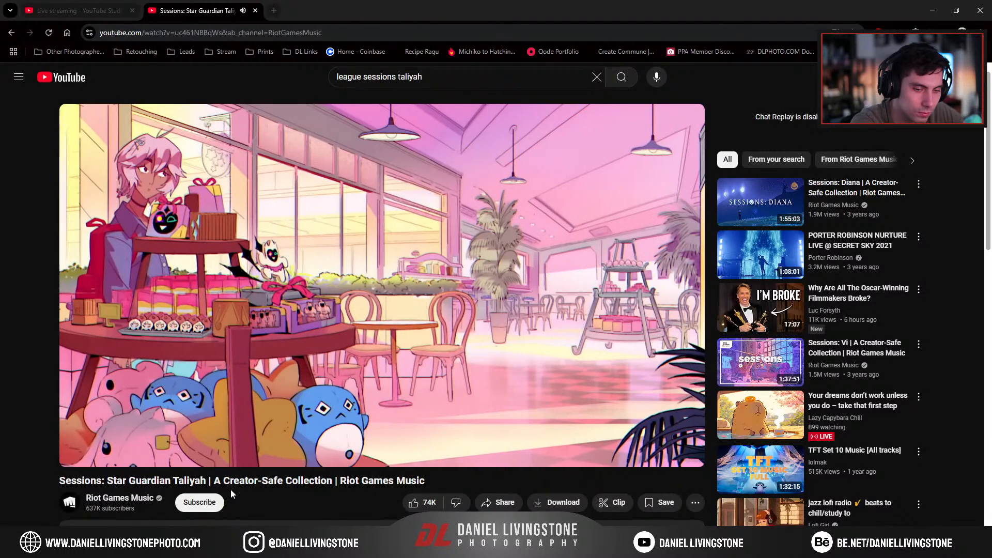
{"action": "key", "text": "ctrl+t"}
{"action": "type", "text": "docs"}
{"action": "key", "text": "Return"}
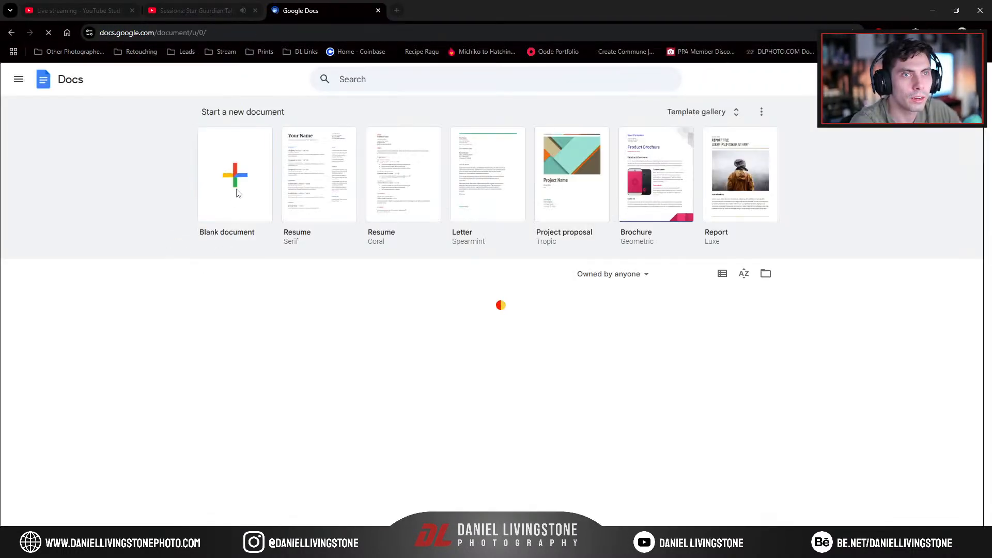
{"action": "left_click", "coordinate": [235, 222]}
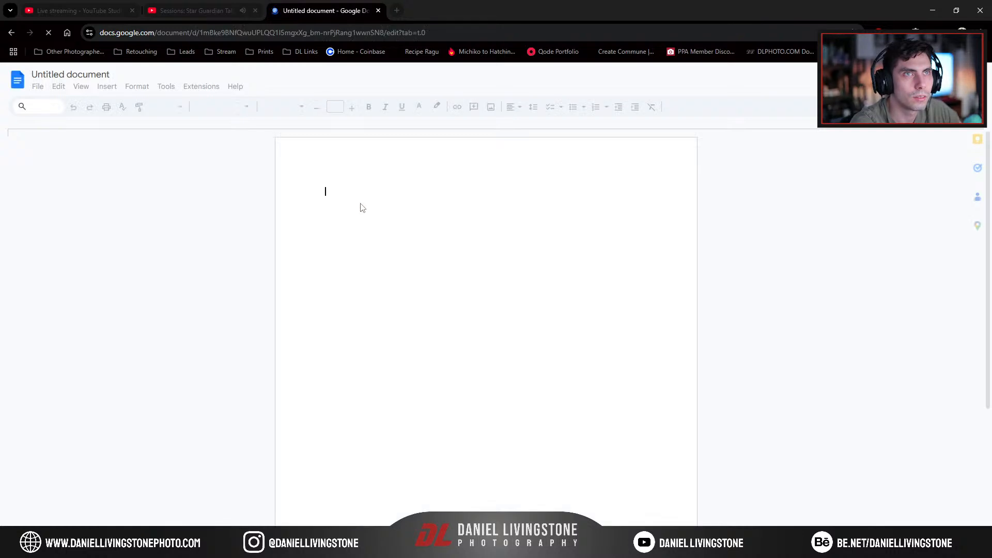
Enter the title "Aperty Best Features" in the document, correcting the mistyped beginning
{"action": "type", "text": "Par"}
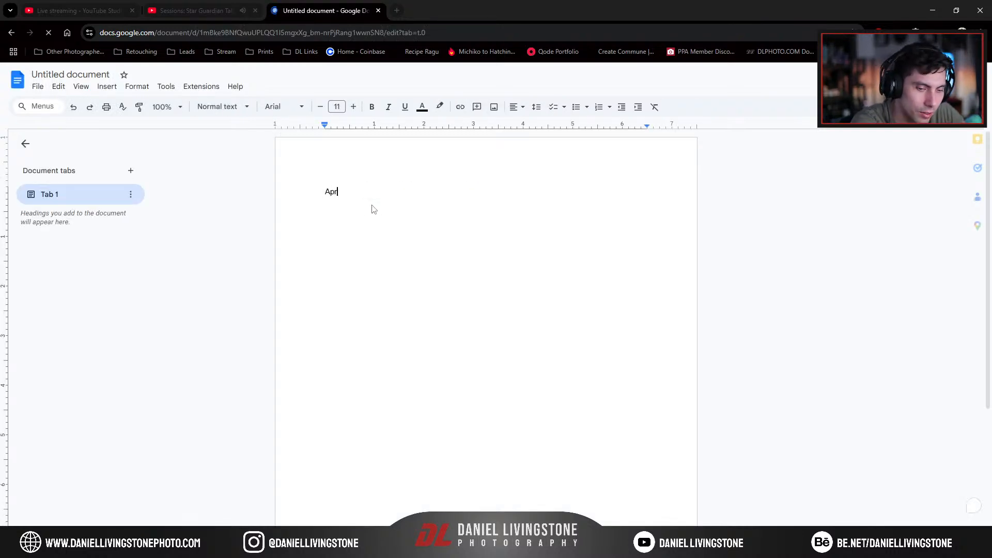
{"action": "key", "text": "BackSpace"}
{"action": "key", "text": "BackSpace"}
{"action": "key", "text": "BackSpace"}
{"action": "type", "text": "A"}
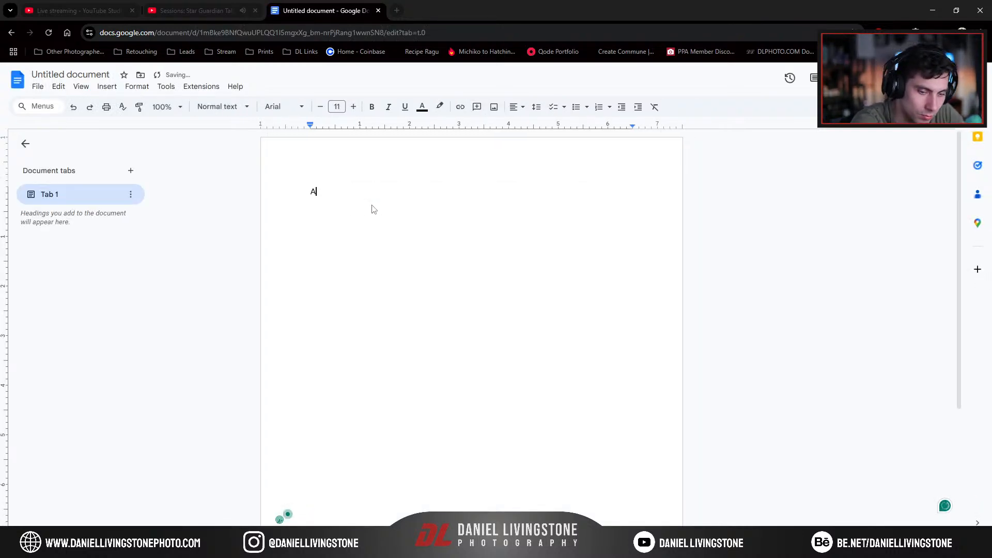
{"action": "type", "text": "perty Best Features"}
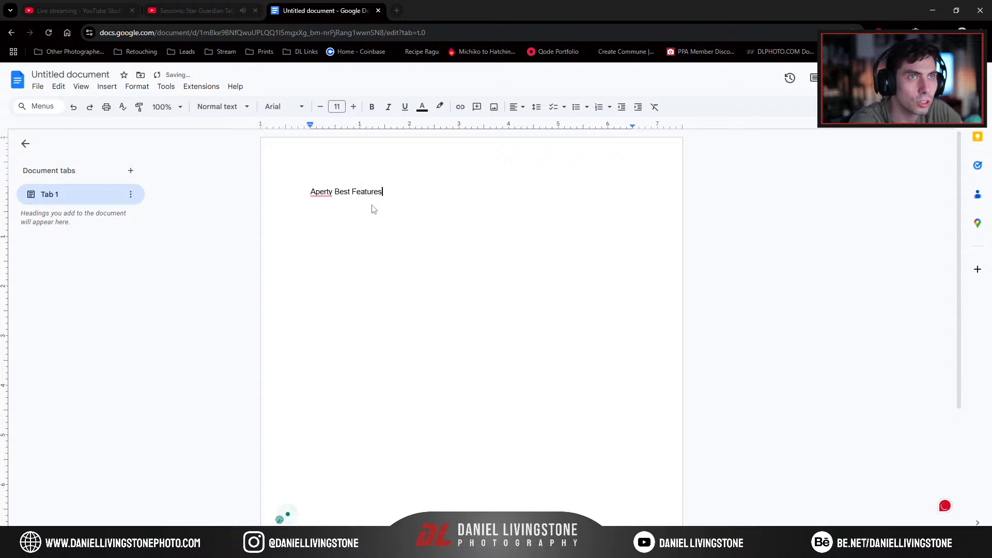
Enlarge the title text to font size 25 and place the cursor below it
{"action": "key", "text": "ctrl+a"}
{"action": "left_click", "coordinate": [353, 106]}
{"action": "left_click", "coordinate": [353, 106]}
{"action": "left_click", "coordinate": [353, 107]}
{"action": "left_click", "coordinate": [354, 106]}
{"action": "left_click", "coordinate": [354, 107]}
{"action": "left_click", "coordinate": [353, 107]}
{"action": "left_click", "coordinate": [354, 106]}
{"action": "left_click", "coordinate": [354, 107]}
{"action": "left_click", "coordinate": [353, 107]}
{"action": "left_click", "coordinate": [354, 107]}
{"action": "left_click", "coordinate": [354, 107]}
{"action": "left_click", "coordinate": [354, 106]}
{"action": "left_click", "coordinate": [530, 284]}
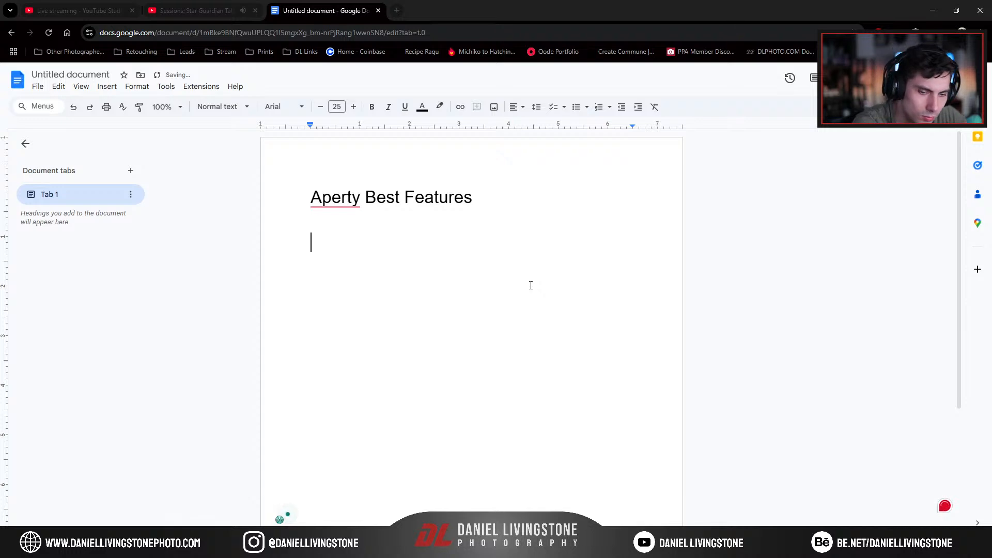
Start a numbered list with "1)" below the title, and close the Notepad note without saving it
{"action": "type", "text": "1)"}
{"action": "key", "text": "alt+Tab"}
{"action": "key", "text": "alt+Tab"}
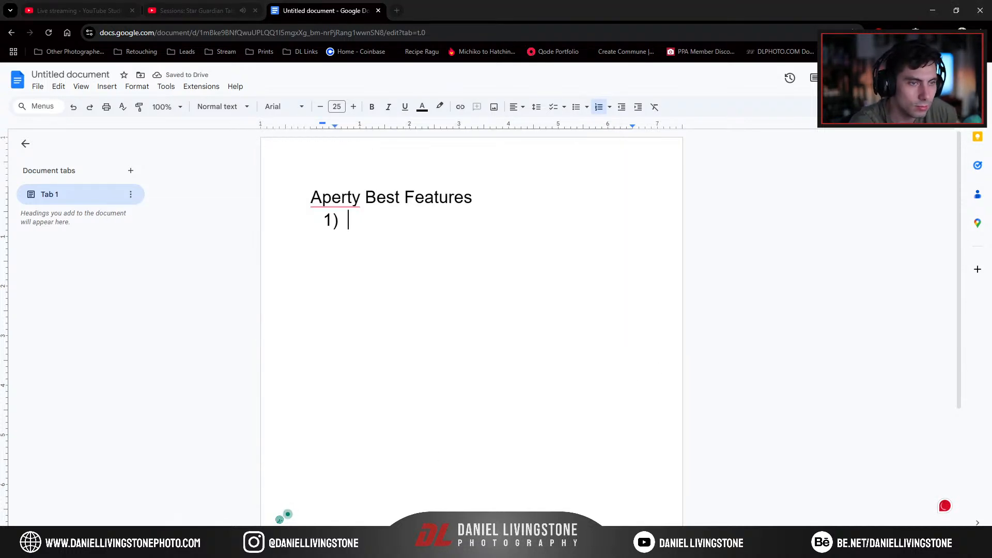
{"action": "right_click", "coordinate": [413, 545]}
{"action": "left_click", "coordinate": [387, 512]}
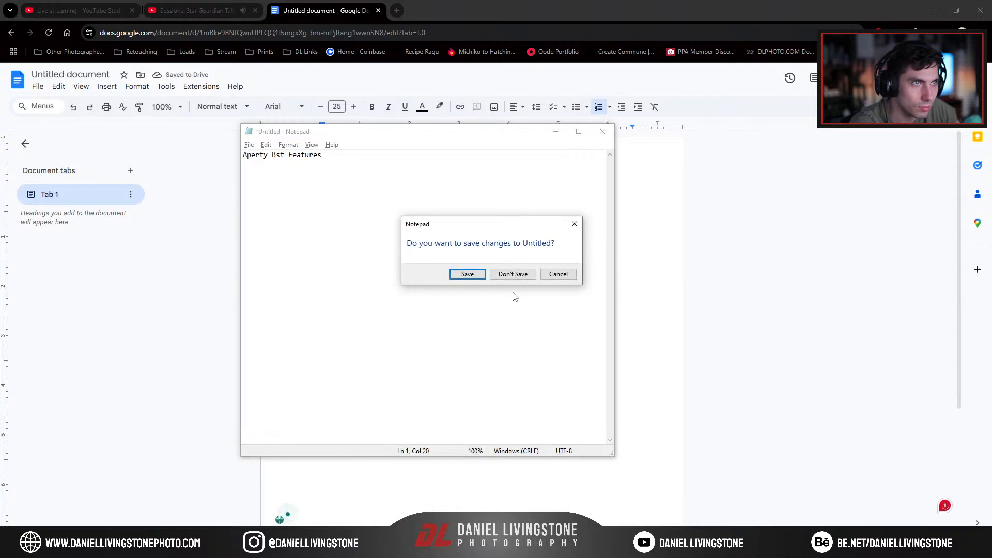
{"action": "left_click", "coordinate": [503, 271]}
List "Dark eye circle removal" and blemish removal as items 1 and 2, expanding Aperty's Skin Blemish section for reference
{"action": "type", "text": "Dark "}
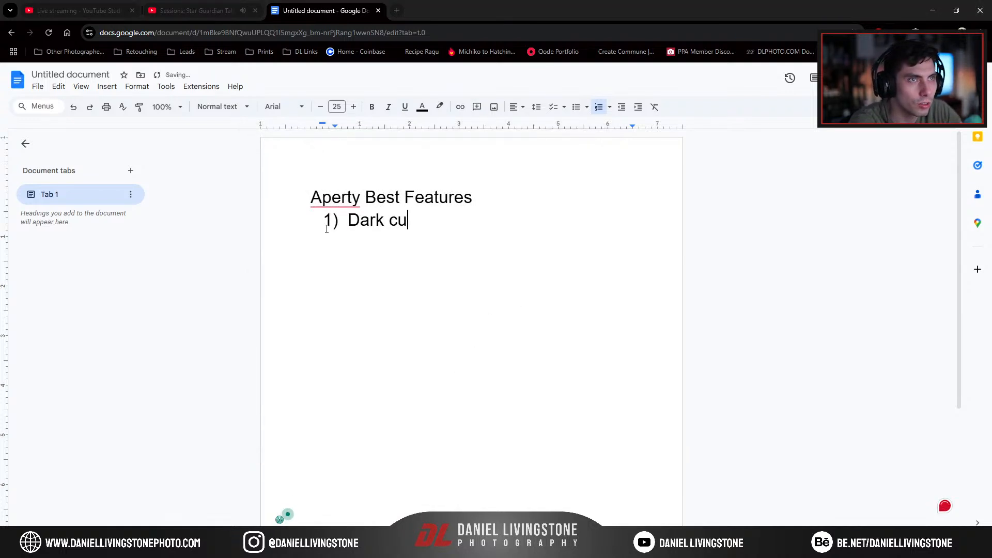
{"action": "type", "text": "eye circle removal"}
{"action": "key", "text": "Return"}
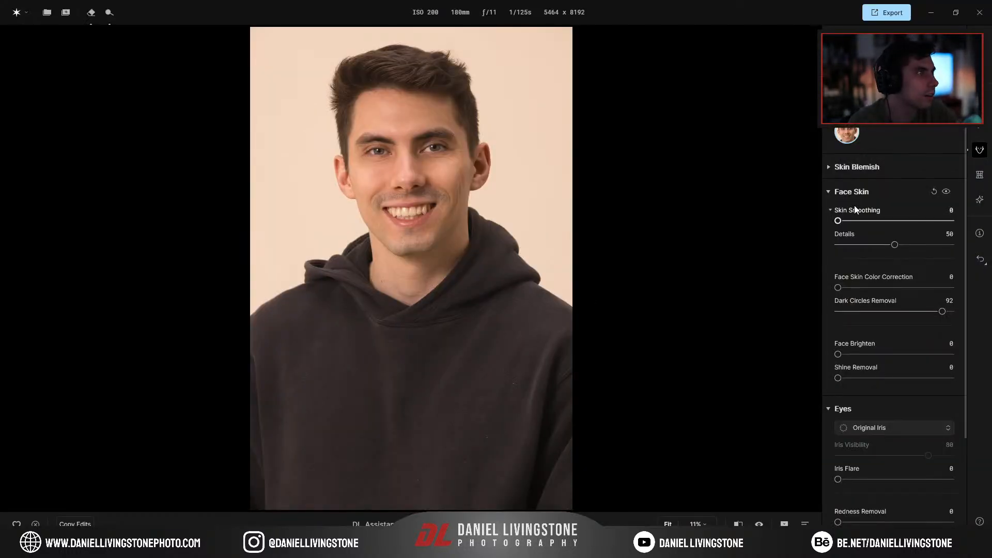
{"action": "left_click", "coordinate": [833, 167]}
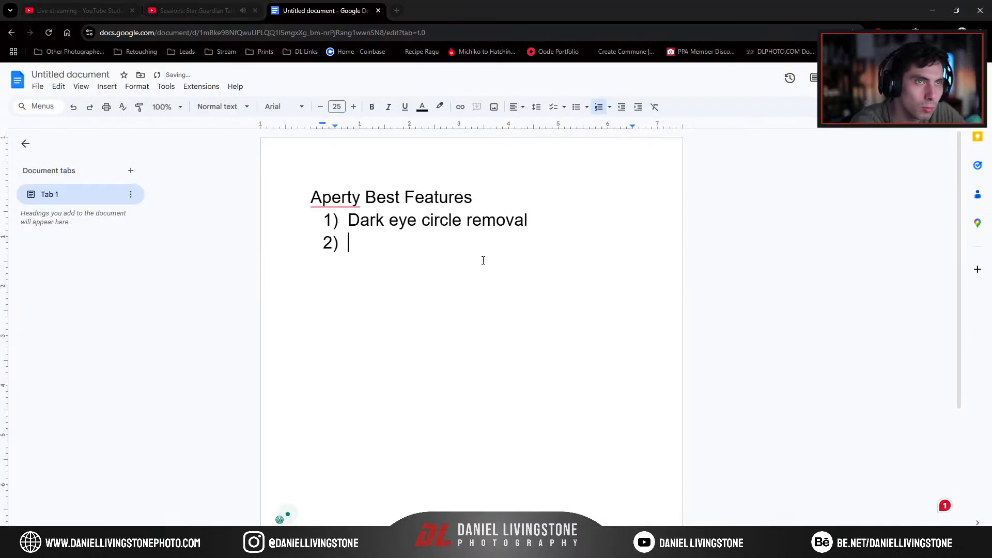
{"action": "type", "text": "blemish remvoval"}
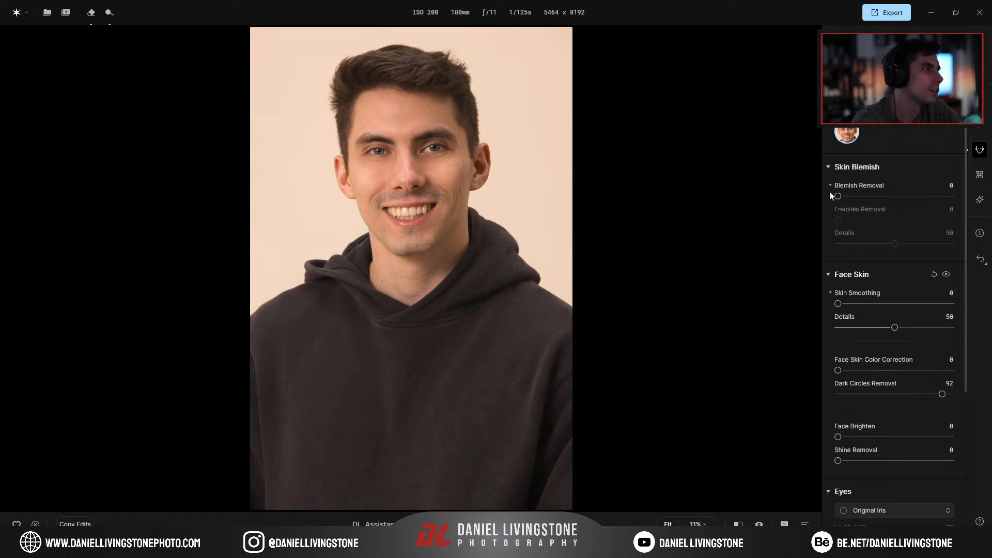
In Aperty, try Shine Removal at 65 and revert the photo to its unedited state
{"action": "scroll", "coordinate": [838, 414], "scroll_direction": "down", "scroll_amount": 4}
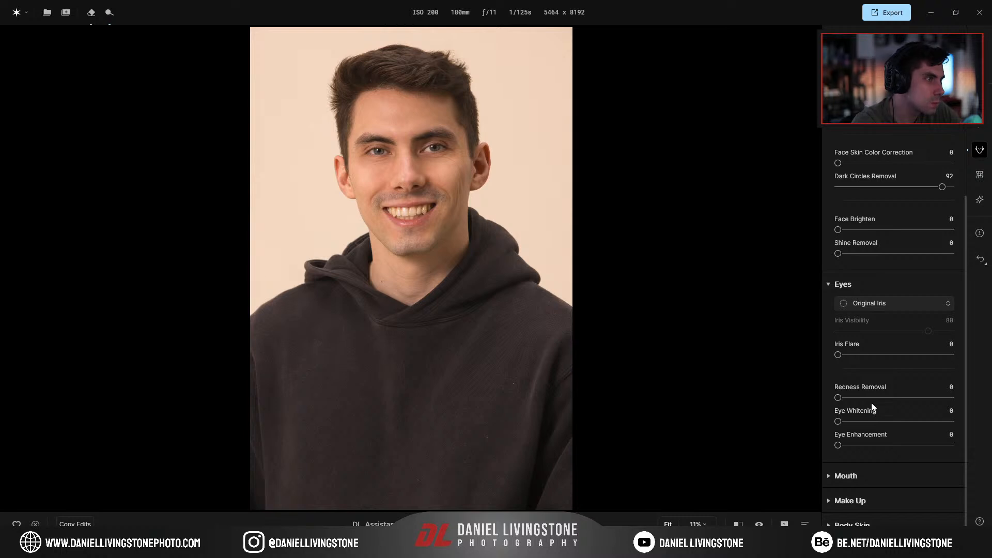
{"action": "scroll", "coordinate": [872, 407], "scroll_direction": "up", "scroll_amount": 4}
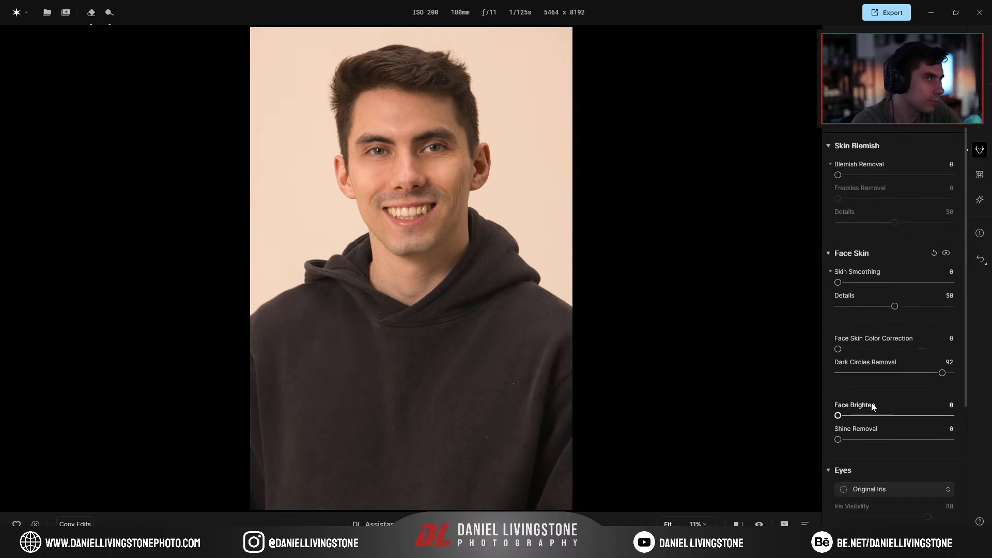
{"action": "left_click_drag", "start_coordinate": [841, 440], "coordinate": [872, 440]}
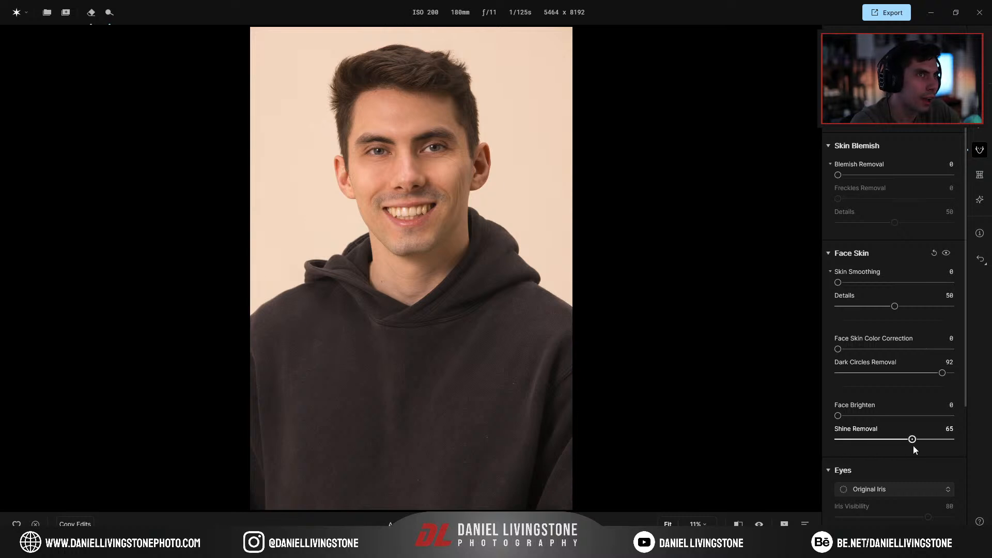
{"action": "double_click", "coordinate": [884, 440]}
{"action": "left_click", "coordinate": [981, 263]}
{"action": "left_click", "coordinate": [939, 312]}
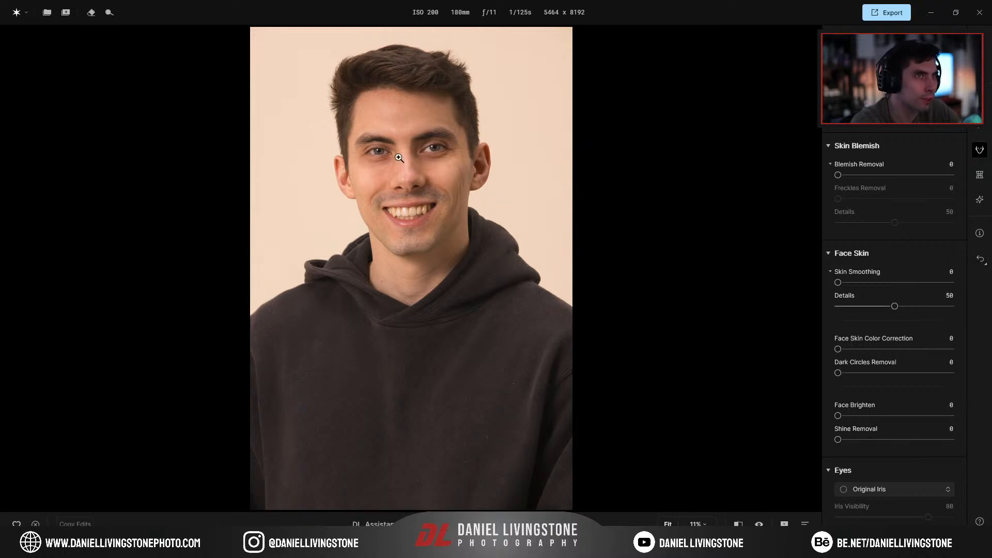
Set Shine Removal to 100 in the Face Skin adjustments and examine the effect on the face at different magnifications
{"action": "scroll", "coordinate": [399, 157], "scroll_direction": "up", "scroll_amount": 4}
{"action": "left_click_drag", "start_coordinate": [403, 168], "coordinate": [478, 290]}
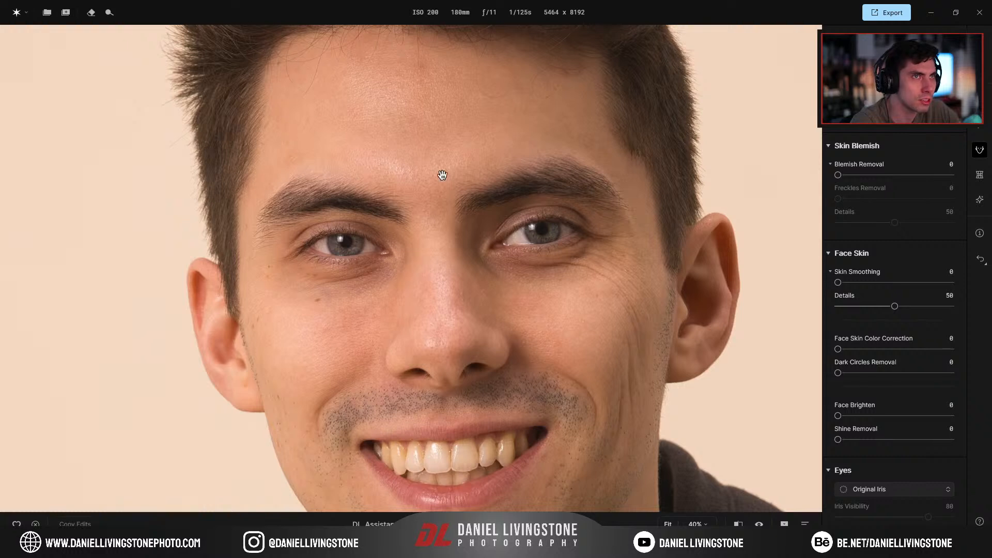
{"action": "left_click_drag", "start_coordinate": [838, 439], "coordinate": [951, 440]}
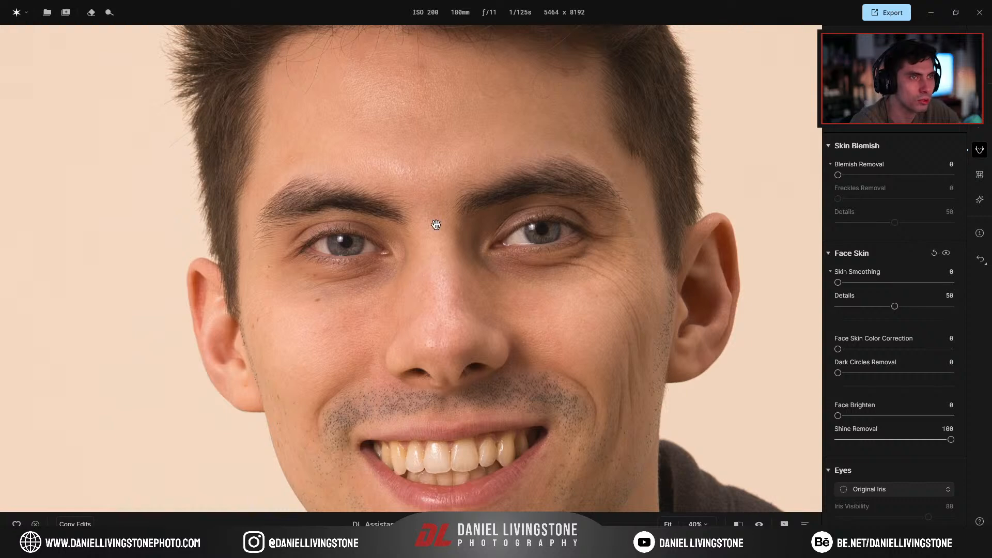
{"action": "scroll", "coordinate": [500, 232], "scroll_direction": "down", "scroll_amount": 2}
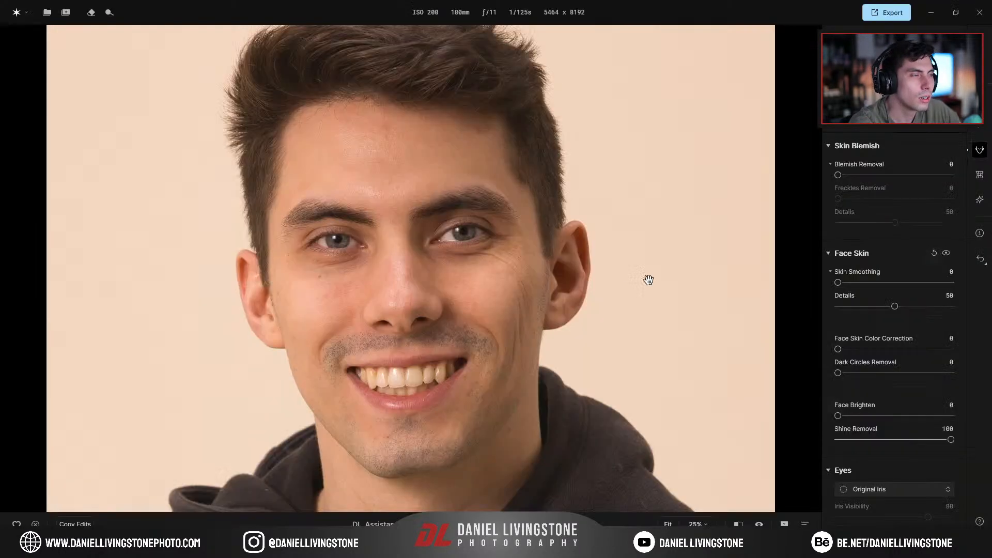
{"action": "scroll", "coordinate": [892, 317], "scroll_direction": "up", "scroll_amount": 1}
{"action": "scroll", "coordinate": [895, 422], "scroll_direction": "down", "scroll_amount": 1}
{"action": "scroll", "coordinate": [894, 421], "scroll_direction": "up", "scroll_amount": 1}
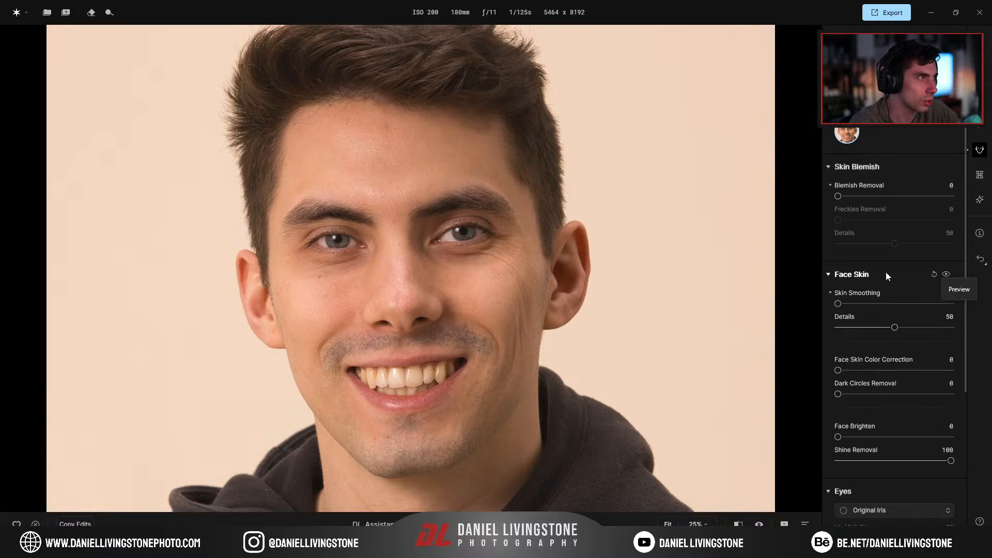
{"action": "scroll", "coordinate": [855, 353], "scroll_direction": "down", "scroll_amount": 3}
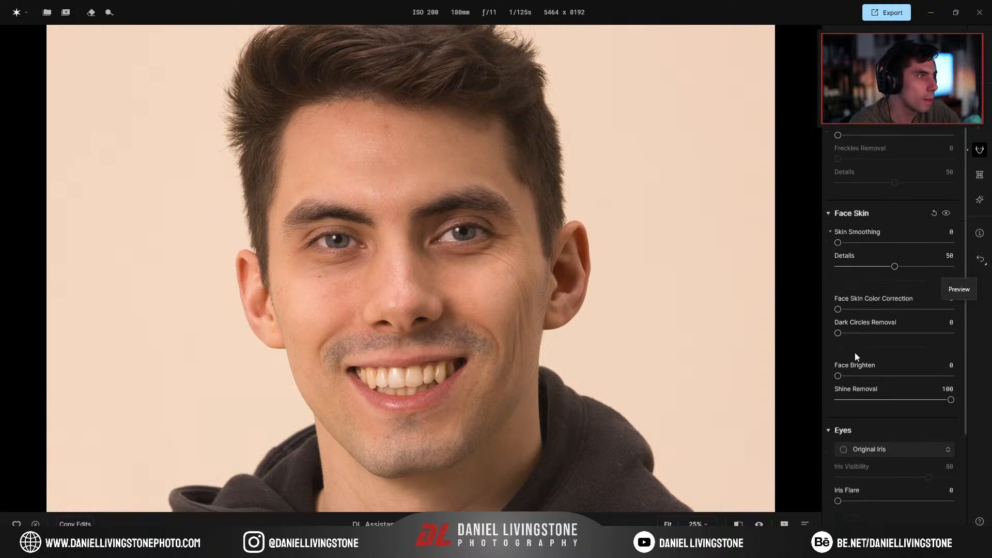
In the Google Docs feature list, add "Sharpening" as item 3 and start the next numbered item
{"action": "key", "text": "alt+Tab"}
{"action": "type", "text": "Sha"}
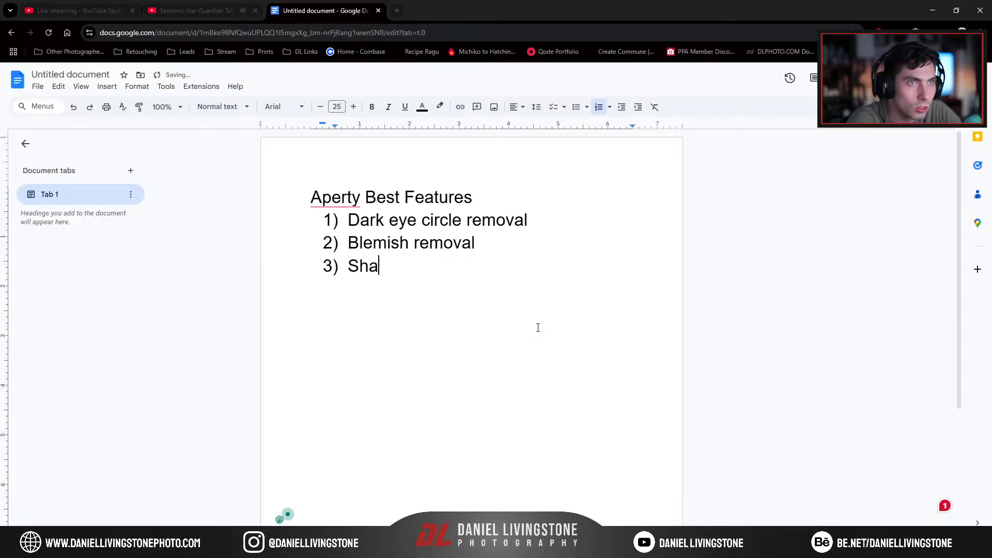
{"action": "type", "text": "rpening"}
{"action": "key", "text": "Return"}
In Aperty, look through the Develop adjustments down to Sharpen, and examine the Face Skin, Eyes and Mouth retouching options
{"action": "key", "text": "alt+Tab"}
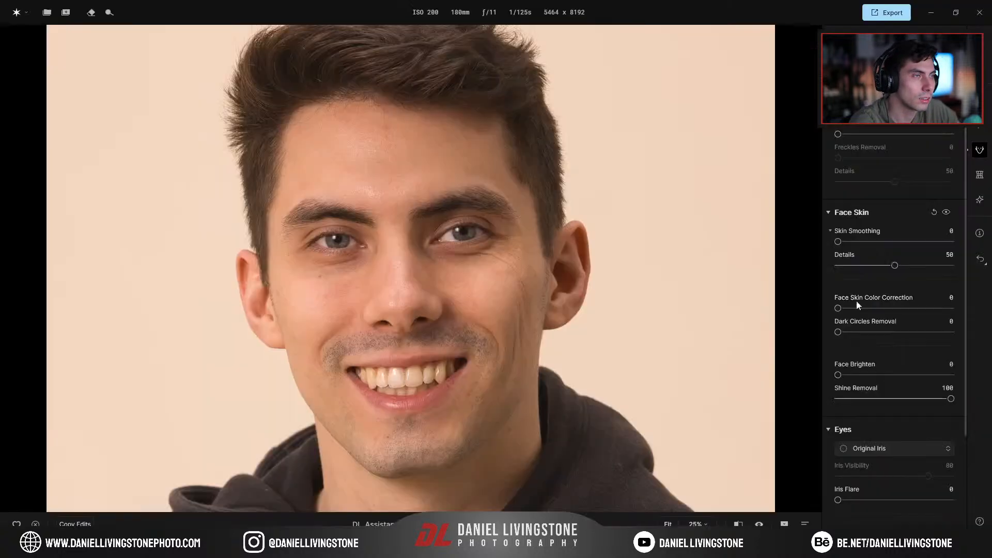
{"action": "scroll", "coordinate": [889, 360], "scroll_direction": "down", "scroll_amount": 15}
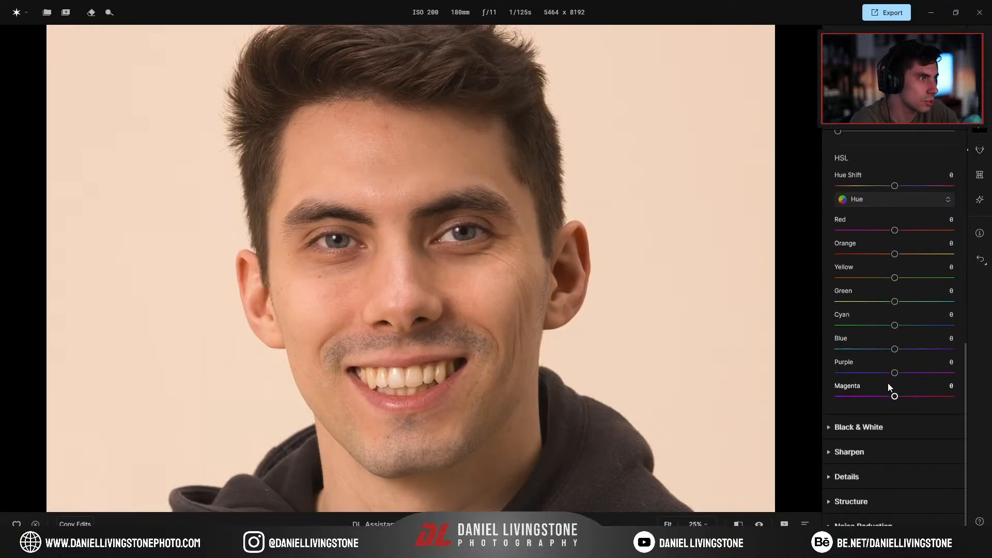
{"action": "left_click", "coordinate": [879, 451]}
{"action": "scroll", "coordinate": [885, 430], "scroll_direction": "up", "scroll_amount": 15}
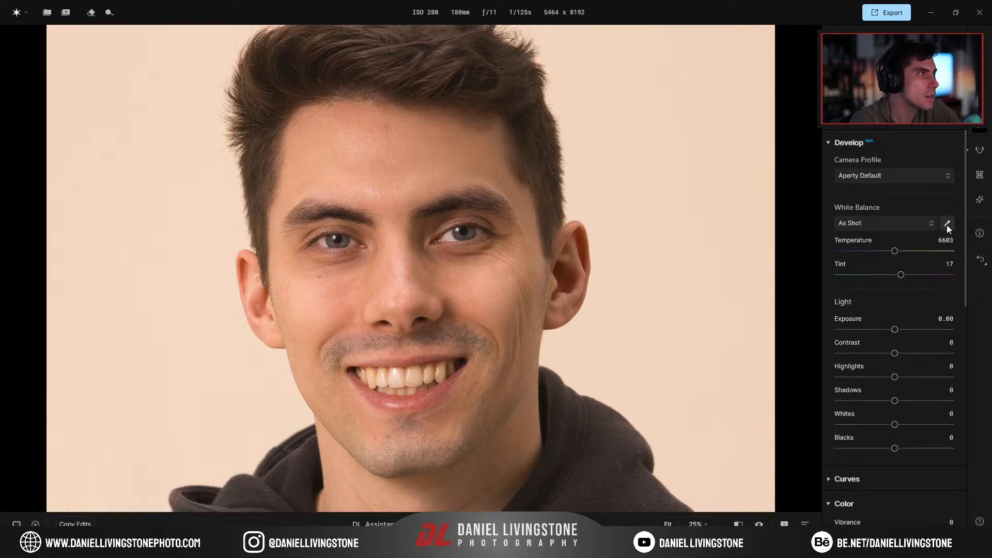
{"action": "left_click", "coordinate": [978, 150]}
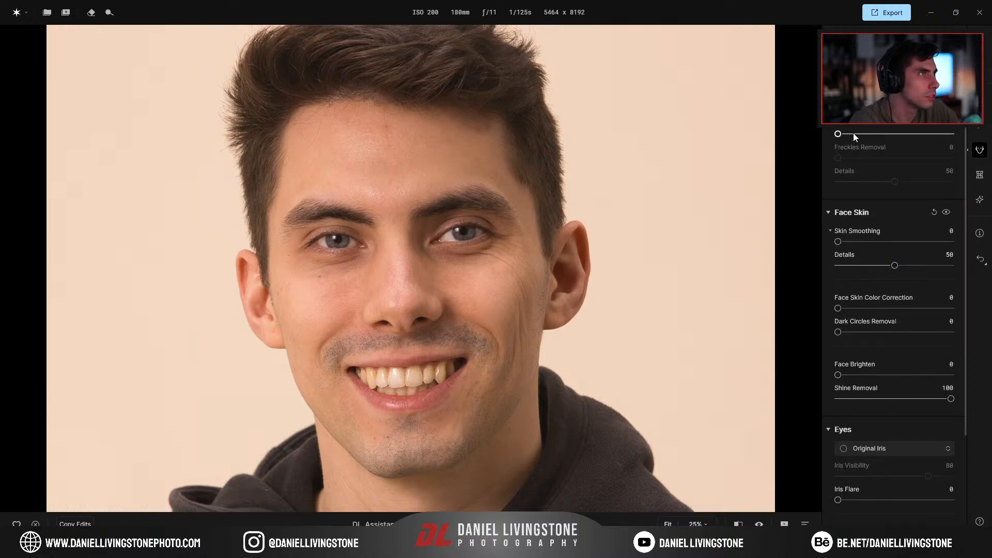
{"action": "scroll", "coordinate": [864, 300], "scroll_direction": "down", "scroll_amount": 3}
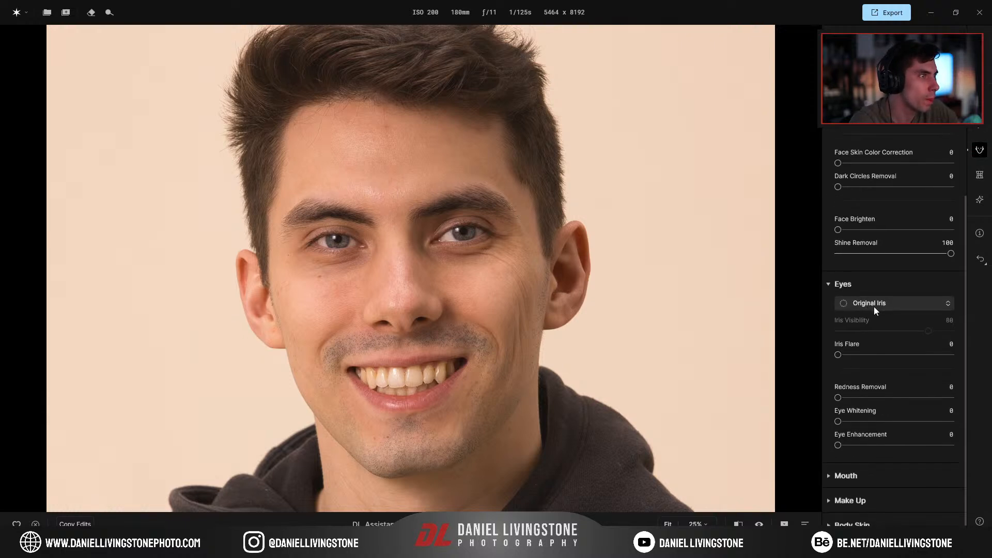
{"action": "left_click", "coordinate": [874, 475]}
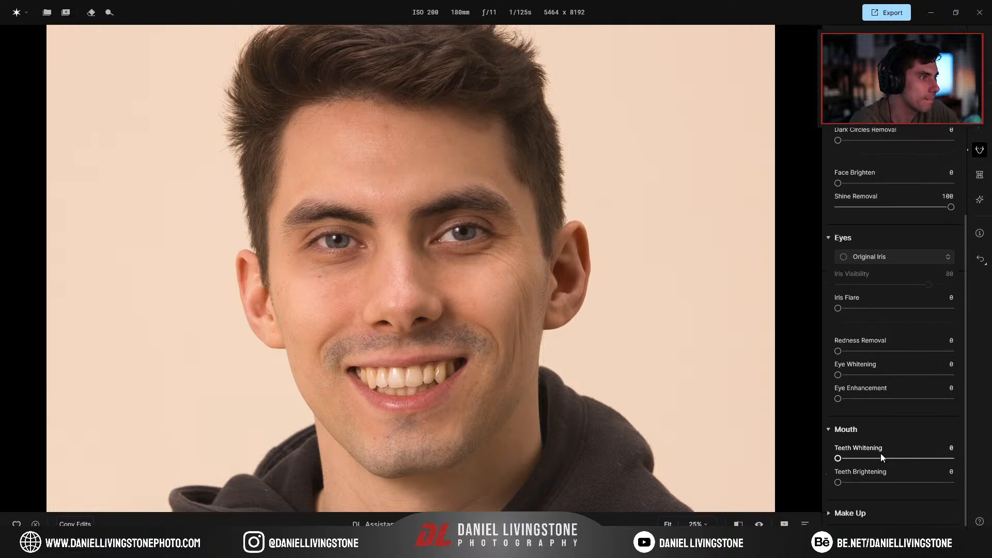
{"action": "left_click", "coordinate": [881, 423]}
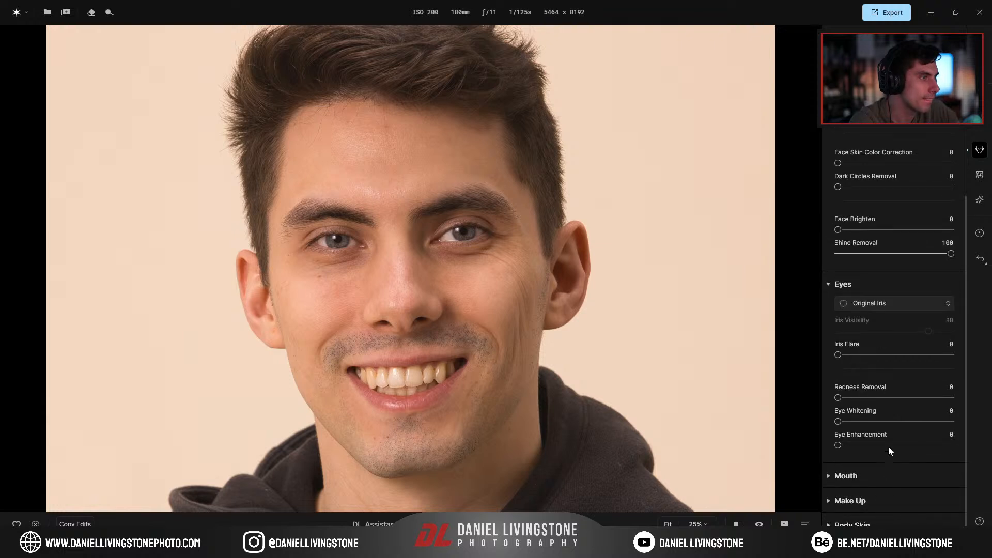
{"action": "scroll", "coordinate": [866, 297], "scroll_direction": "up", "scroll_amount": 2}
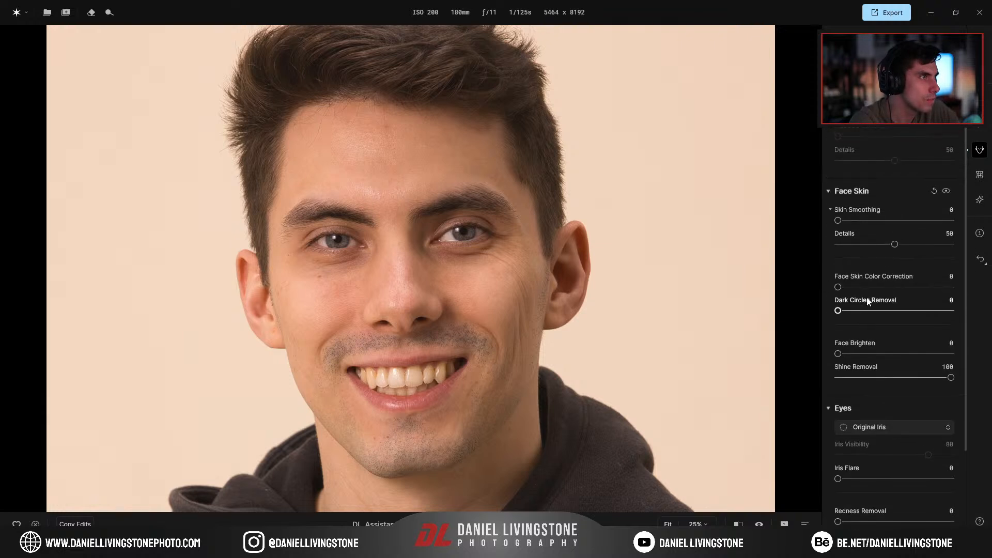